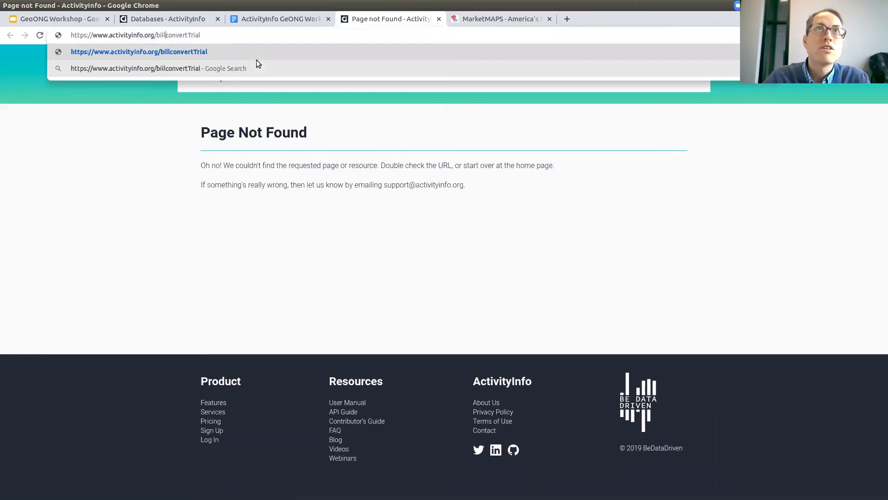
Load the corrected billing/convertTrial page, copy its address, and select the old link in the workshop document.
key("Return")
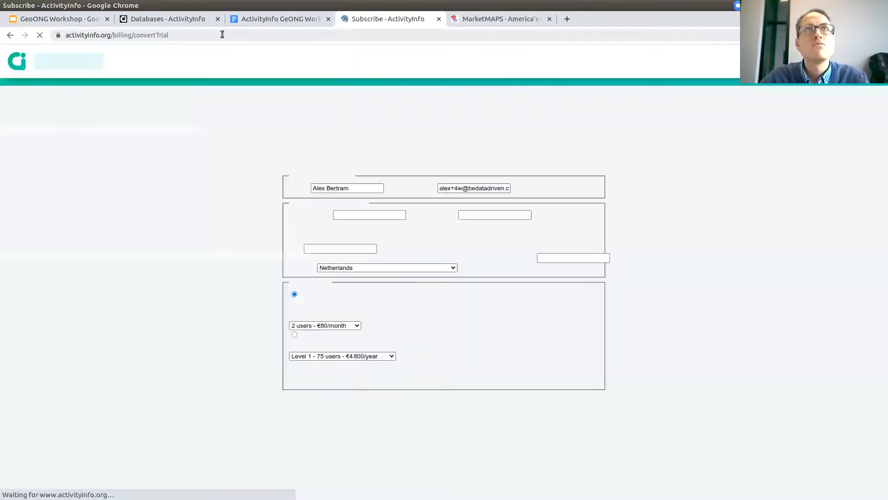
left_click(224, 35)
key("ctrl+c")
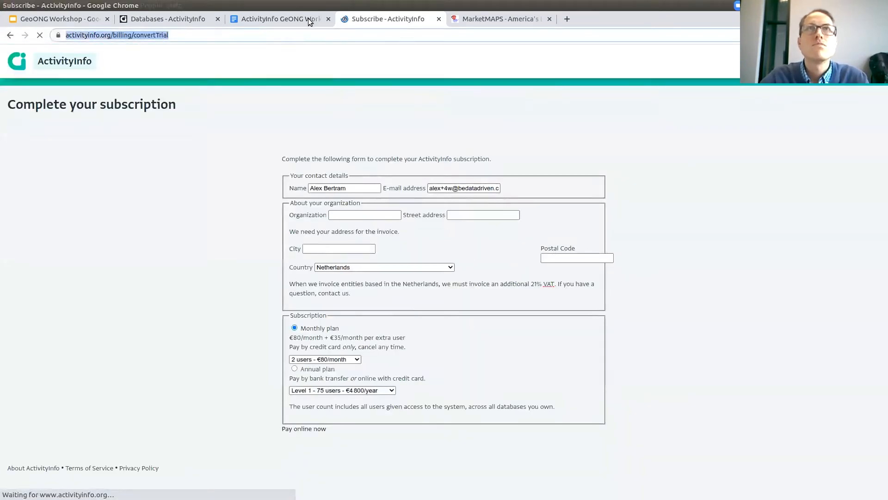
left_click(280, 18)
left_click_drag(396, 220, 252, 219)
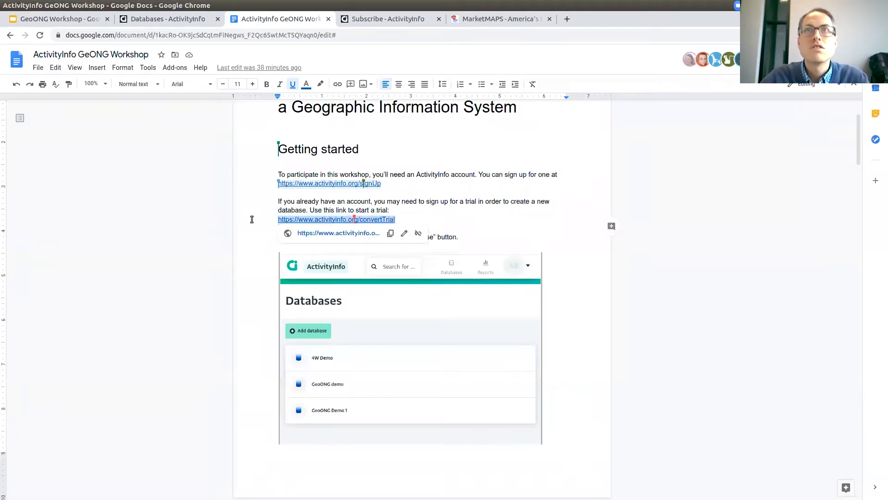
key("ctrl+v")
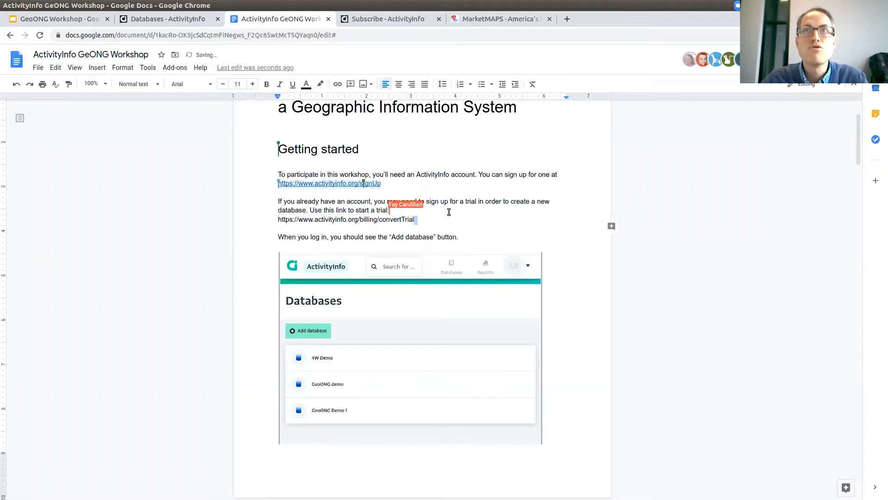
key("Return")
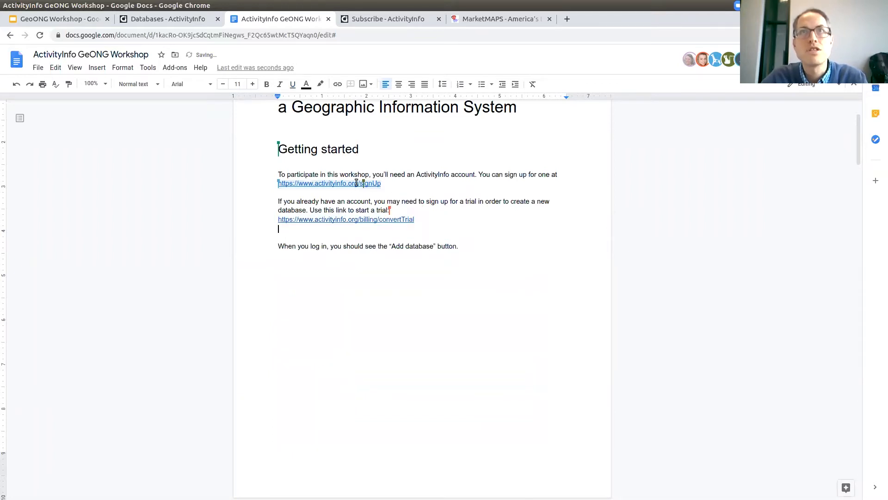
left_click(493, 249)
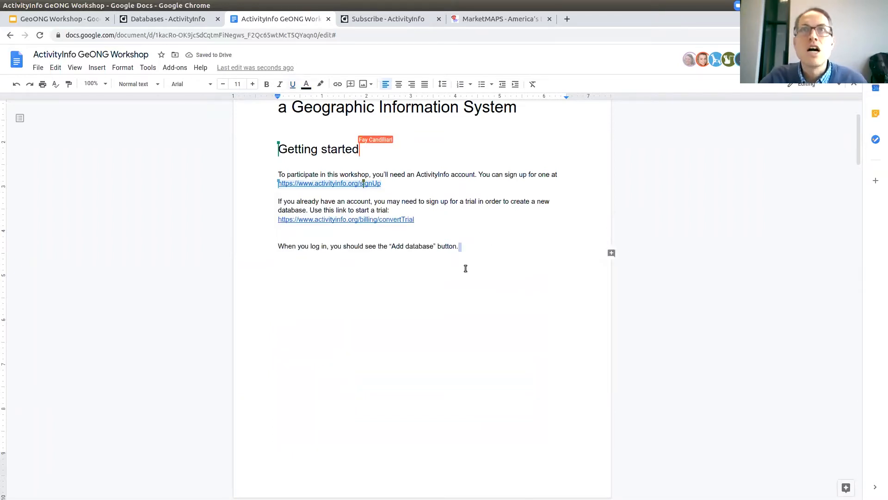
left_click(393, 220)
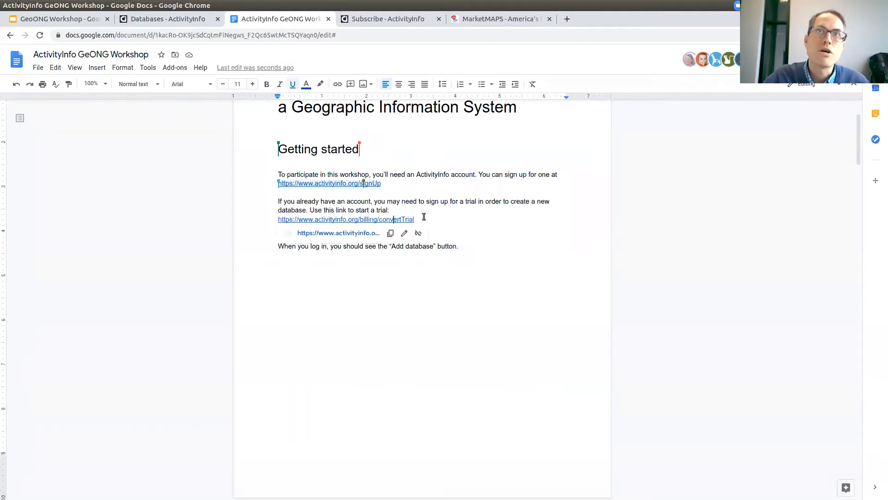
left_click(484, 258)
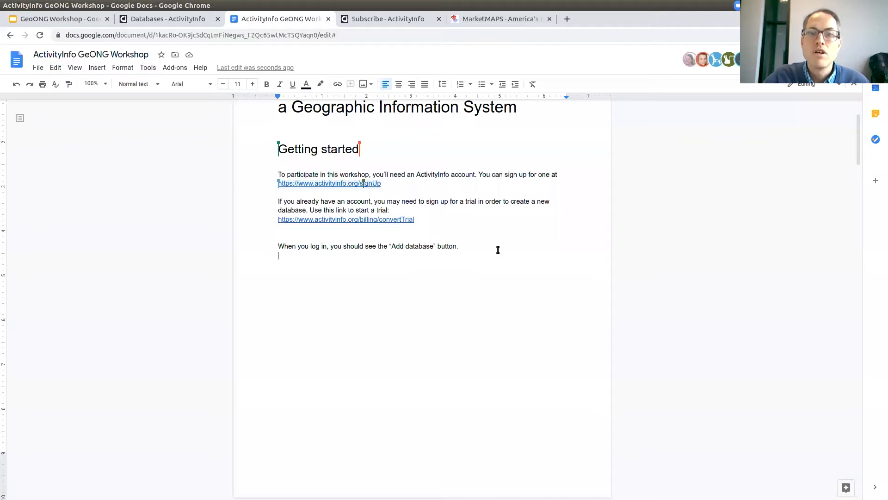
Review the Databases screenshot and the Exercise 1 setup steps, then go back to the subscription page.
scroll(458, 304, "down", 3)
scroll(464, 304, "down", 4)
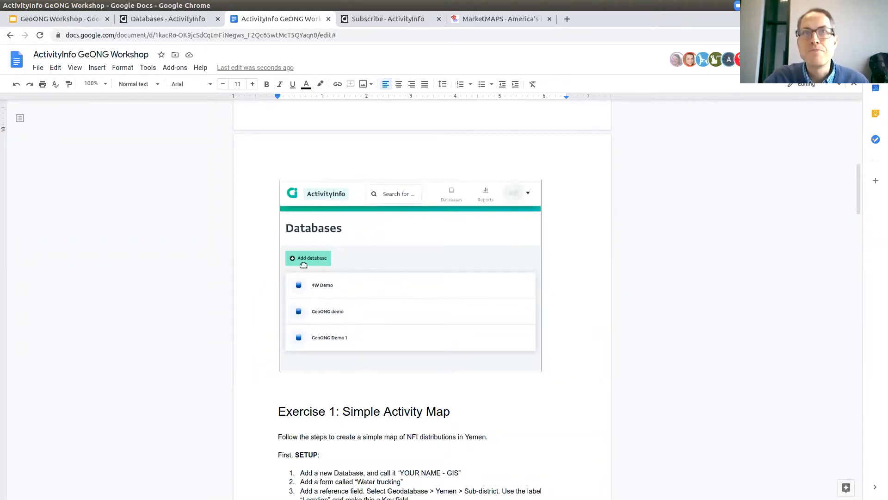
left_click(304, 263)
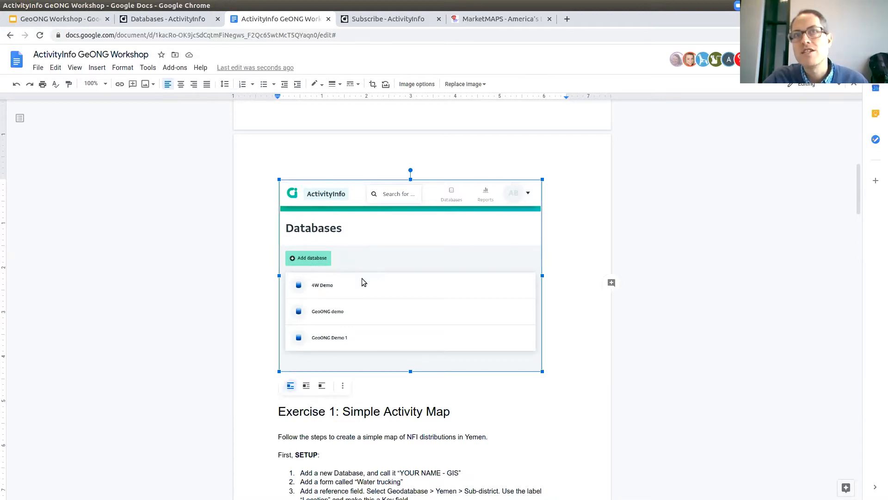
scroll(336, 167, "up", 7)
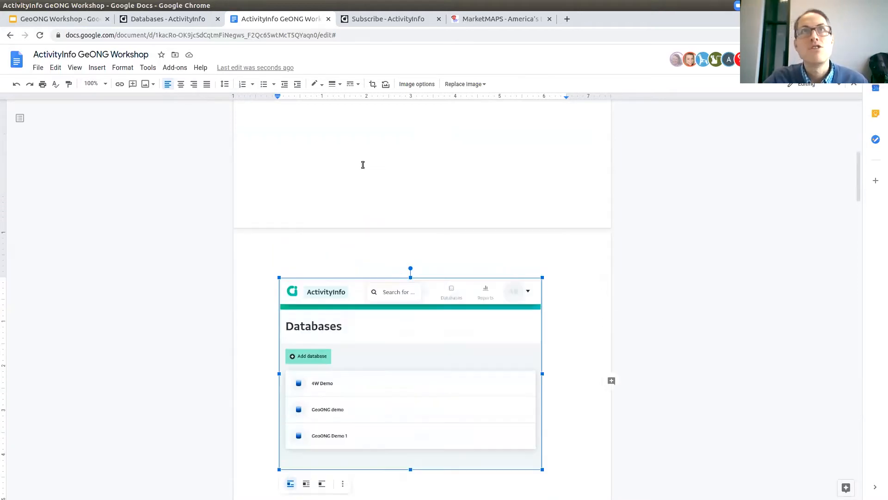
left_click(440, 169)
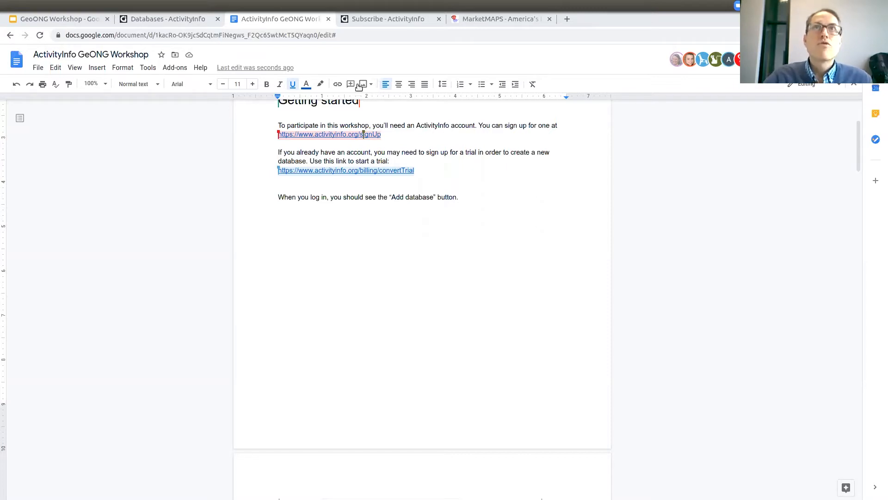
scroll(380, 271, "down", 3)
scroll(380, 271, "down", 9)
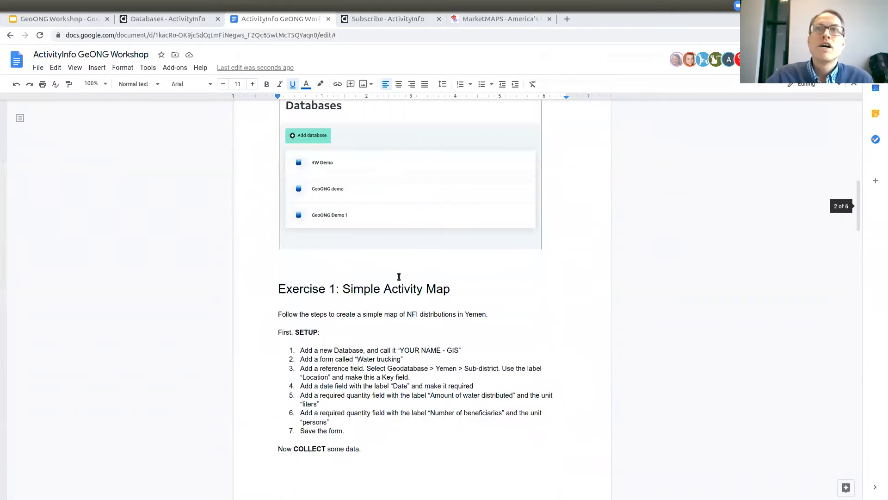
scroll(394, 185, "down", 1)
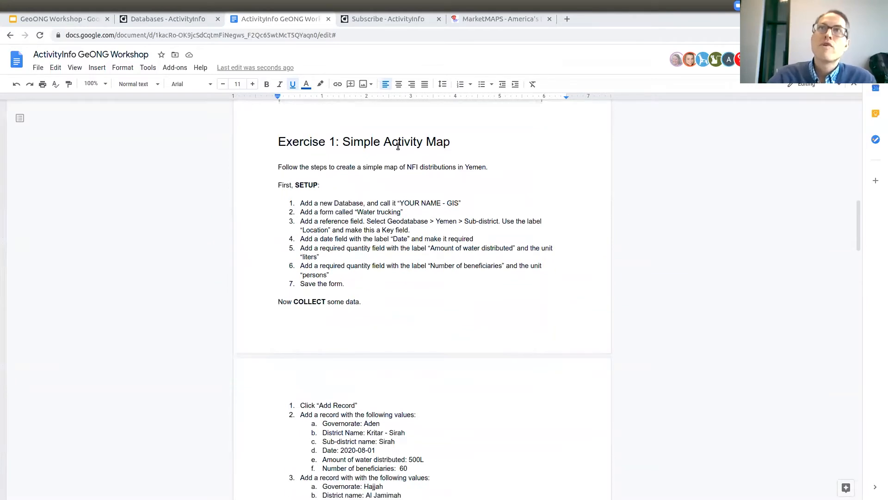
left_click(462, 143)
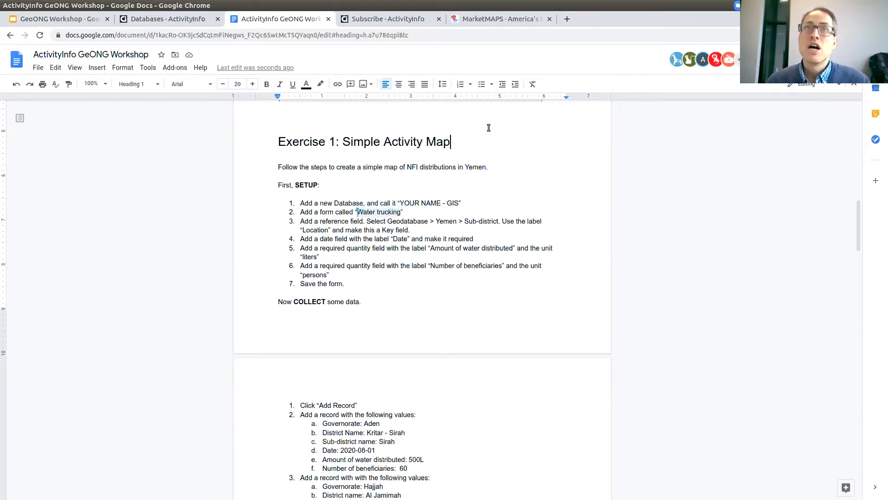
left_click(403, 20)
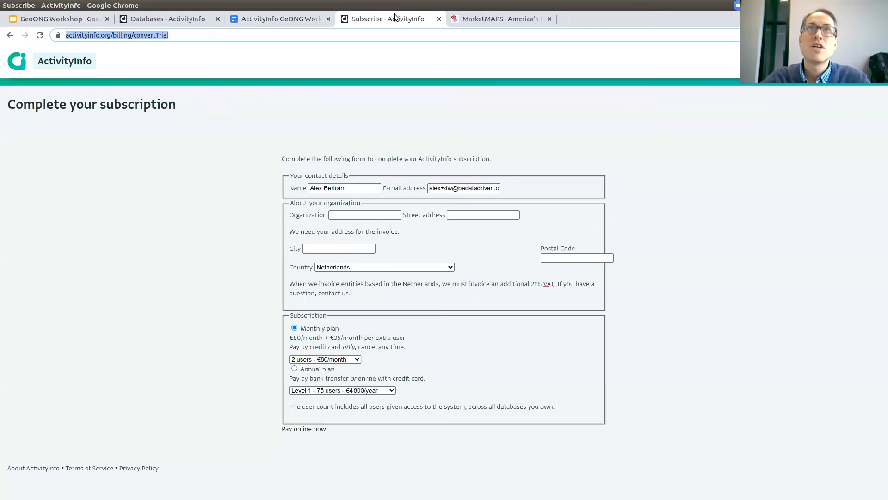
Close the subscription page and delete the old GIS database from its Database settings.
left_click(438, 19)
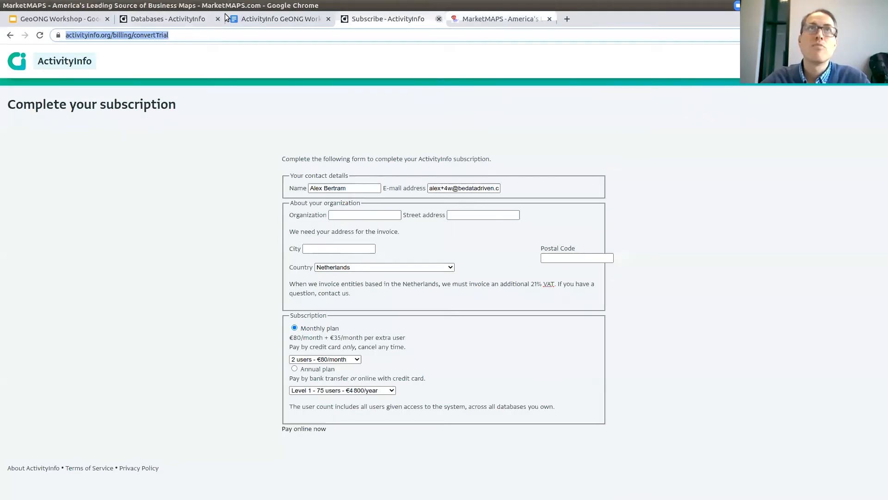
left_click(169, 19)
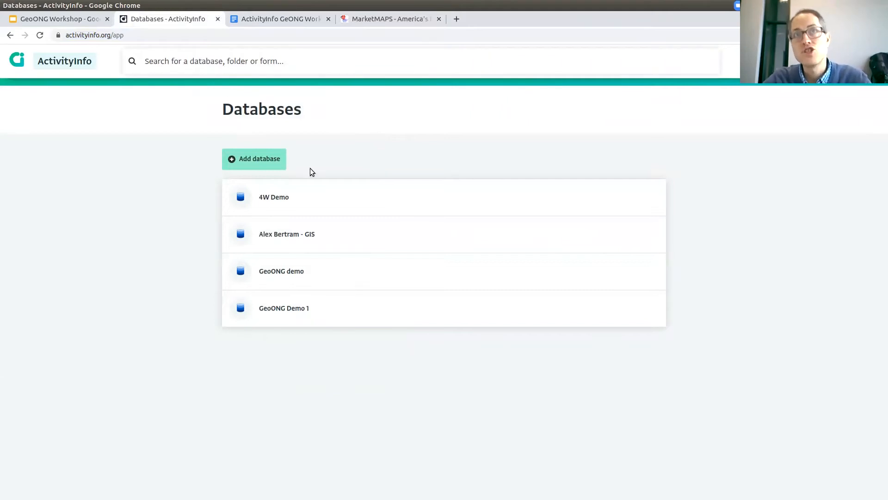
left_click(243, 158)
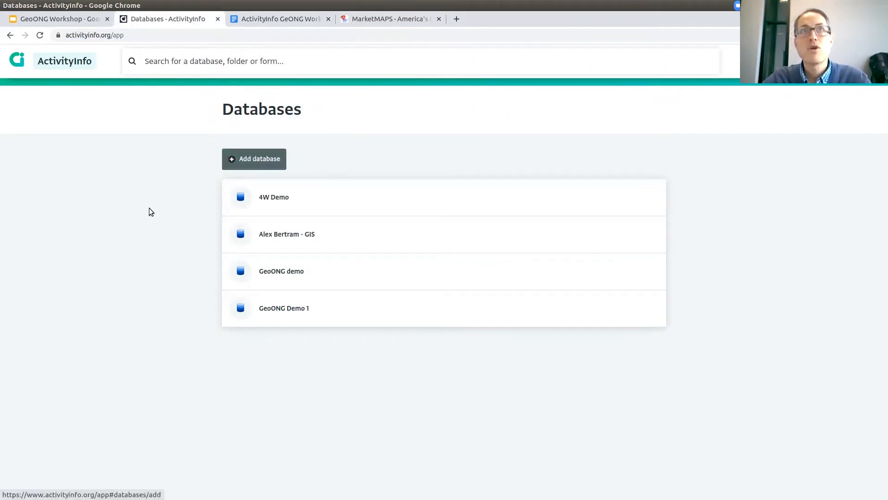
left_click(357, 246)
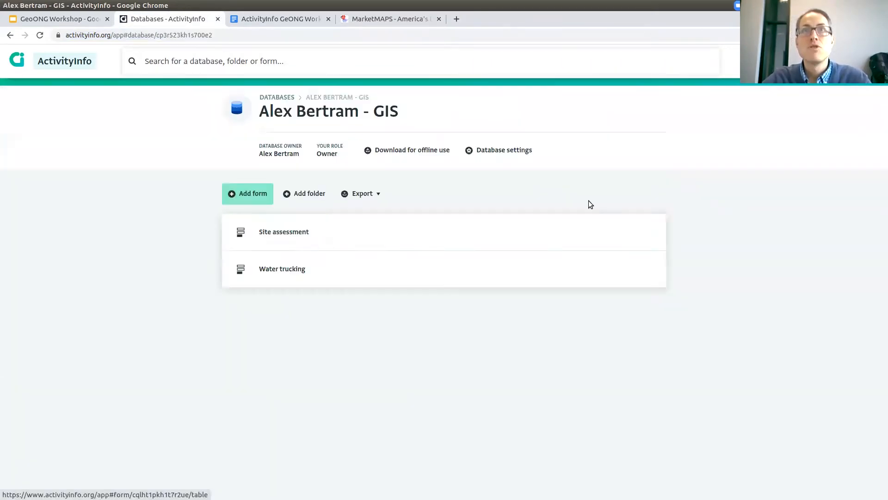
left_click(525, 153)
left_click(796, 187)
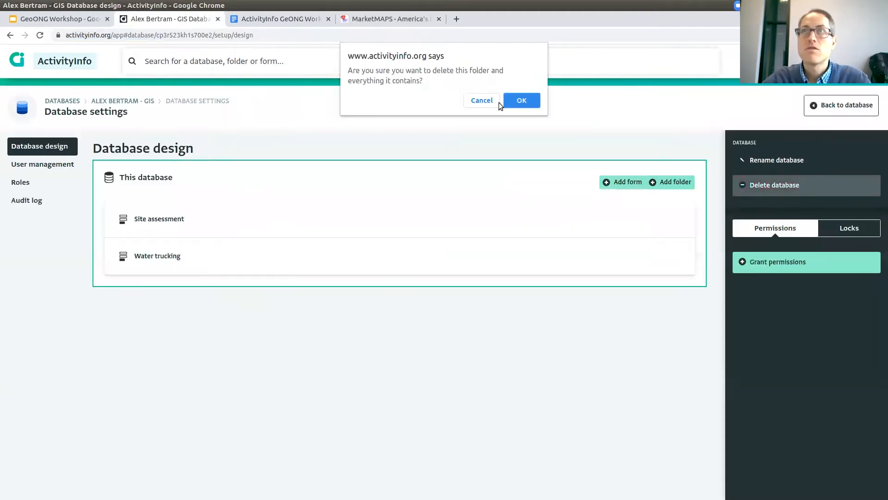
key("Return")
Add a database from the Blank database template, entering the owner's name as its name.
left_click(243, 159)
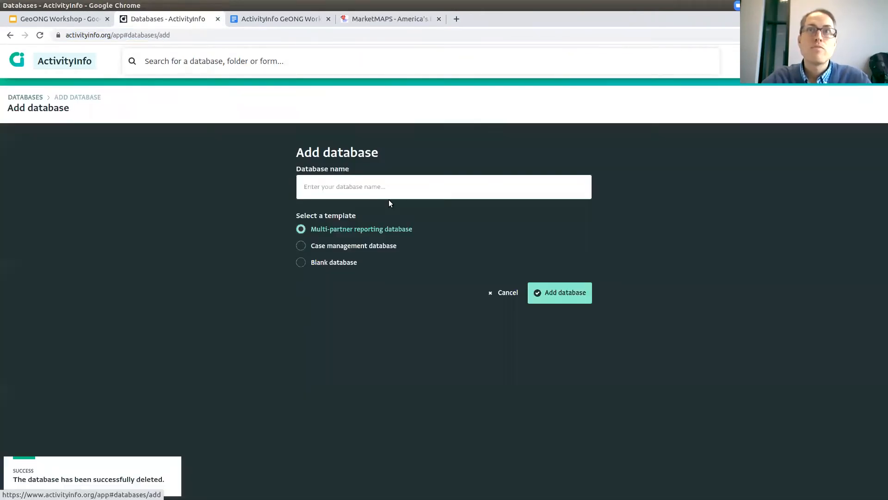
left_click(384, 192)
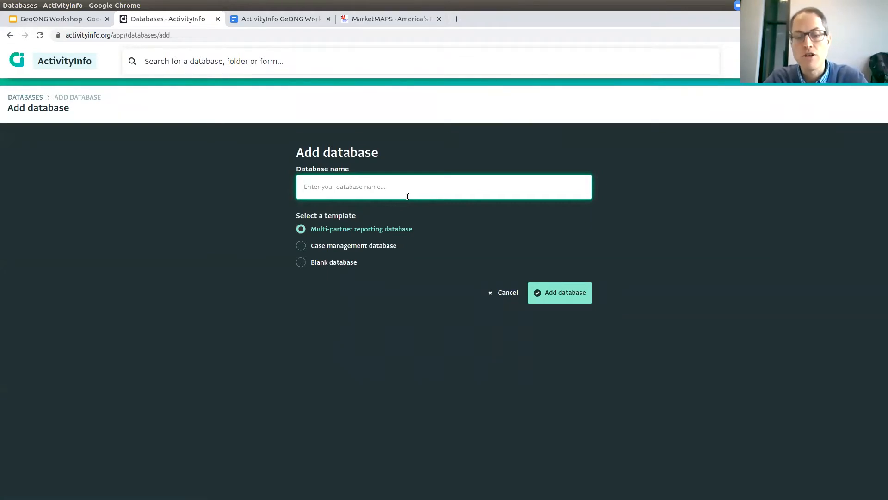
type("ALE")
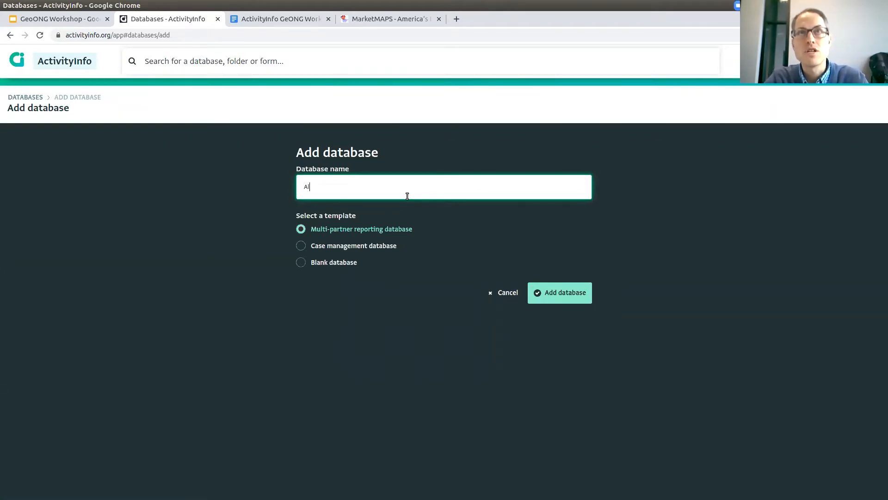
type("x Bertram - GIS")
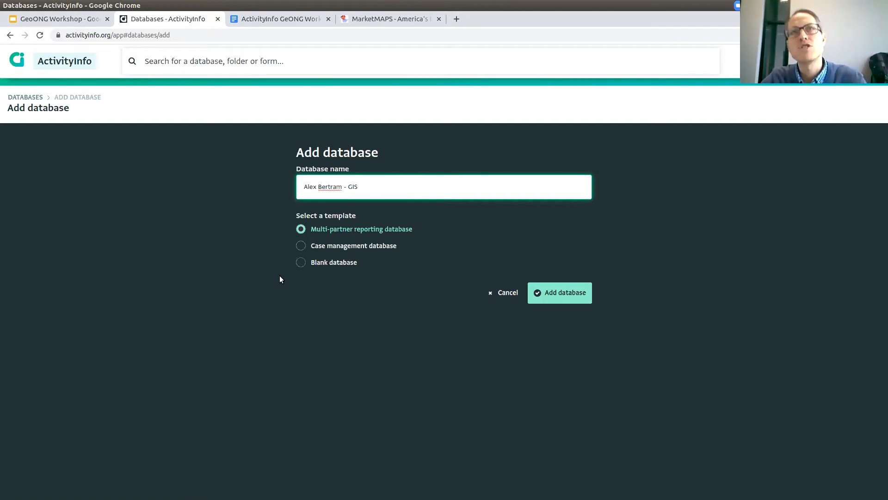
left_click(306, 265)
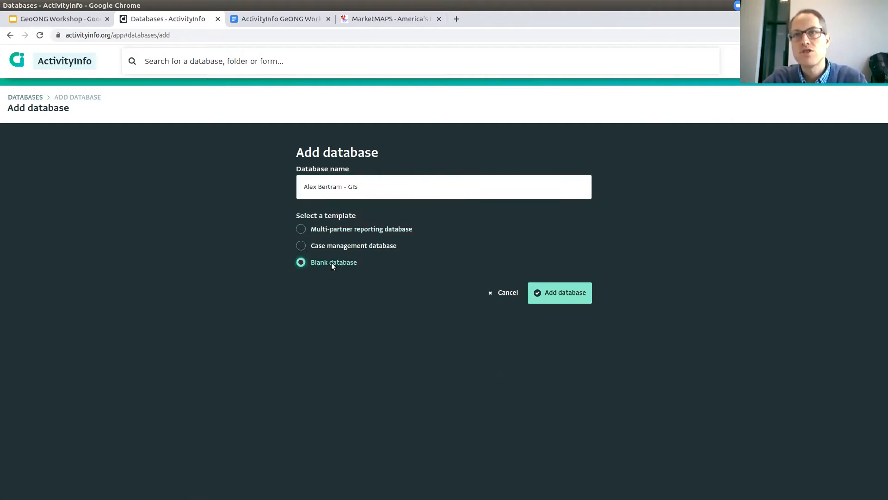
left_click(566, 302)
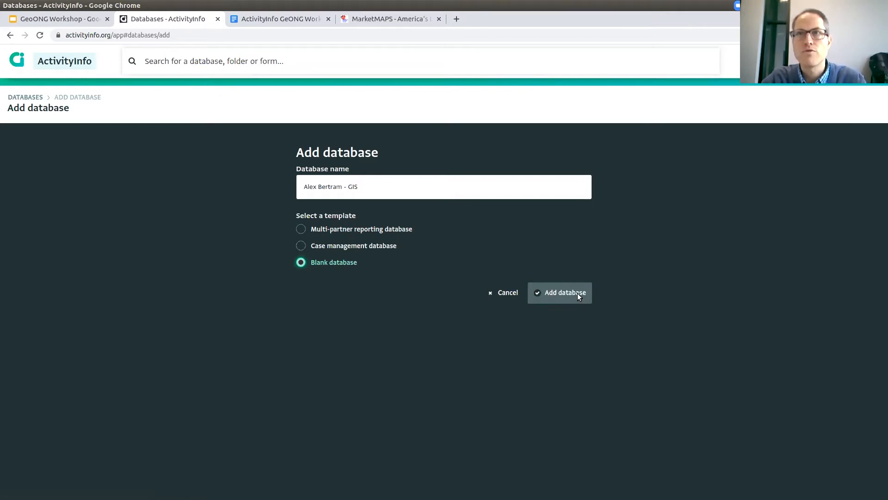
left_click(574, 292)
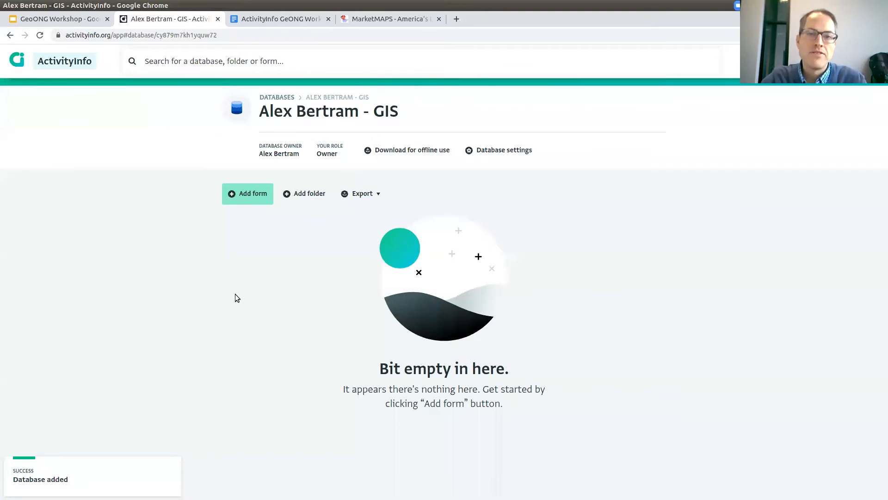
Create a form named 'Water trucking' and add a Reference field to it.
left_click(259, 193)
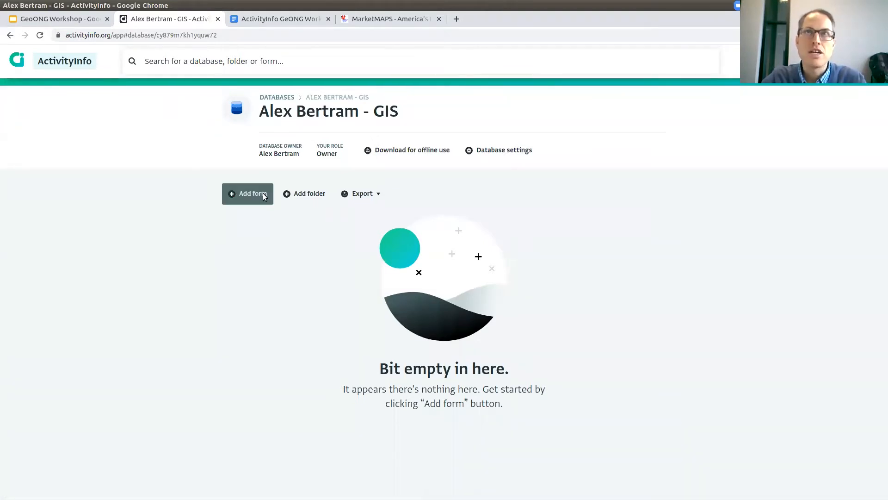
type("Water trucking")
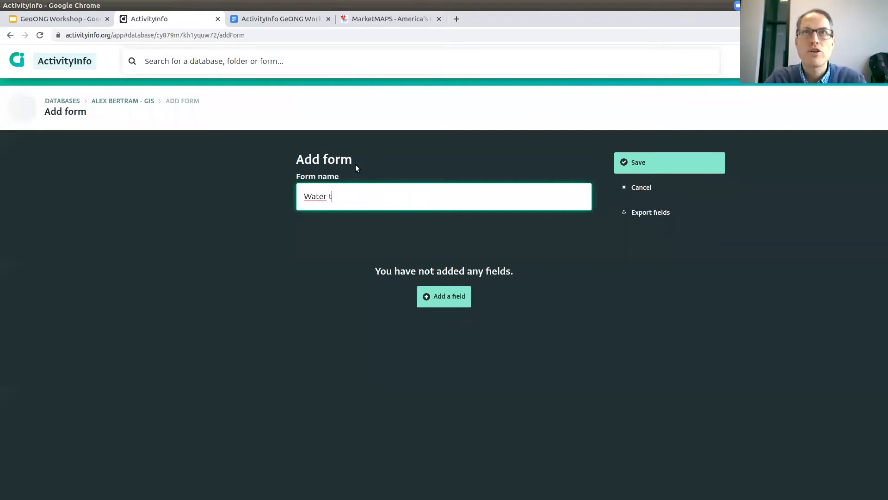
left_click(467, 295)
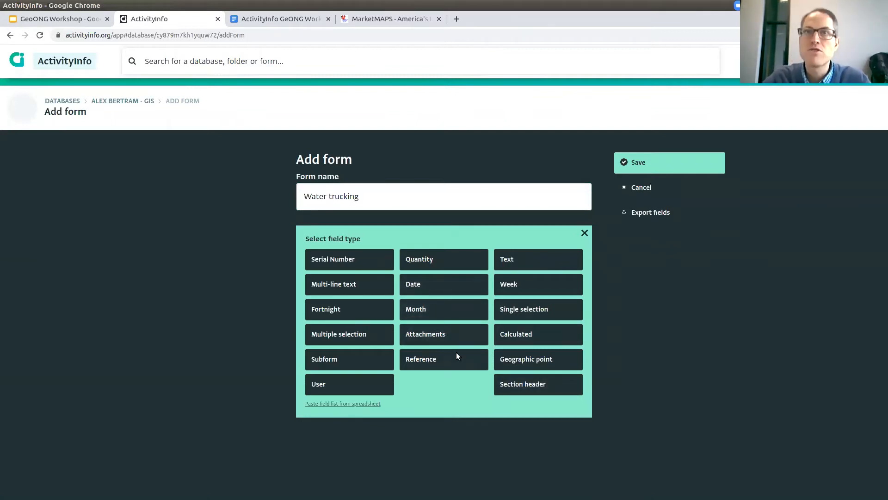
left_click(414, 360)
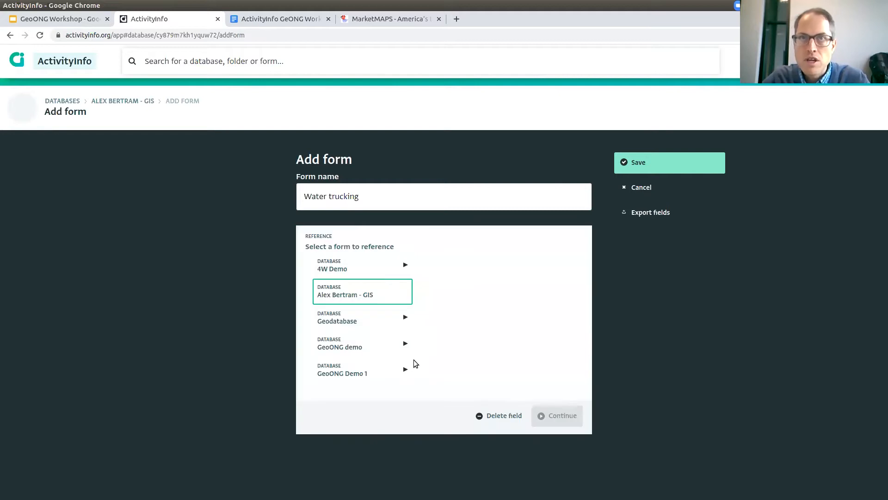
Point the reference field to the Sub-district form under Geodatabase > Yemen.
left_click(355, 315)
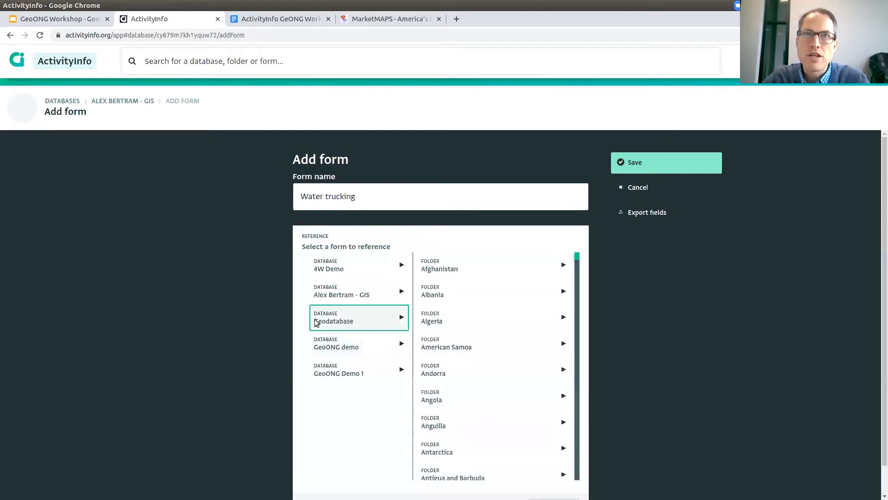
left_click_drag(577, 255, 527, 460)
scroll(527, 460, "down", 5)
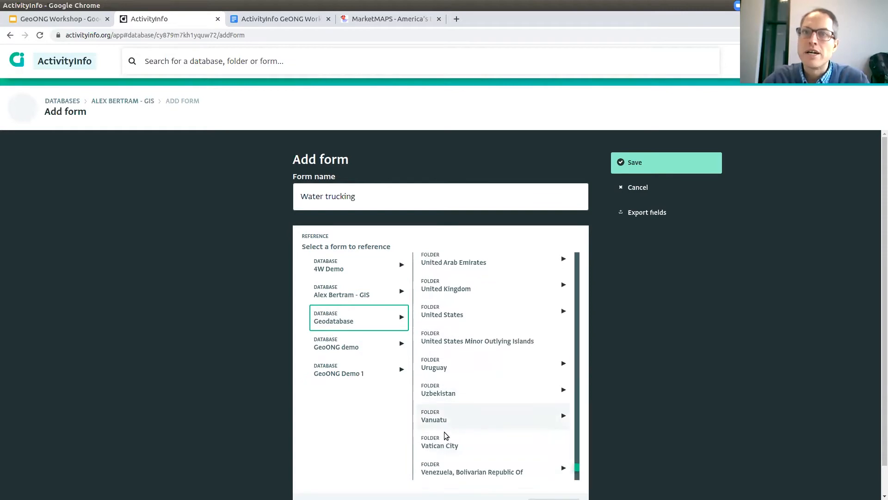
scroll(439, 431, "down", 3)
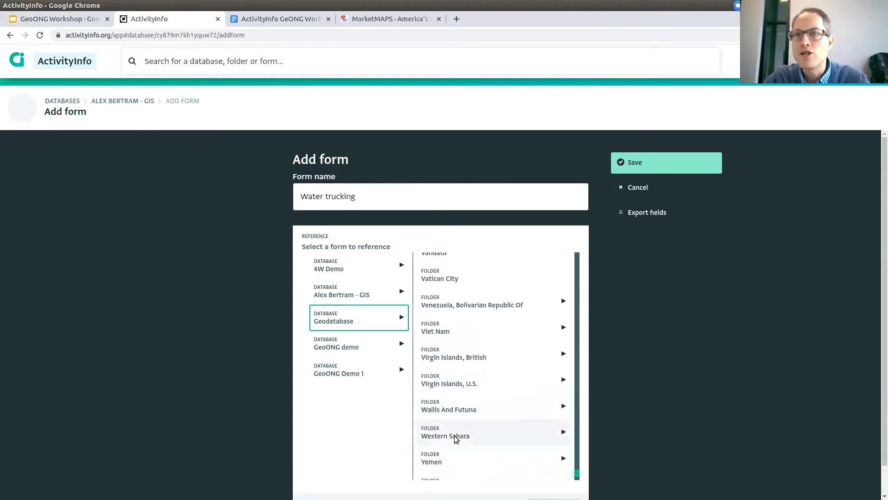
left_click(458, 392)
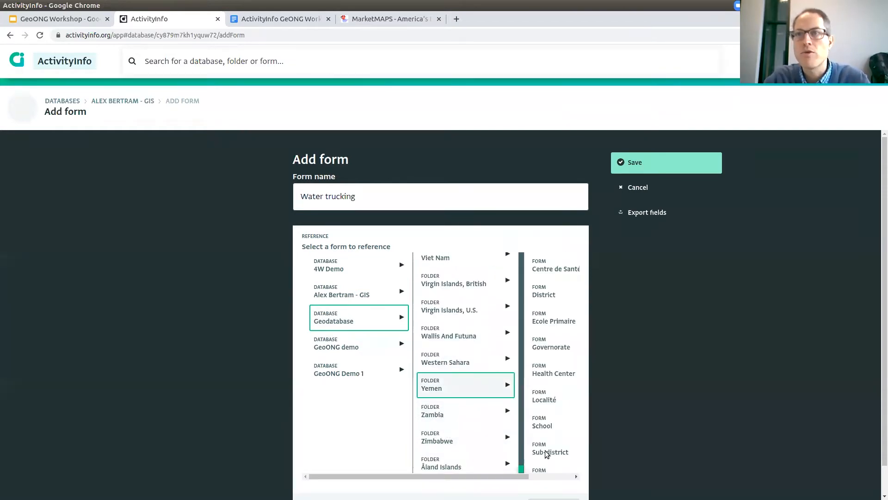
scroll(569, 483, "right", 2)
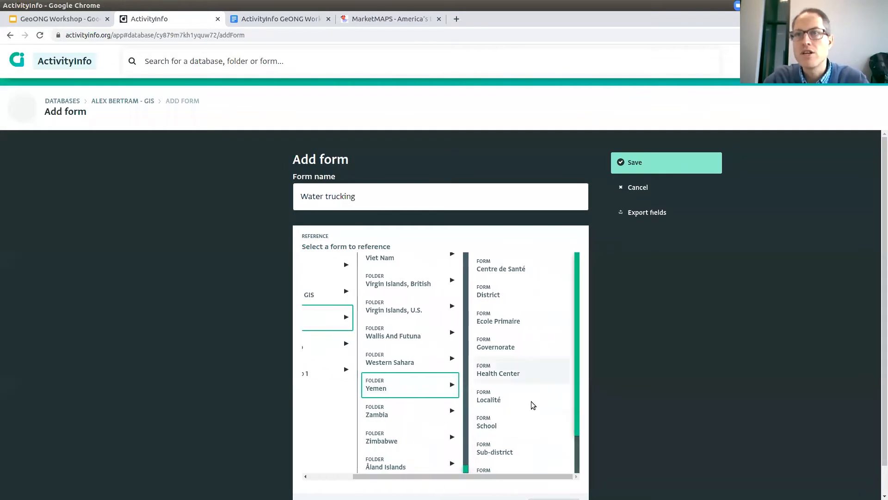
scroll(506, 431, "down", 1)
left_click(509, 408)
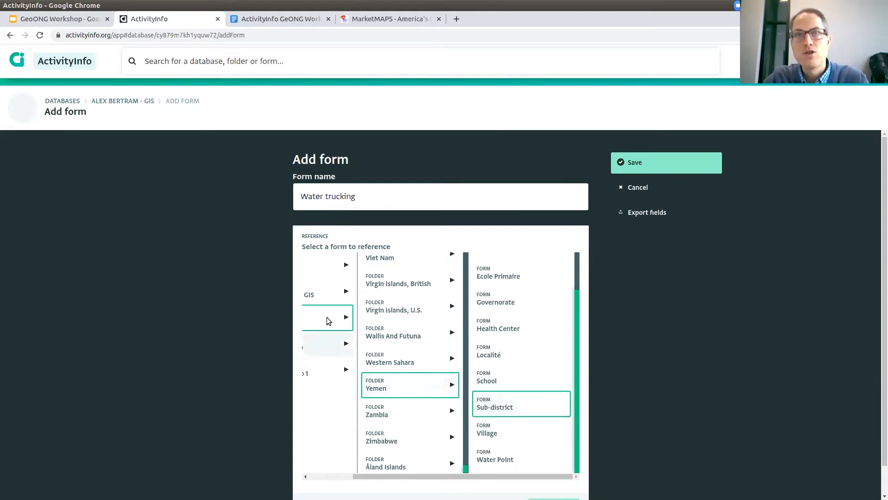
left_click_drag(404, 480, 361, 477)
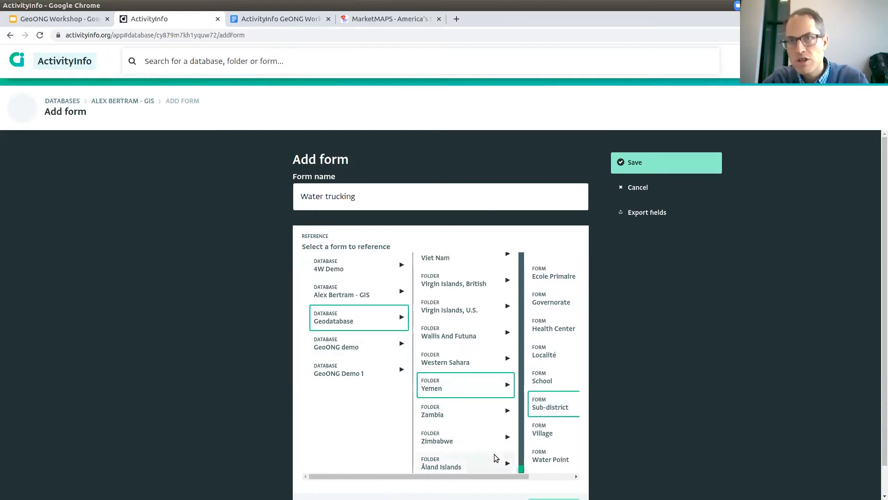
left_click_drag(518, 477, 568, 480)
scroll(566, 479, "down", 1)
left_click(556, 479)
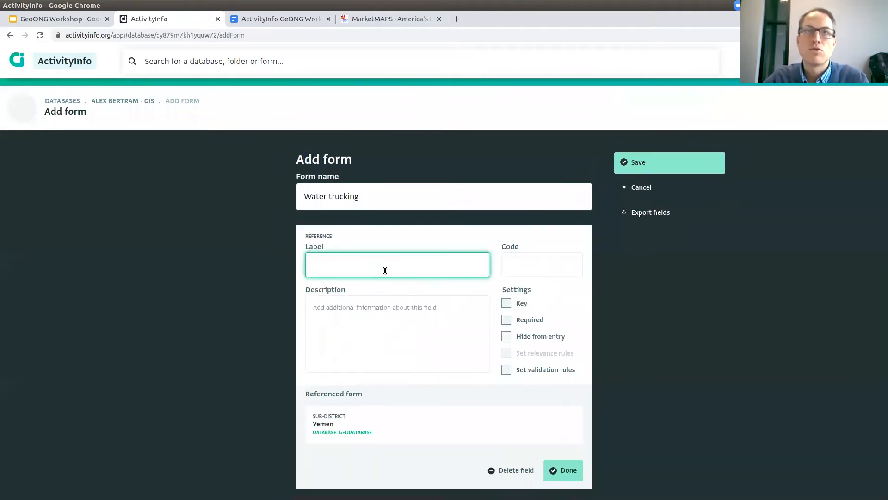
Label the reference field 'Location' and mark it as the form's key field.
type("Location")
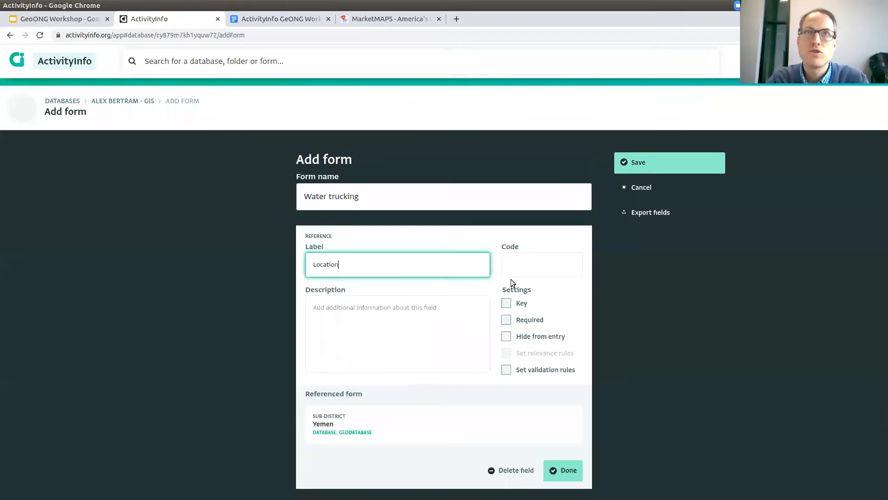
left_click(403, 313)
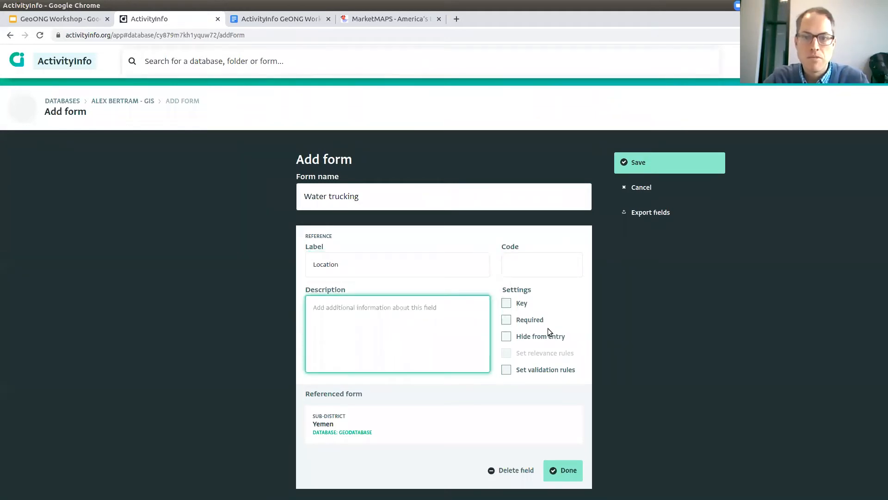
left_click(518, 305)
left_click(508, 306)
left_click(369, 309)
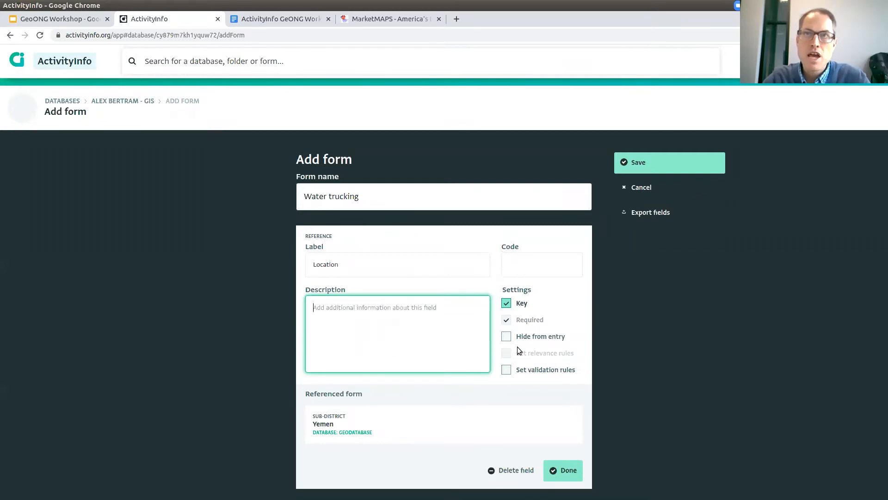
left_click(360, 267)
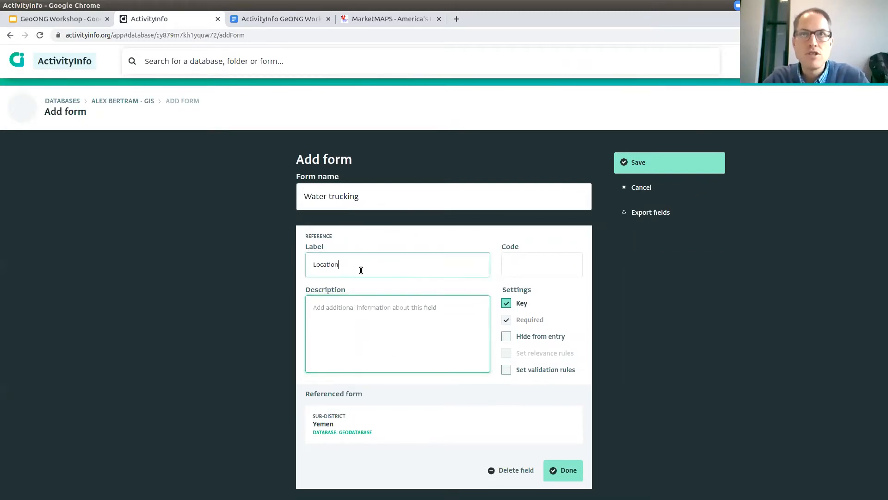
left_click(397, 298)
Finish the Location field and add a required Date field labelled 'Date'.
left_click(390, 273)
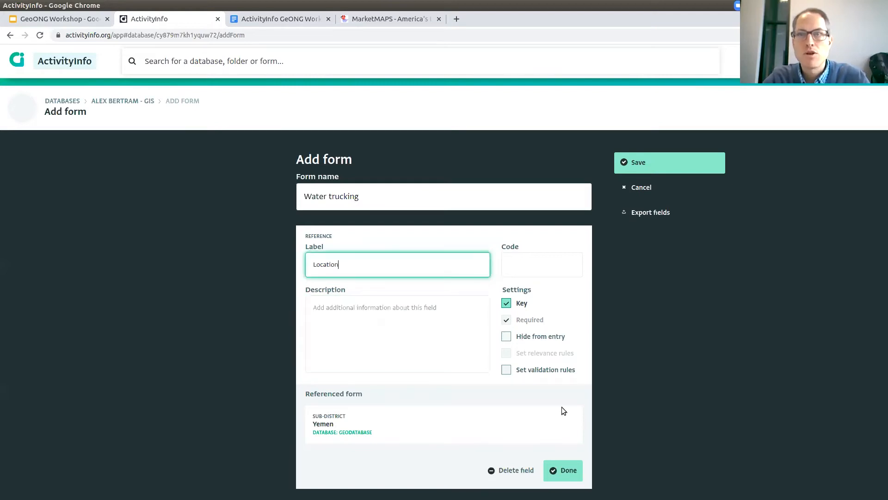
left_click(569, 473)
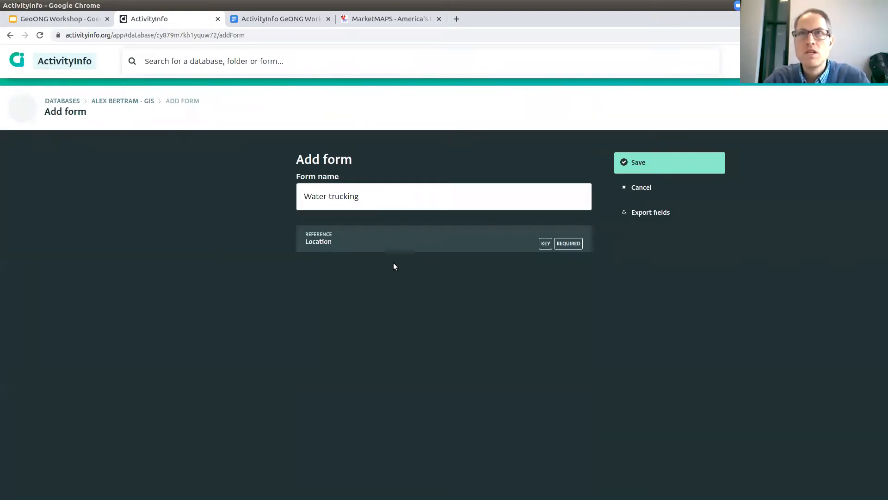
mouse_move(421, 240)
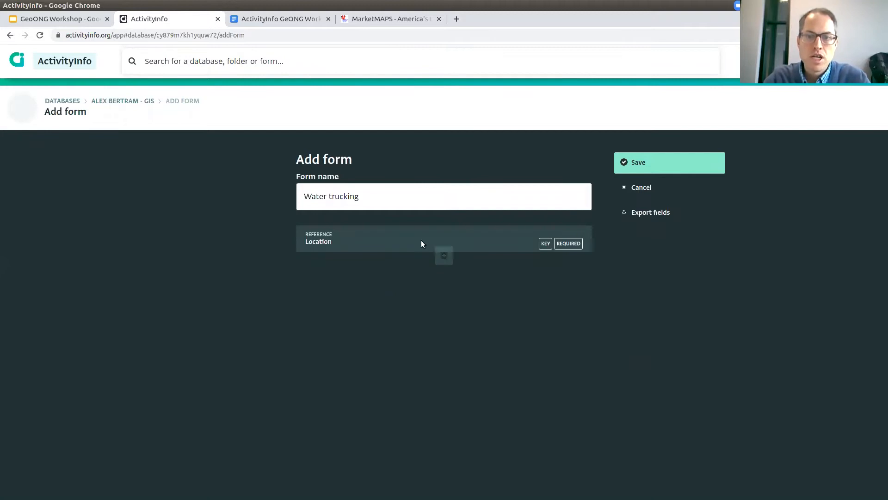
left_click(444, 256)
left_click(440, 310)
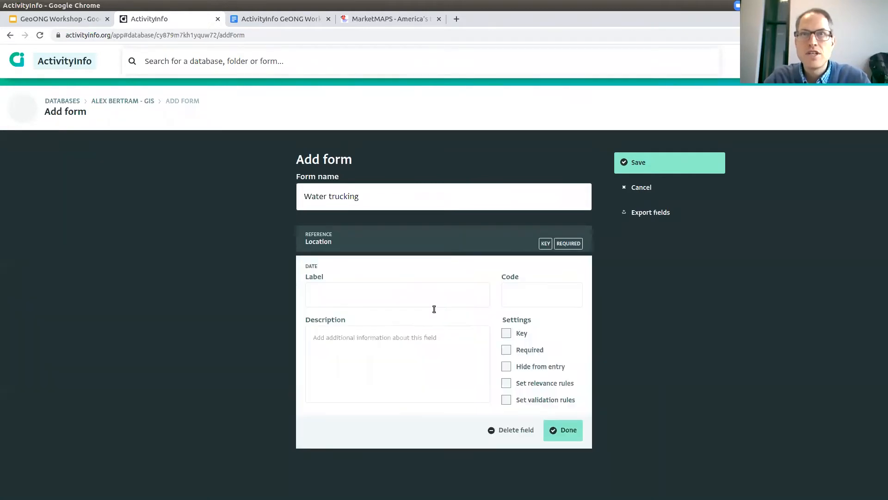
type("Date")
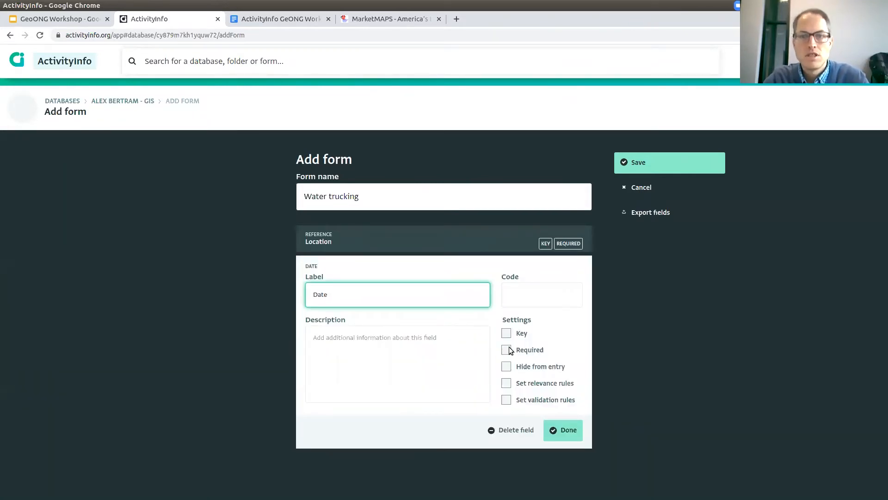
left_click(520, 350)
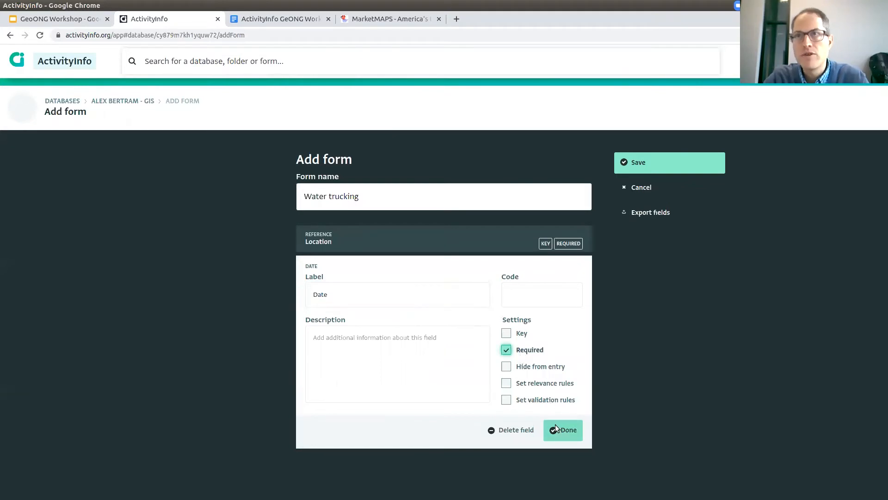
left_click(561, 430)
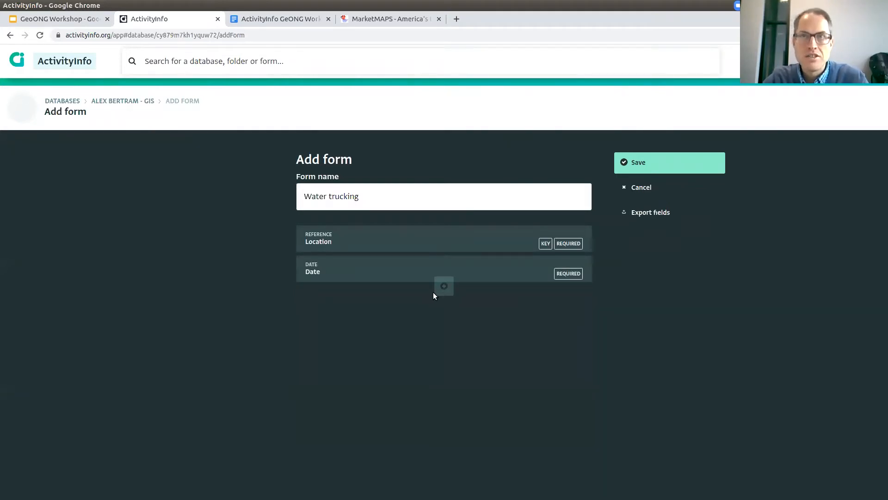
Add an 'Amount of water distributed' quantity field with units 'liters'.
left_click(440, 290)
left_click(447, 318)
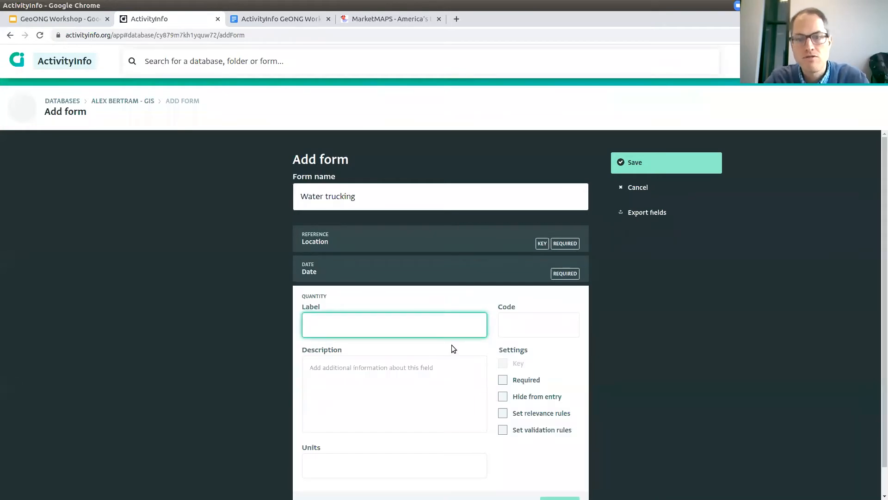
type("Amount of w")
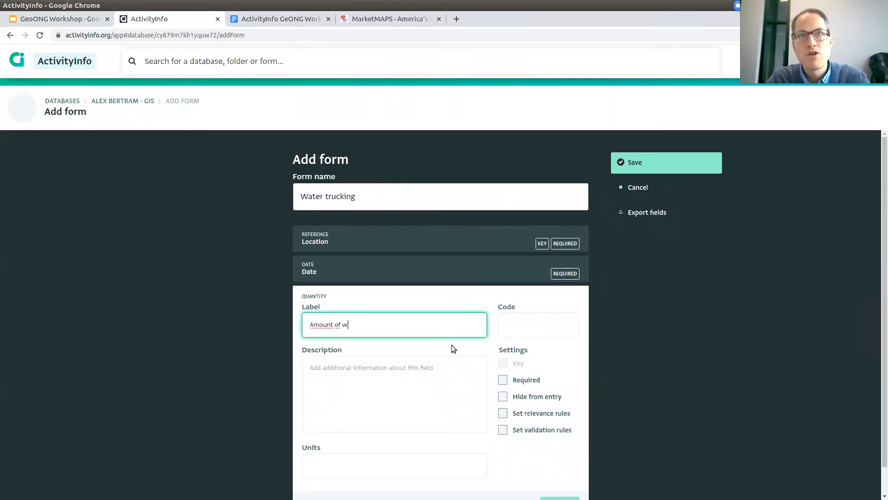
type("ater distributed")
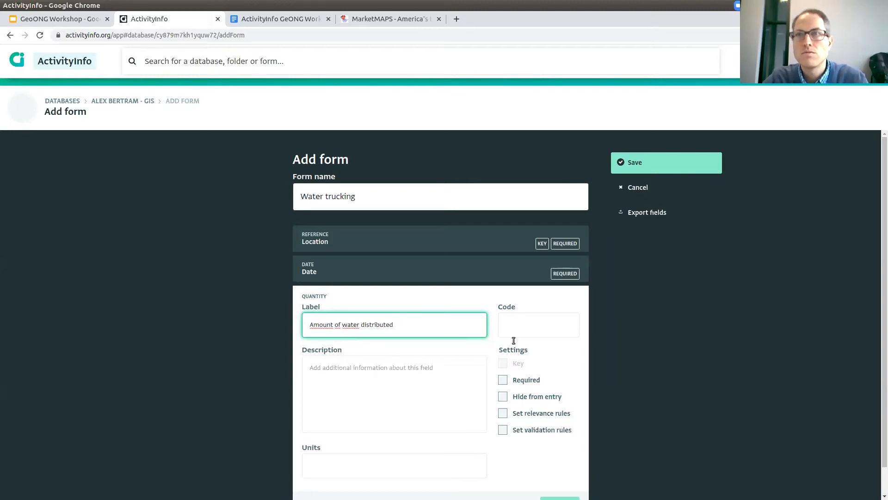
scroll(512, 341, "down", 1)
left_click(413, 435)
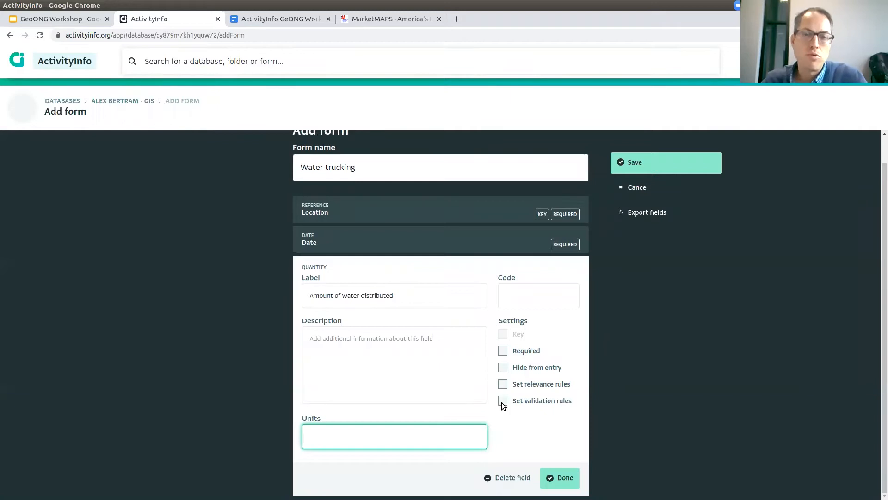
type("liters")
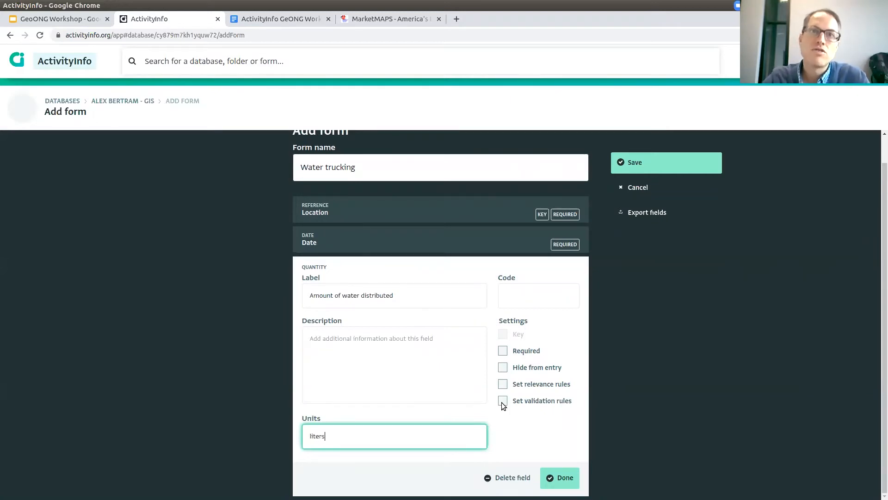
left_click(557, 476)
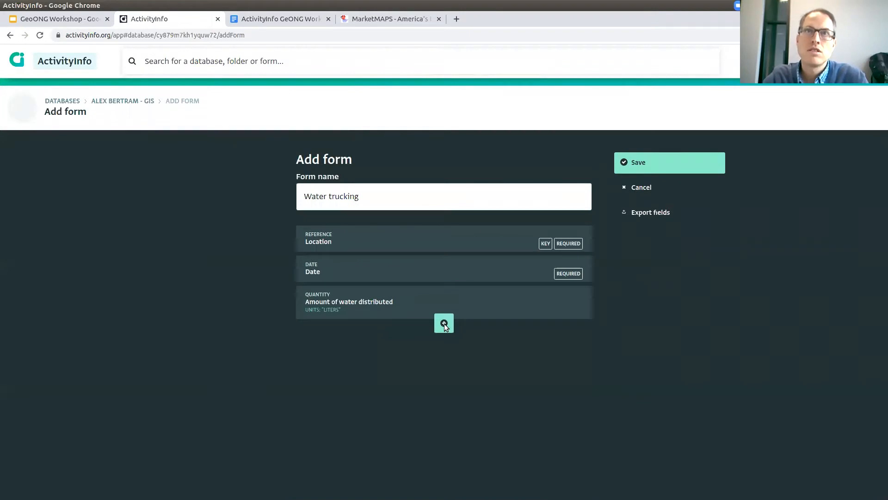
Add a required 'Number of beneficiaries' quantity field with units 'persons'.
left_click(444, 324)
left_click(400, 358)
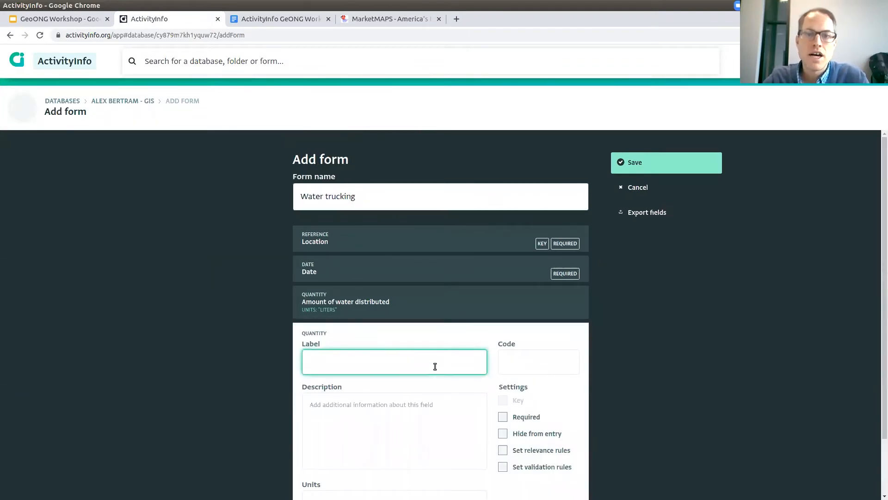
type("Number of beneficiaries")
scroll(433, 366, "down", 2)
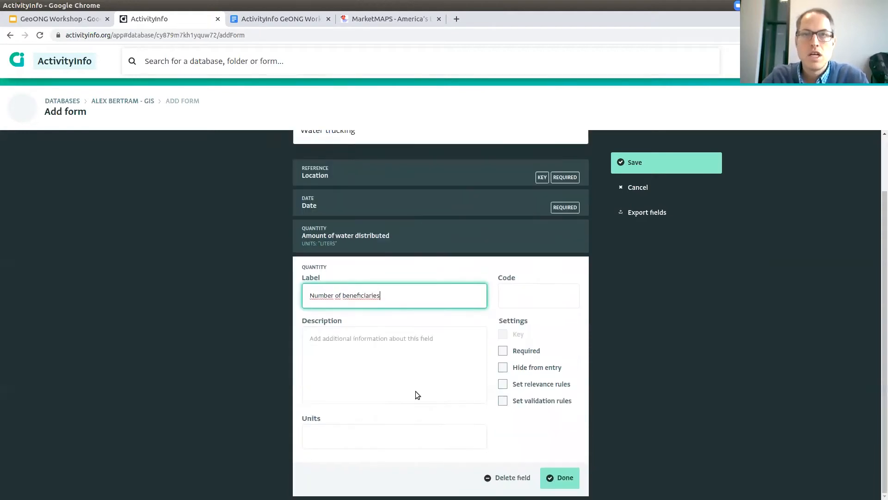
left_click(407, 432)
type("persons")
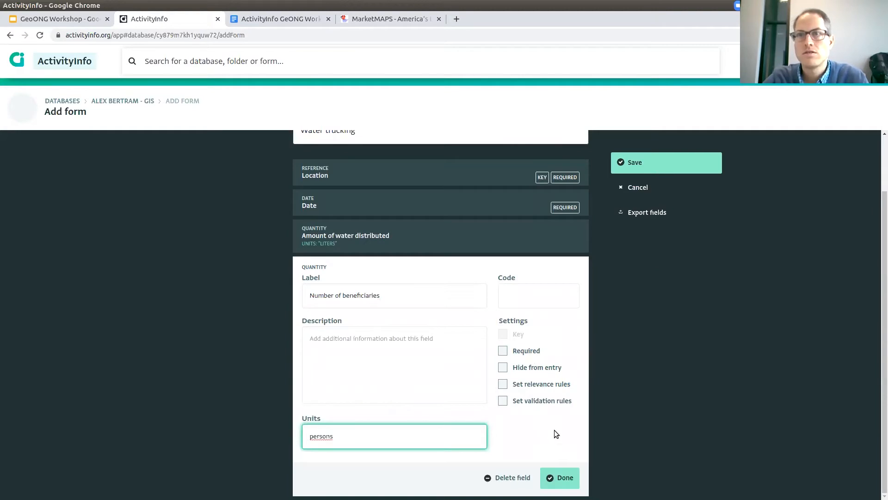
left_click(503, 352)
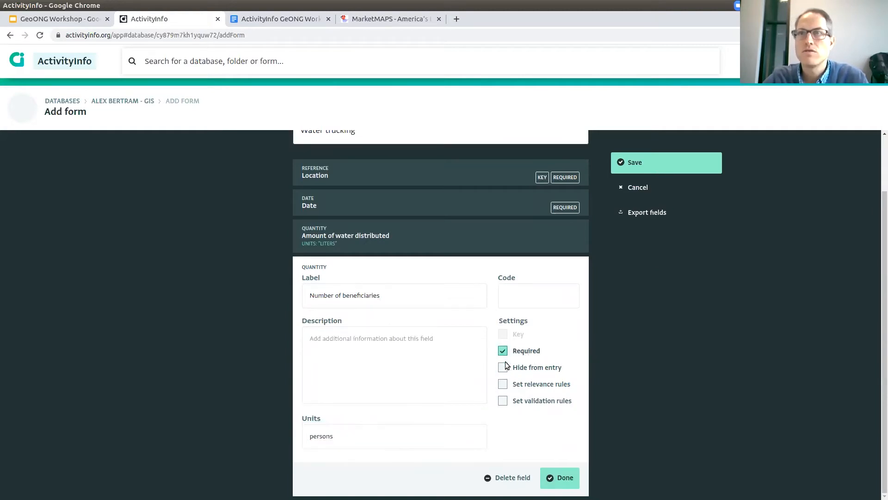
left_click(549, 471)
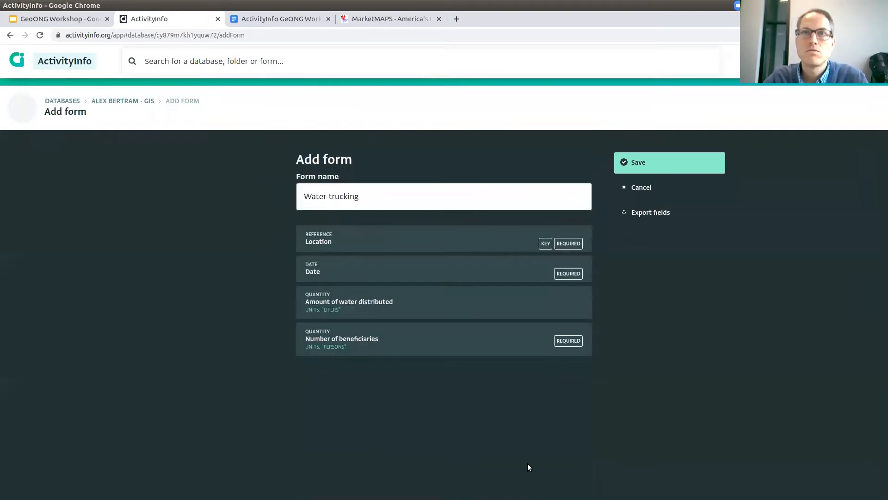
Make 'Amount of water distributed' required and save the Water trucking form.
left_click(416, 303)
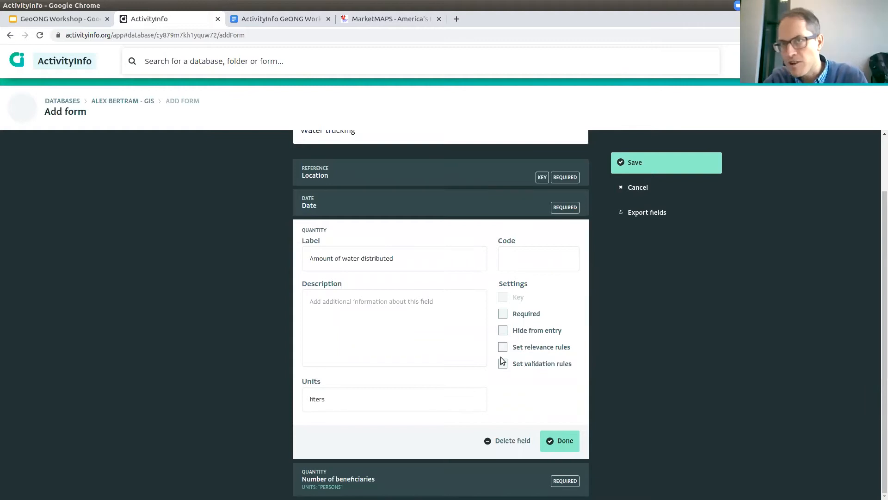
left_click_drag(573, 363, 560, 406)
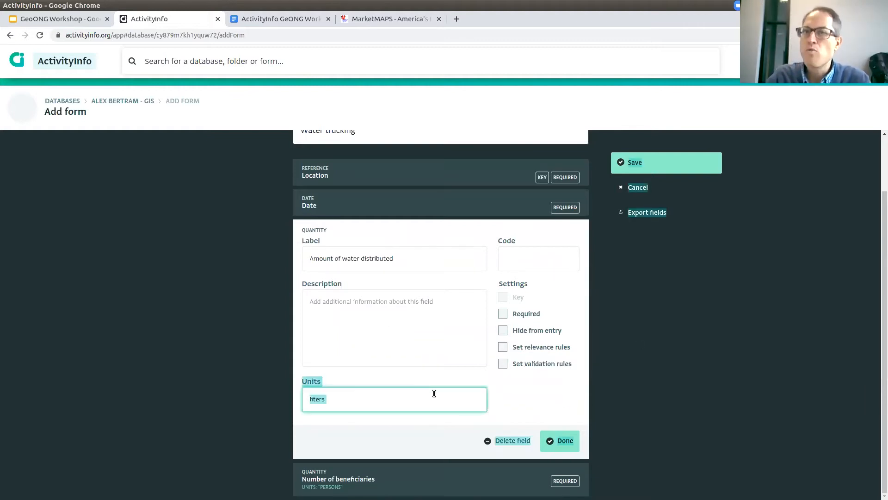
left_click(433, 361)
left_click(569, 442)
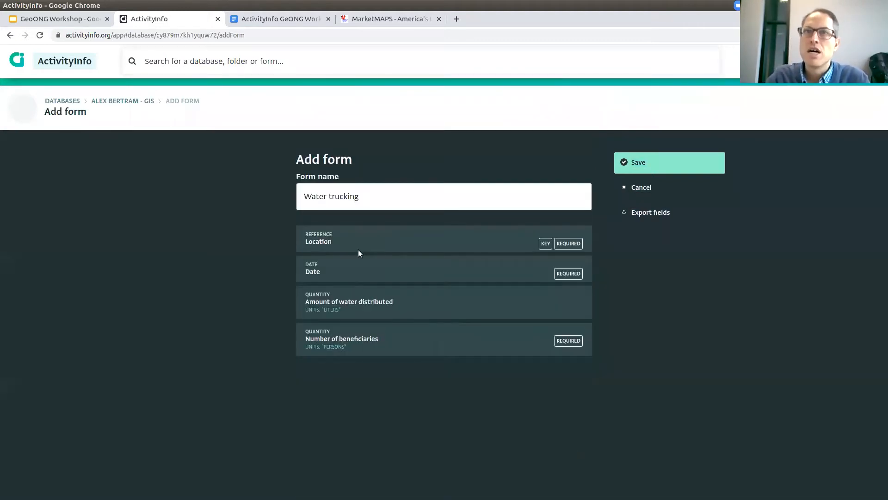
left_click(551, 301)
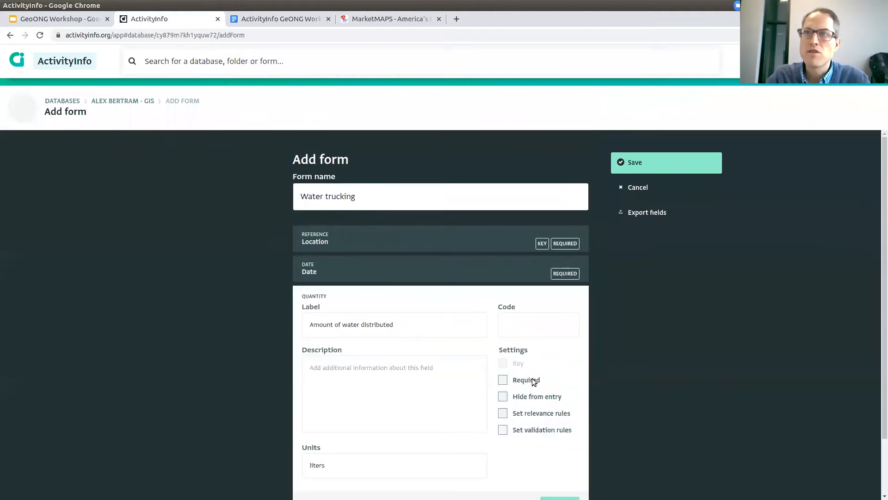
left_click(534, 382)
scroll(551, 415, "down", 3)
left_click(565, 441)
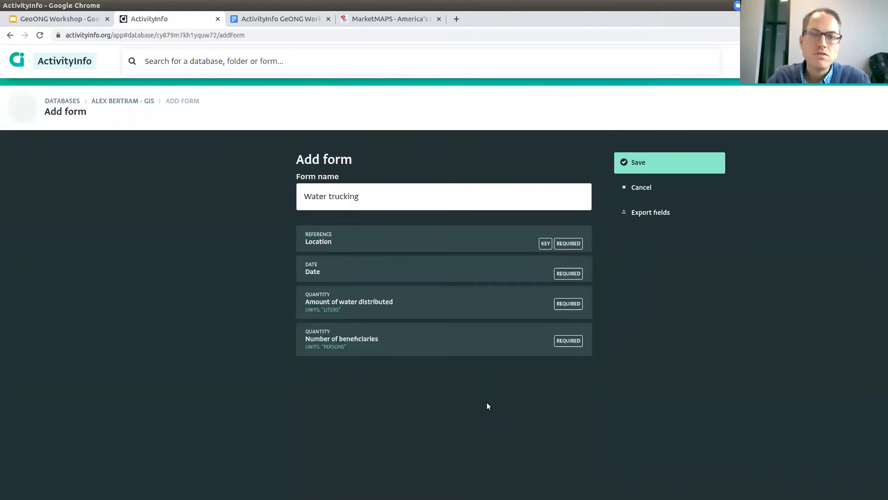
left_click(647, 163)
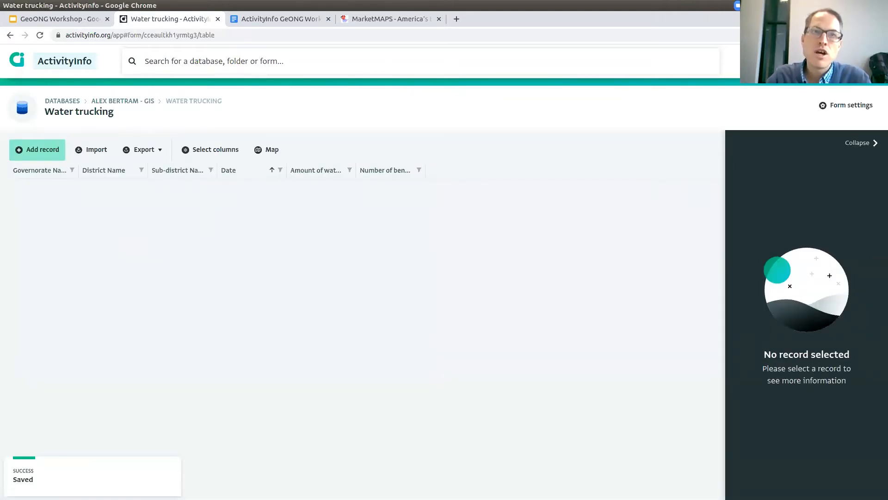
left_click(50, 19)
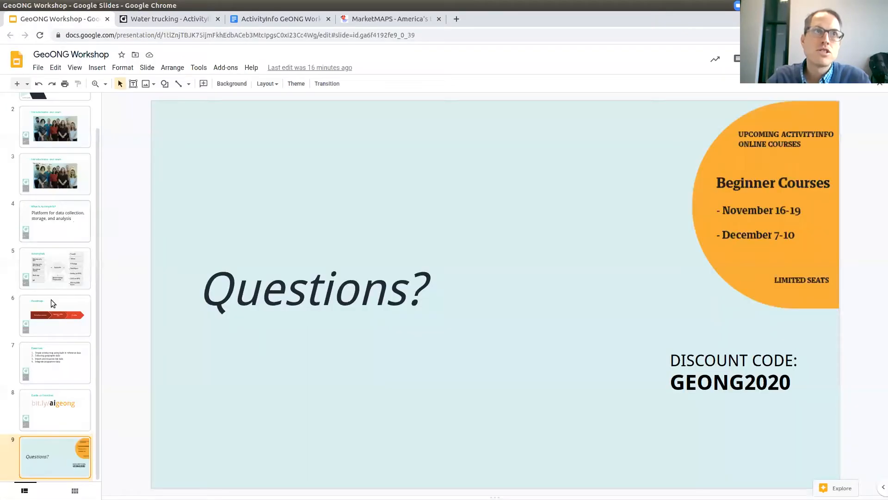
Change the first Roadmap arrow's text from 'Define data structure' to 'SETUP'.
key("Up")
key("Up")
key("Up")
triple_click(344, 289)
type("SETUP")
left_click(513, 300)
left_click(697, 305)
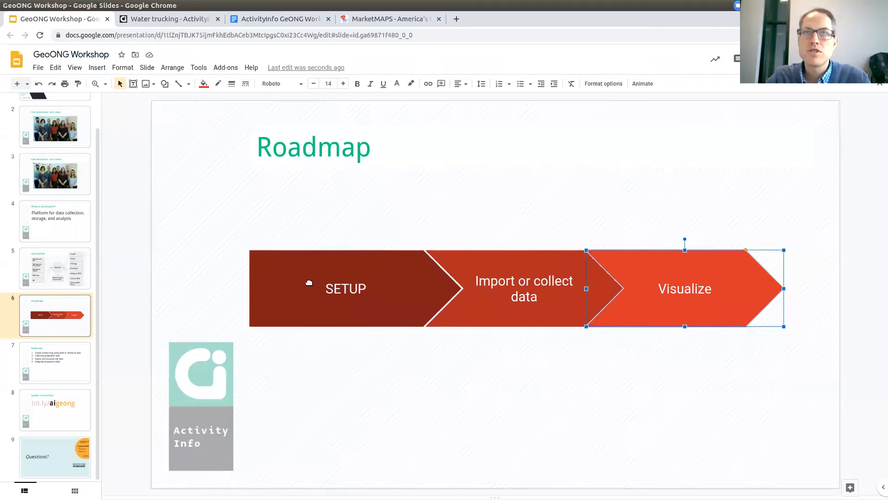
left_click(534, 287)
left_click(546, 293)
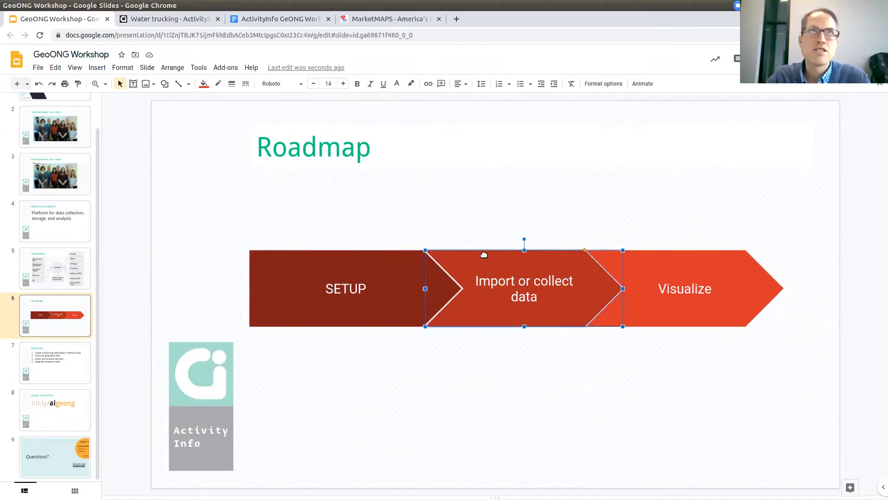
left_click(177, 17)
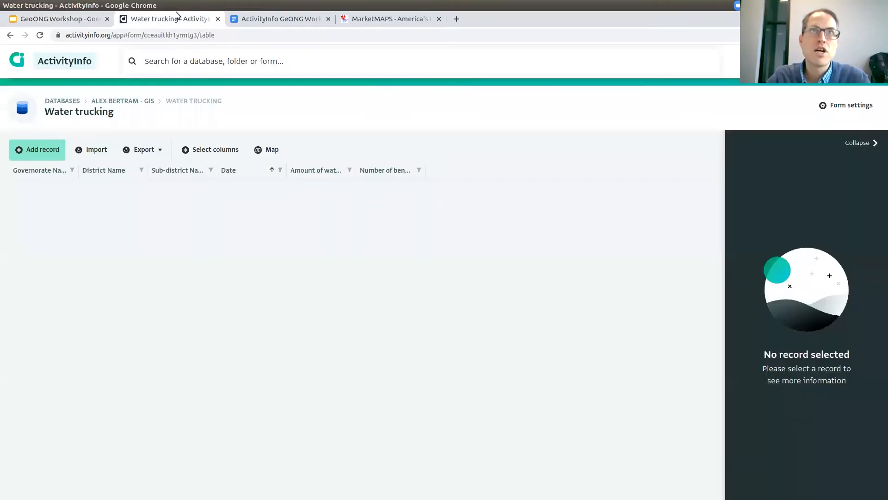
Start a new Water trucking record located in Aden, Kritar - Sirah, Sirah.
left_click(50, 155)
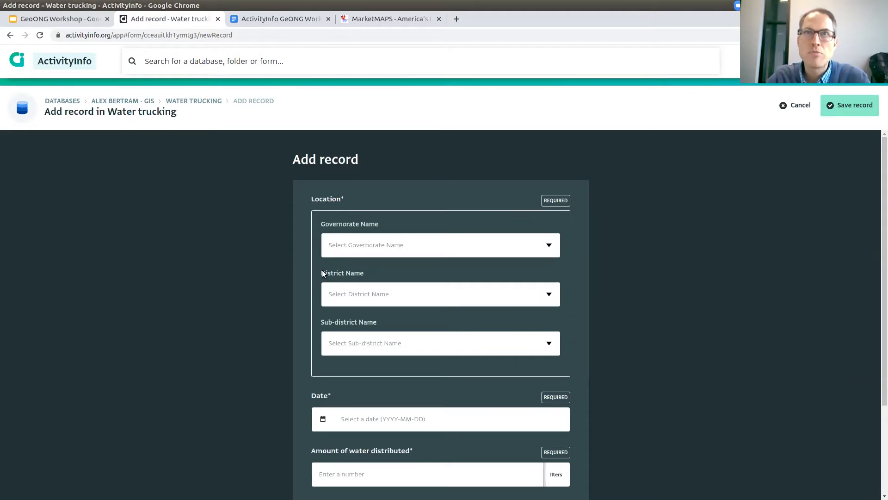
left_click(410, 251)
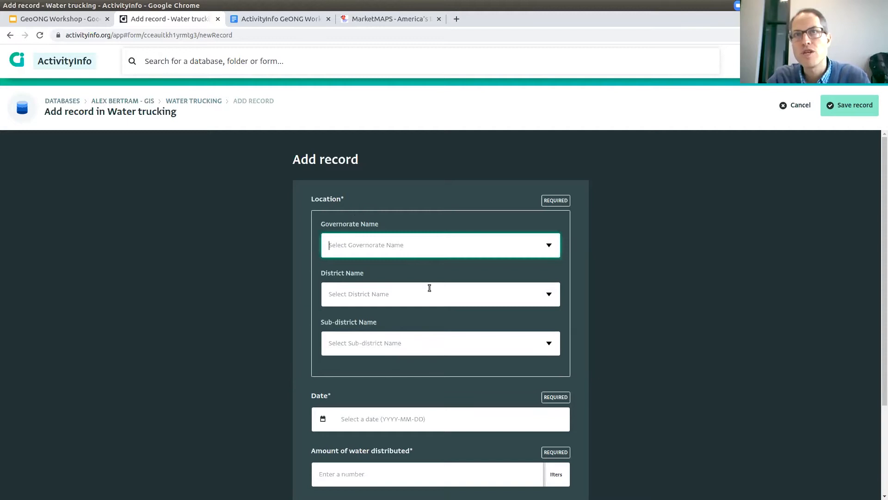
left_click(440, 302)
left_click(368, 241)
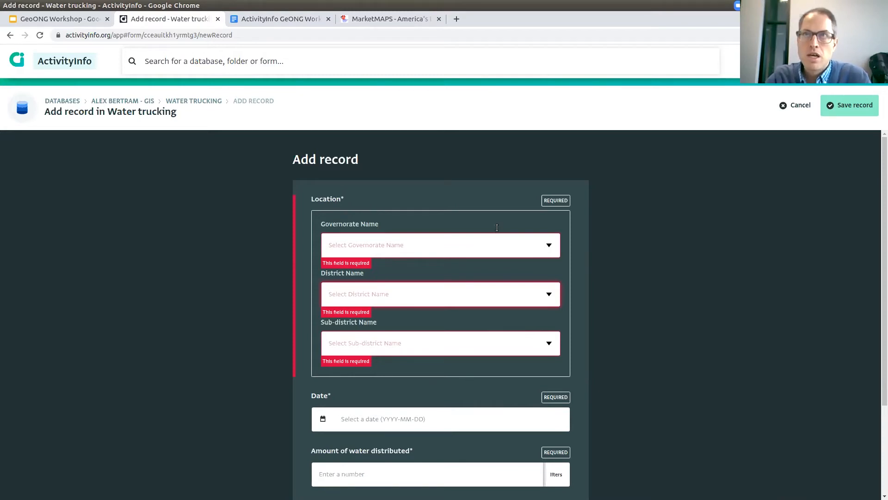
left_click(550, 250)
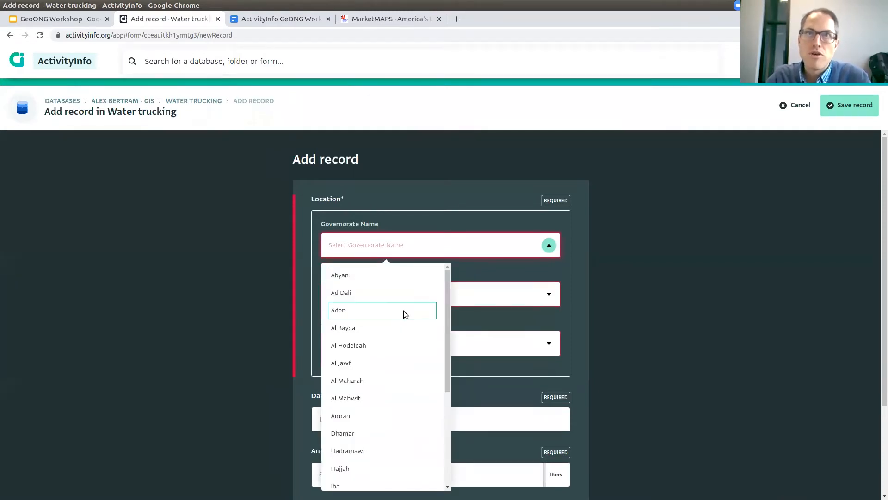
left_click(375, 309)
left_click(549, 297)
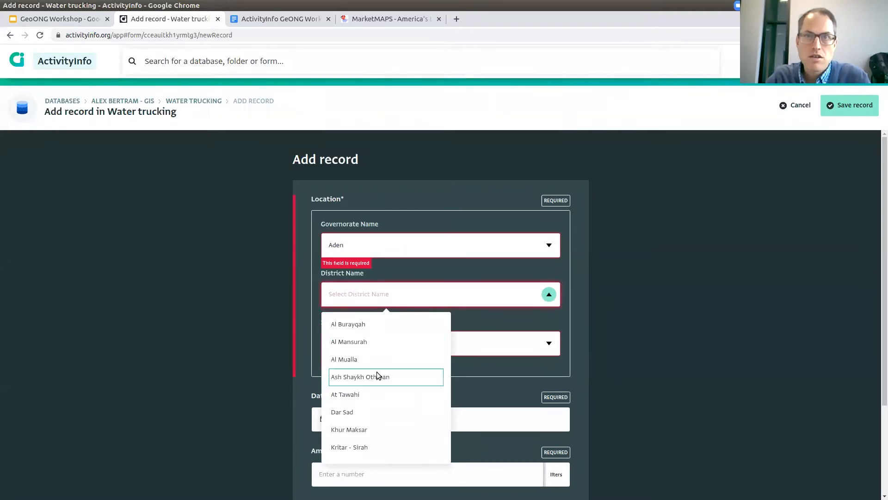
left_click(366, 450)
left_click(547, 351)
left_click(337, 368)
Enter date 2020-08-01, 500 liters and 60 beneficiaries, and save the record.
scroll(512, 406, "down", 1)
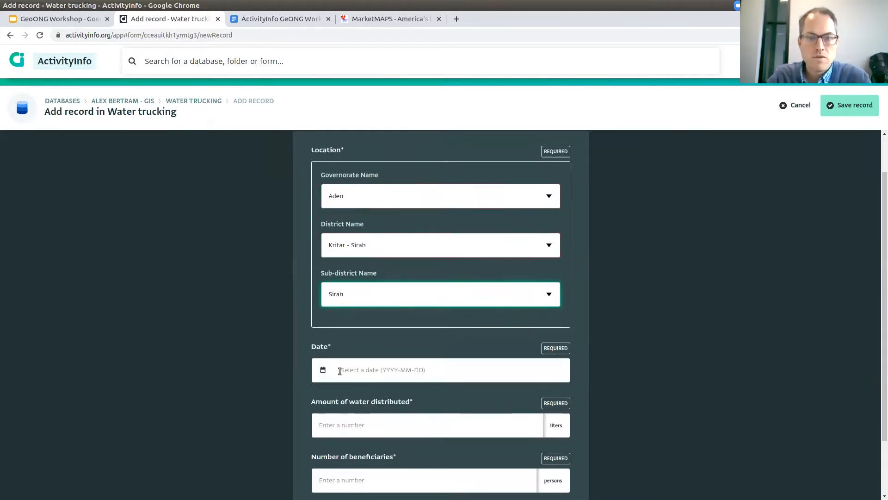
left_click(371, 375)
type("2020")
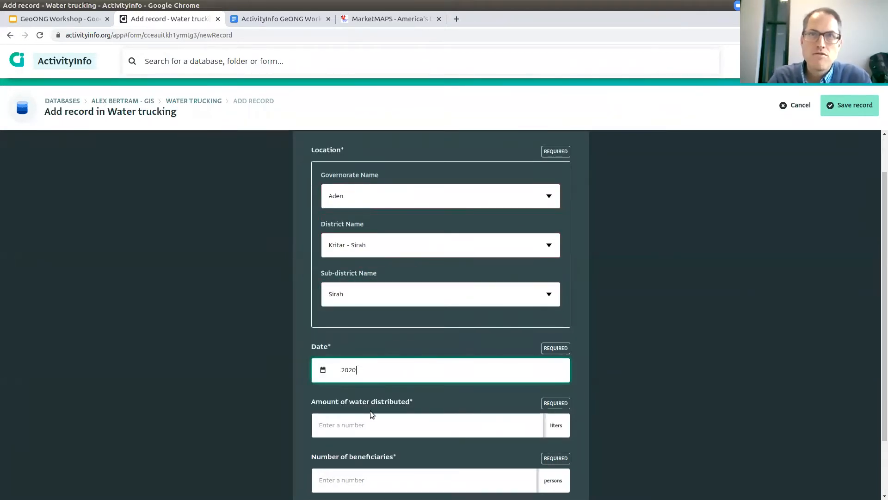
type("-08")
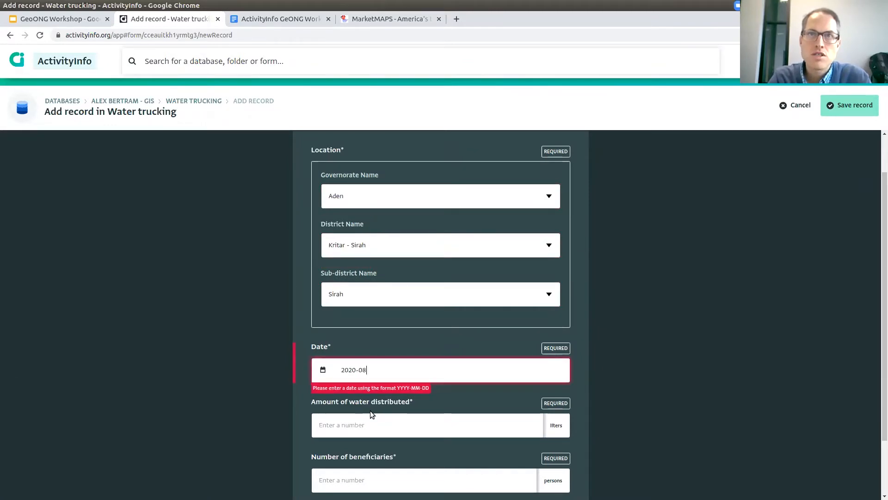
type("-01")
scroll(370, 409, "down", 2)
key("Tab")
type("500")
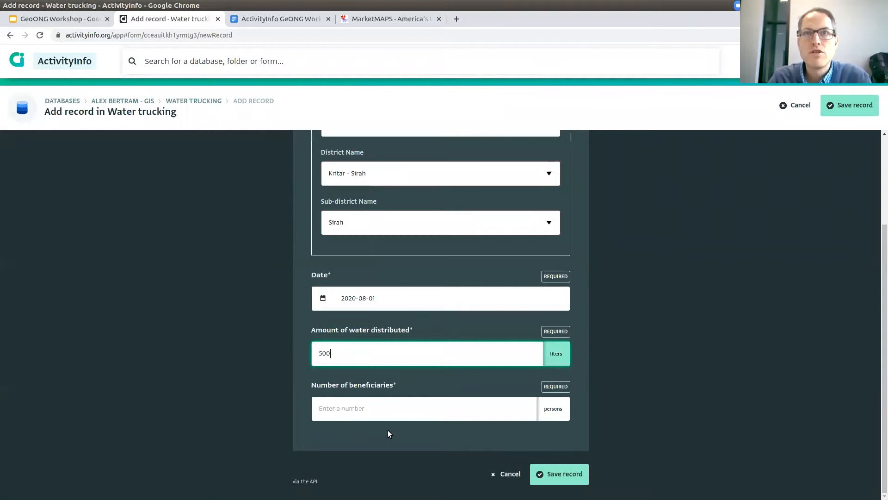
key("Tab")
type("60")
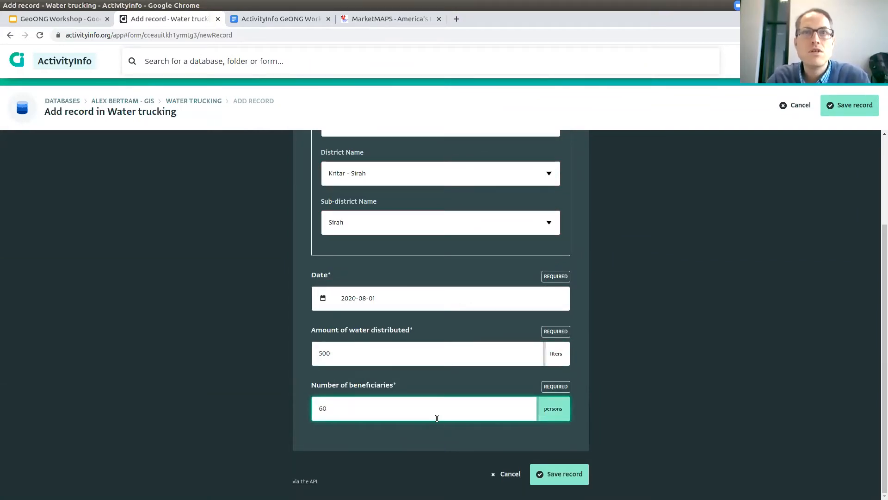
left_click(556, 476)
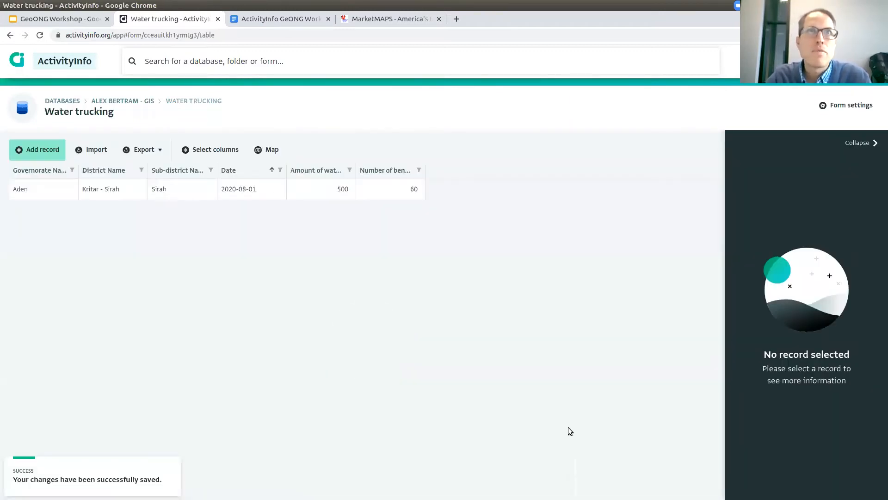
Review the saved Water trucking record's water and beneficiary details and its change history.
left_click(92, 193)
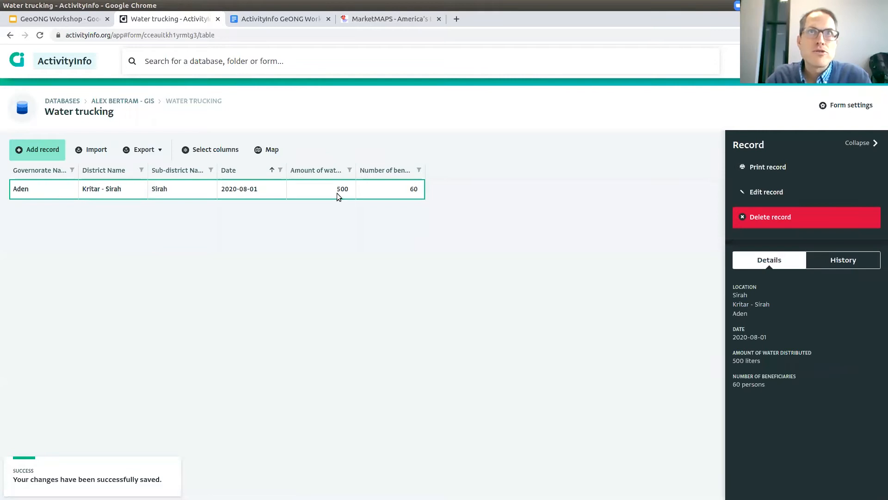
left_click_drag(764, 355, 765, 385)
left_click(766, 359)
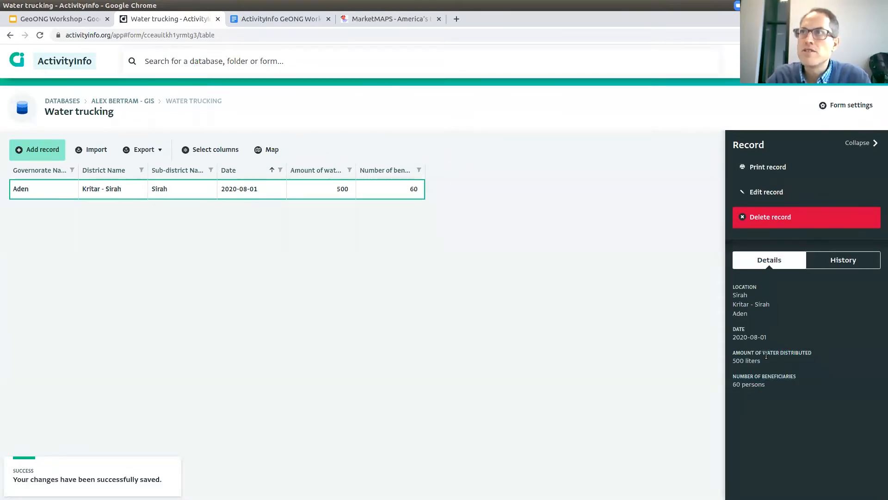
left_click(832, 266)
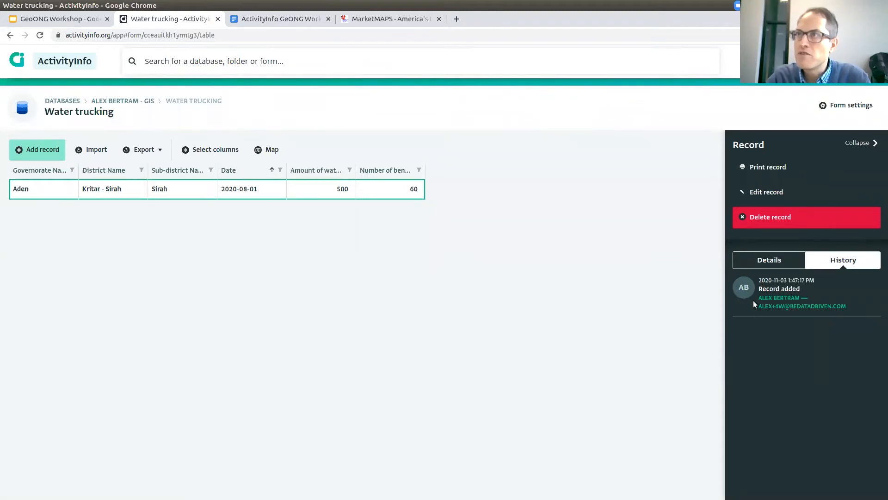
left_click(777, 269)
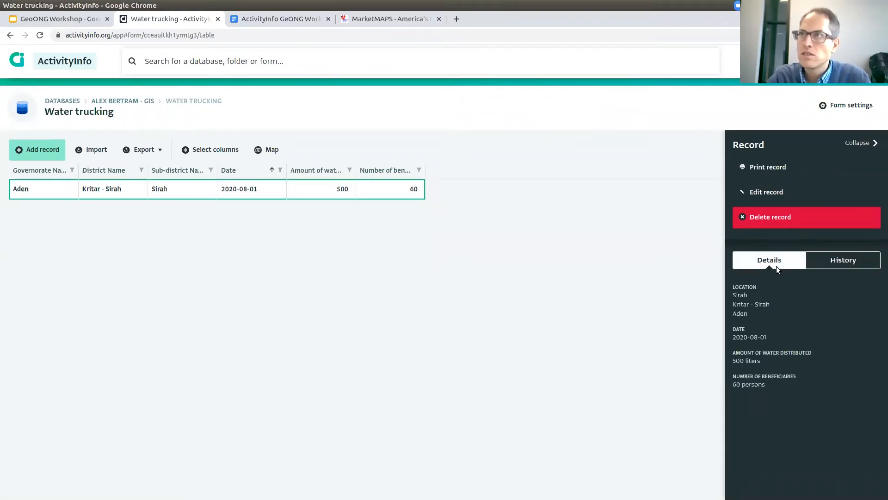
Start another new Water trucking record and bring up the list of governorates.
left_click(62, 146)
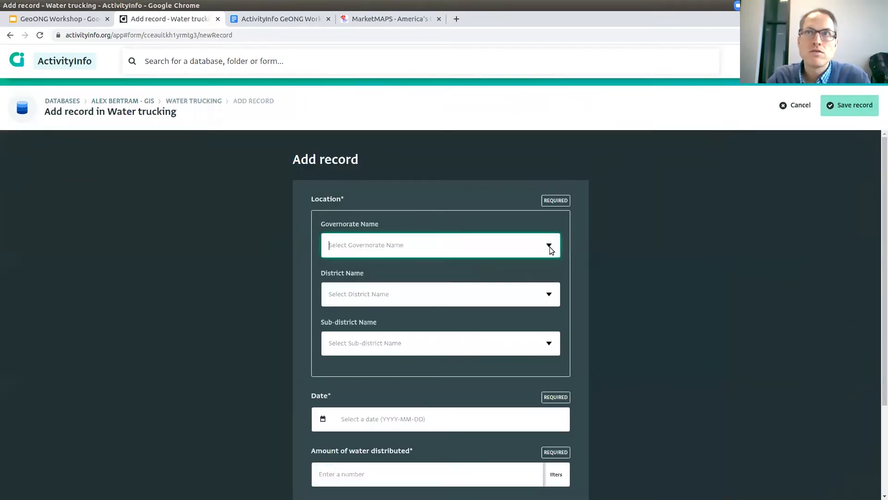
left_click(549, 245)
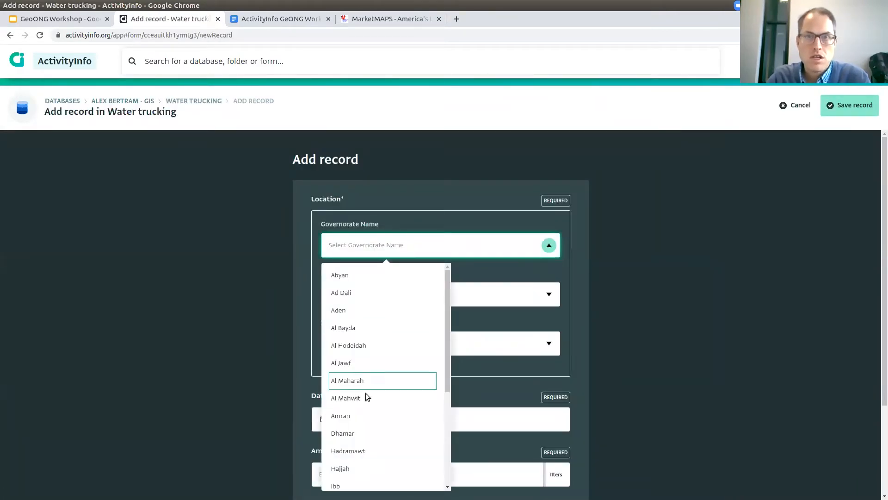
scroll(359, 407, "down", 2)
Set the location to Hajjah governorate, Al Jamimah district and Jafnah sub-district.
left_click(365, 371)
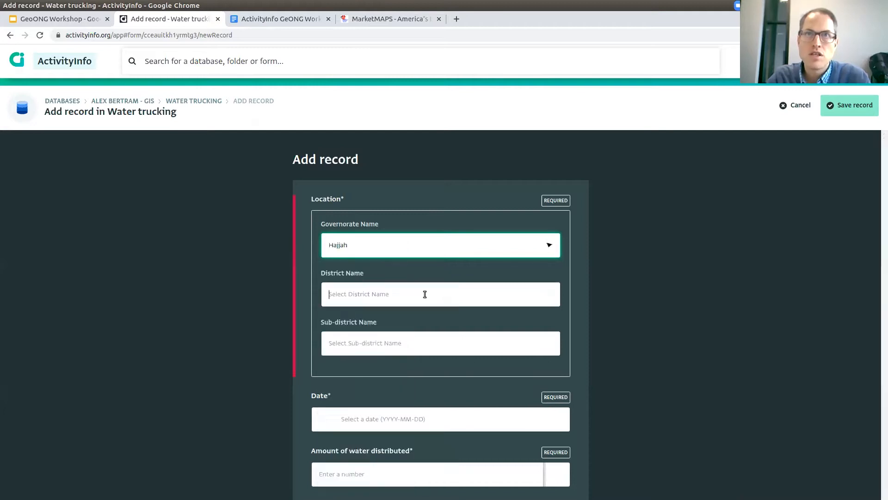
left_click(433, 291)
type("al jam")
key("Return")
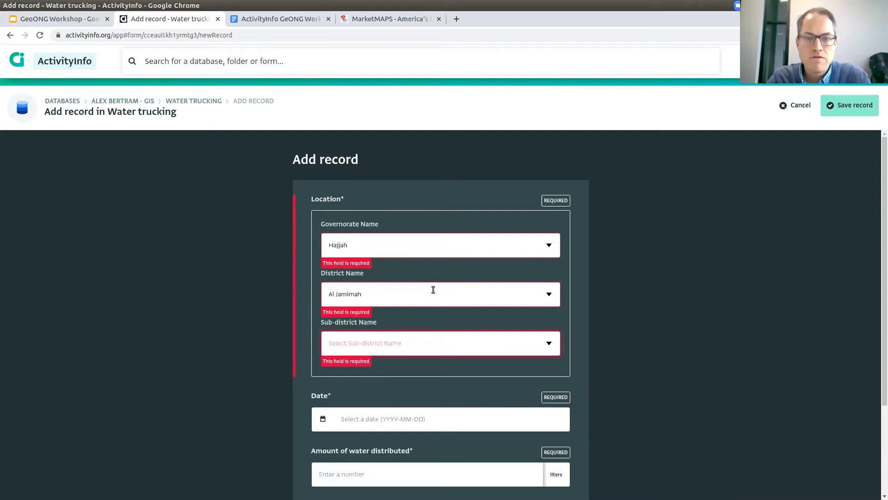
key("Tab")
type("jaf")
key("Return")
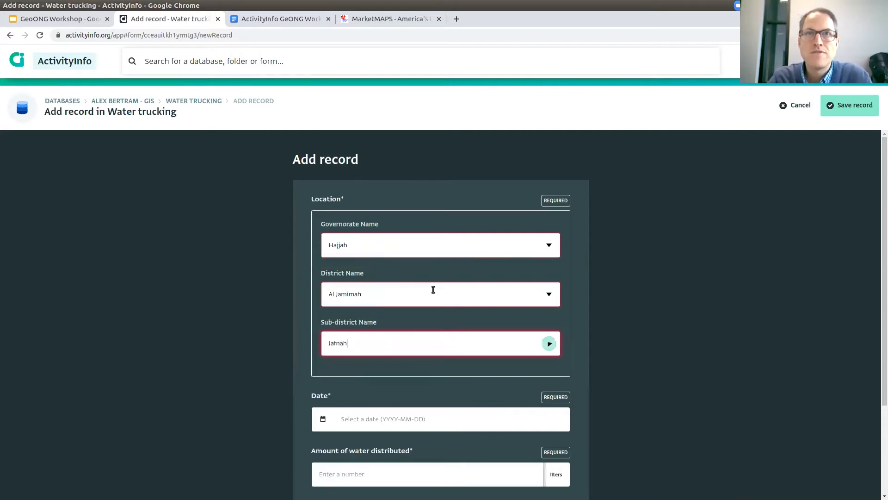
scroll(448, 331, "down", 3)
Enter date 2020-09-05, 5600 liters of water and 700 beneficiaries, then save the record.
left_click(390, 309)
type("2")
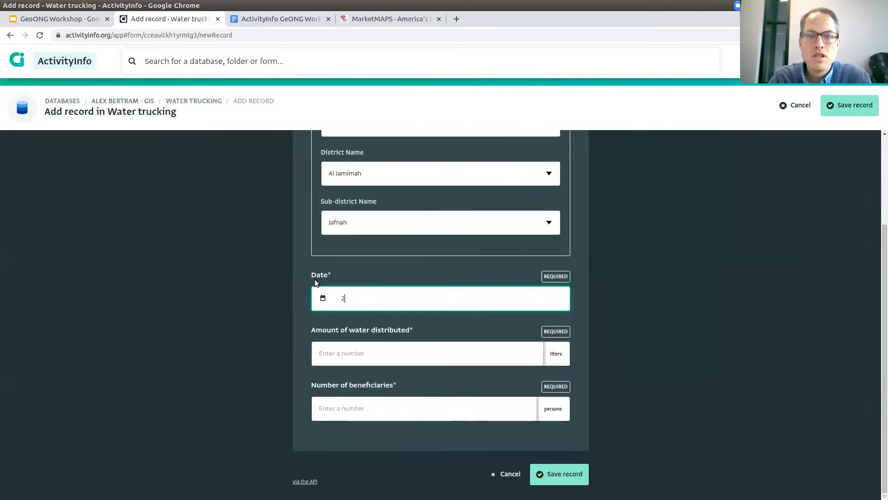
type("020-09-05")
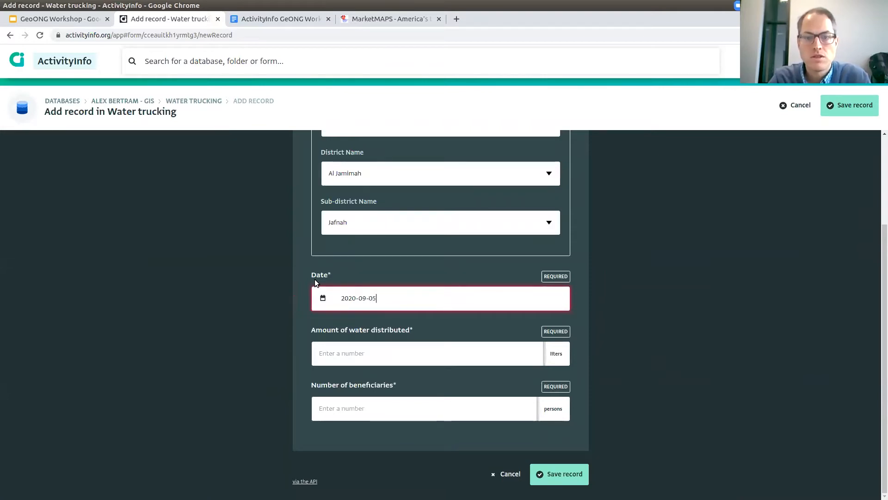
key("Tab")
type("5600")
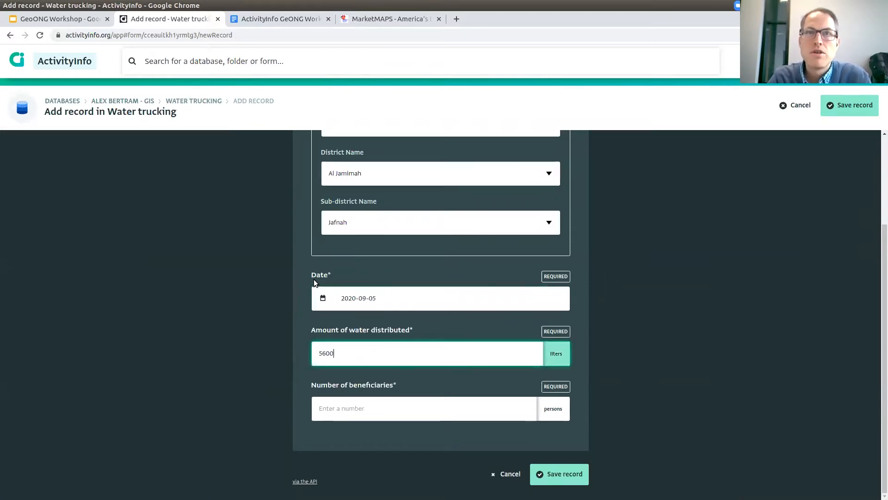
key("Tab")
type("700")
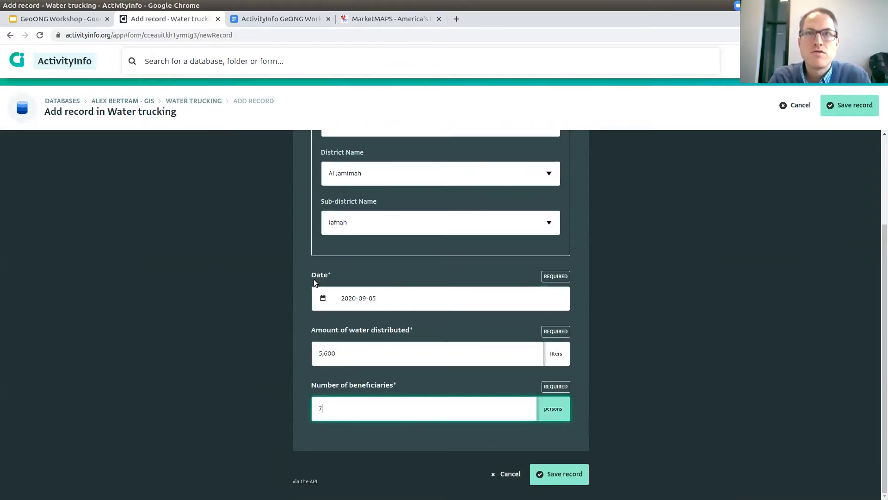
left_click(581, 468)
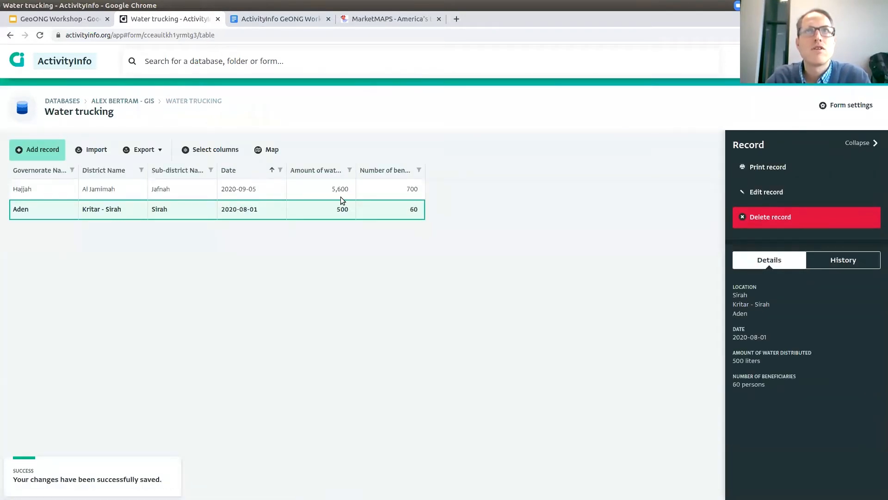
left_click(340, 196)
View the details of the Hajjah and Aden records in the table.
left_click(341, 212)
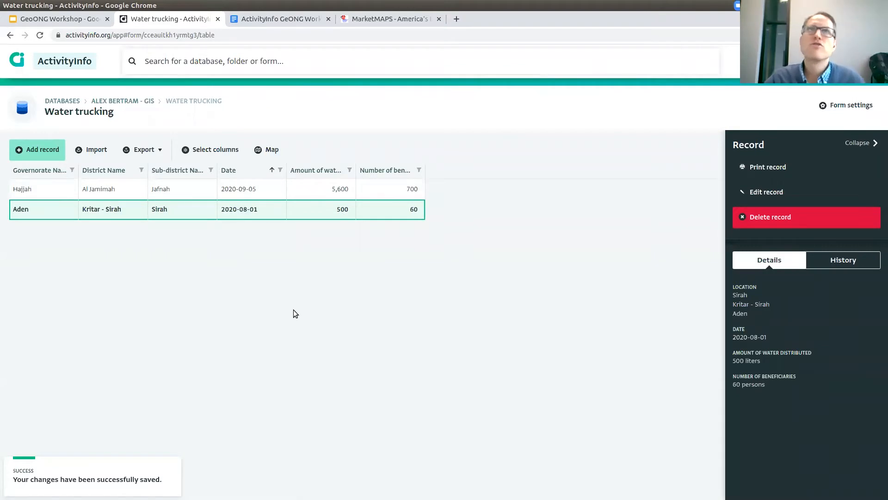
left_click(270, 187)
left_click(280, 207)
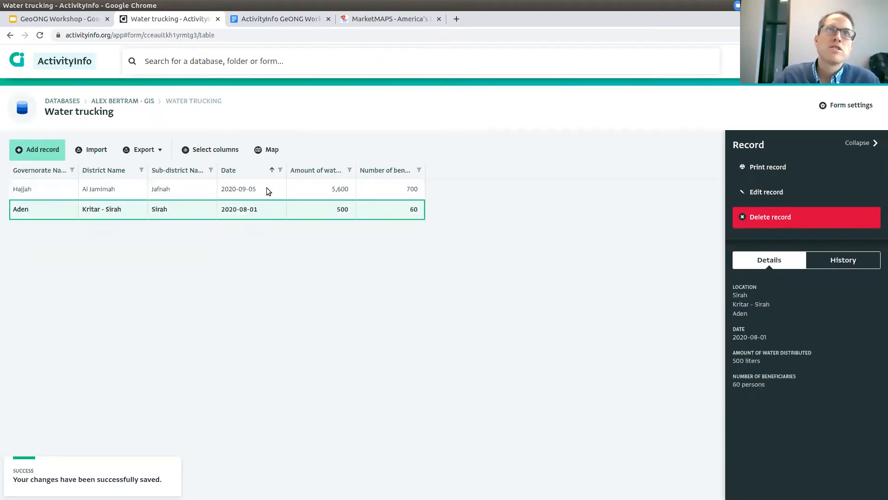
Map the records, trying Governorate then Sub-district geography, and open the Jafnah point.
left_click(272, 149)
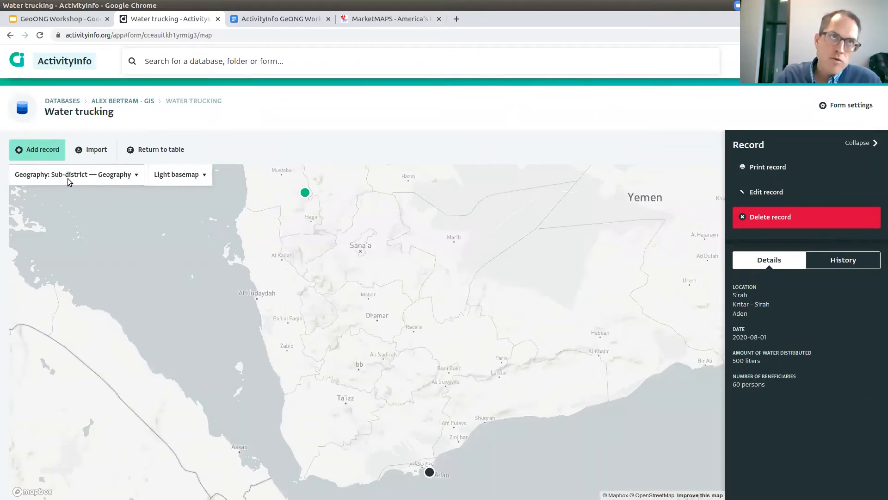
left_click(88, 178)
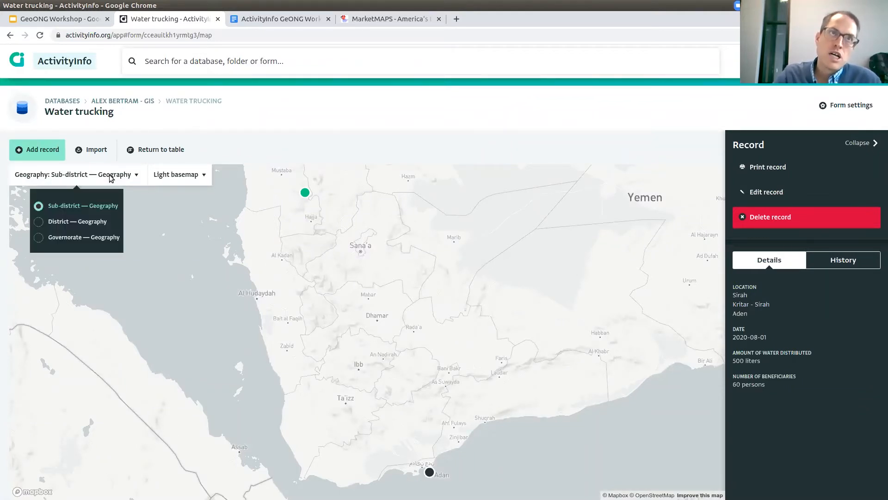
left_click(65, 238)
left_click(99, 207)
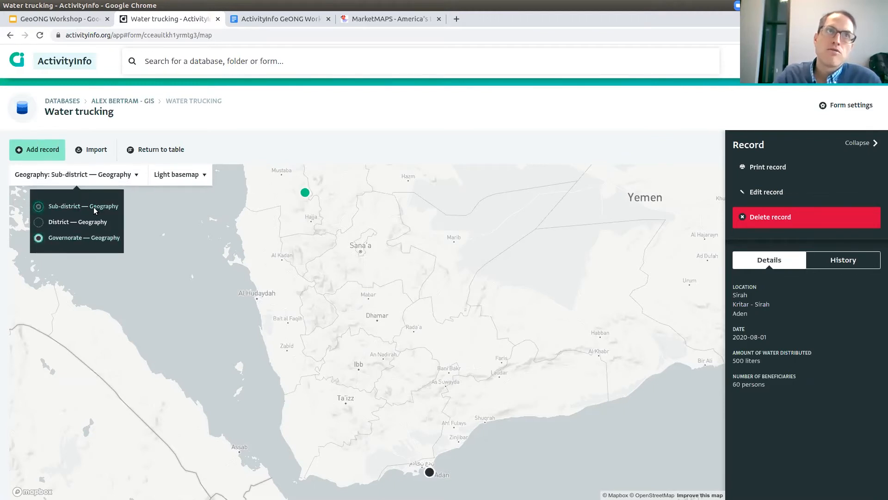
left_click(418, 373)
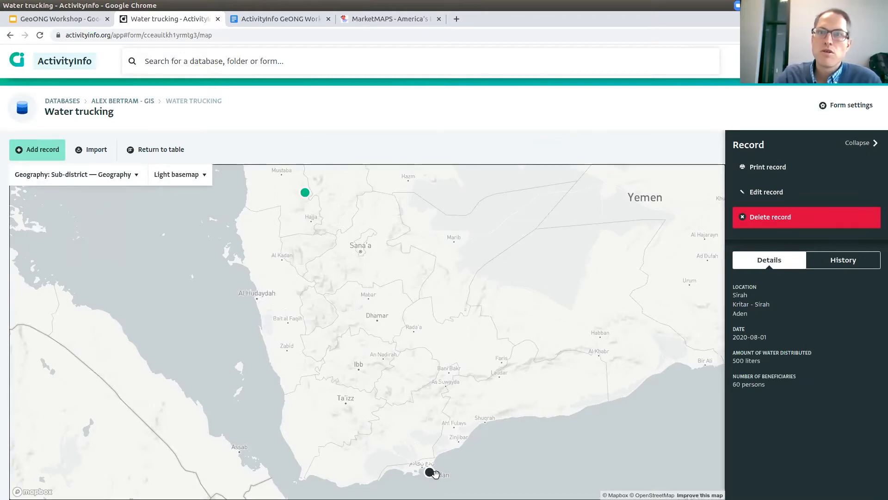
scroll(499, 432, "down", 1)
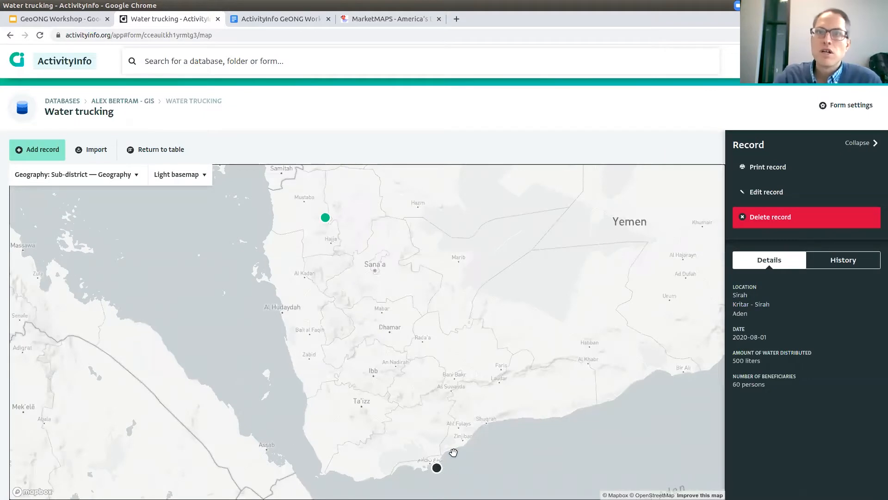
left_click(326, 217)
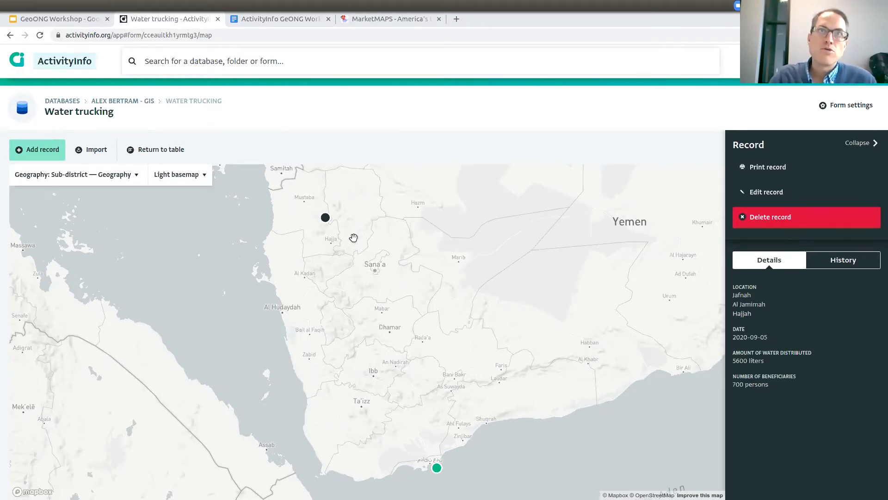
Open the Aden record from its map marker, then return to the records table.
left_click(325, 217)
left_click(437, 468)
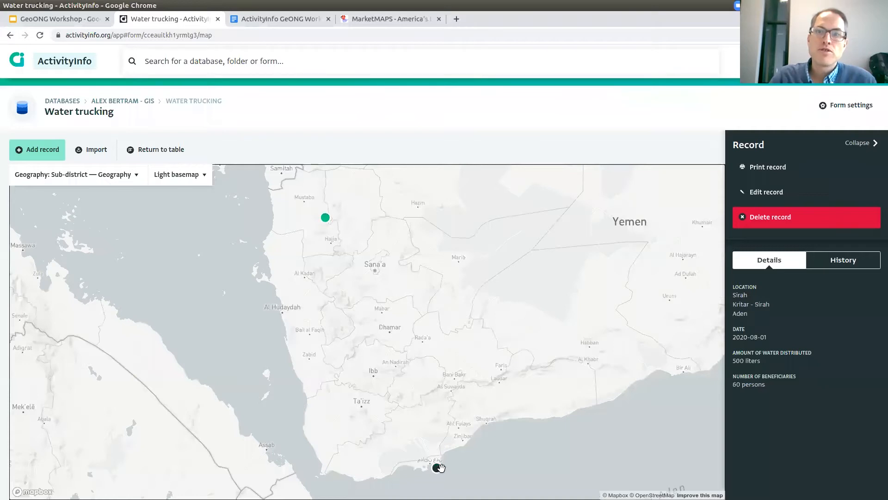
left_click(170, 154)
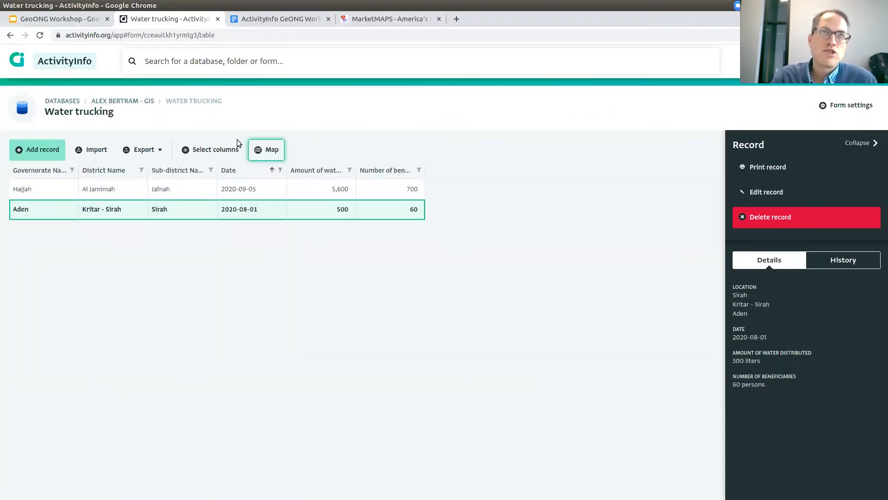
Look over the column list twice, then switch the Water trucking records back to the map.
left_click(226, 149)
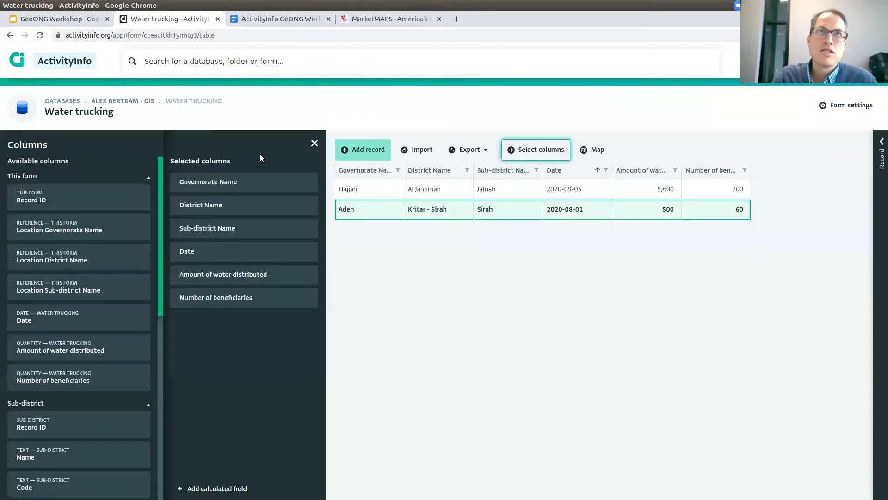
left_click(315, 144)
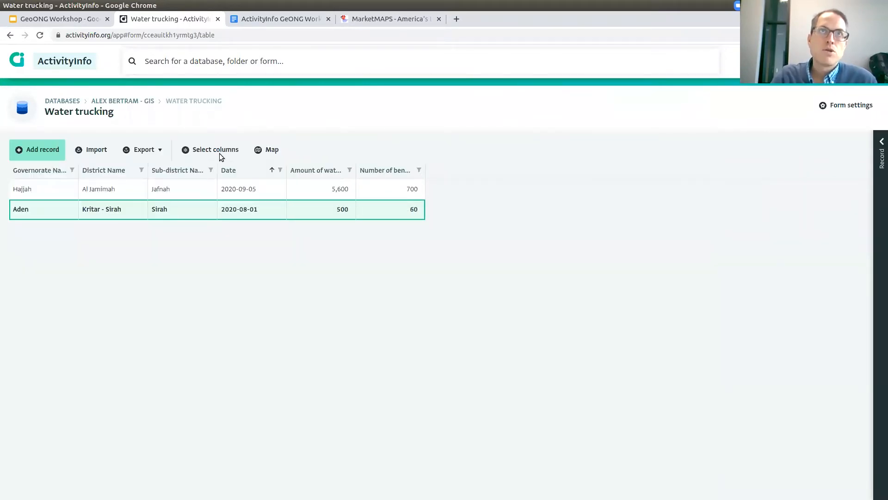
left_click(219, 154)
left_click(313, 143)
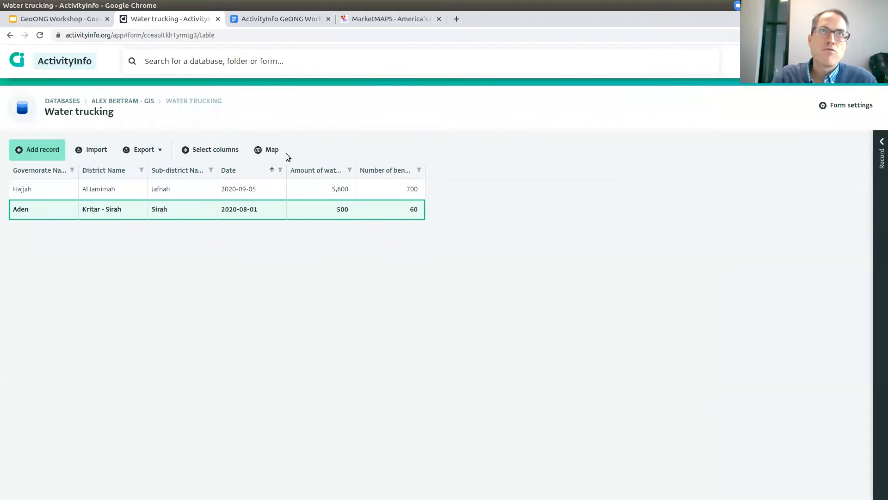
left_click(273, 150)
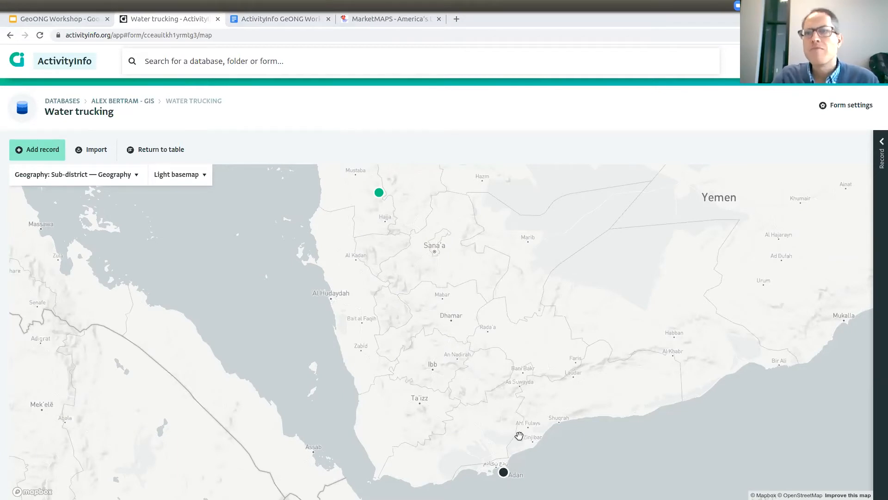
scroll(516, 463, "up", 2)
scroll(517, 414, "up", 3)
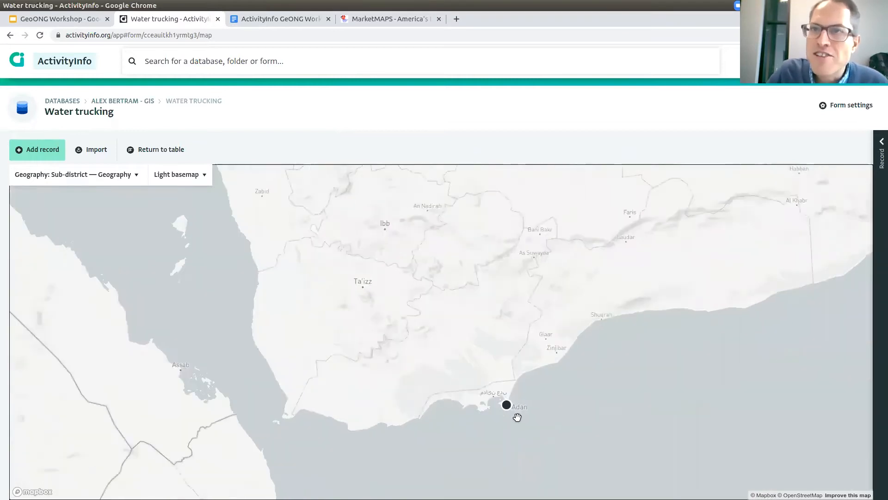
scroll(502, 388, "up", 2)
scroll(493, 396, "up", 4)
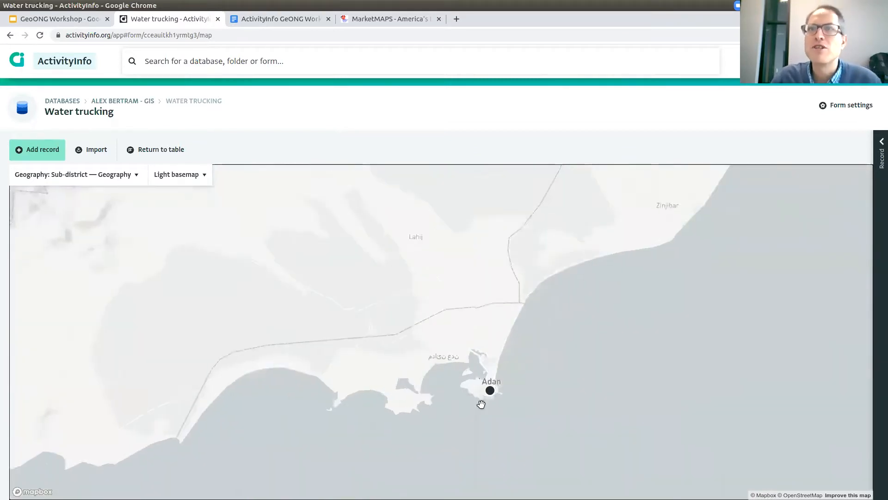
scroll(499, 402, "down", 5)
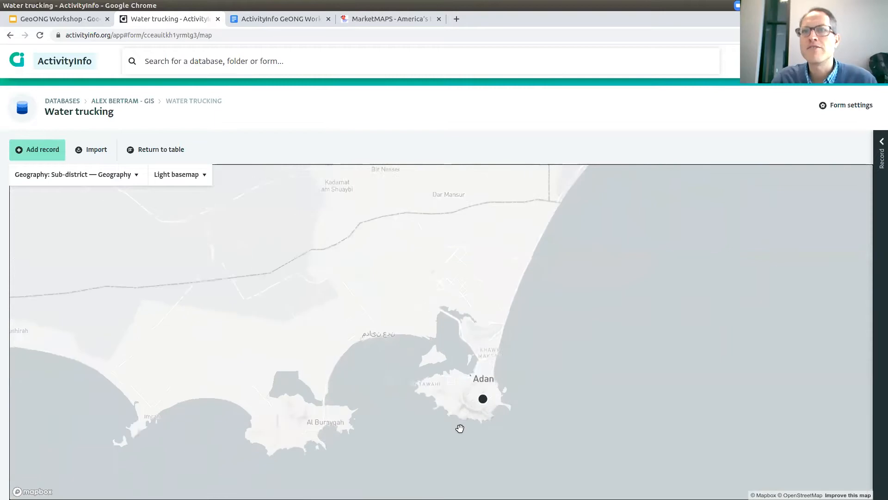
scroll(480, 385, "down", 5)
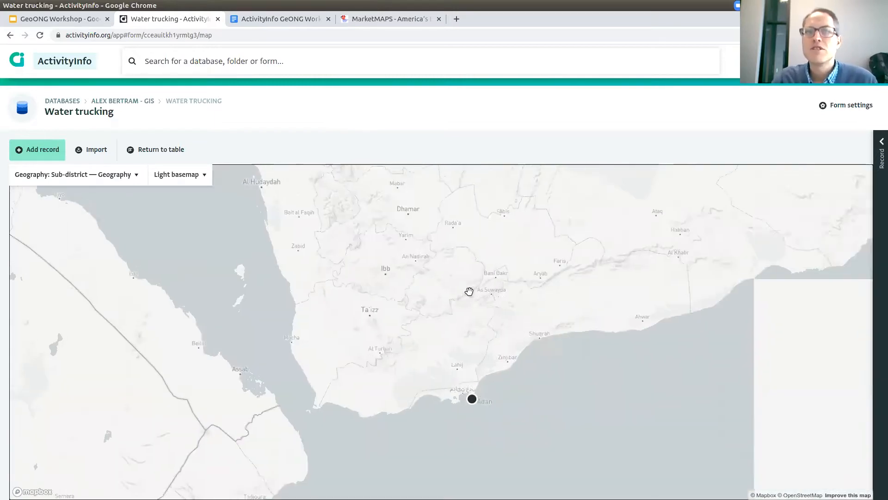
scroll(466, 249, "down", 2)
left_click_drag(402, 250, 388, 289)
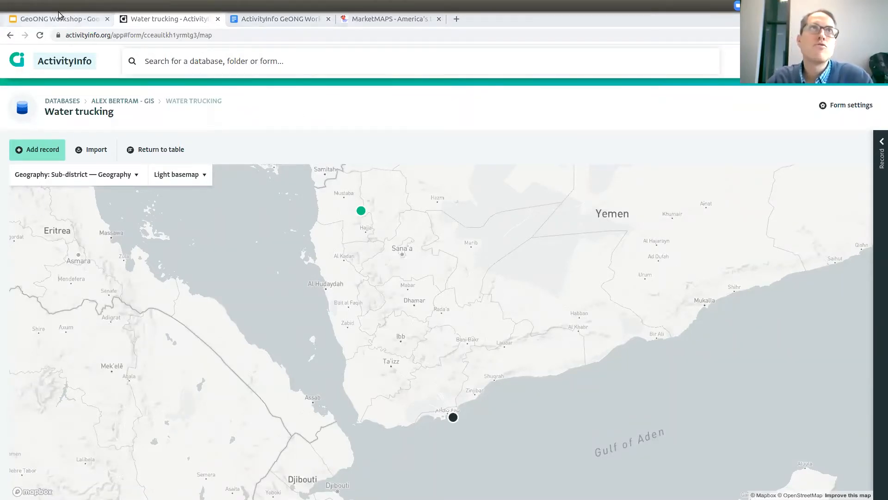
left_click(68, 20)
left_click(250, 18)
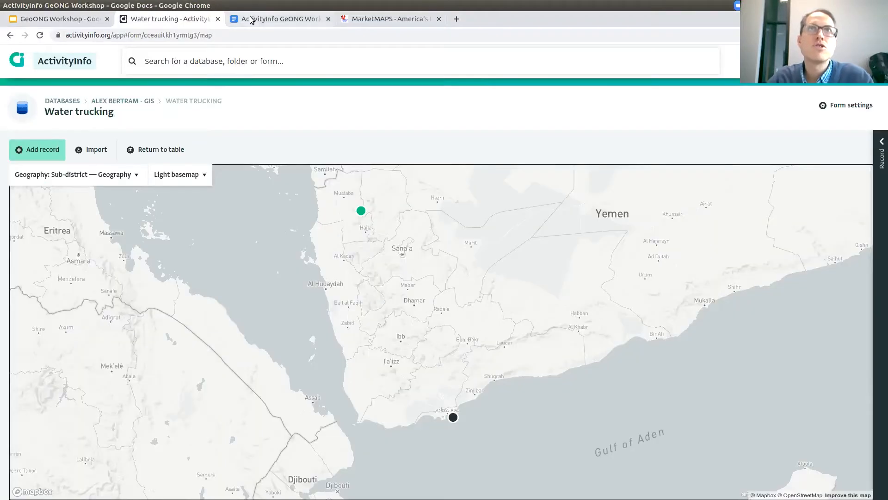
scroll(468, 198, "up", 15)
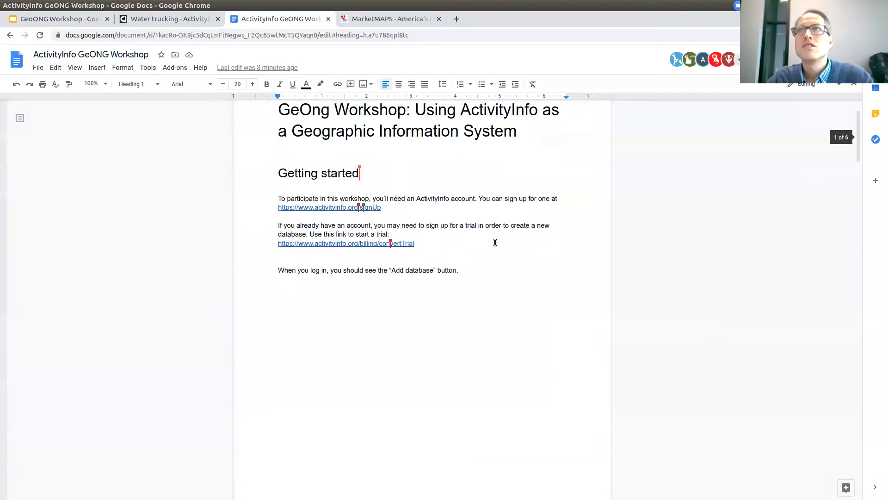
left_click_drag(414, 316, 276, 317)
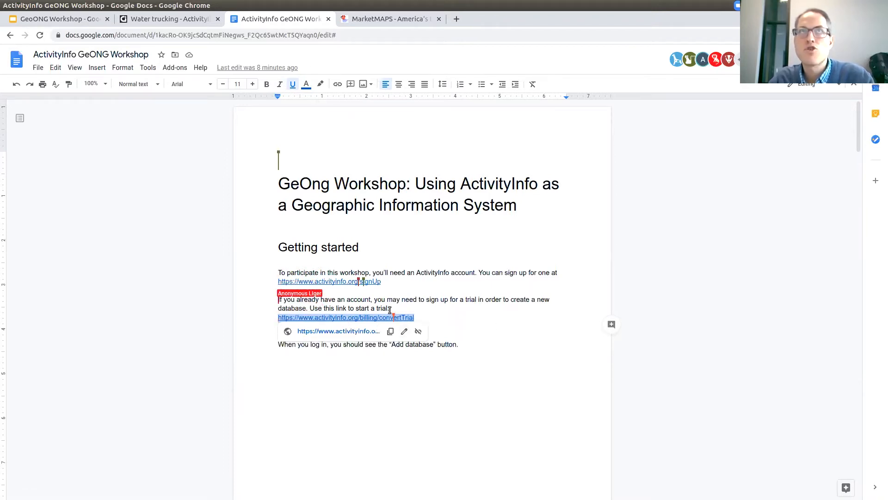
left_click(194, 18)
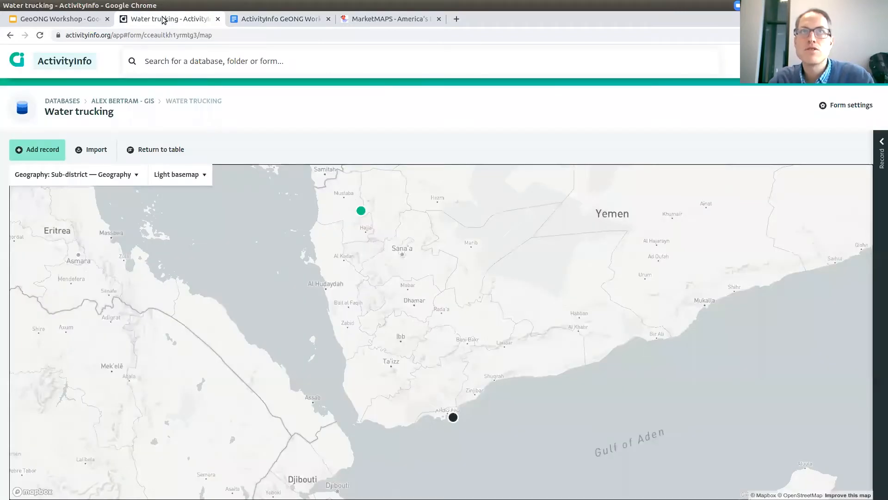
Consult the workshop instructions document and select its trial sign-up link.
left_click(296, 20)
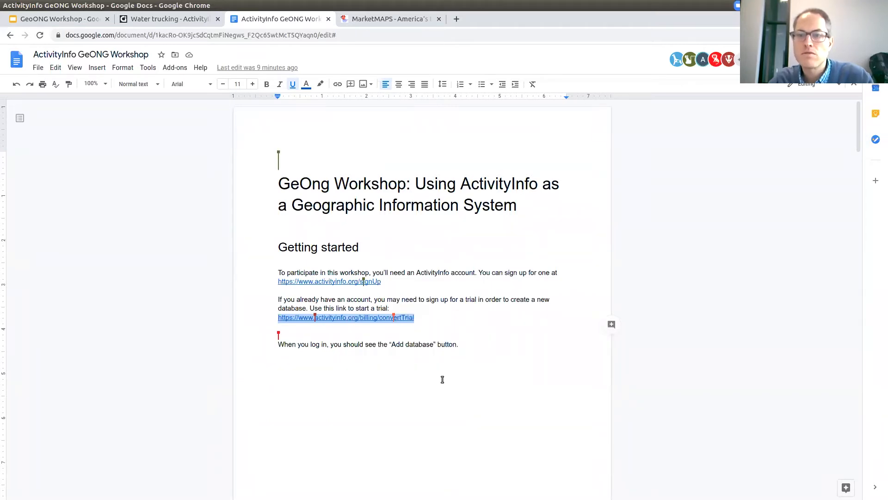
left_click(181, 22)
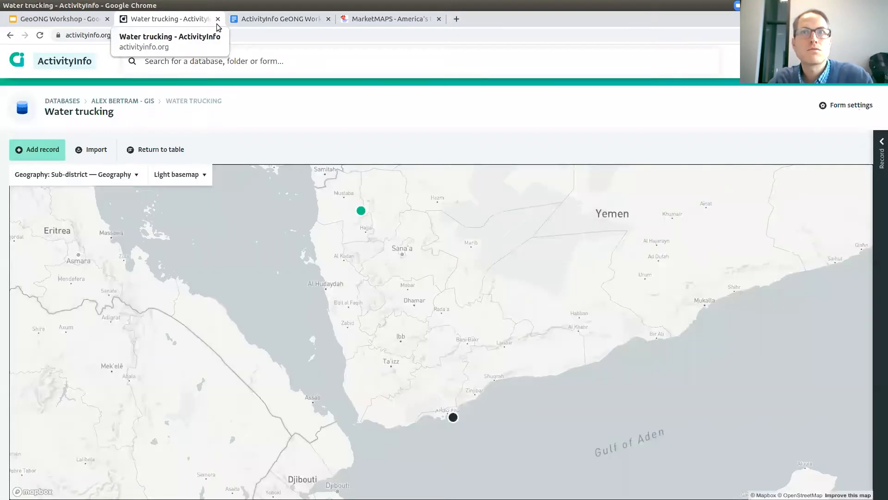
left_click(230, 22)
left_click(195, 23)
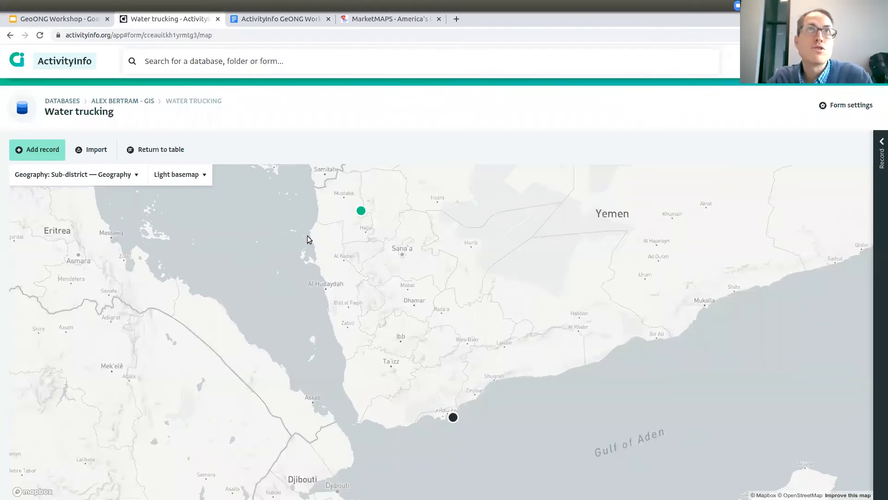
left_click(301, 19)
left_click_drag(439, 323, 274, 316)
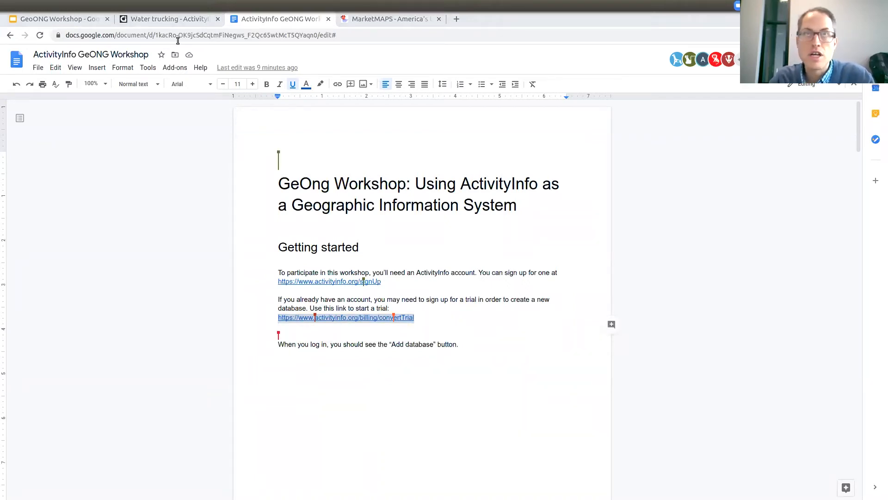
Back on the Water trucking map, pan slightly and return to the records table.
left_click(145, 18)
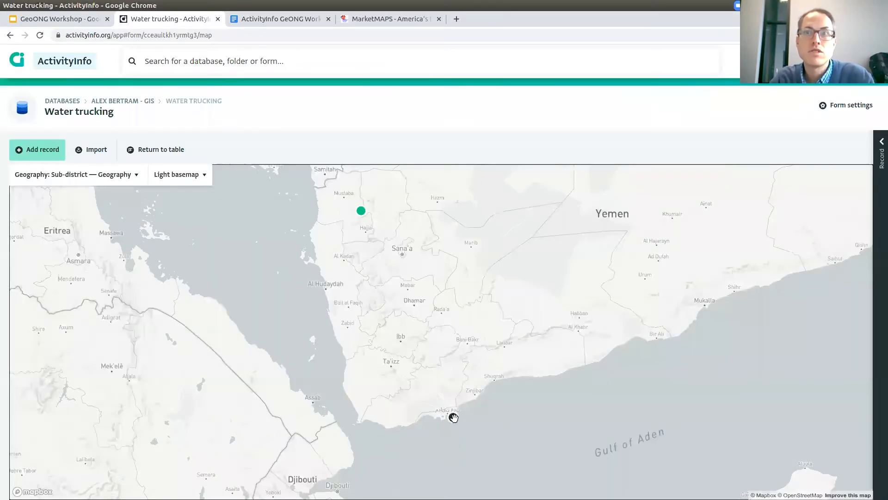
left_click_drag(538, 360, 512, 346)
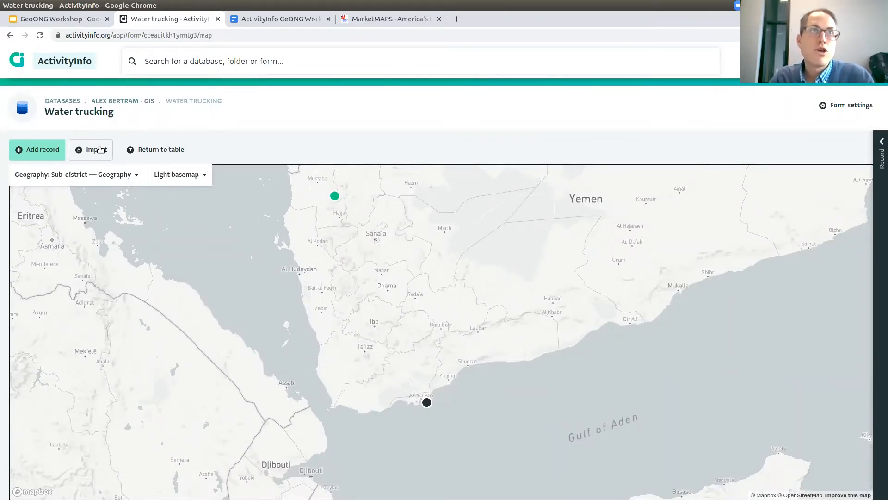
left_click(175, 149)
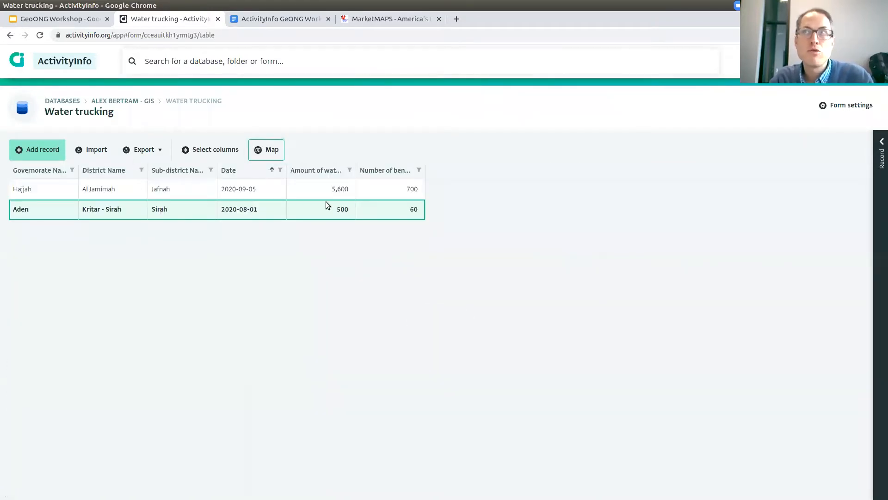
Expand the Aden record's details, then go to the Reports list.
left_click(879, 171)
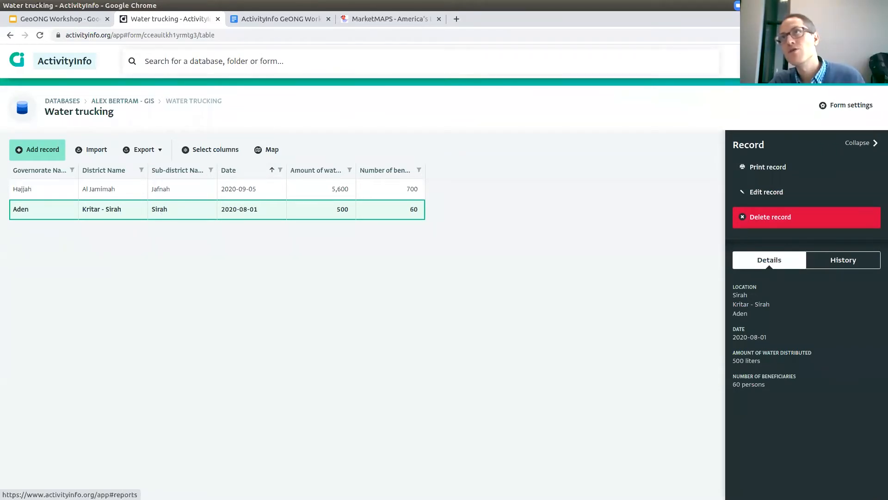
left_click(801, 61)
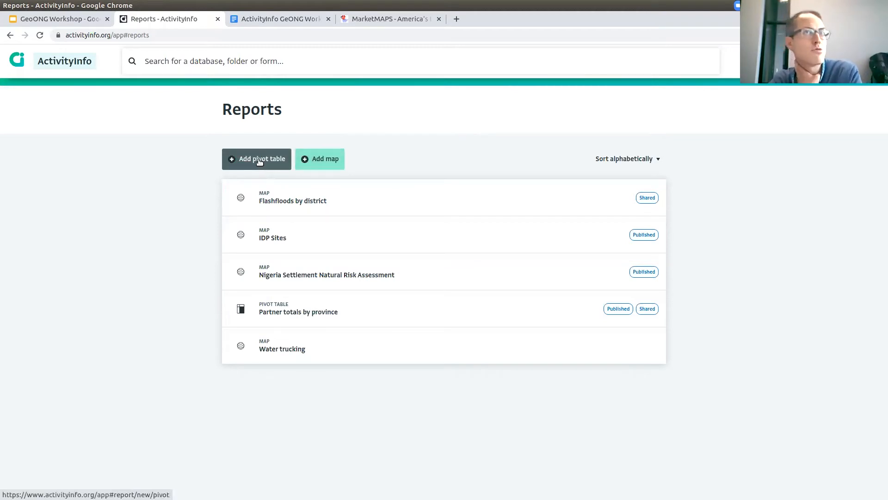
Create a map report from the GIS database's Water trucking form with a Number of beneficiaries layer.
left_click(332, 160)
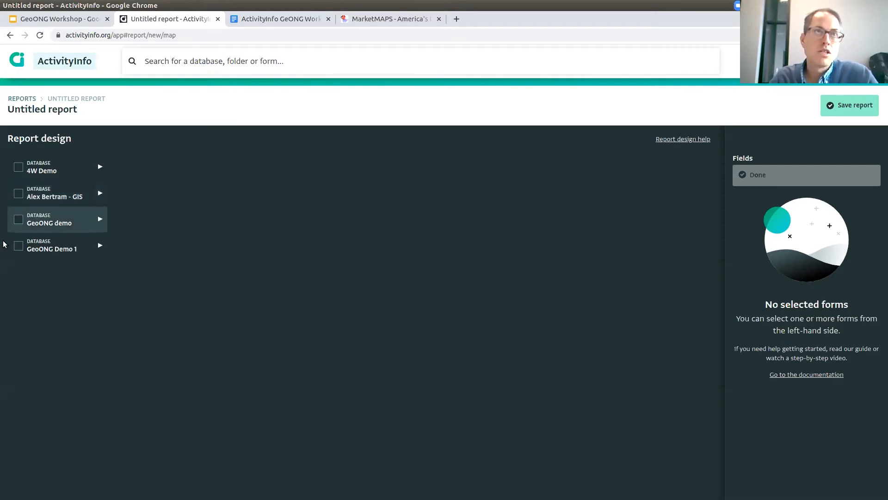
left_click(48, 195)
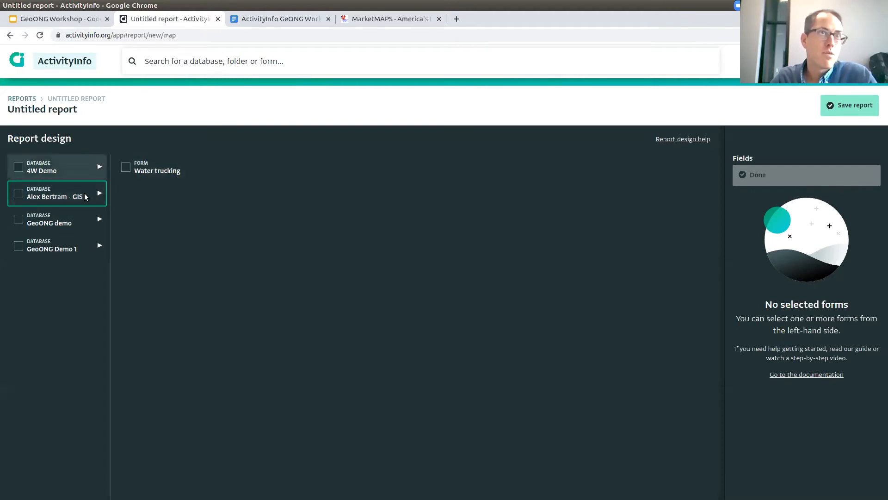
left_click(138, 170)
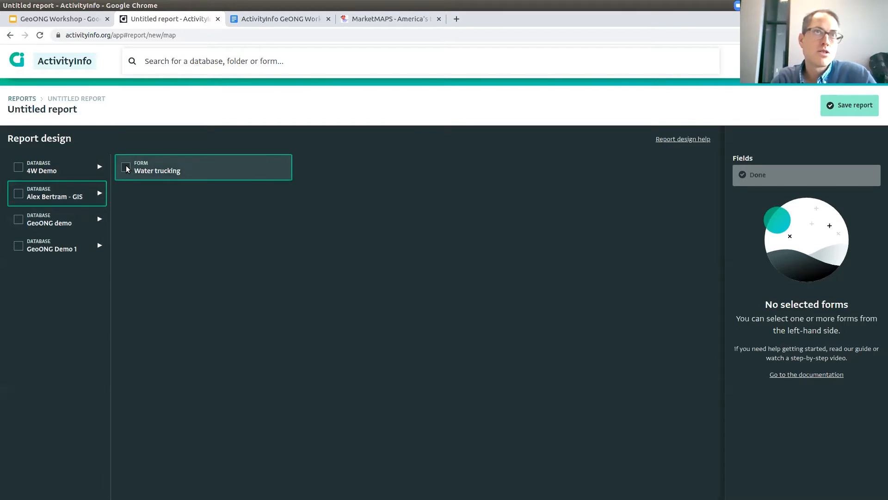
left_click(126, 168)
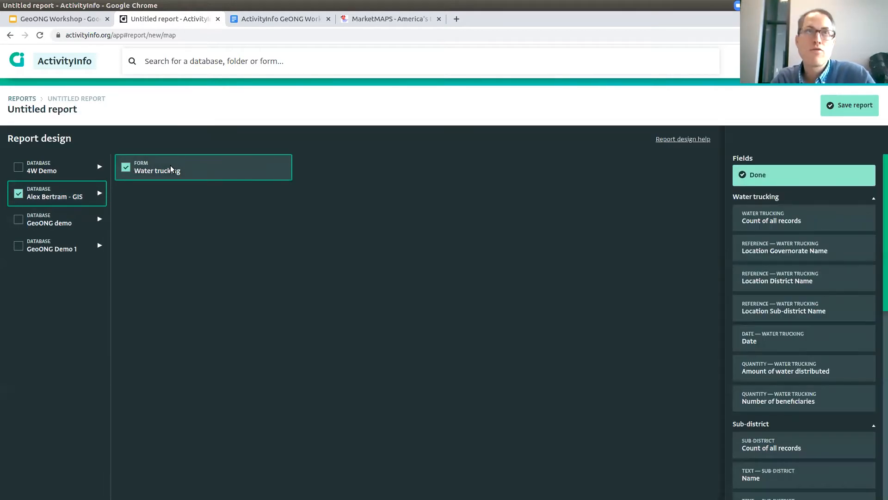
left_click(778, 176)
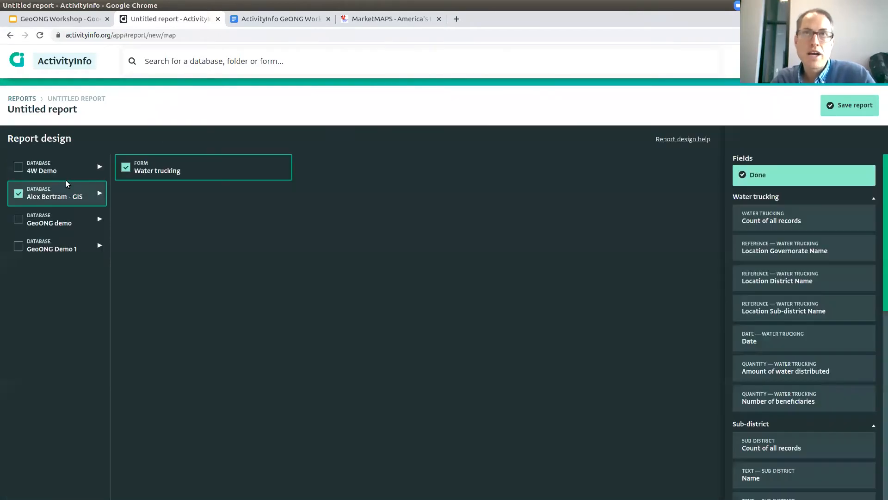
left_click(66, 179)
left_click(750, 171)
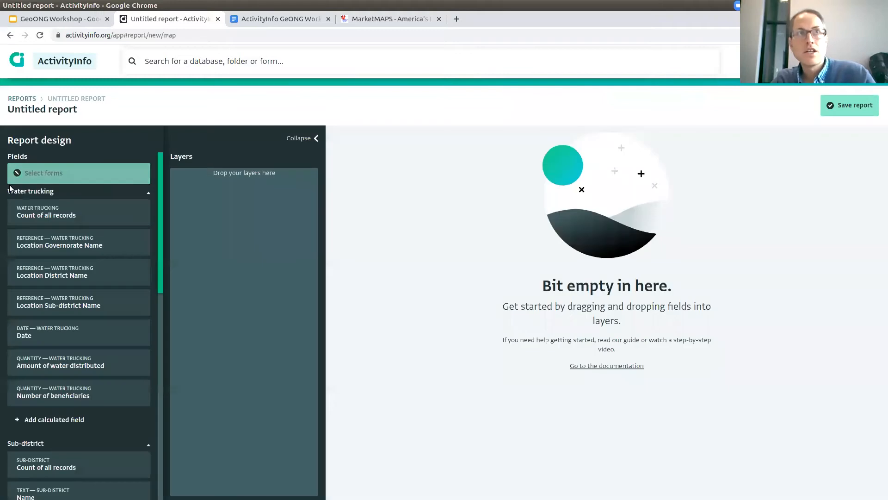
left_click(28, 179)
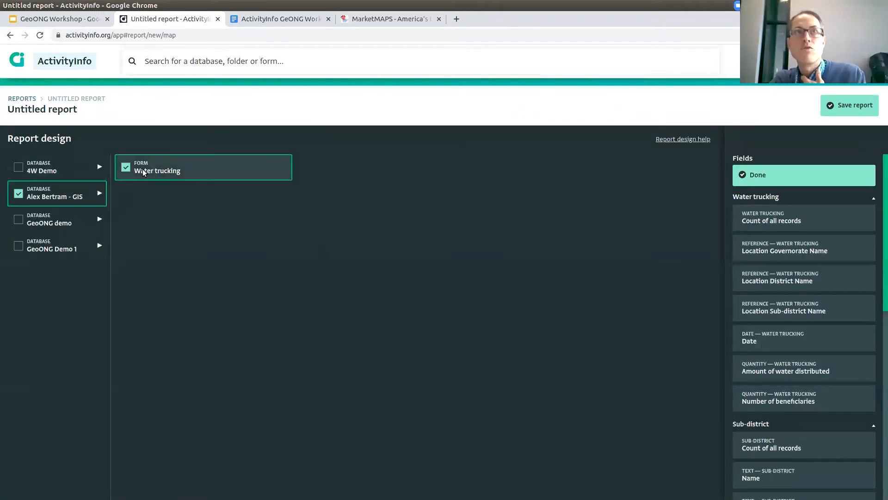
left_click(781, 175)
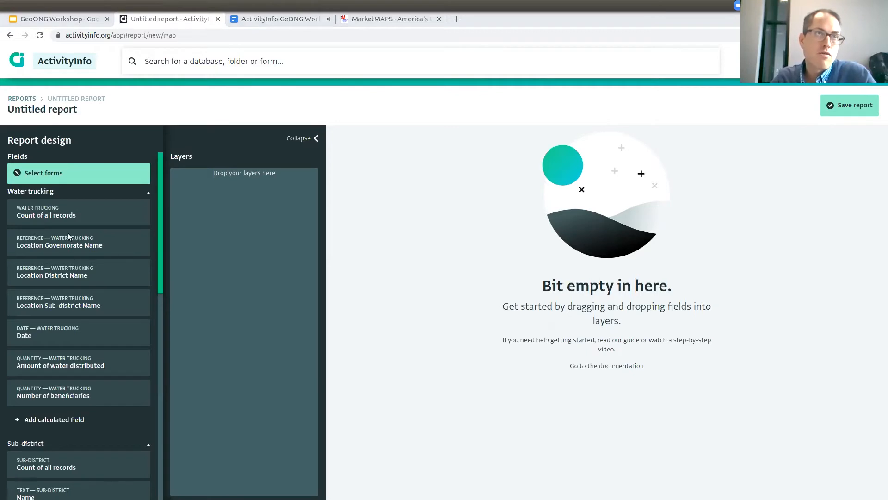
left_click_drag(48, 384, 220, 229)
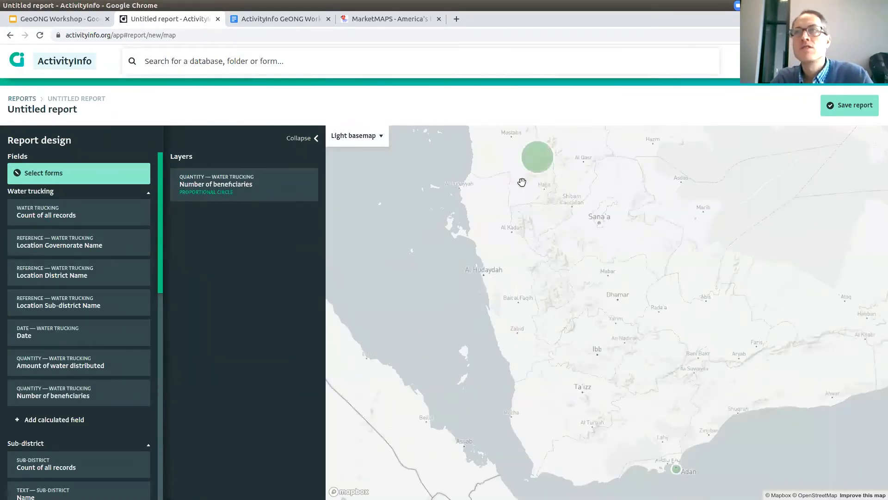
Colour the beneficiaries layer's circles blue after trying lavender, then start saving the report.
left_click(249, 190)
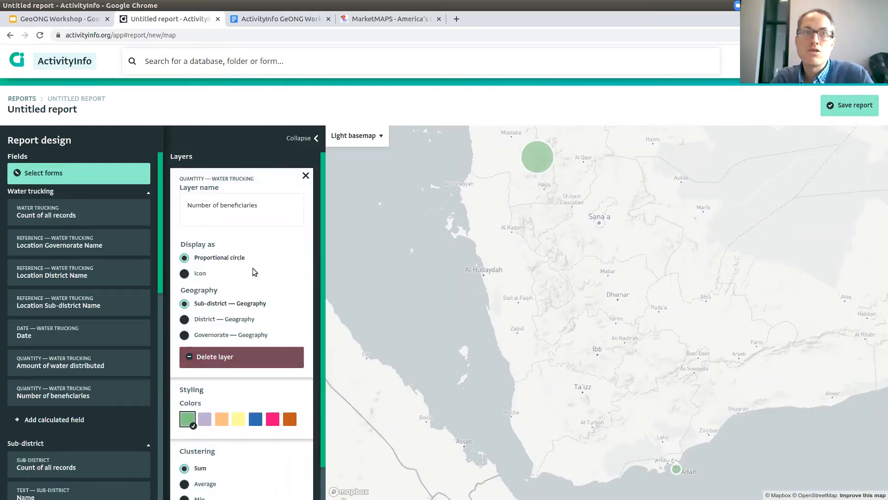
scroll(252, 273, "down", 1)
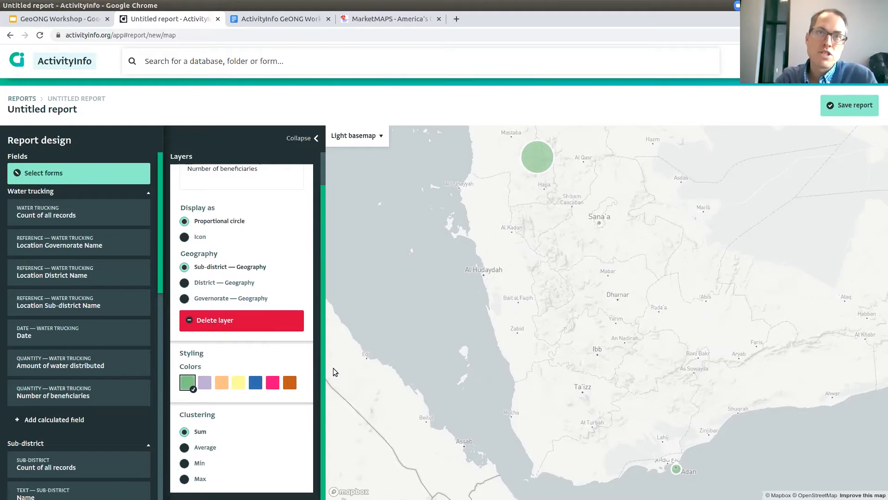
left_click(255, 386)
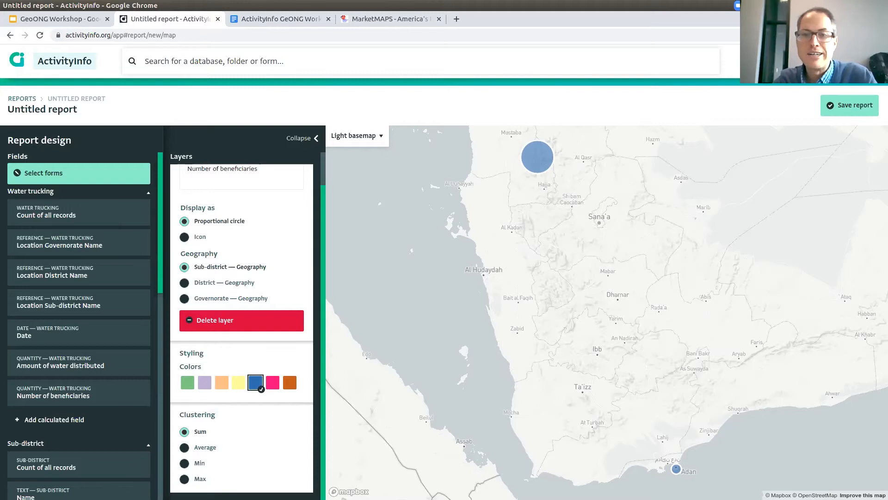
left_click(209, 383)
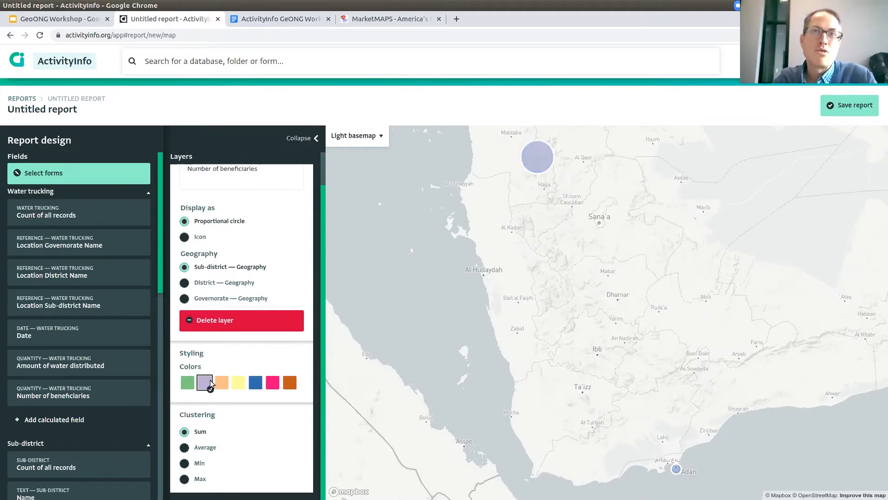
left_click(256, 384)
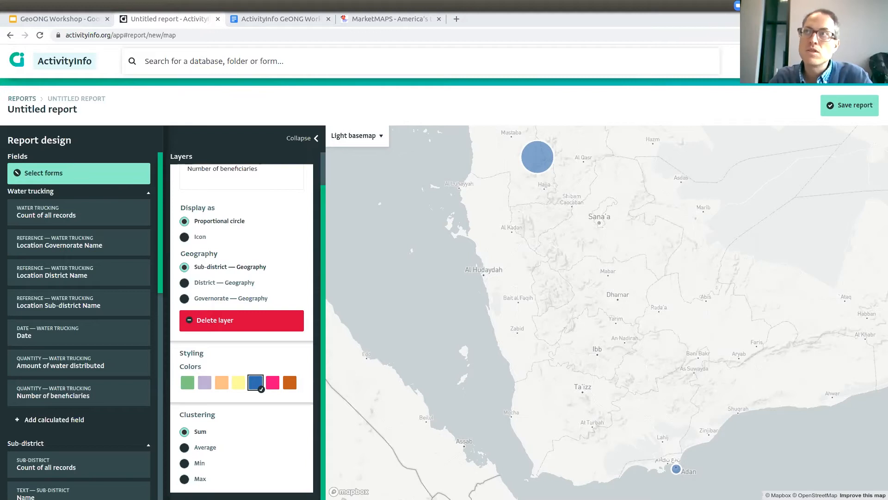
left_click(862, 109)
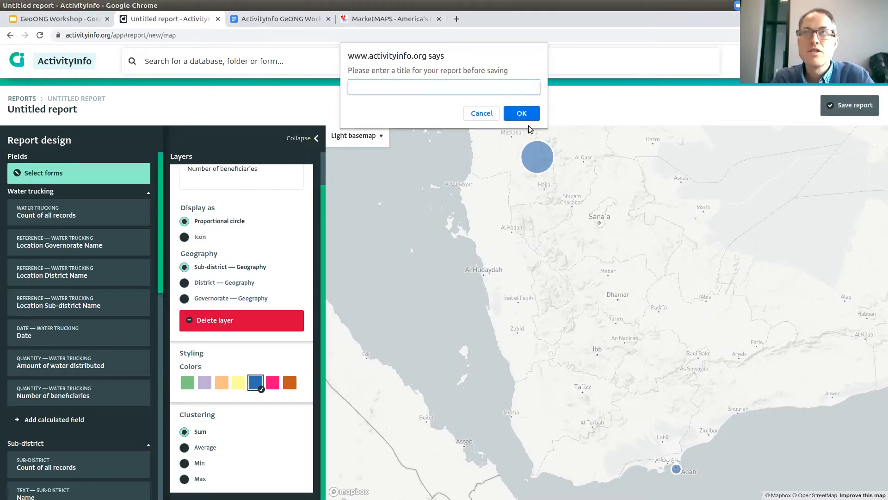
Save the report as 'Water trucking assistance' and review its Sharing & Publishing options.
type("Water trucking assistance")
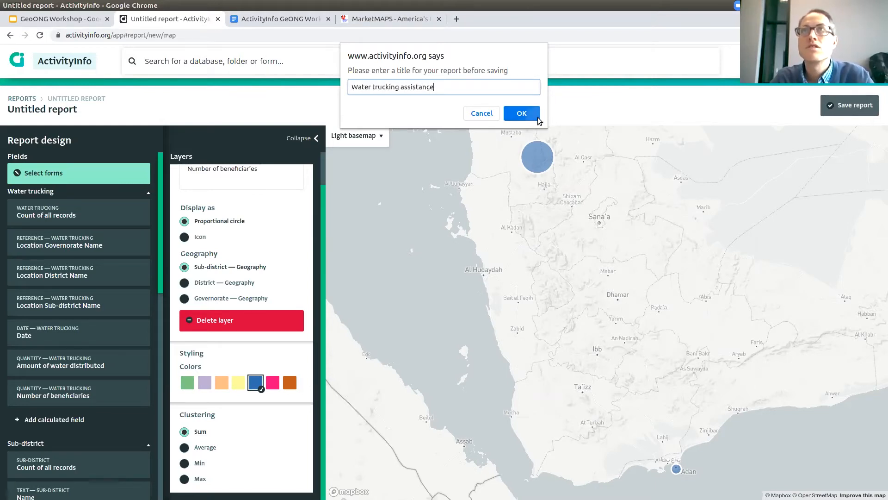
left_click(532, 114)
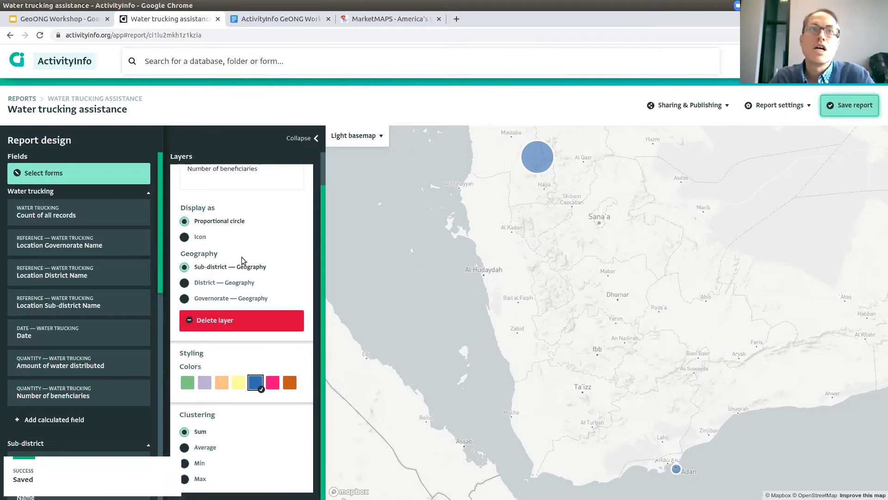
scroll(286, 225, "up", 1)
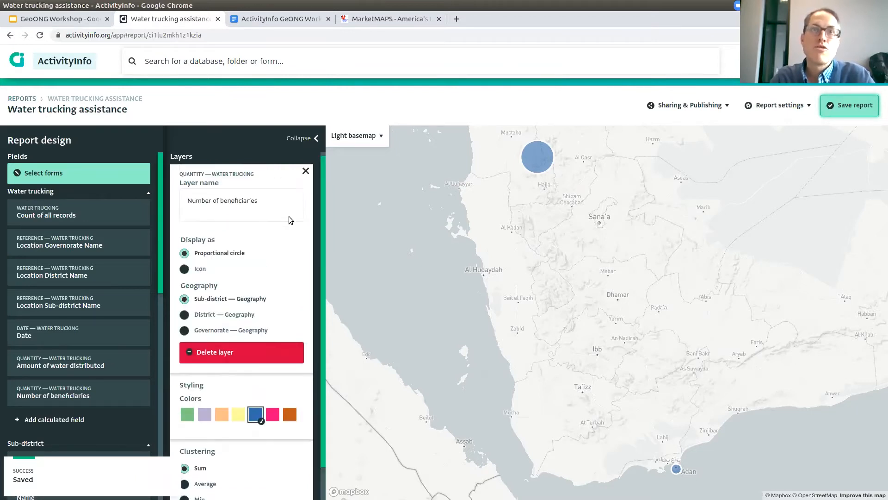
left_click(724, 105)
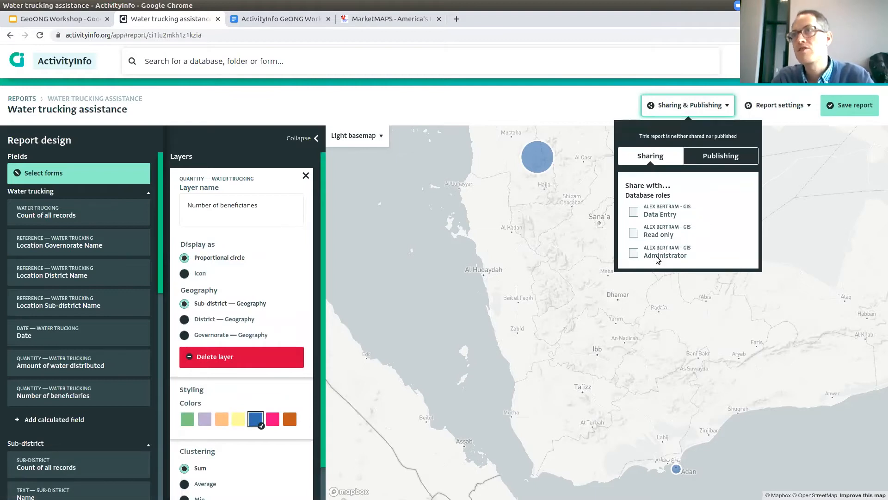
left_click(689, 156)
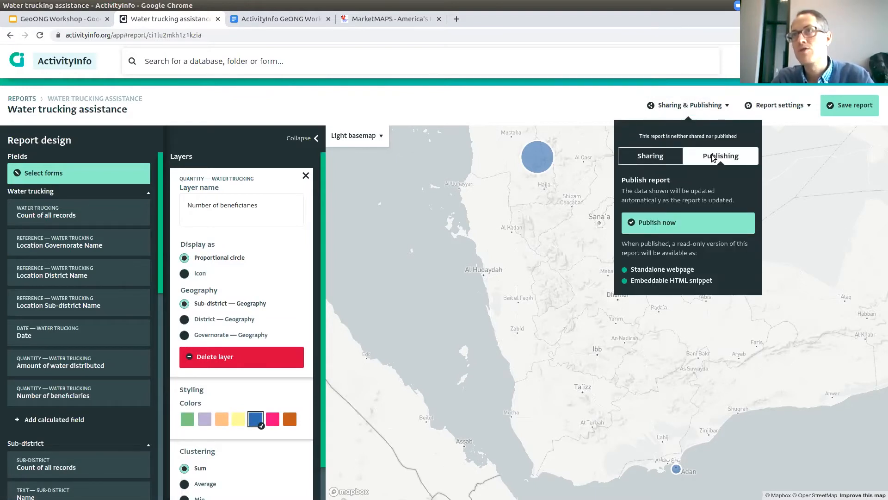
left_click(613, 108)
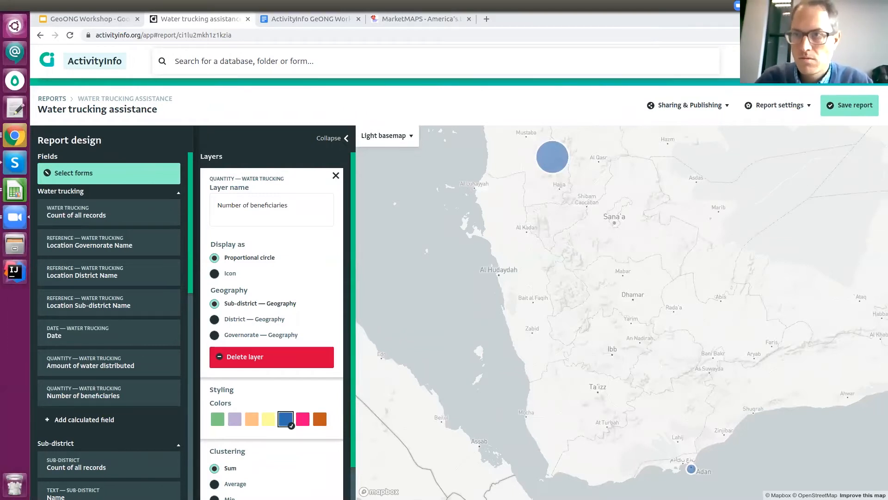
Bring the Zoom group chat forward, then return to the ActivityInfo map report.
left_click(739, 6)
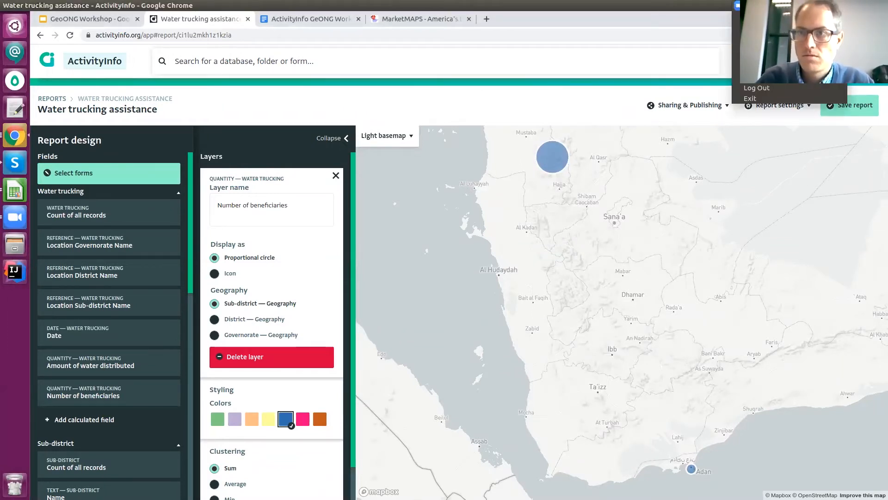
left_click(751, 42)
left_click(625, 43)
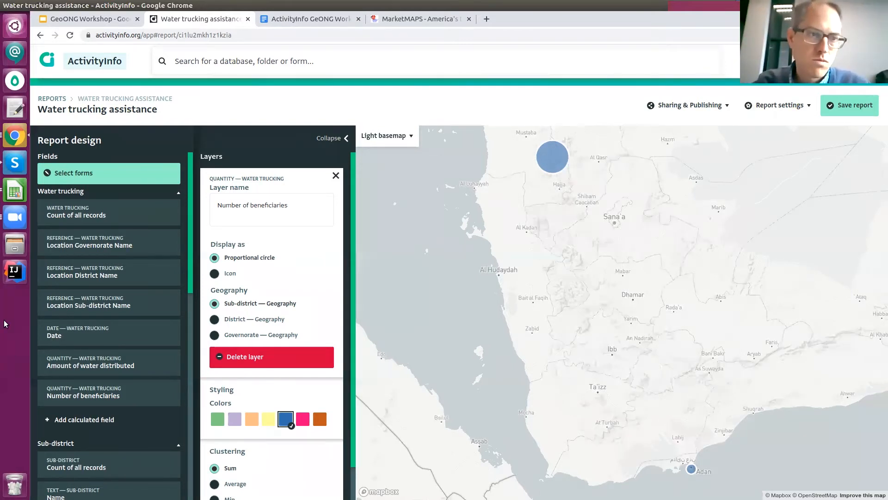
Show all open Zoom windows again and bring the group chat forward.
left_click(13, 219)
left_click(10, 220)
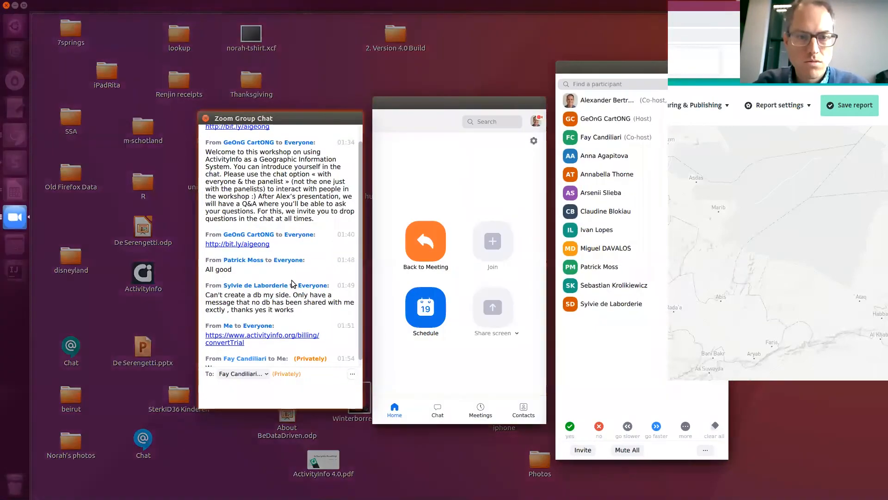
left_click(295, 285)
left_click(12, 214)
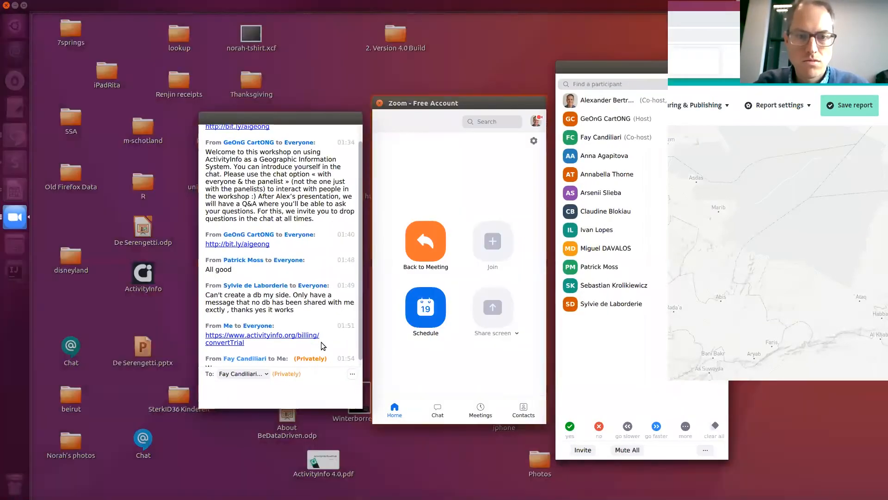
left_click(319, 324)
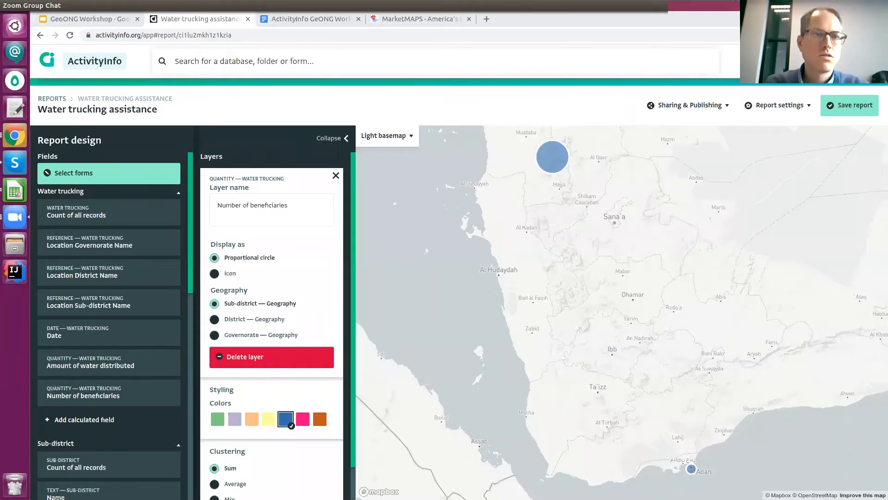
left_click(11, 198)
Open Zoom's Participants list from its launcher quicklist.
right_click(11, 223)
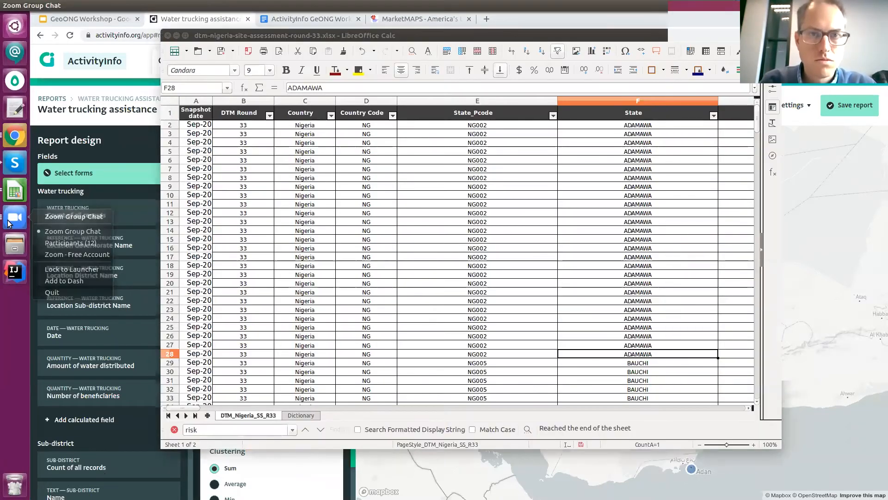
left_click(67, 243)
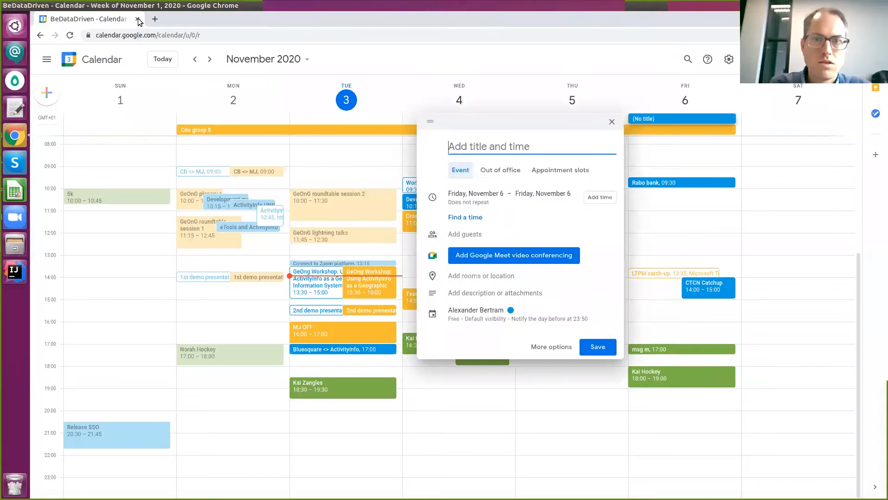
Close the calendar, bring the Zoom group chat forward, then go back to the ActivityInfo report.
left_click(137, 19)
left_click(15, 134)
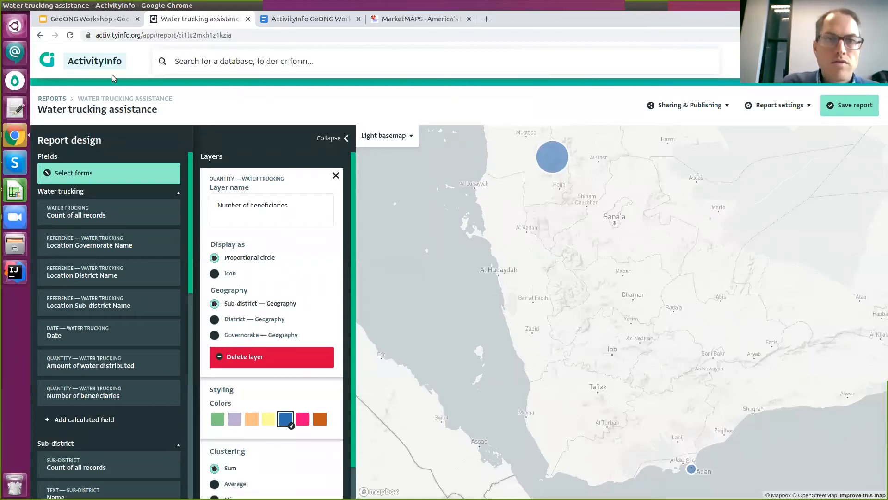
left_click(21, 223)
left_click(18, 224)
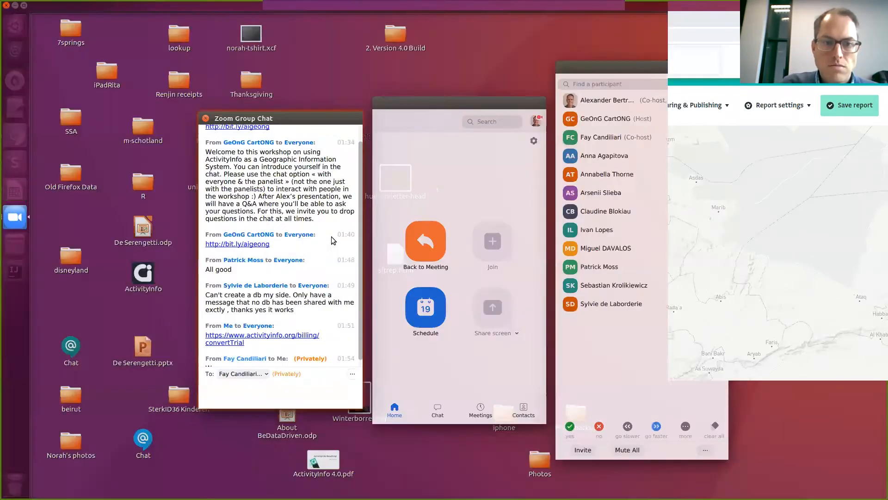
left_click(332, 240)
right_click(20, 222)
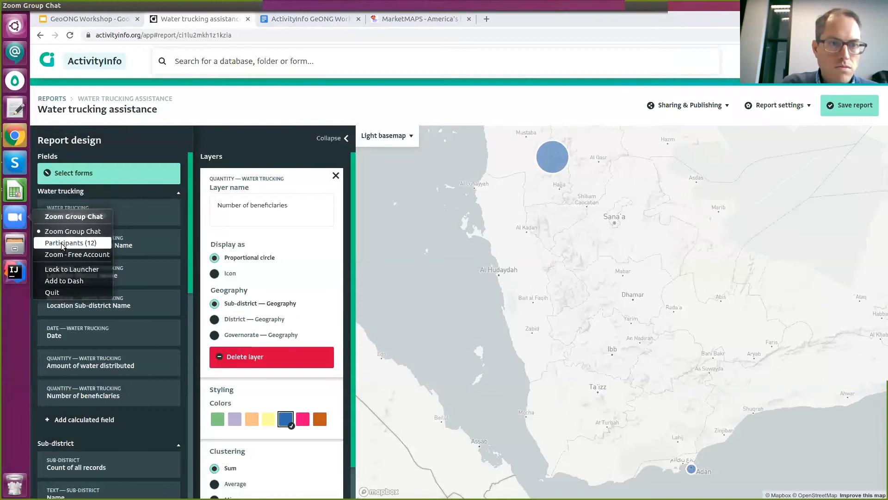
left_click(71, 234)
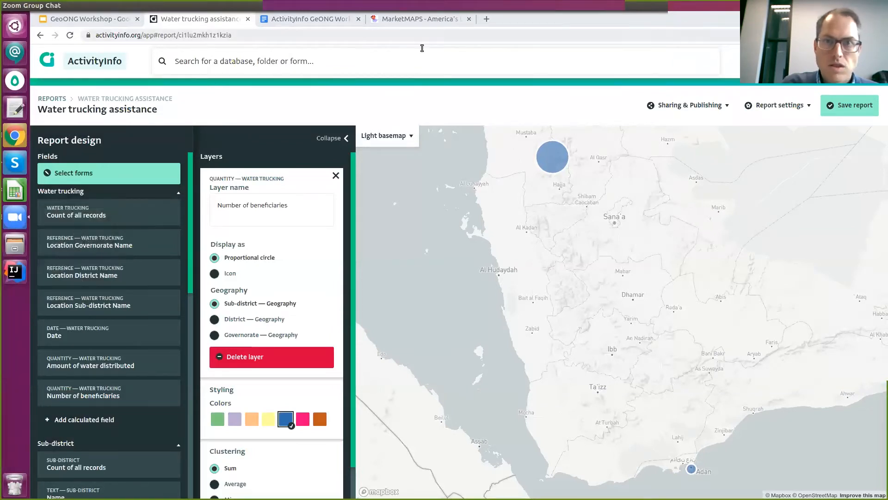
left_click(422, 48)
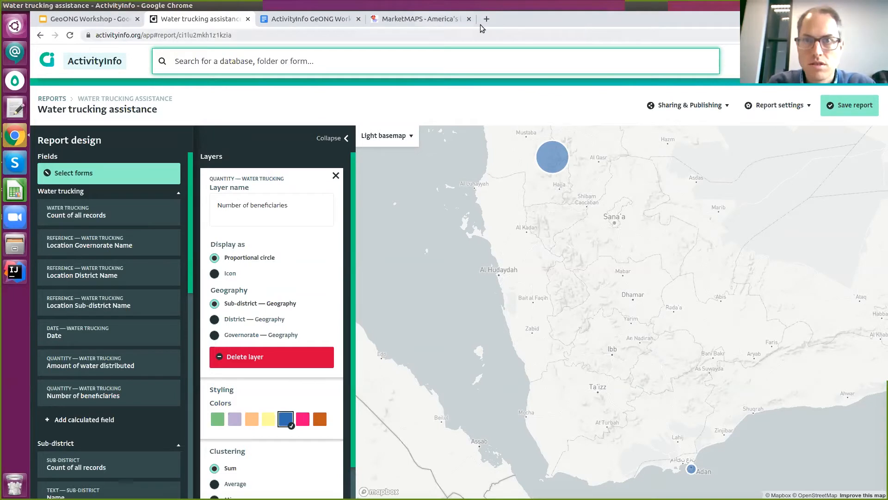
Scroll the ActivityInfo GeONG Workshop document to Exercise 2: Collecting geographic data.
left_click(325, 21)
scroll(798, 200, "down", 5)
left_click_drag(857, 162, 853, 330)
Leave the water trucking map report for the reports list, discarding unsaved changes.
left_click(470, 160)
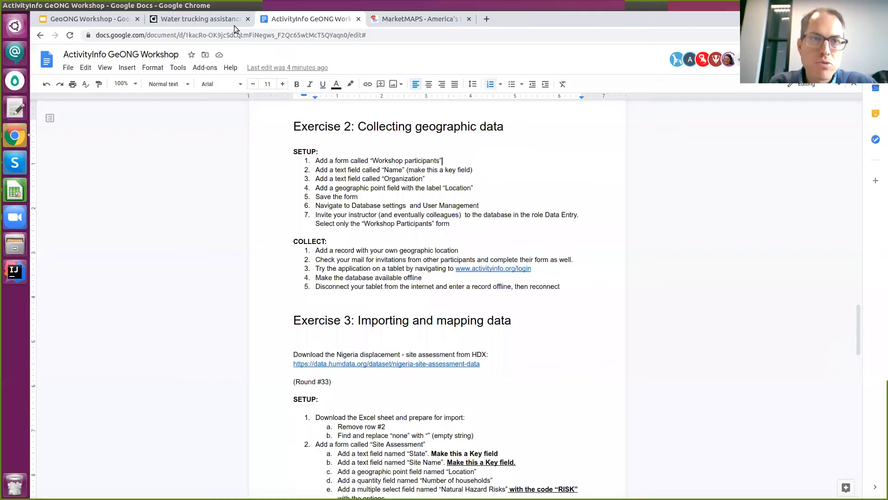
left_click(223, 24)
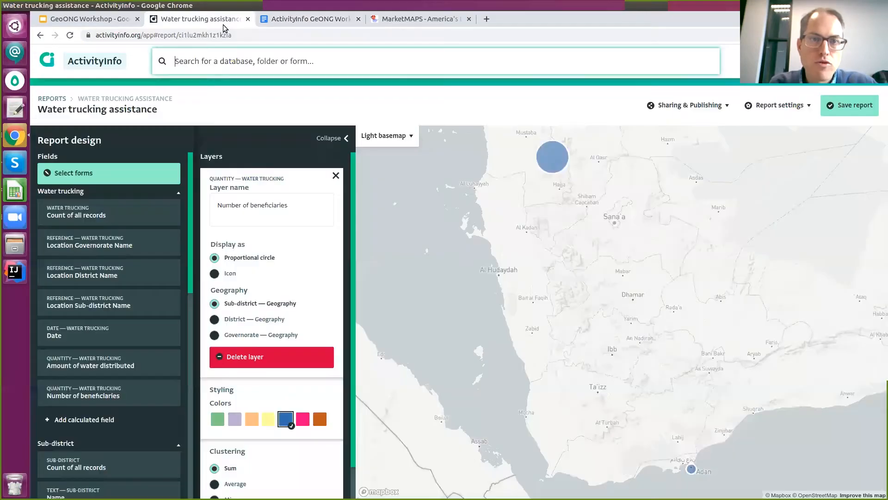
left_click(43, 100)
left_click(535, 100)
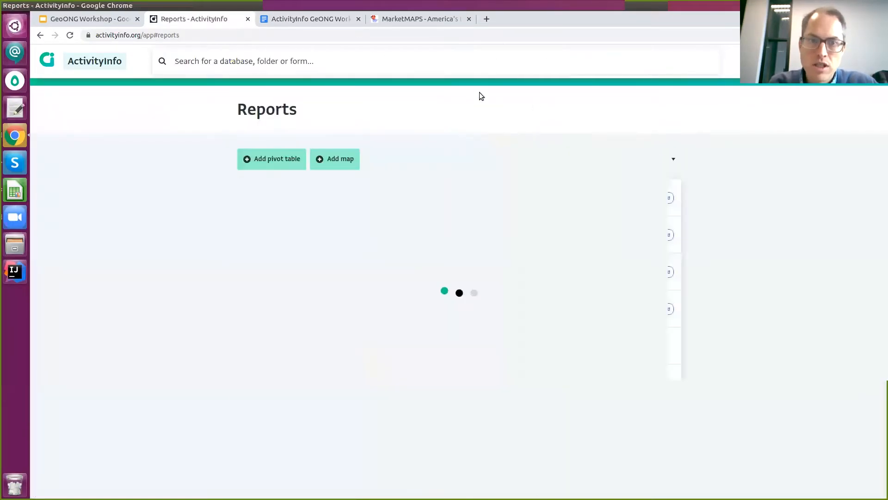
Open the GIS database from Databases and start adding a new form.
left_click(768, 61)
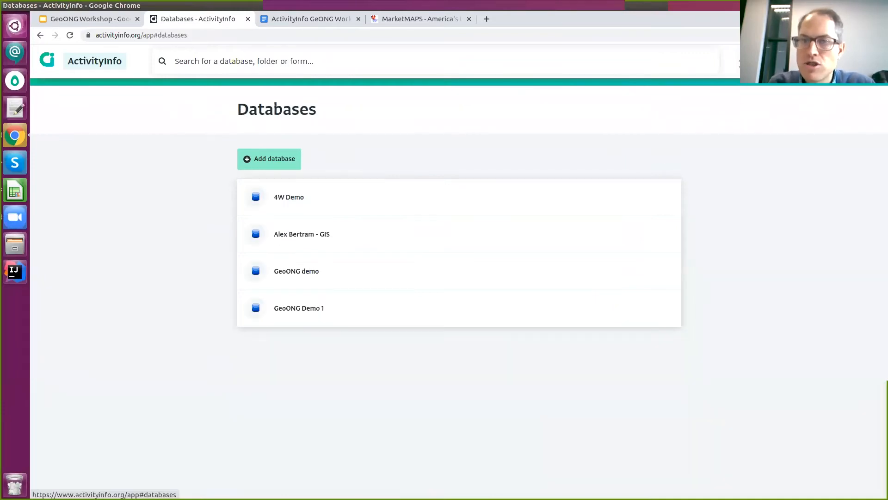
left_click(359, 245)
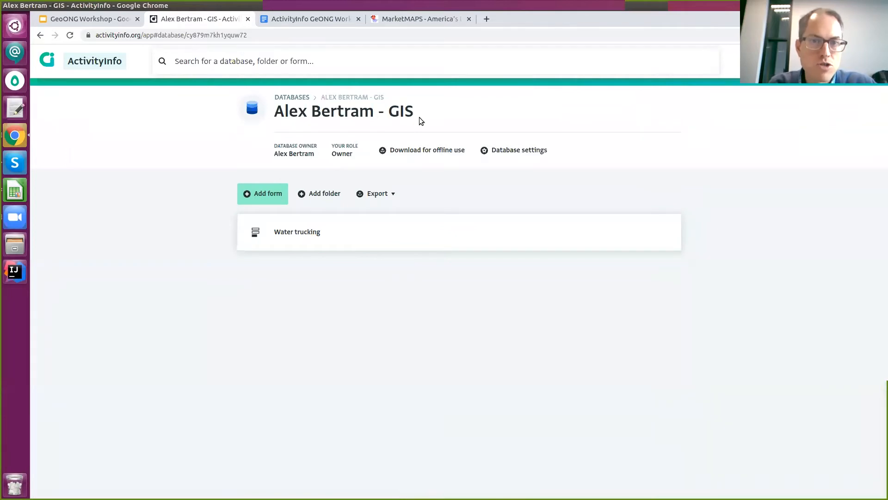
left_click(268, 195)
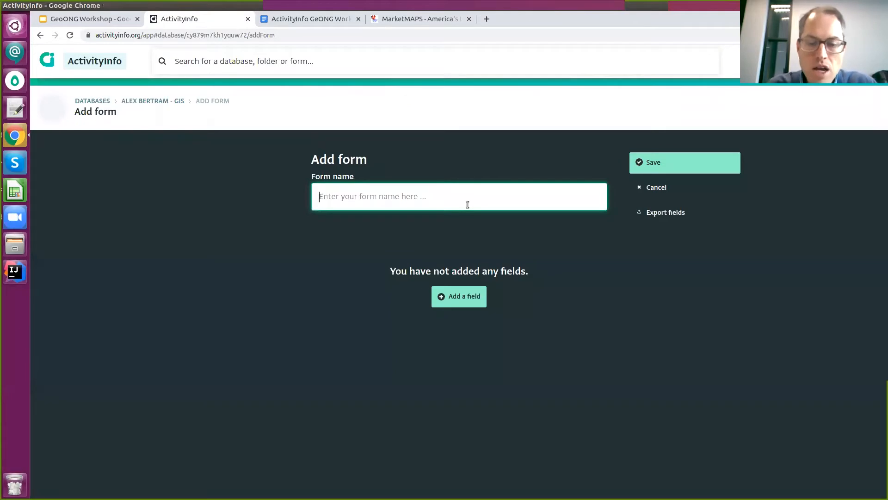
Name the form Workshop Participants and add a text field 'Name' as its key field.
type("Workshop Participant")
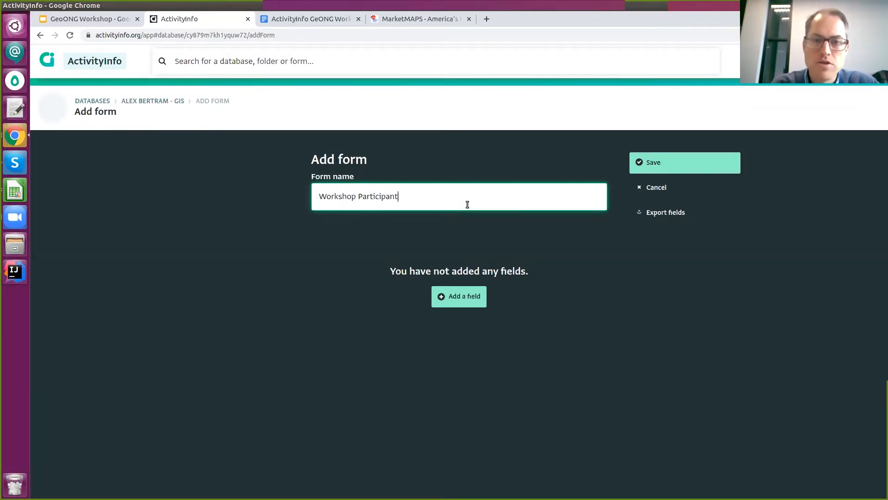
left_click(437, 303)
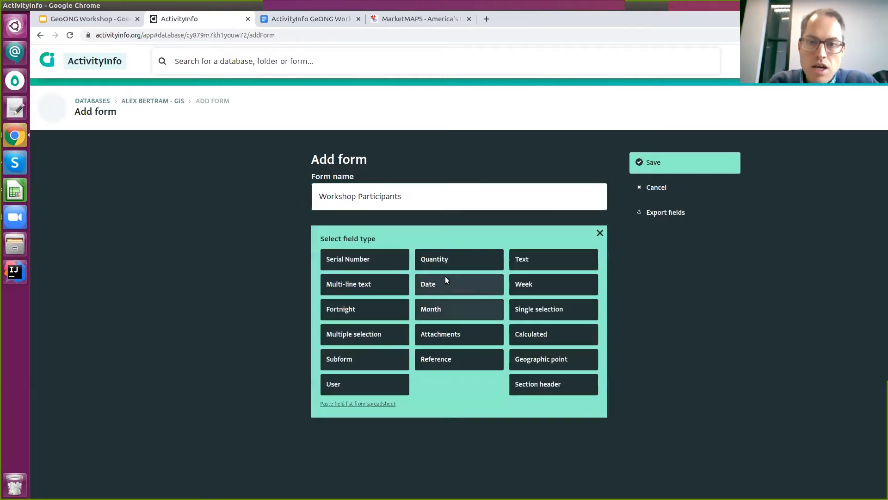
left_click(555, 257)
left_click(463, 266)
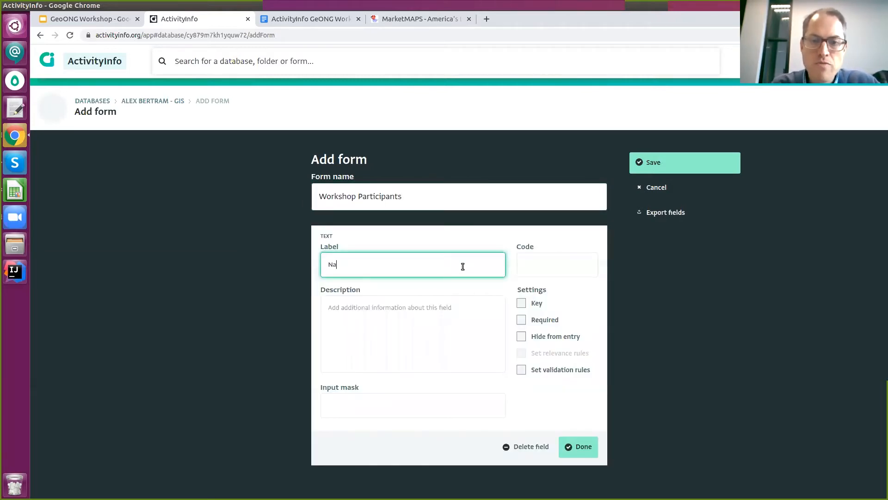
type("Name")
left_click(523, 307)
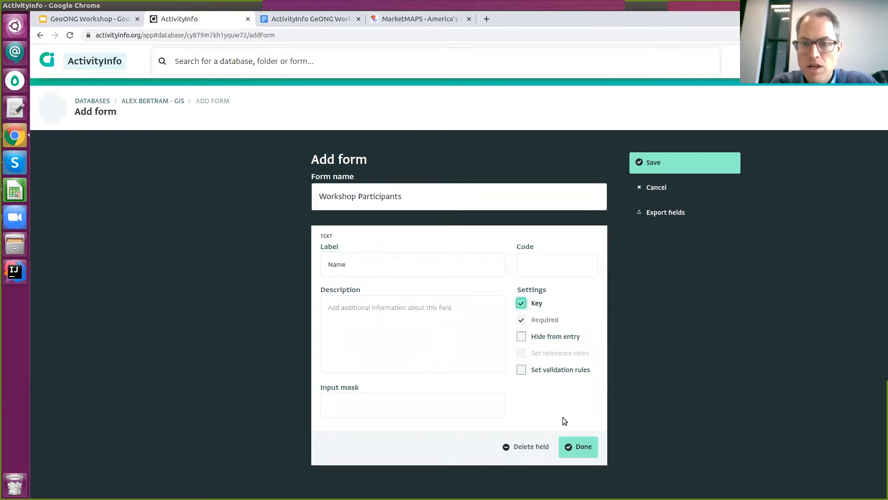
left_click(572, 443)
After checking the instructions, add a text field labelled 'Organization field'.
left_click(282, 19)
scroll(431, 346, "down", 3)
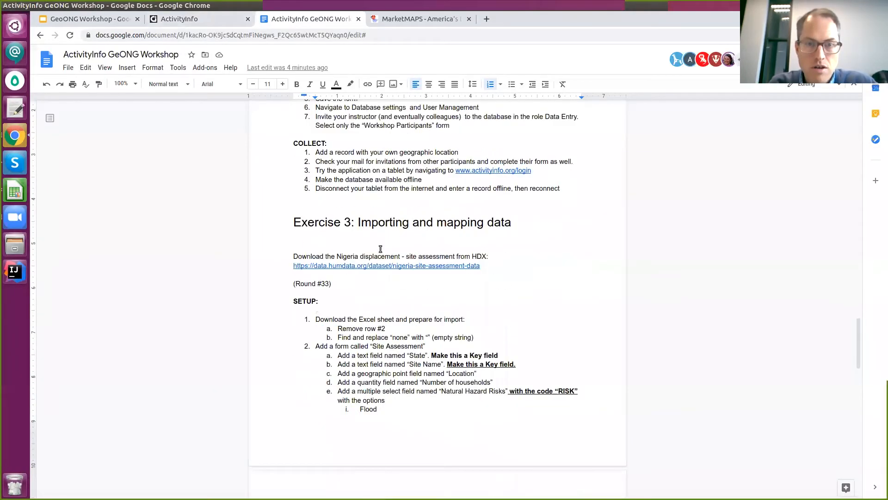
scroll(353, 250, "up", 2)
scroll(406, 232, "down", 5)
scroll(393, 208, "up", 5)
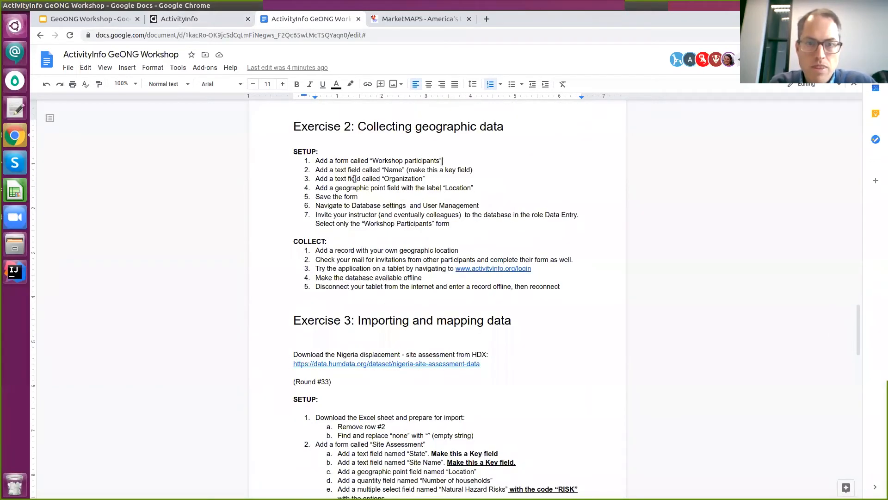
left_click(223, 17)
left_click(459, 255)
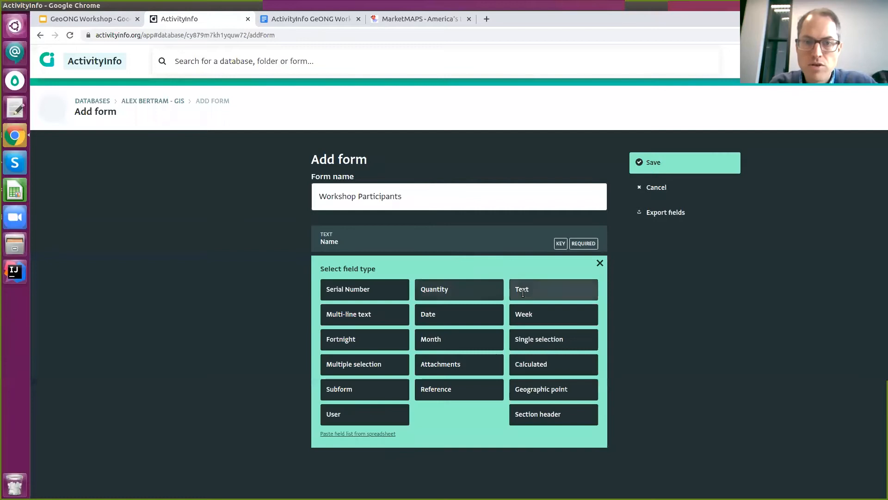
left_click(571, 289)
type("Organization f")
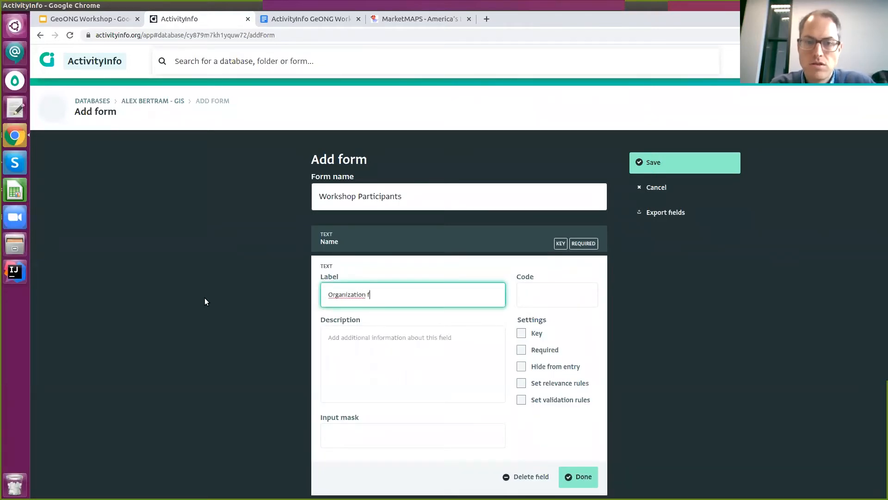
type("ield")
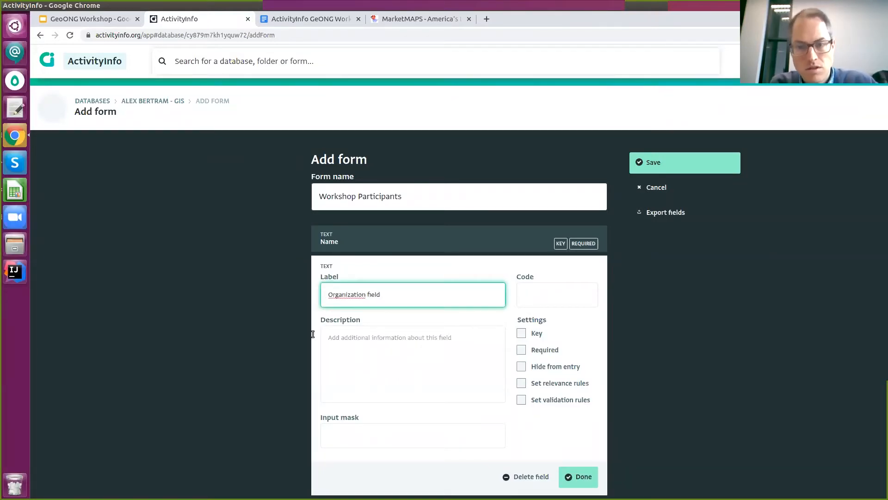
left_click(572, 475)
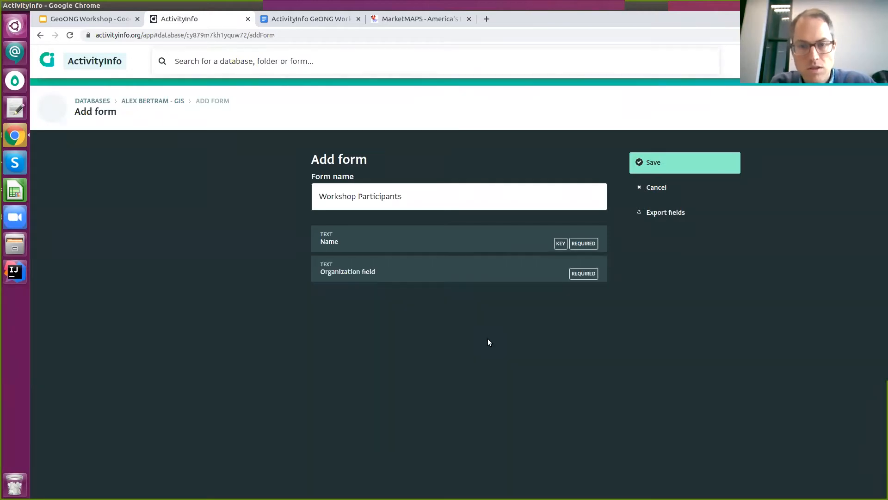
Add a Location field of type geographic point.
left_click(459, 285)
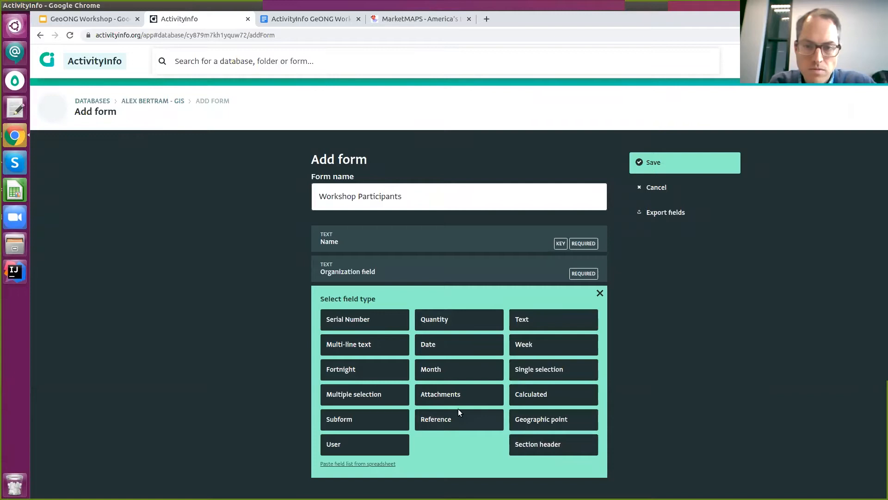
left_click(558, 421)
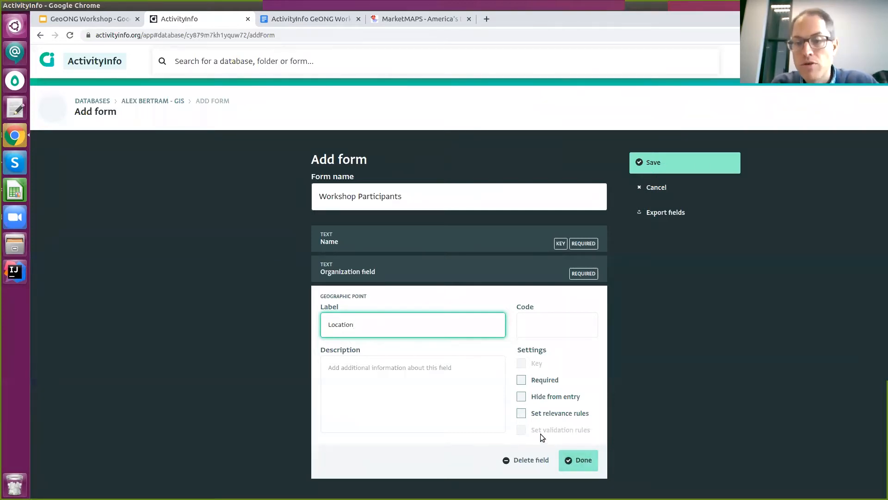
left_click(588, 462)
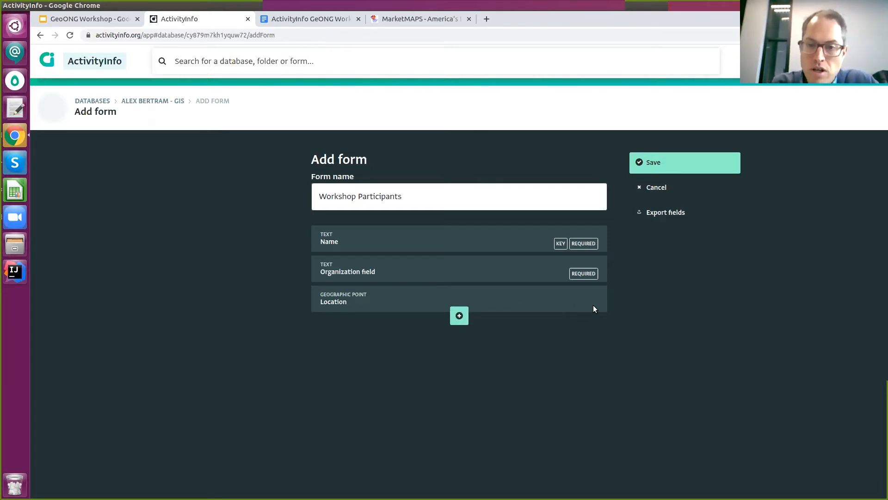
Add and then delete a Single selection field, and save the form.
left_click(459, 317)
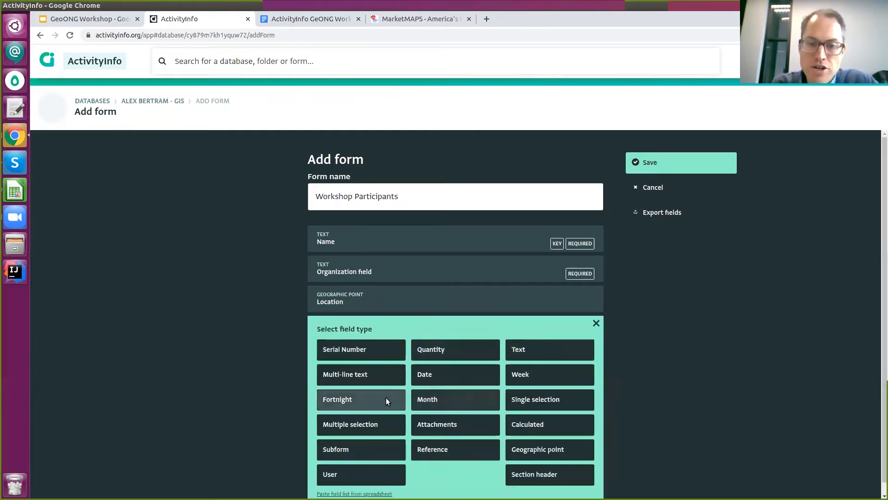
left_click(537, 400)
scroll(398, 355, "down", 2)
left_click(429, 302)
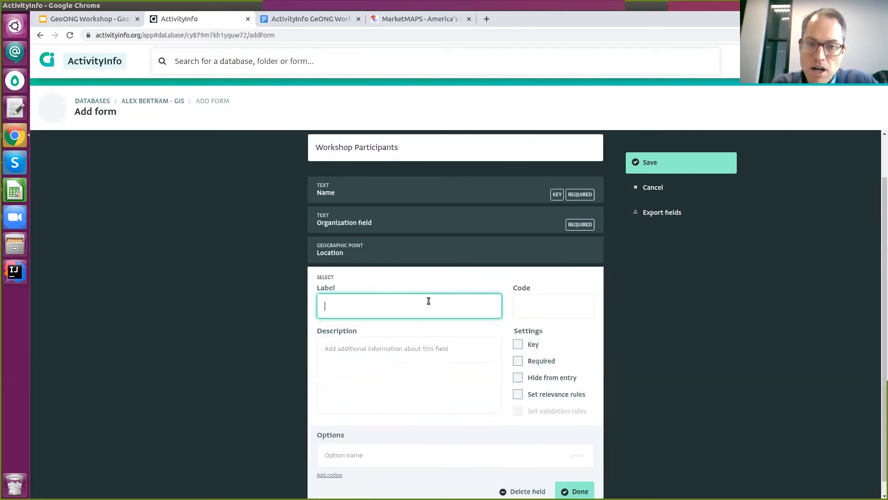
scroll(432, 309, "down", 1)
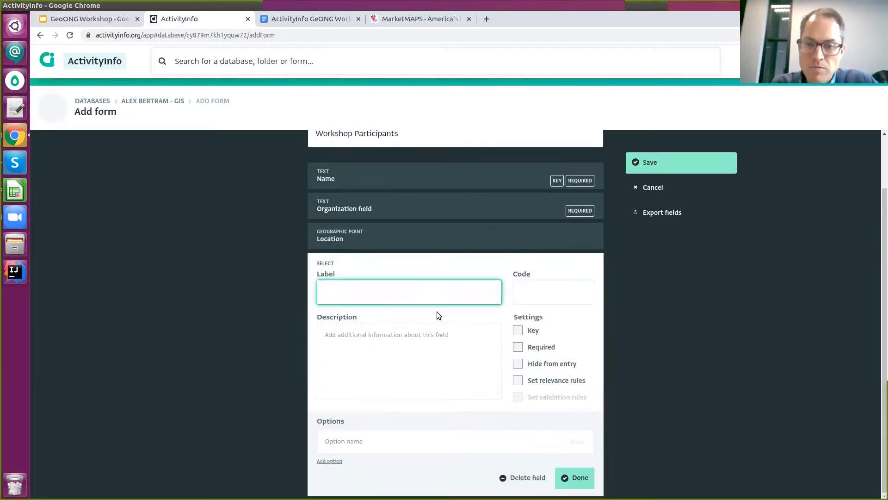
left_click(593, 483)
left_click(511, 479)
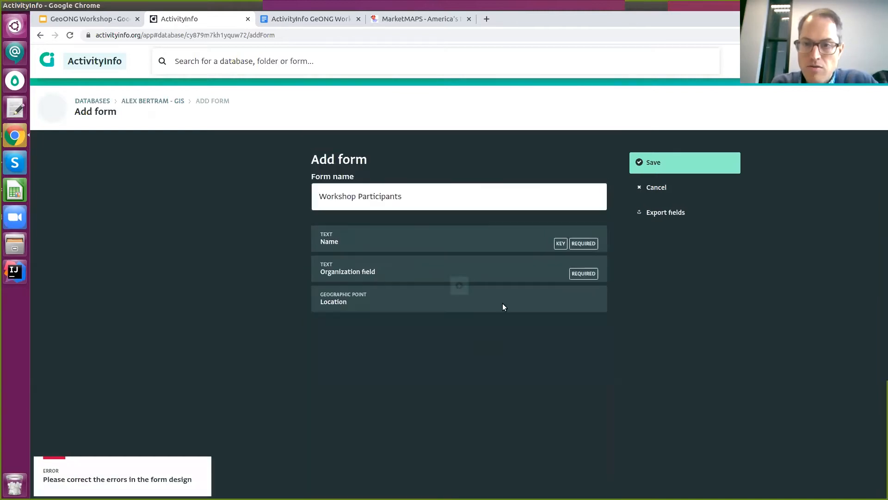
left_click(670, 163)
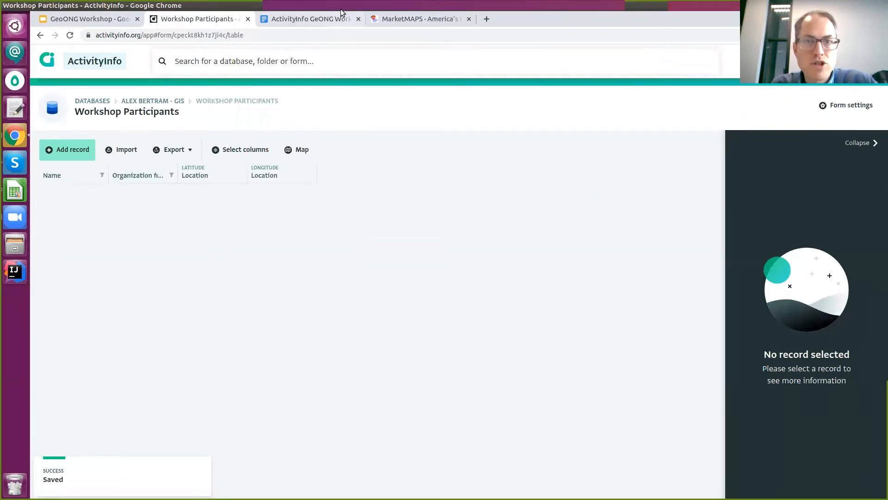
Glance at the exercise instructions, then return to the GIS database page via the breadcrumb.
left_click(335, 21)
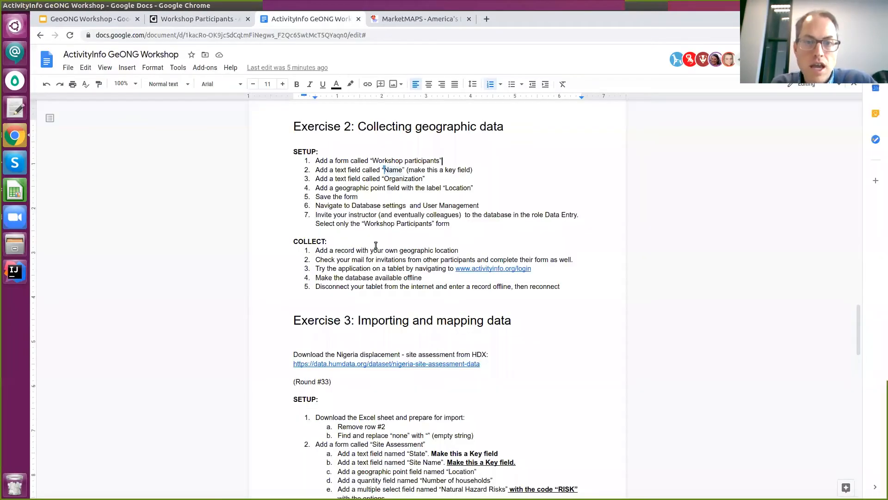
left_click(199, 18)
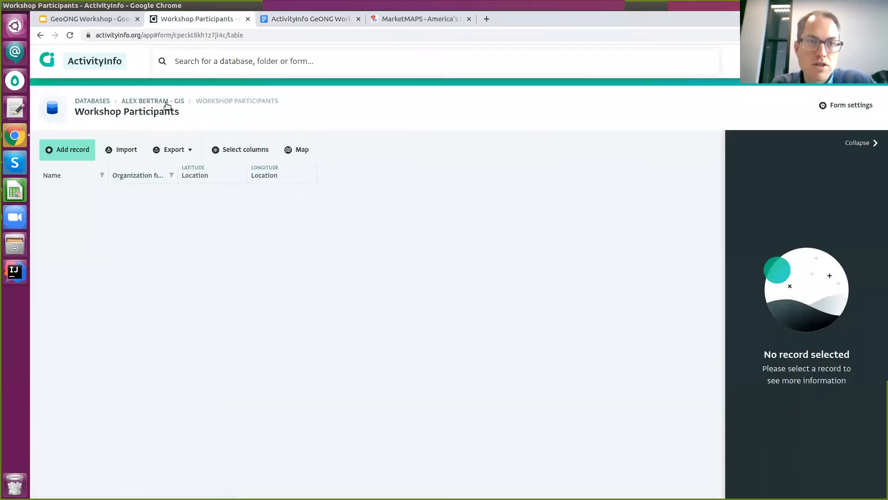
left_click(166, 101)
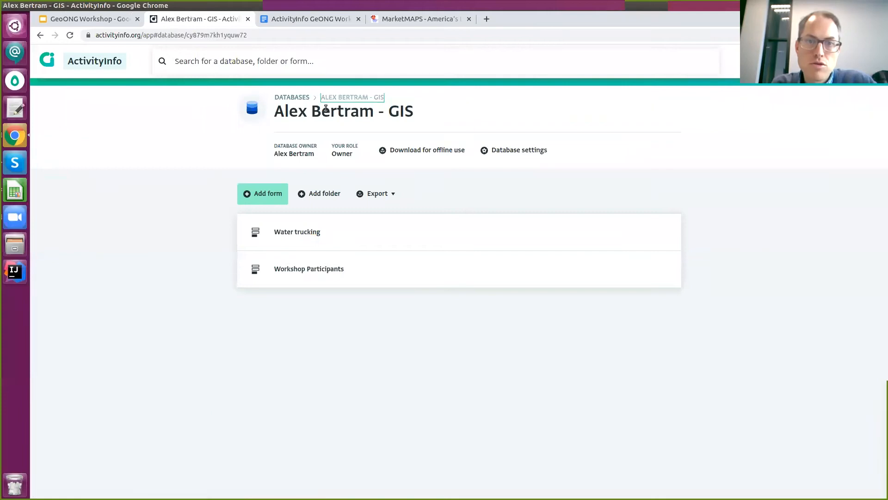
Invite a colleague's e-mail as Data Entry, with Water trucking access removed.
left_click(531, 157)
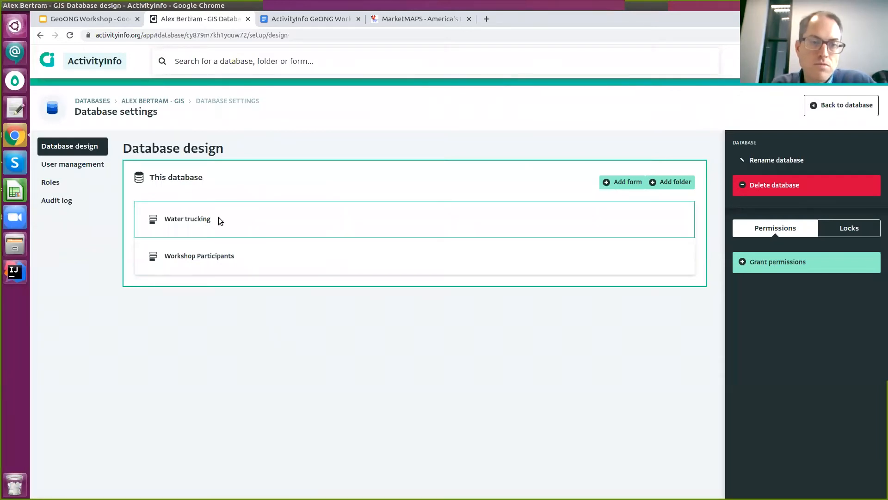
left_click(80, 169)
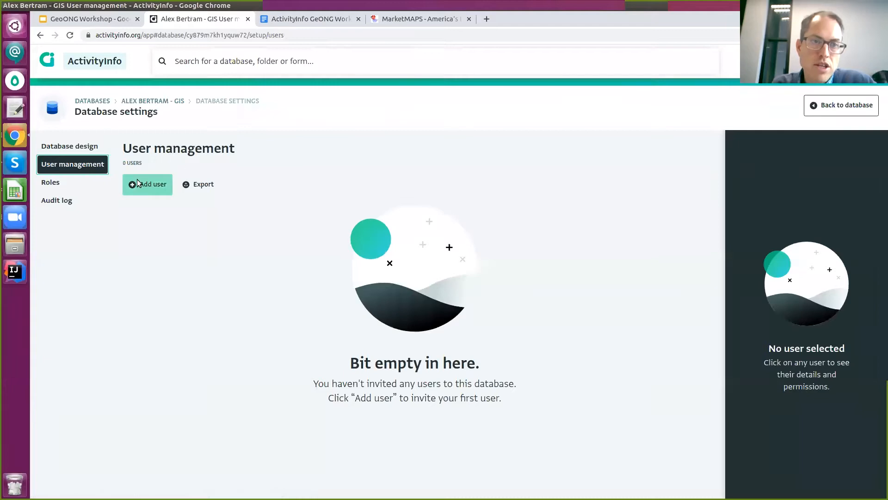
left_click(156, 197)
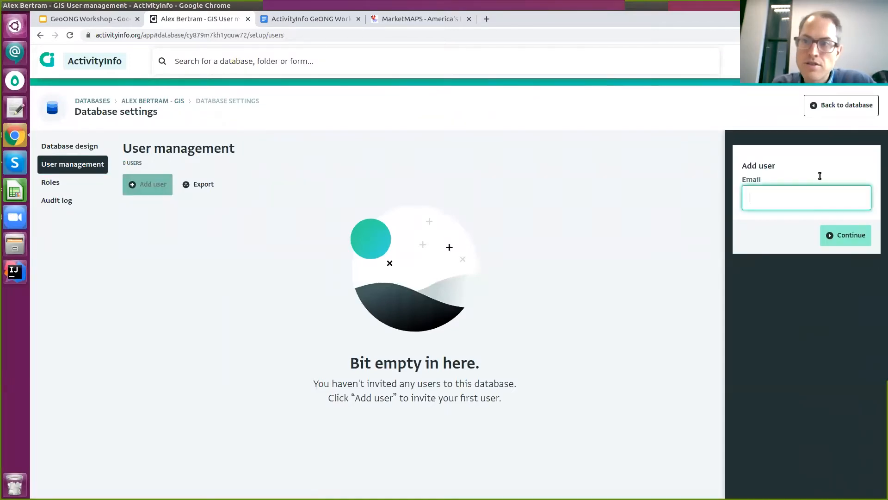
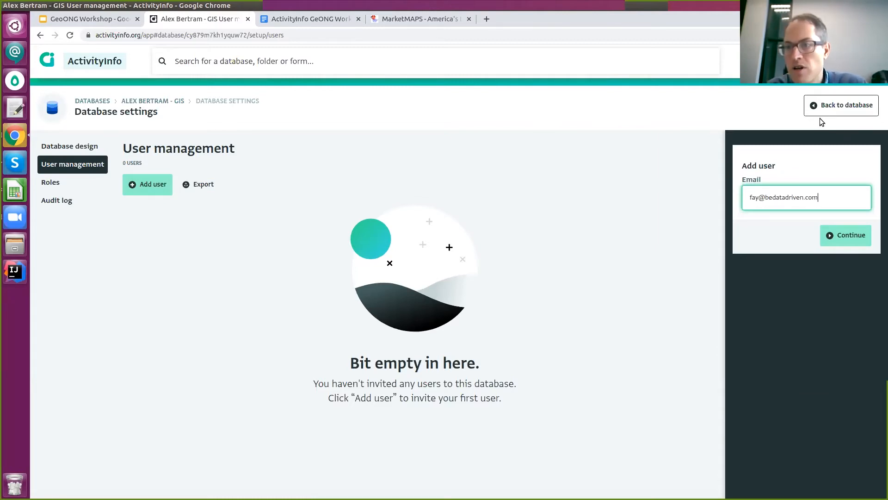
left_click(845, 233)
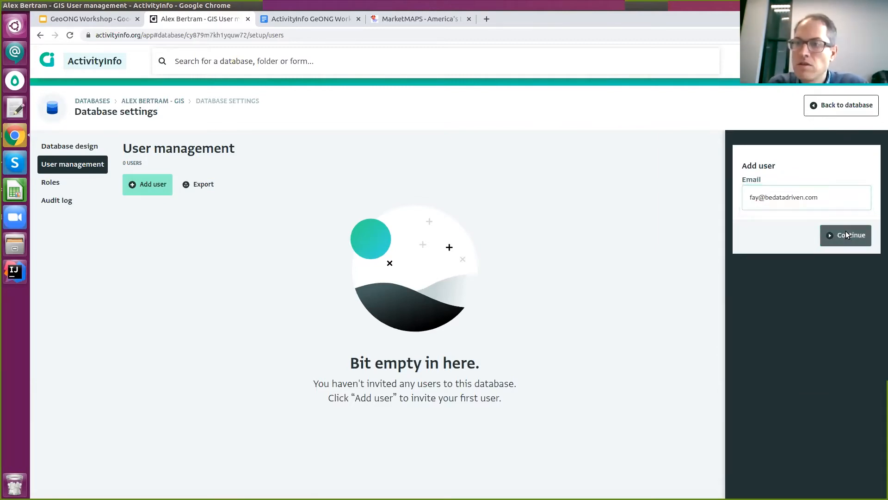
left_click(745, 322)
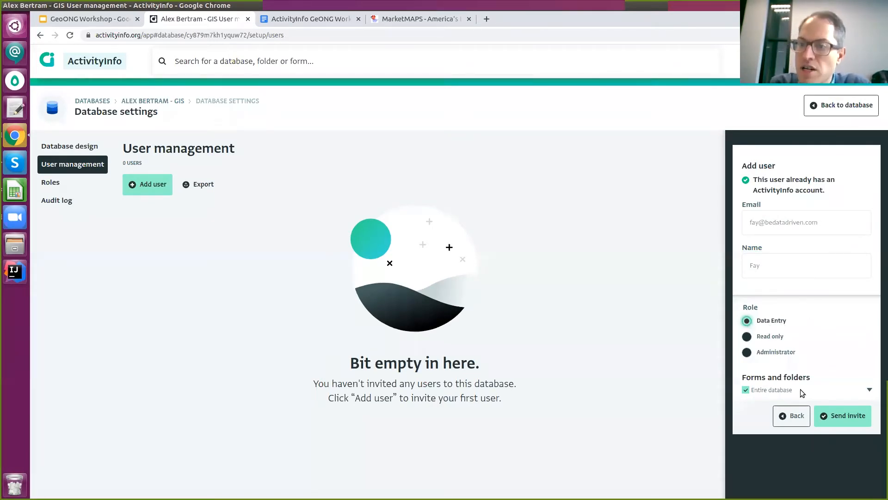
left_click(870, 391)
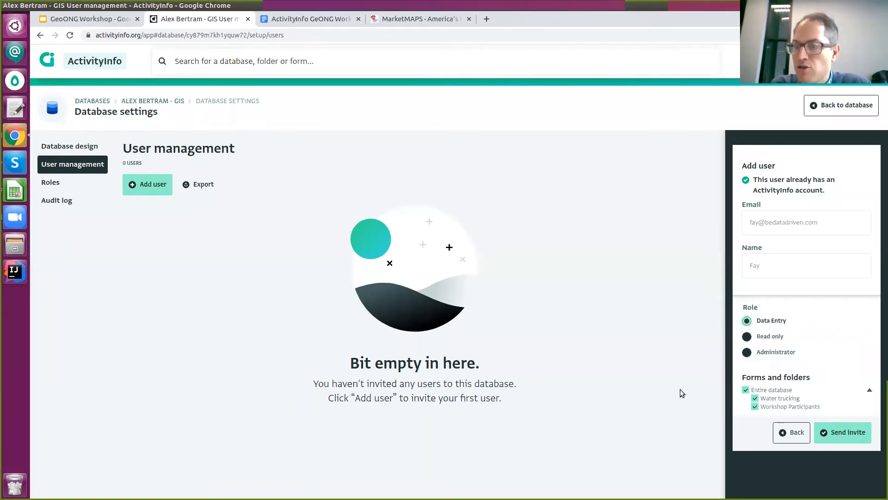
left_click(755, 398)
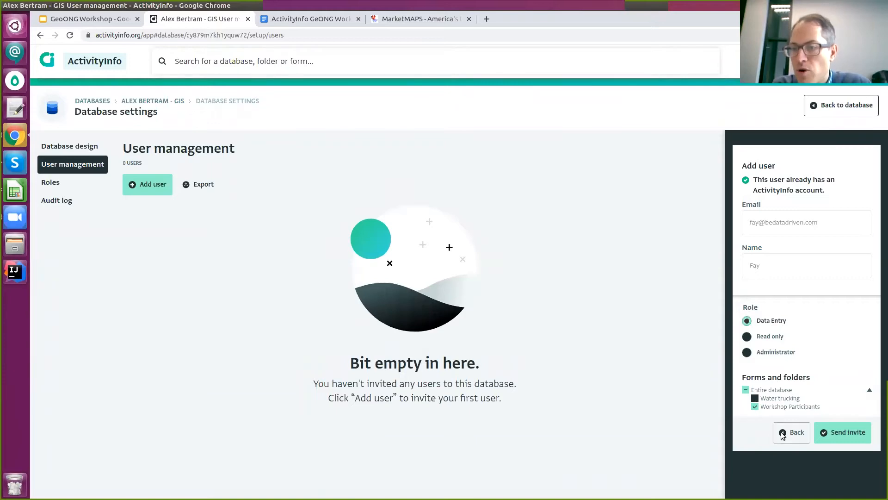
left_click(851, 435)
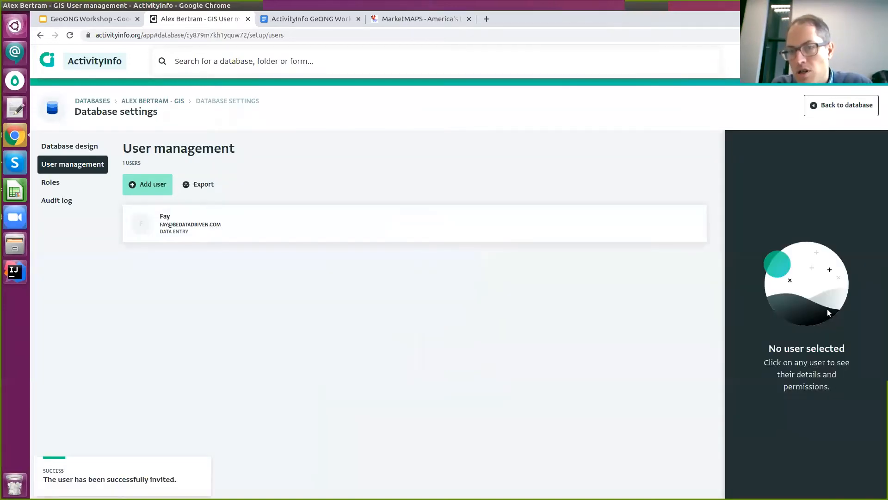
Review the invited user's Data Entry role, then open the list of roles.
left_click(215, 237)
left_click_drag(488, 278, 881, 261)
left_click(720, 297)
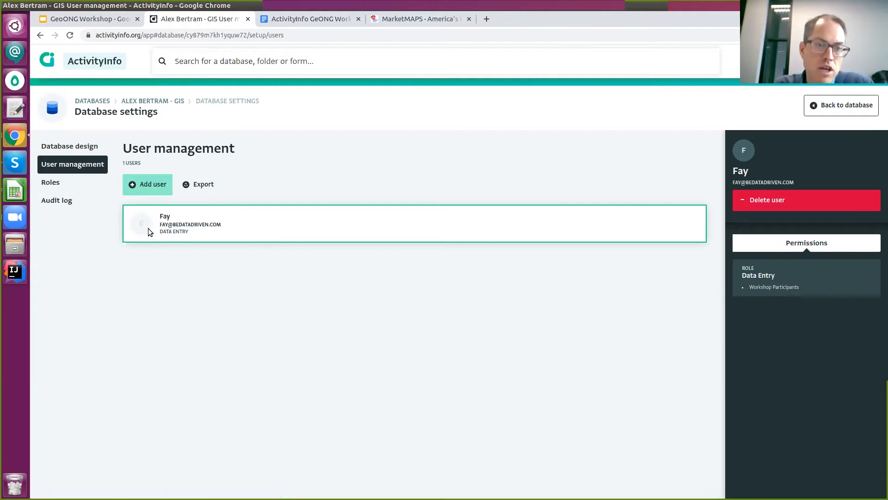
left_click_drag(160, 234, 186, 234)
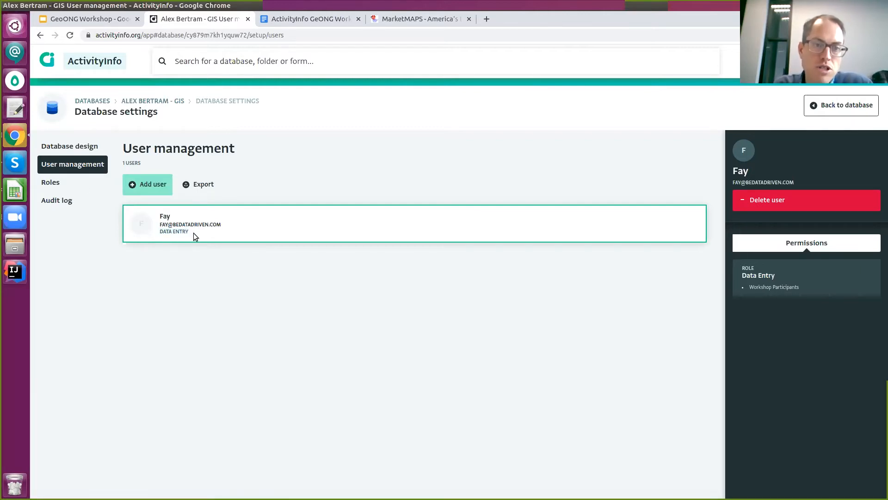
left_click(51, 184)
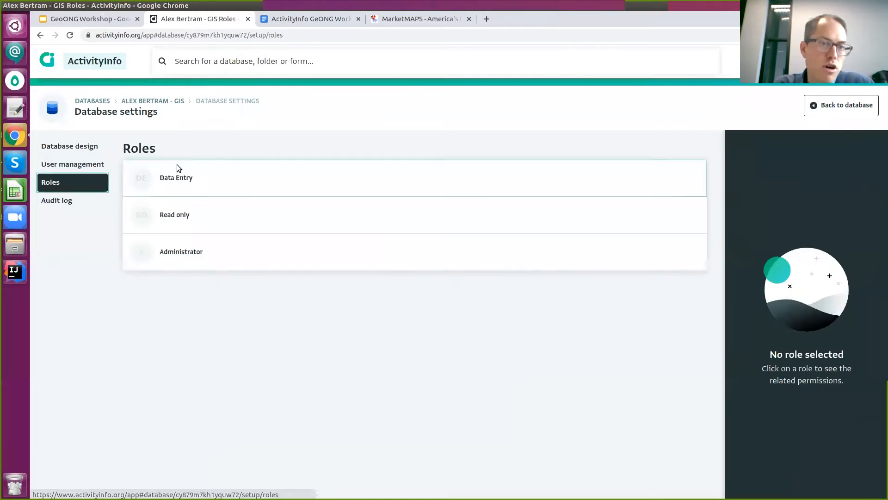
Remove the Data Entry role's Delete any record permission, allow publishing, and save.
left_click(205, 187)
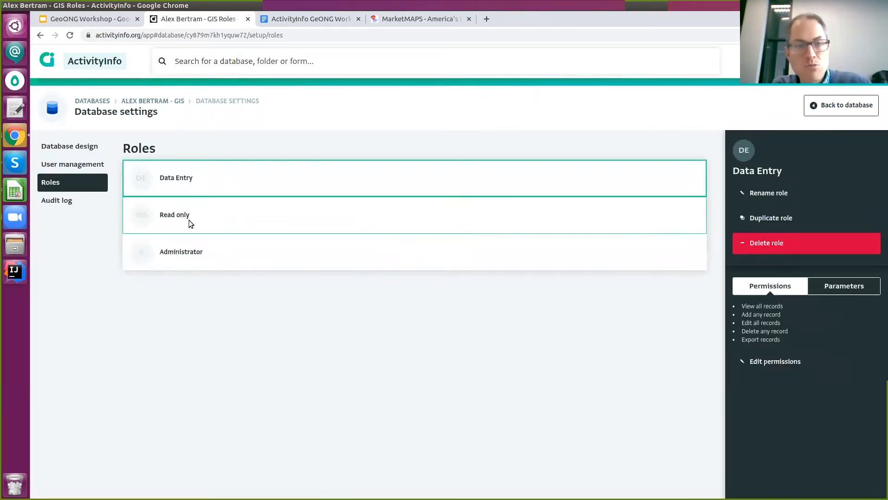
left_click(777, 360)
scroll(788, 347, "down", 2)
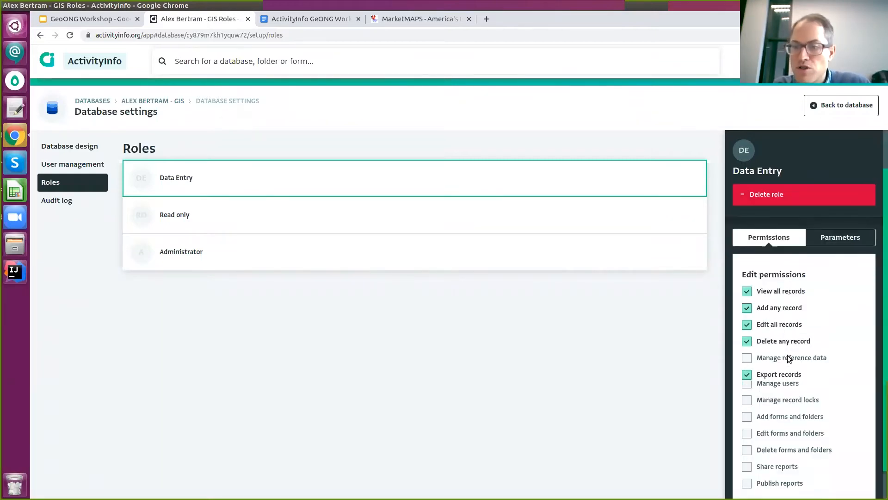
scroll(819, 341, "down", 1)
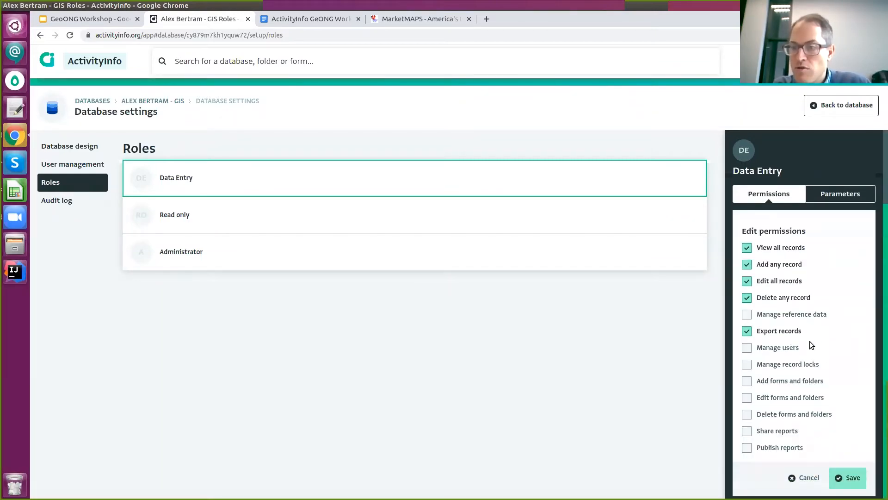
left_click(746, 429)
left_click(752, 447)
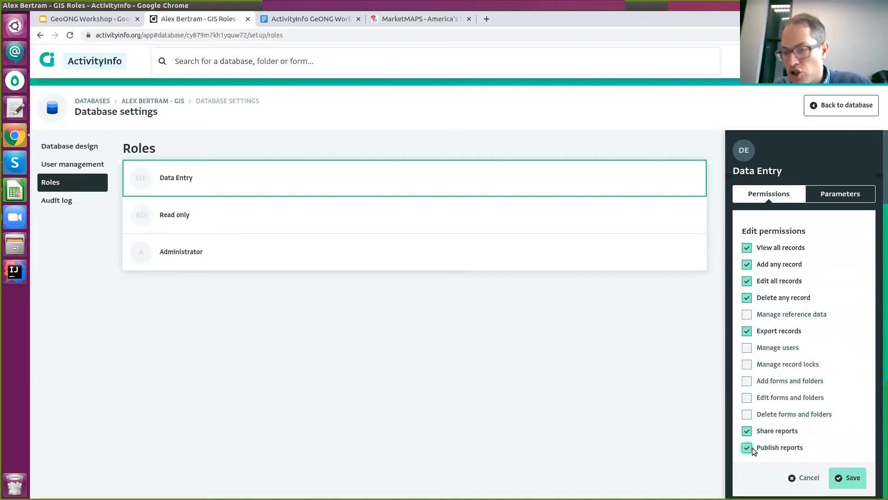
left_click(746, 430)
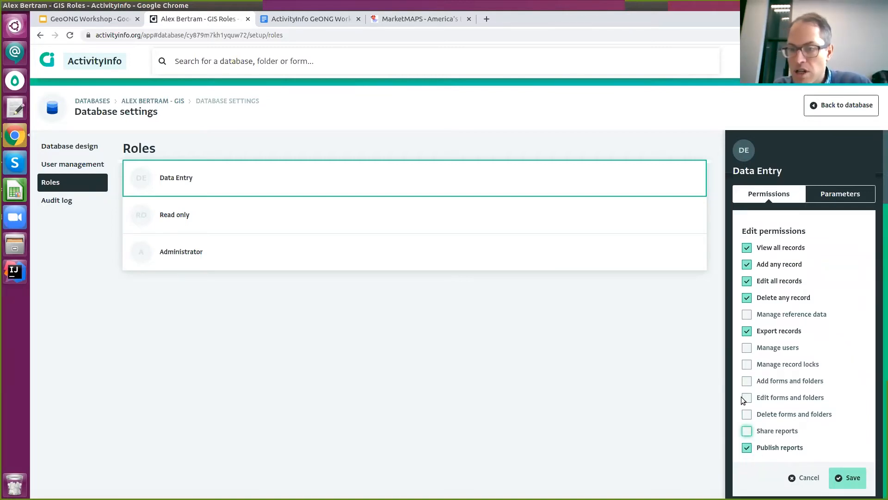
left_click(746, 298)
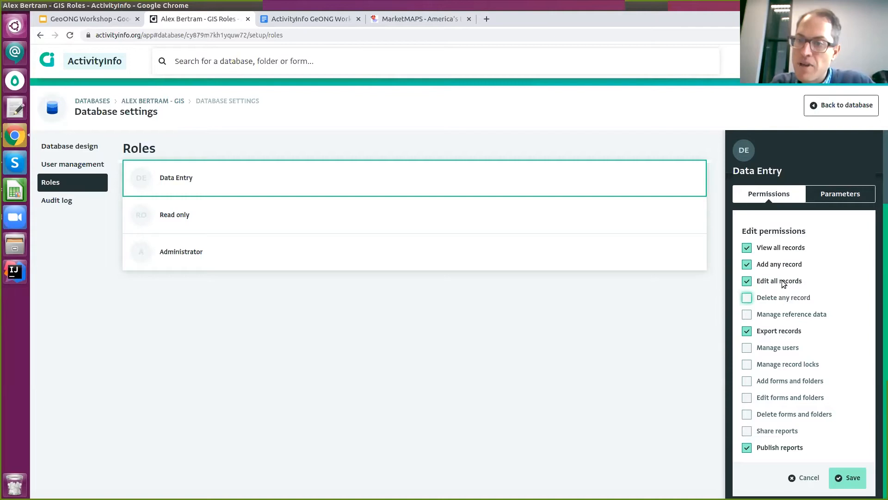
left_click(864, 481)
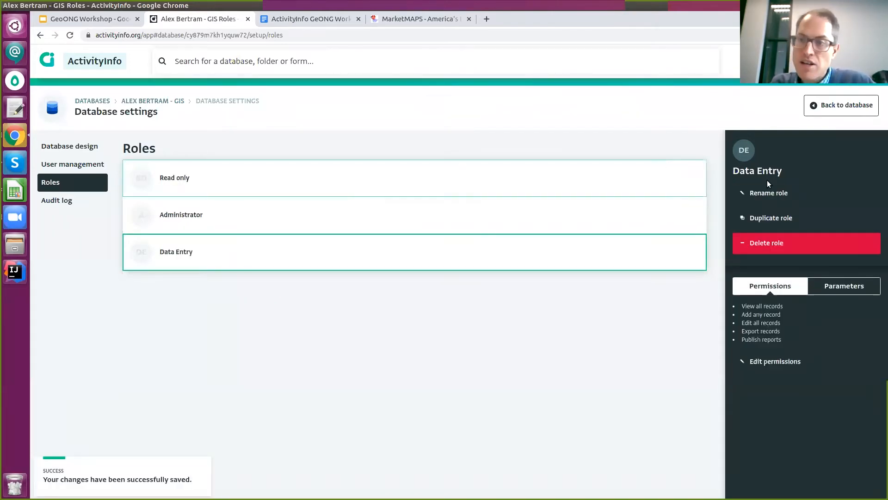
Look at the Read only role's permissions, then return to User management.
left_click(182, 190)
double_click(165, 214)
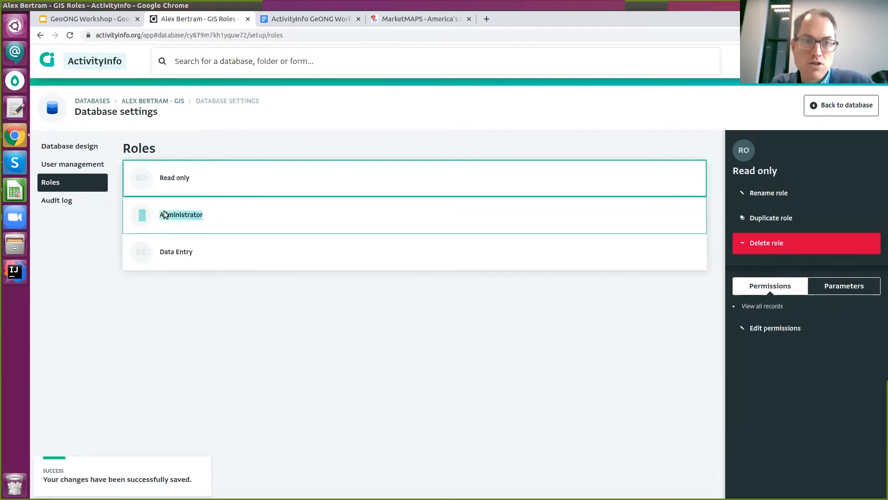
left_click(77, 162)
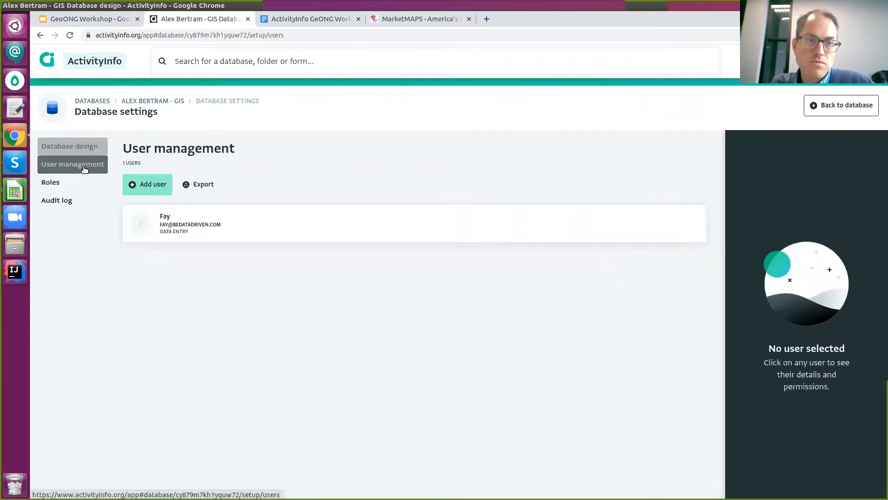
Check the invited user's role and form access, then open the Workshop Participants form's table.
left_click(201, 231)
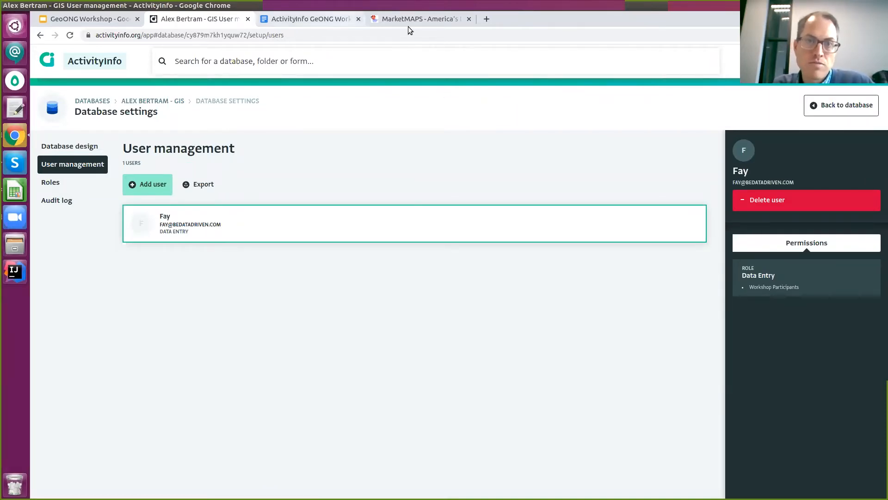
left_click(330, 21)
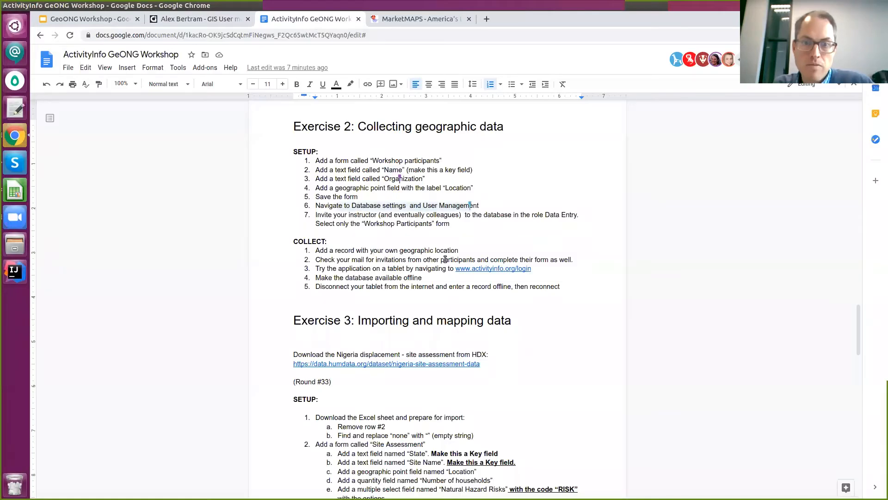
left_click(207, 21)
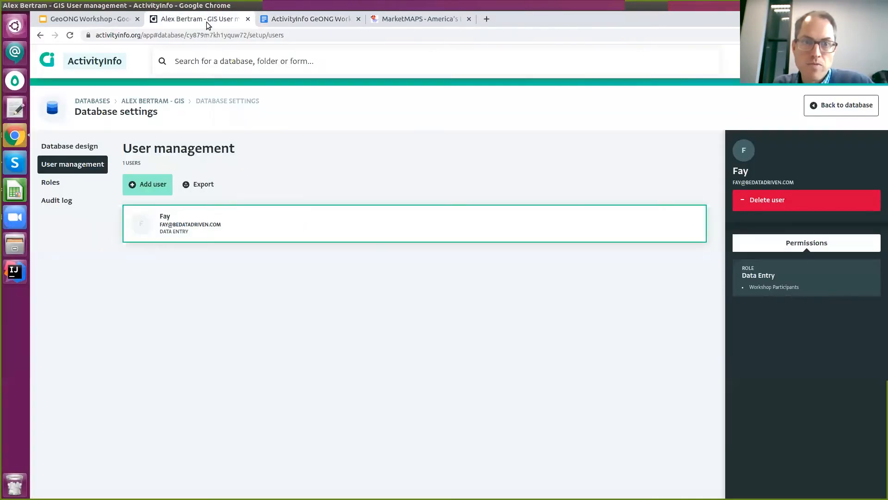
left_click(145, 101)
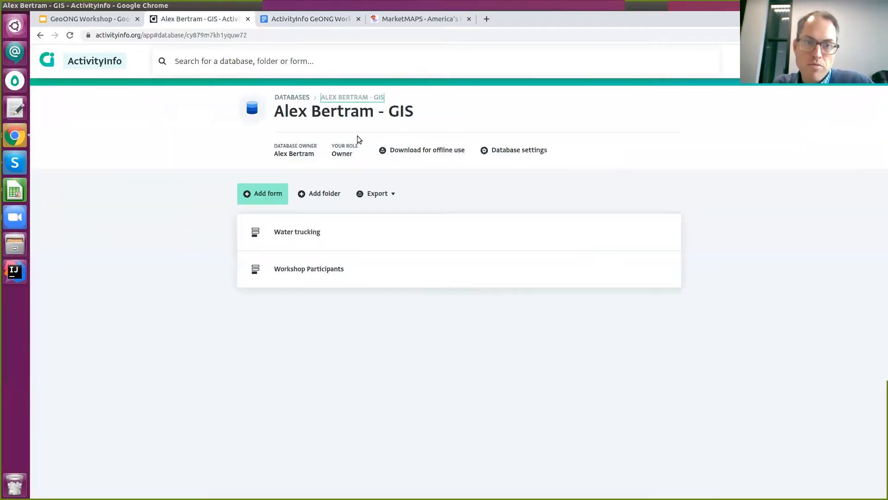
left_click(354, 267)
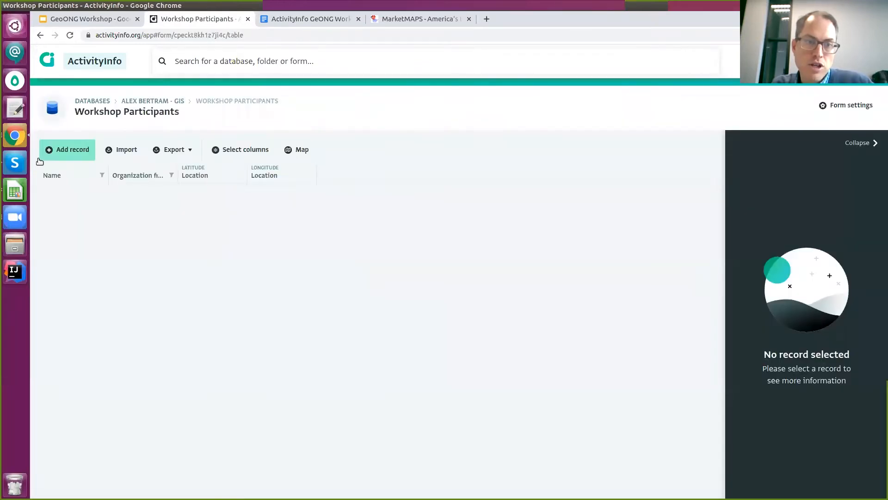
Save a record with the participant's name, organization BeDataDriven and current GPS location, then open it.
left_click(69, 152)
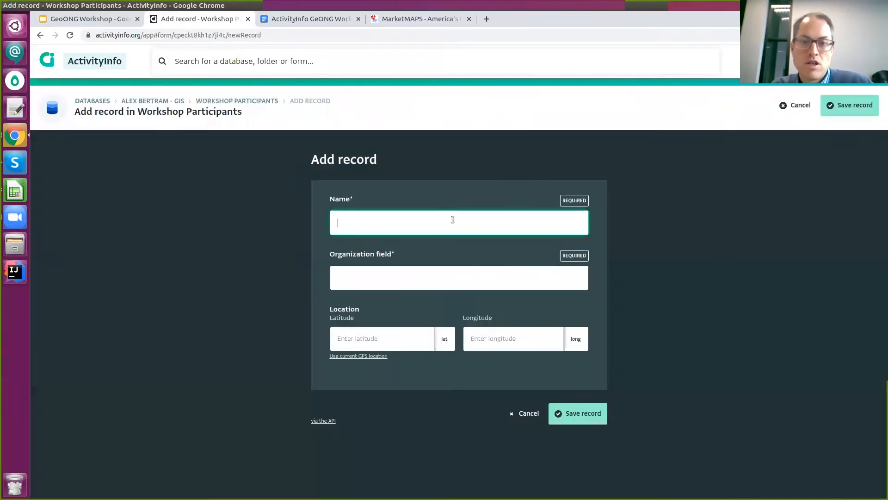
type("ALex")
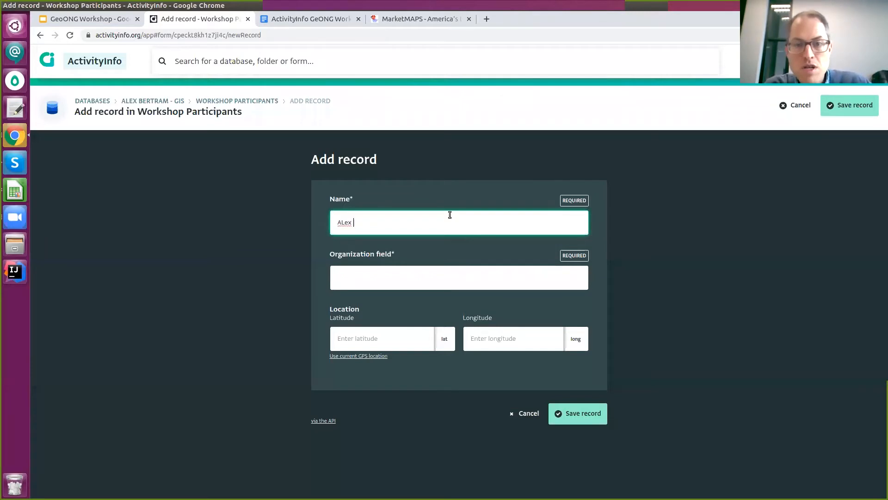
type(" Bertam")
key("Tab")
type("ale")
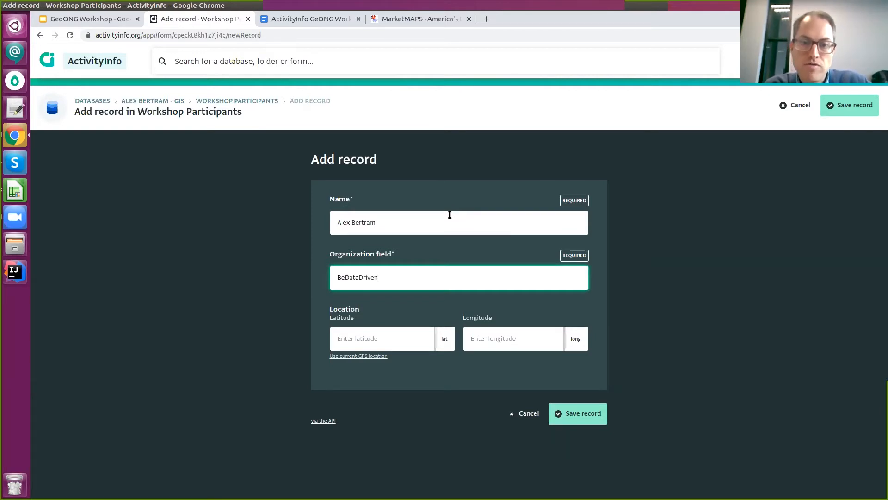
key("Tab")
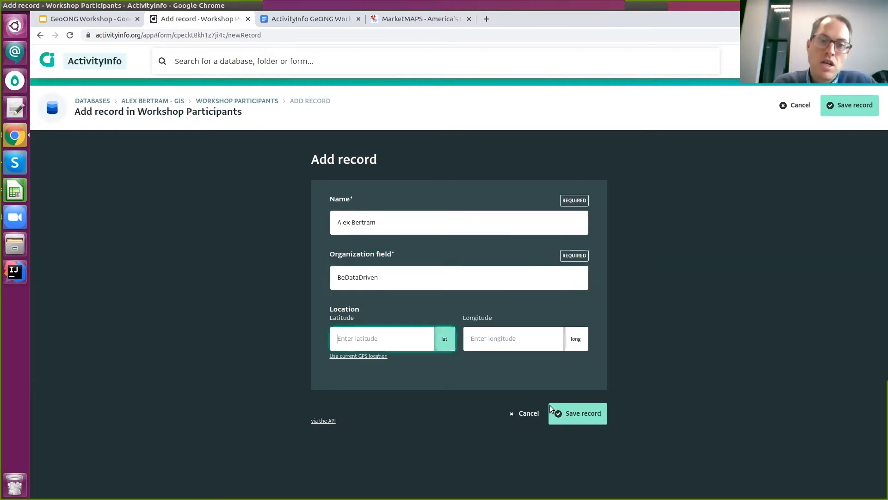
left_click(375, 356)
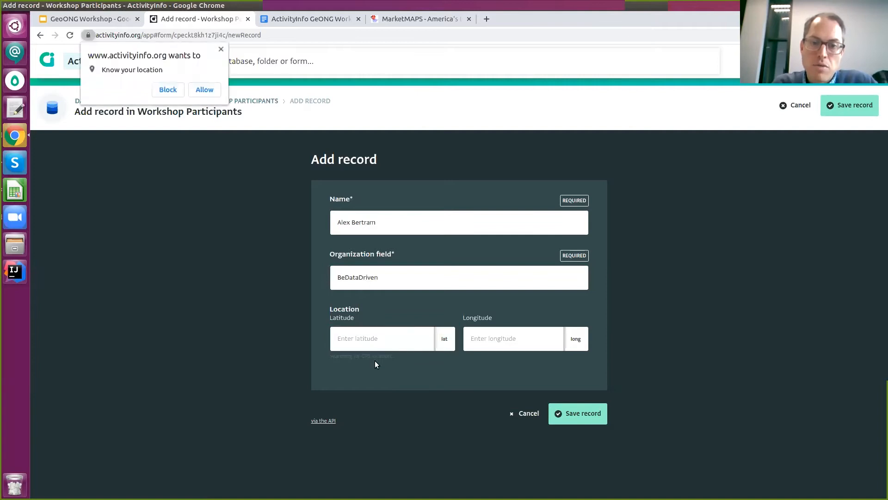
left_click(213, 92)
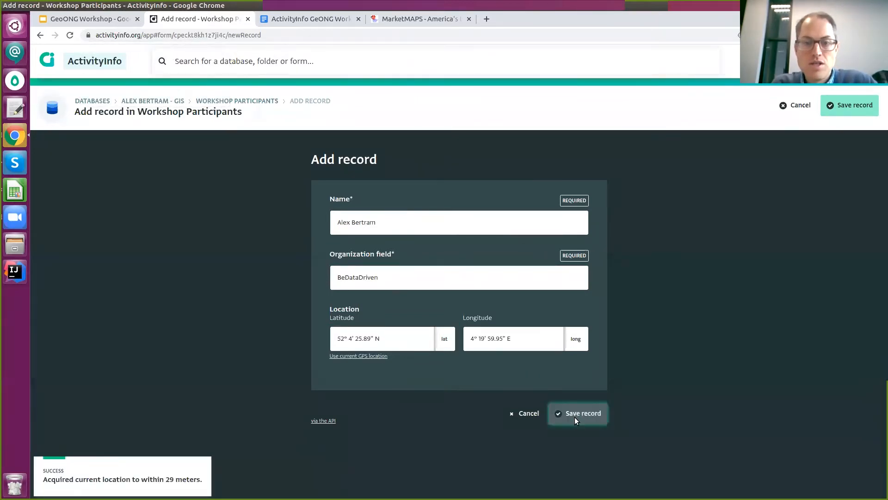
left_click(577, 413)
left_click(280, 194)
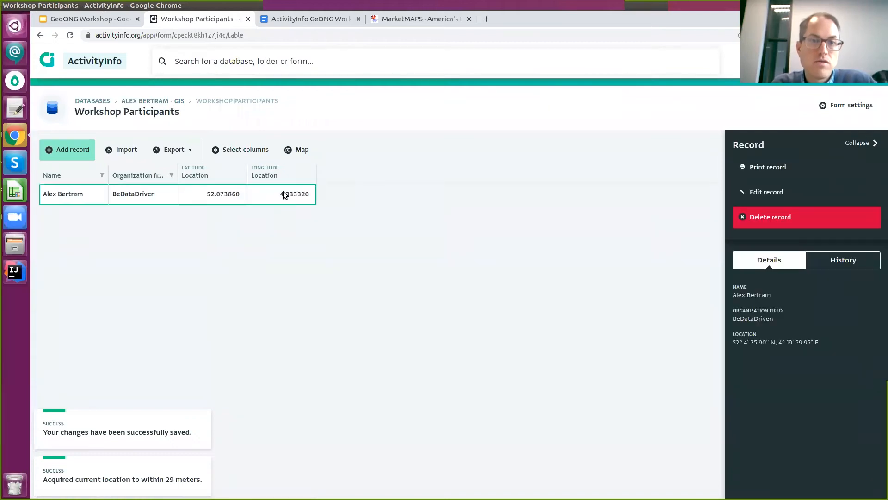
Show the participant records on the map and zoom in on the marker in The Hague.
left_click(301, 150)
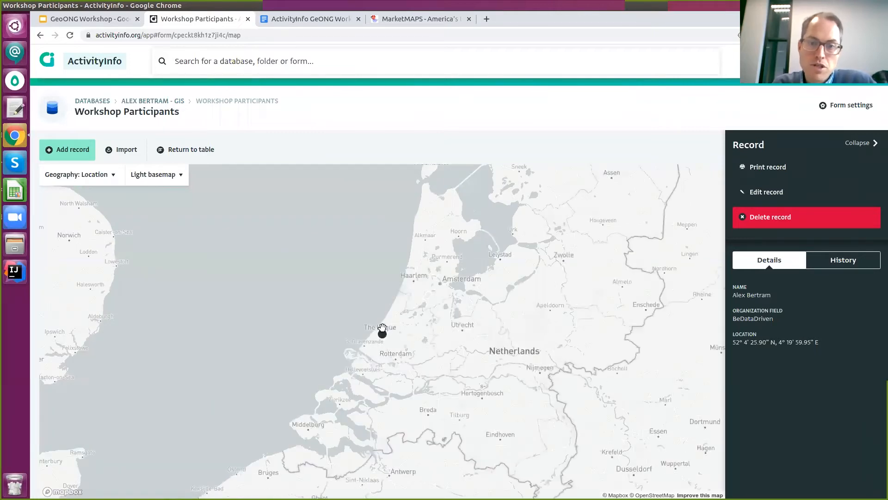
scroll(397, 347, "up", 2)
scroll(398, 348, "up", 4)
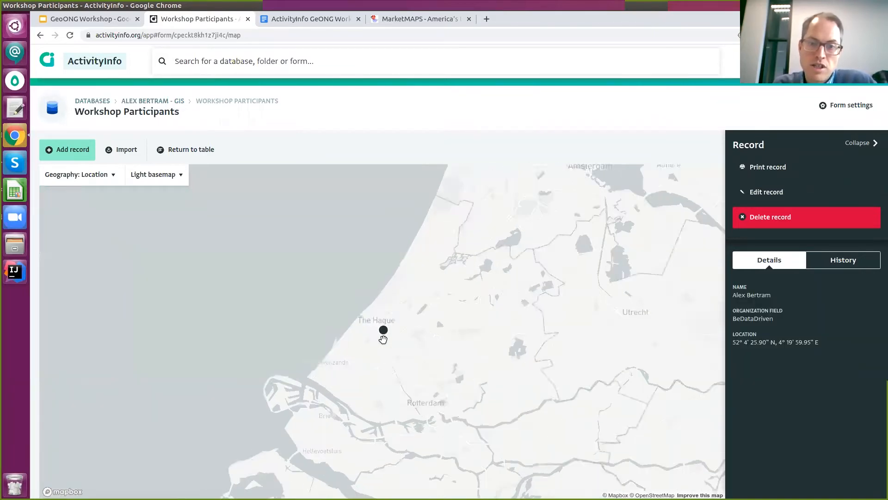
scroll(431, 293, "up", 3)
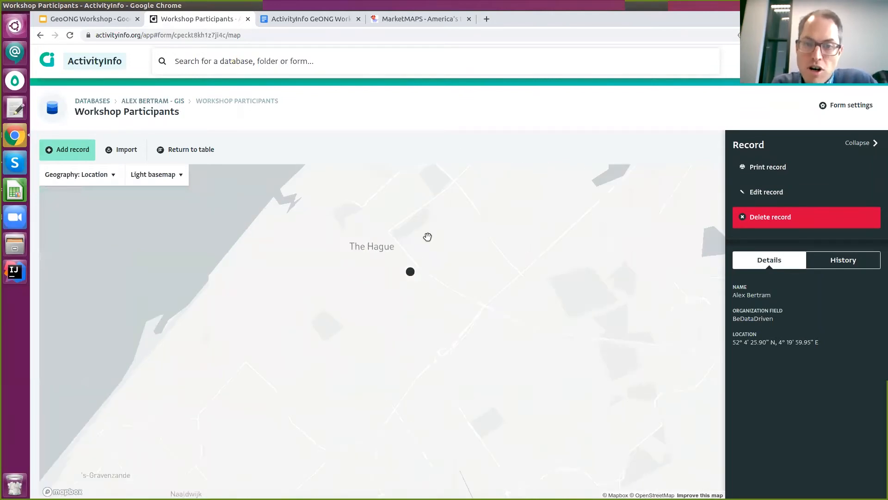
scroll(384, 240, "up", 2)
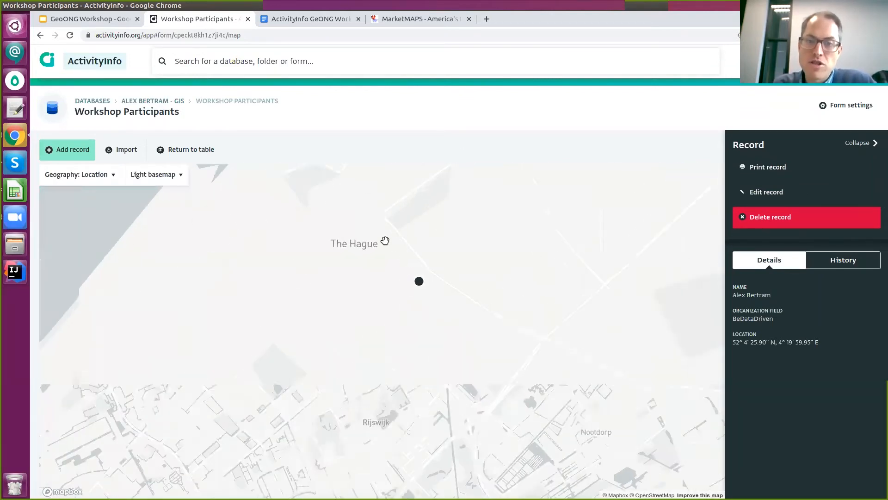
scroll(453, 325, "up", 3)
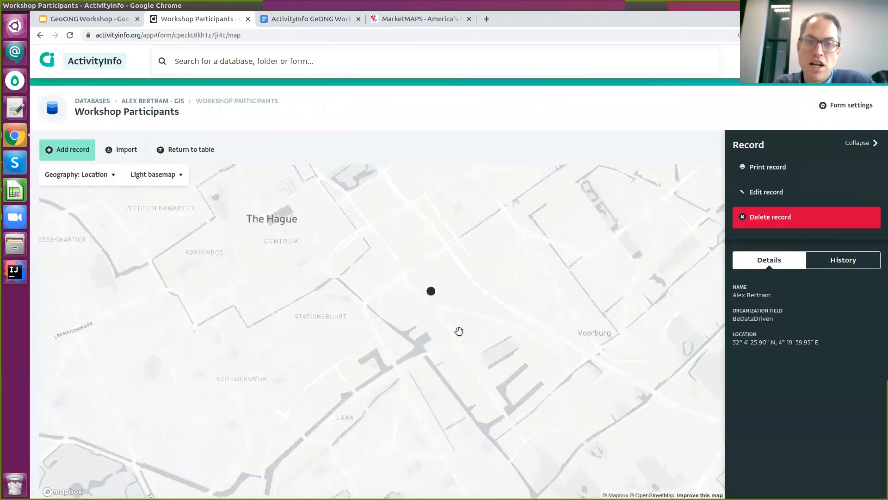
scroll(353, 313, "up", 3)
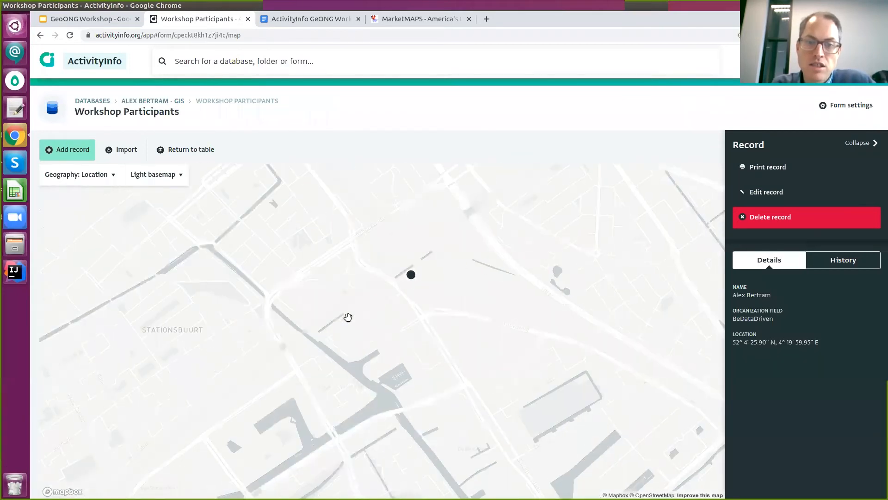
scroll(452, 333, "up", 3)
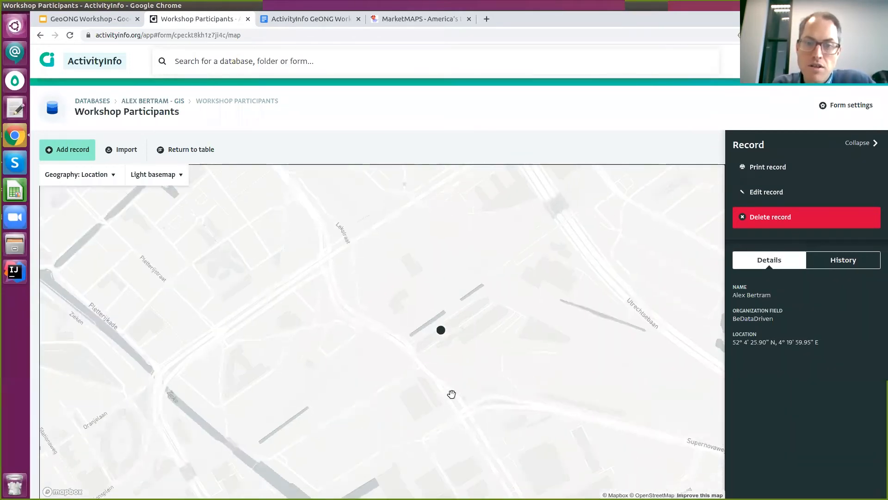
scroll(416, 287, "up", 3)
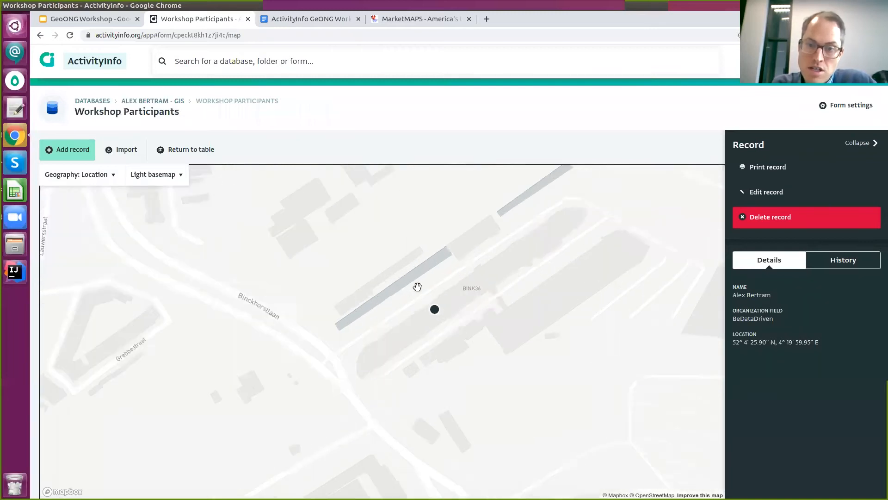
scroll(441, 309, "down", 1)
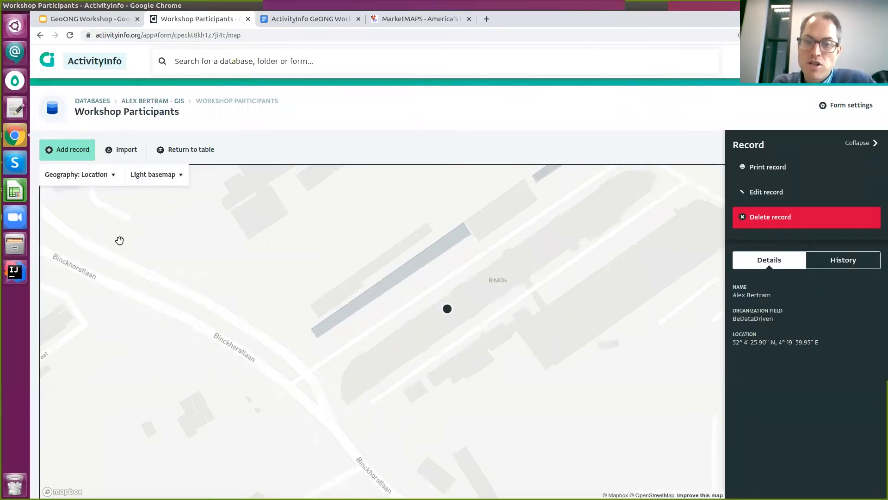
scroll(481, 296, "down", 1)
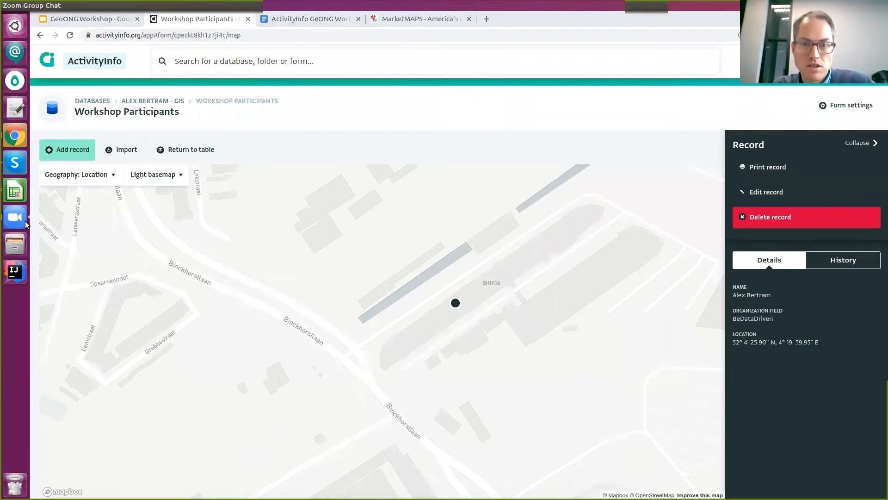
Check the Zoom group chat, then return to the workshop instructions document in Google Docs.
left_click(25, 222)
left_click(301, 278)
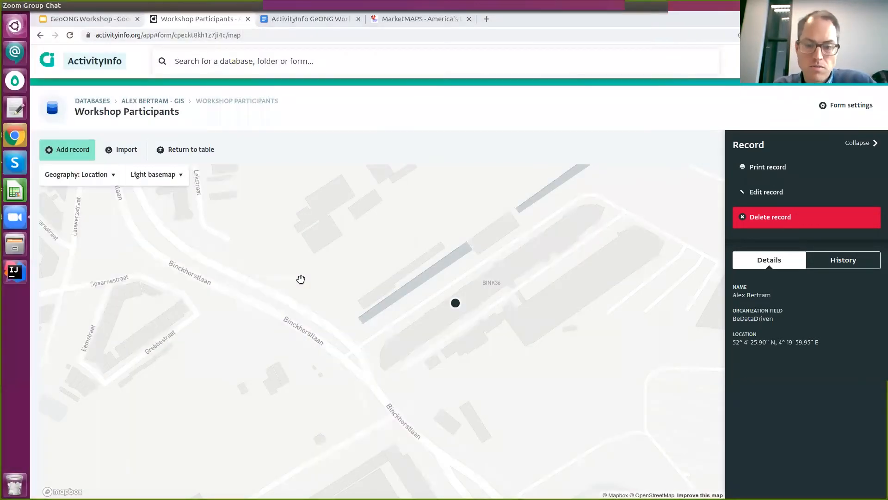
left_click_drag(763, 156, 468, 116)
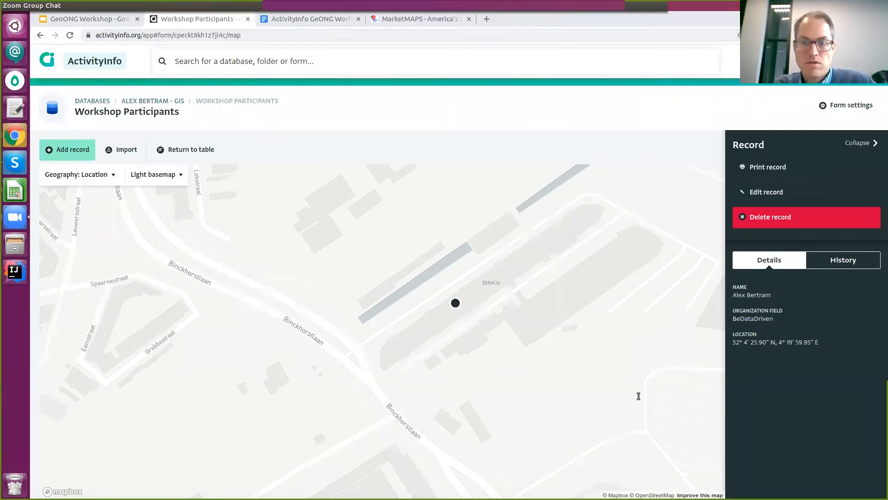
left_click(259, 152)
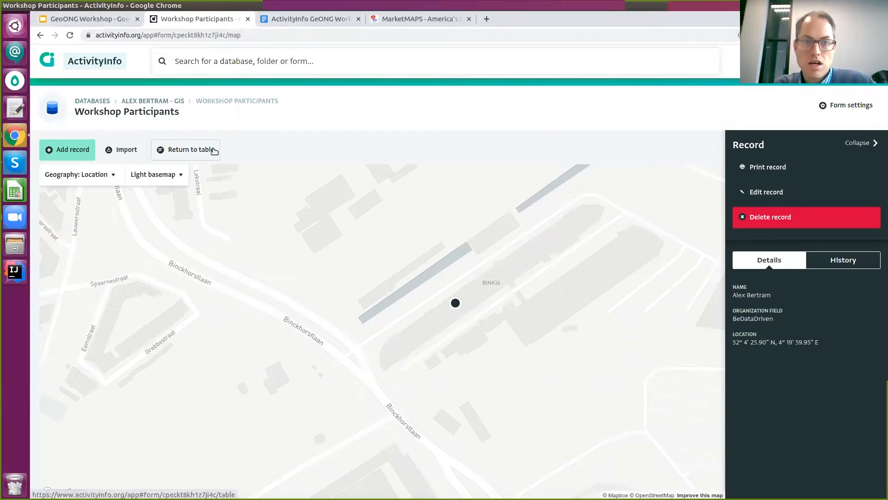
left_click(306, 20)
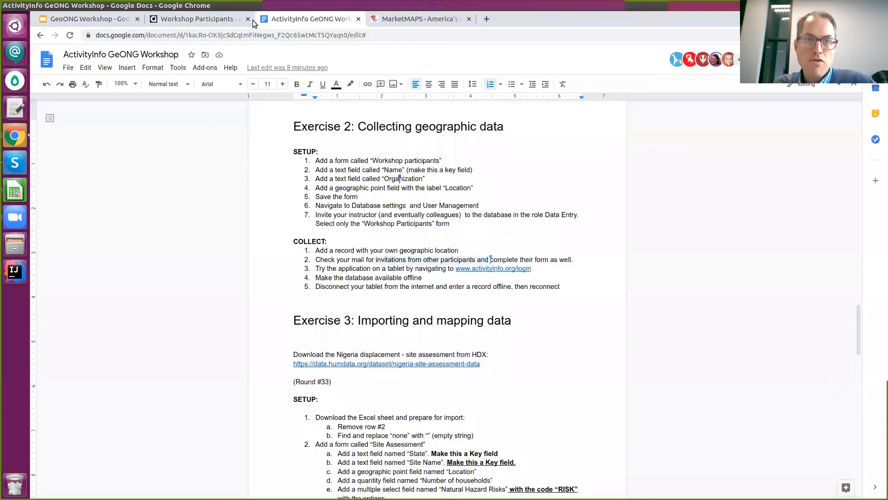
Go back to the Workshop Participants page and up to the GIS database overview.
left_click(204, 19)
left_click(155, 99)
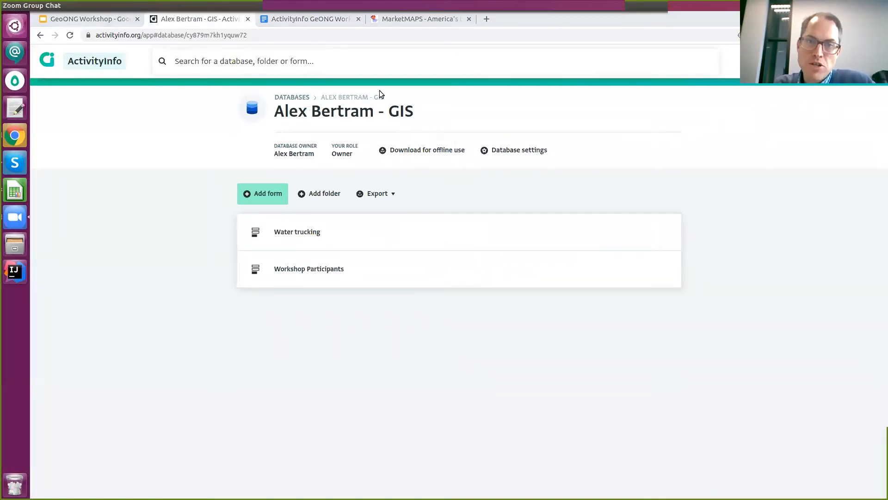
Make the GIS database available offline.
left_click(442, 149)
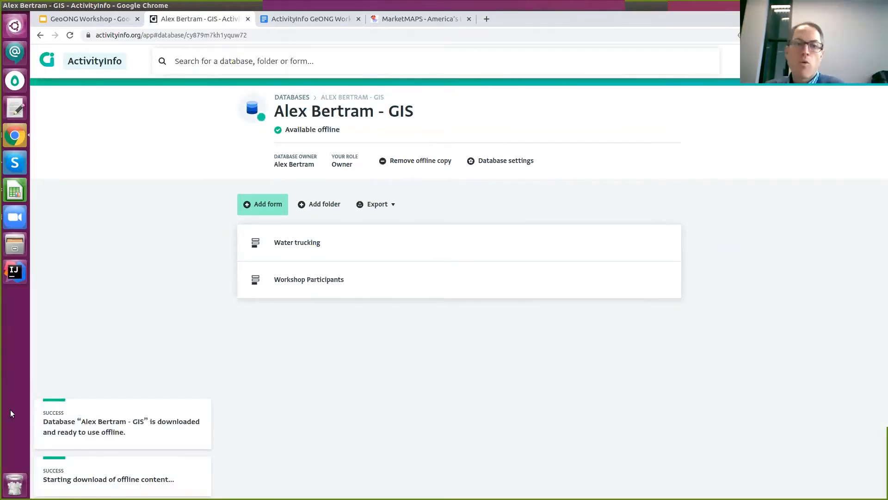
mouse_move(284, 130)
left_mouse_down()
mouse_move(360, 132)
mouse_move(269, 126)
left_mouse_up()
left_click(358, 125)
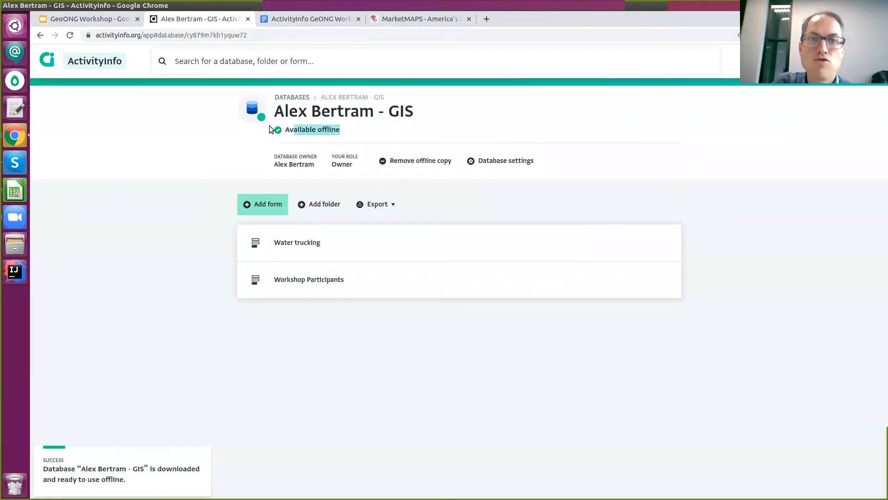
left_click(307, 130)
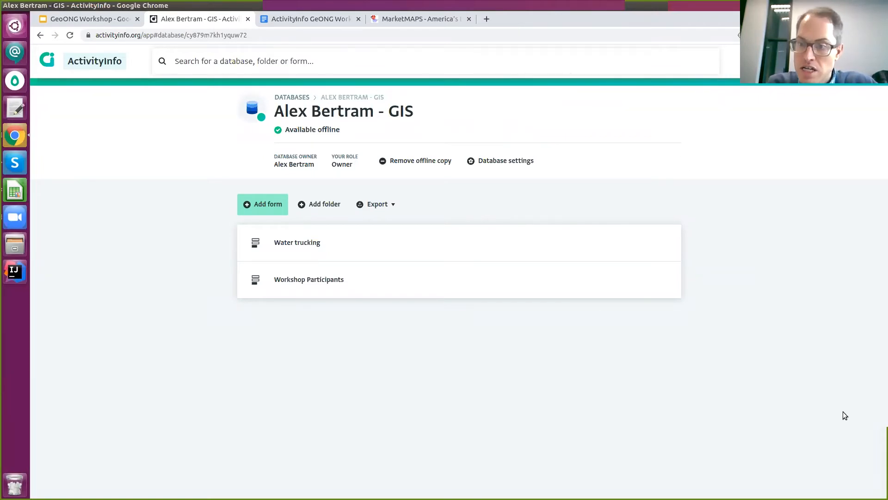
Check the Zoom chat, then open the Water trucking form and go back to the database.
left_click(826, 395)
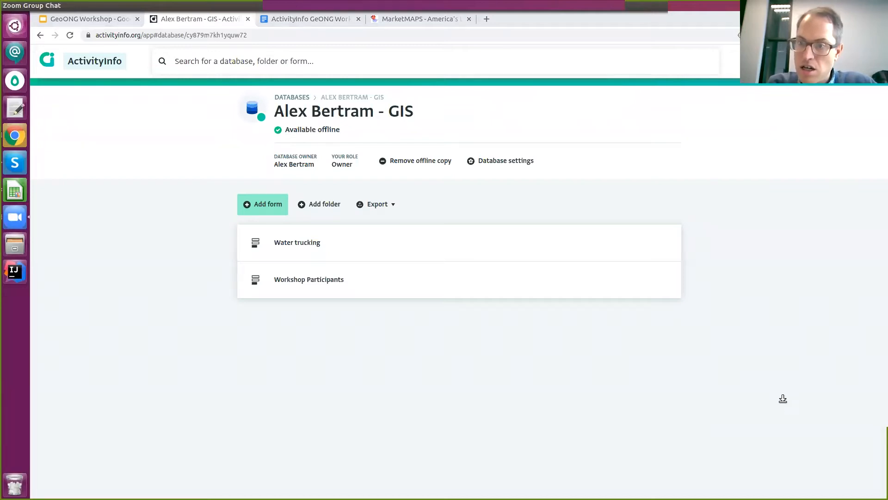
left_click(426, 211)
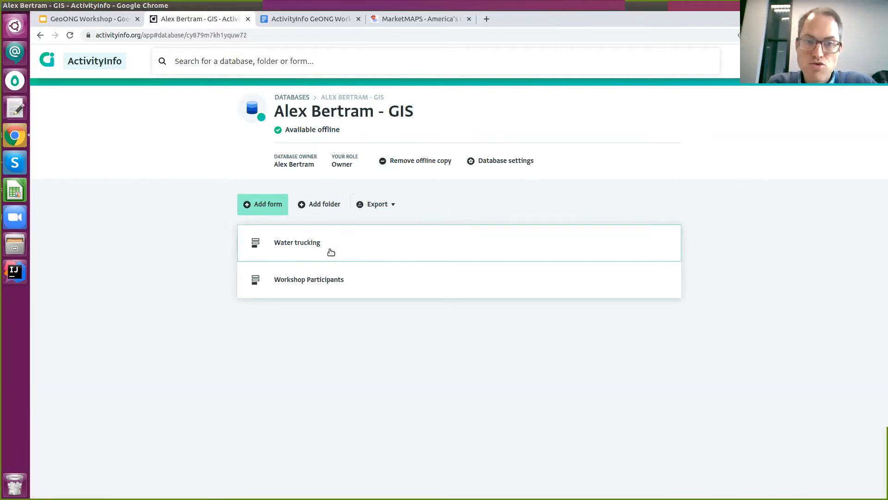
left_click(315, 256)
key("alt+Left")
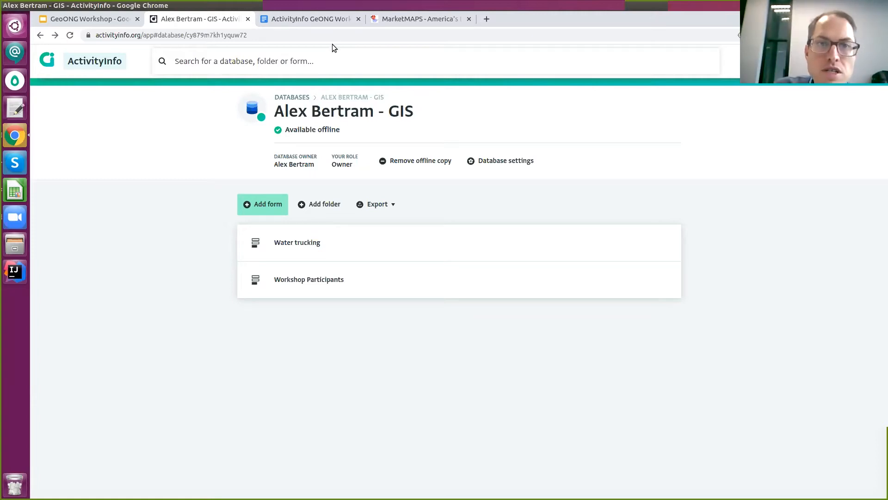
Bring up the workshop guide at Exercise 1's setup steps.
left_click(320, 23)
scroll(337, 245, "up", 5)
scroll(337, 245, "up", 15)
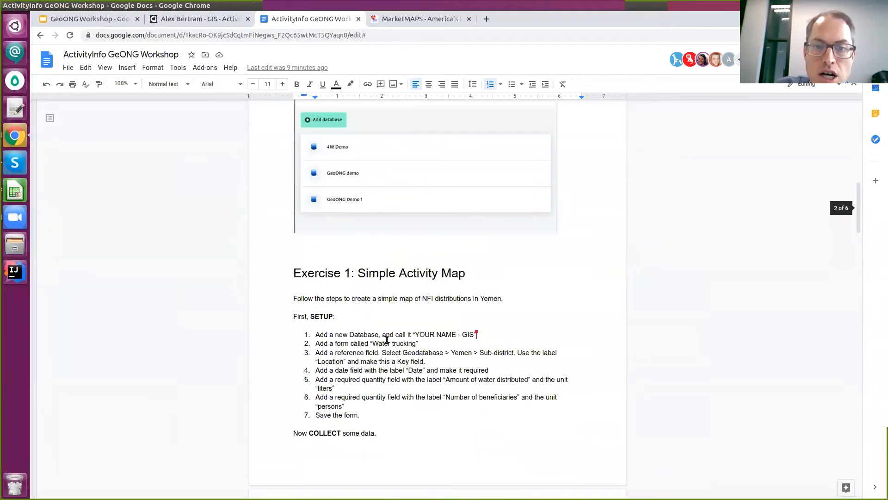
Read through Exercise 1's COLLECT records and ANALYZE steps, then return to the GIS database tab.
left_click(361, 334)
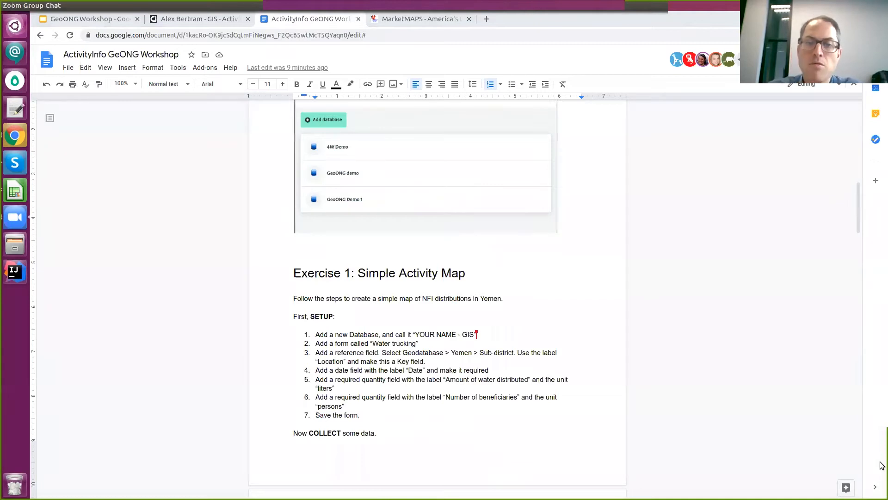
left_click(513, 336)
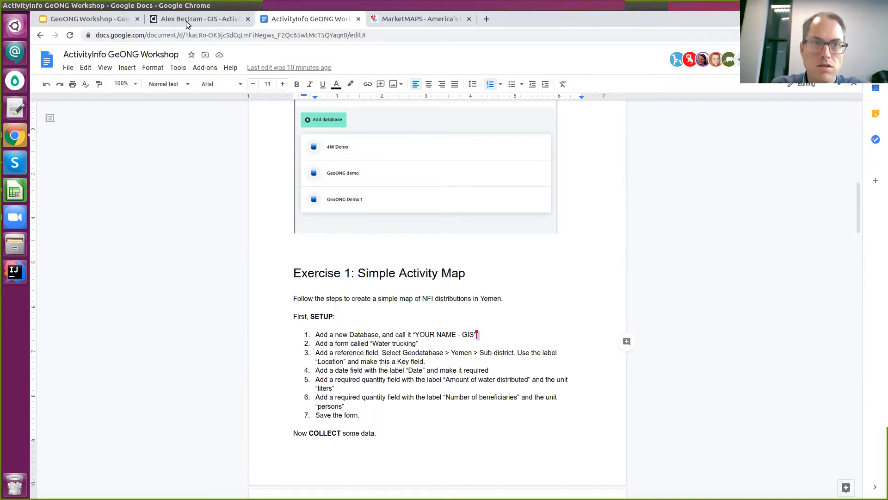
scroll(523, 365, "down", 5)
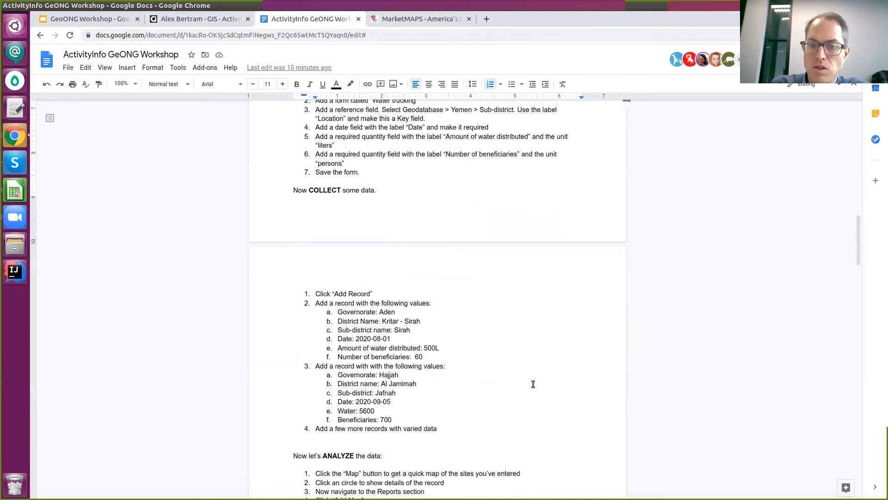
scroll(533, 383, "down", 3)
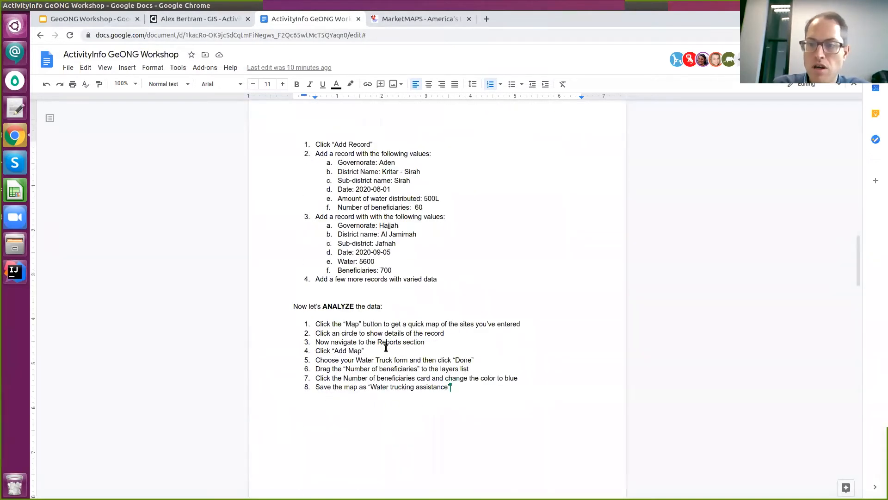
scroll(406, 232, "down", 3)
scroll(402, 266, "down", 2)
scroll(411, 262, "up", 2)
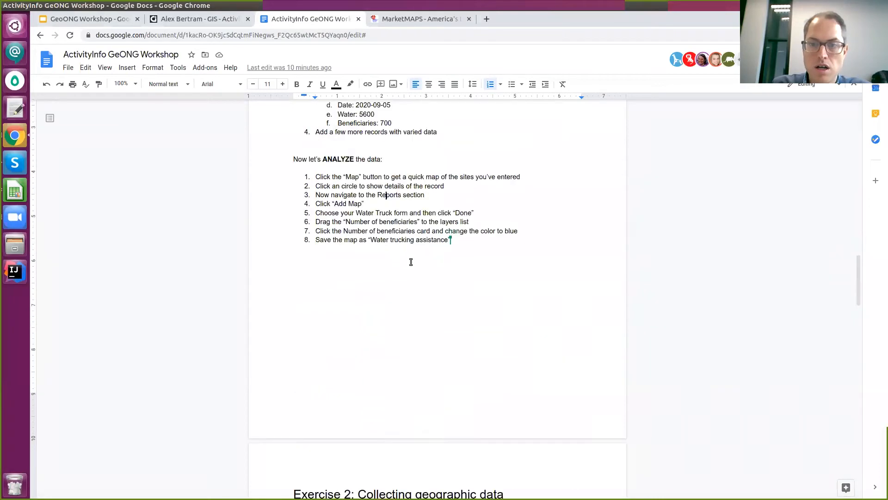
scroll(422, 119, "up", 3)
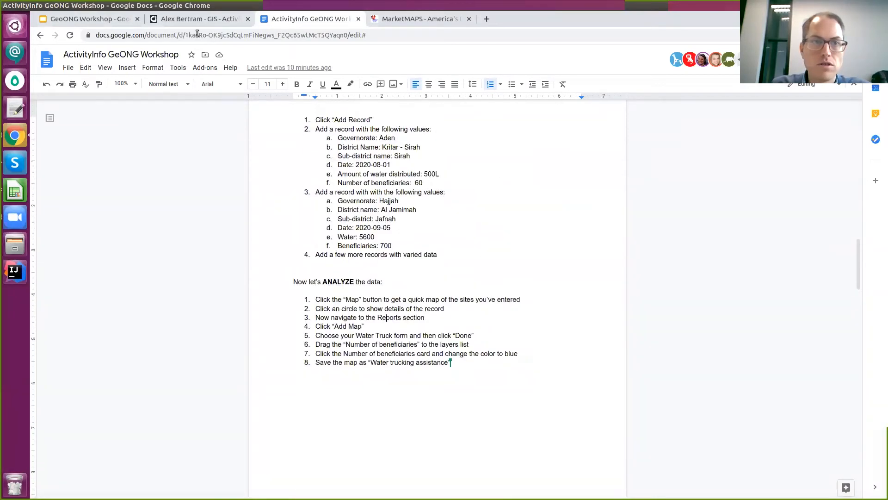
left_click(200, 20)
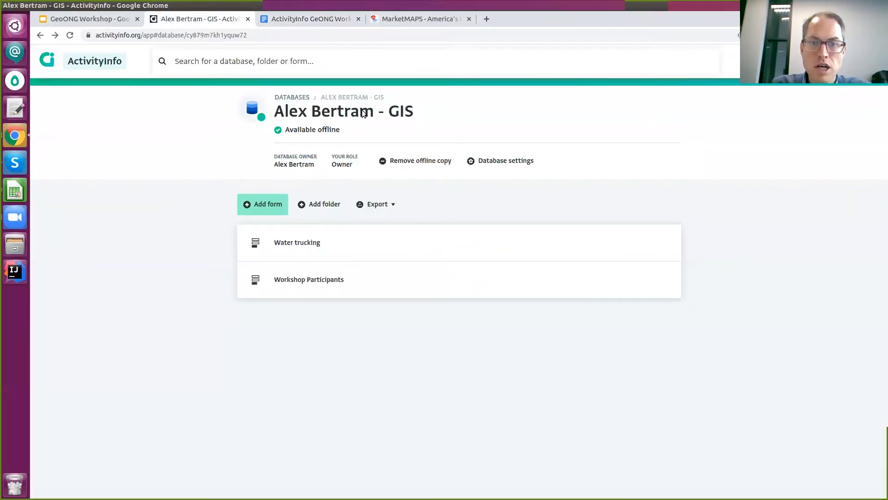
left_click(326, 245)
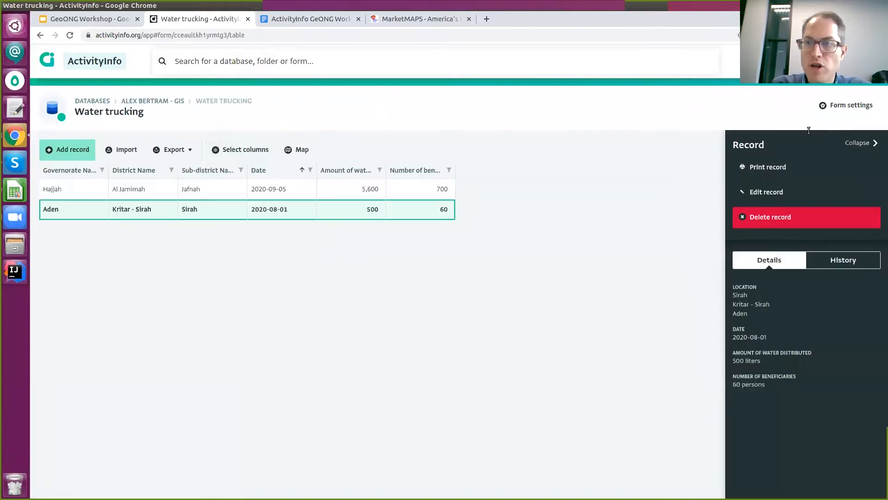
left_click(843, 106)
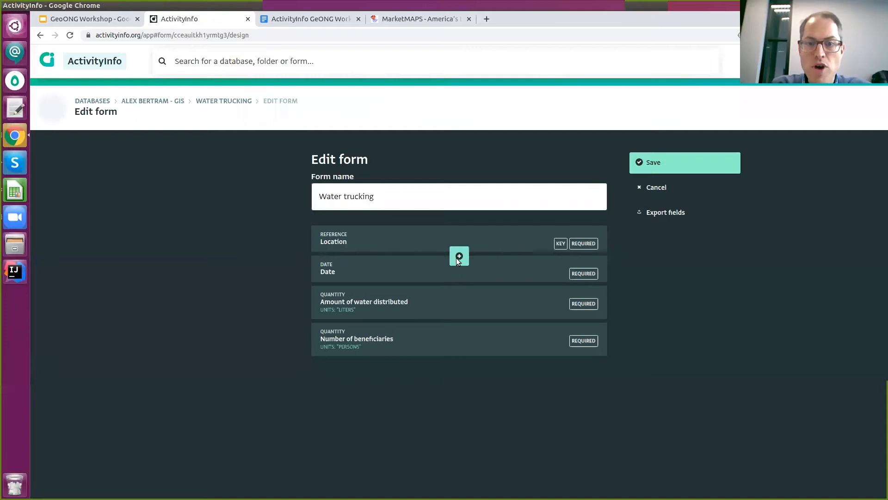
left_click(458, 257)
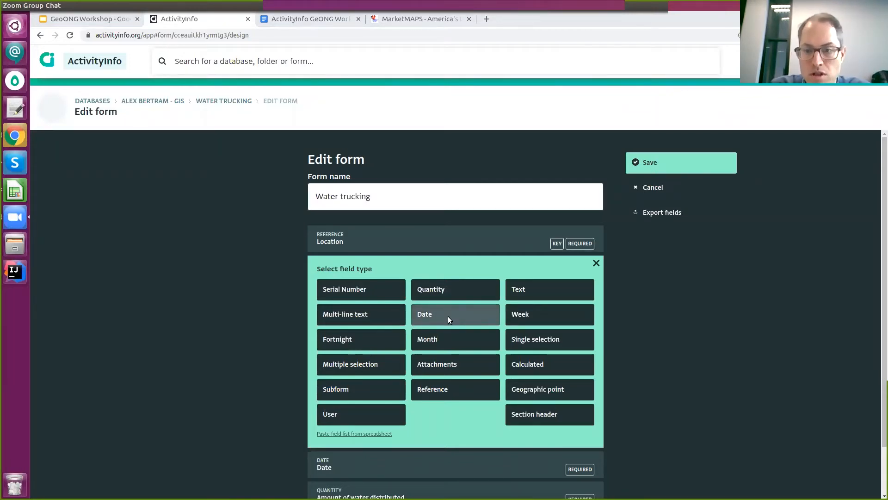
left_click(433, 313)
left_click(410, 294)
type("Date of activity")
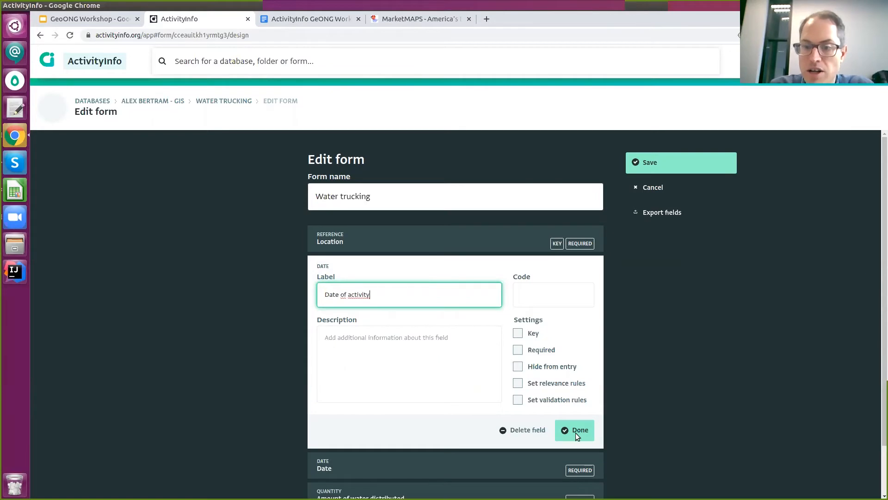
left_click(536, 431)
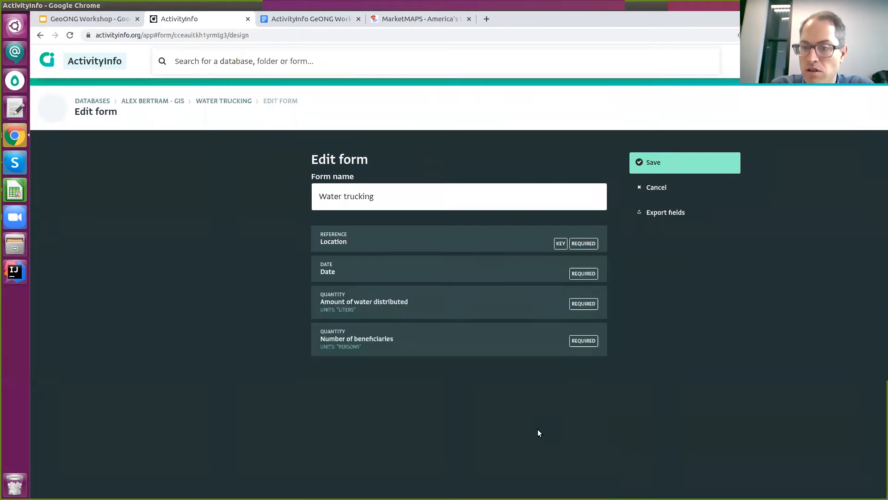
left_click(460, 285)
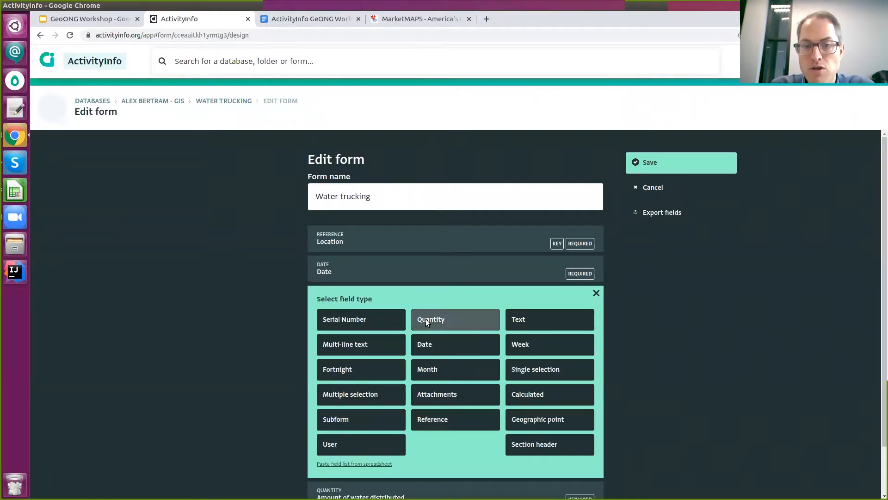
left_click(445, 318)
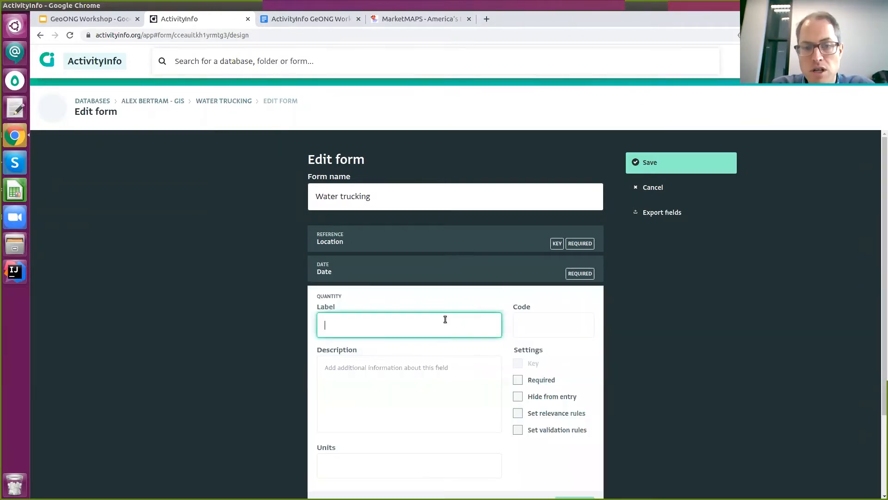
scroll(444, 305, "down", 2)
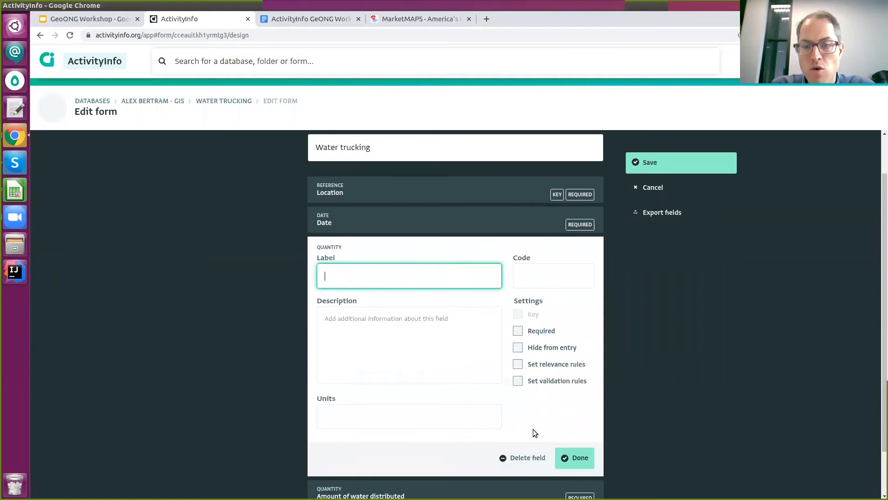
left_click(545, 452)
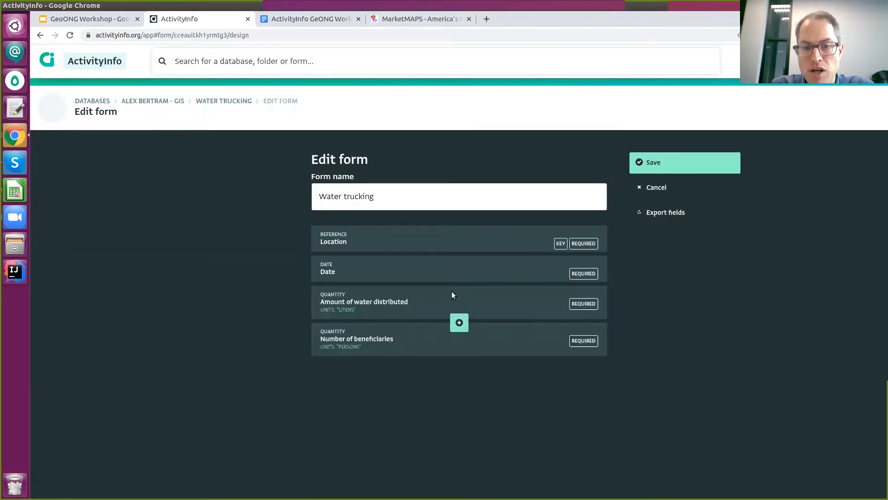
left_click(459, 287)
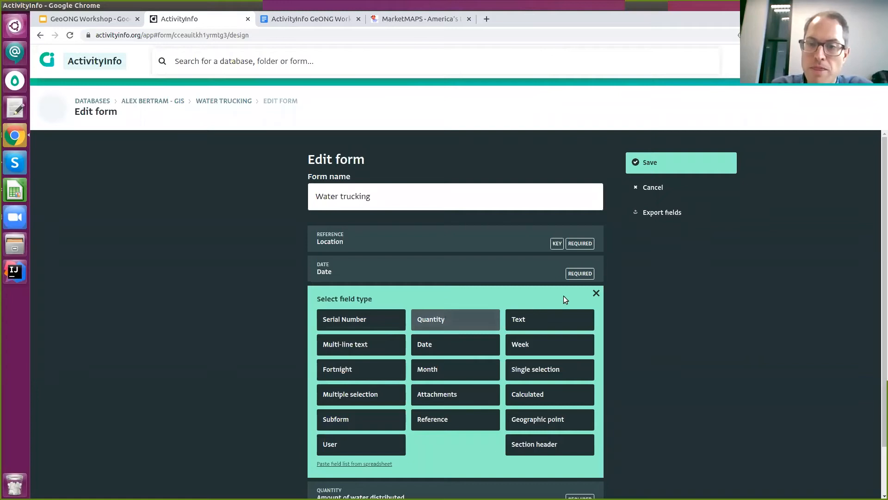
left_click(596, 293)
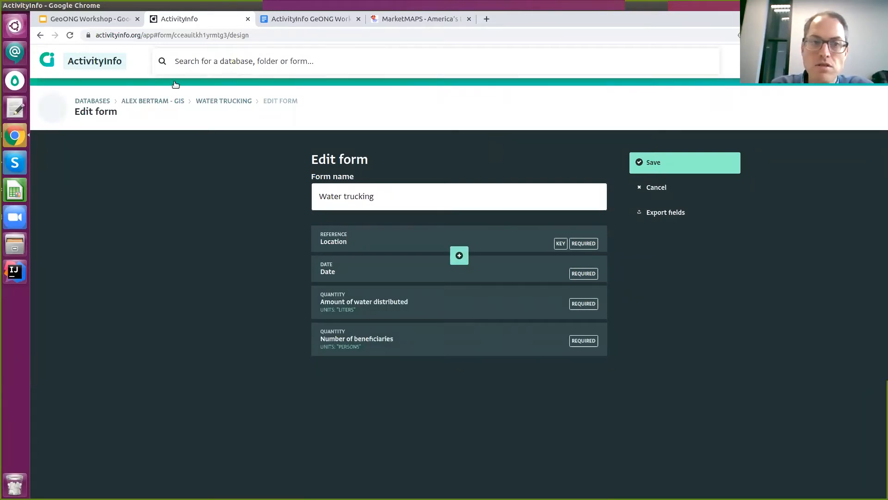
left_click(218, 101)
left_click(496, 100)
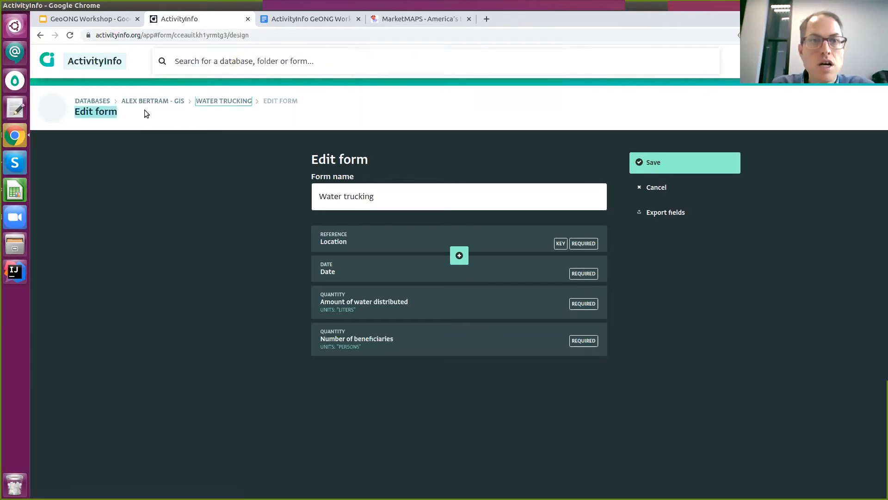
right_click(196, 22)
left_click(169, 100)
left_click(171, 101)
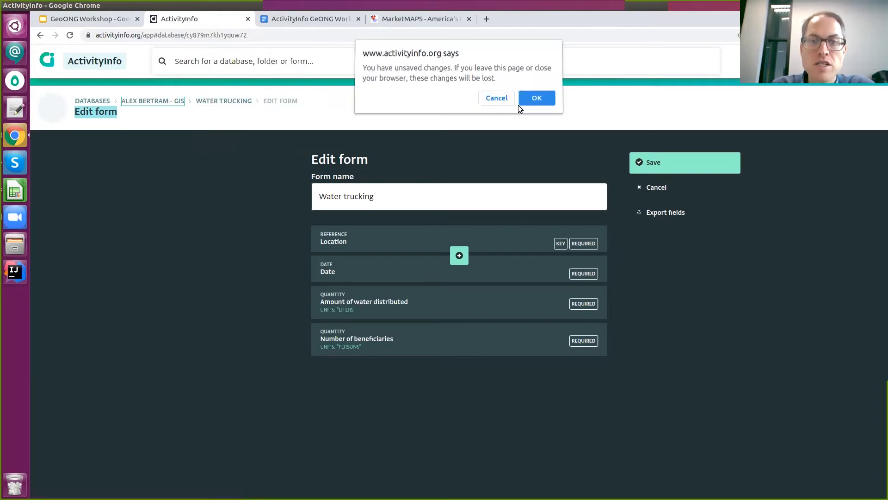
left_click(521, 103)
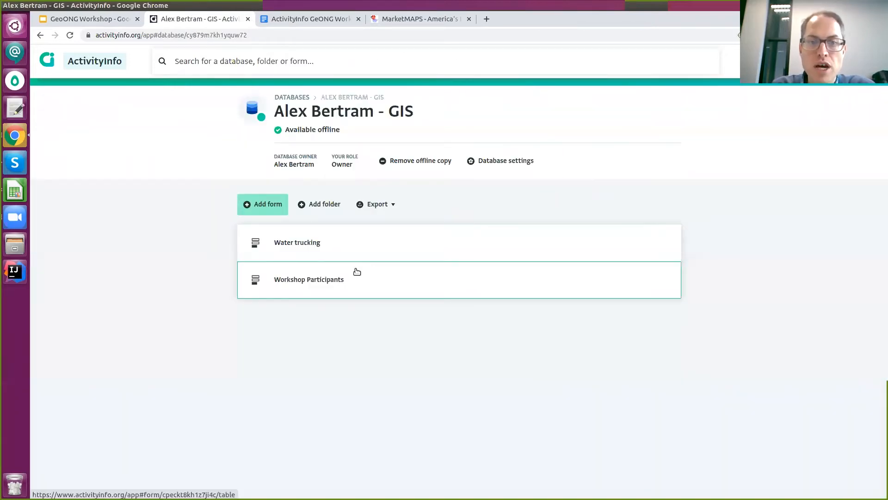
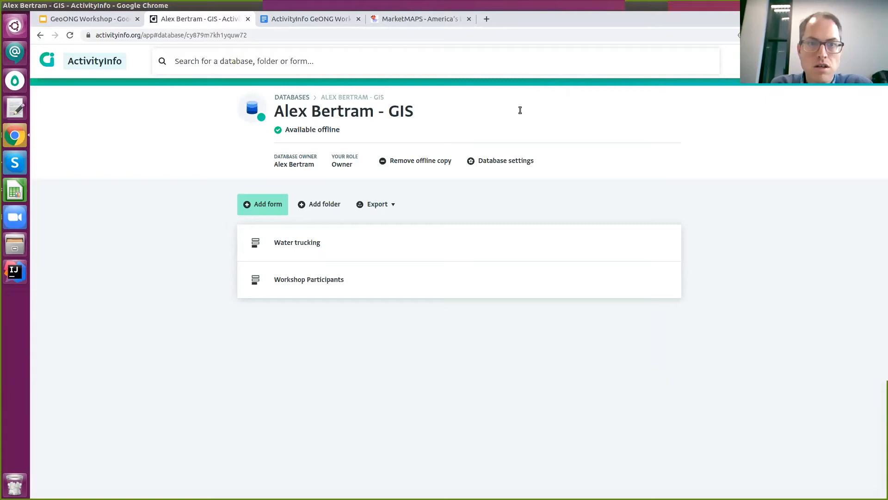
Review the offline data collection steps in the workshop guide, then return to the GIS database.
left_click(336, 21)
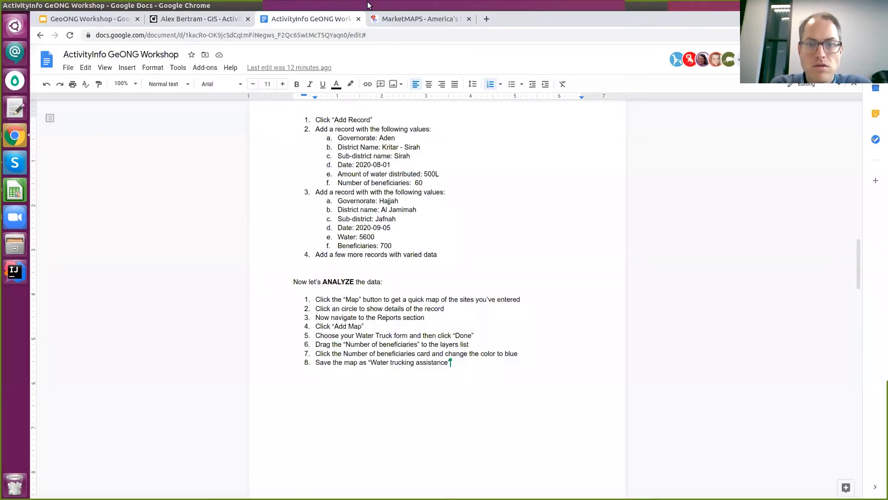
scroll(393, 317, "down", 3)
scroll(515, 286, "down", 5)
scroll(514, 286, "down", 3)
scroll(515, 285, "up", 10)
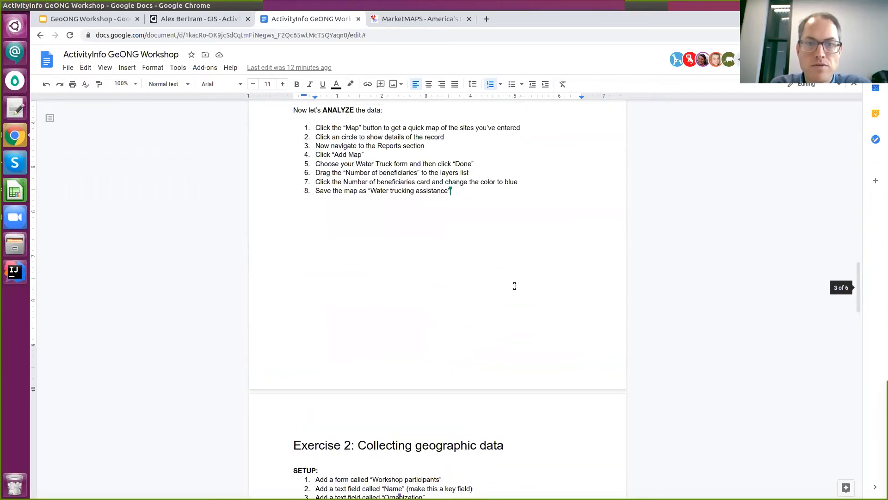
scroll(511, 290, "down", 2)
scroll(510, 291, "up", 3)
scroll(509, 292, "down", 2)
scroll(509, 293, "down", 14)
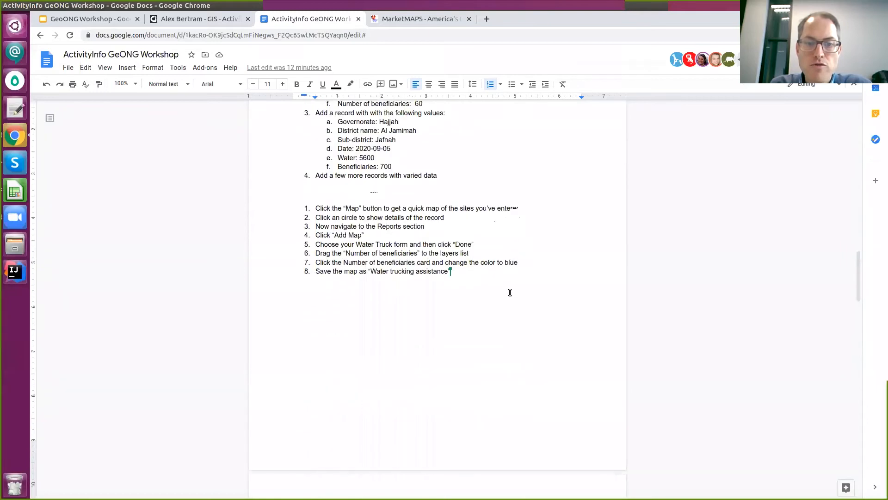
left_click_drag(353, 256, 438, 268)
left_click(400, 271)
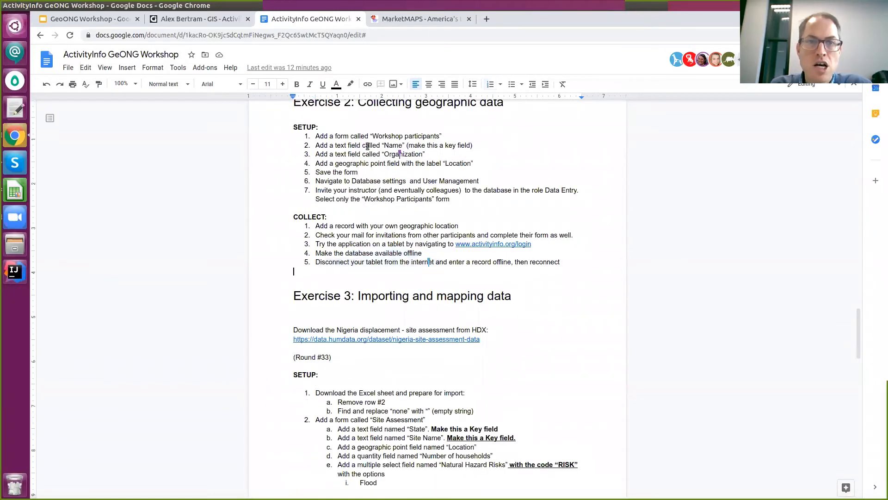
left_click(227, 24)
right_click(203, 21)
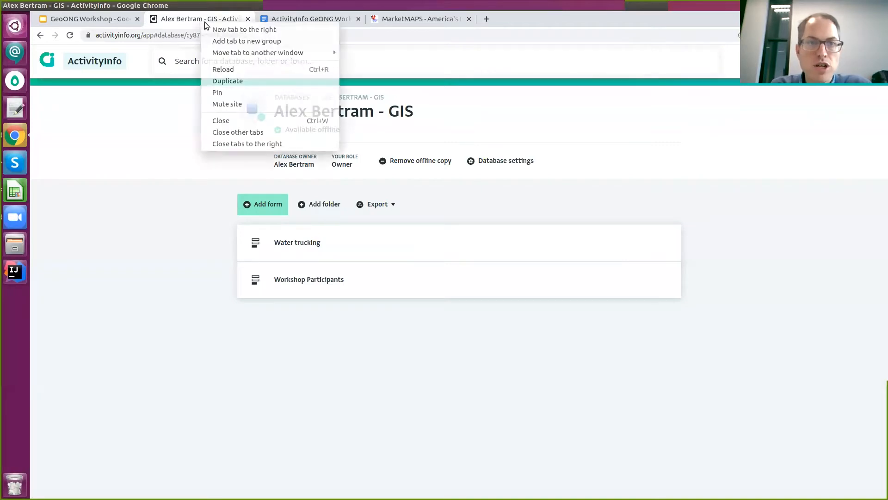
left_click(239, 79)
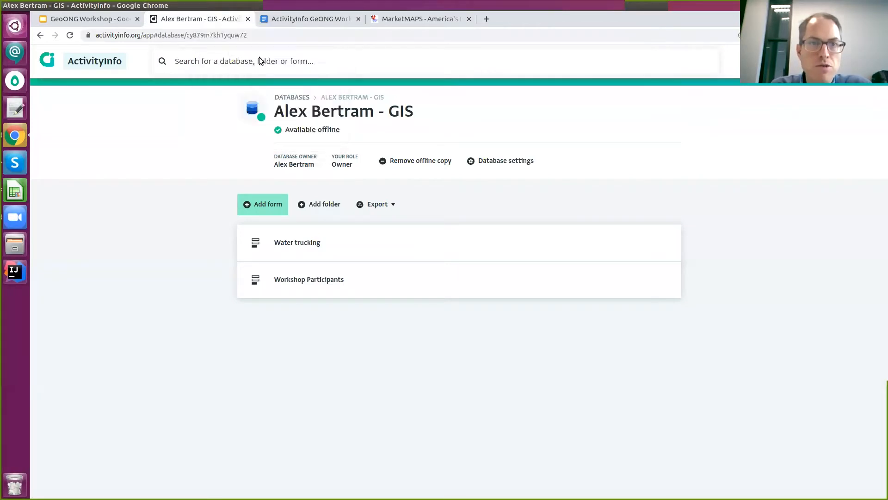
type("ww")
key("Escape")
type("www.activityinfo.org/")
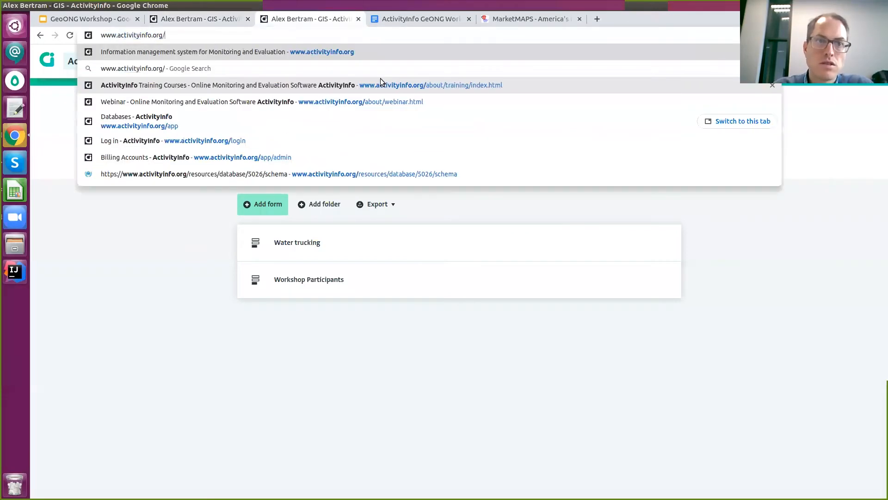
type("login?switch=")
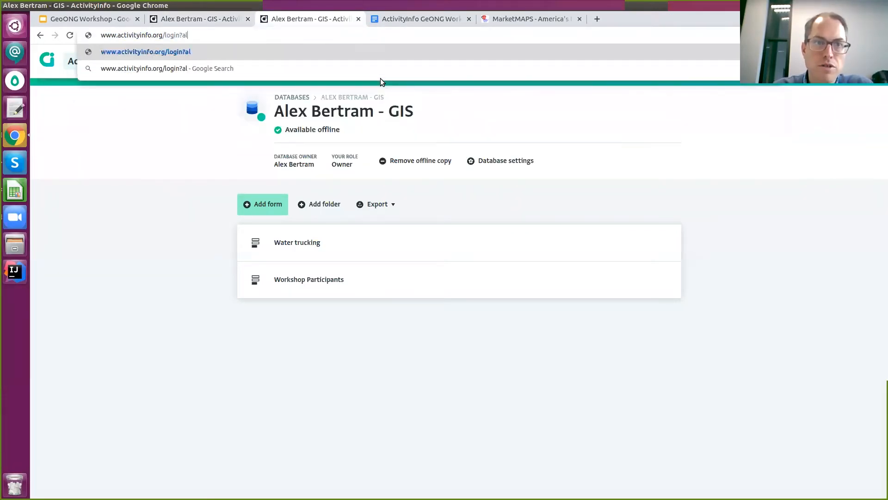
type("tre")
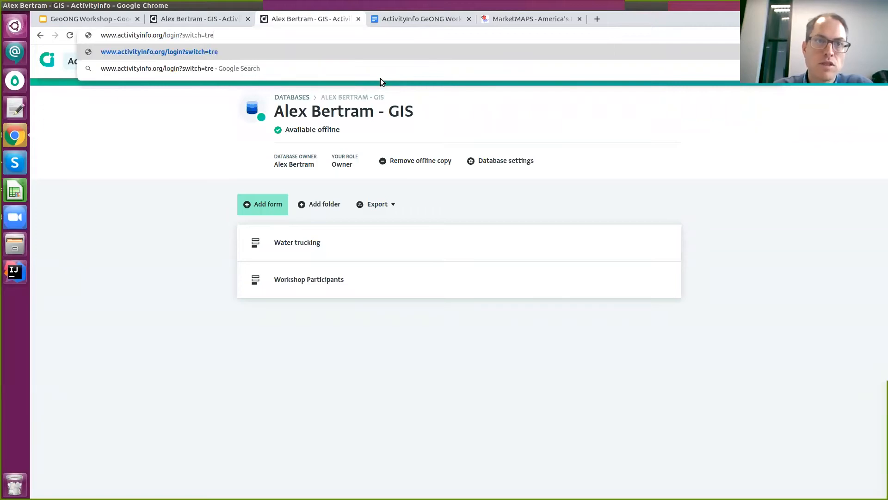
key("Return")
key("BackSpace")
type("ue")
key("Return")
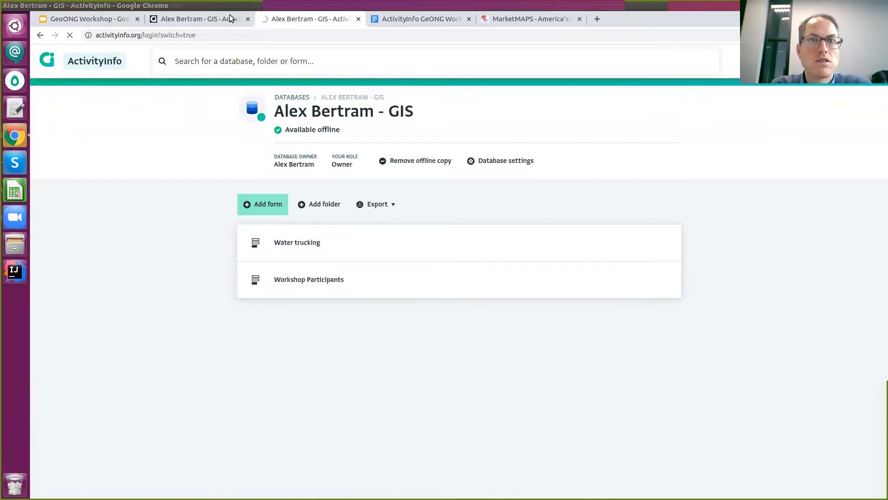
Sign in with the other account's email and search its Databases list for 'gis'.
triple_click(391, 178)
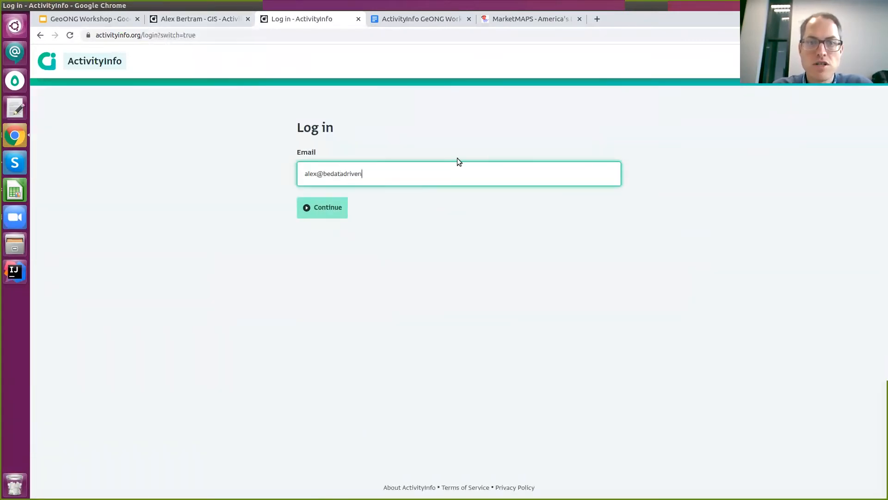
key("Return")
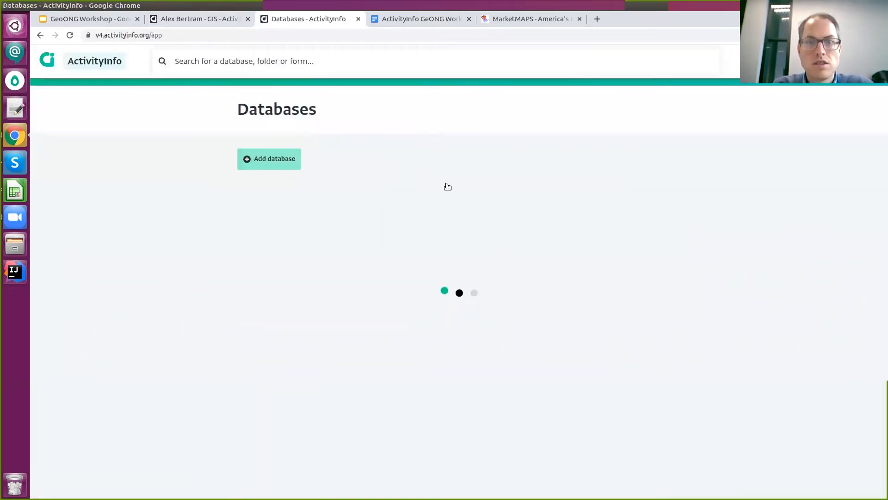
key("ctrl+f")
type("gis")
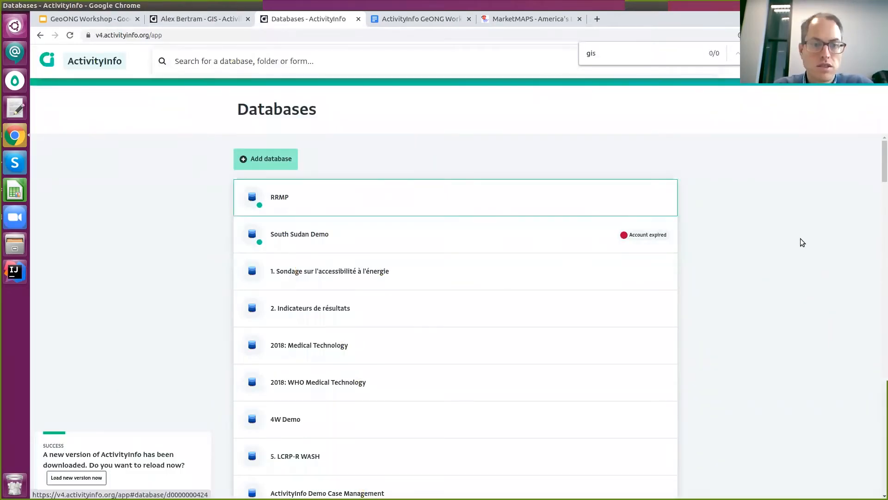
left_click(77, 478)
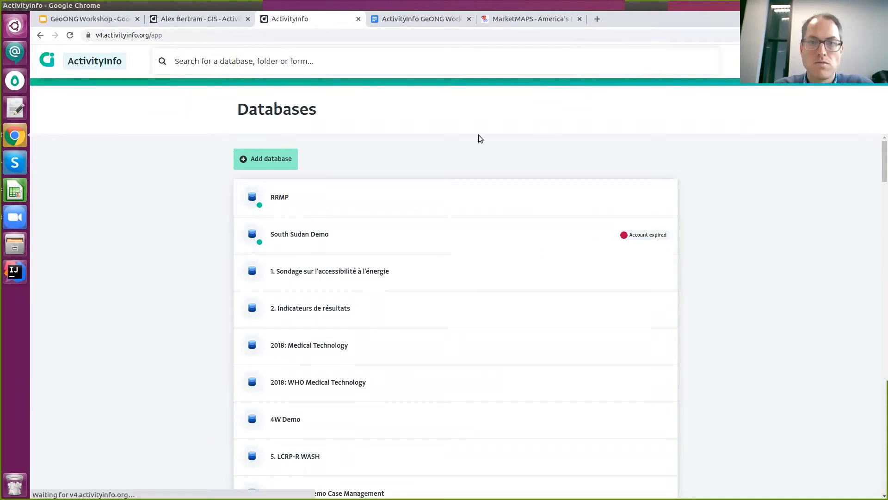
key("ctrl+f")
type("gis")
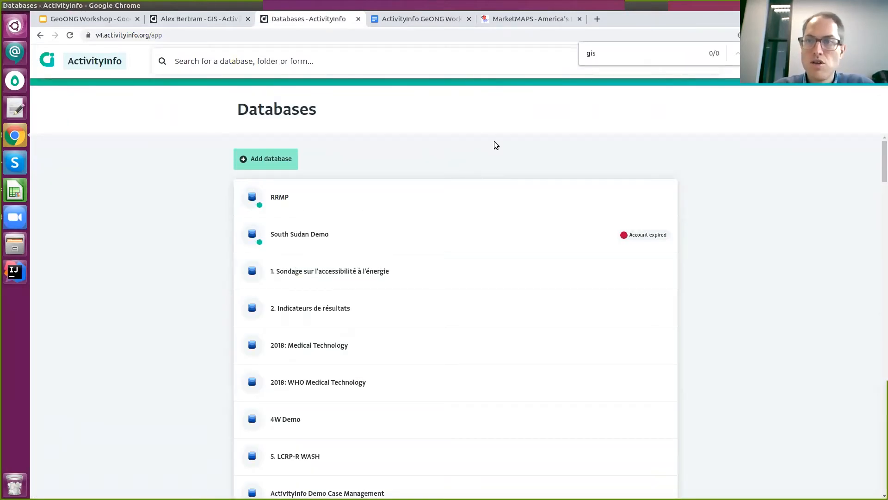
scroll(494, 141, "down", 2)
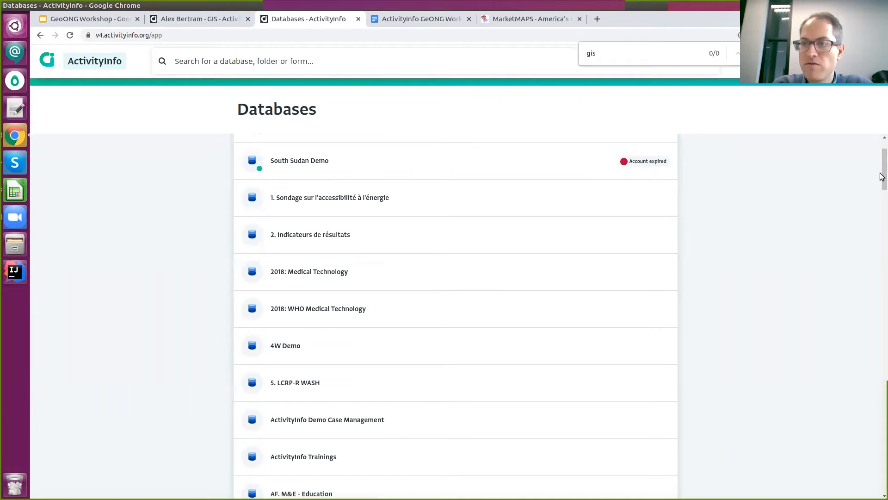
scroll(882, 176, "down", 2)
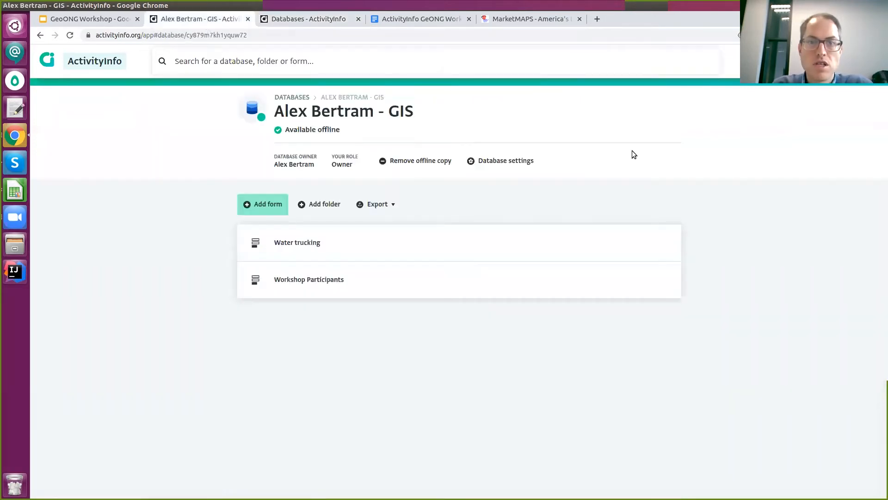
left_click(506, 160)
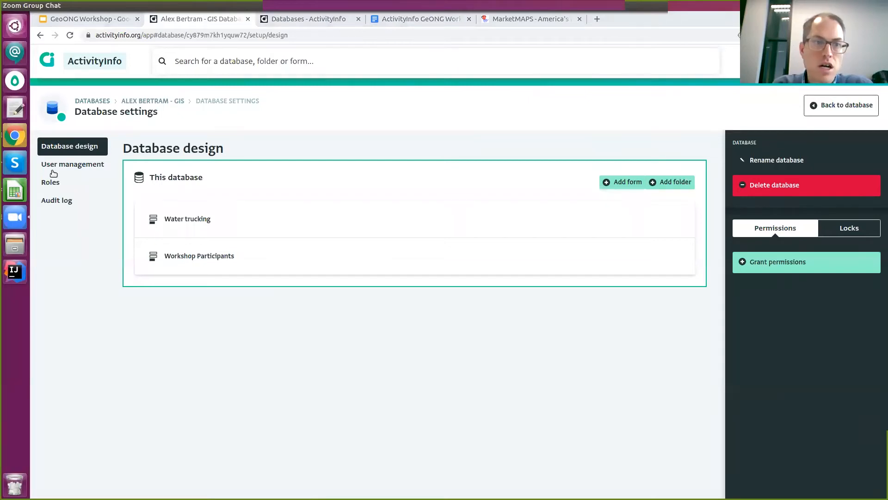
left_click(78, 169)
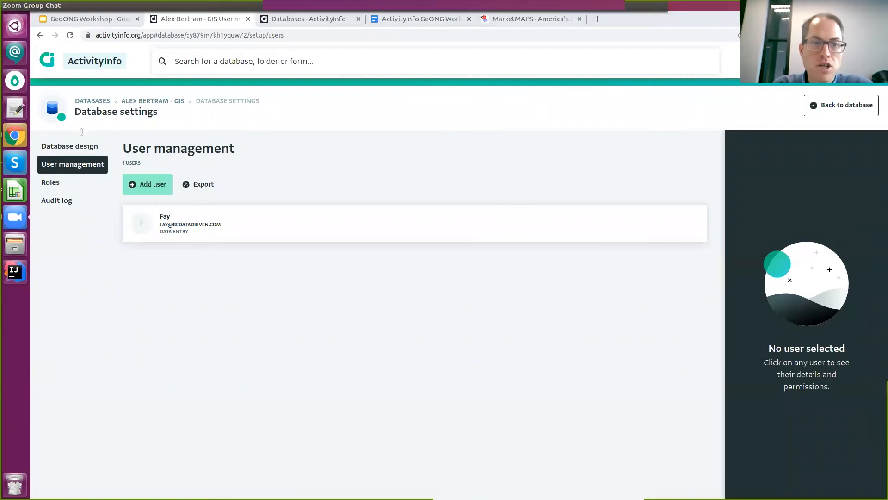
left_click(148, 184)
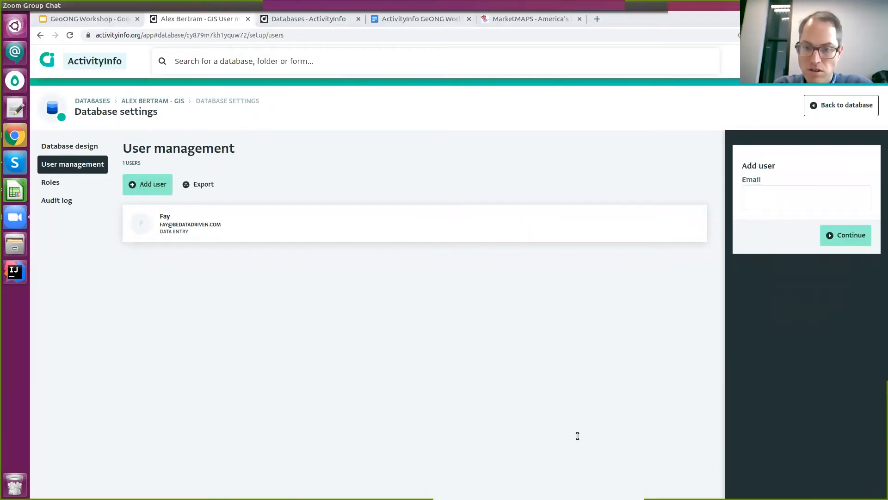
left_click(773, 202)
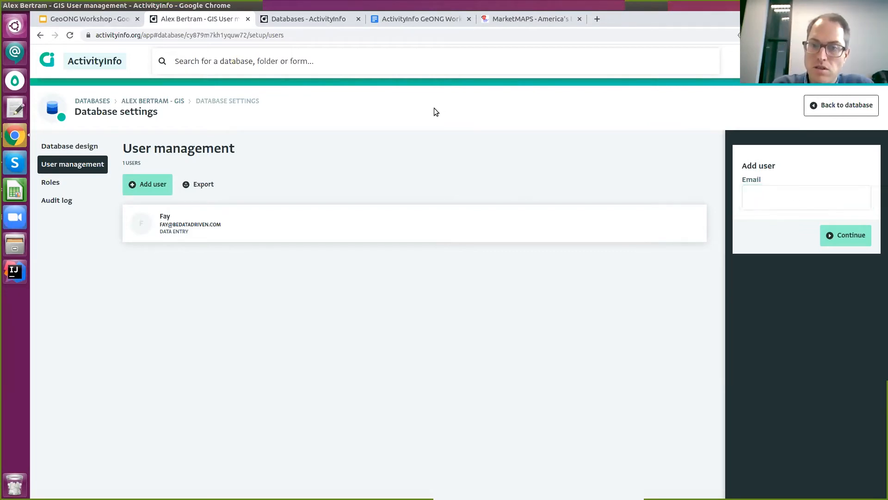
left_click_drag(434, 108, 710, 170)
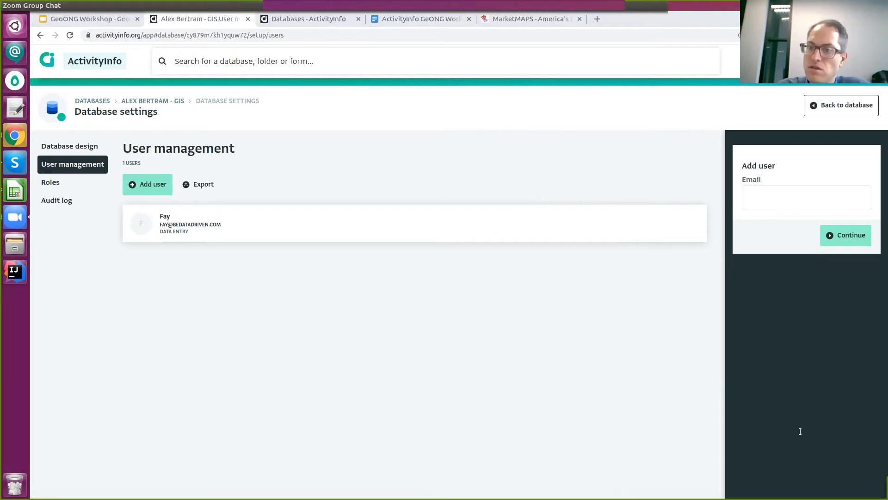
left_click(428, 351)
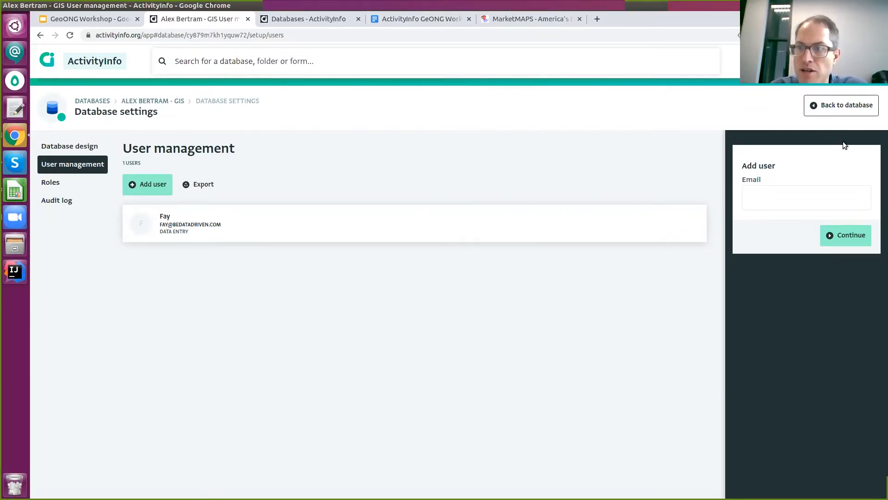
left_click(845, 156)
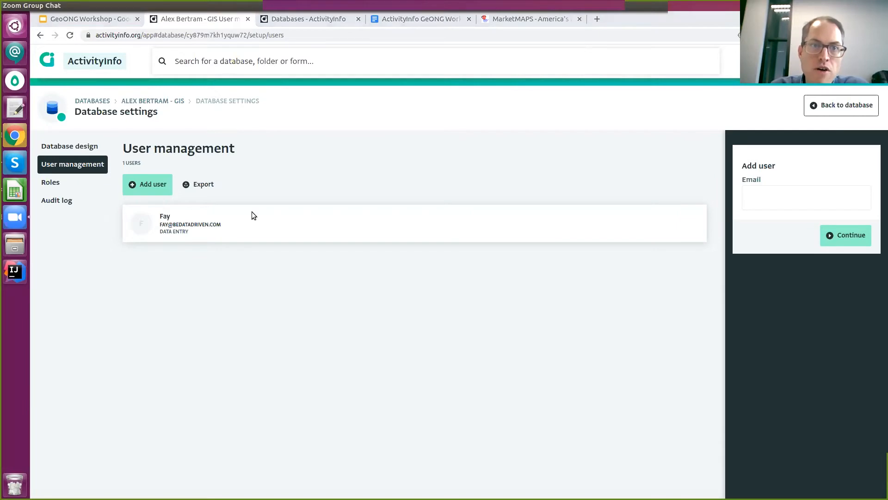
left_click(153, 102)
left_click(154, 104)
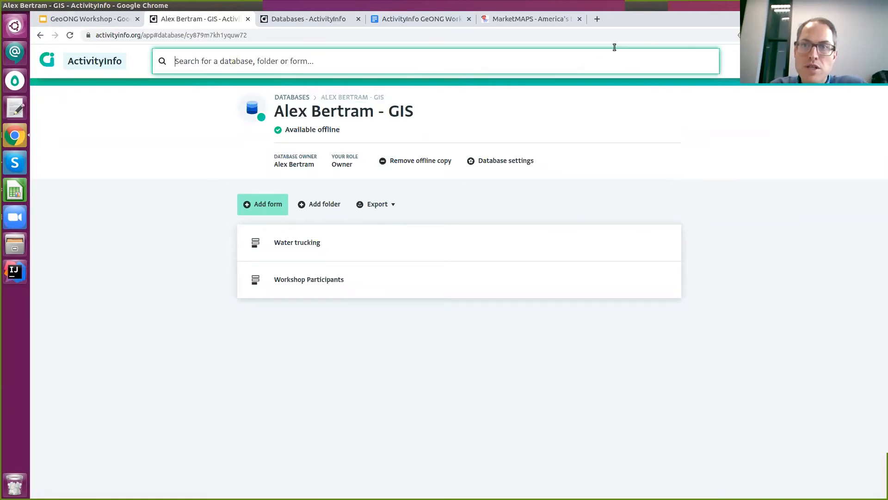
Open the data.humdata.org link from Exercise 3 of the workshop document in a new tab.
left_click(670, 41)
left_click(464, 20)
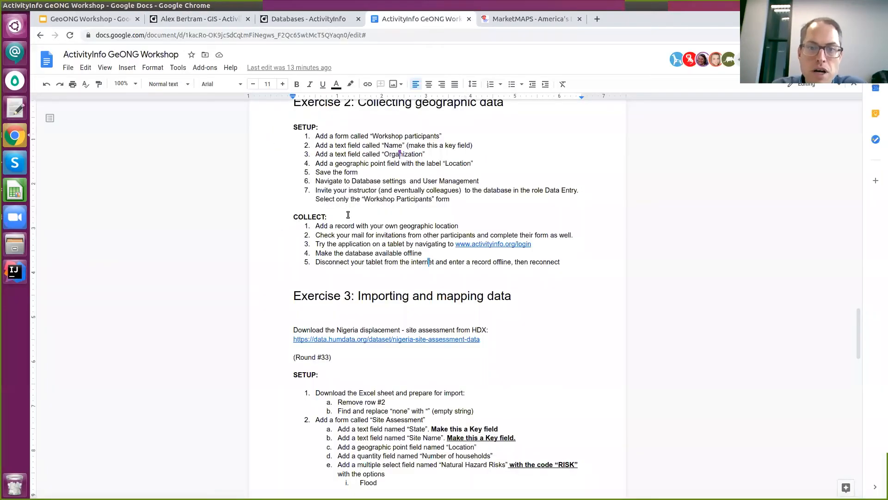
scroll(546, 236, "down", 11)
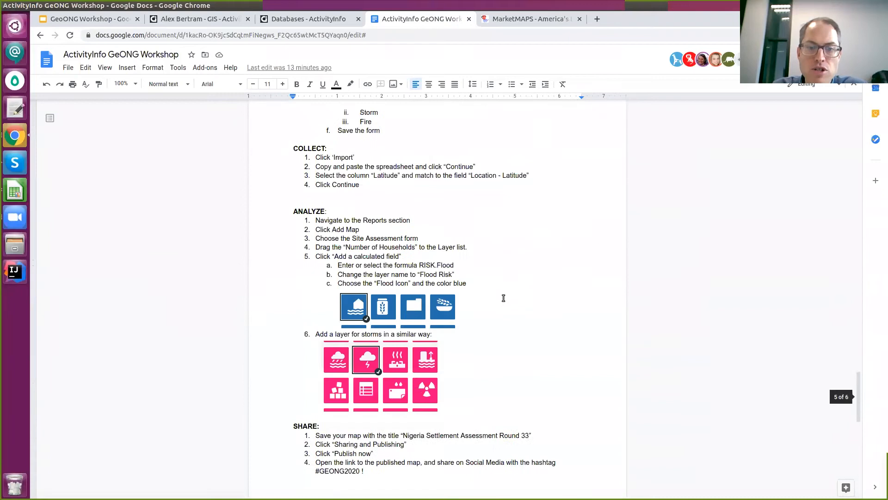
scroll(509, 273, "up", 8)
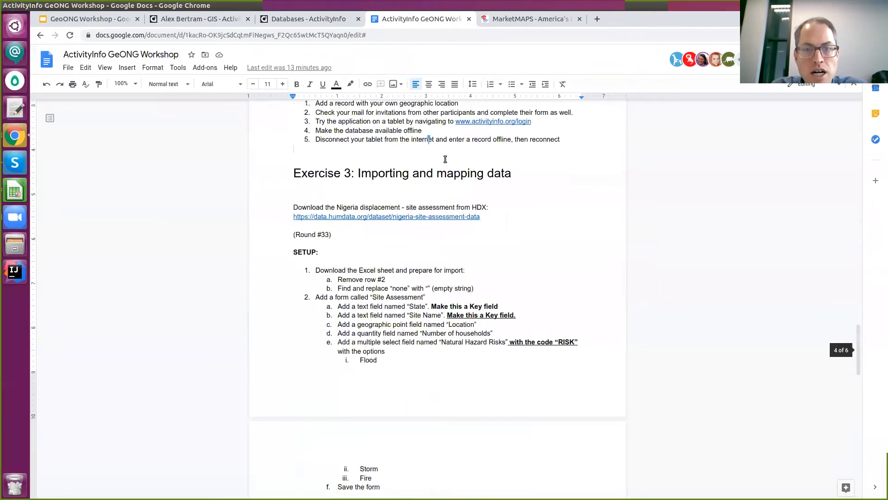
left_click(386, 216)
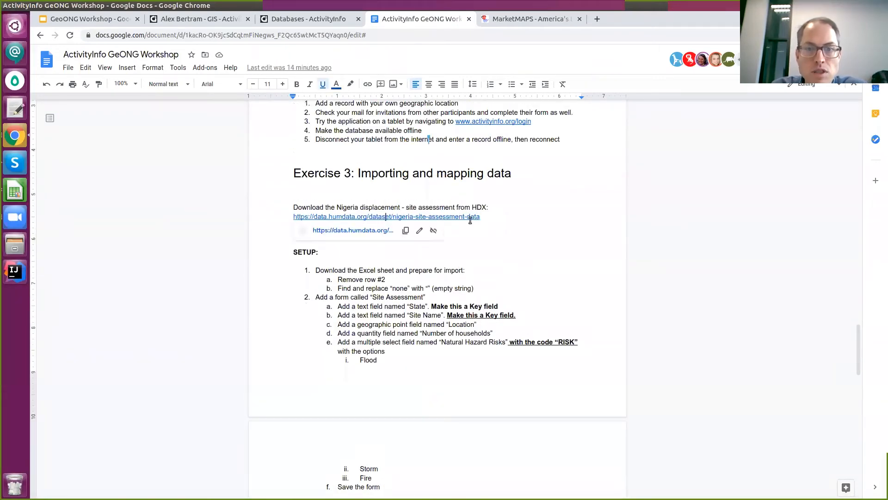
left_click(356, 236)
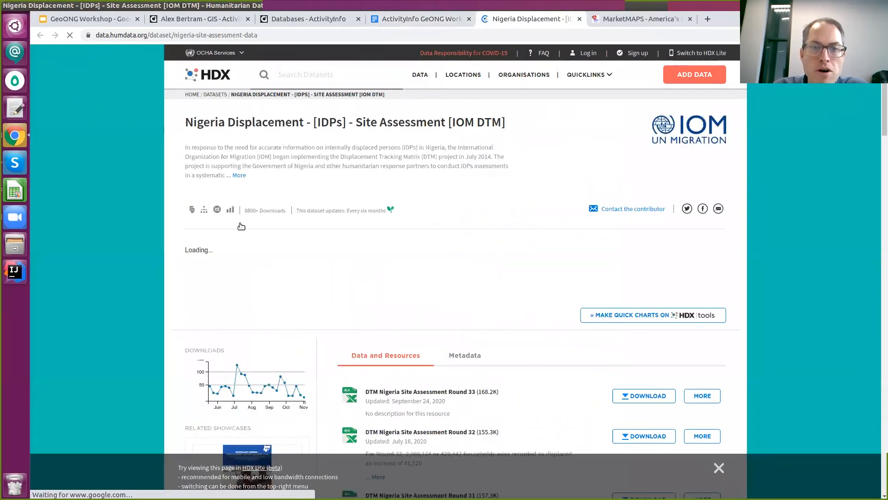
Scroll the Nigeria Displacement page down to the resources list starting at Round 33.
scroll(339, 240, "down", 3)
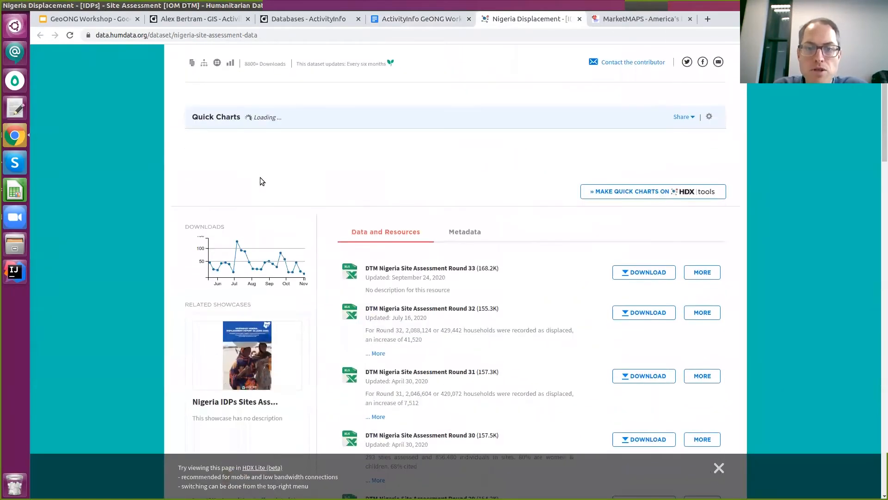
scroll(604, 279, "down", 4)
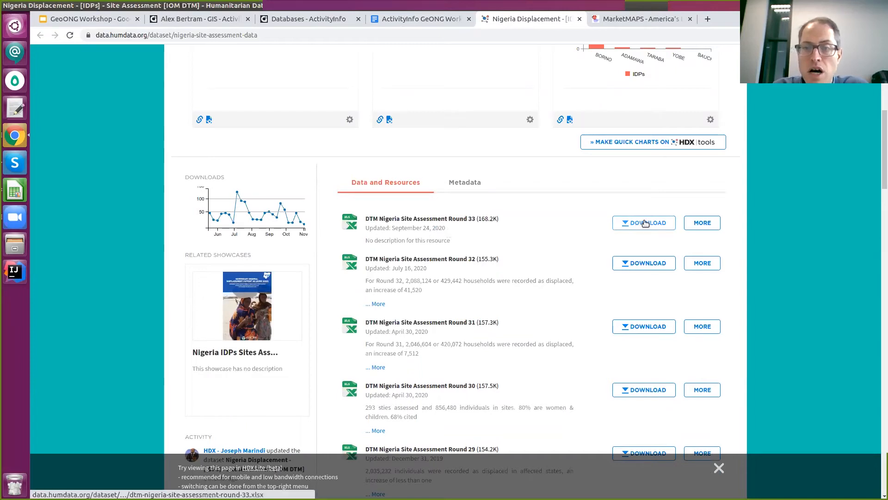
left_click(18, 190)
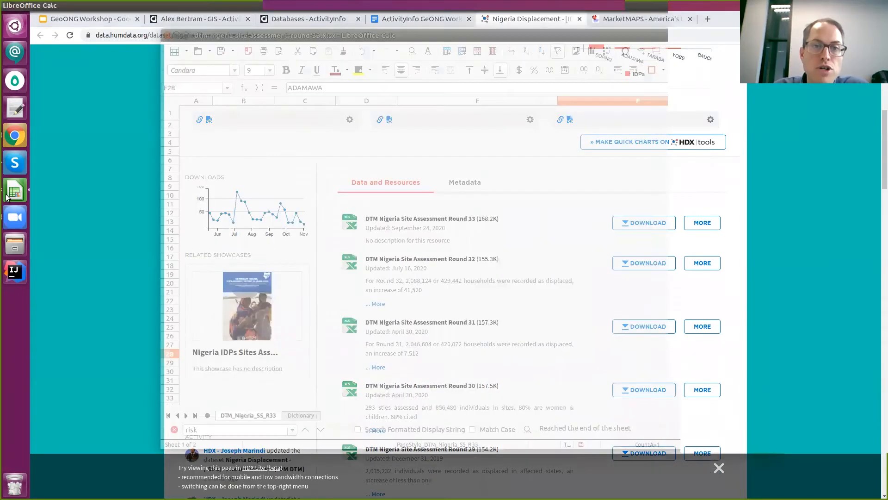
left_click(567, 171)
left_click(616, 213)
left_click(588, 143)
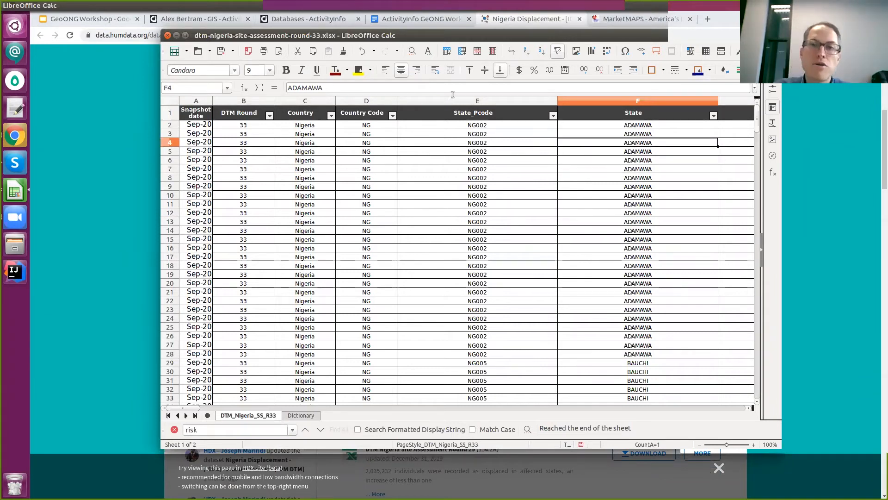
left_click_drag(693, 36, 601, 58)
left_click(820, 90)
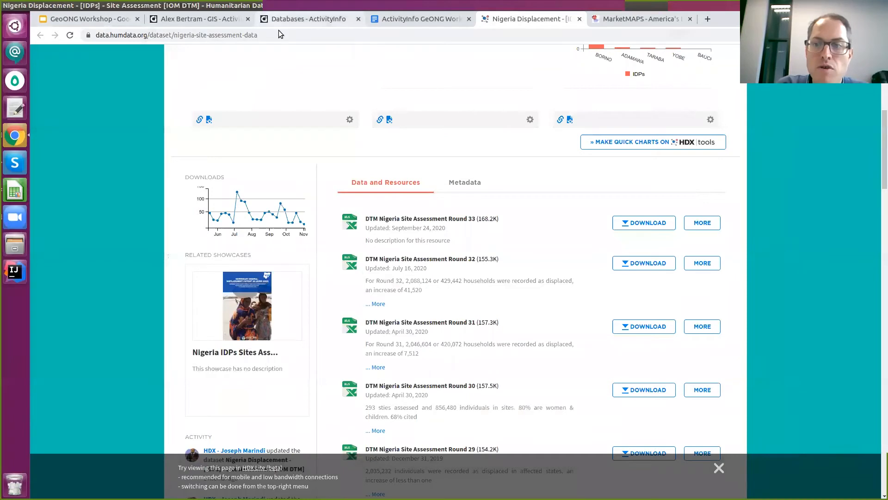
Read through Exercise 3's SETUP steps for the Site Assessment form in the workshop document.
left_click(376, 22)
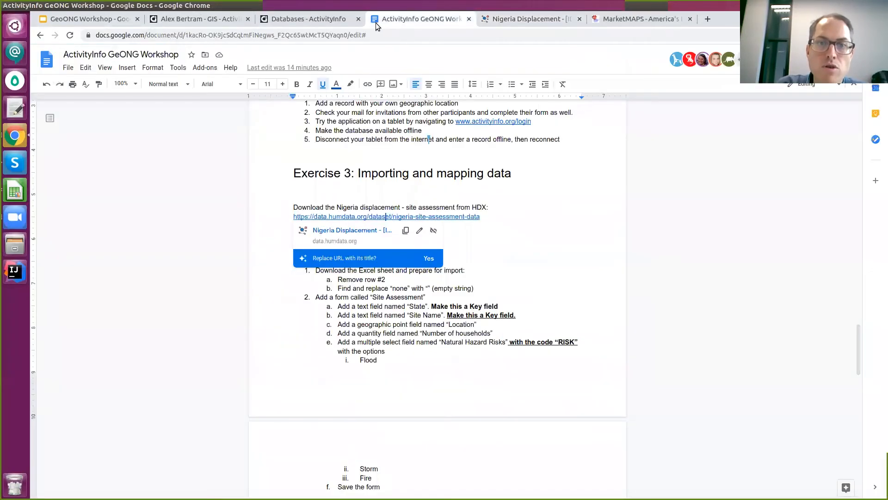
scroll(444, 239, "down", 2)
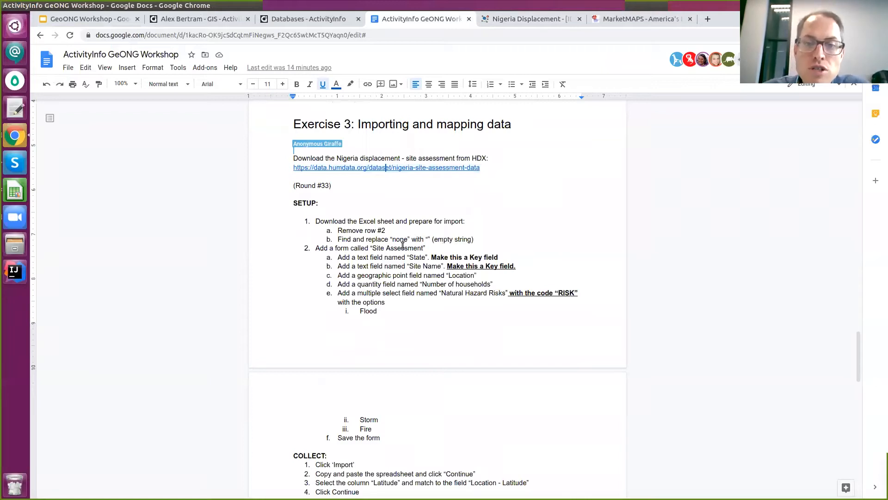
left_click(431, 275)
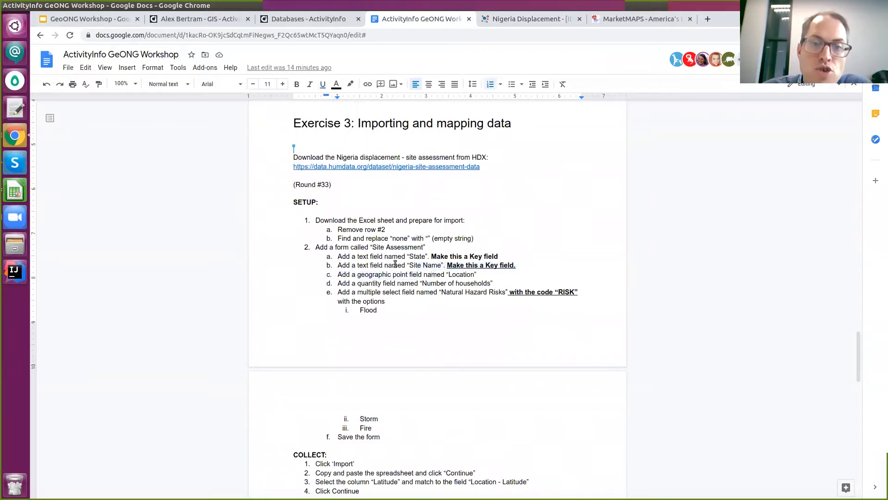
scroll(395, 264, "down", 3)
Create a new form named Site assessment in the GIS database, checking the Round 33 spreadsheet's columns.
left_click(299, 19)
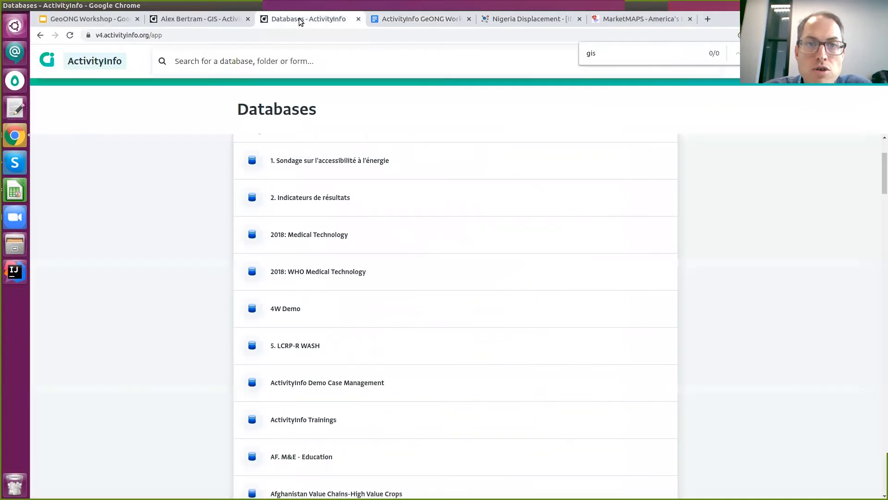
left_click(219, 19)
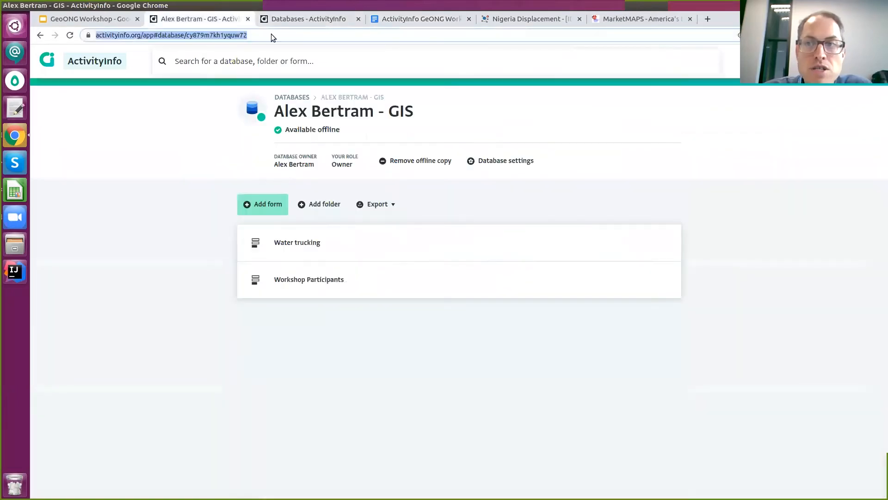
left_click(264, 205)
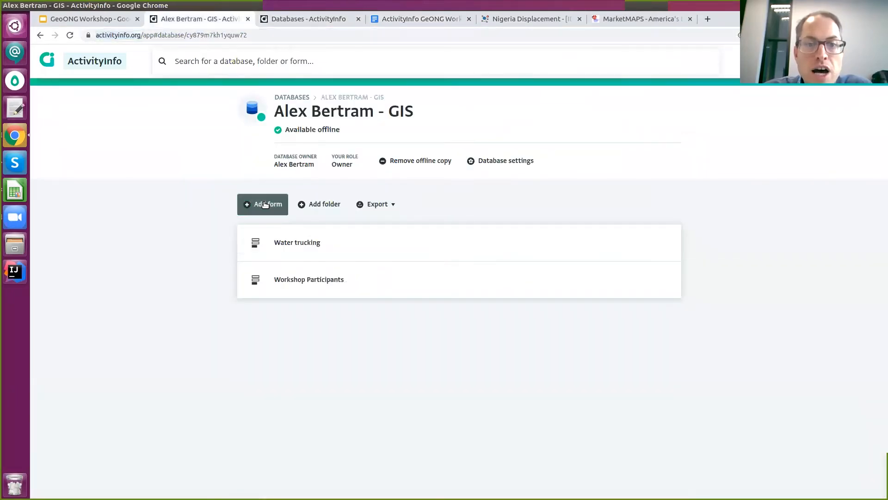
type("Site assessment")
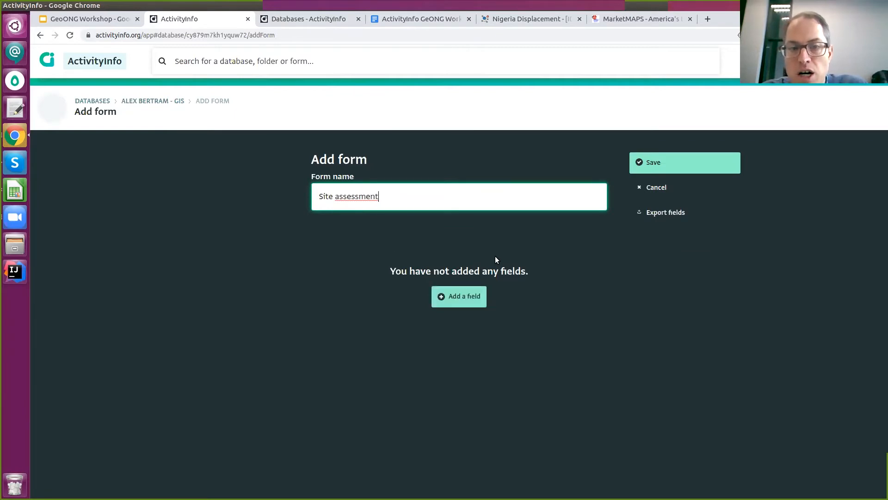
key("alt+Tab")
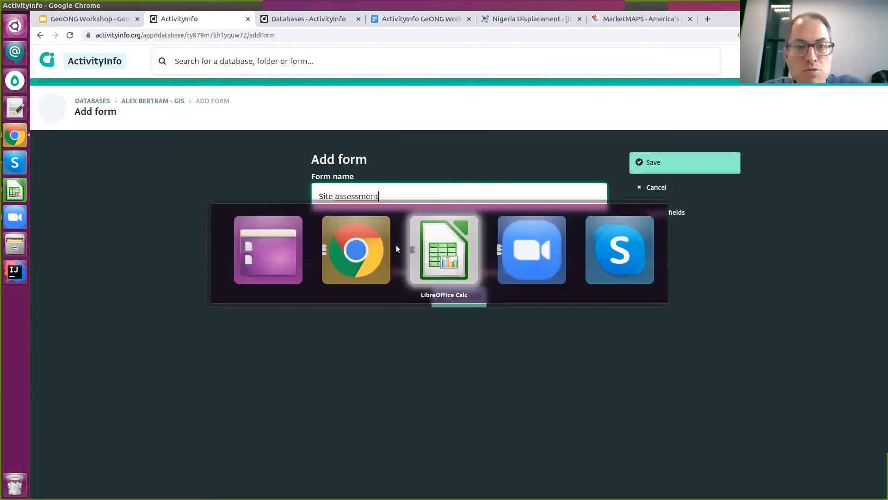
key("Left")
key("Left")
key("Left")
key("Right")
key("Right")
key("Right")
key("Right")
key("Right")
key("Right")
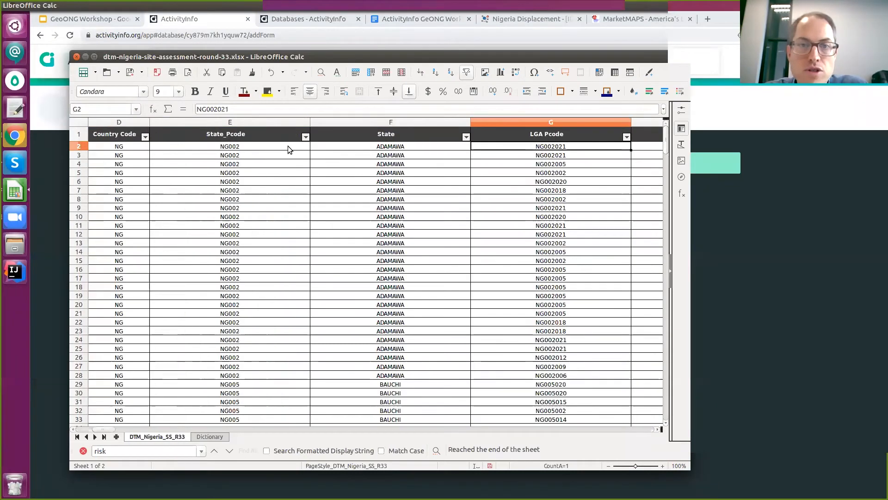
key("Left")
key("alt+Tab")
Add a State text field marked as a key field.
left_click(462, 298)
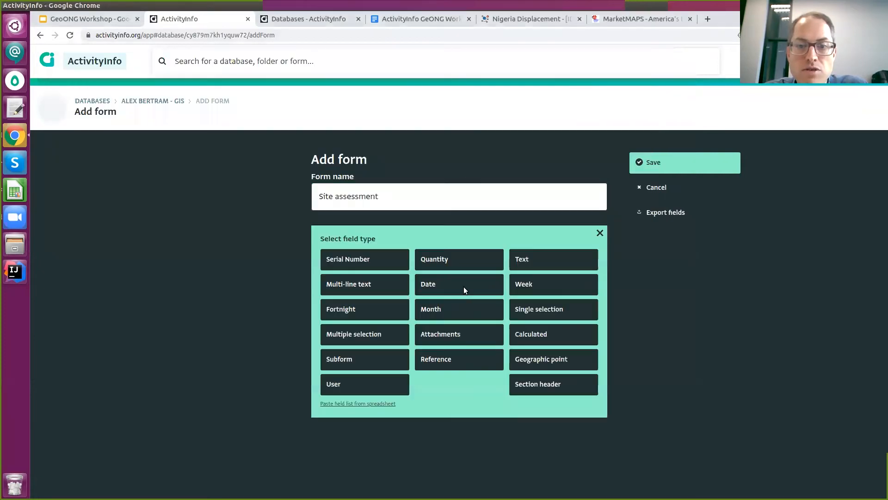
left_click(555, 256)
type("State")
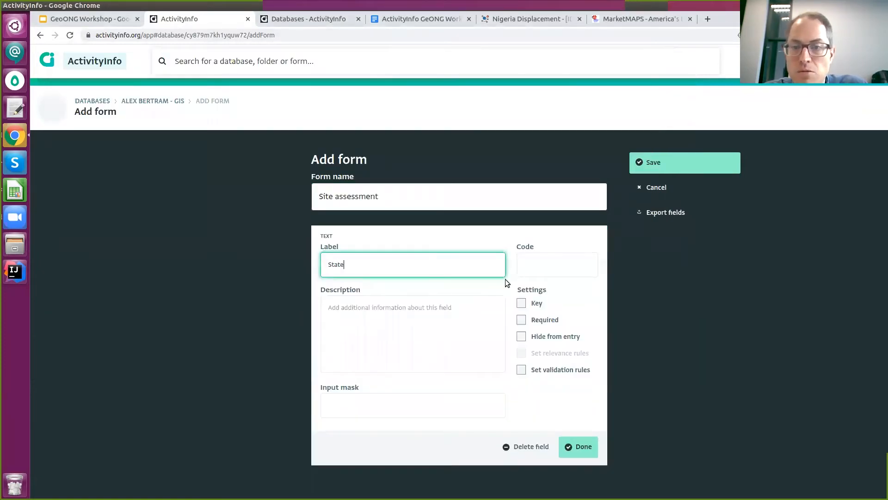
left_click(525, 303)
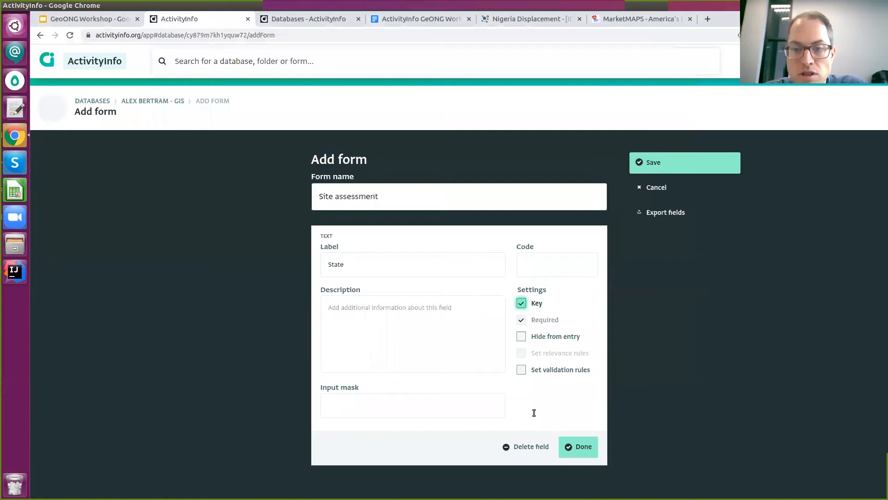
left_click(571, 446)
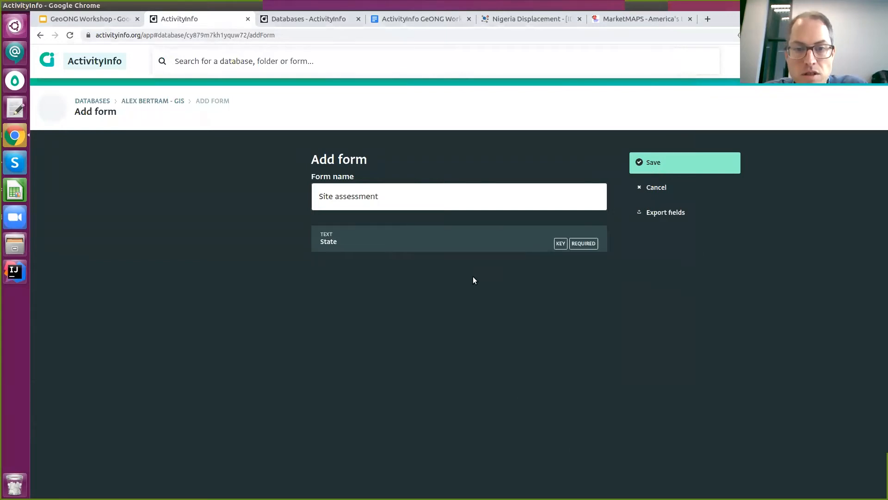
left_click(459, 257)
Make the new field a text field and browse the site names in spreadsheet column L.
left_click(533, 293)
key("alt+Tab")
key("Right")
key("Right")
key("Right")
key("Right")
key("Right")
key("Right")
key("Right")
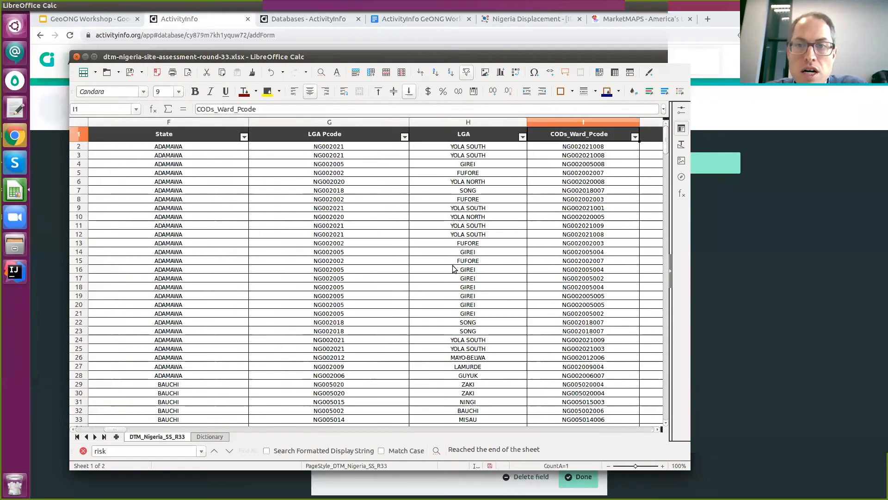
key("Down")
key("Down")
key("Down")
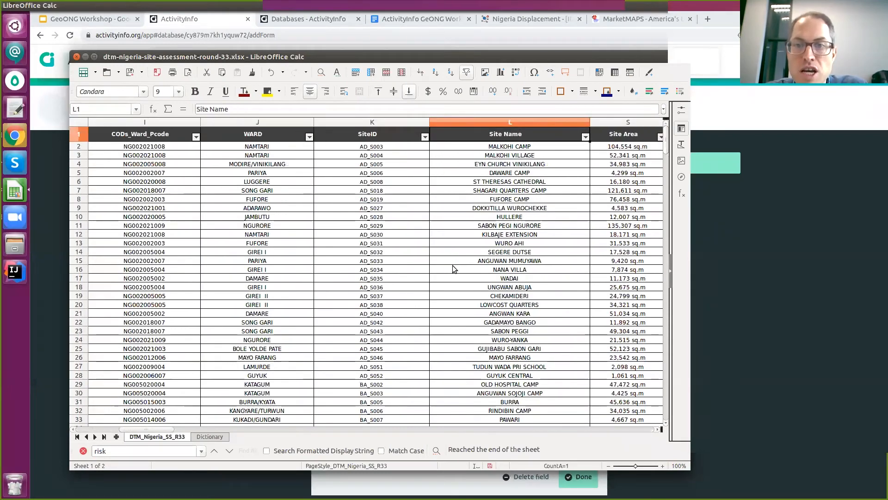
key("Down")
key("Down")
key("Up")
key("Up")
key("Up")
key("Down")
key("Up")
key("Down")
key("Up")
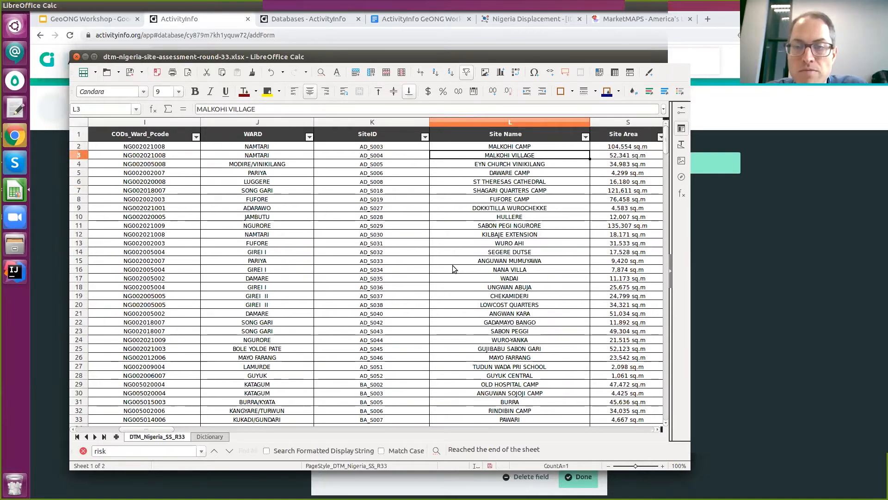
key("alt+Tab")
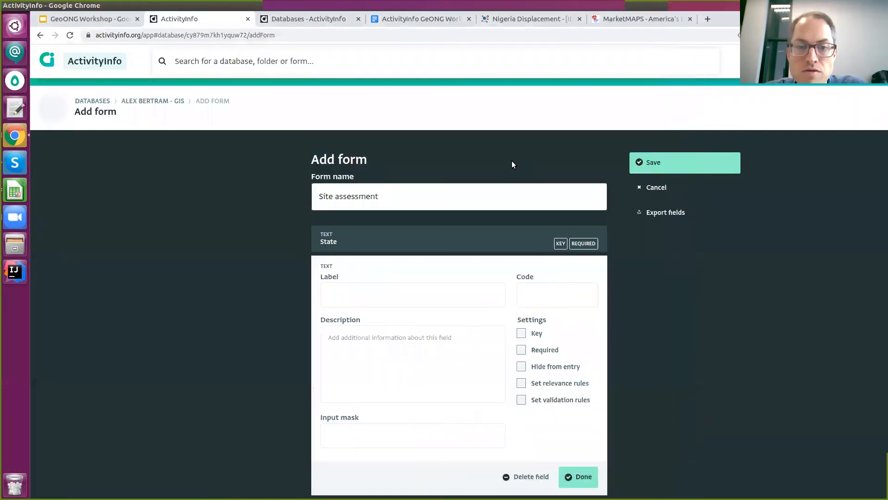
Label the field 'Site Name', mark it as key, and check the workshop instructions.
left_click(397, 302)
type("Site Name")
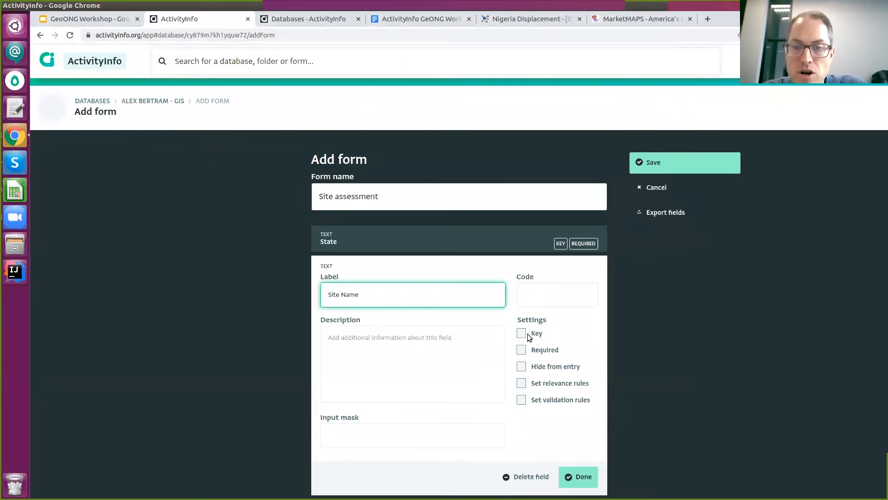
left_click(521, 333)
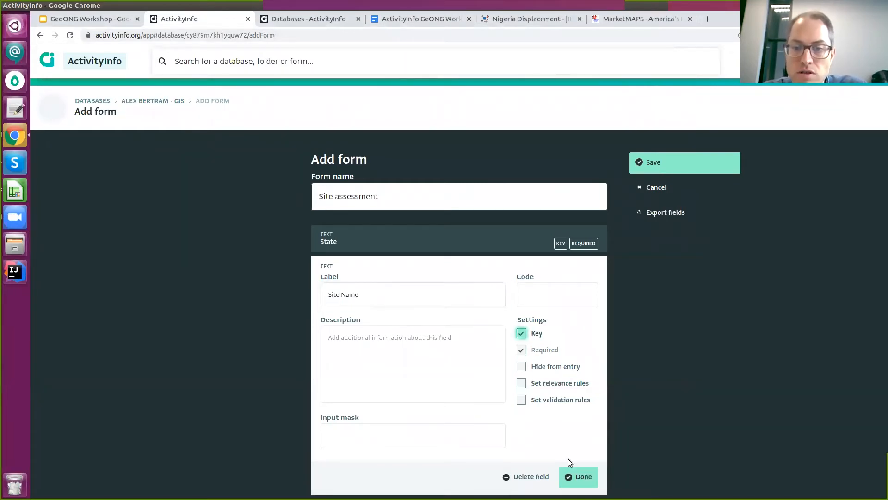
left_click(576, 477)
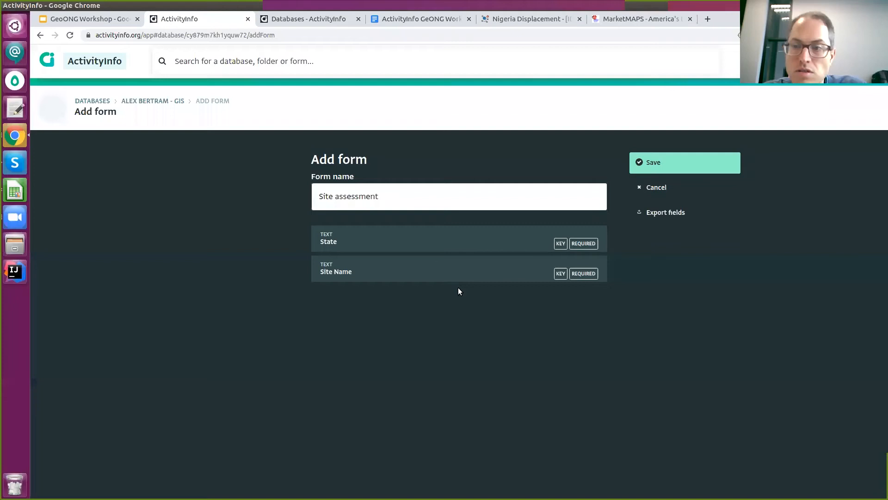
key("alt+Tab")
key("alt+Tab")
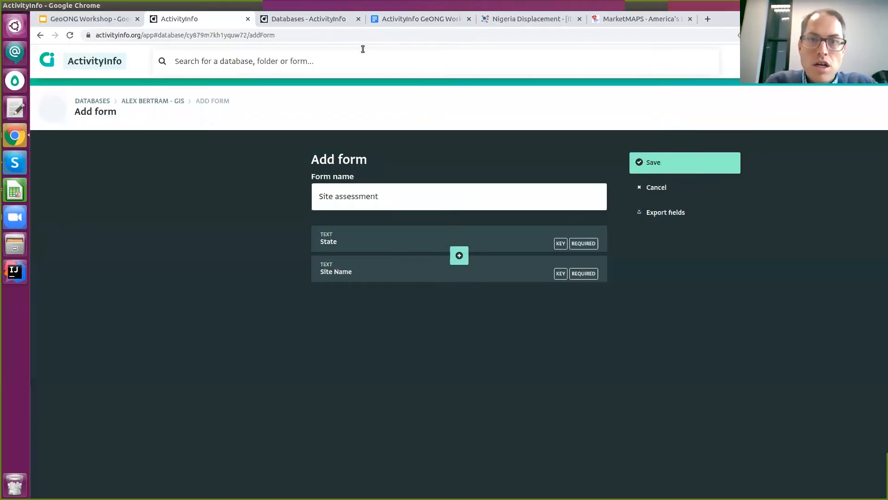
left_click(432, 20)
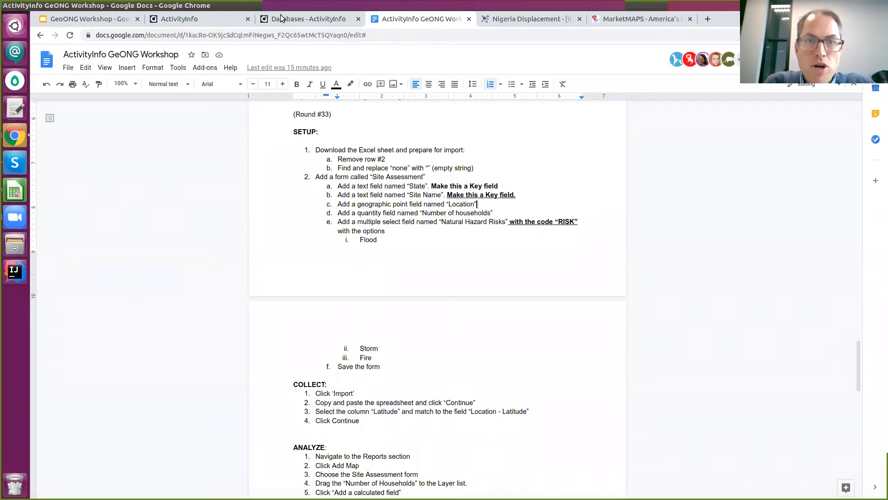
left_click(299, 24)
left_click(214, 24)
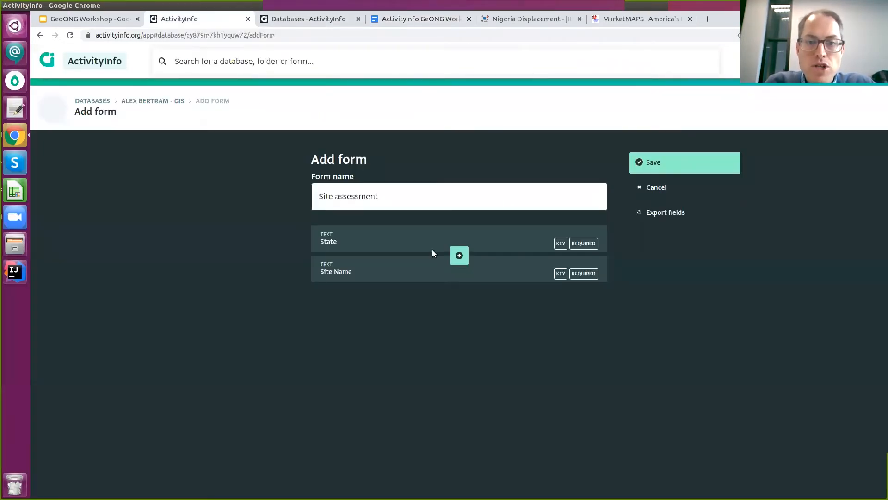
Add a Location geographic point field below Site Name, checking the spreadsheet's columns.
left_click(460, 286)
left_click(546, 423)
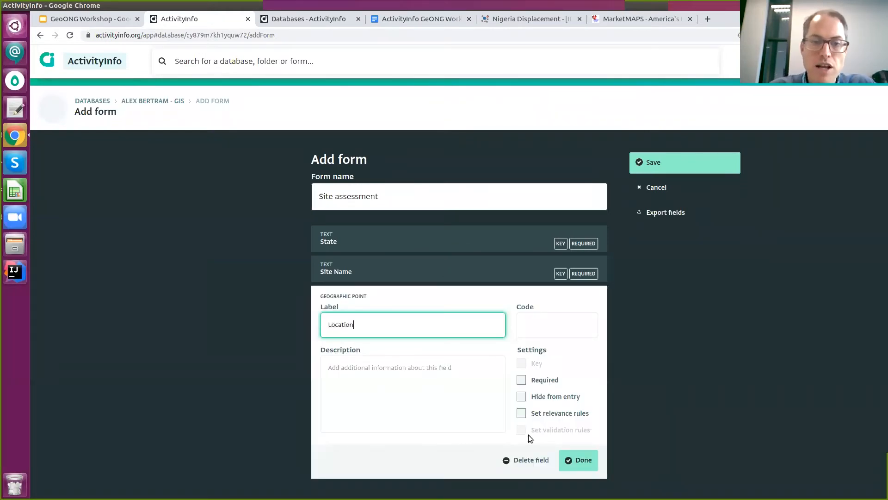
left_click(15, 190)
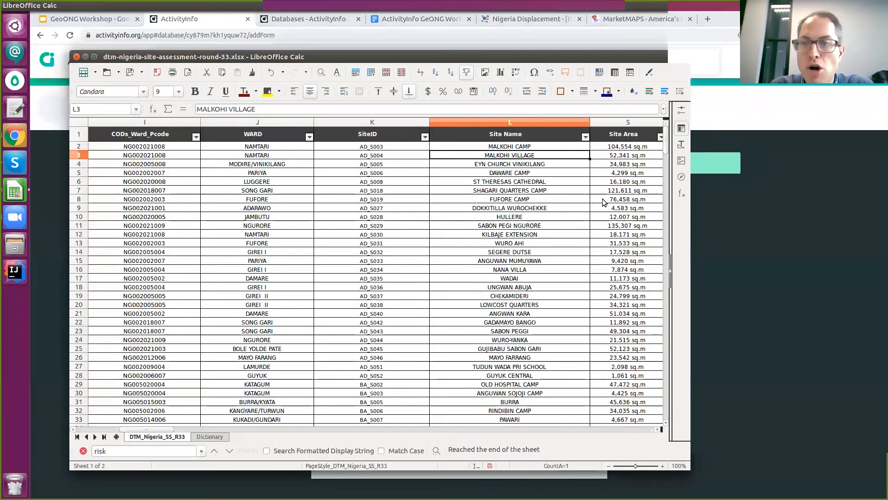
scroll(556, 164, "right", 6)
key("Right")
key("Right")
key("Right")
key("Right")
key("Right")
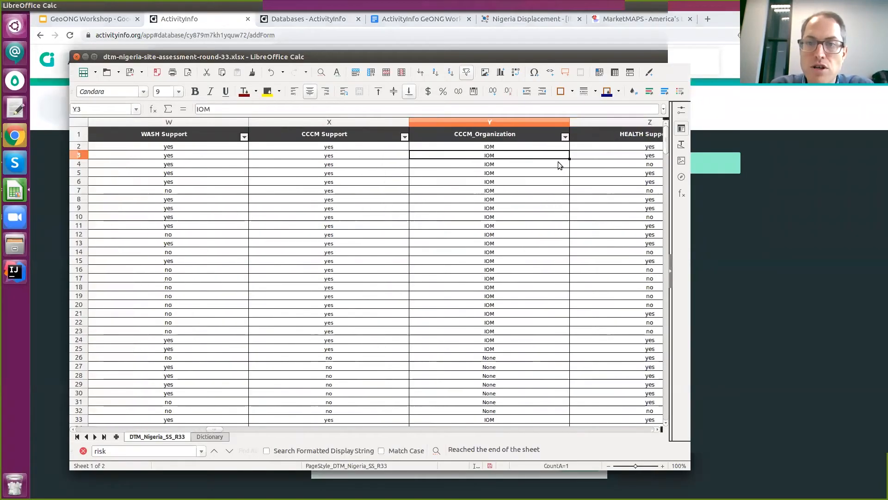
key("Left")
key("Left")
key("Left")
key("Left")
key("Left")
key("Left")
key("Left")
key("Left")
key("Left")
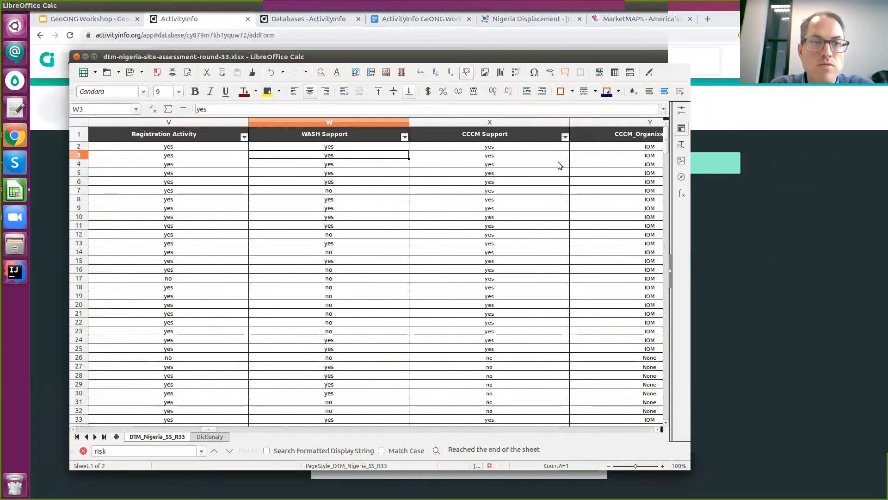
key("Left")
key("Left")
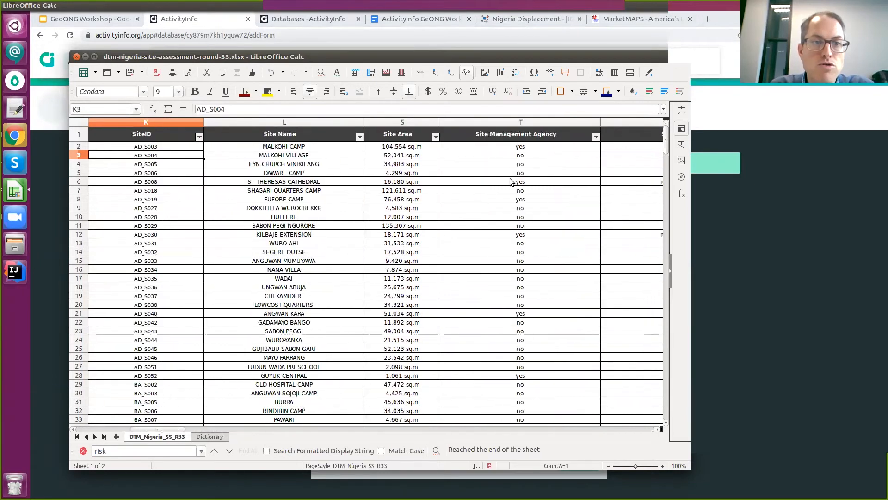
left_click(65, 168)
left_click(423, 329)
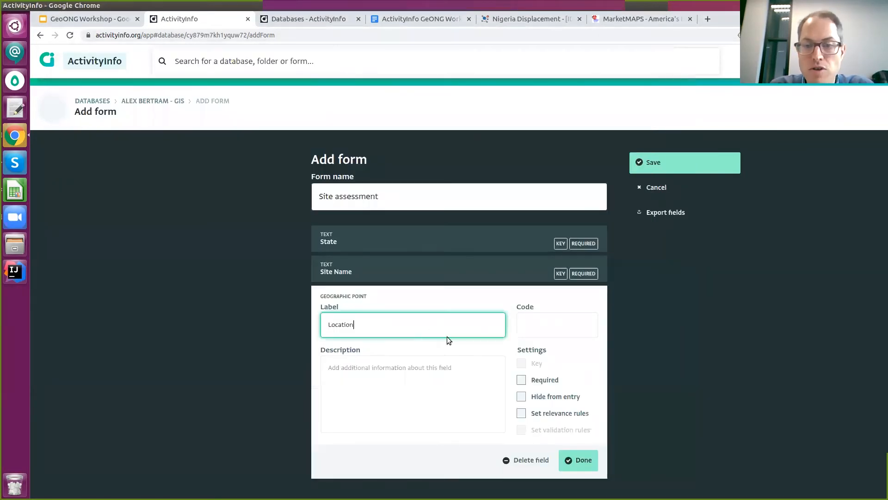
left_click(578, 461)
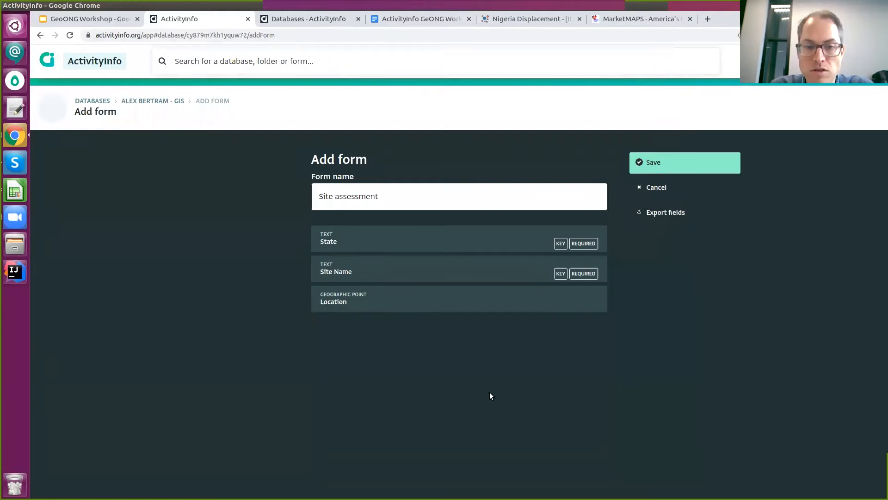
left_click(395, 21)
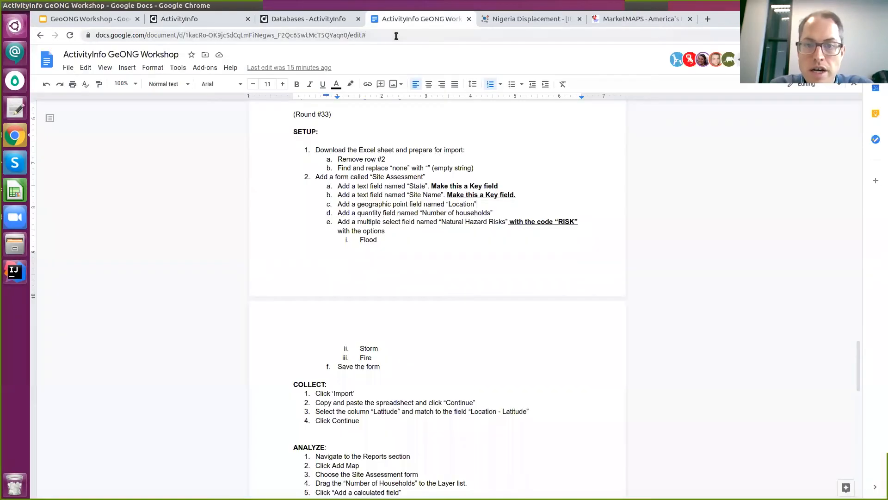
left_click(208, 21)
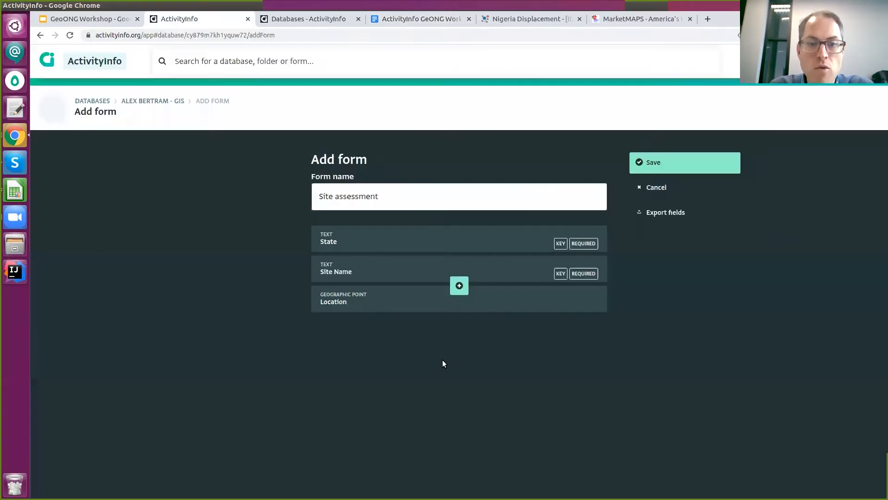
Add a quantity field labelled 'Number of households' below Location.
left_click(458, 313)
left_click(454, 350)
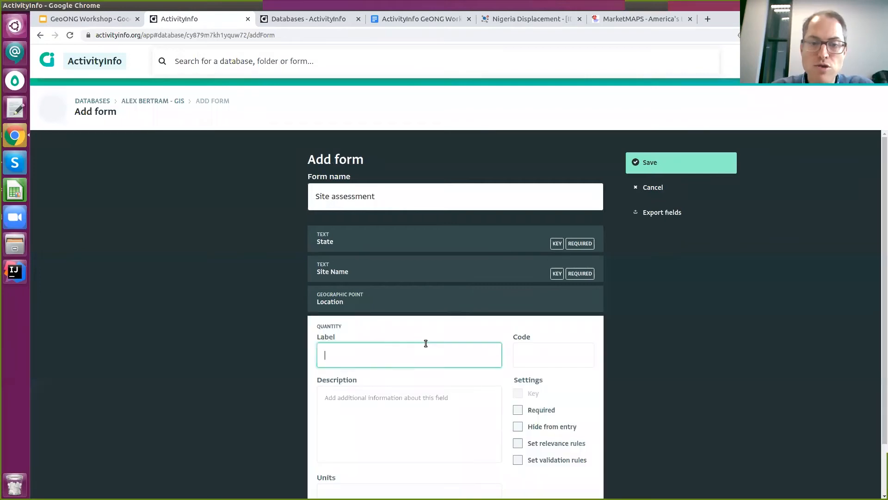
scroll(551, 407, "down", 2)
left_click(544, 307)
left_click(446, 360)
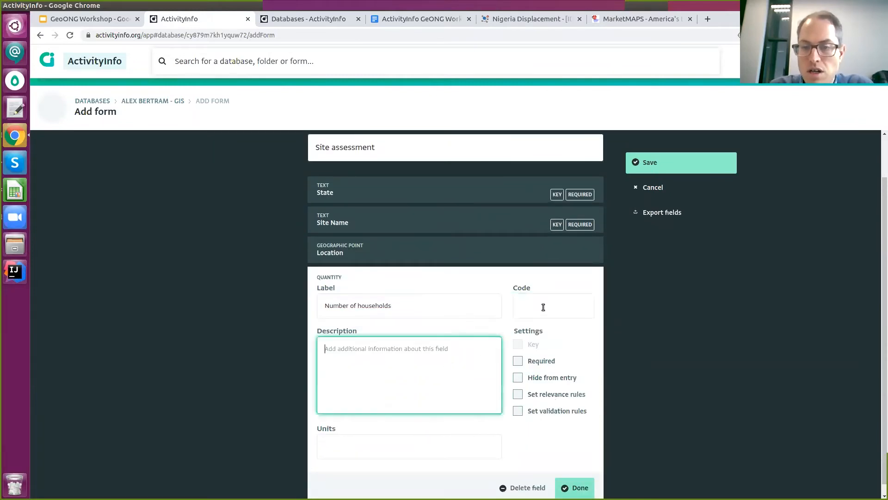
left_click(570, 489)
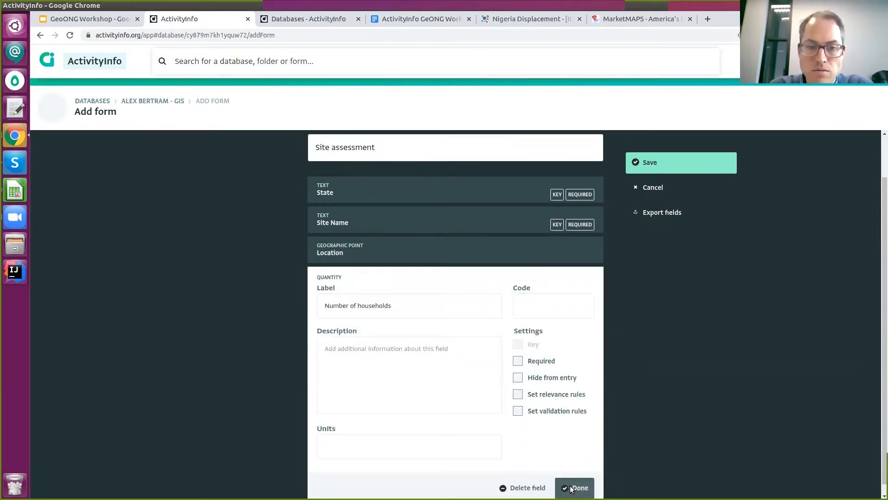
Add a multiple selection field labelled 'Natural Hazard Risks'.
left_click(467, 348)
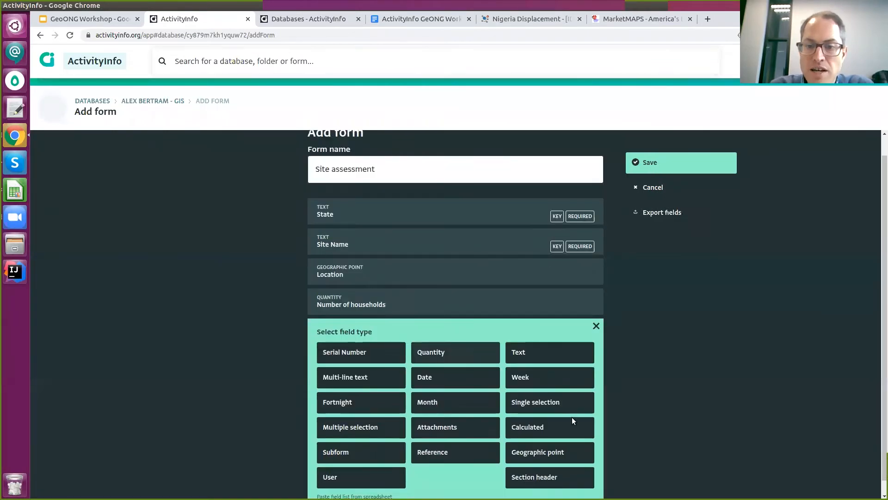
left_click(371, 413)
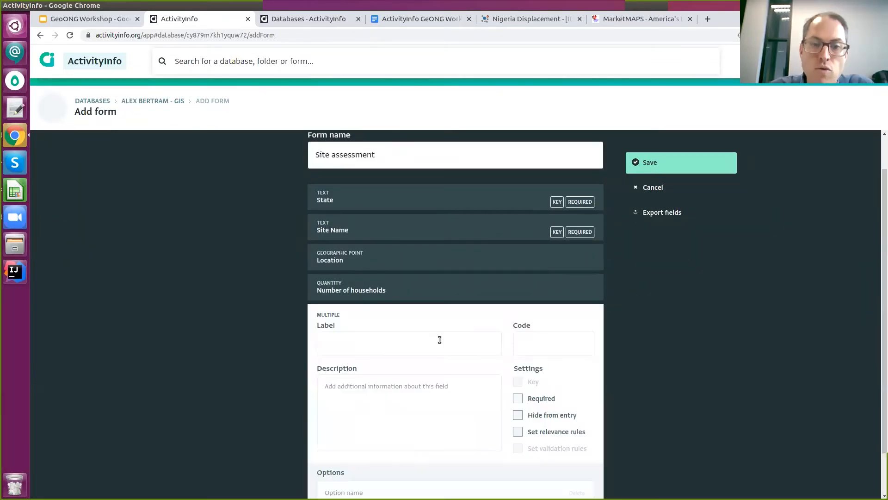
left_click(398, 23)
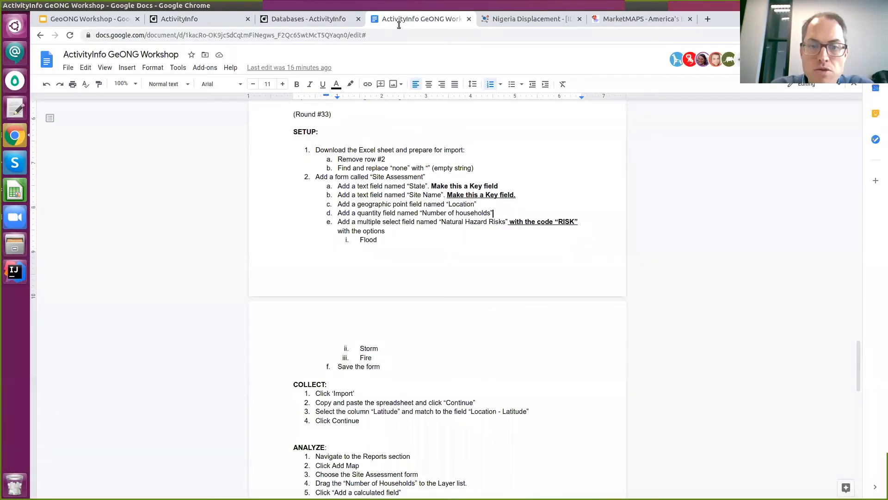
left_click(289, 24)
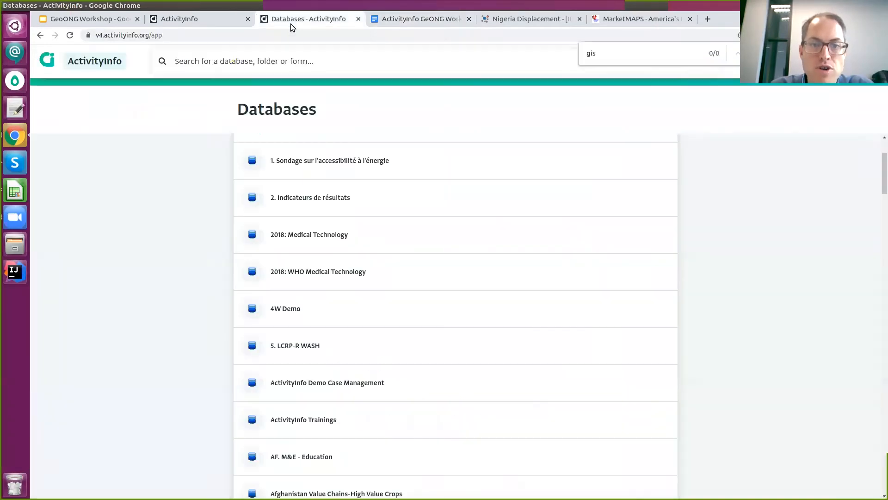
left_click(232, 24)
type("Natural")
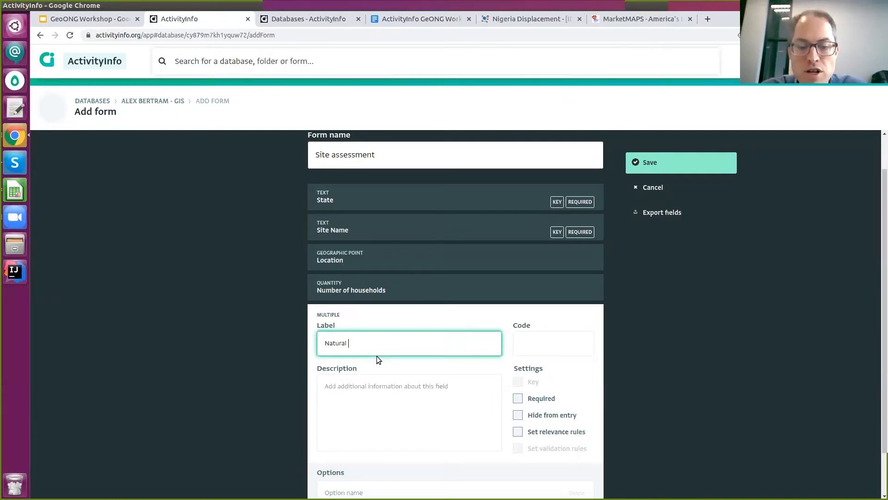
key("BackSpace")
type("Risks")
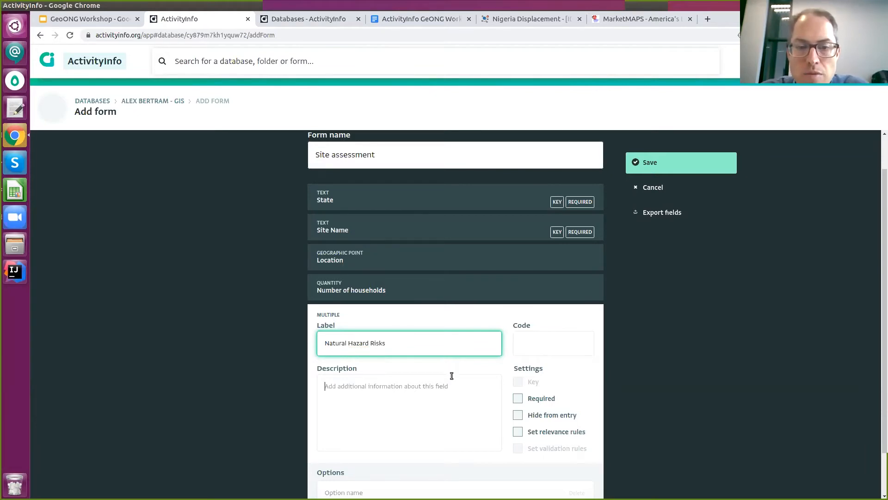
scroll(452, 377, "down", 2)
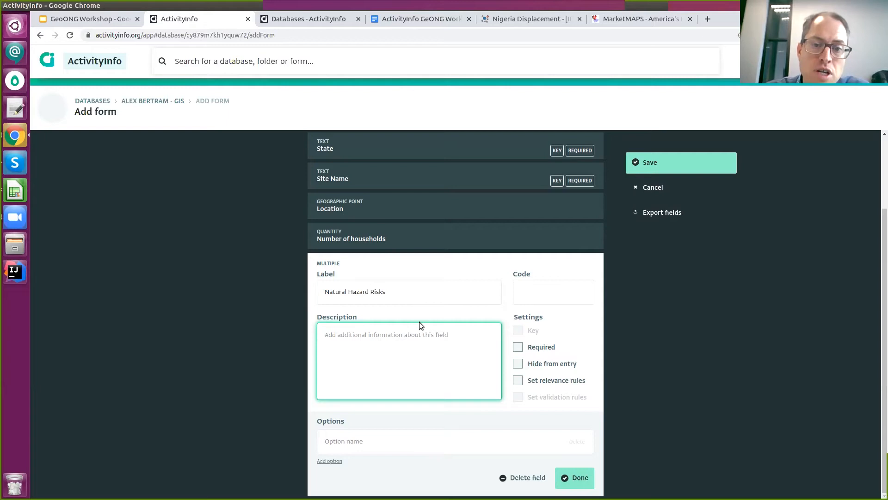
left_click(409, 288)
left_click(354, 324)
left_click(398, 277)
Give the field the options Flood, Storm and Fire, checking the instructions for the names.
left_click(443, 439)
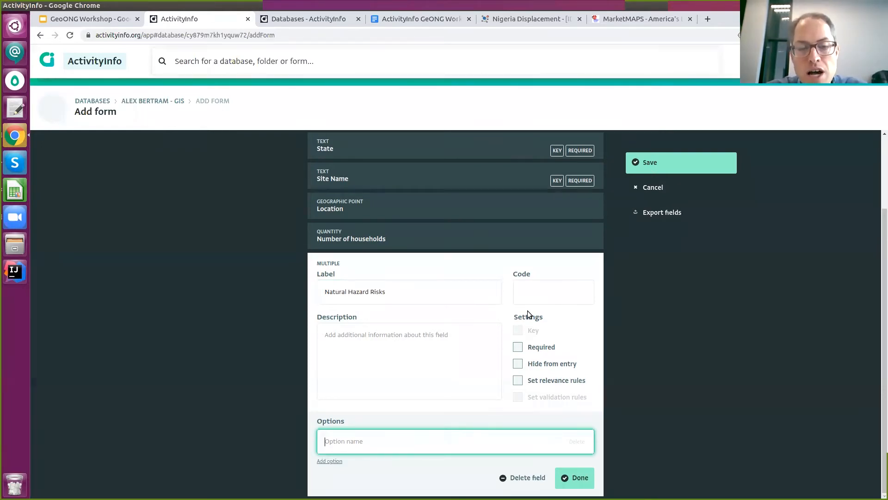
type("Floods")
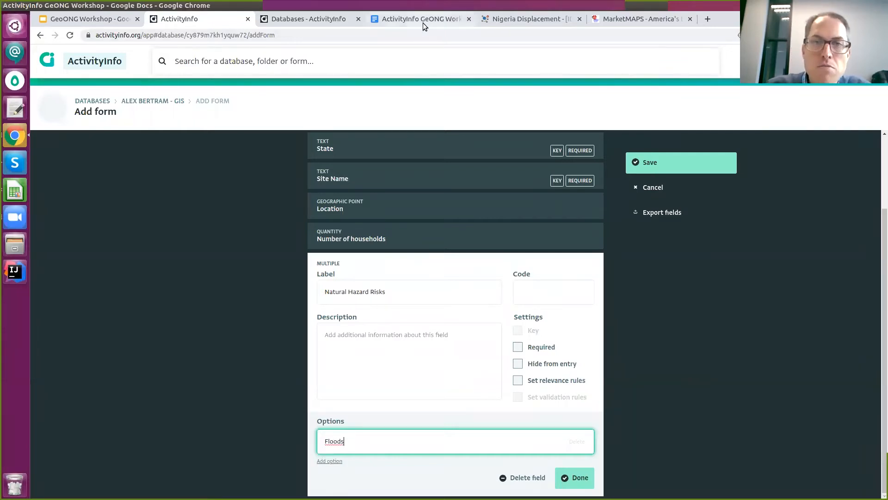
left_click(423, 23)
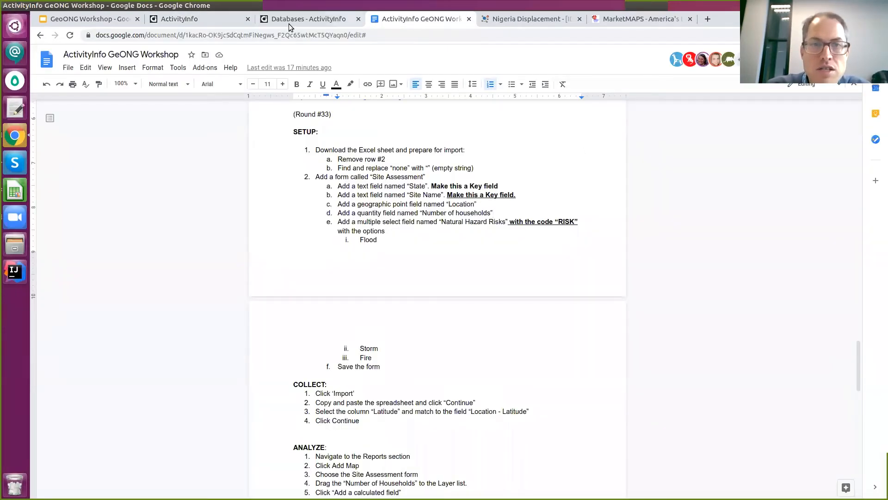
left_click(274, 20)
left_click(217, 22)
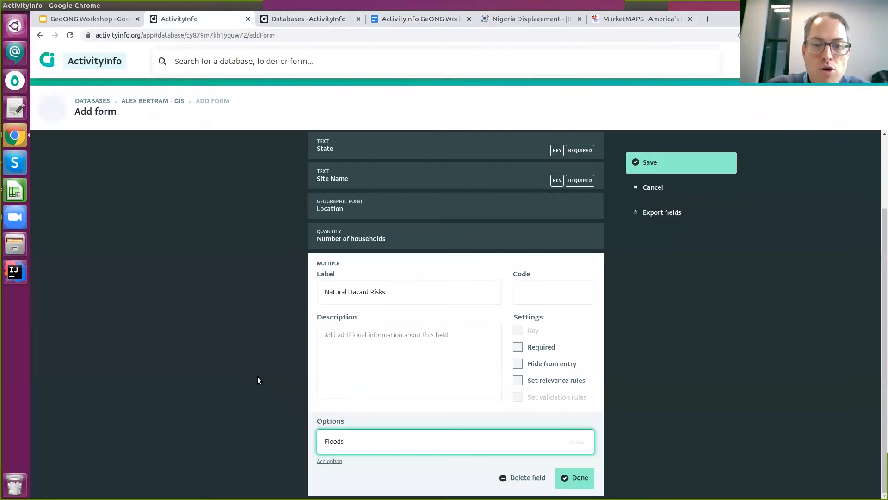
left_click(329, 460)
left_click(406, 54)
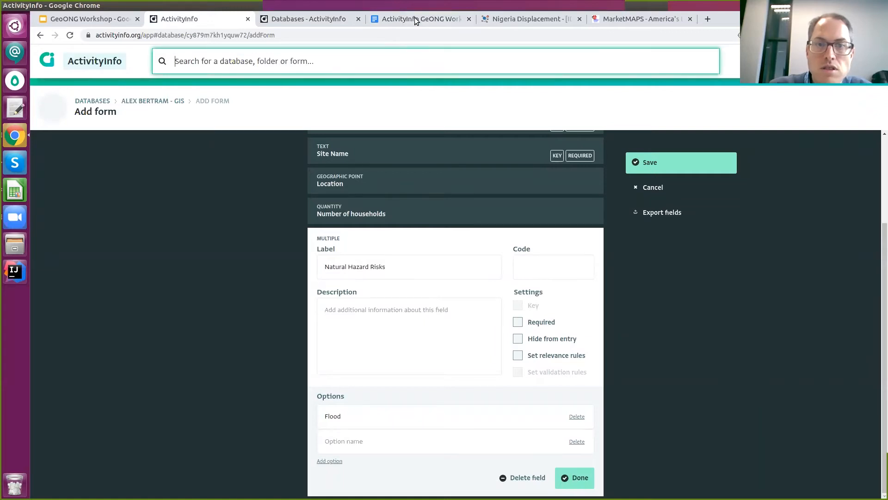
left_click(416, 20)
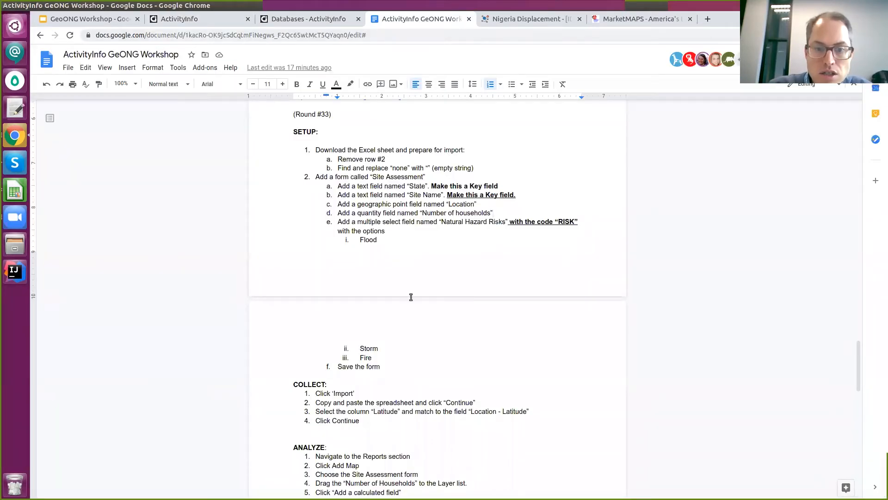
left_click(185, 19)
left_click(434, 431)
type("Storm")
left_click(330, 460)
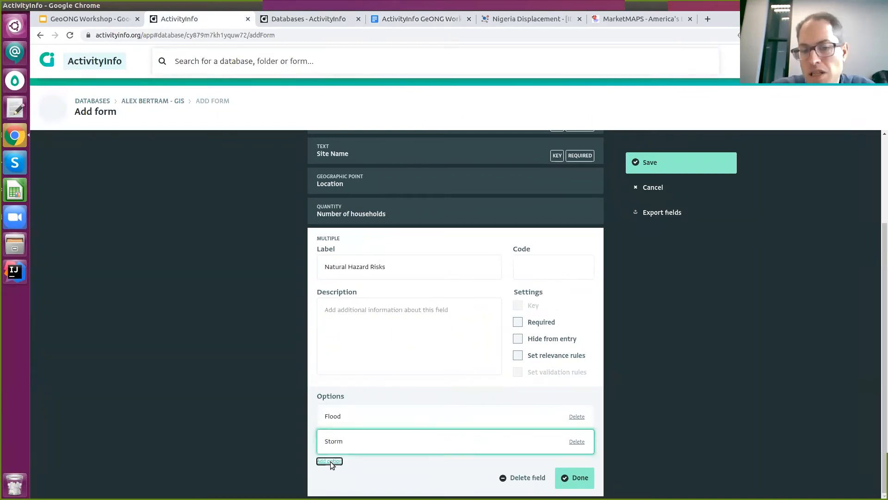
type("Te")
key("BackSpace")
key("BackSpace")
key("BackSpace")
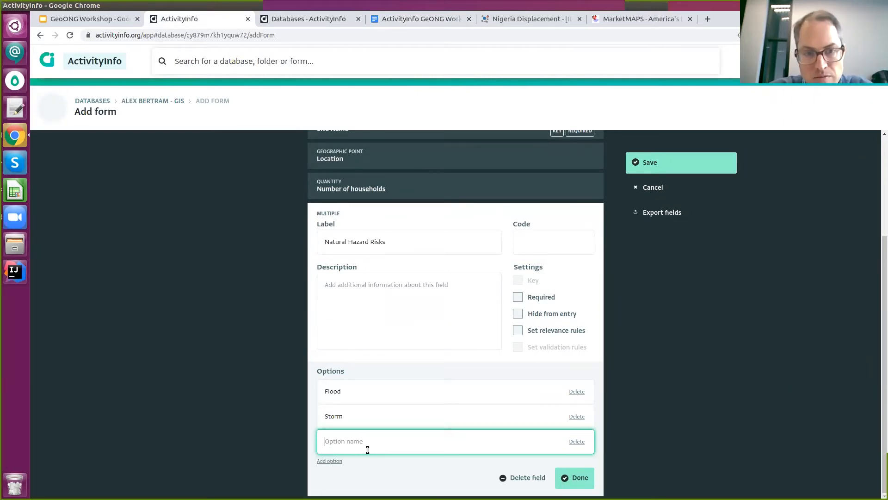
type("Fire")
left_click(572, 481)
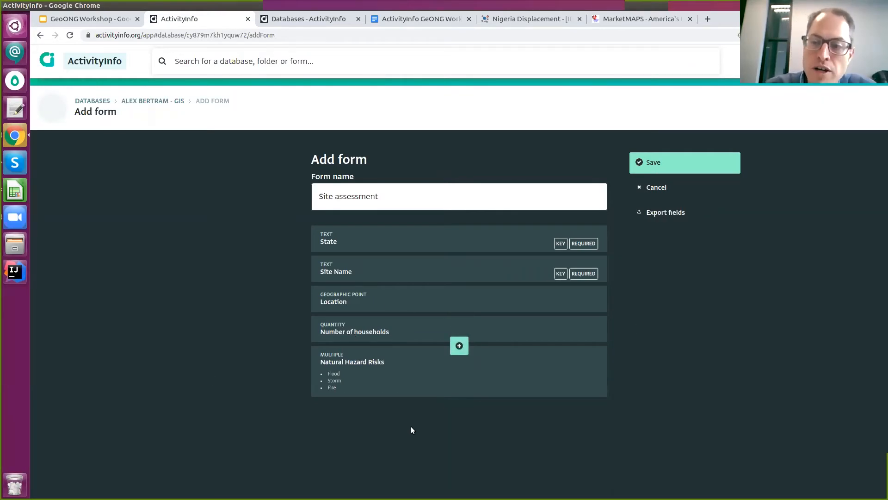
Save the form, reopen its design to verify the Flood, Storm, Fire options, and save again.
left_click(656, 162)
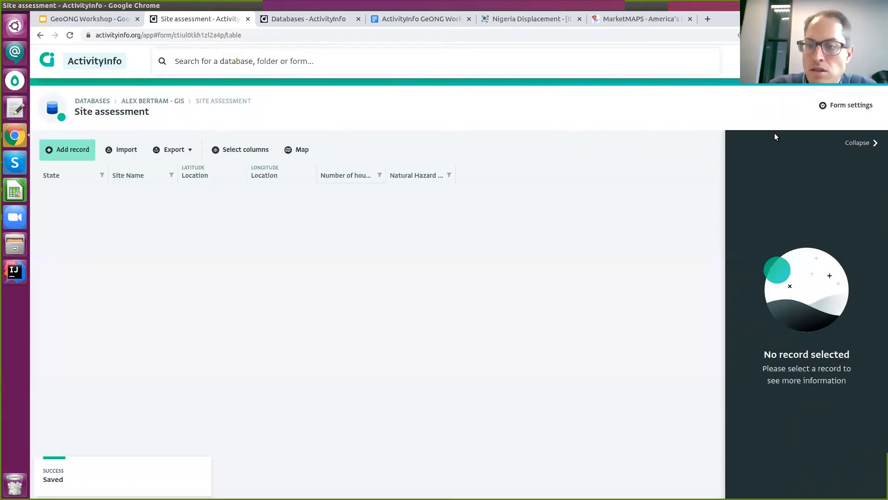
left_click(858, 112)
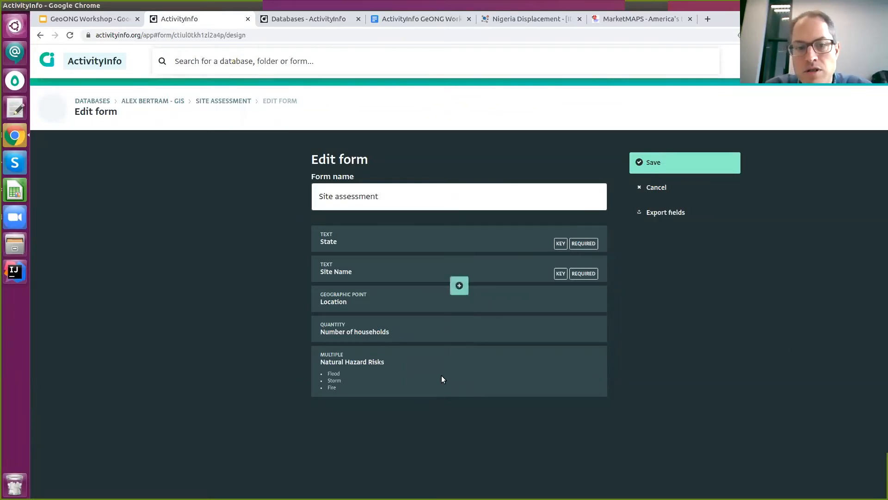
left_click(460, 315)
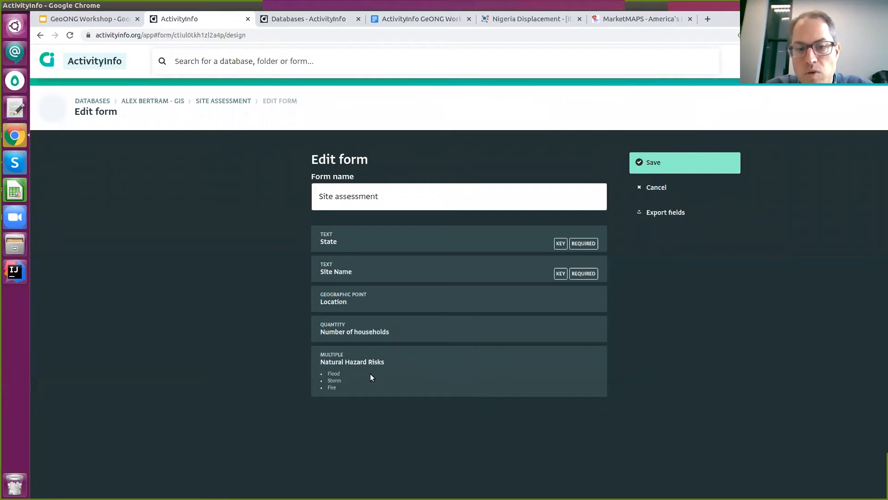
left_click(403, 373)
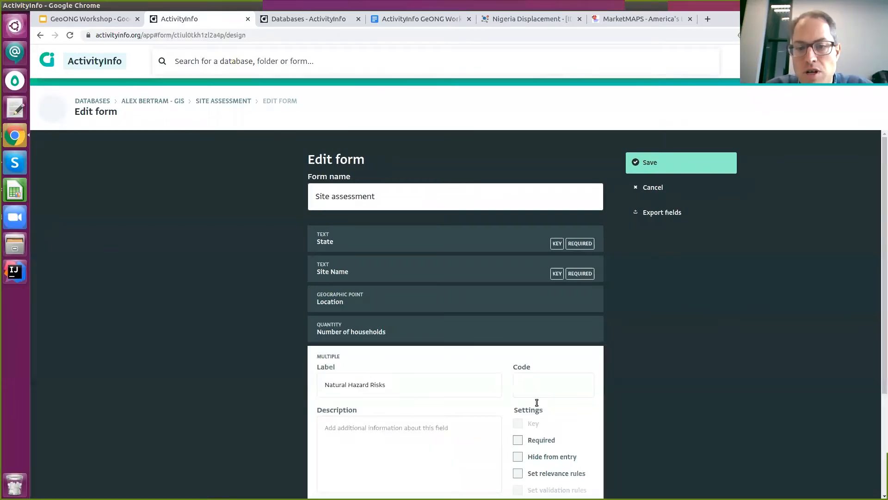
scroll(576, 455, "down", 3)
left_click(574, 496)
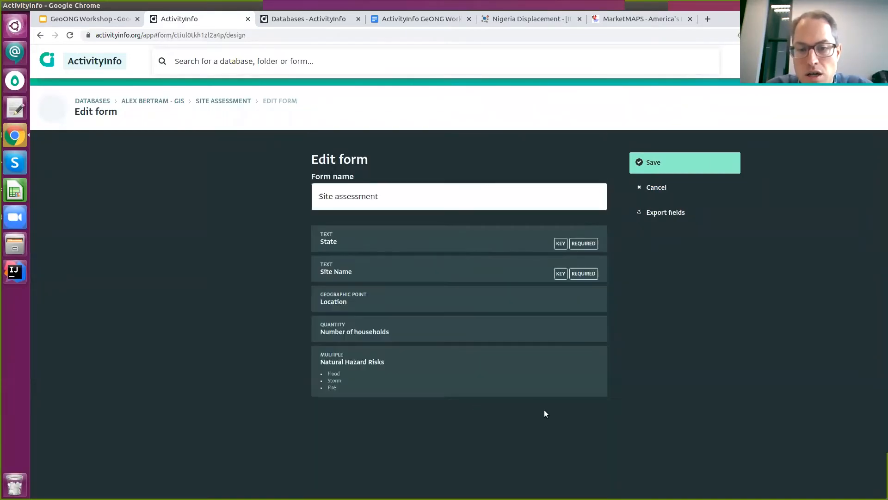
left_click(470, 407)
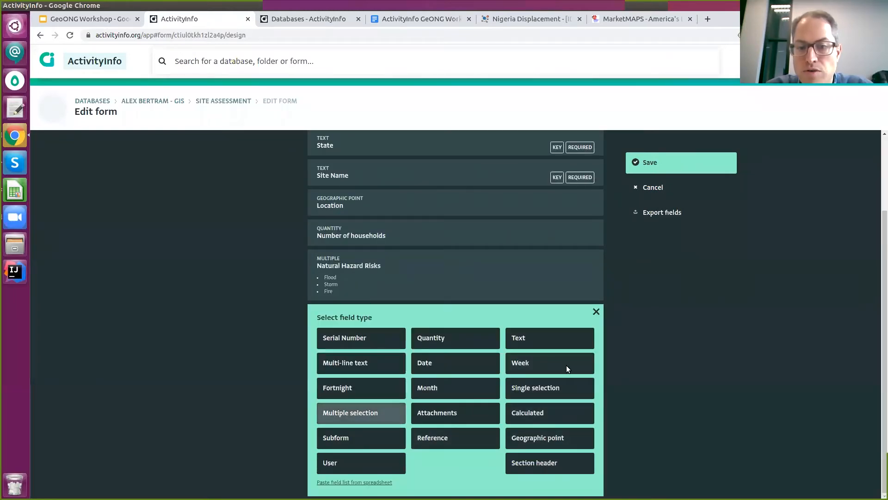
left_click(595, 313)
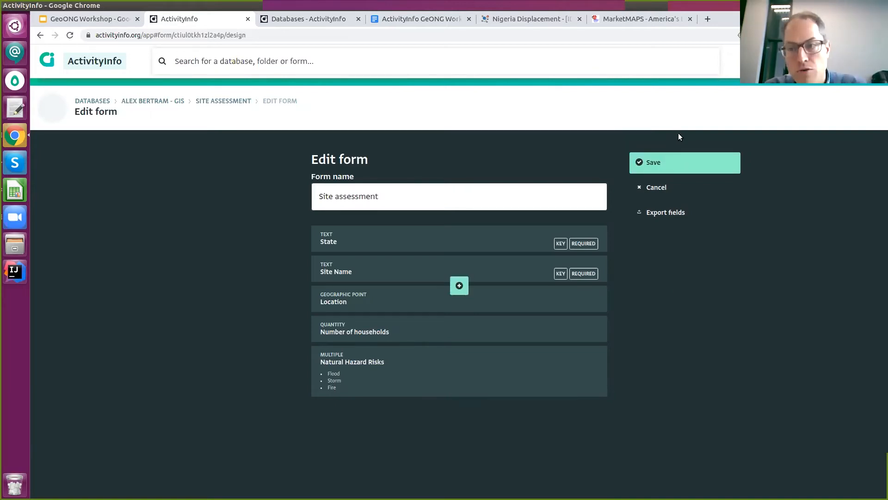
left_click(666, 163)
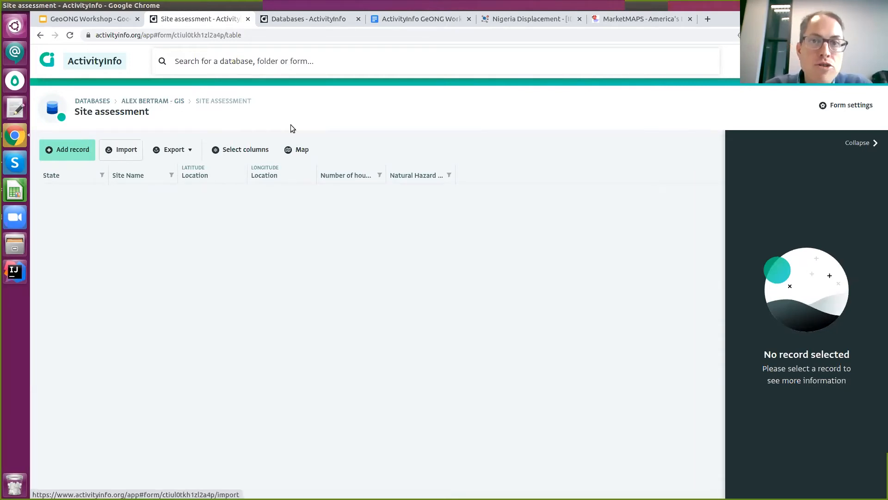
Download the Round 33 .xlsx from the dataset page and open it in LibreOffice Calc.
left_click(538, 23)
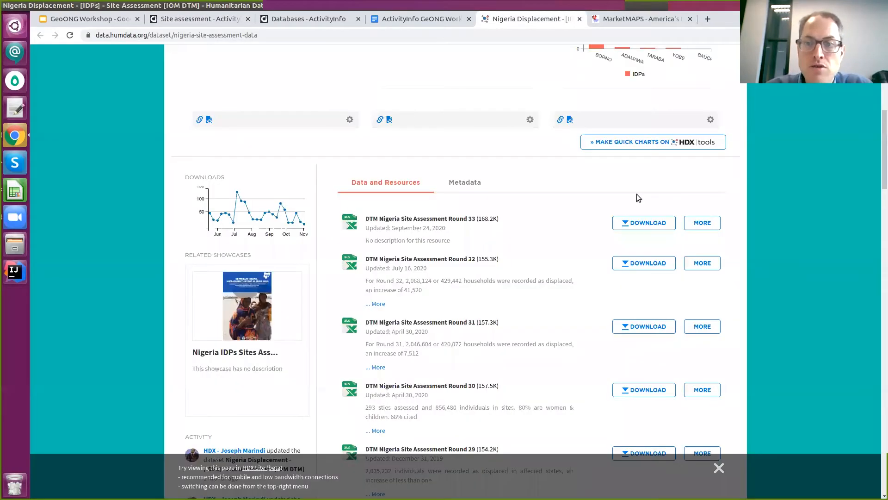
left_click(629, 221)
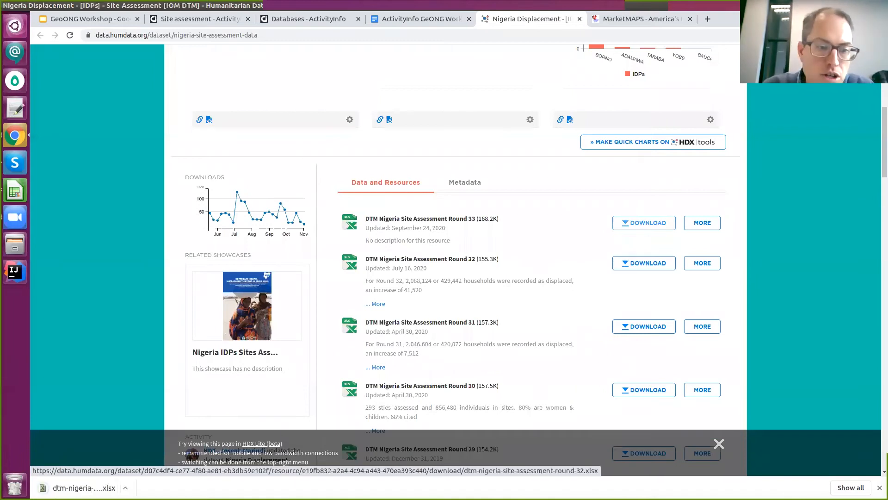
left_click(79, 487)
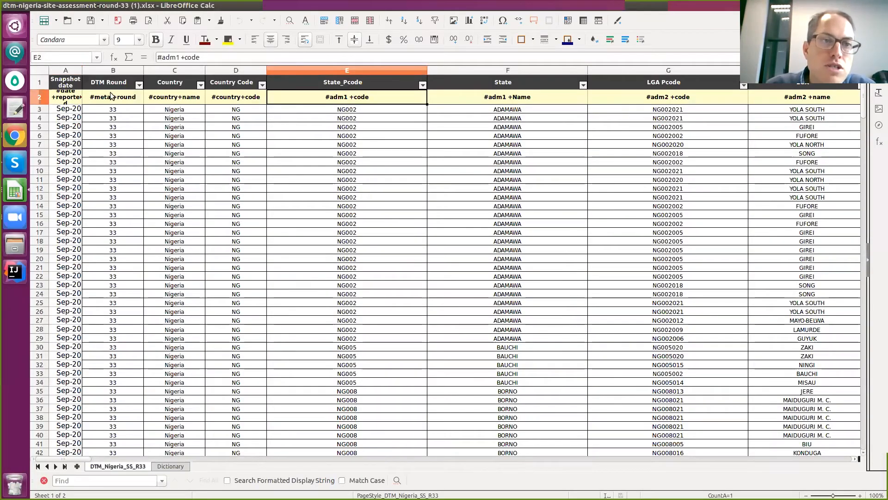
Delete row 2, which holds the HXL hashtag tags, so data sits under the headers.
left_click(111, 95)
left_click(174, 99)
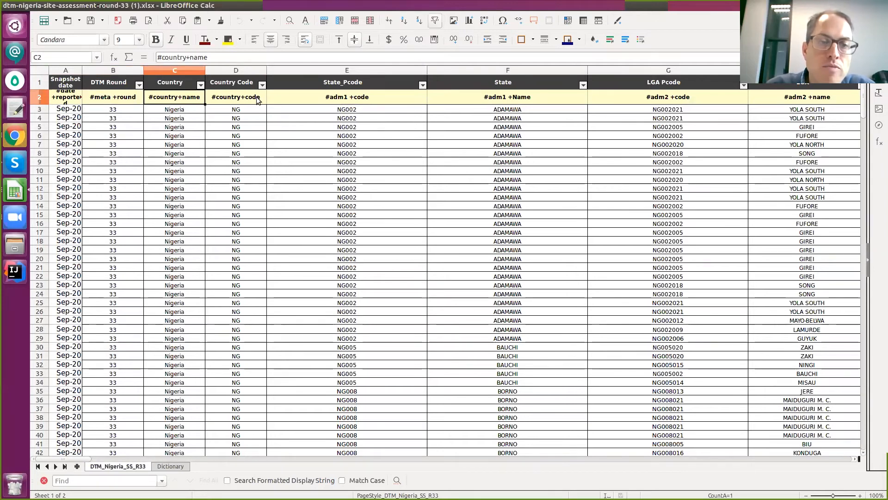
left_click(245, 100)
left_click(119, 101)
left_click(76, 101)
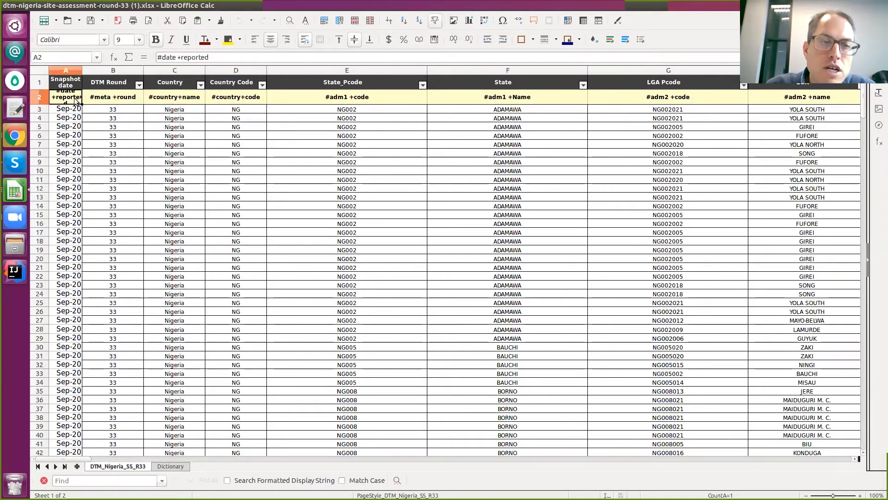
left_click(42, 98)
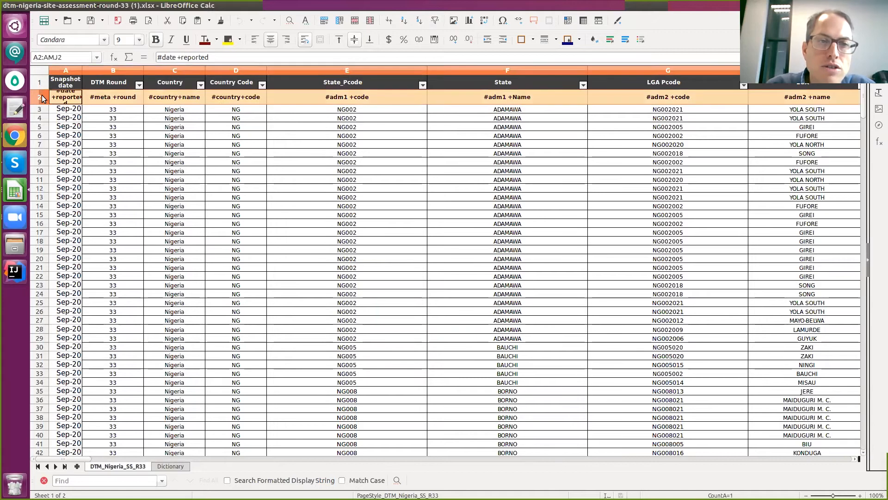
right_click(43, 98)
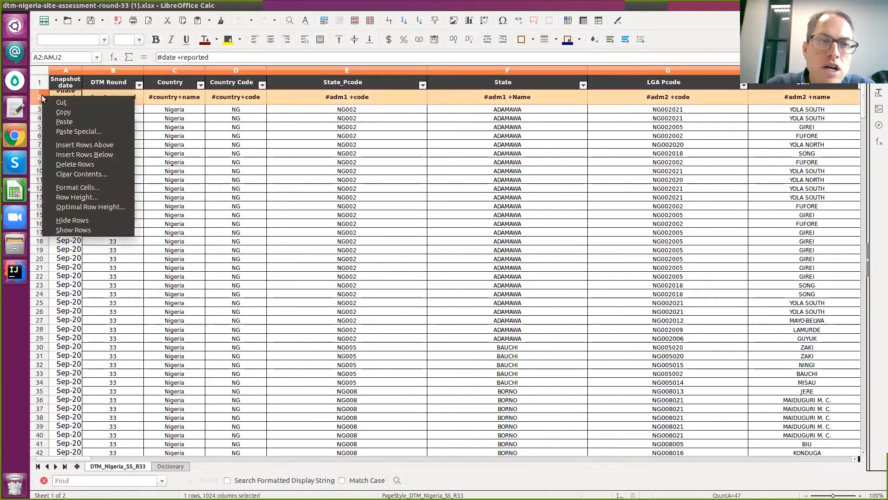
left_click(69, 165)
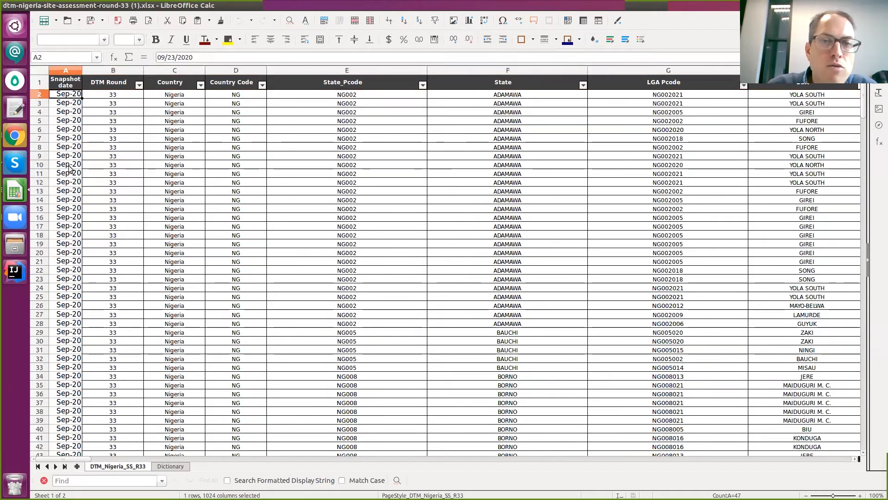
Browse rightward across the columns of the new row 2.
left_click(297, 98)
key("Right")
key("Right")
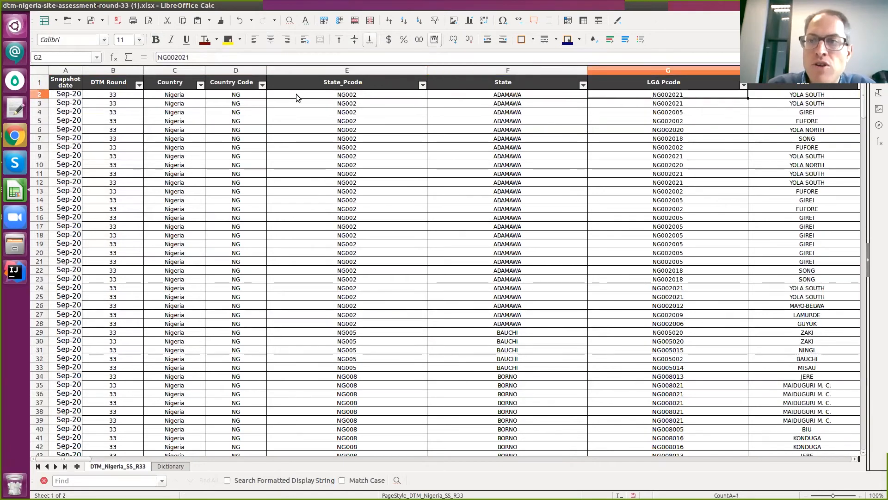
key("Right")
key("Right")
key("Right")
key("Right")
key("Right")
key("Right")
key("Right")
key("Right")
key("Right")
key("Right")
key("Right")
key("Right")
key("Right")
key("Right")
key("Right")
key("Right")
key("Right")
key("Right")
key("Right")
key("Right")
key("Right")
key("Right")
key("Right")
key("Right")
key("Right")
key("Right")
key("Right")
key("Right")
key("Right")
key("Right")
key("Right")
key("Right")
key("Right")
key("Right")
key("Right")
key("Right")
key("Right")
key("Right")
key("Right")
key("Right")
key("Right")
key("Right")
key("Right")
key("Right")
key("Right")
key("Right")
key("Right")
key("Right")
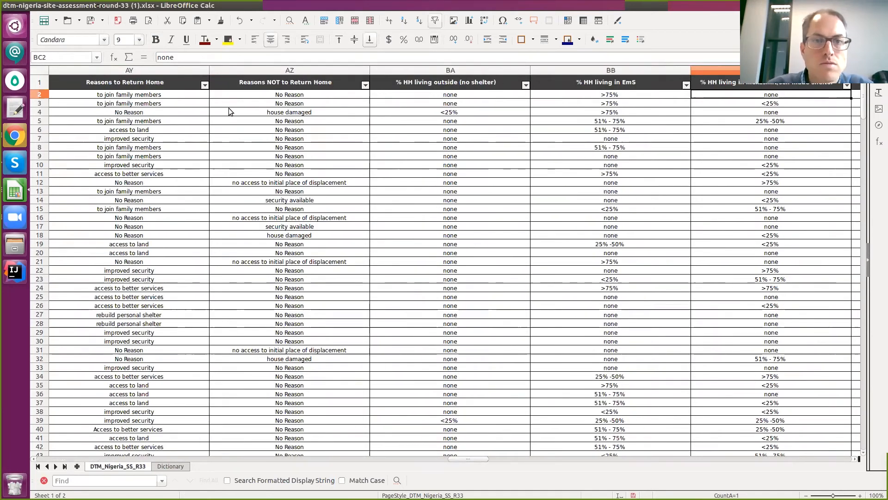
Search the sheet for 'risk' to locate the Natural Hazard Risks column.
left_click(247, 115)
key("Up")
key("ctrl+f")
type("risk")
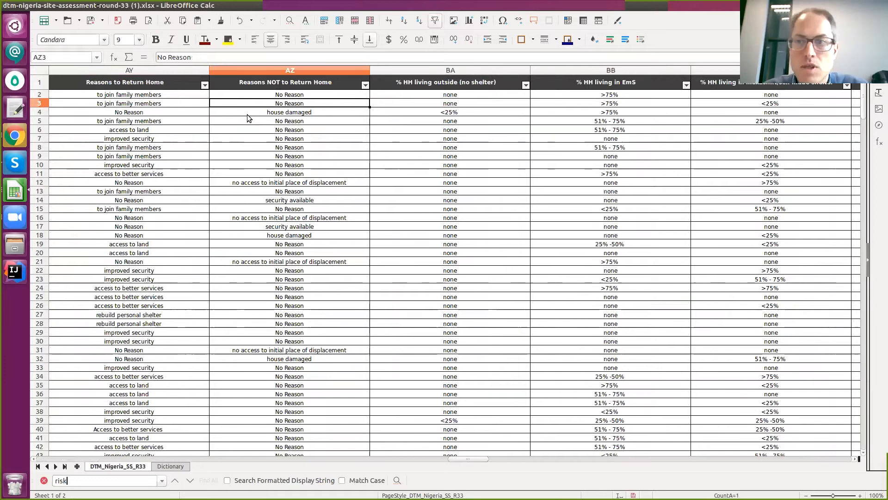
key("Escape")
key("Down")
key("Right")
key("Right")
key("Right")
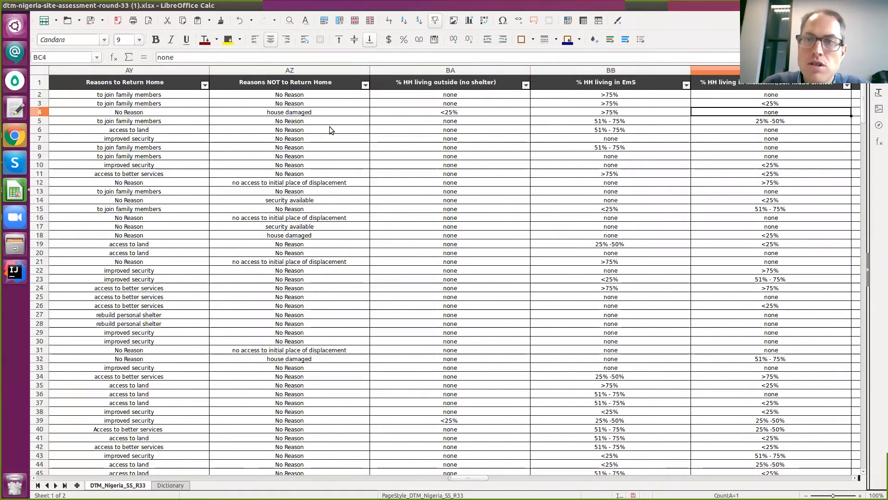
key("Right")
key("Right")
key("Right")
key("Right")
key("Right")
key("Right")
key("Right")
key("Right")
key("Right")
key("Right")
key("Right")
key("Right")
key("Right")
key("Right")
key("Right")
key("Right")
key("Right")
key("Right")
key("Right")
key("Right")
key("Right")
key("Right")
key("Right")
key("Right")
key("Right")
key("Right")
key("Right")
key("Right")
key("Right")
key("Right")
key("Right")
key("Right")
key("Right")
key("Right")
key("Right")
key("Right")
key("Right")
key("Right")
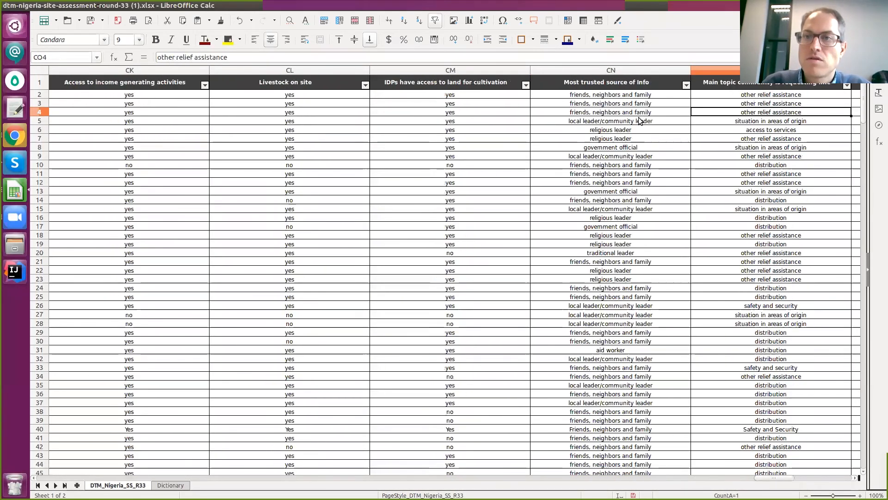
key("Right")
key("Right")
key("Right")
key("Left")
left_click(174, 209)
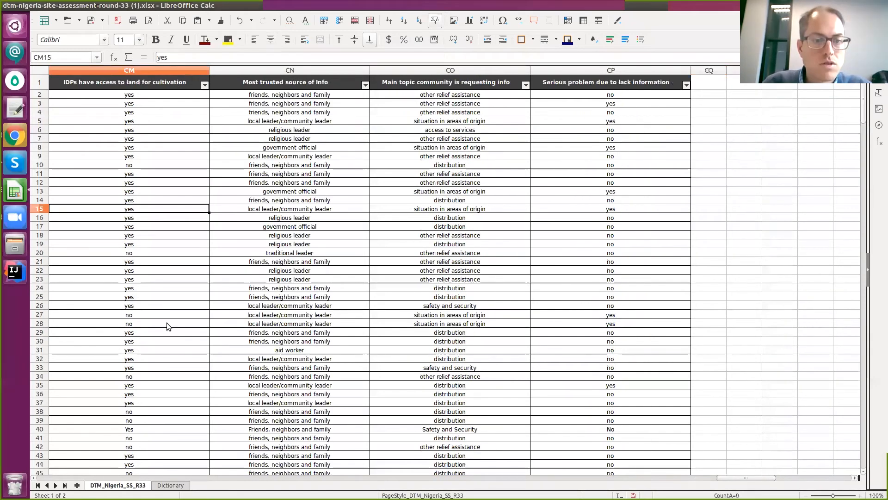
key("ctrl+f")
type("risk")
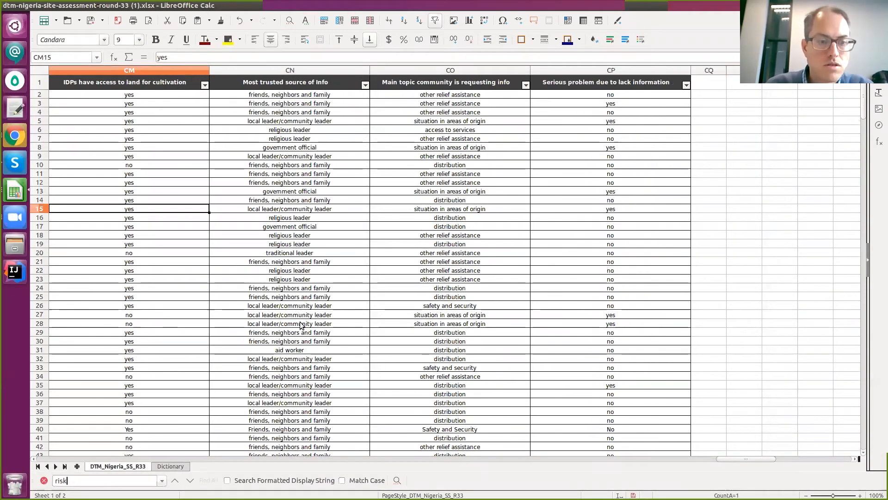
key("Return")
Select column AW and use Find & Replace to replace every 'none' with nothing.
left_click(461, 104)
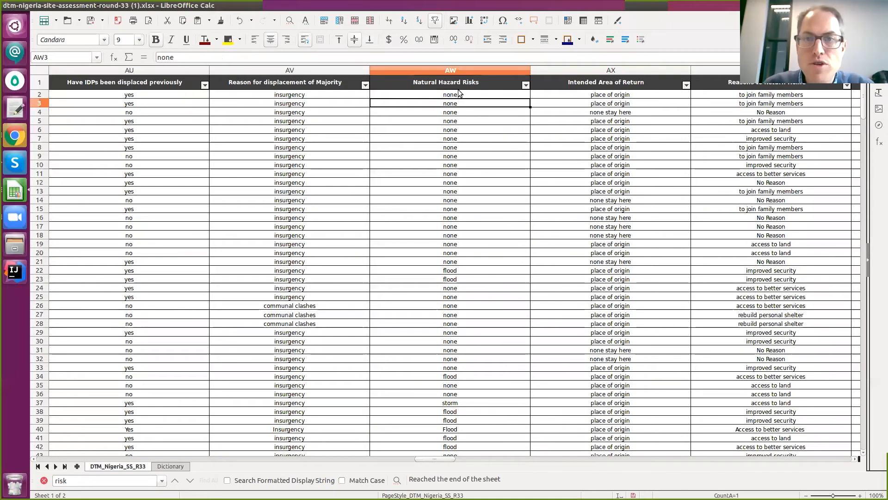
left_click(438, 73)
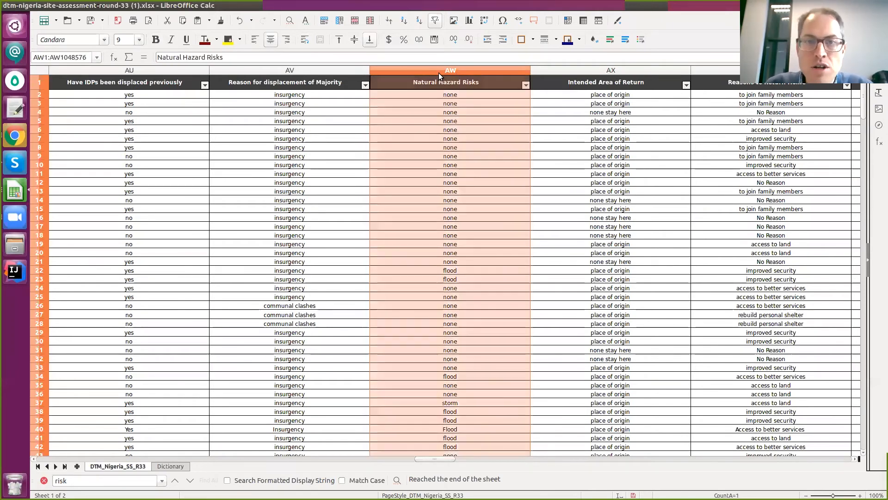
left_click(55, 5)
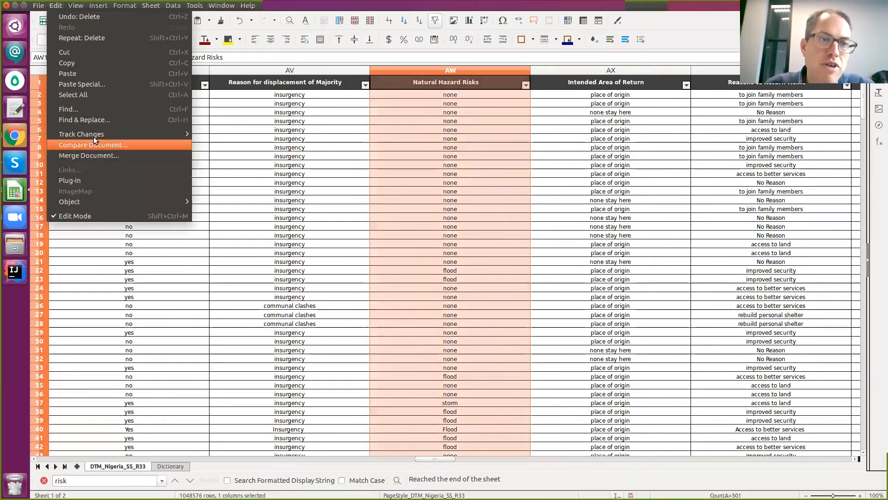
left_click(100, 119)
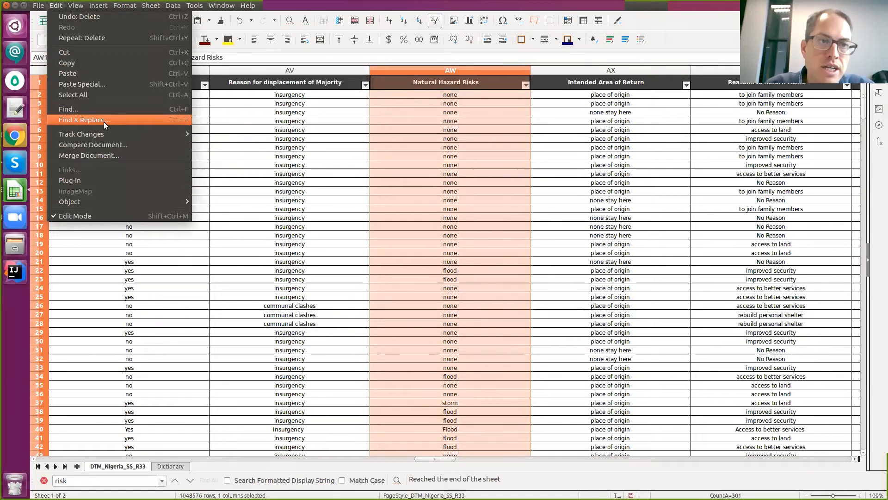
type("none")
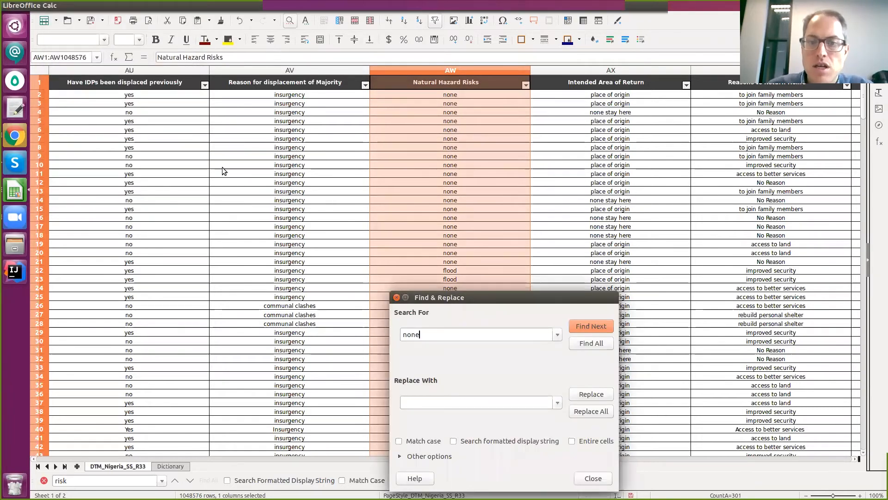
left_click(590, 410)
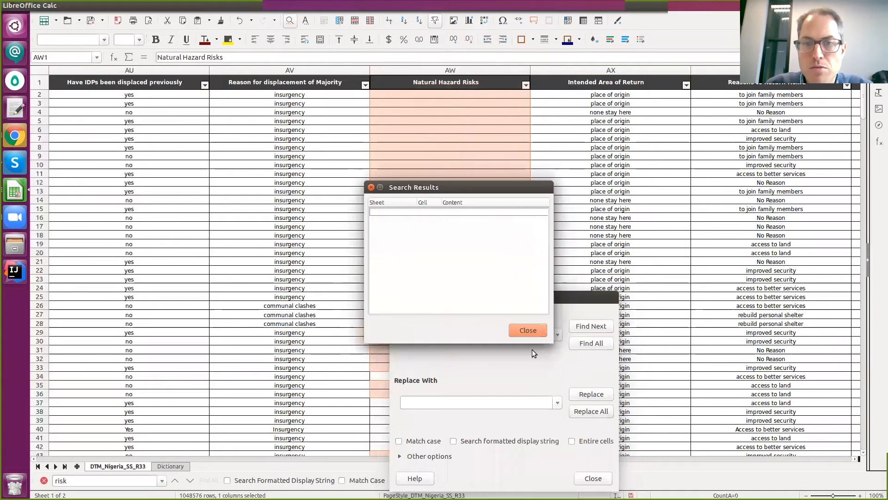
left_click(528, 331)
left_click(396, 297)
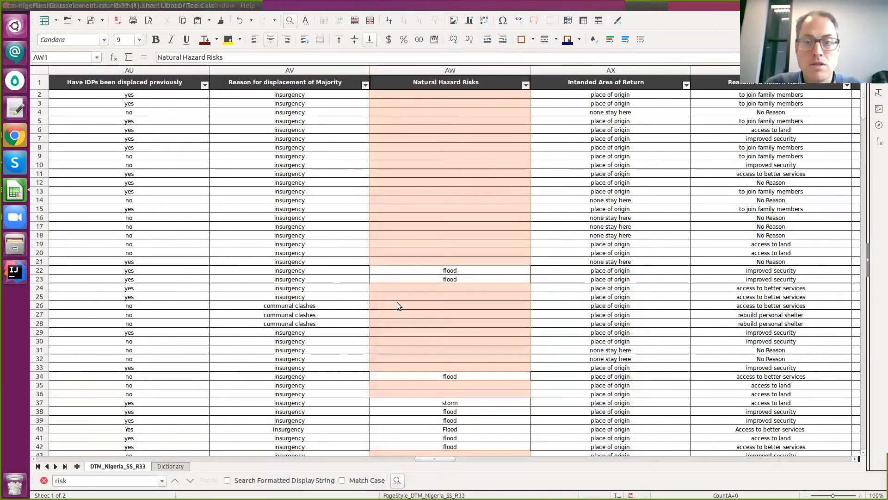
Check the blanked cells AW18–AW19, then switch back to the browser.
left_click(429, 229)
left_click_drag(407, 235, 407, 244)
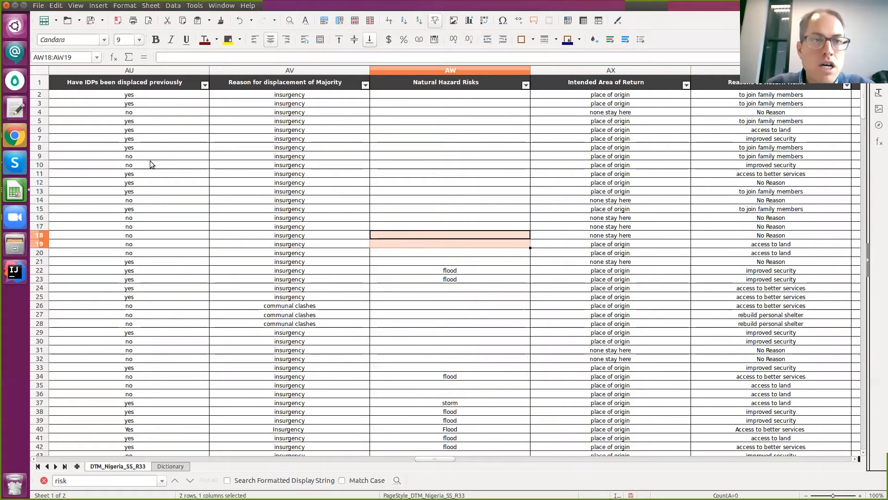
left_click(311, 139)
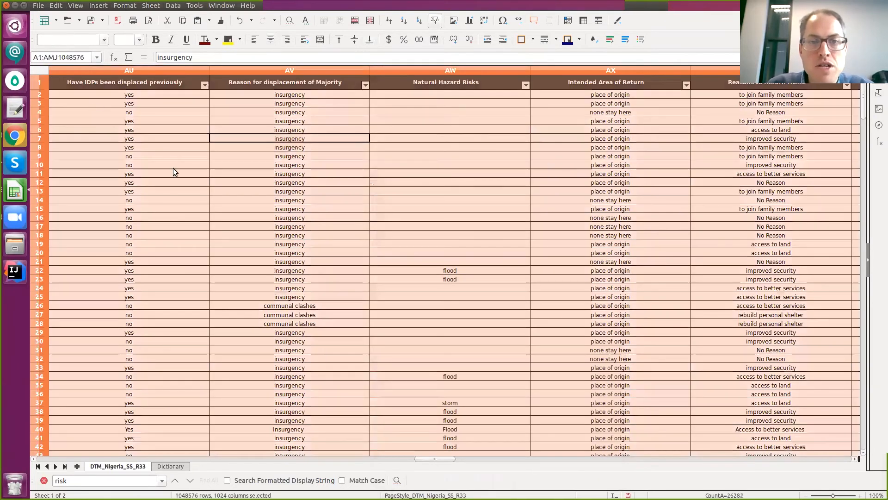
key("alt+Tab")
Paste the copied site assessment table into the Site assessment form's import.
left_click(173, 21)
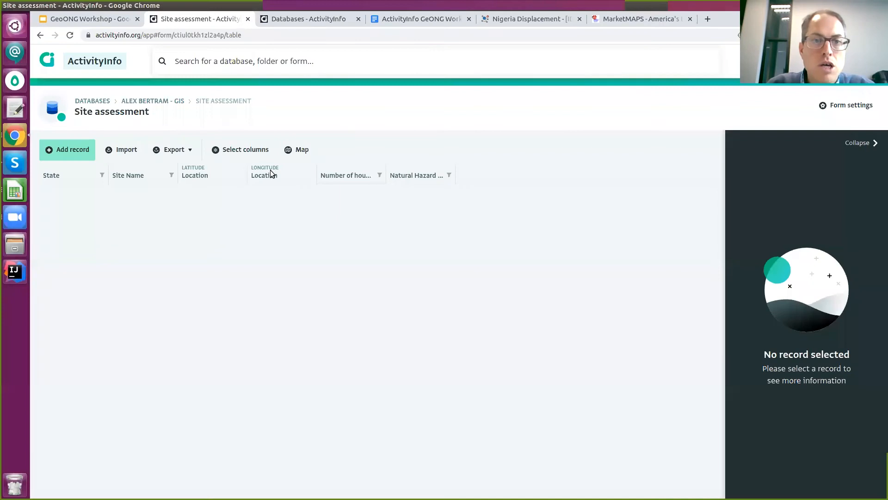
left_click(123, 148)
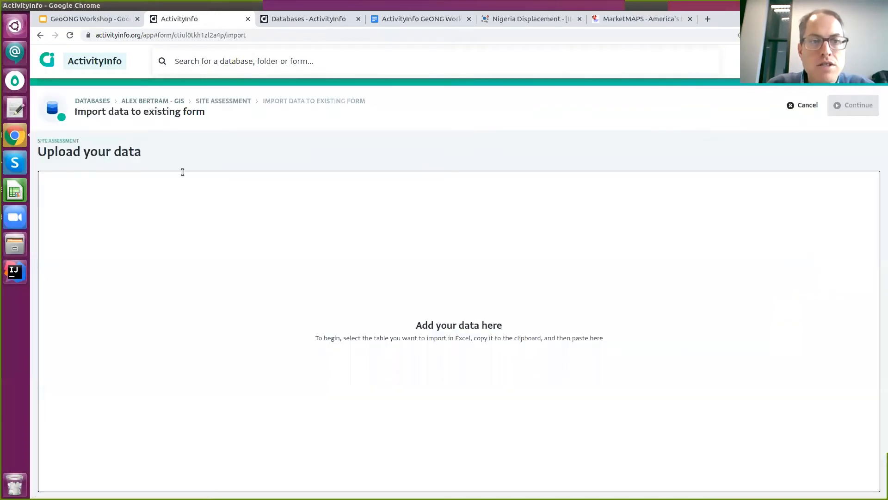
left_click(780, 106)
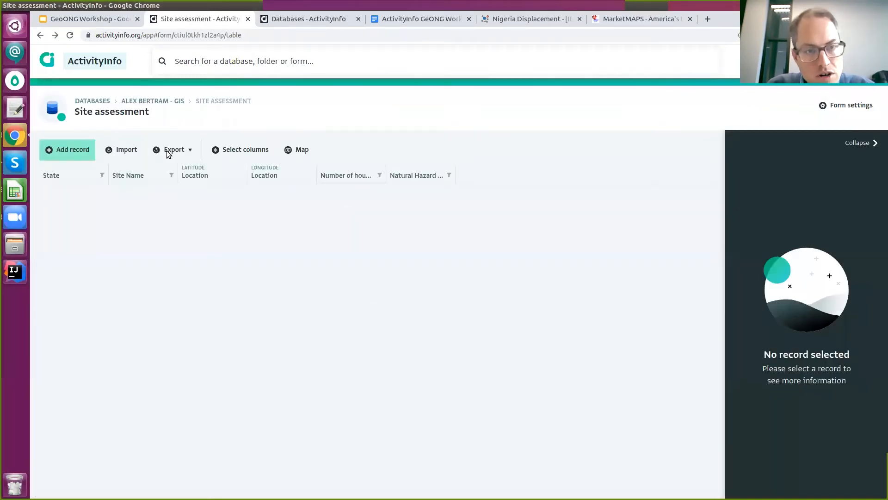
left_click(115, 150)
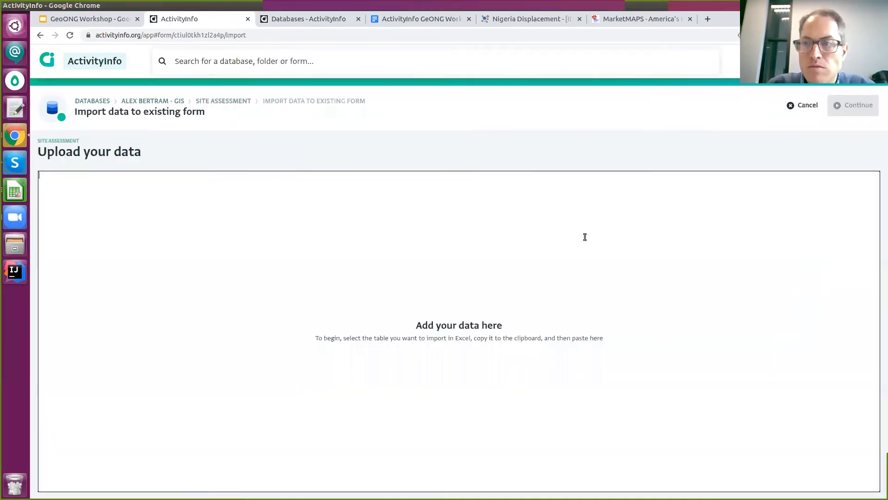
key("ctrl+v")
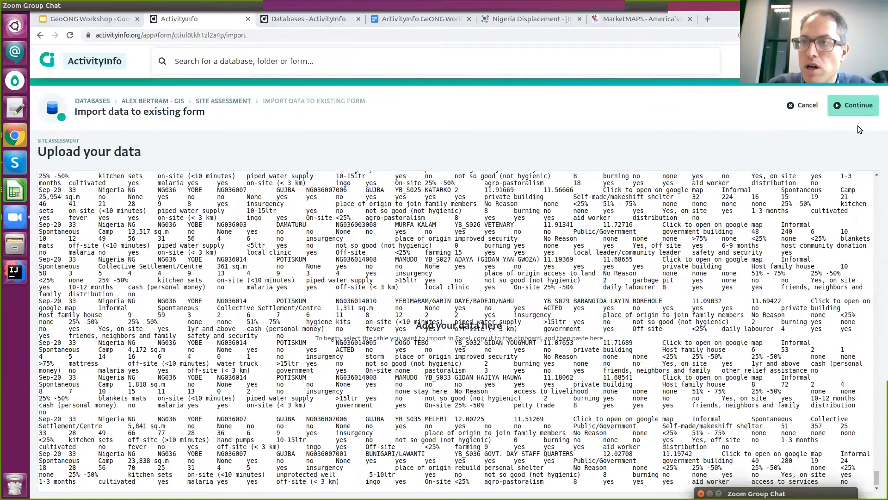
left_click(853, 105)
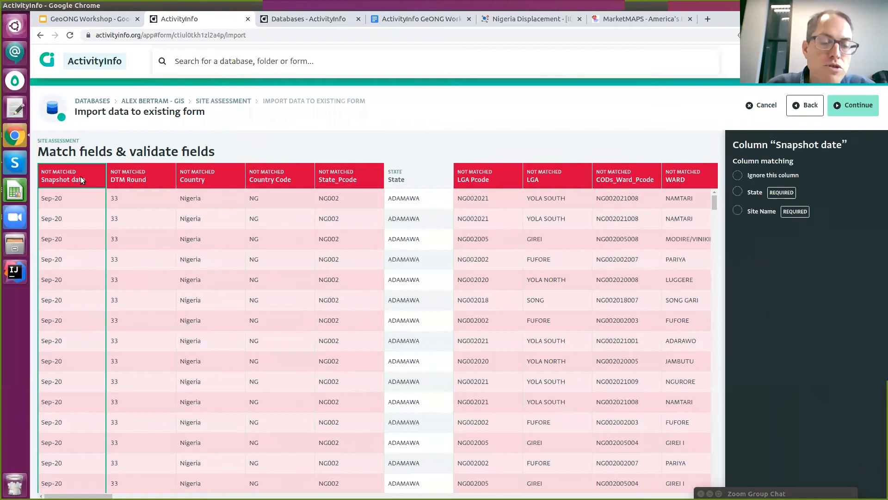
Verify the State, Site Name and Longitude matches and match Latitude to Location - Latitude.
left_click(407, 179)
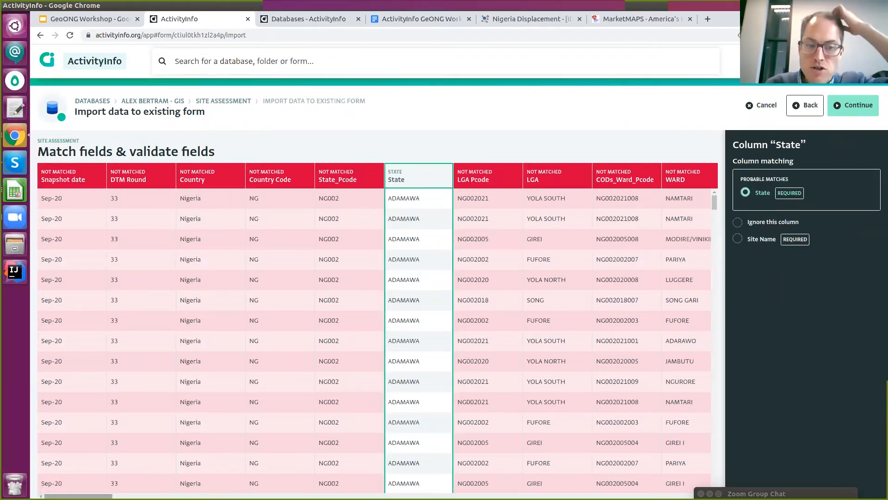
left_click_drag(82, 496, 122, 495)
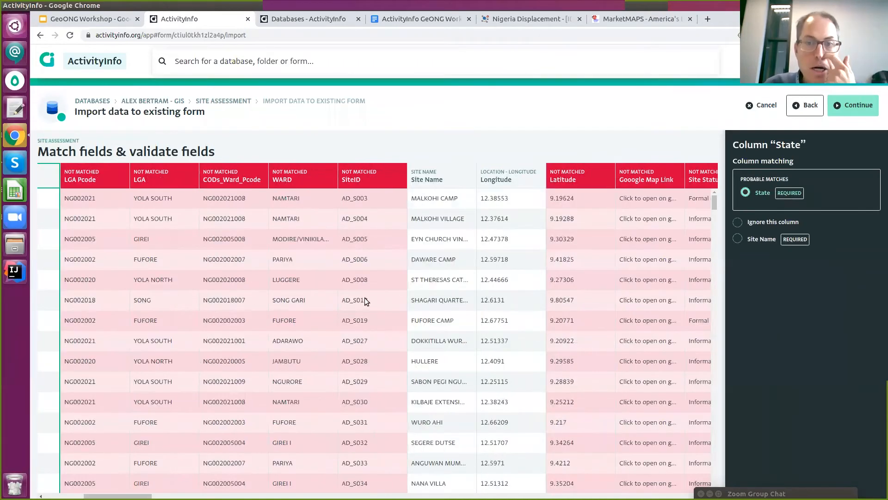
left_click(423, 184)
left_click(514, 218)
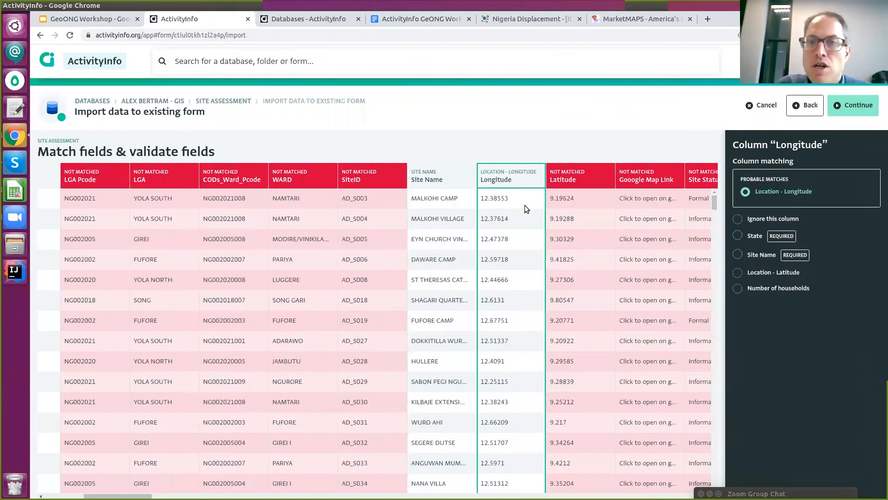
left_click(560, 189)
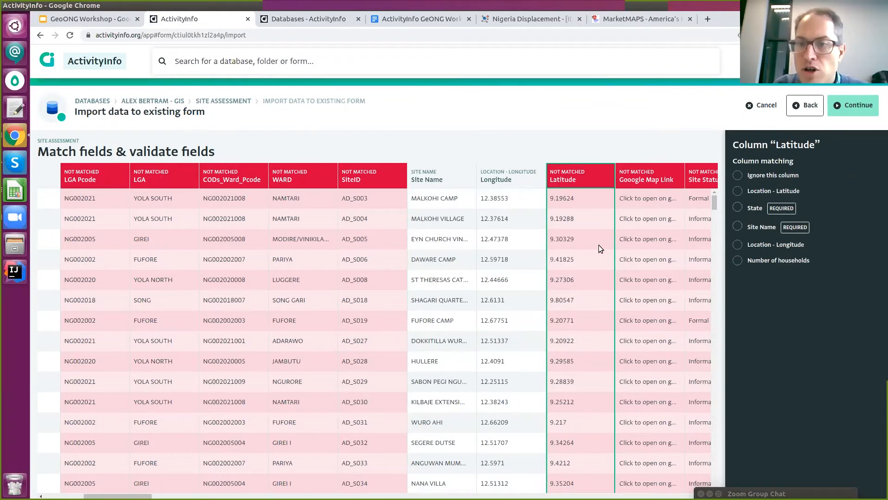
left_click(784, 189)
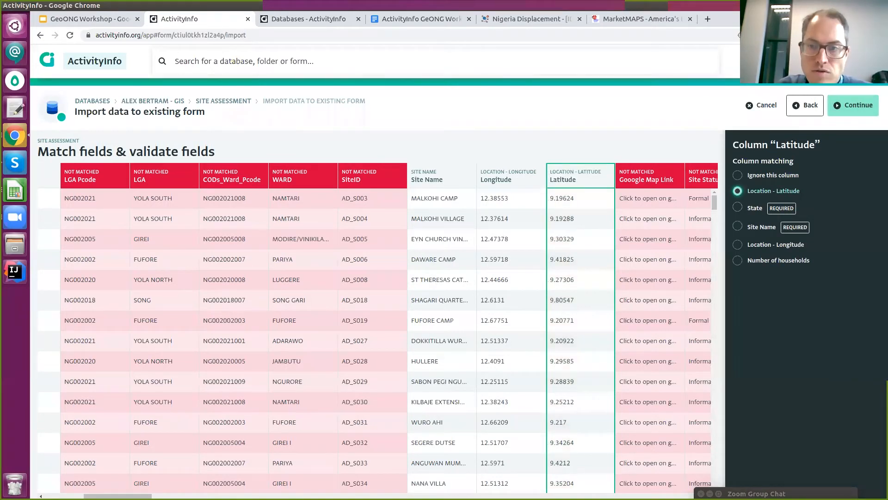
scroll(377, 328, "right", 5)
scroll(319, 470, "right", 15)
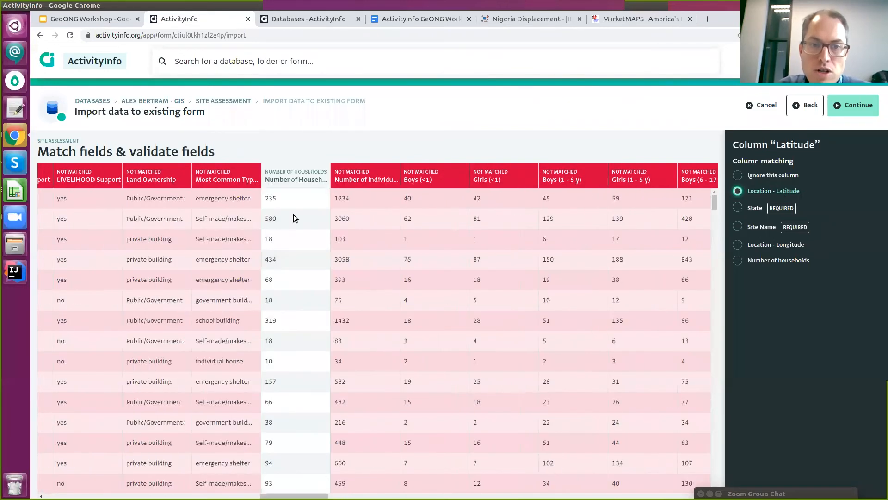
scroll(353, 294, "right", 10)
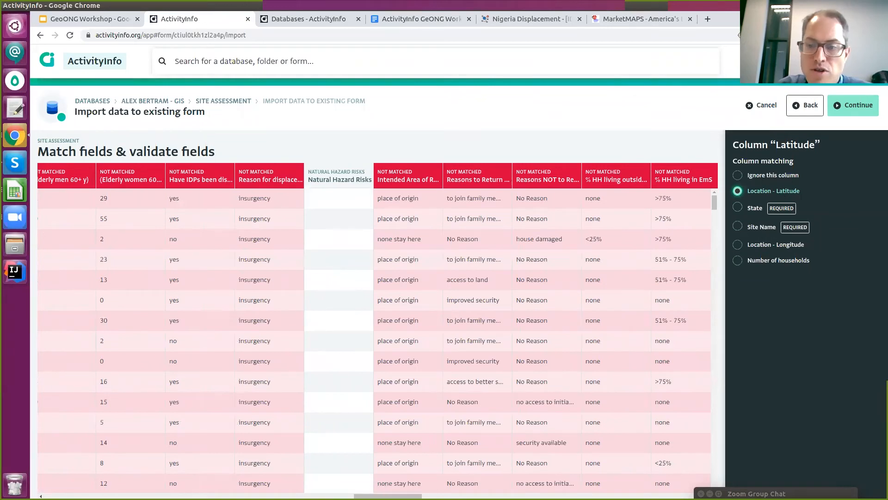
left_click(845, 109)
left_click(401, 487)
left_click_drag(398, 495, 73, 464)
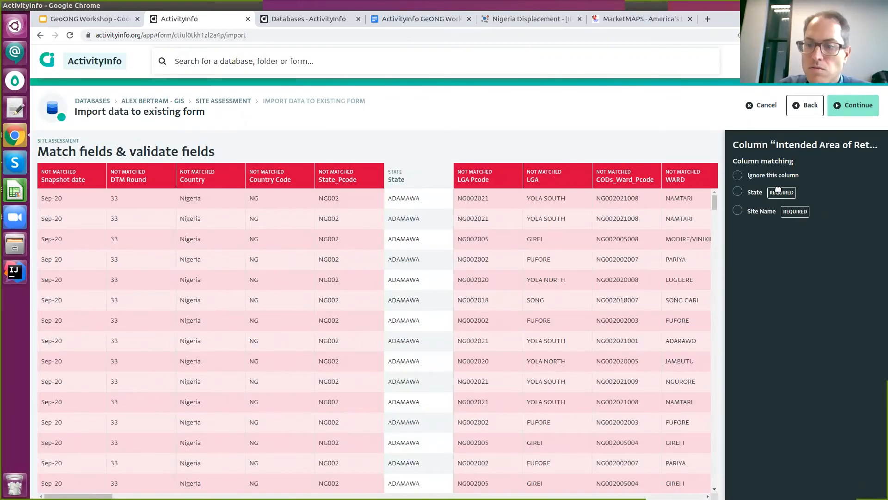
left_click(846, 105)
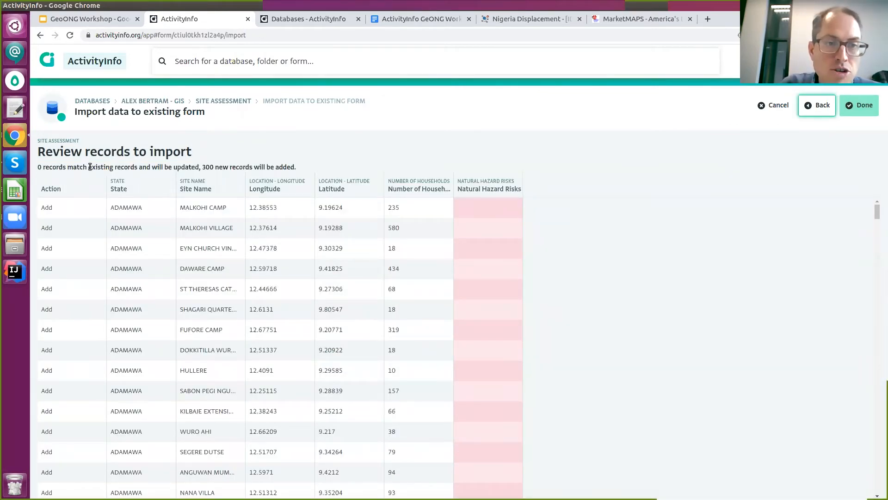
Review the 300 new records and run the import to completion.
left_click_drag(88, 167, 240, 167)
left_click(250, 167)
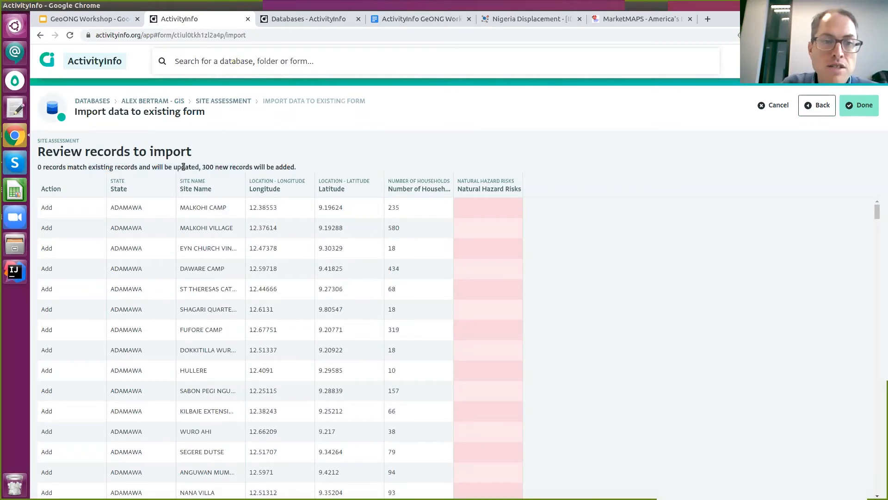
scroll(881, 267, "down", 2)
scroll(881, 267, "down", 20)
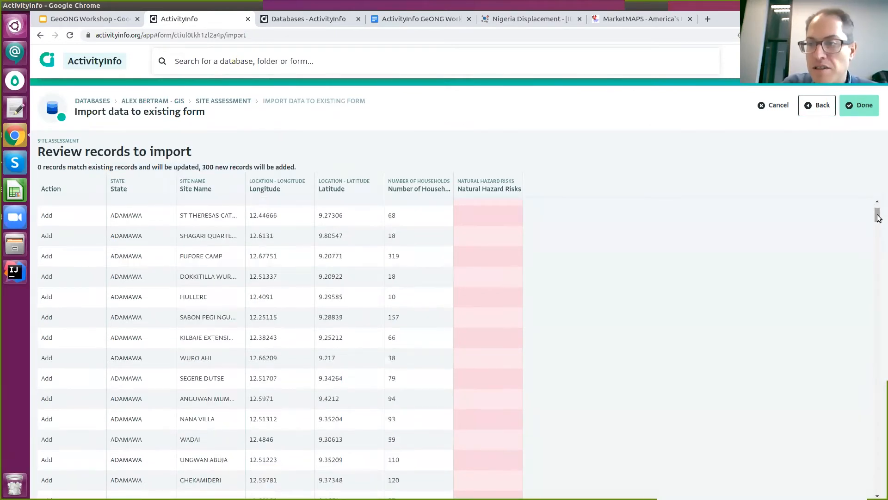
scroll(873, 316, "down", 15)
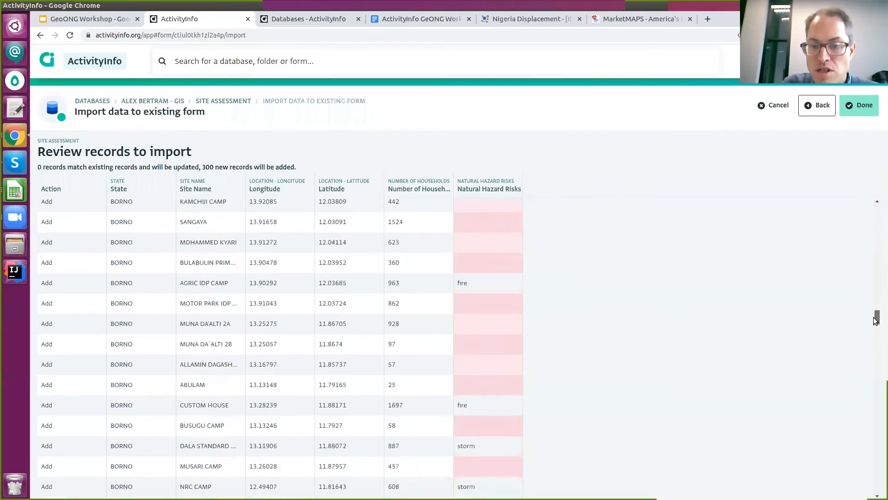
left_click(859, 106)
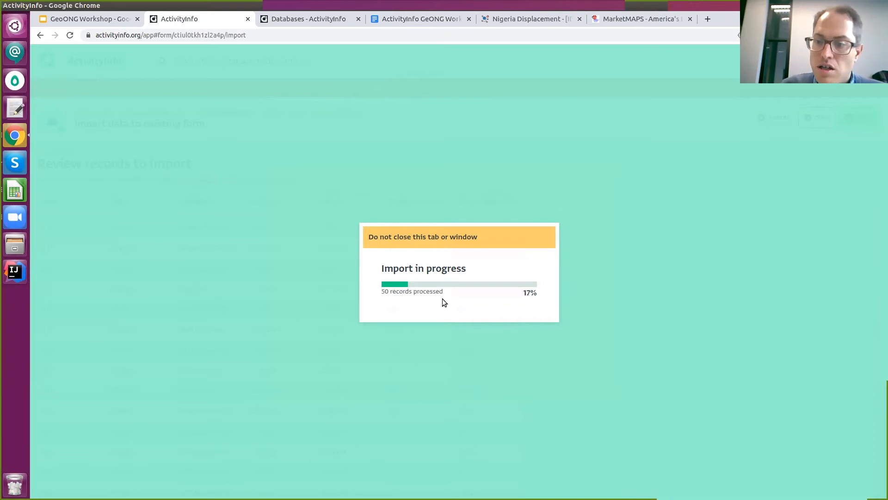
left_click_drag(811, 262, 812, 261)
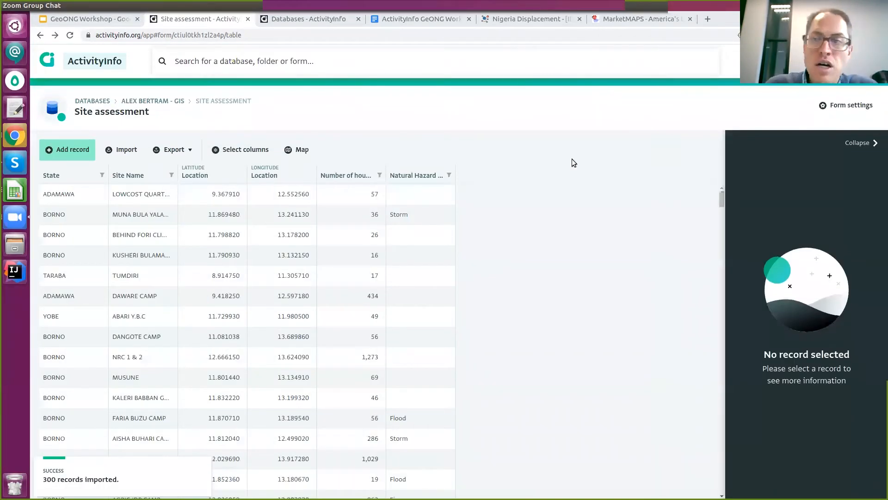
View imported records like CUSTOM HOUSE 2, ANNUR CAMP and AHMED GREMA, then show the sites on a map.
left_click(623, 116)
left_click(757, 162)
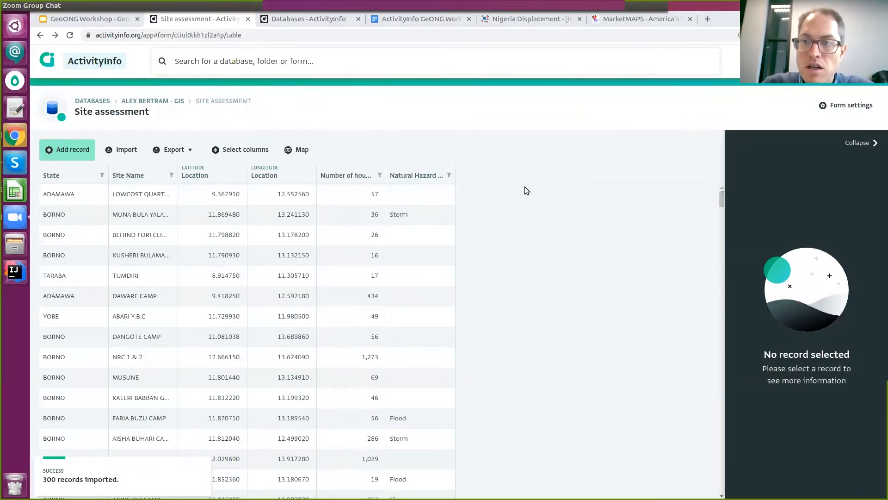
left_click(556, 220)
scroll(253, 207, "down", 5)
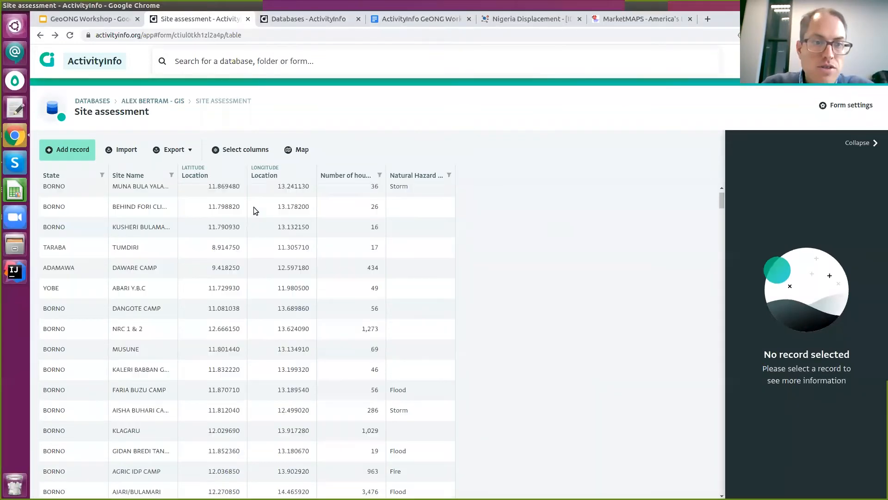
scroll(74, 235, "down", 1)
scroll(195, 233, "down", 3)
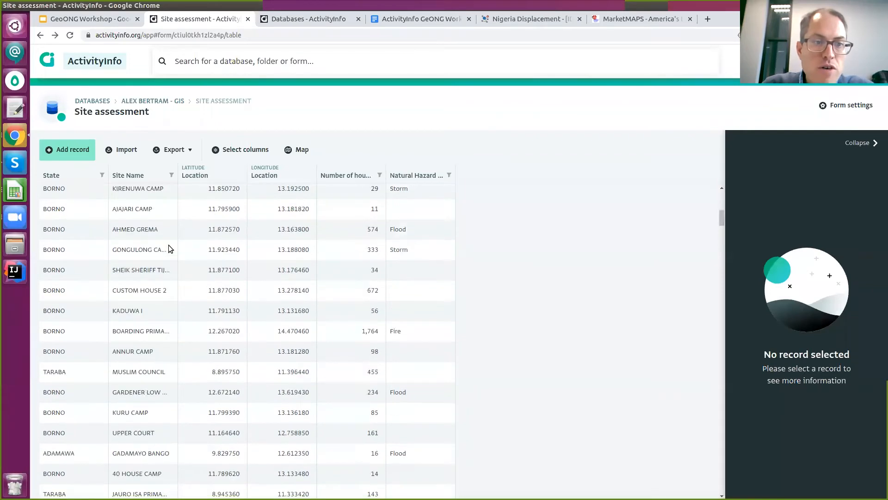
left_click(170, 248)
left_click(194, 292)
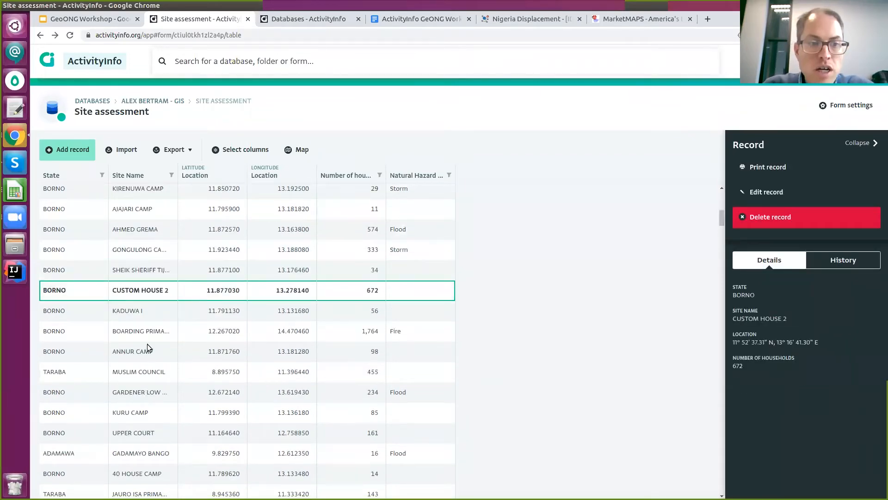
left_click(148, 350)
left_click(158, 370)
left_click(194, 278)
left_click(313, 231)
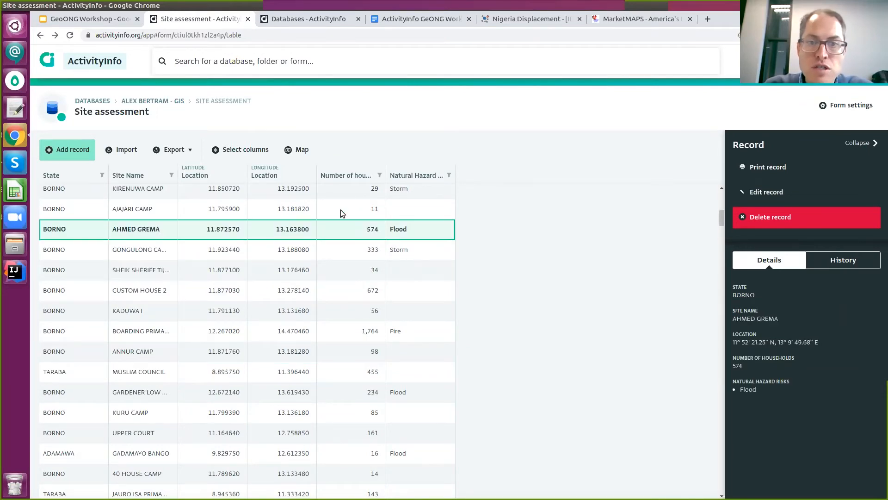
left_click(309, 150)
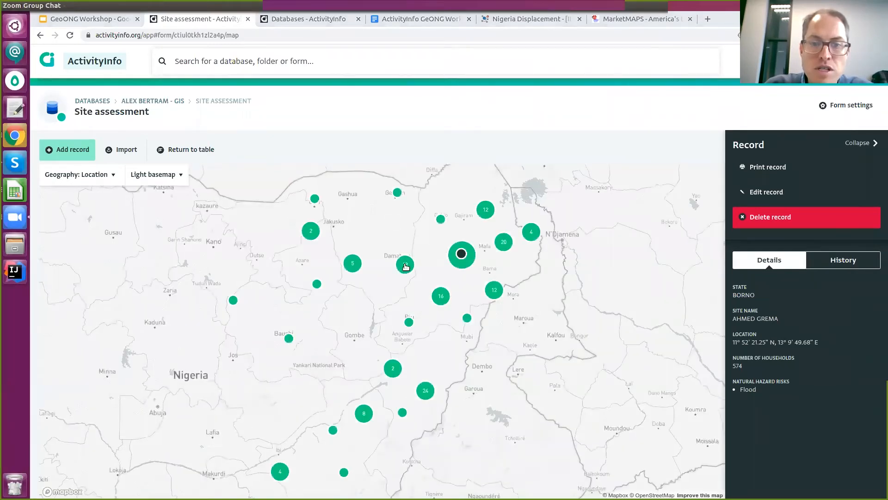
List the 16 sites in a map cluster and view the details of the site at Biu.
scroll(405, 266, "up", 2)
left_click(445, 301)
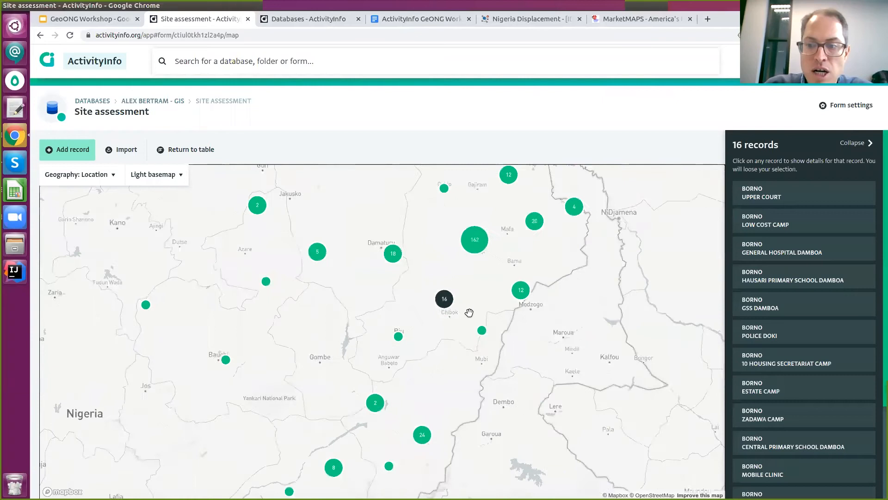
scroll(469, 313, "up", 2)
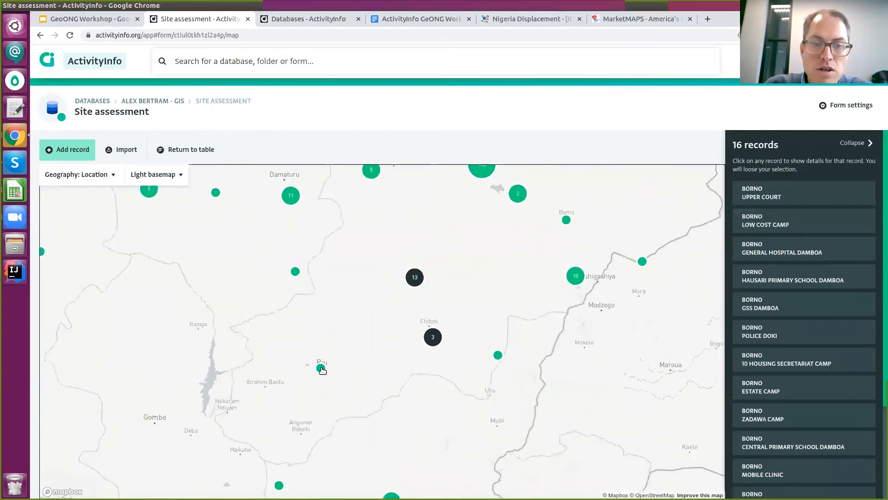
left_click(321, 368)
scroll(379, 241, "down", 2)
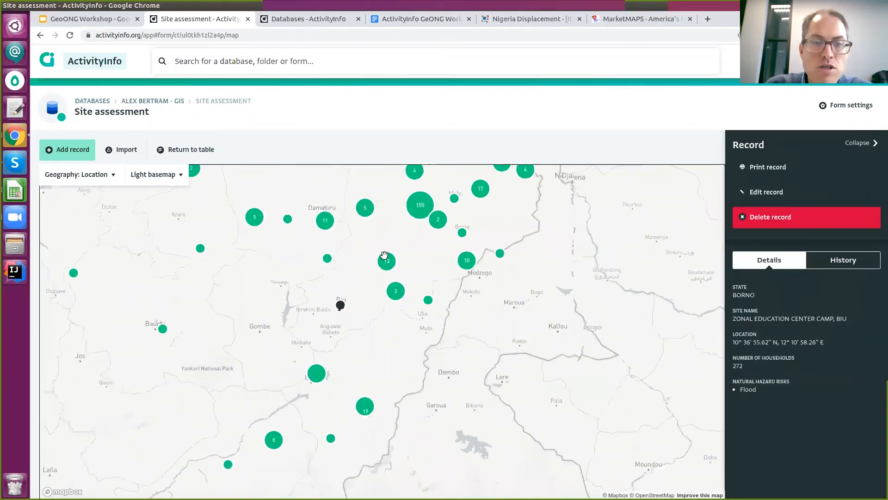
scroll(384, 256, "down", 5)
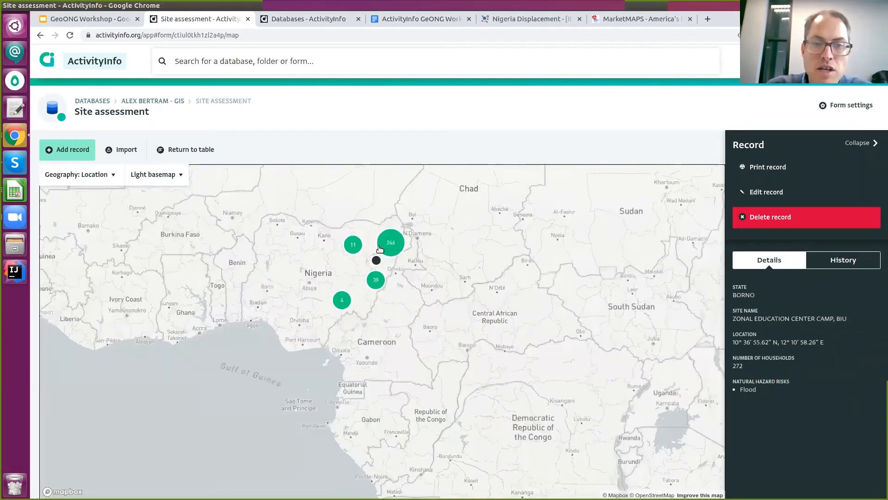
scroll(384, 248, "up", 4)
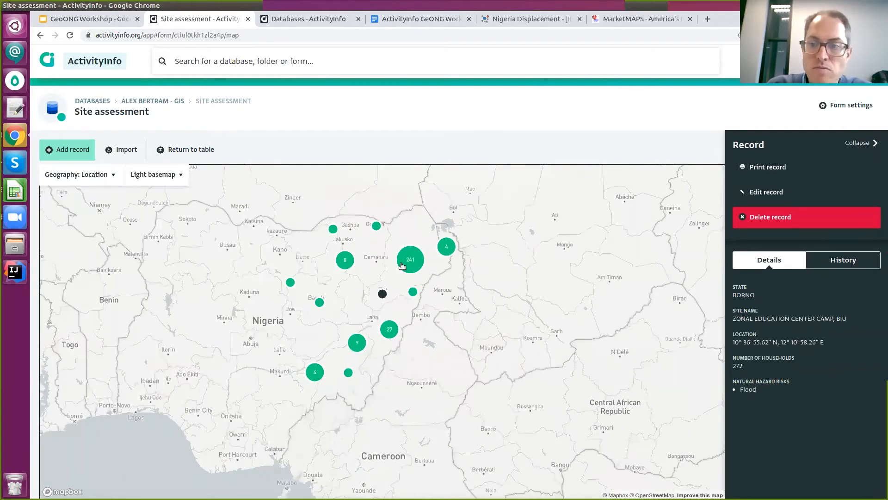
scroll(563, 363, "down", 1)
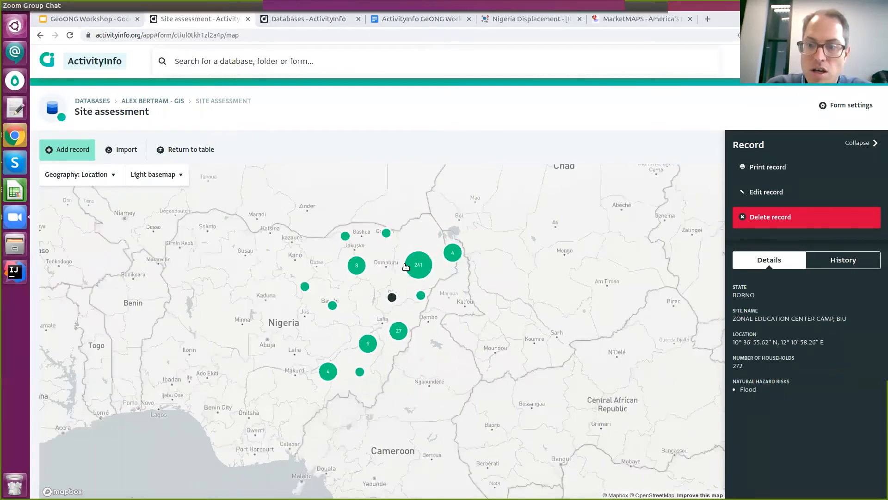
scroll(404, 272, "up", 1)
scroll(404, 272, "up", 1)
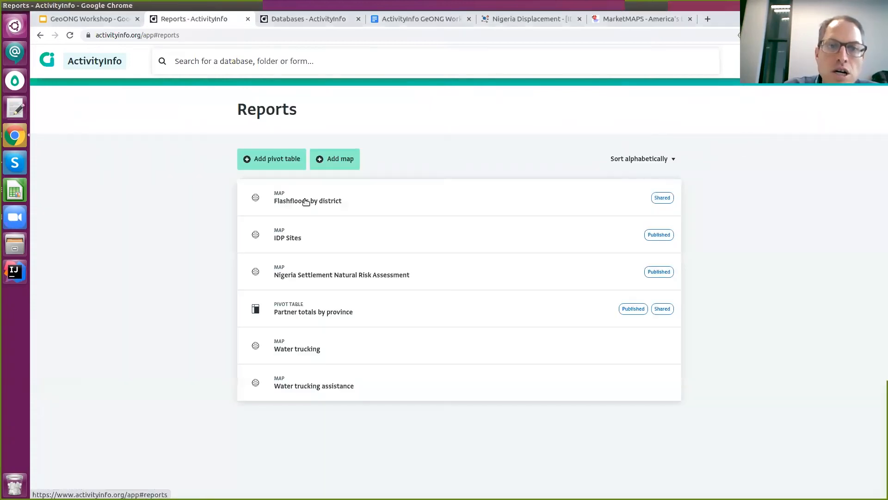
Create a new map report using the GIS database's Site assessment form as its source.
left_click(335, 162)
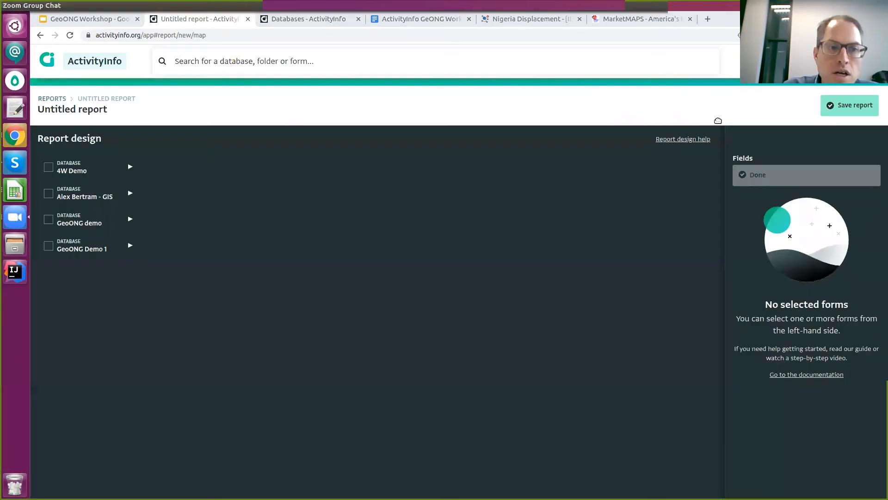
left_click(179, 191)
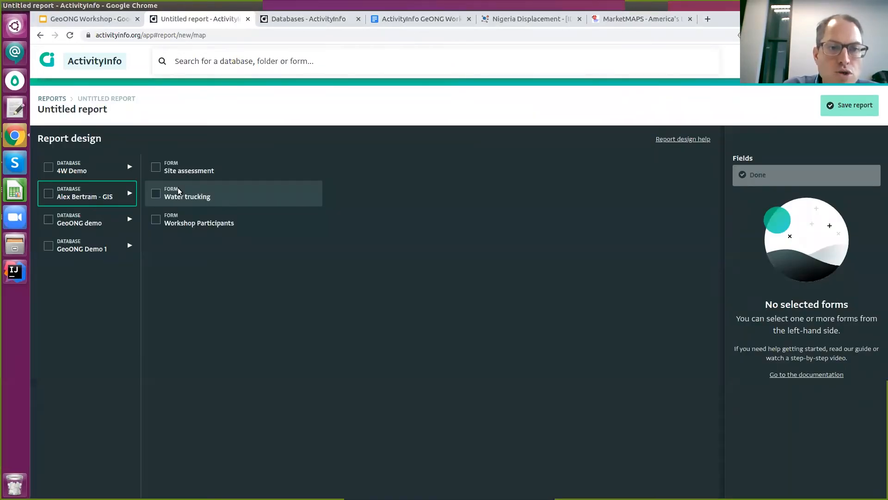
left_click(156, 168)
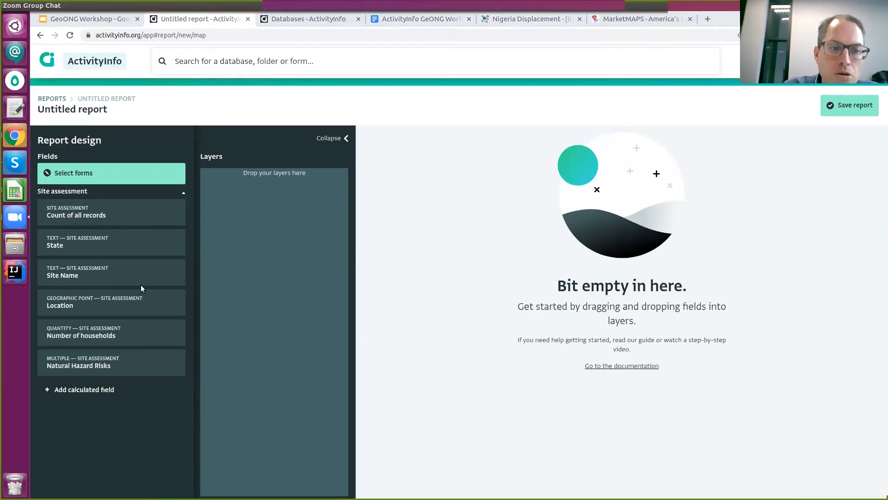
Add Number of households as proportional circles and centre the map on Maiduguri.
left_click_drag(277, 237, 277, 237)
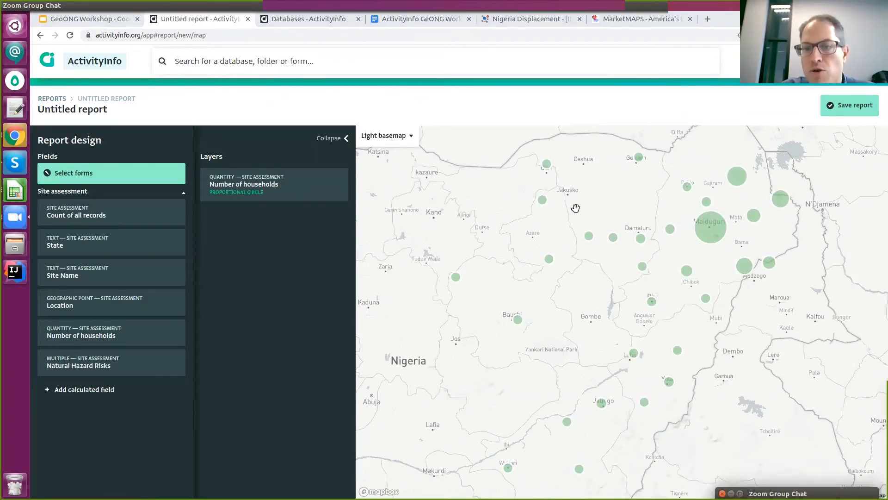
scroll(575, 206, "down", 1)
scroll(593, 227, "down", 4)
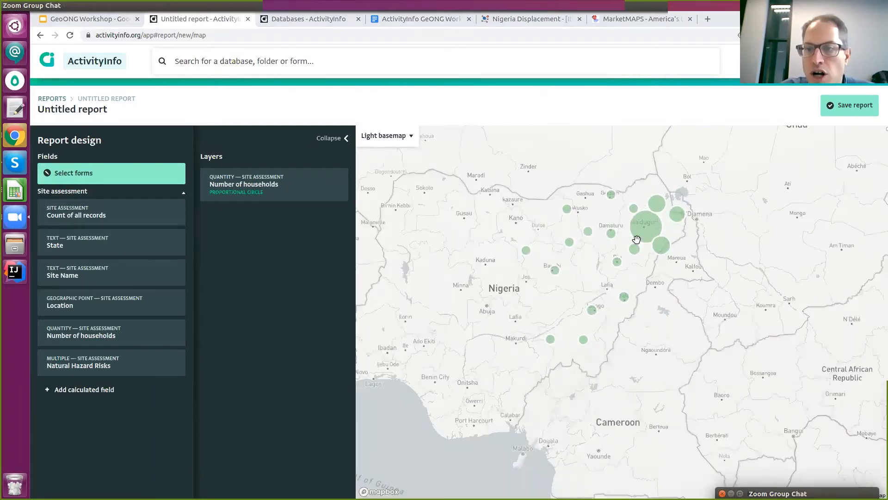
left_click_drag(646, 217, 723, 227)
left_click_drag(662, 234, 648, 235)
scroll(684, 238, "up", 4)
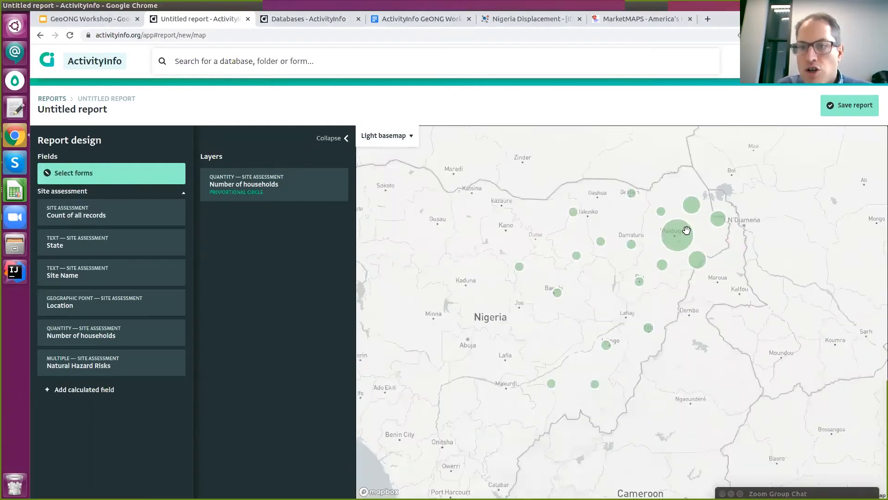
scroll(591, 266, "up", 3)
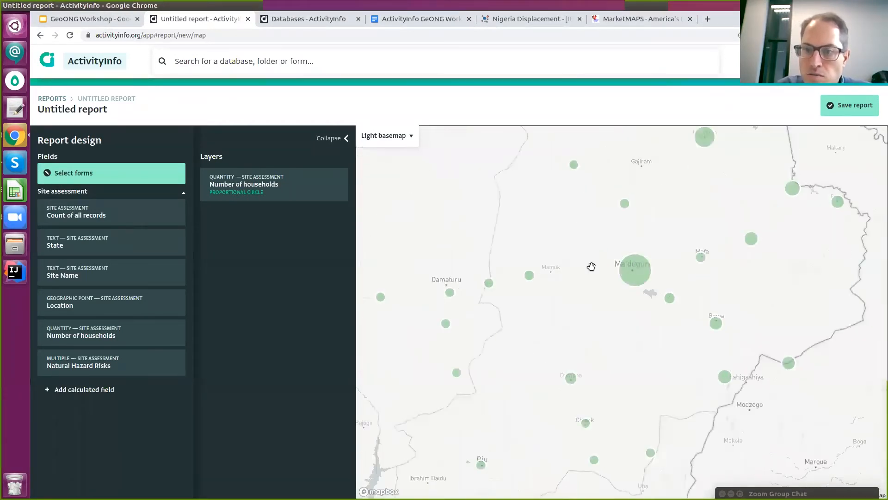
scroll(585, 283, "up", 2)
left_click_drag(543, 360, 615, 248)
scroll(614, 248, "up", 2)
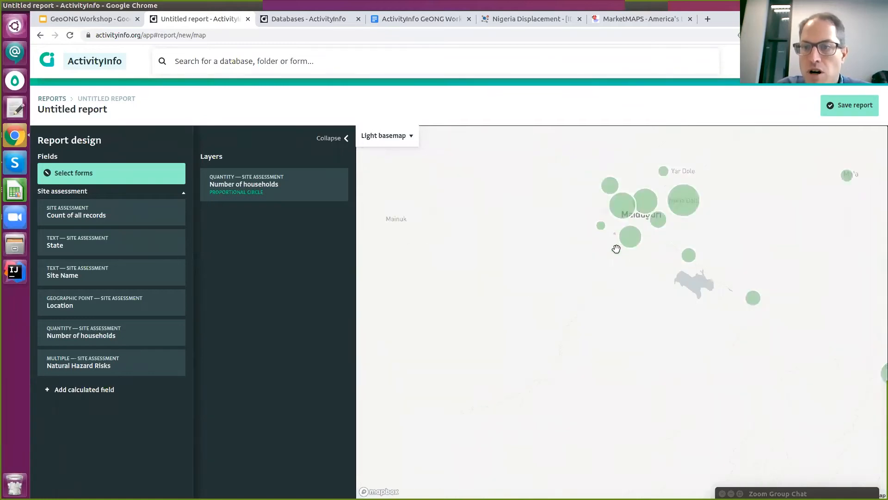
scroll(643, 222, "up", 3)
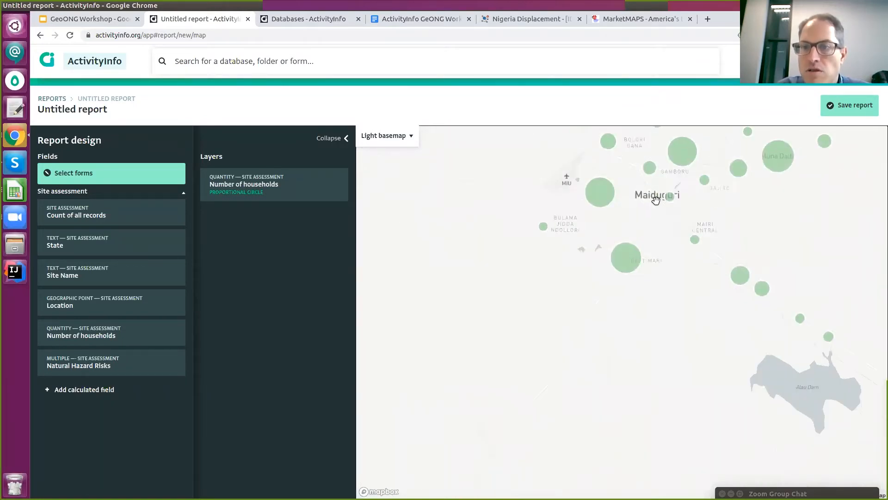
scroll(680, 182, "up", 3)
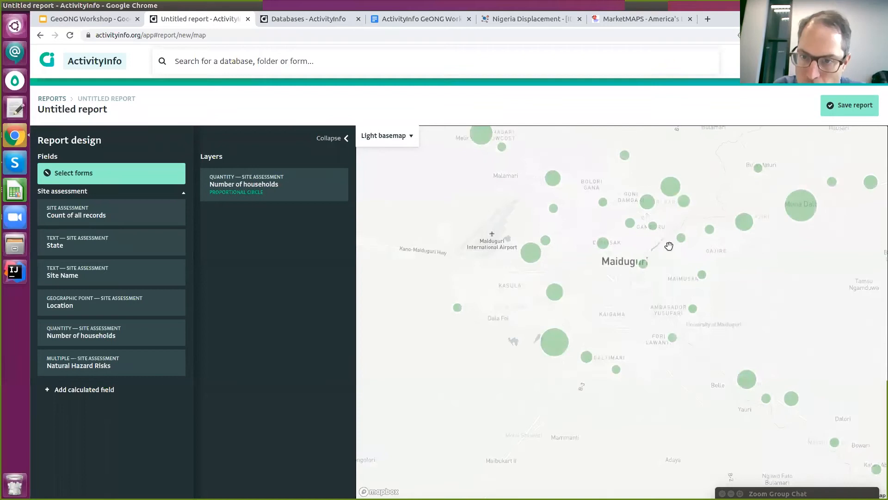
scroll(600, 294, "up", 2)
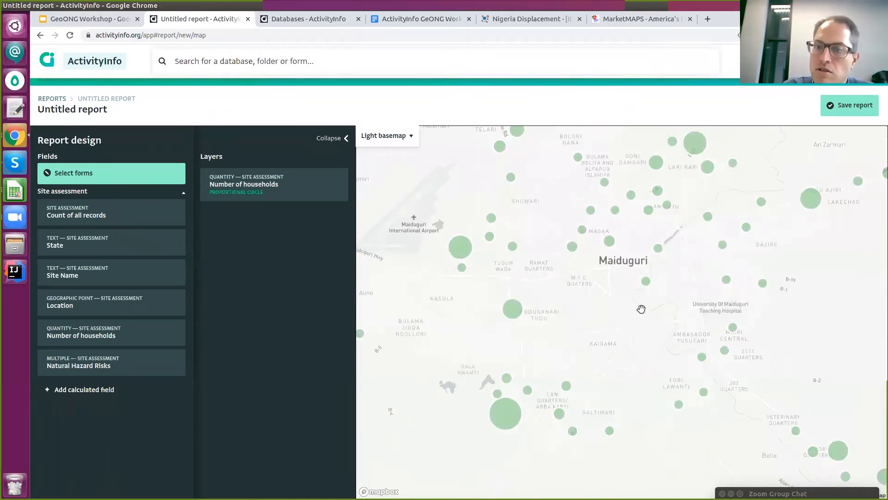
scroll(641, 308, "down", 1)
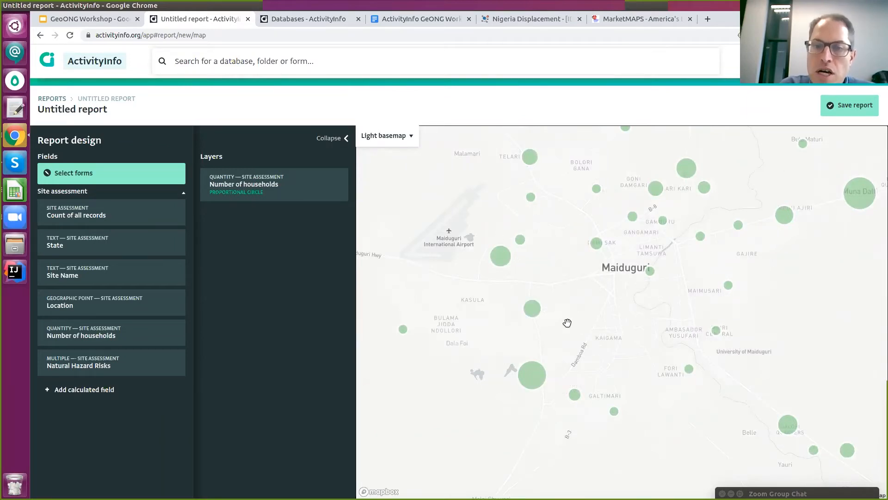
Hide the design panels and frame the household circles around Maiduguri.
left_click(332, 138)
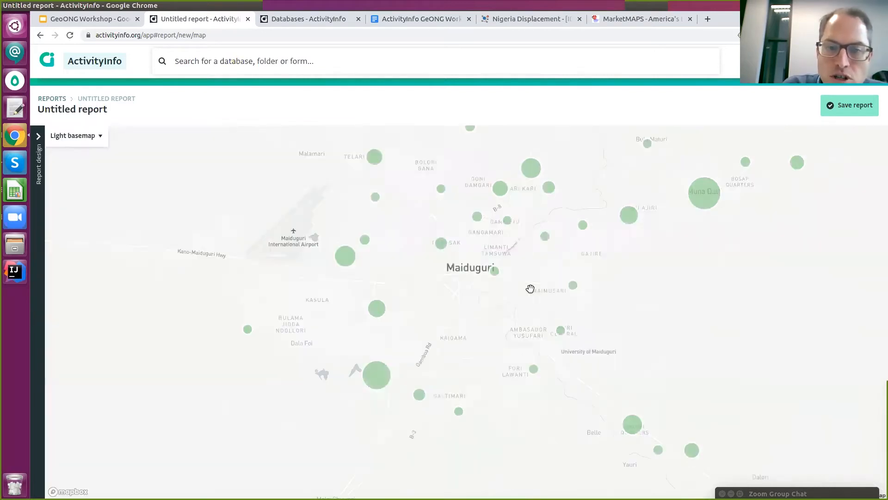
scroll(352, 261, "up", 3)
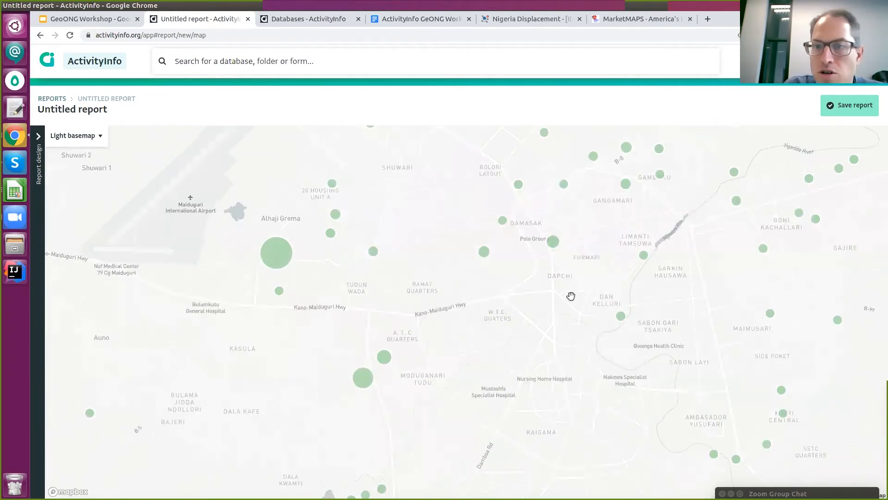
scroll(647, 284, "down", 3)
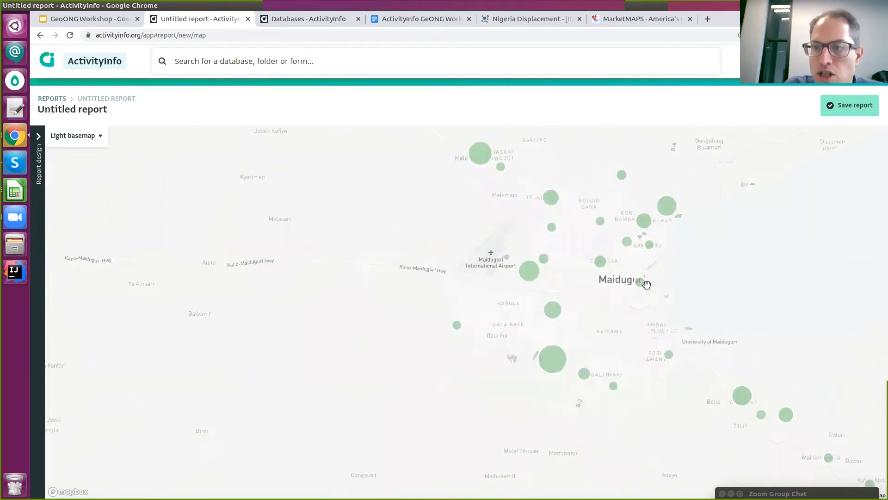
left_click_drag(853, 227, 605, 265)
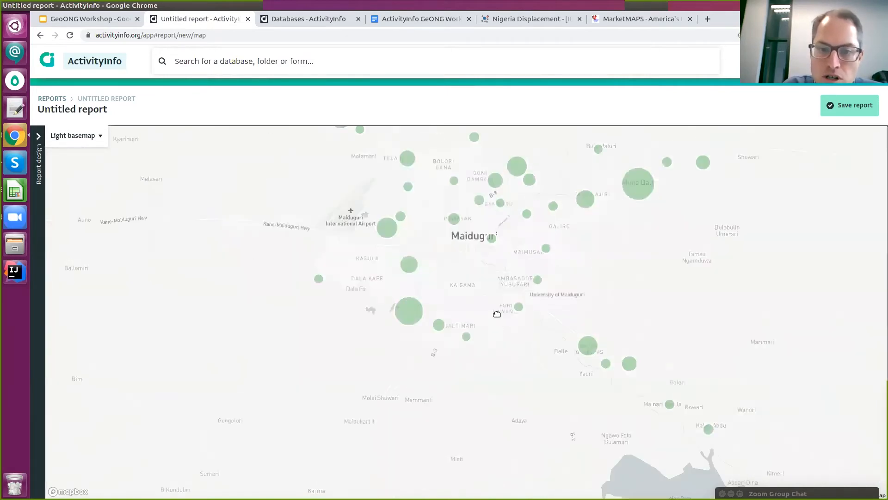
scroll(537, 358, "down", 1)
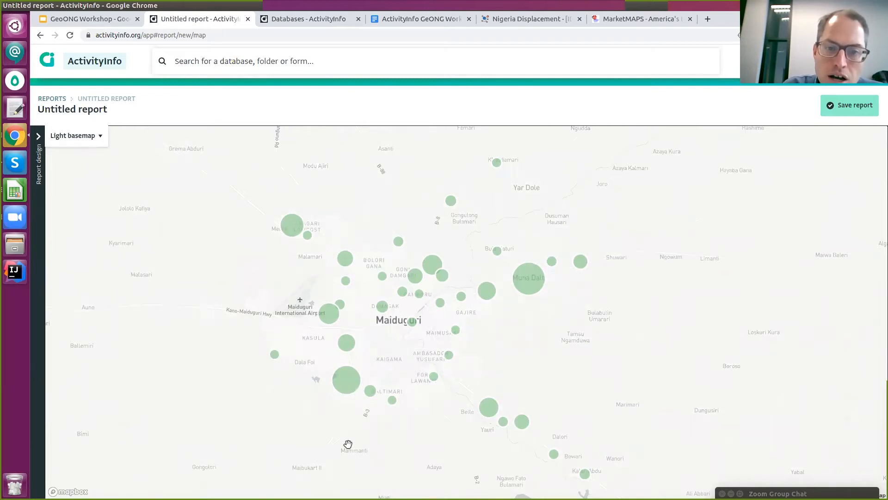
scroll(362, 374, "up", 1)
scroll(361, 374, "up", 2)
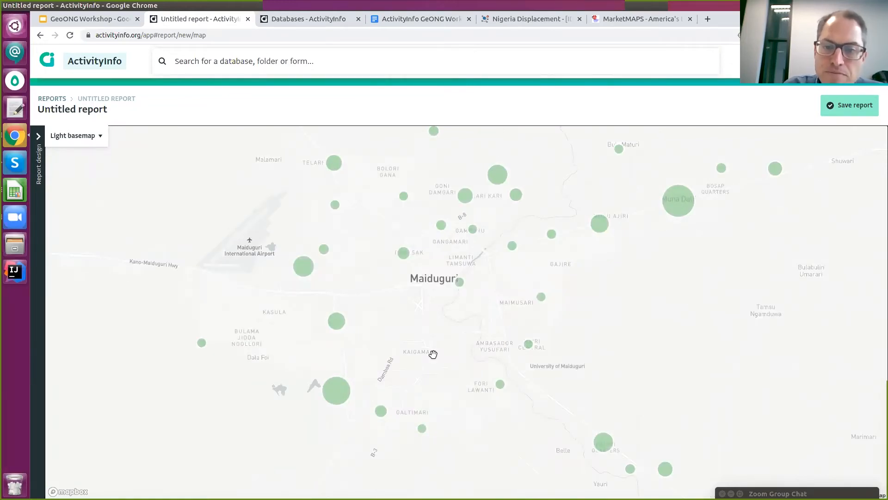
scroll(509, 277, "down", 1)
scroll(460, 282, "up", 1)
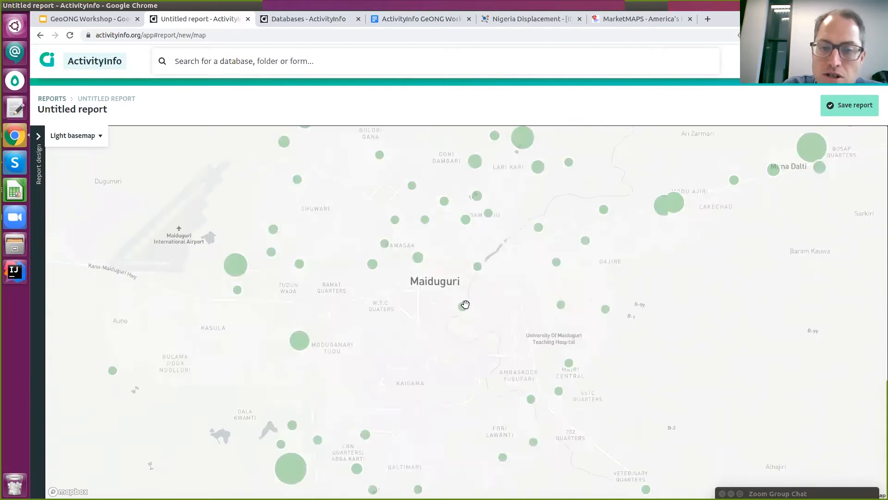
scroll(467, 312, "up", 1)
scroll(463, 314, "up", 2)
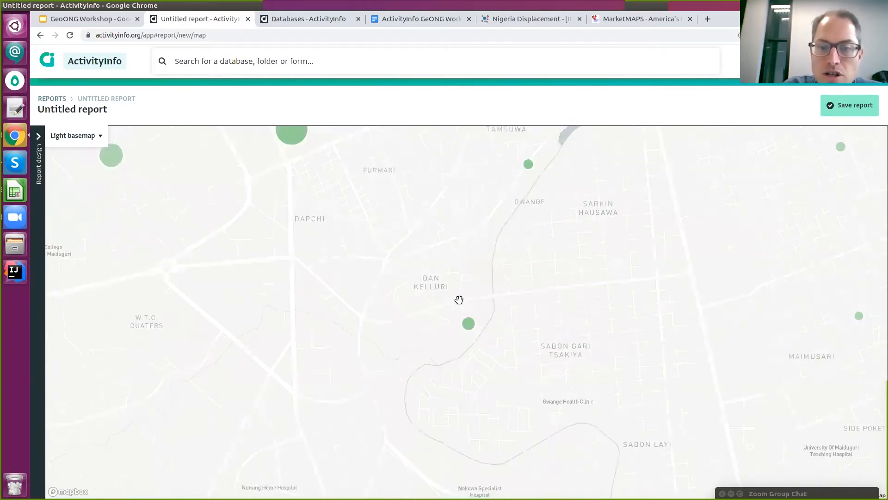
scroll(459, 300, "up", 2)
scroll(510, 318, "down", 4)
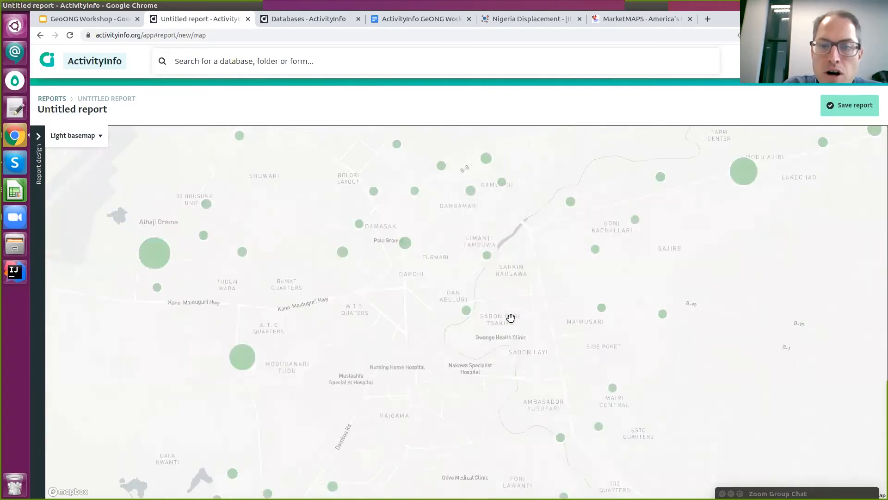
scroll(509, 317, "up", 1)
scroll(524, 373, "down", 1)
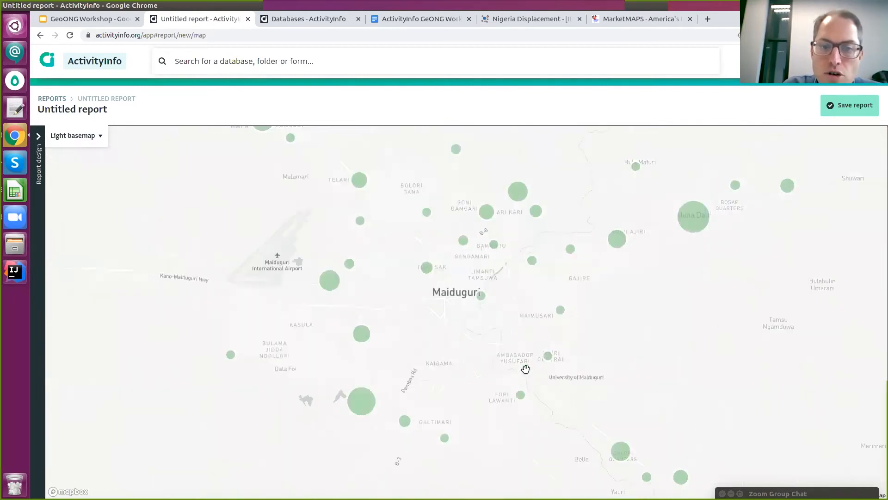
scroll(525, 369, "down", 2)
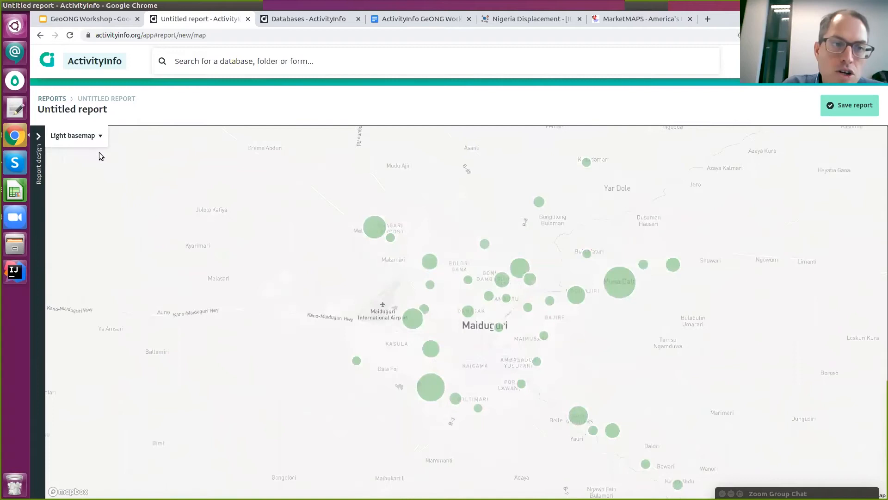
left_click(63, 138)
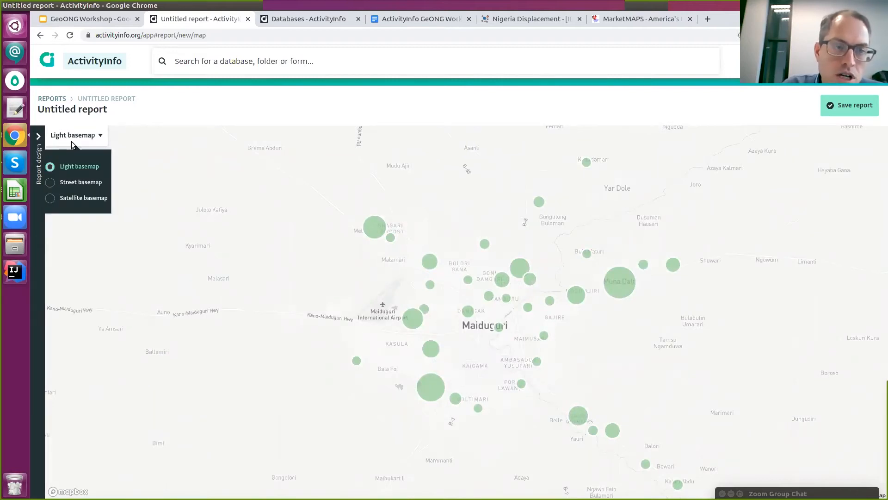
Try the street basemap, then the satellite basemap, zooming to compare.
left_click(80, 182)
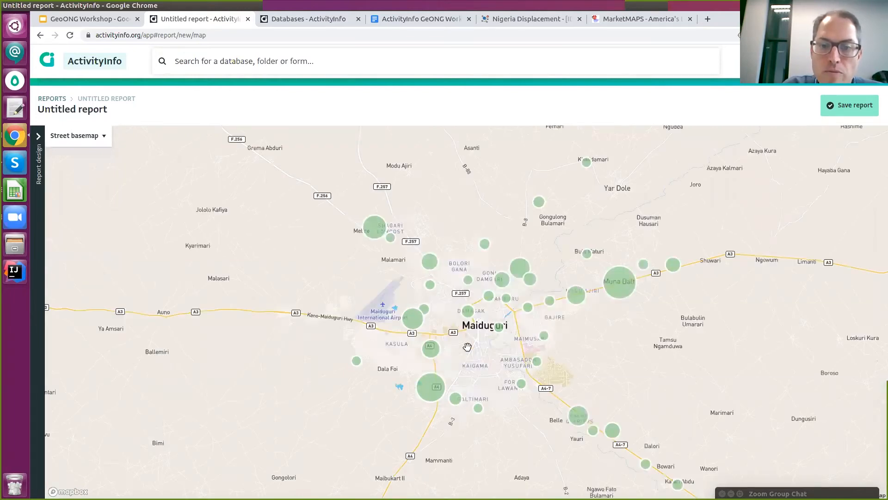
scroll(477, 343, "up", 3)
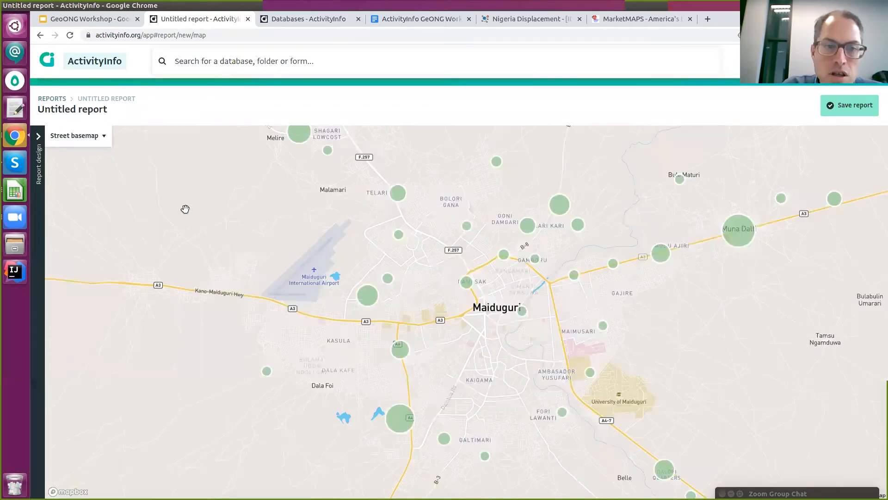
left_click(77, 137)
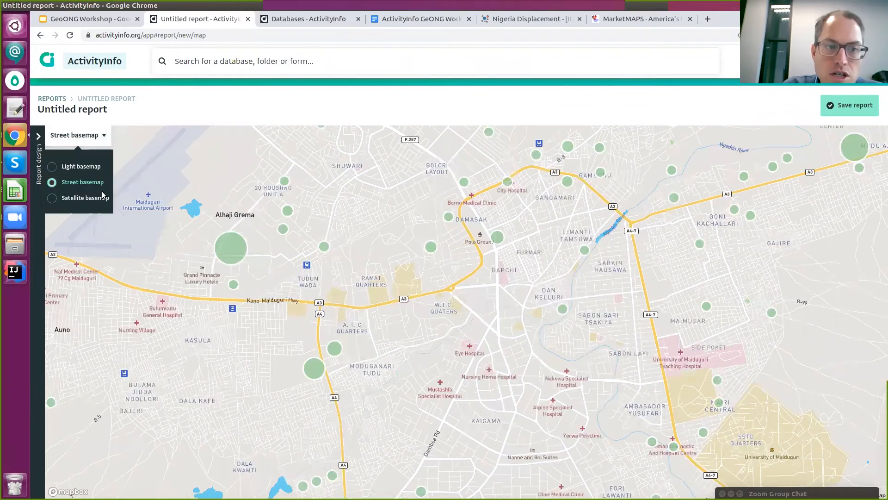
left_click(102, 194)
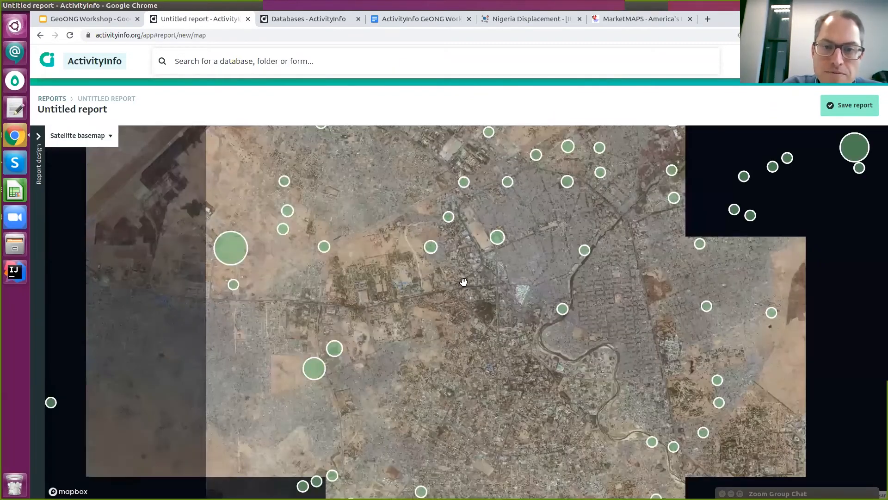
scroll(370, 245, "up", 4)
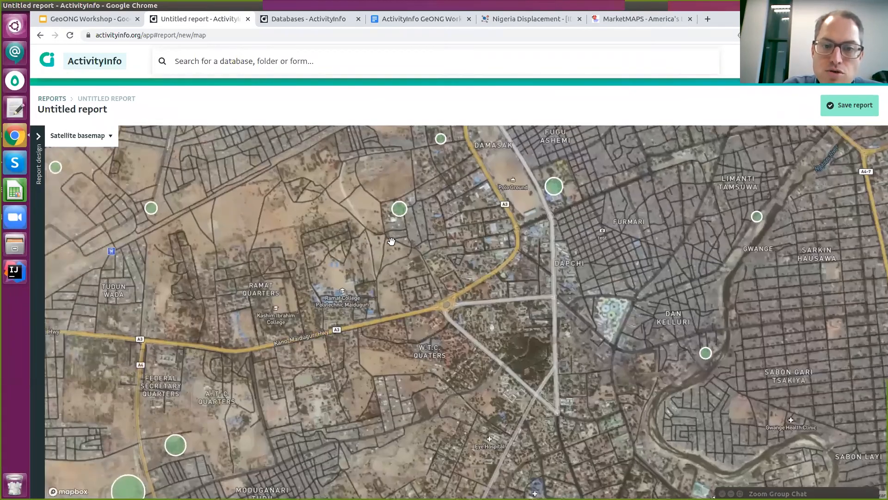
scroll(391, 241, "up", 2)
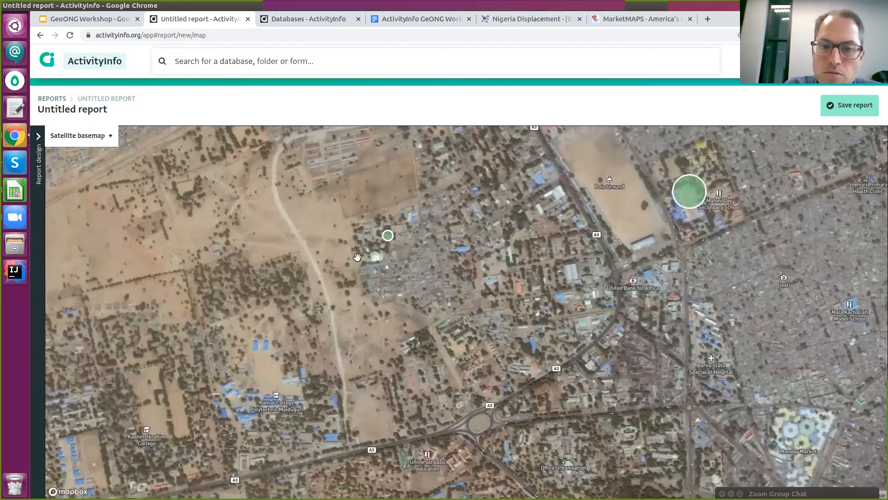
scroll(375, 247, "up", 1)
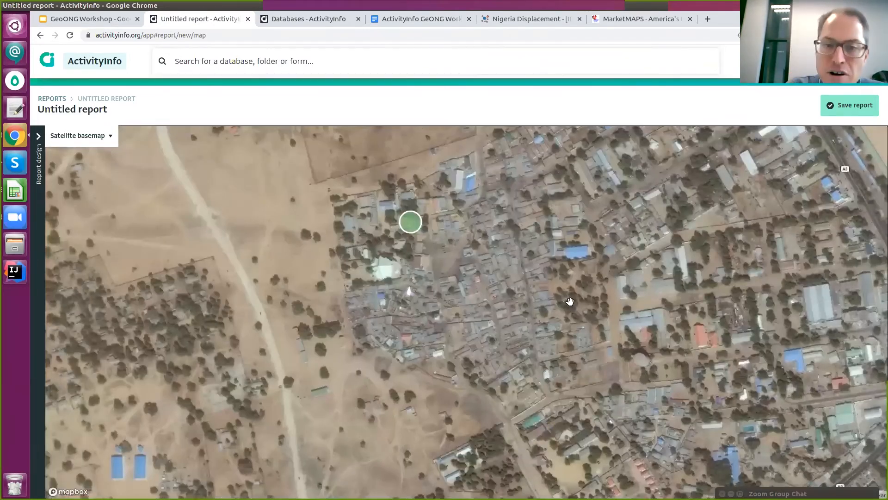
scroll(555, 319, "down", 1)
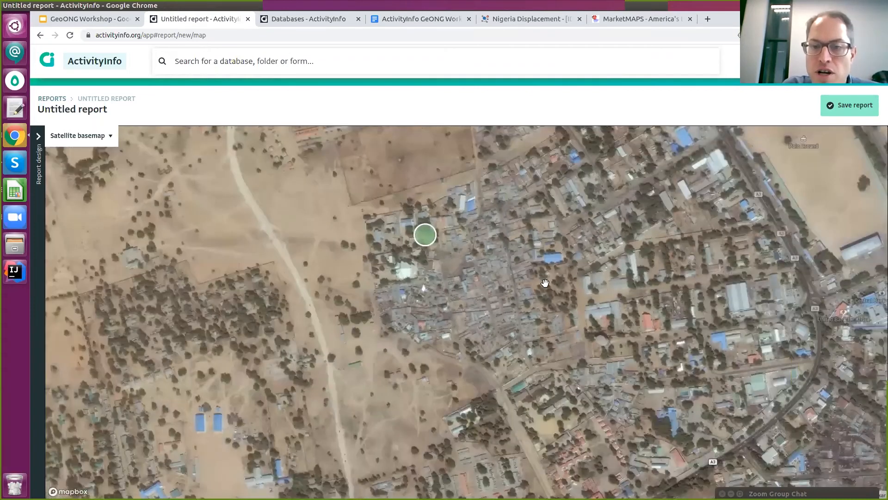
scroll(539, 314, "down", 5)
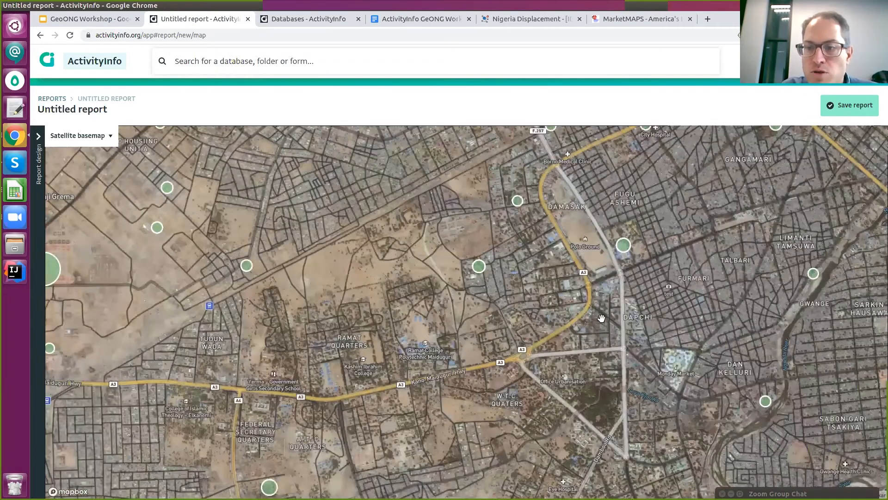
scroll(602, 318, "down", 1)
scroll(532, 359, "down", 5)
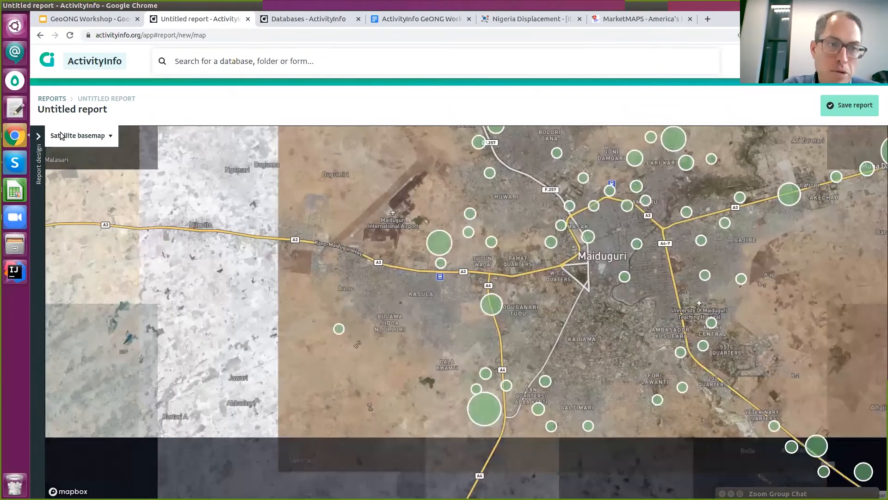
Switch the map background to the Light basemap and recentre the settlements.
left_click(61, 135)
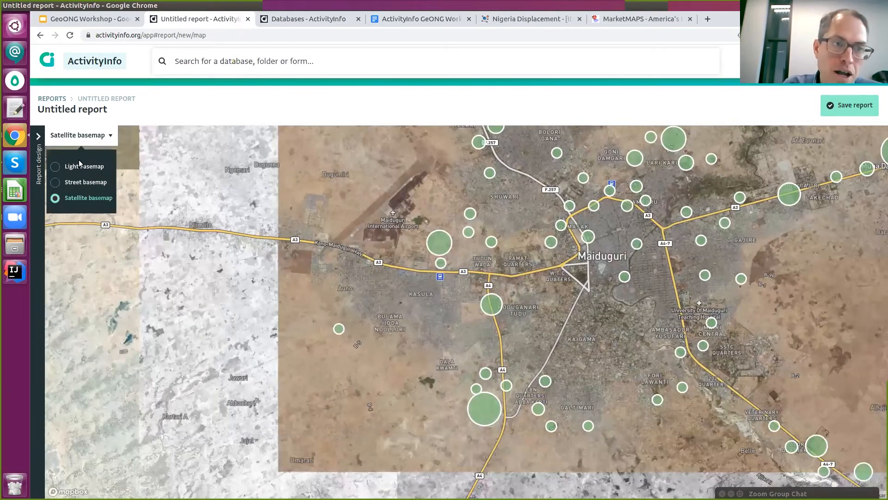
left_click(102, 165)
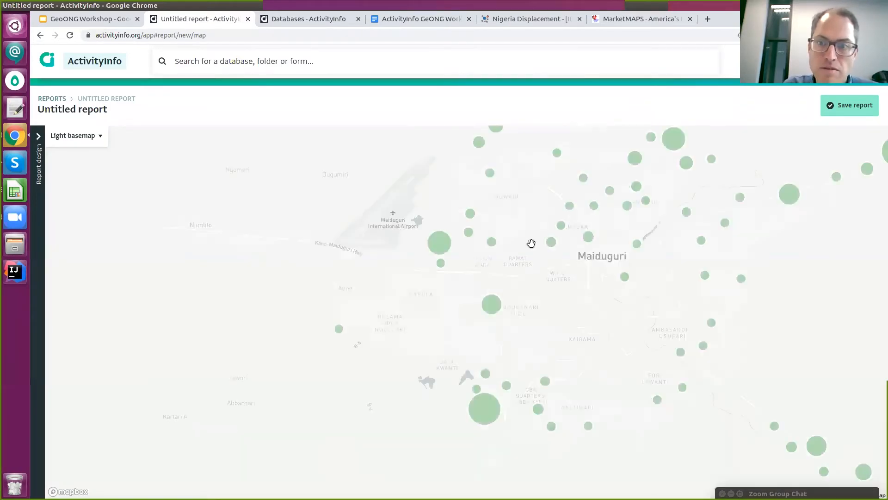
left_click_drag(682, 173, 553, 181)
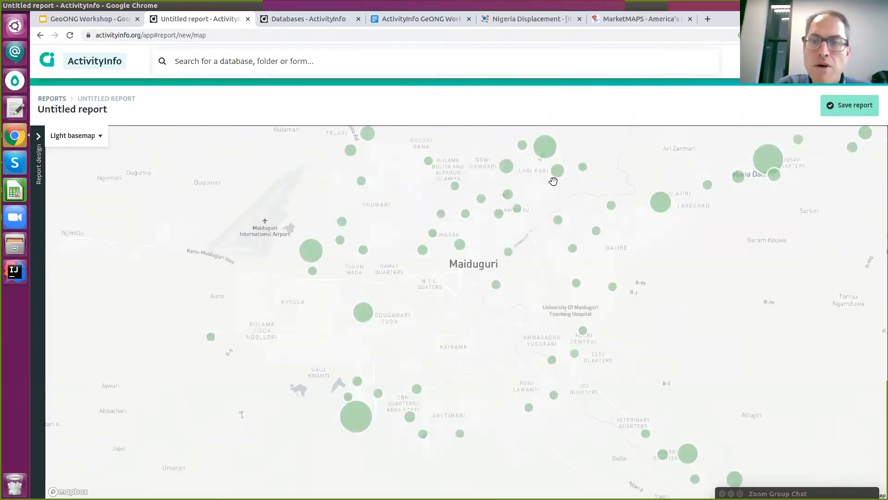
scroll(579, 200, "down", 1)
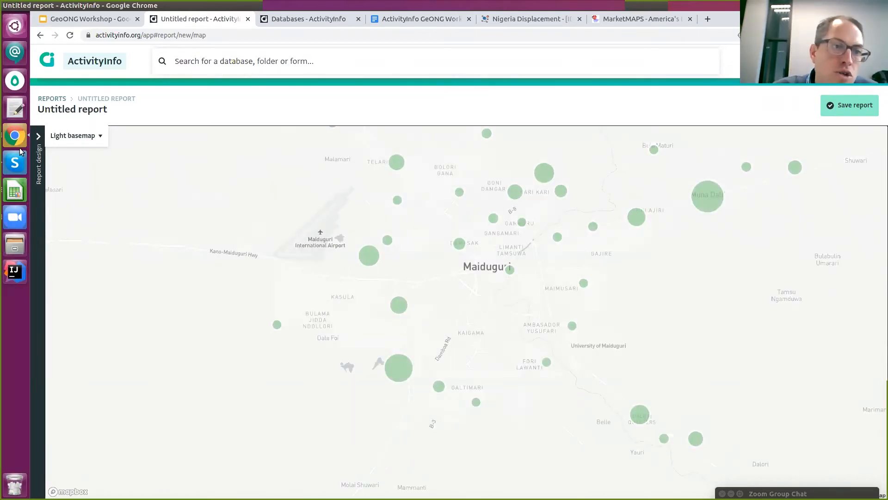
Add a calculated field using the Natural Hazard Risks Flood option, discarding a trial [Number of households]*5 formula.
left_click(38, 179)
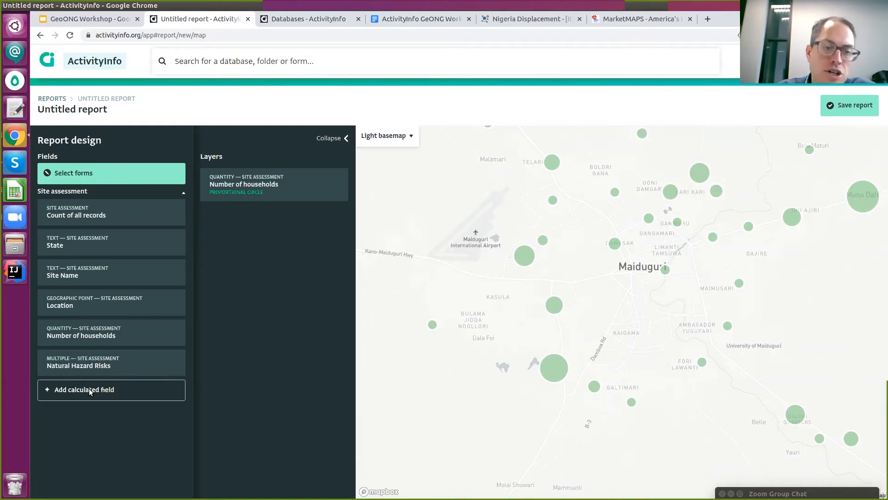
left_click(67, 396)
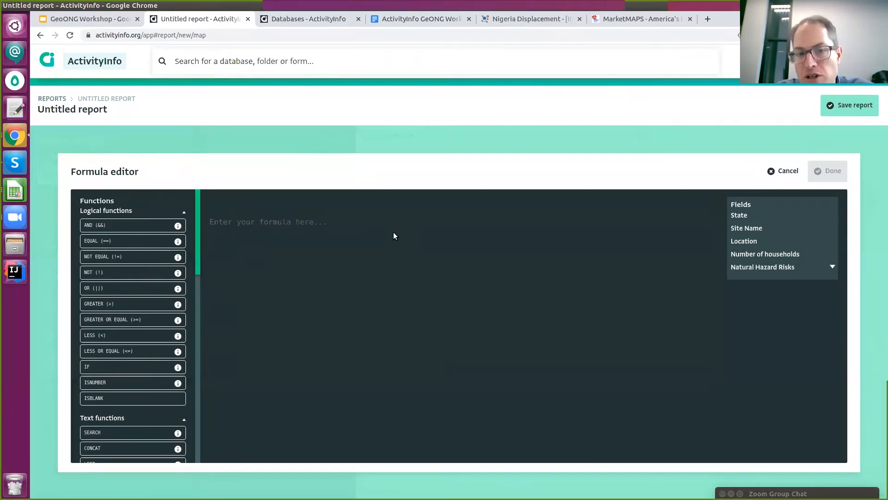
left_click(831, 267)
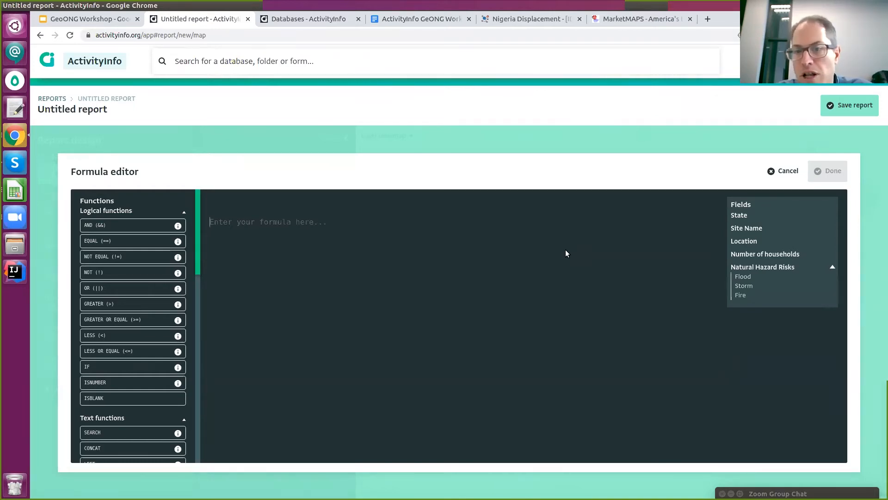
left_click(767, 255)
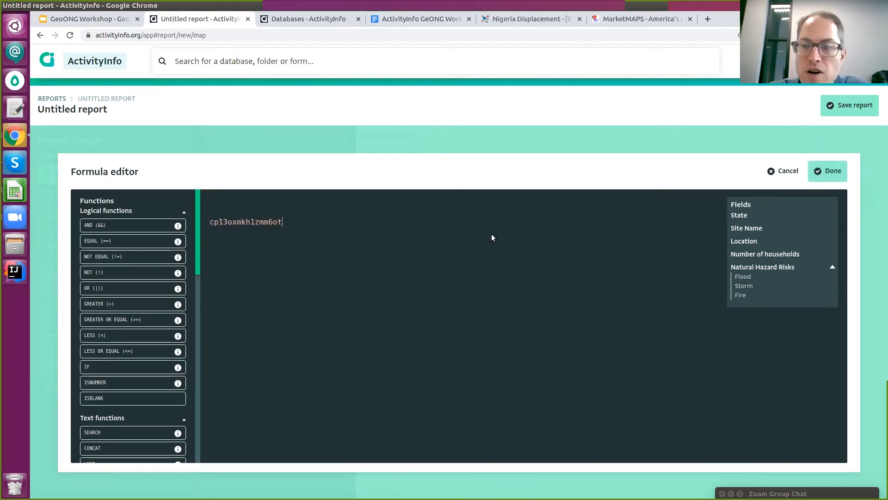
key("BackSpace")
key("BackSpace")
key("BackSpace")
key("BackSpace")
key("BackSpace")
key("BackSpace")
key("BackSpace")
key("BackSpace")
key("BackSpace")
key("BackSpace")
key("BackSpace")
key("BackSpace")
key("BackSpace")
key("BackSpace")
key("BackSpace")
key("BackSpace")
type("[")
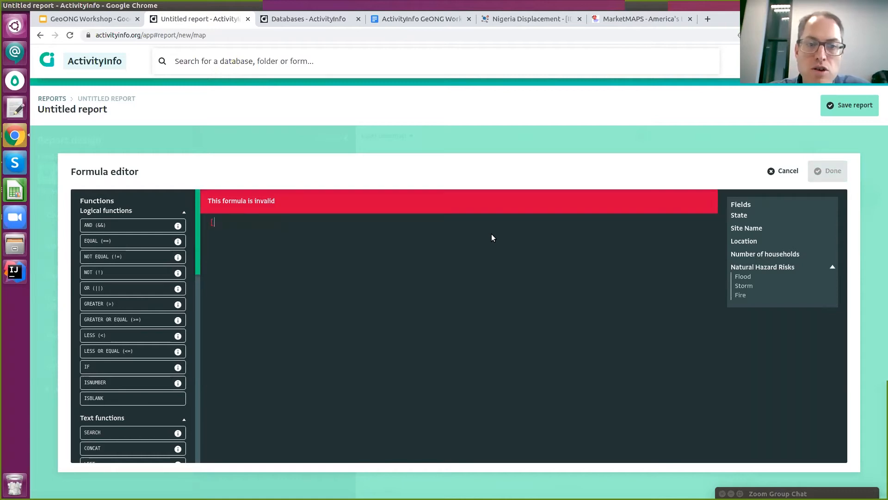
type("Number of ")
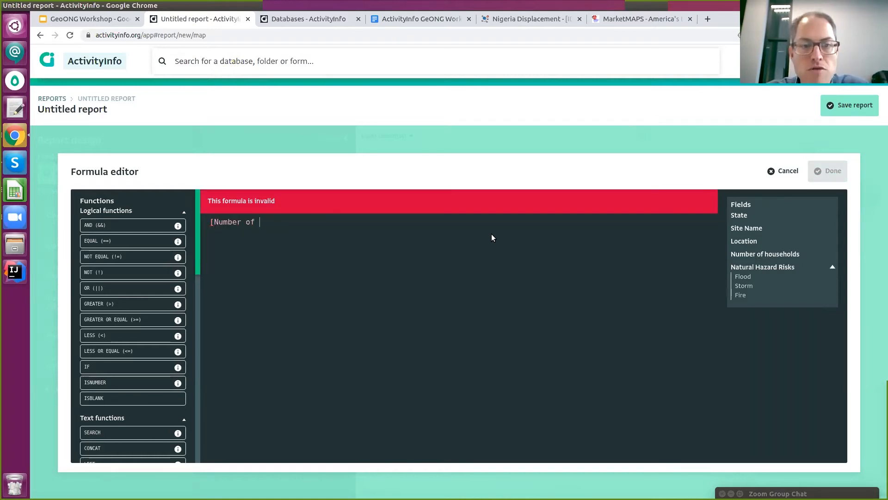
type("households]*5")
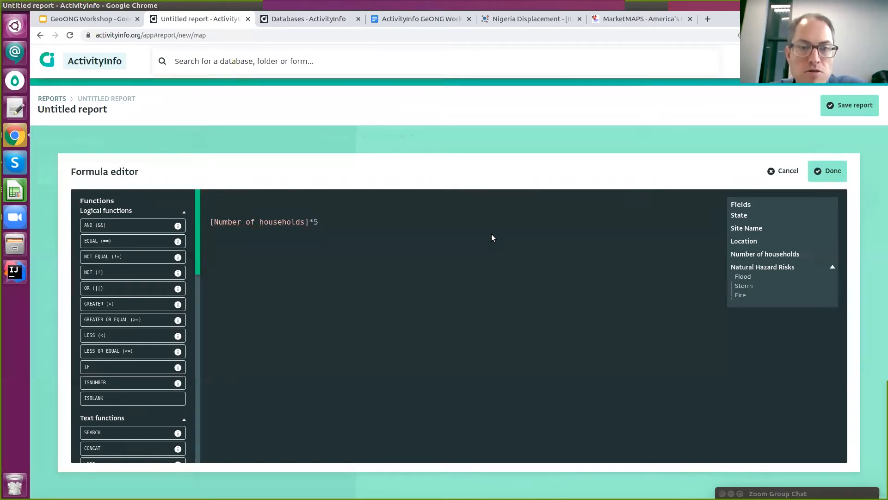
key("BackSpace")
key("BackSpace")
key("BackSpace")
key("BackSpace")
key("BackSpace")
key("BackSpace")
key("BackSpace")
key("BackSpace")
key("BackSpace")
key("BackSpace")
key("BackSpace")
key("BackSpace")
key("BackSpace")
key("BackSpace")
key("BackSpace")
key("BackSpace")
key("BackSpace")
key("BackSpace")
key("BackSpace")
key("BackSpace")
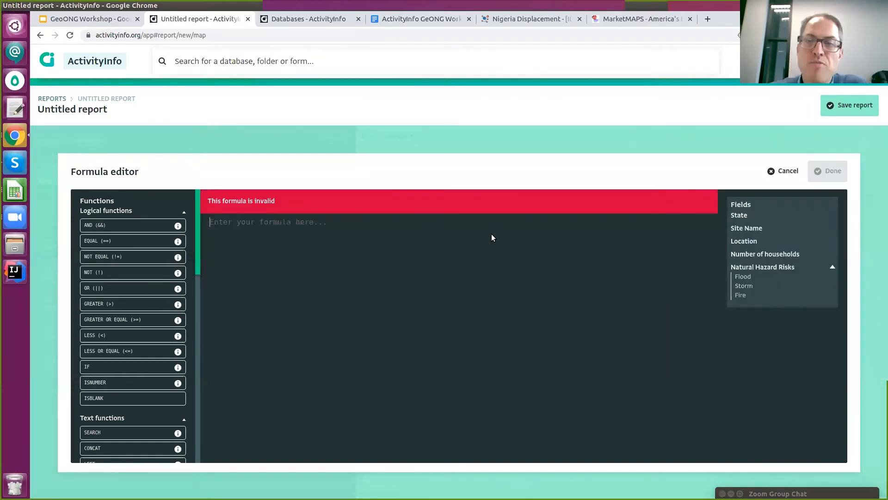
left_click(744, 277)
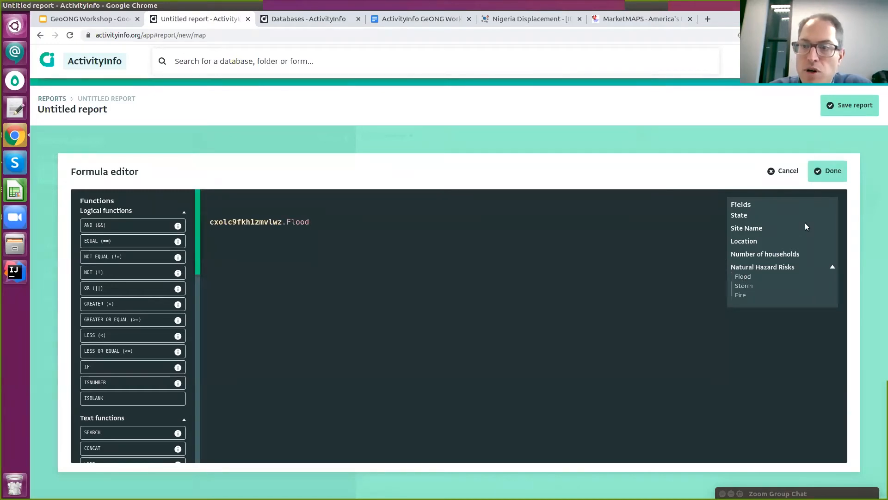
left_click(828, 170)
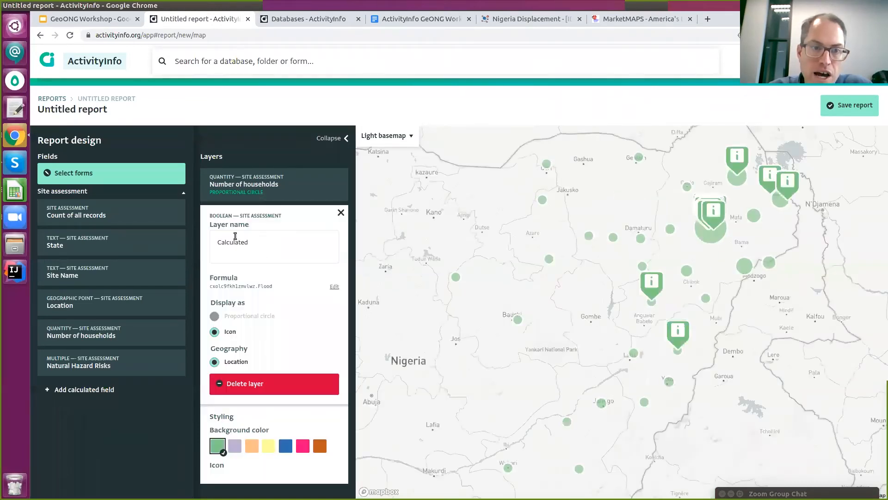
Rename the new calculated layer to 'Flood risk'.
left_click(270, 245)
scroll(270, 245, "down", 1)
double_click(284, 198)
type("Flood risks")
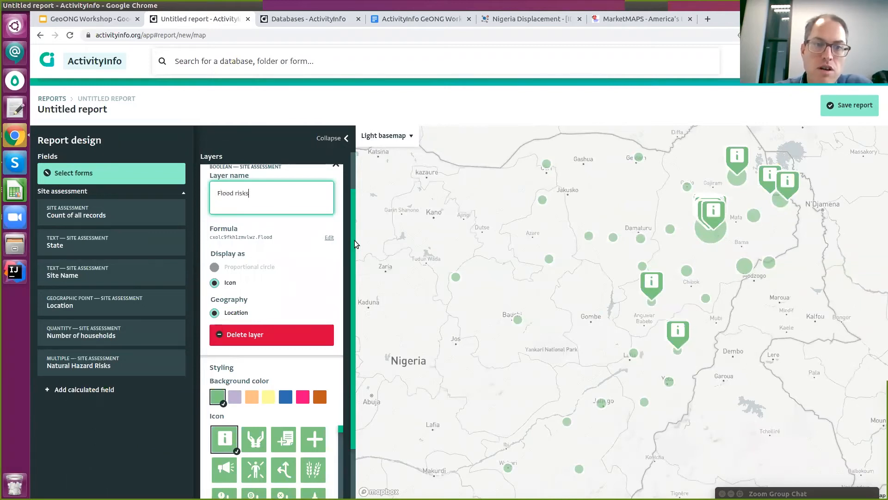
scroll(230, 237, "down", 1)
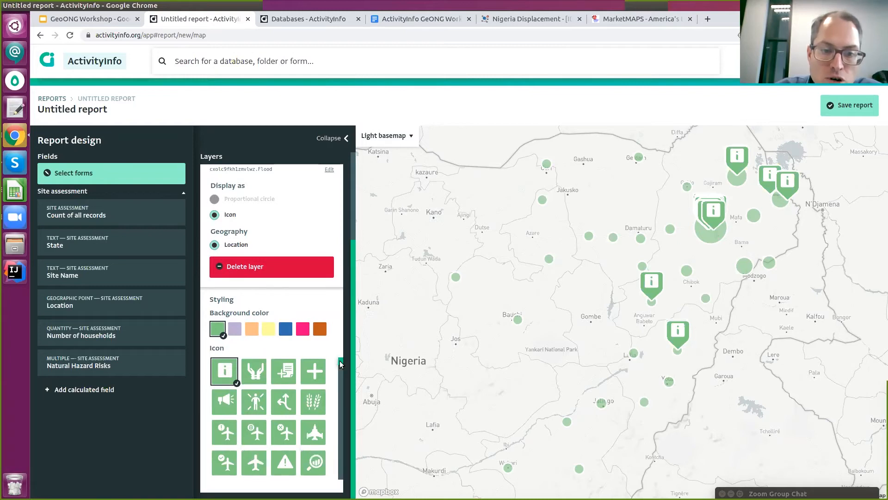
left_click_drag(339, 363, 338, 389)
Style the Flood risk markers with a blue background and the flood icon.
left_click(283, 327)
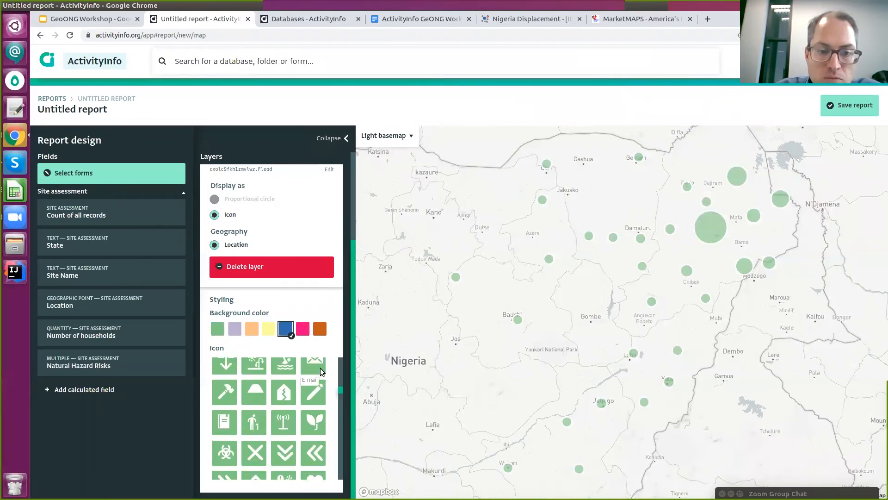
scroll(326, 390, "up", 5)
scroll(326, 391, "down", 5)
scroll(327, 396, "down", 5)
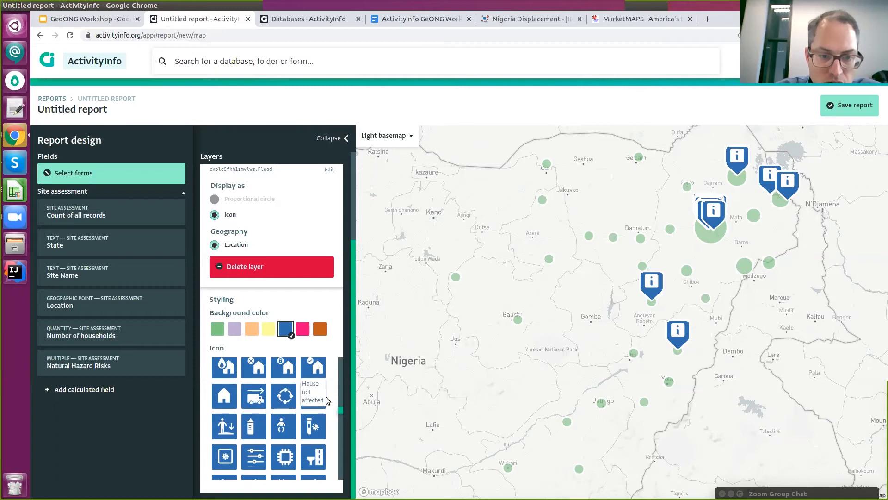
scroll(326, 399, "up", 5)
scroll(327, 400, "up", 5)
scroll(323, 401, "up", 5)
scroll(322, 407, "down", 5)
scroll(315, 406, "down", 5)
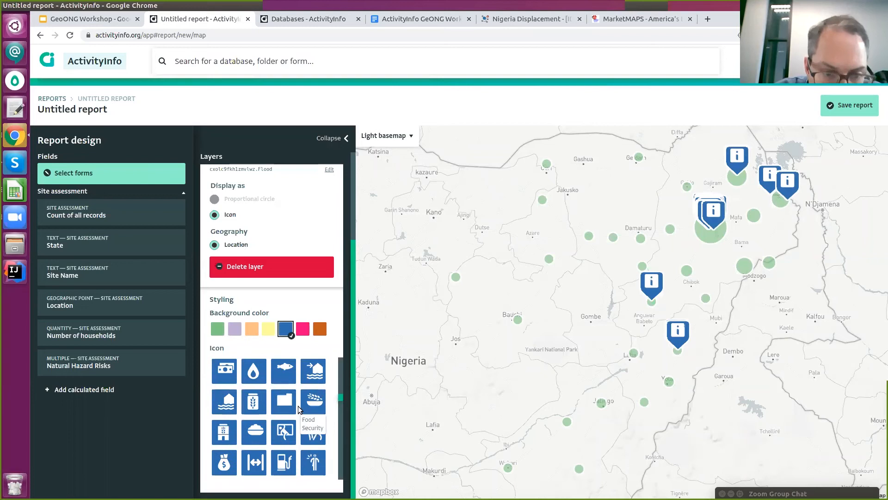
scroll(259, 398, "down", 1)
left_click(235, 384)
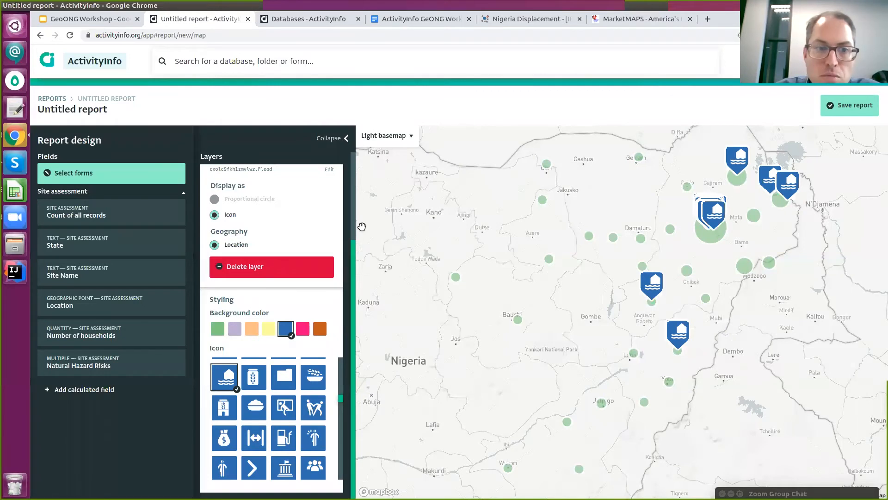
Close the Flood risk layer settings and frame the flood markers on the map.
scroll(319, 236, "up", 3)
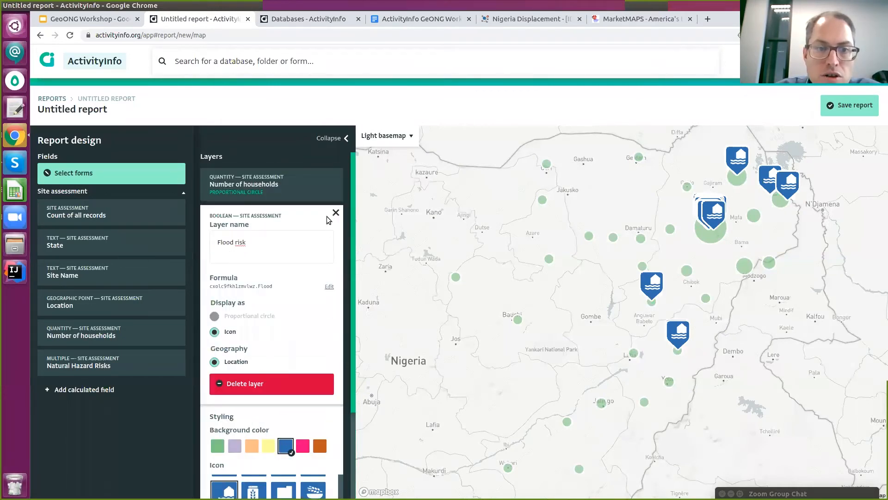
left_click(335, 213)
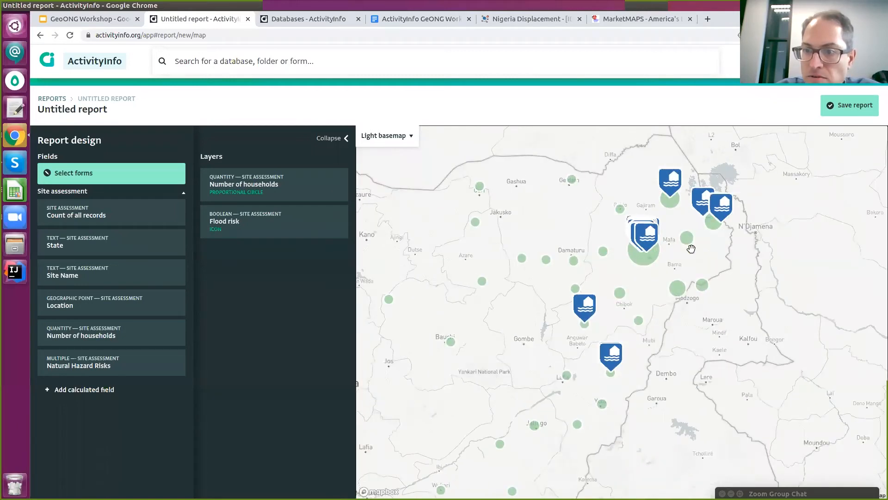
scroll(613, 254, "up", 2)
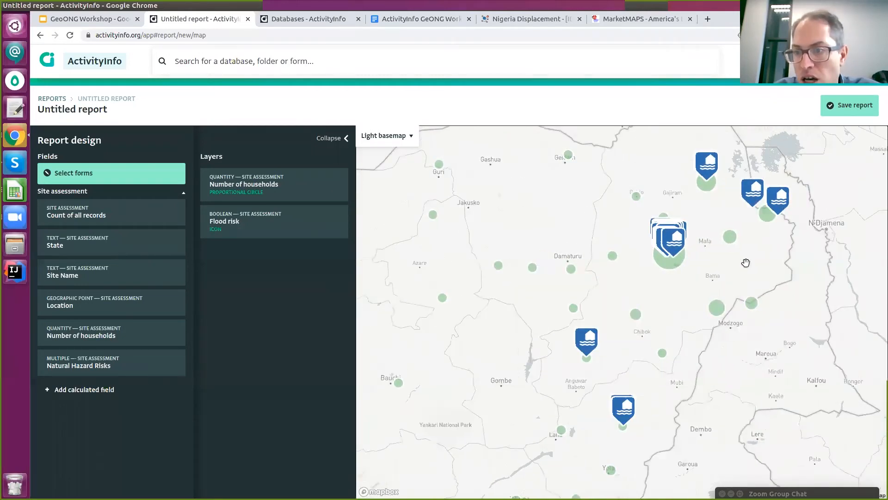
scroll(767, 220, "down", 2)
scroll(693, 242, "down", 1)
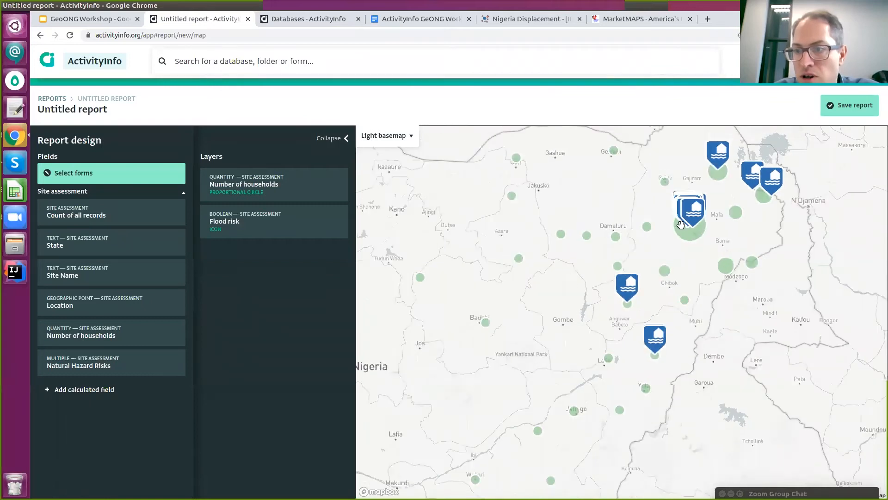
left_click_drag(634, 219, 624, 224)
scroll(625, 308, "up", 3)
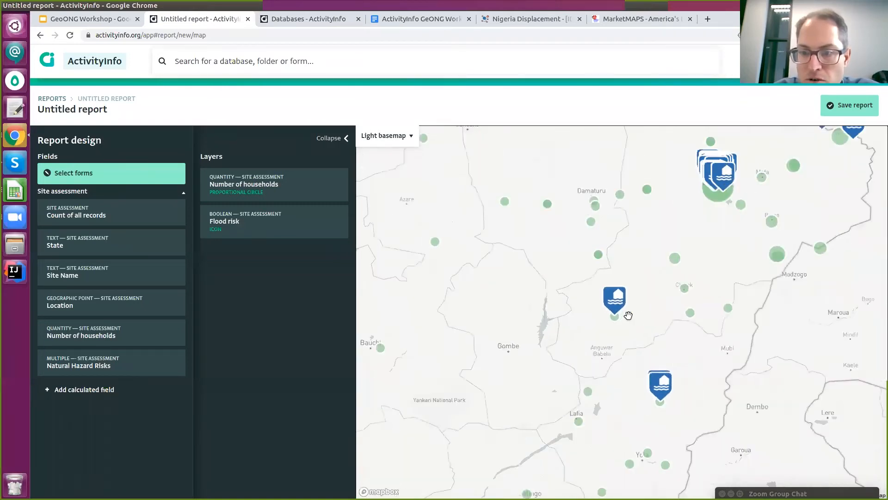
scroll(638, 319, "up", 2)
scroll(639, 356, "up", 3)
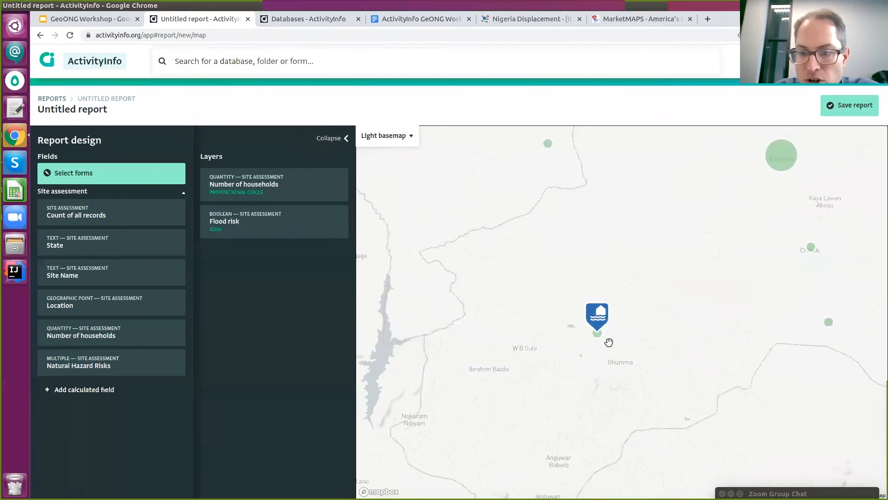
scroll(602, 337, "up", 1)
scroll(602, 333, "up", 3)
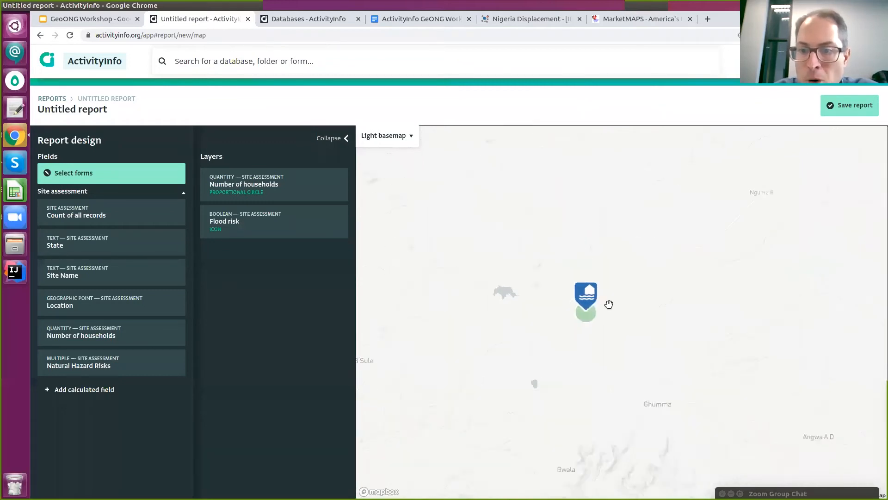
scroll(579, 325, "up", 4)
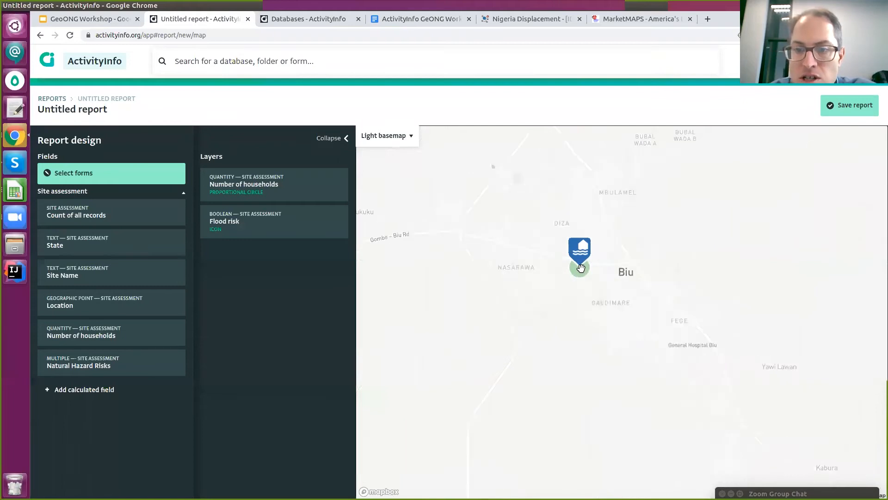
scroll(578, 275, "up", 2)
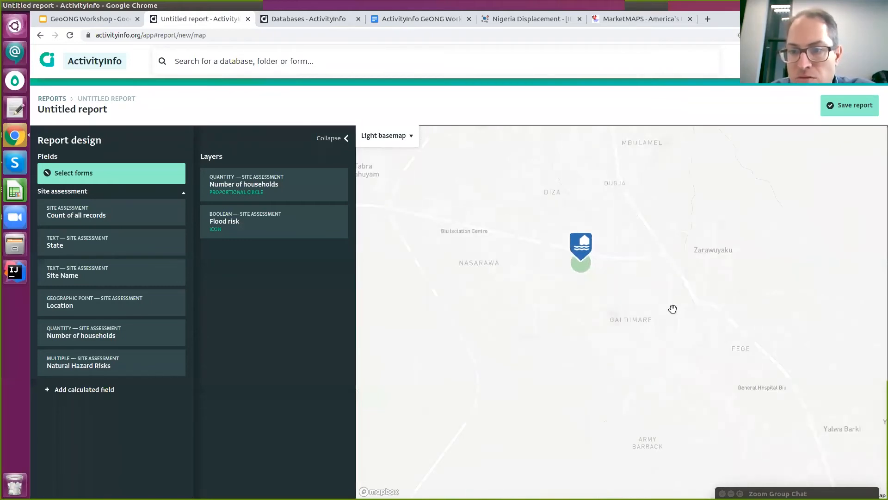
scroll(789, 345, "down", 2)
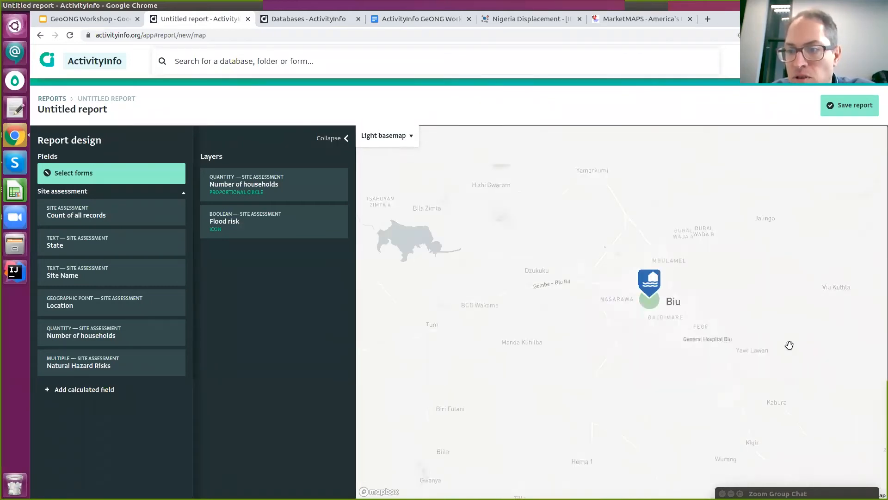
scroll(789, 345, "down", 3)
left_click_drag(773, 266, 720, 262)
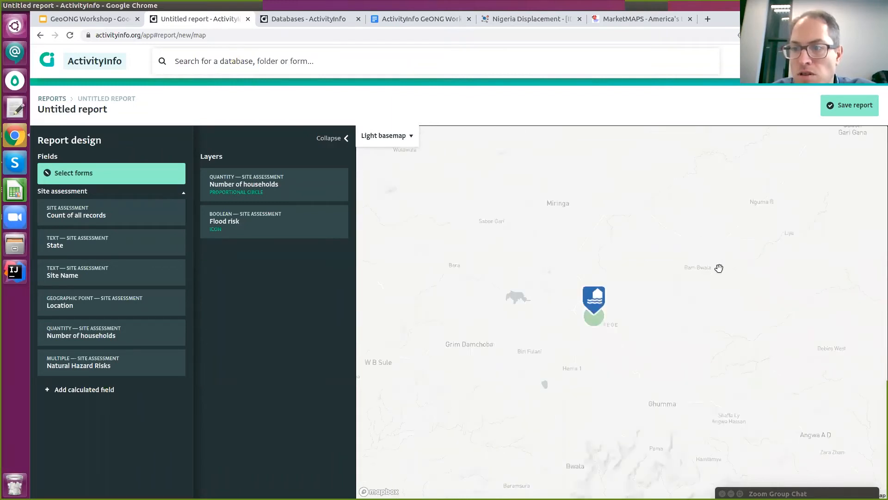
scroll(719, 268, "down", 4)
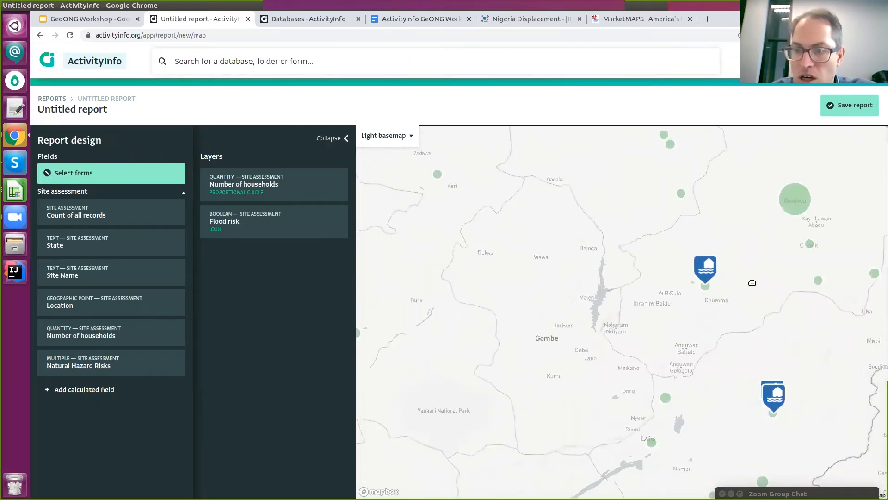
left_click_drag(777, 410, 683, 263)
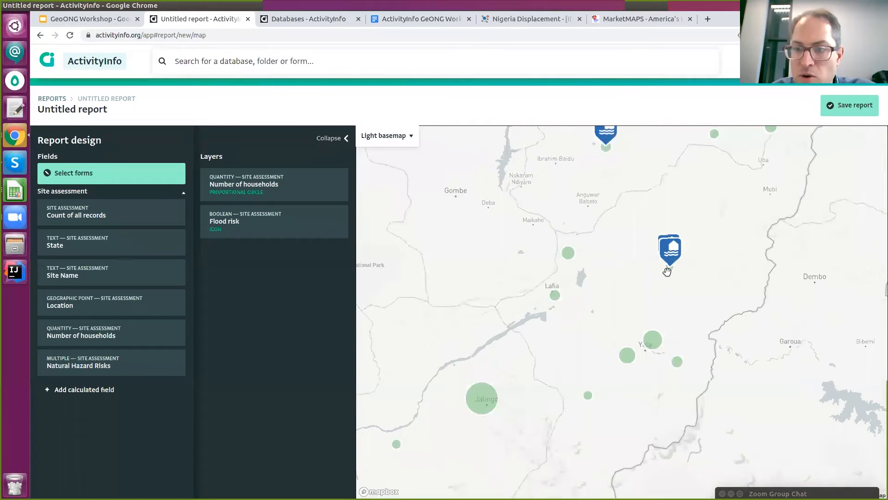
scroll(666, 270, "up", 3)
scroll(655, 270, "up", 2)
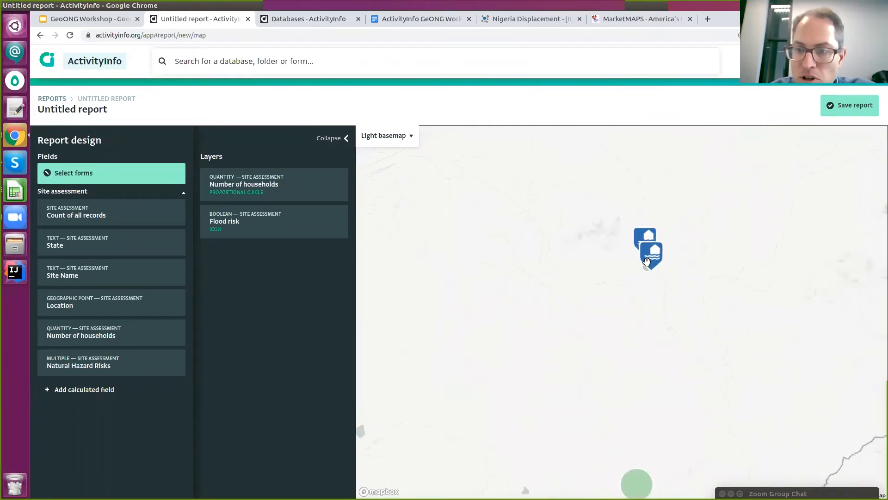
scroll(648, 263, "up", 2)
scroll(665, 273, "up", 2)
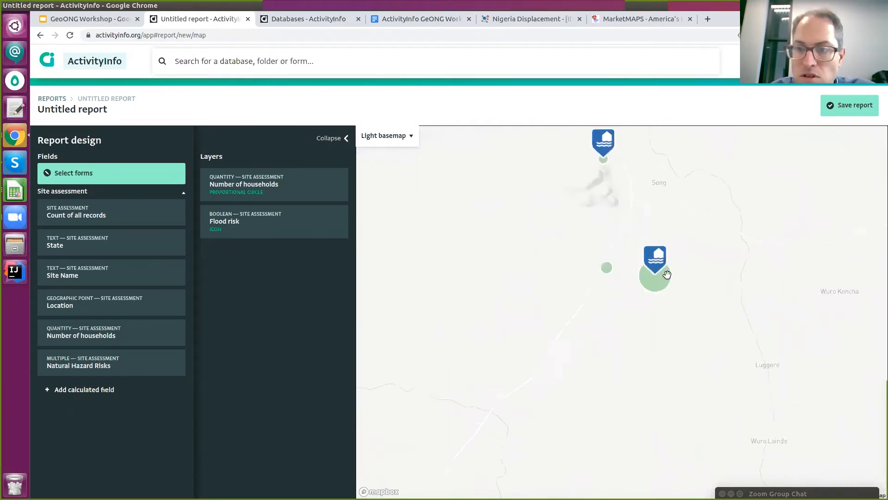
scroll(666, 274, "up", 3)
scroll(668, 262, "down", 2)
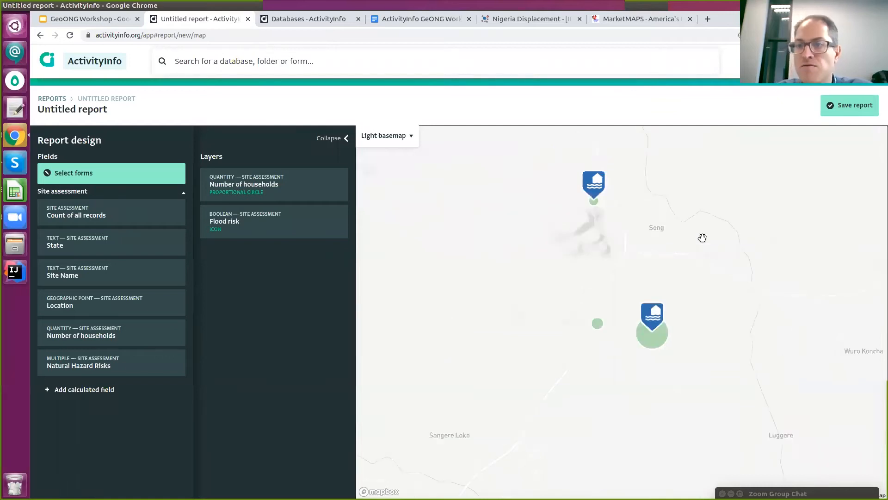
scroll(702, 237, "down", 3)
scroll(693, 287, "down", 2)
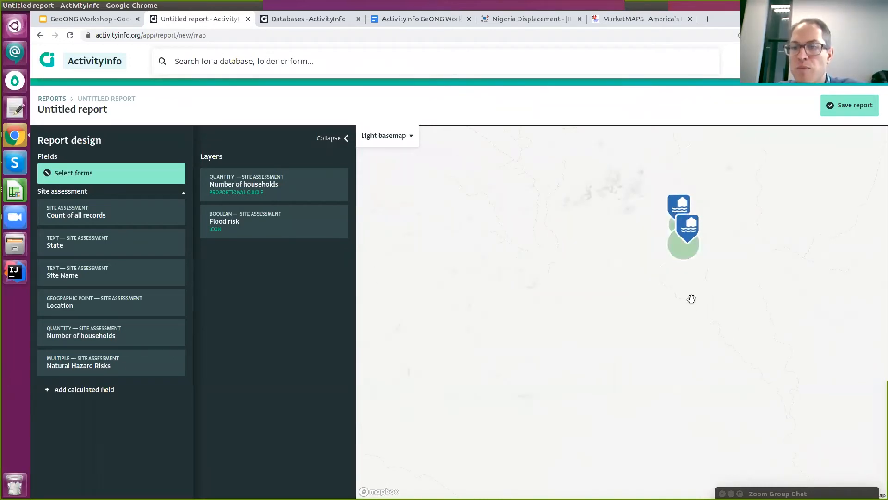
scroll(691, 299, "down", 4)
scroll(717, 287, "down", 5)
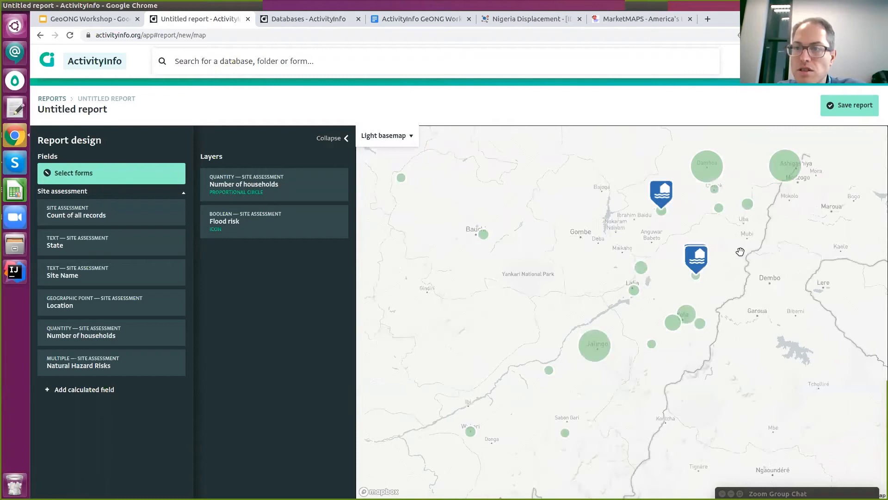
scroll(740, 252, "up", 2)
scroll(740, 252, "down", 2)
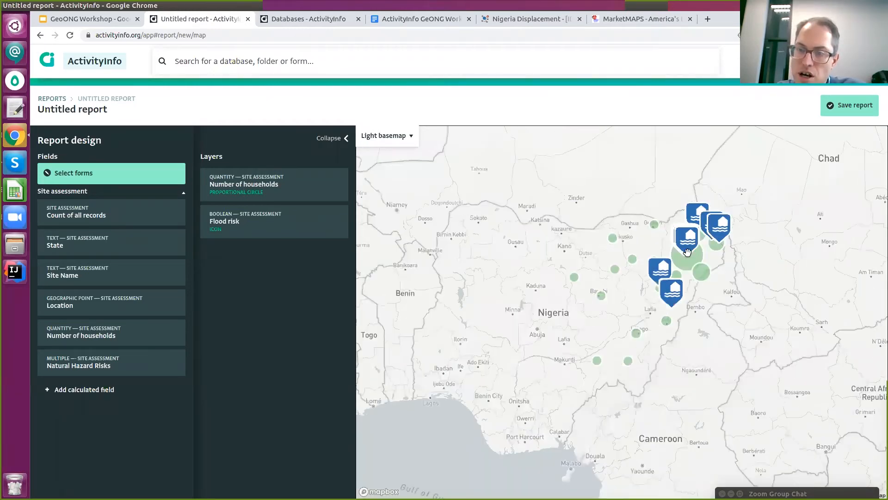
scroll(684, 268, "up", 3)
scroll(647, 325, "up", 2)
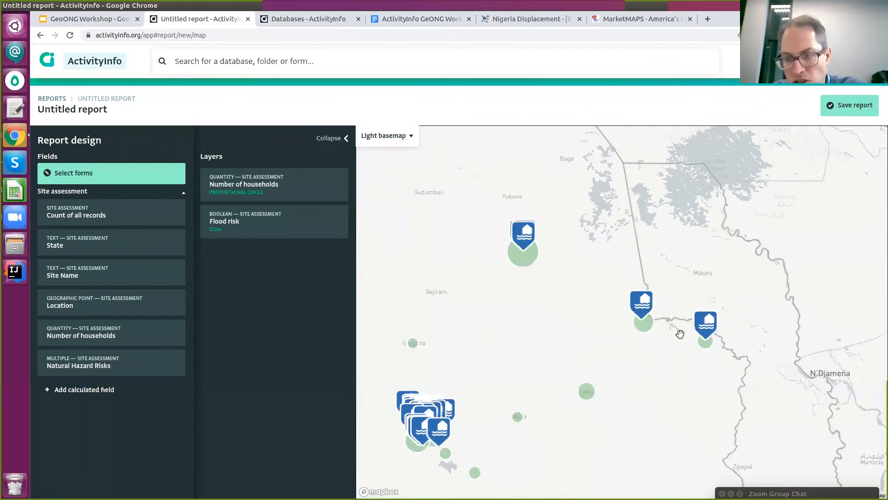
scroll(676, 332, "up", 1)
scroll(718, 351, "up", 1)
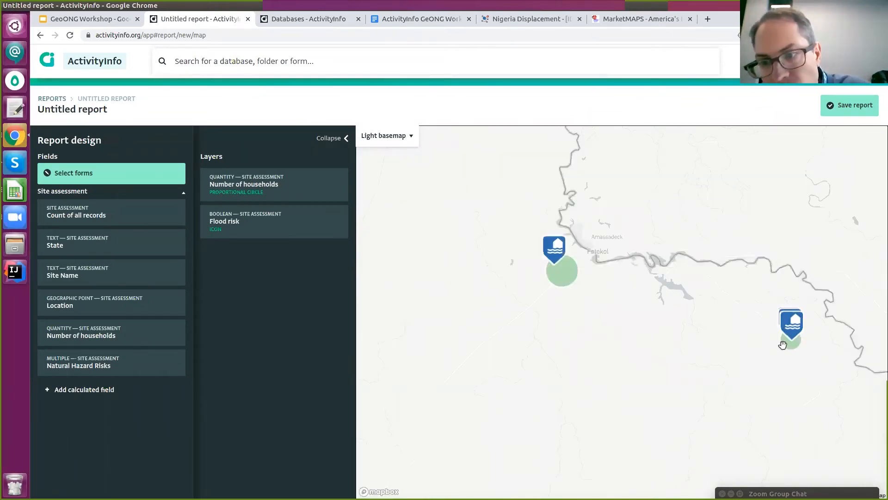
scroll(692, 260, "up", 1)
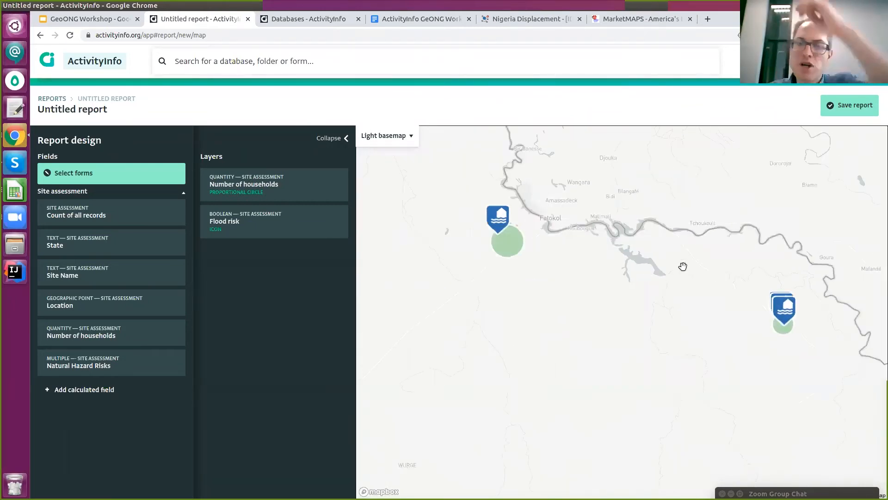
scroll(678, 296, "down", 2)
scroll(663, 319, "down", 1)
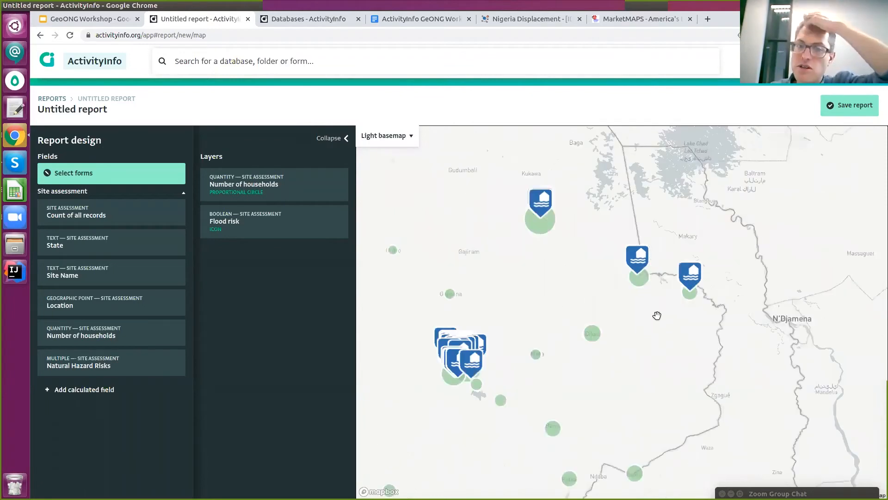
scroll(657, 313, "down", 1)
scroll(535, 342, "up", 1)
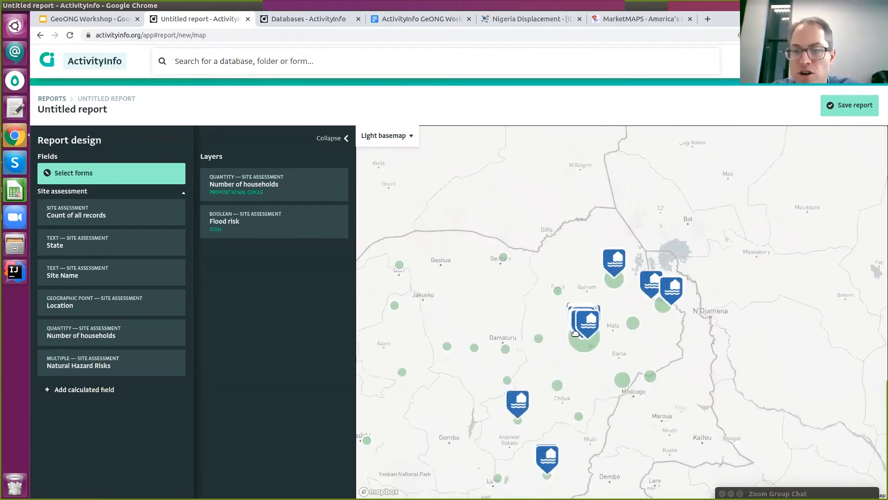
scroll(576, 332, "up", 1)
left_click_drag(610, 297, 519, 274)
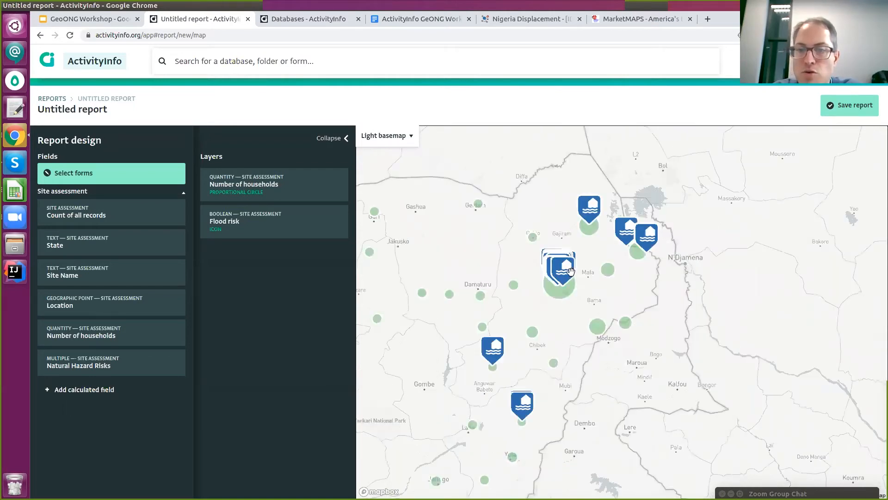
scroll(535, 294, "up", 2)
scroll(536, 295, "up", 1)
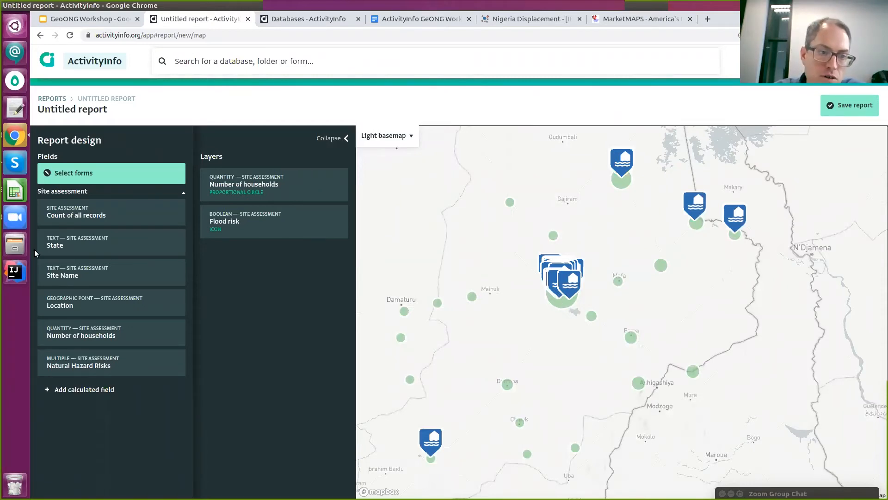
Add a calculated field based on the Natural Hazard Risks Fire option, named 'Fire risk'.
left_click(92, 393)
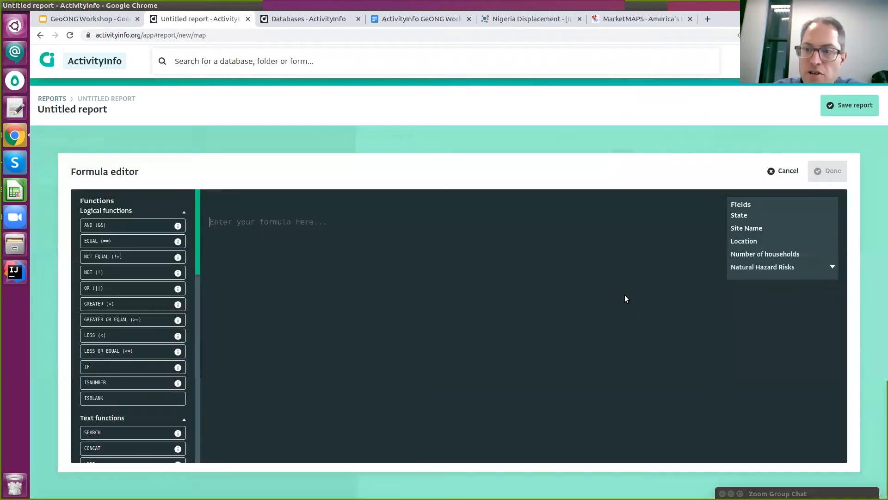
left_click(768, 266)
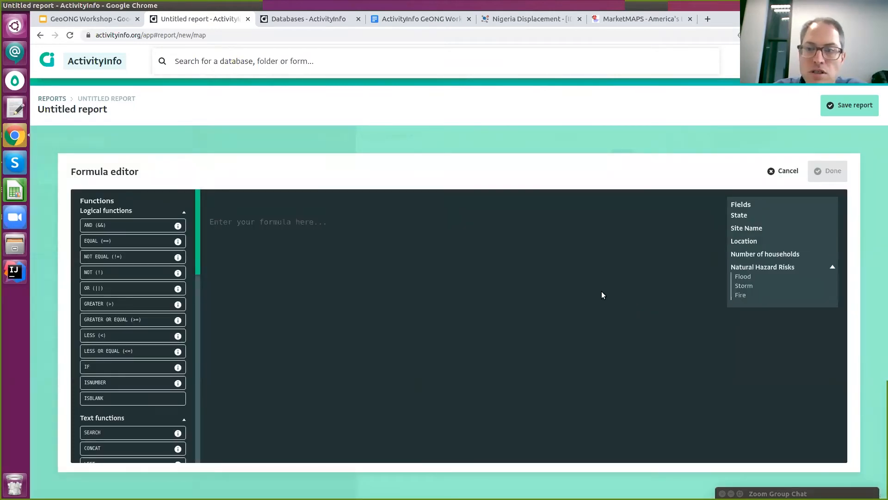
left_click(740, 295)
left_click(831, 171)
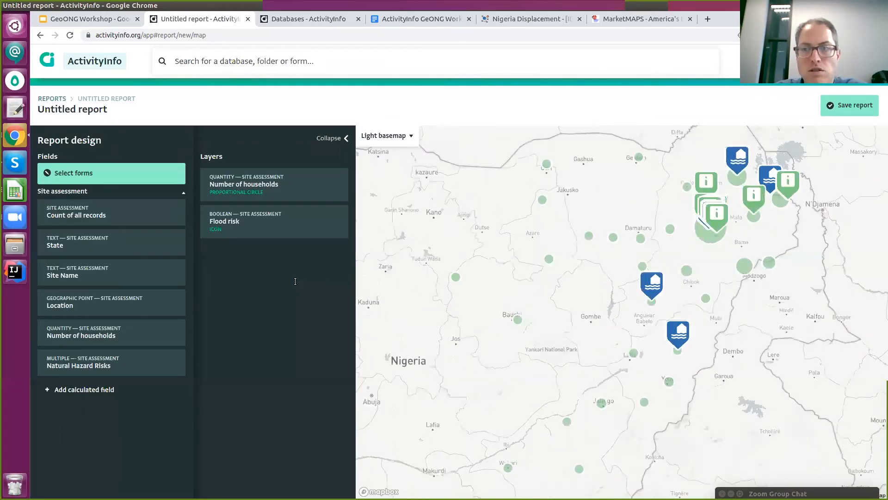
type("Fire risk")
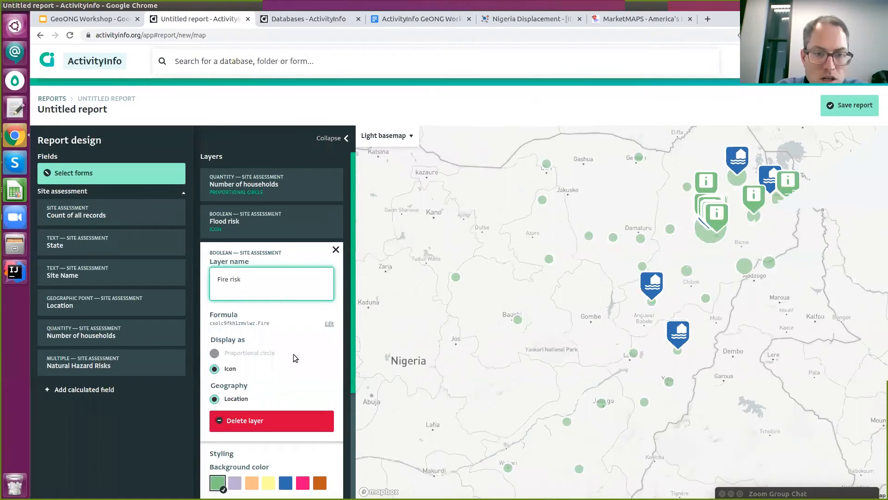
Give the Fire risk markers an orange background and fire icon, then close the layer settings.
scroll(293, 354, "down", 3)
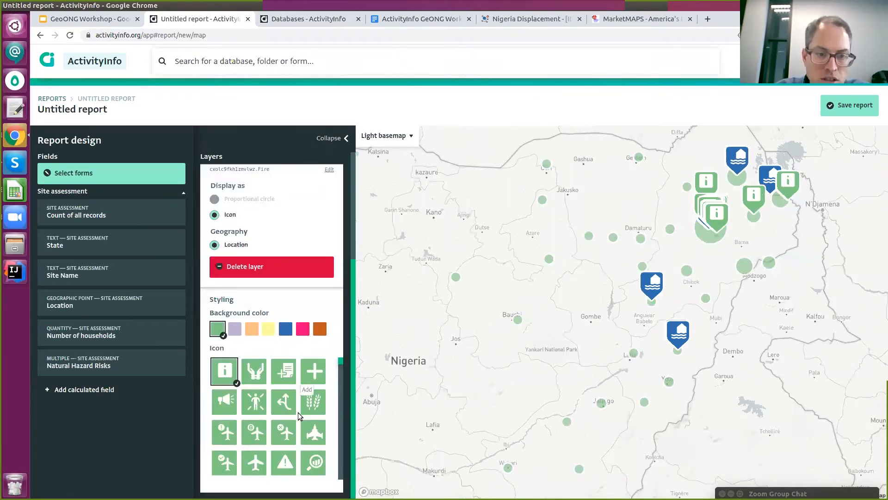
left_click(319, 329)
scroll(279, 422, "down", 4)
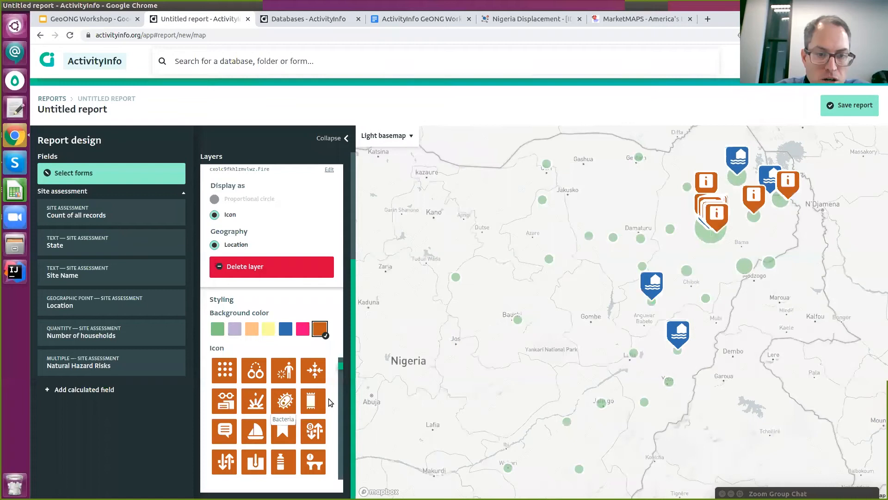
scroll(330, 402, "down", 3)
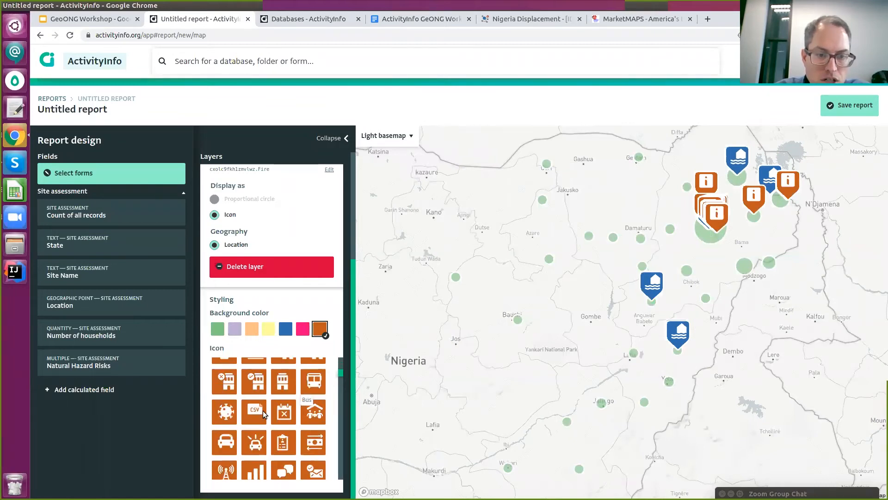
scroll(263, 410, "down", 3)
scroll(288, 426, "down", 3)
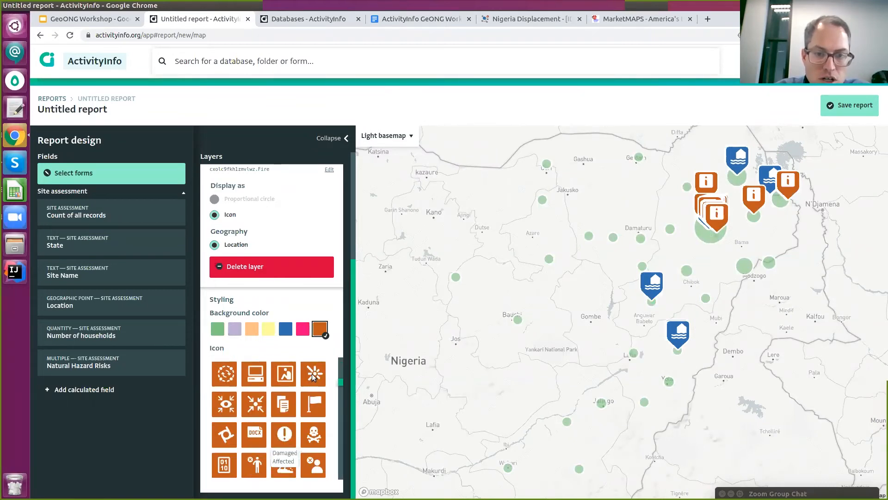
left_click(313, 373)
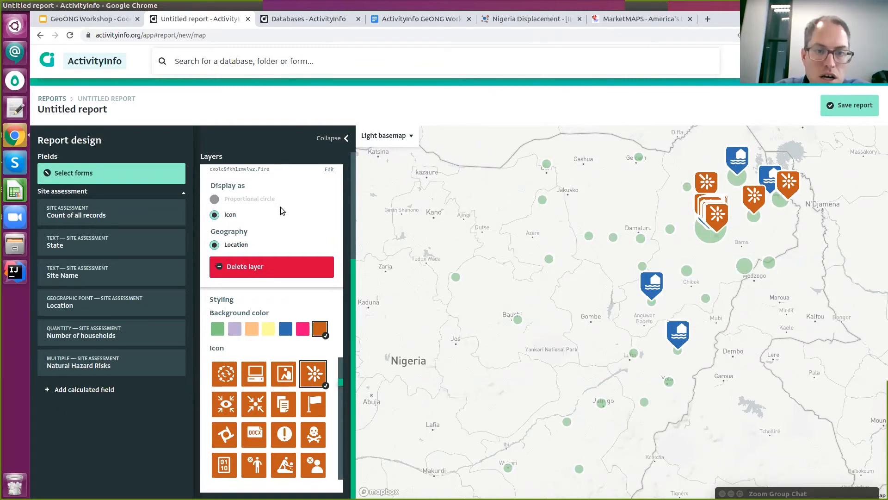
scroll(281, 207, "up", 3)
left_click(336, 202)
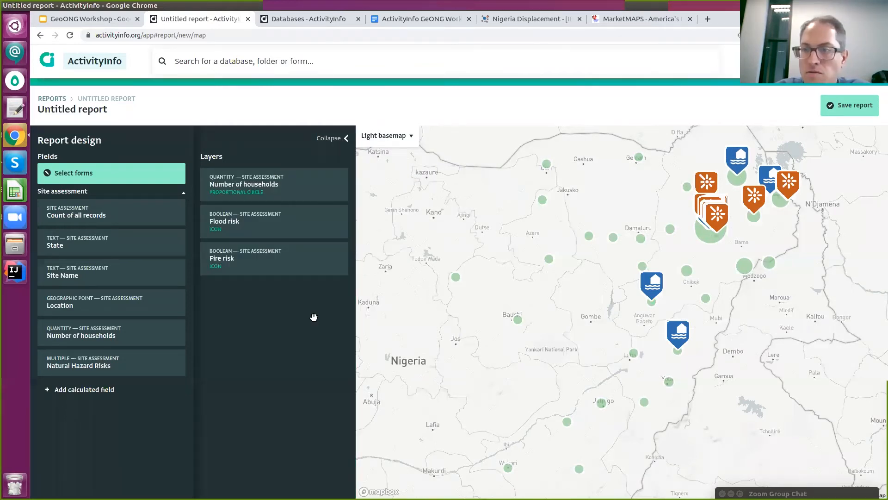
left_click_drag(741, 182, 615, 208)
scroll(615, 208, "up", 3)
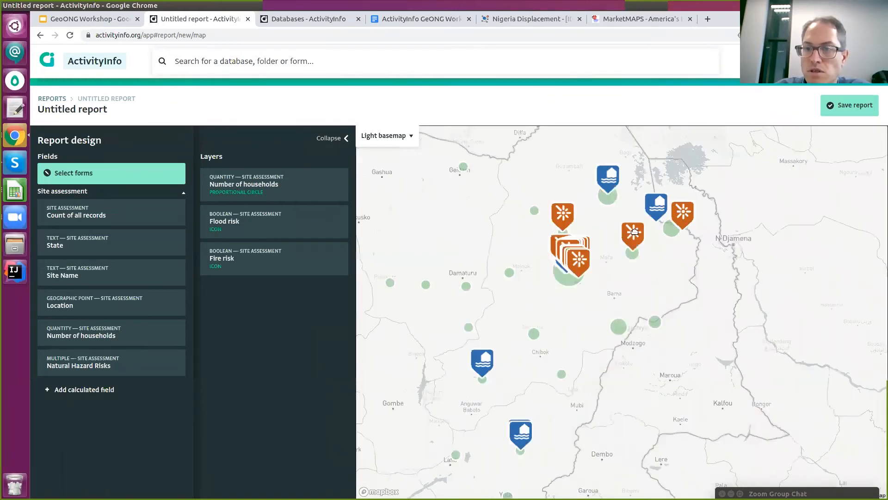
scroll(635, 232, "up", 3)
scroll(638, 268, "up", 2)
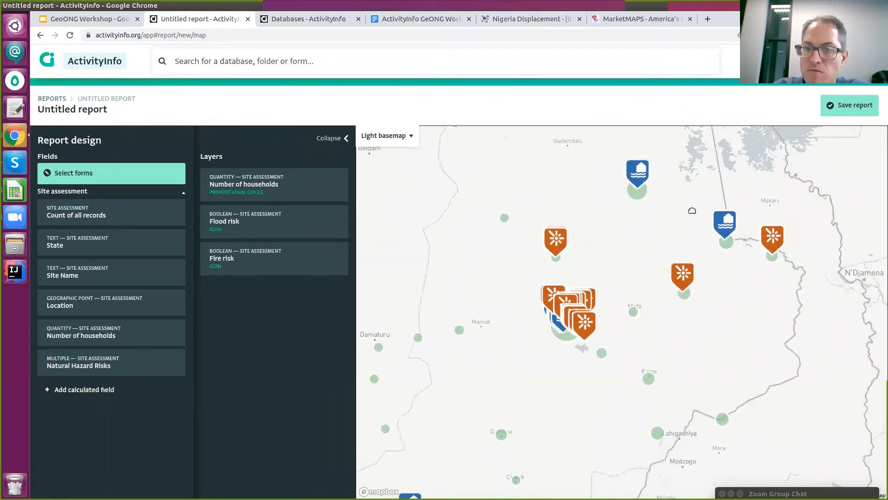
scroll(543, 292, "up", 2)
scroll(531, 244, "up", 1)
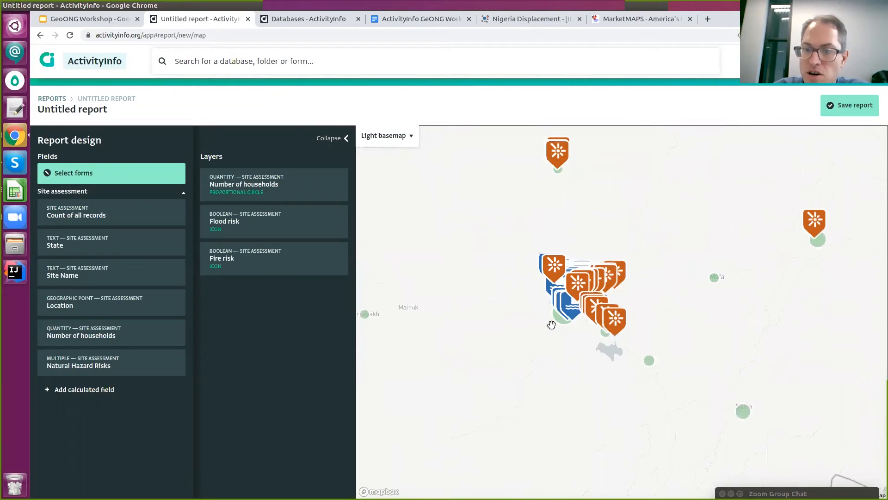
scroll(613, 302, "down", 1)
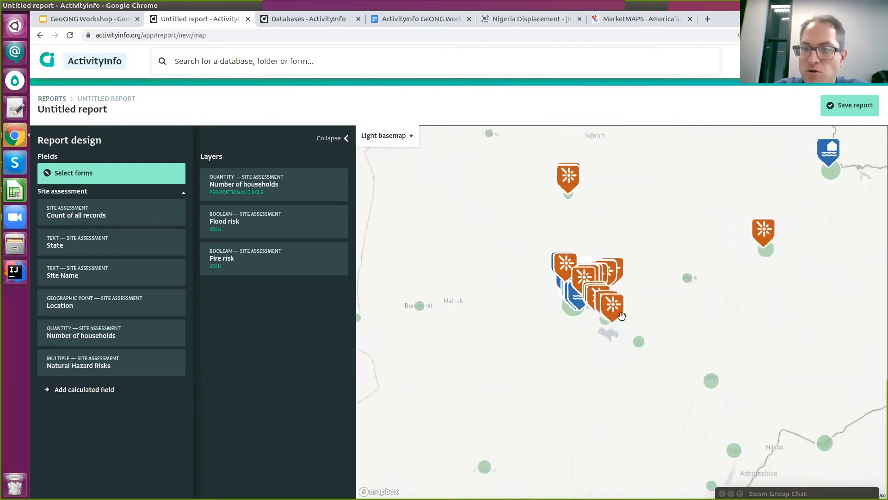
scroll(621, 316, "down", 1)
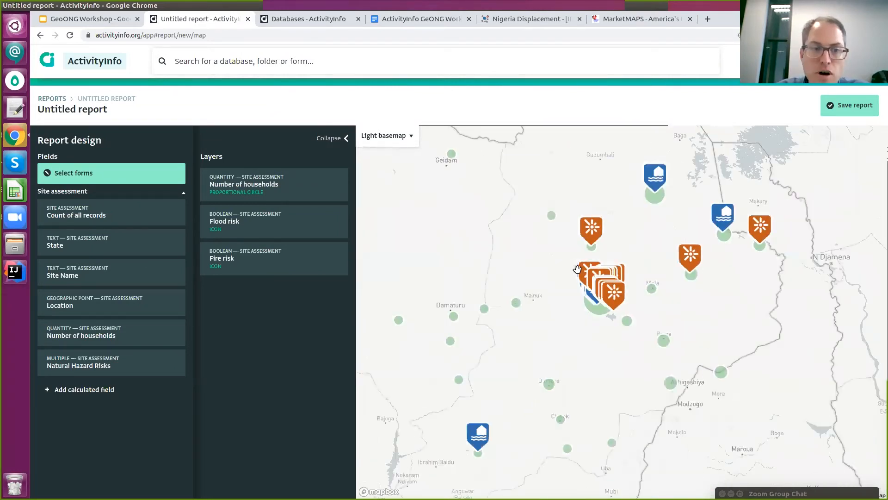
Add a calculated field from the Natural Hazard Risks Storm option and name the layer Storm risk.
left_click(107, 389)
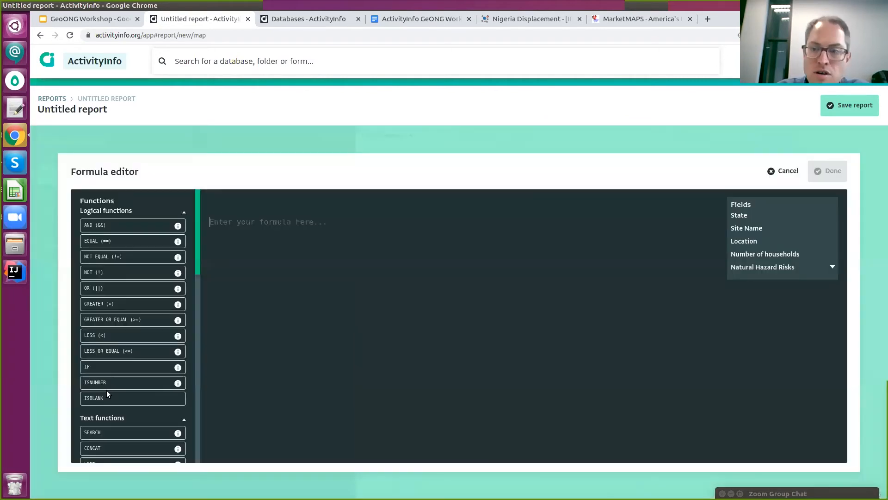
left_click(833, 266)
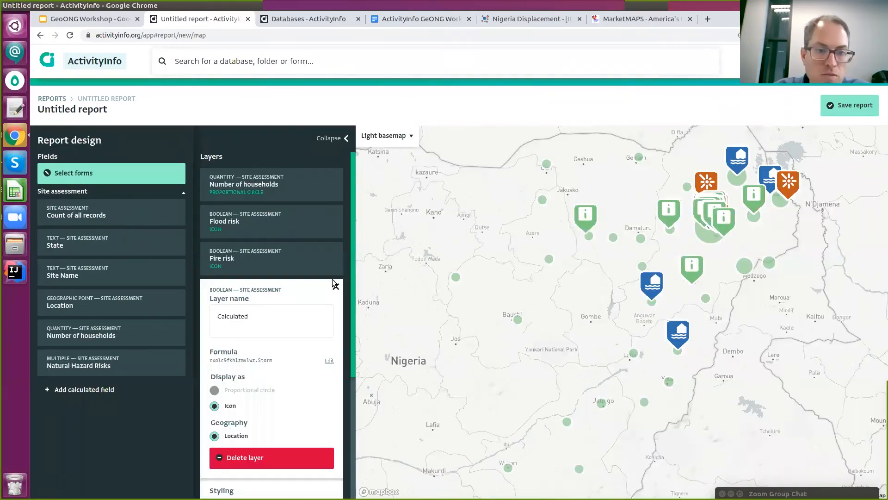
left_click(285, 323)
type("Storm risk")
left_click(336, 286)
Give the Storm risk markers a pink background and storm icon, then close the layer settings.
left_click(276, 300)
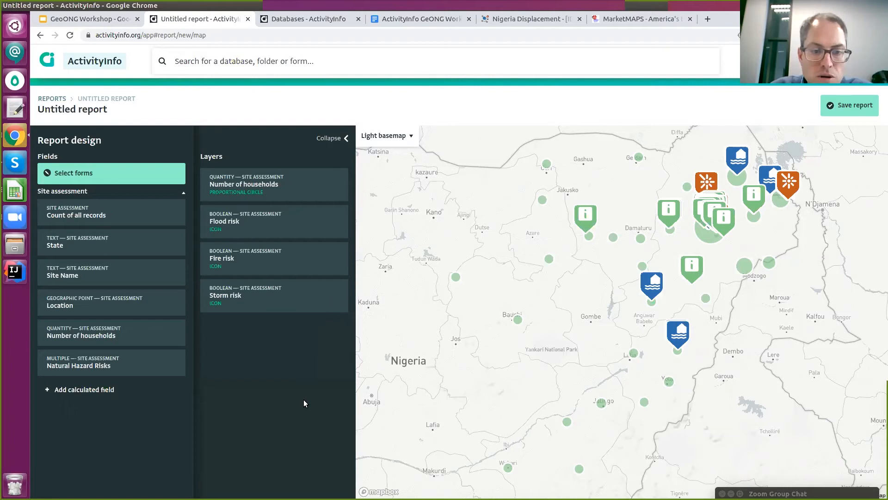
scroll(304, 398, "down", 5)
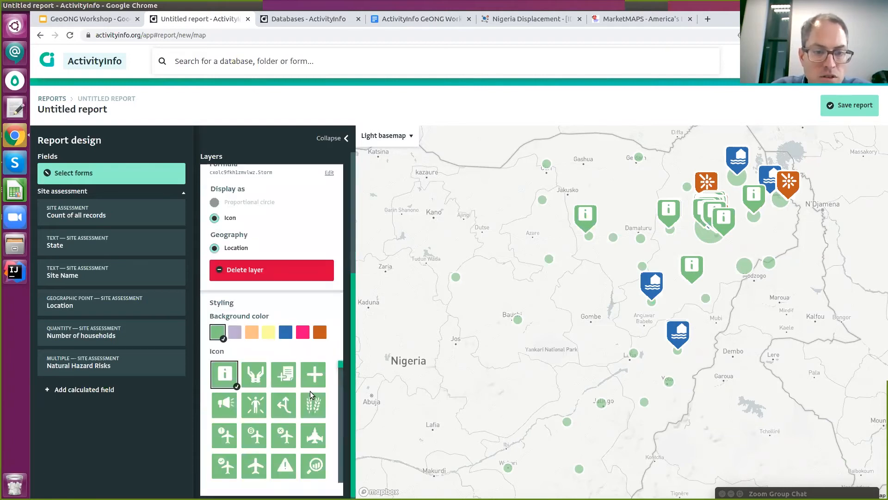
left_click(302, 332)
scroll(310, 395, "down", 2)
scroll(292, 405, "down", 3)
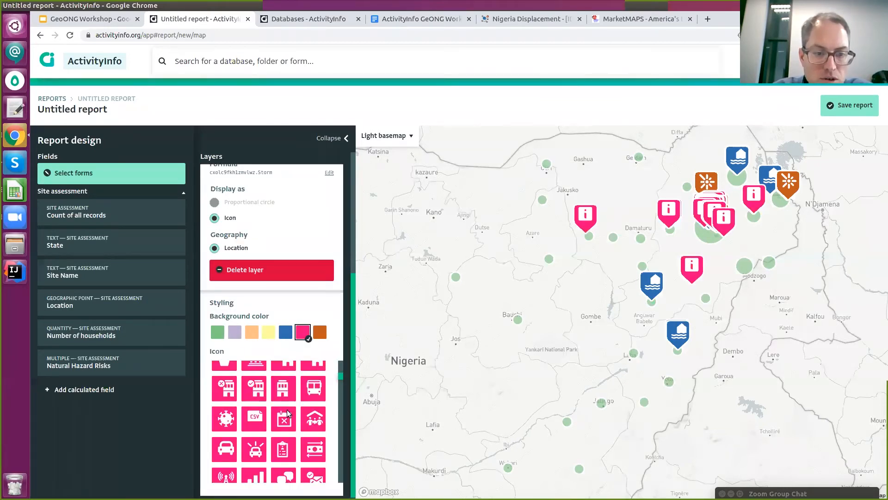
scroll(285, 421, "down", 3)
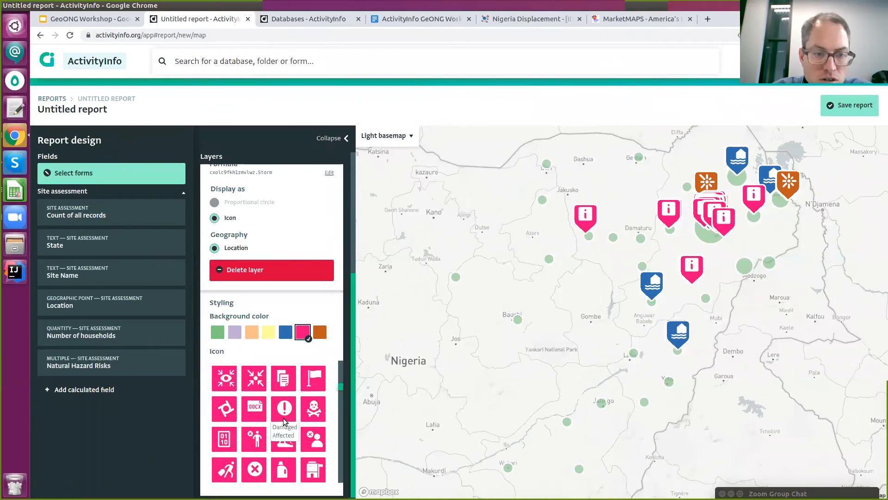
scroll(284, 422, "down", 3)
scroll(284, 421, "down", 2)
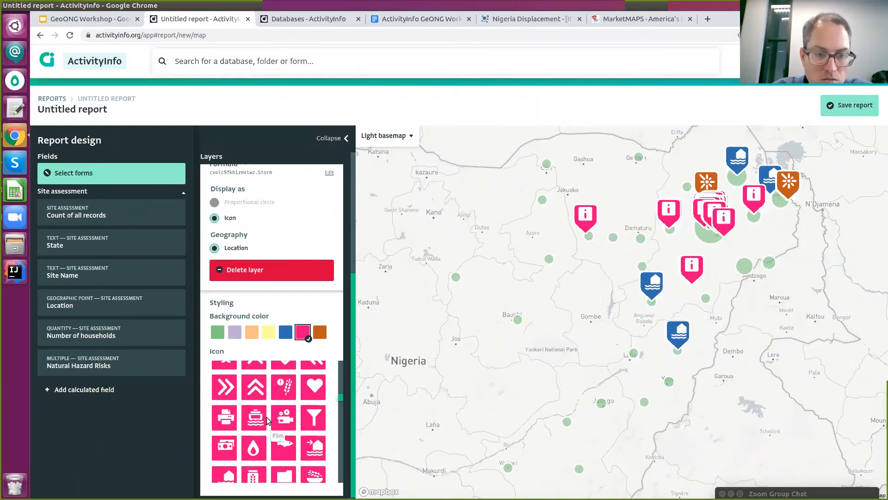
scroll(285, 444, "down", 3)
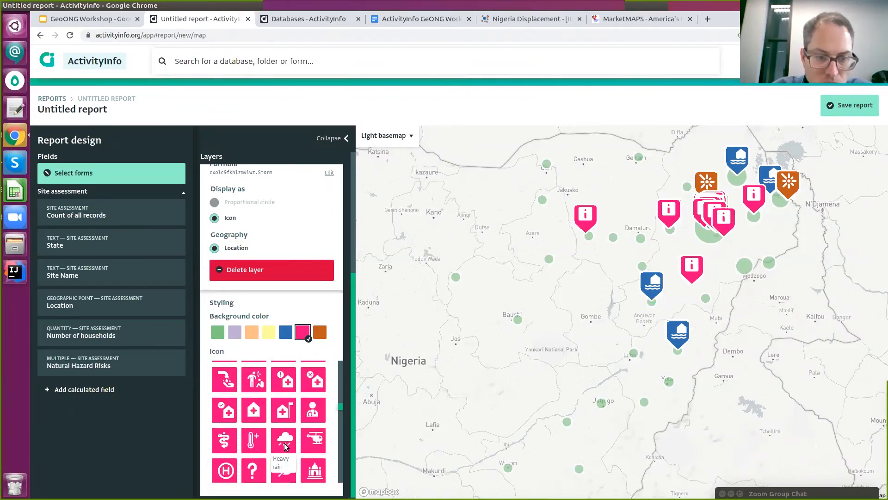
scroll(286, 445, "down", 2)
scroll(286, 446, "down", 3)
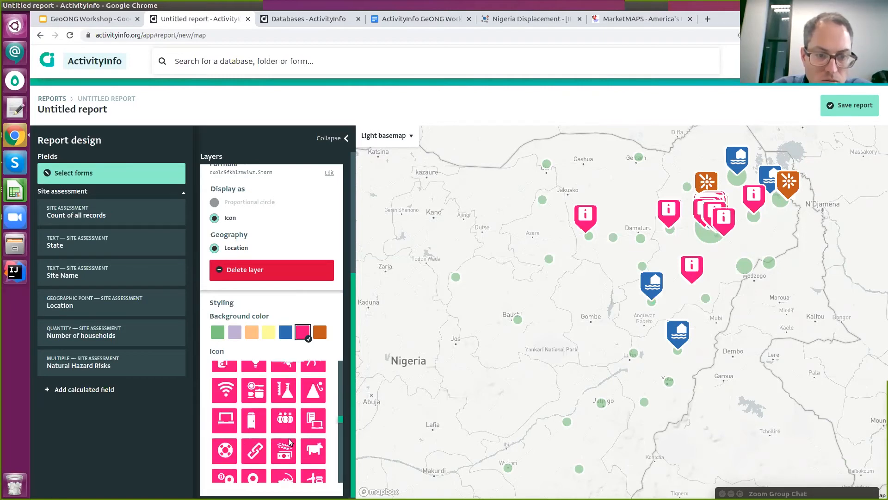
scroll(289, 442, "down", 3)
scroll(289, 442, "down", 3)
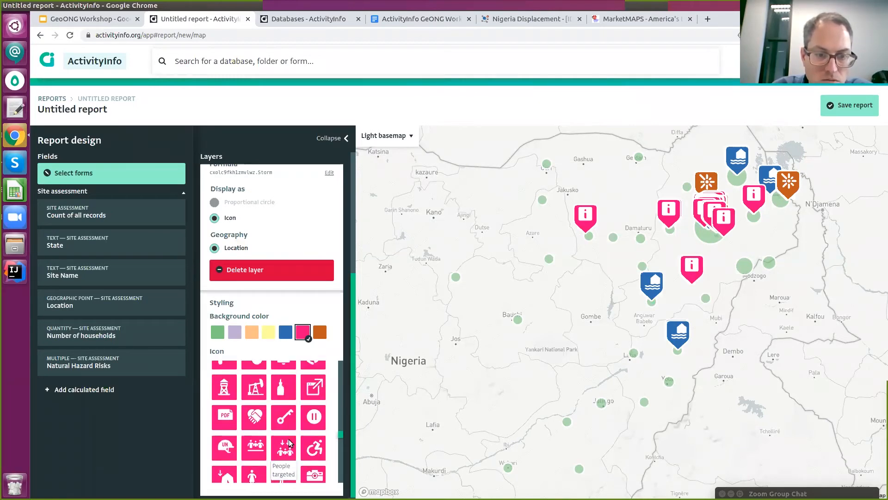
scroll(289, 442, "down", 3)
scroll(296, 456, "down", 5)
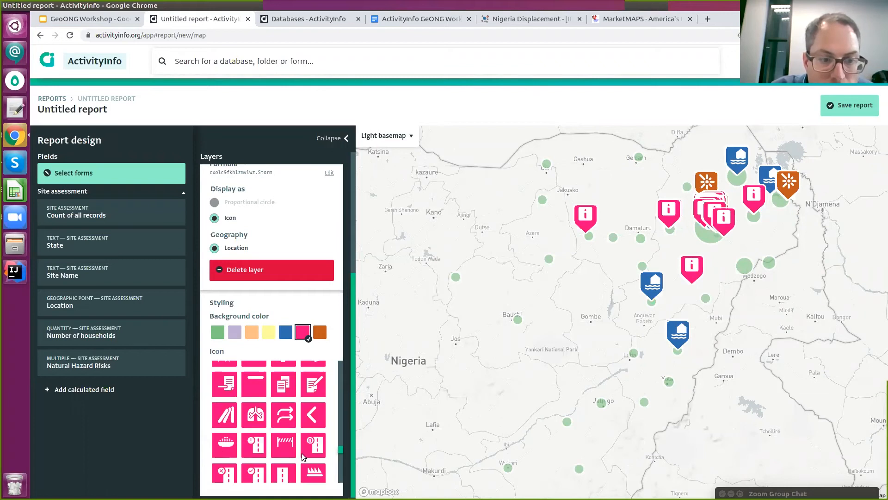
scroll(261, 424, "down", 3)
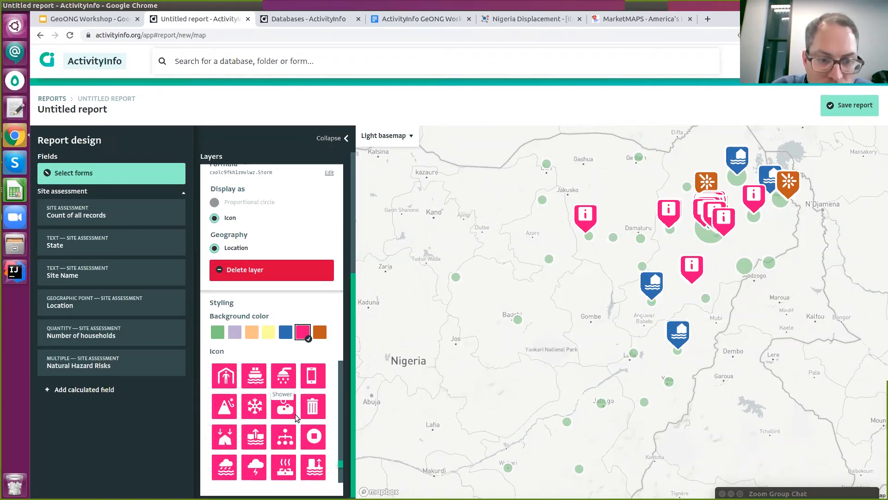
scroll(252, 413, "down", 3)
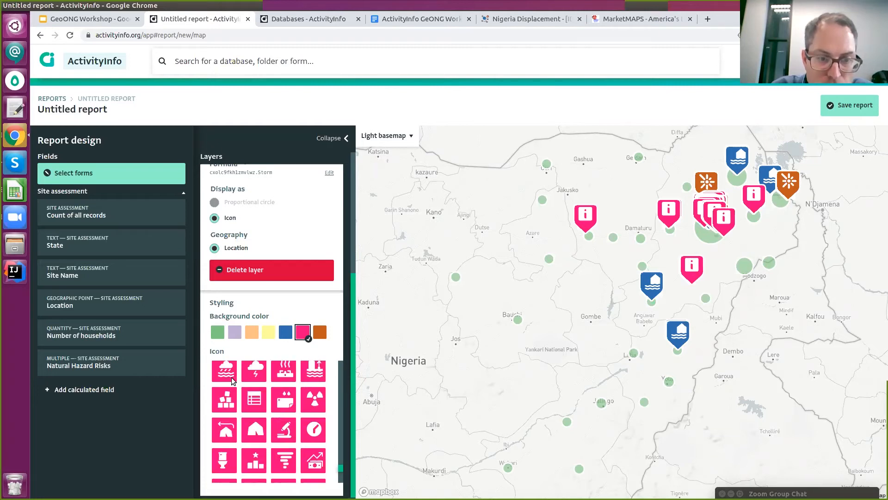
scroll(236, 382, "up", 1)
scroll(249, 413, "up", 2)
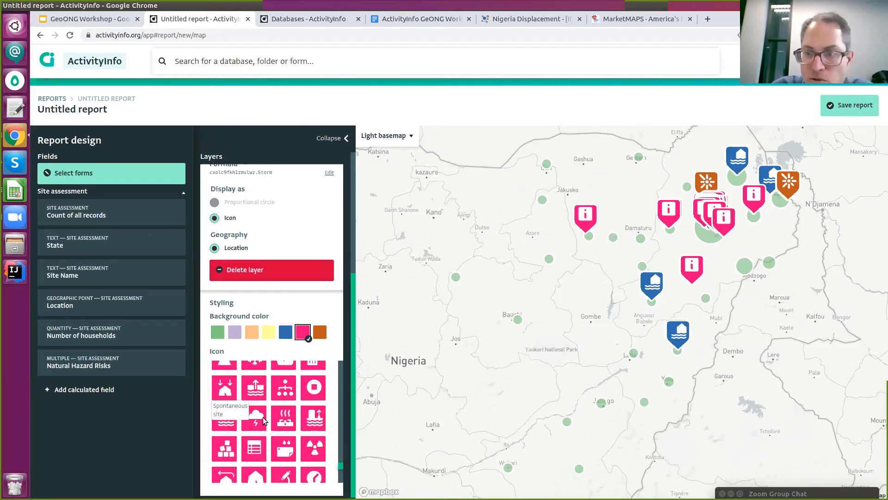
left_click(263, 419)
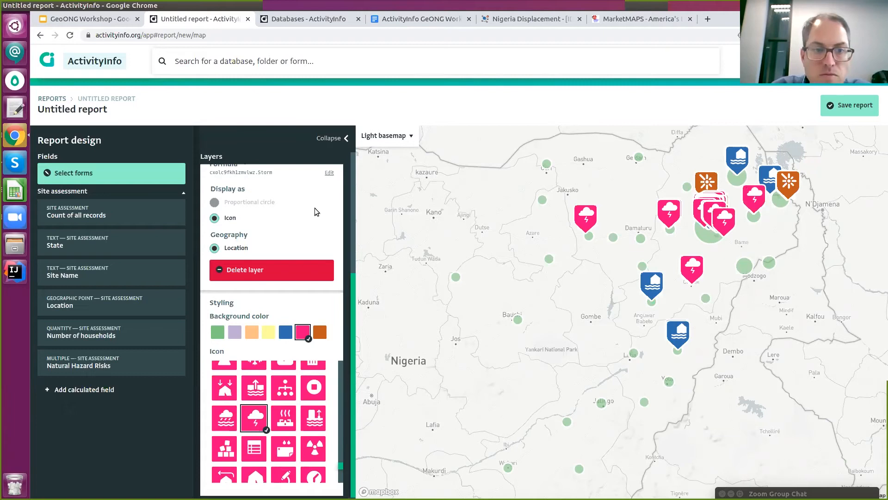
scroll(345, 241, "up", 4)
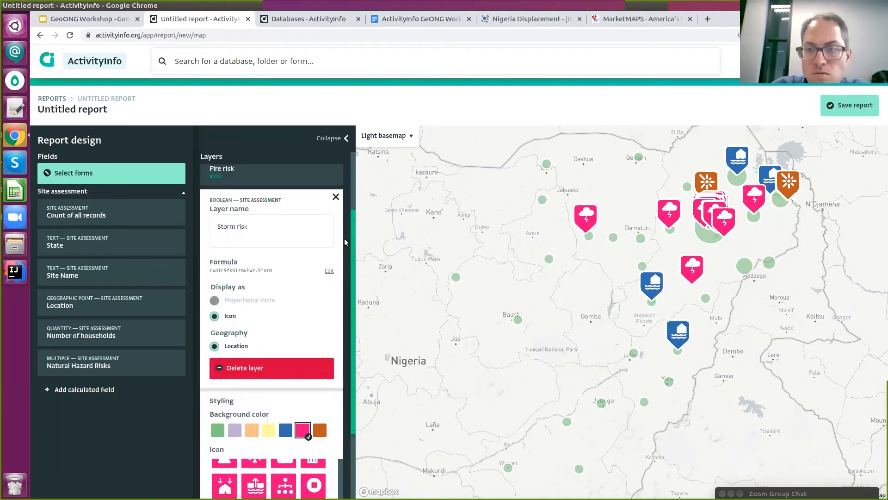
left_click(328, 204)
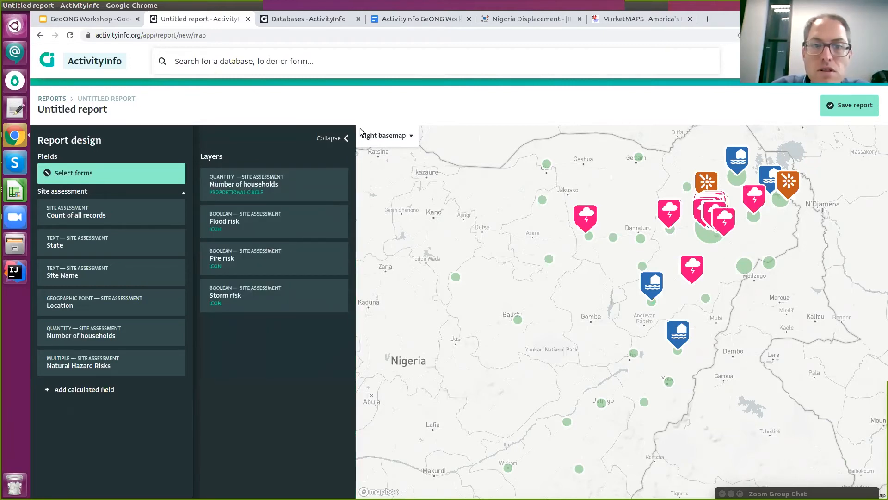
left_click(332, 138)
left_click_drag(416, 262, 325, 313)
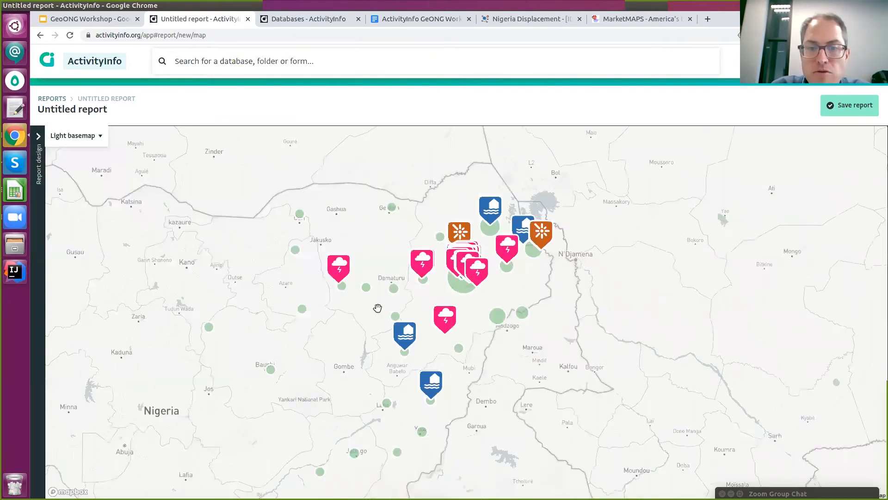
double_click(376, 305)
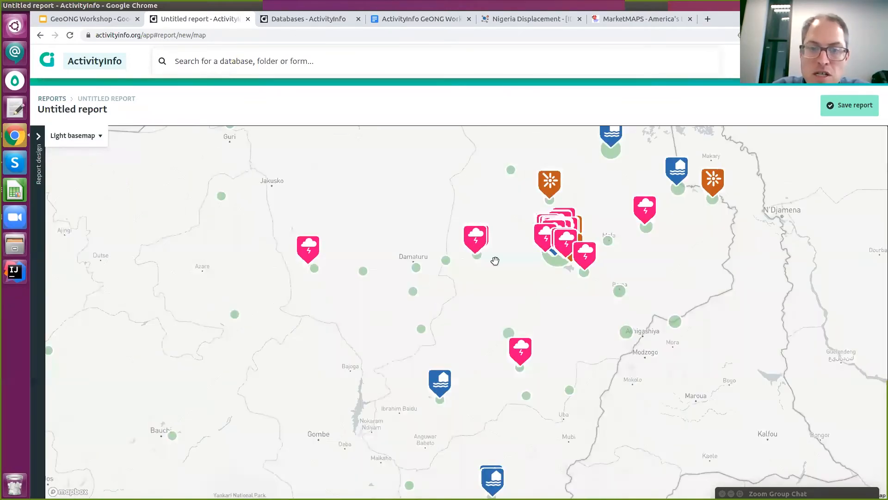
left_click_drag(542, 266, 495, 261)
left_click_drag(317, 272, 321, 212)
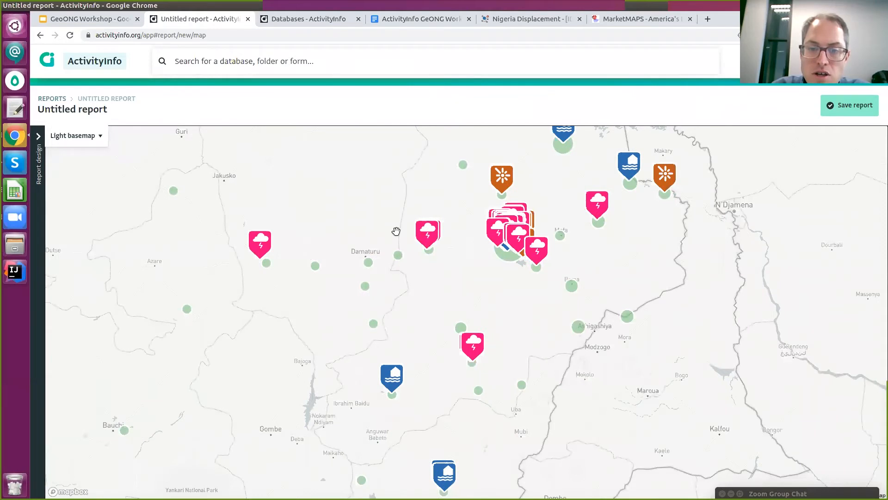
left_click_drag(356, 263, 281, 278)
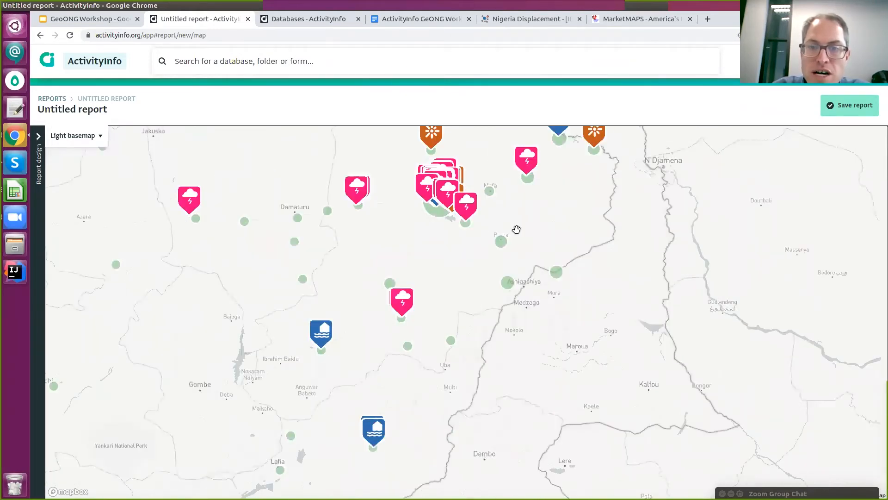
left_click_drag(516, 230, 514, 287)
scroll(488, 259, "up", 1)
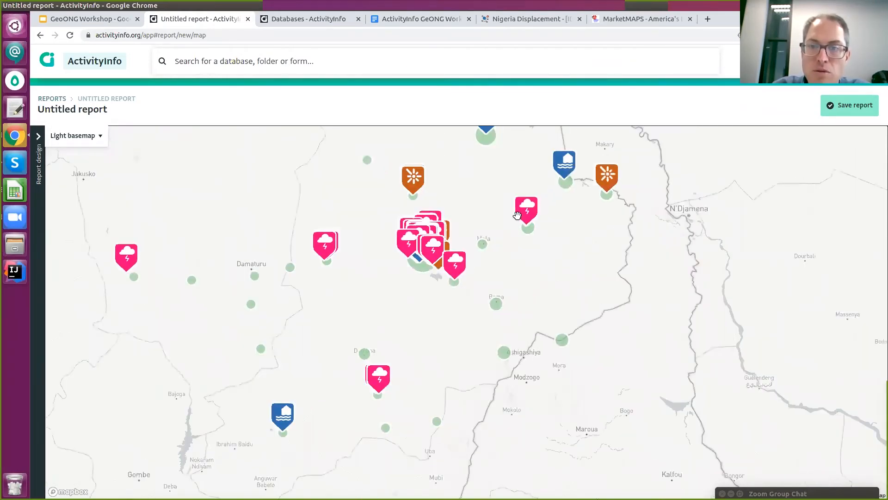
scroll(516, 216, "down", 3)
left_click_drag(517, 216, 553, 252)
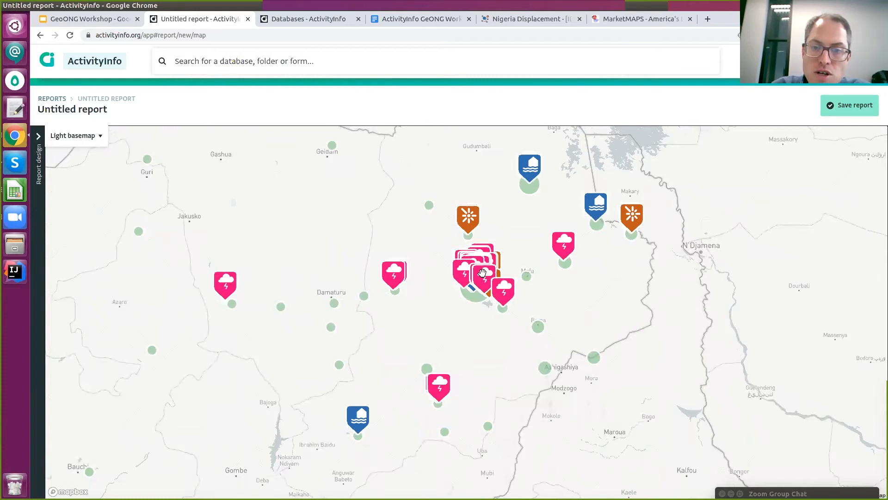
scroll(482, 272, "up", 3)
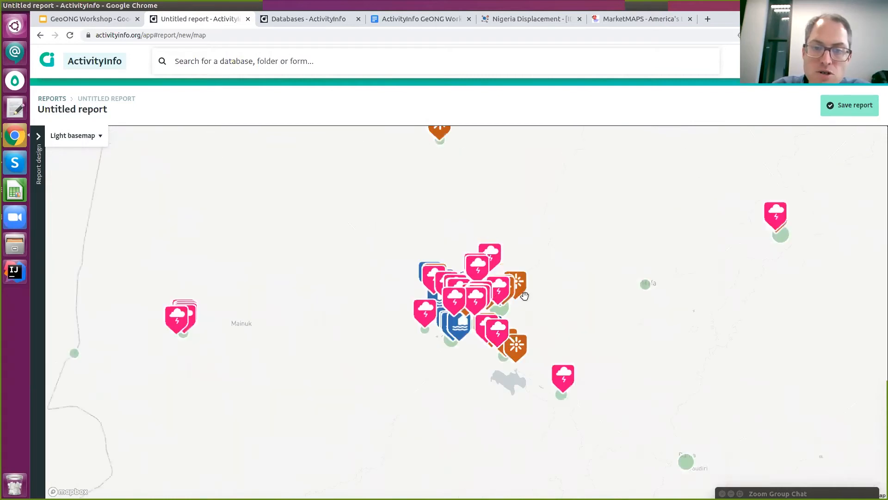
scroll(523, 299, "up", 3)
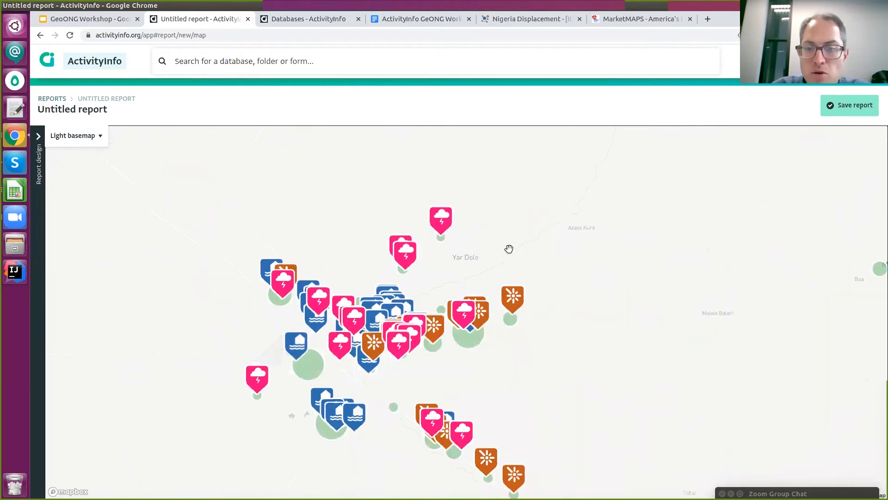
scroll(540, 290, "up", 2)
left_click_drag(540, 290, 585, 215)
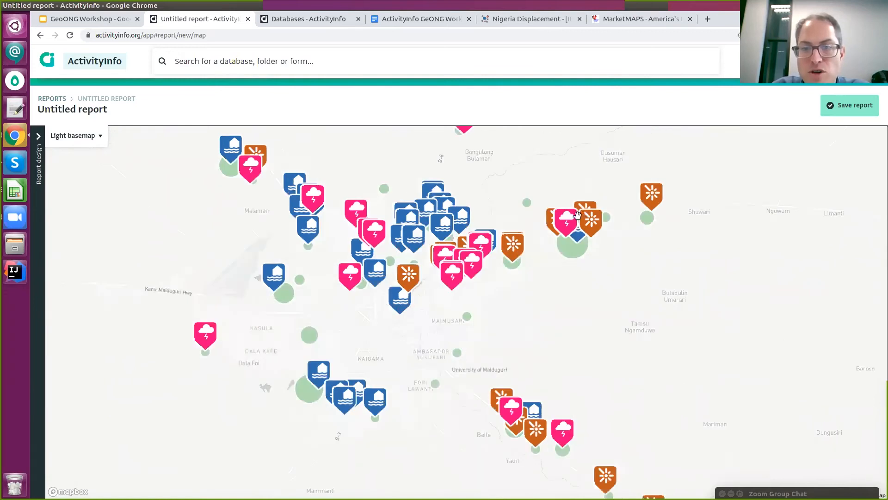
left_click_drag(417, 155, 497, 274)
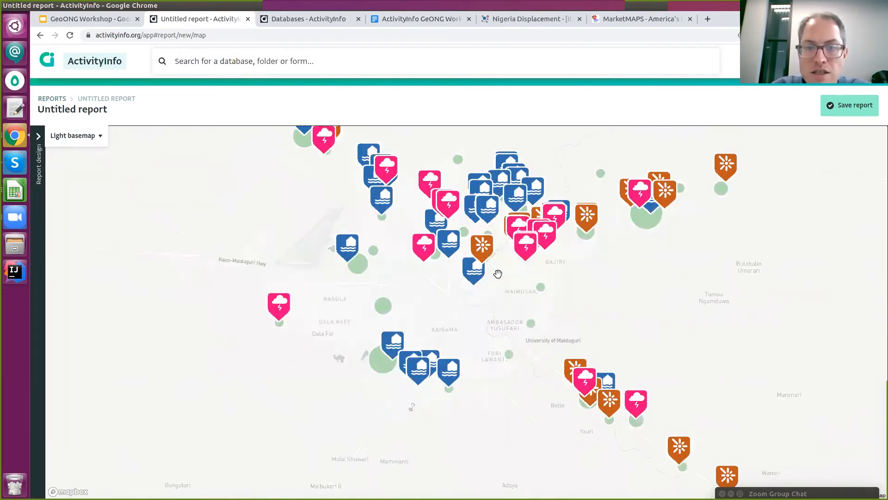
scroll(498, 274, "down", 1)
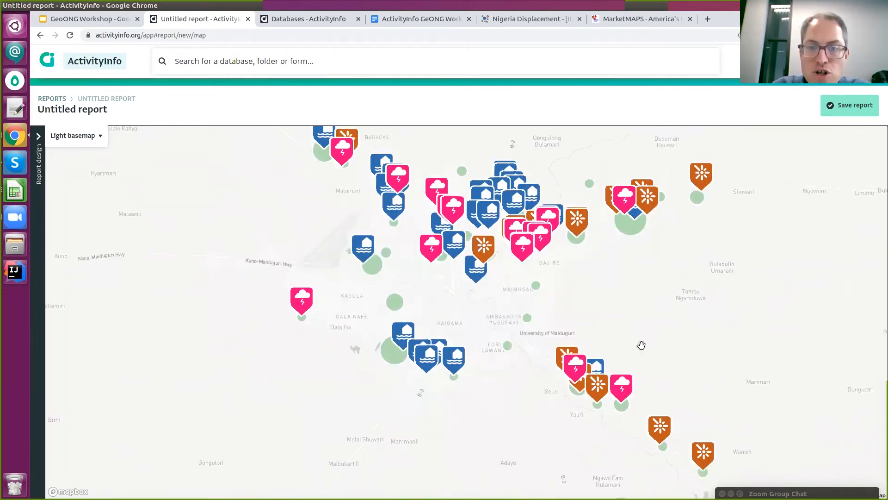
scroll(484, 248, "up", 1)
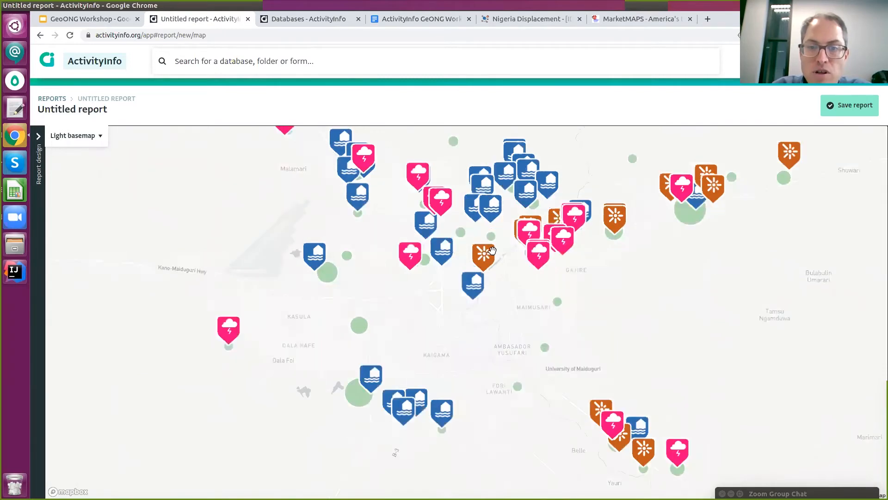
scroll(492, 250, "up", 1)
scroll(527, 250, "up", 1)
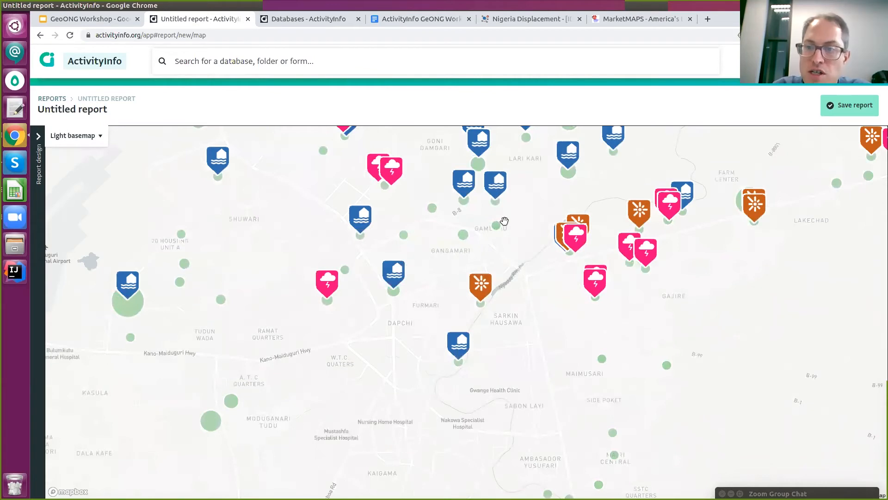
left_click_drag(502, 218, 510, 298)
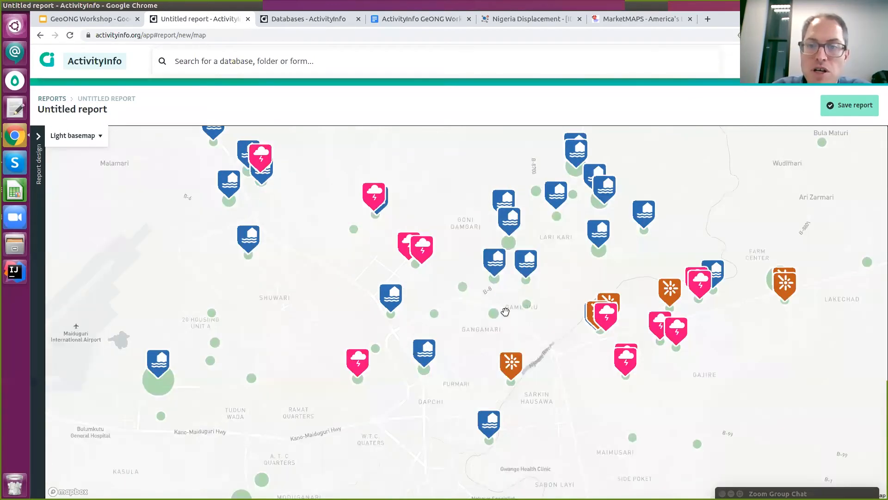
scroll(513, 298, "down", 1)
scroll(541, 297, "down", 1)
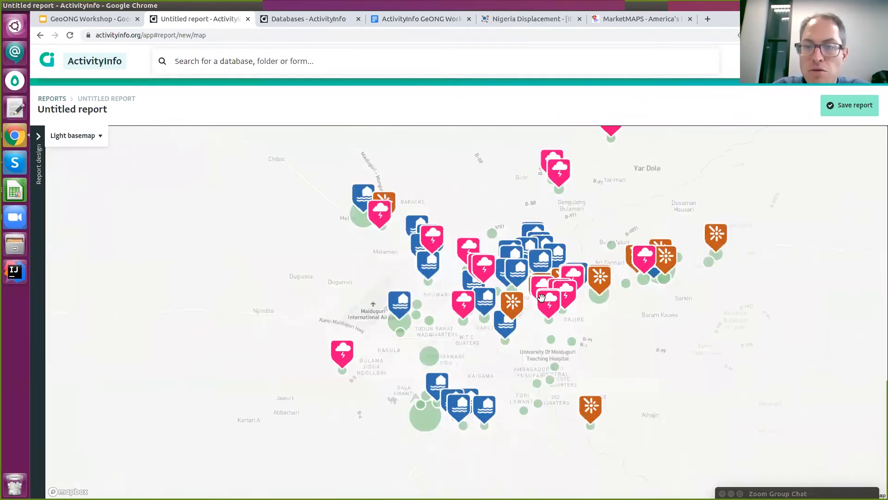
scroll(579, 288, "down", 2)
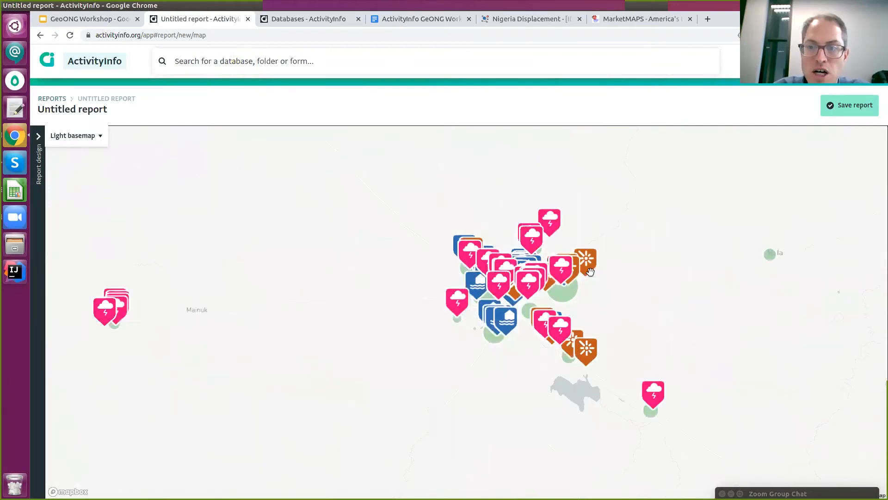
scroll(589, 272, "down", 1)
scroll(642, 258, "down", 1)
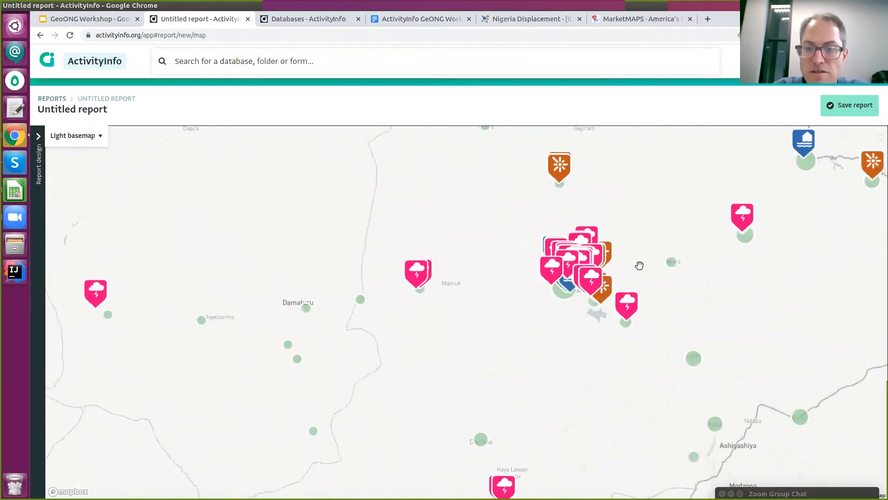
scroll(640, 265, "down", 2)
scroll(644, 303, "down", 1)
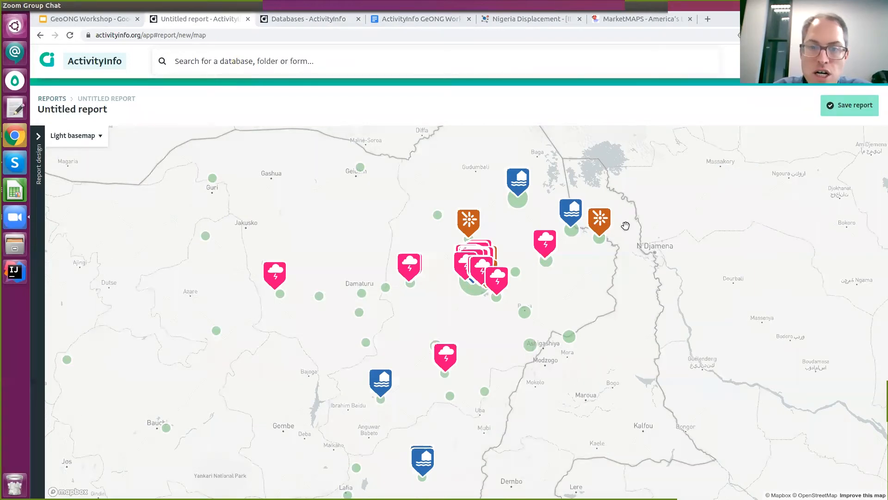
Save the report titled with the author's name plus ' - Nigerian IDP Settlement Natural Hazard Risks'.
left_click(472, 116)
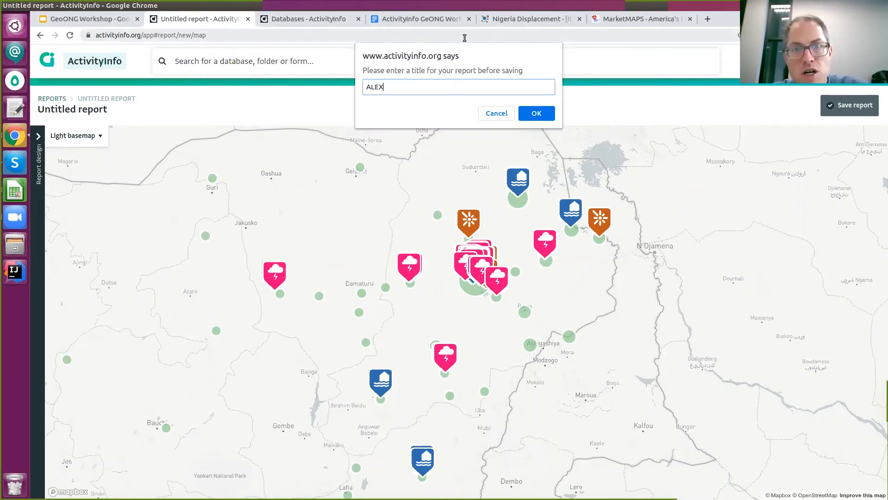
type("ALEX Be")
key("BackSpace")
type("ERTRAM - Nigerian IDP Settlemn")
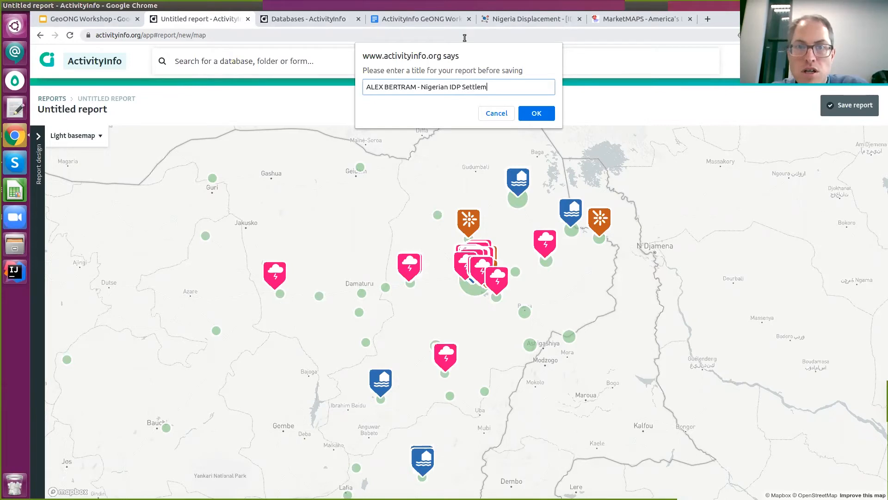
key("BackSpace")
type("ent Natural Hazard Risks")
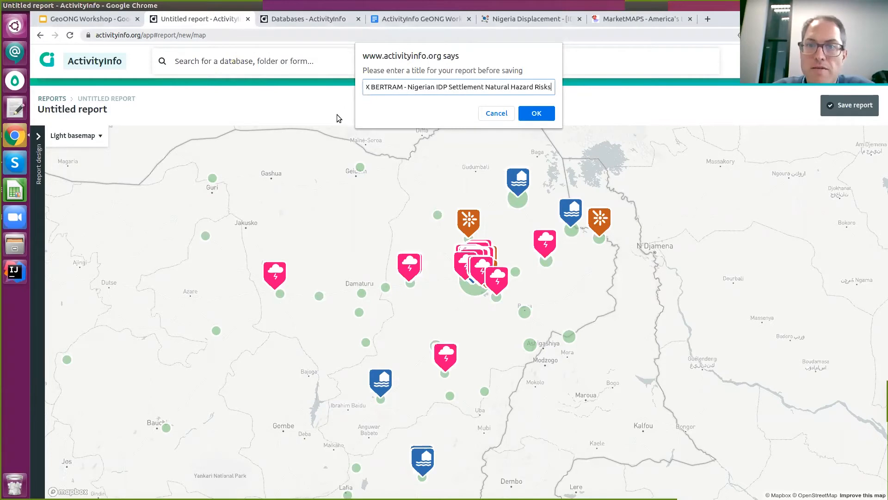
left_click(536, 114)
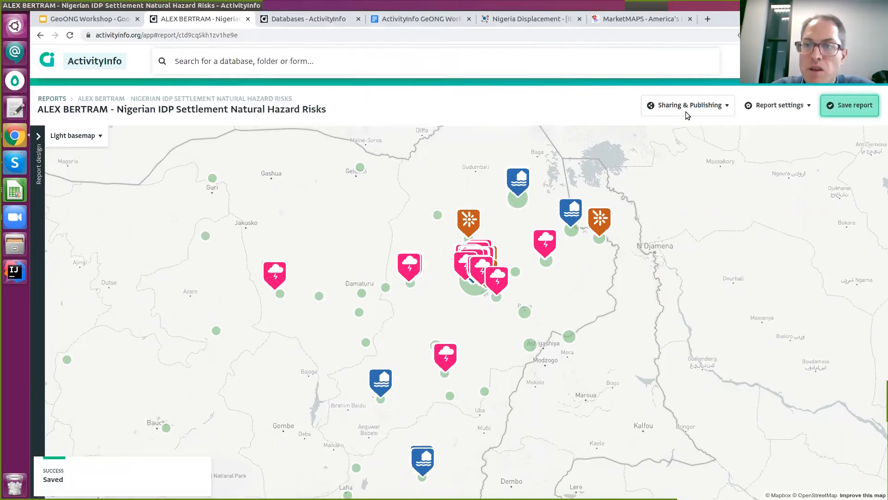
Publish the report now and view it as a standalone webpage in a new tab.
left_click(686, 111)
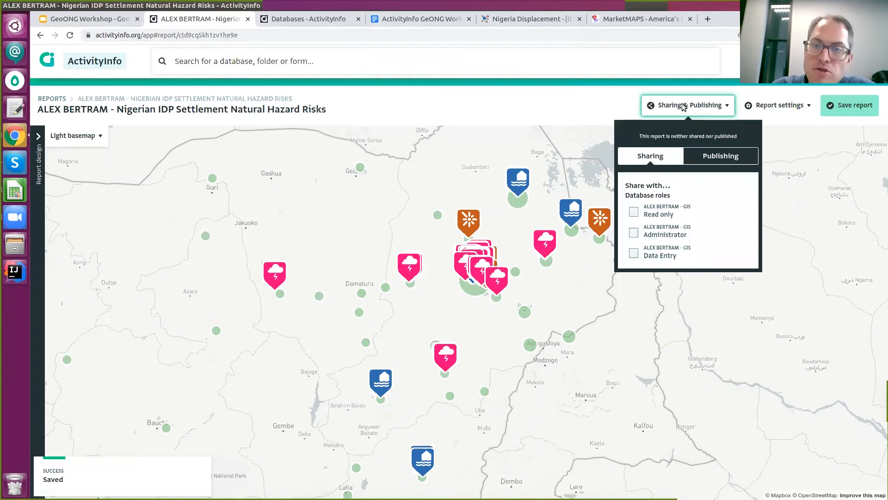
left_click_drag(576, 269, 573, 269)
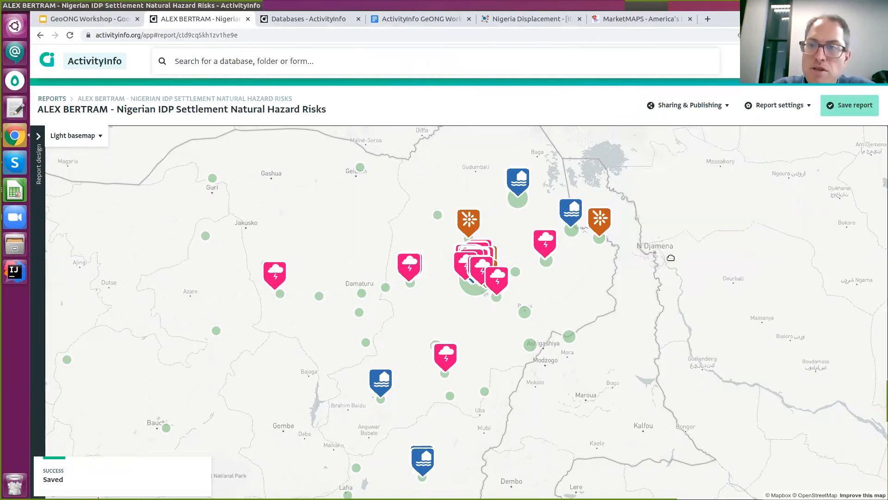
left_click(696, 111)
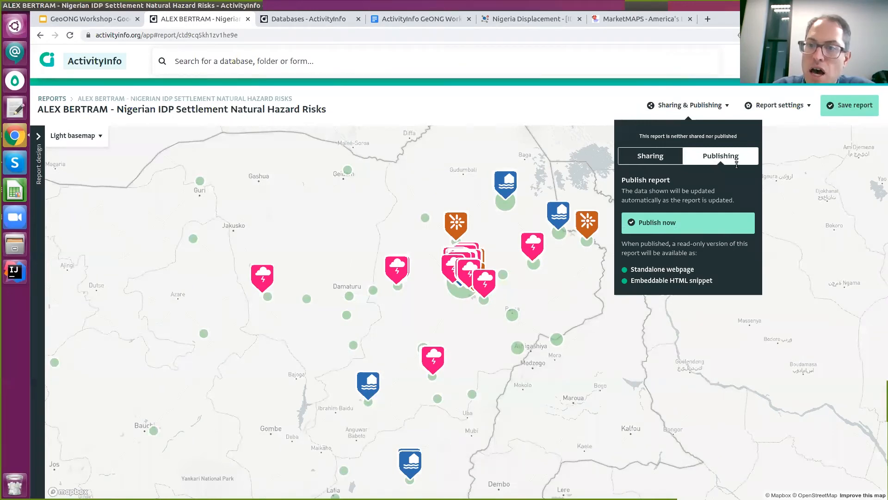
left_click(675, 224)
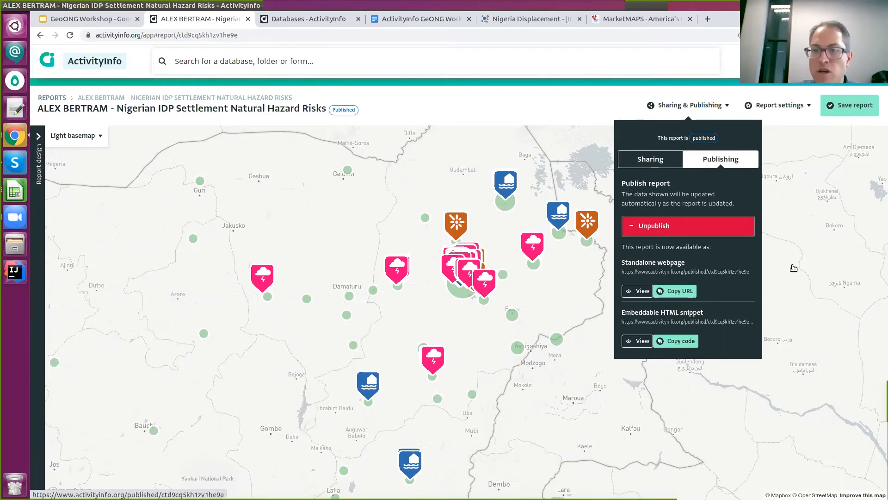
left_click(675, 272)
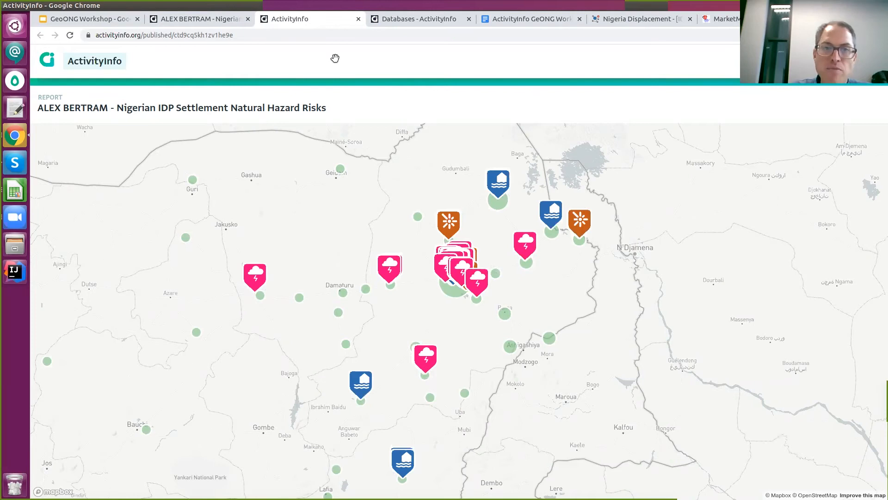
Select the published report's URL in the browser address bar.
left_click(260, 38)
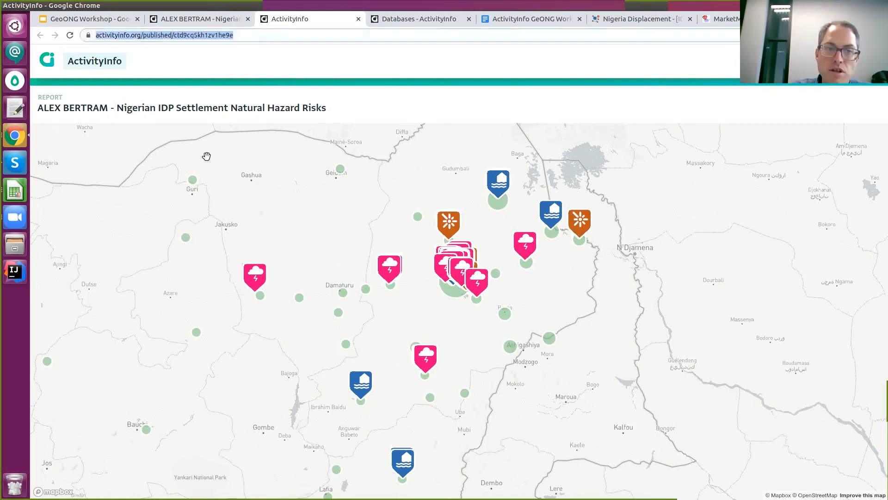
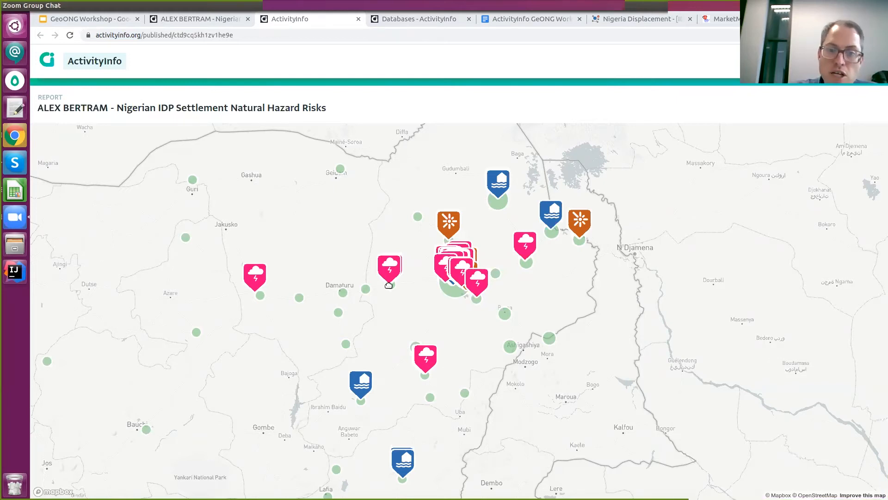
Nudge the published hazard-risk map, then bring up dtm-nigeria-site-assessment-round-33 (1).xlsx in Calc.
left_click_drag(389, 284, 376, 287)
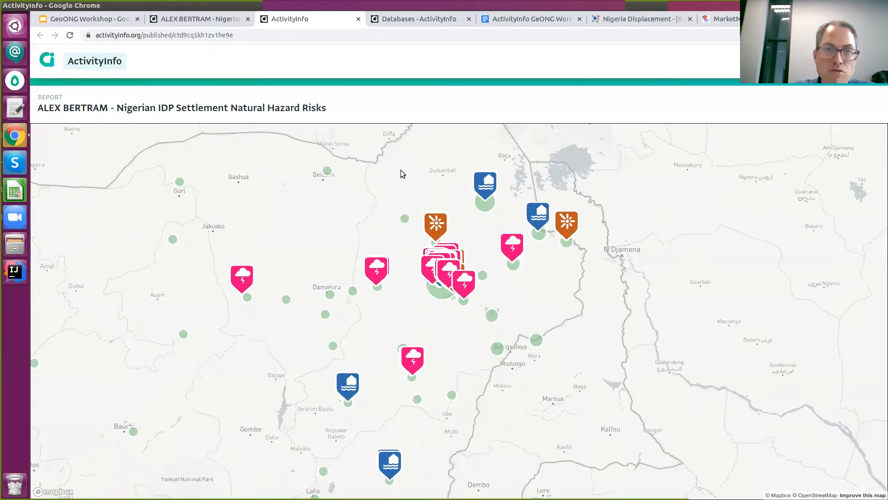
left_click(15, 190)
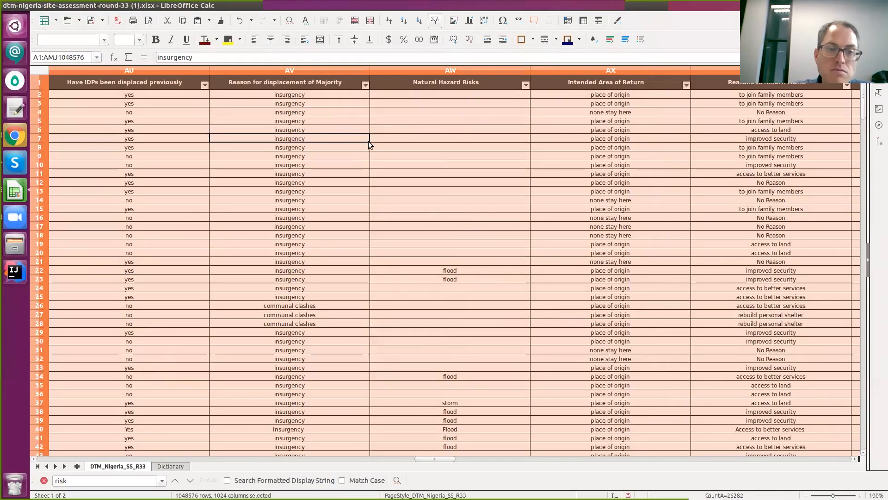
Undo the last two edits to restore the none values and row 2, then delete hashtag row 2.
left_click(288, 184)
left_click(276, 138)
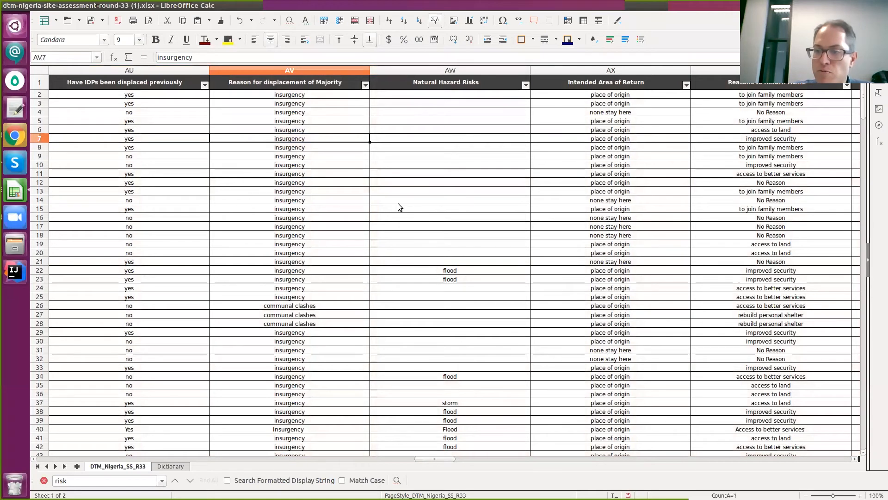
left_click(495, 138)
key("ctrl+z")
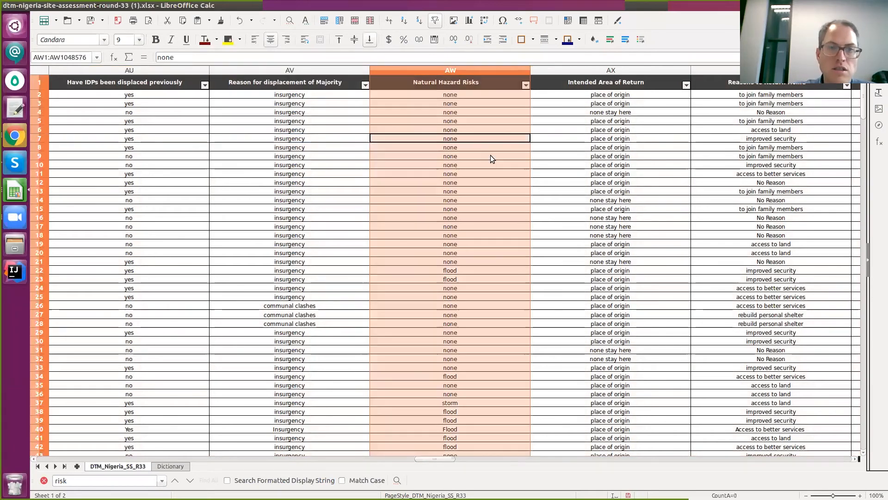
key("ctrl+z")
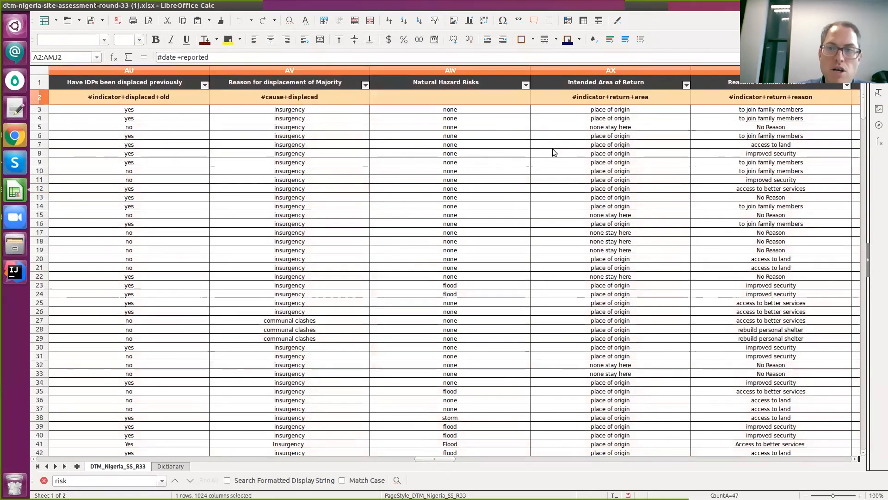
left_click(593, 112)
left_click(38, 96)
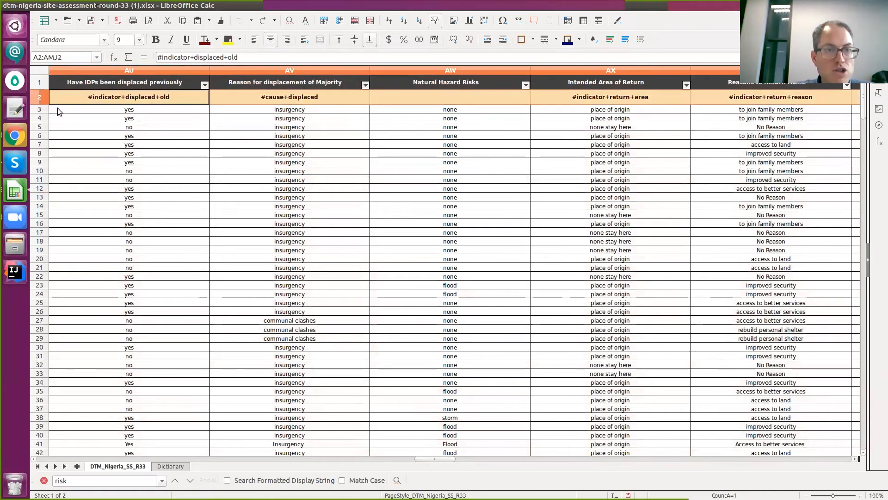
right_click(40, 98)
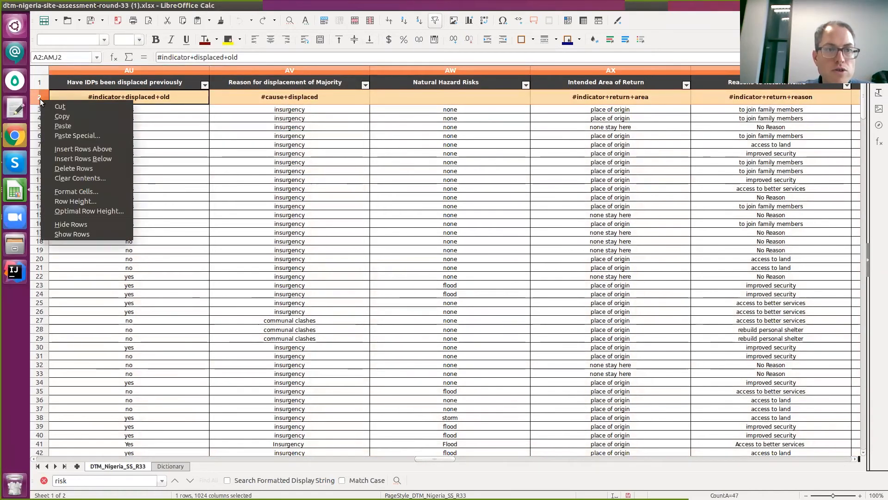
left_click(74, 168)
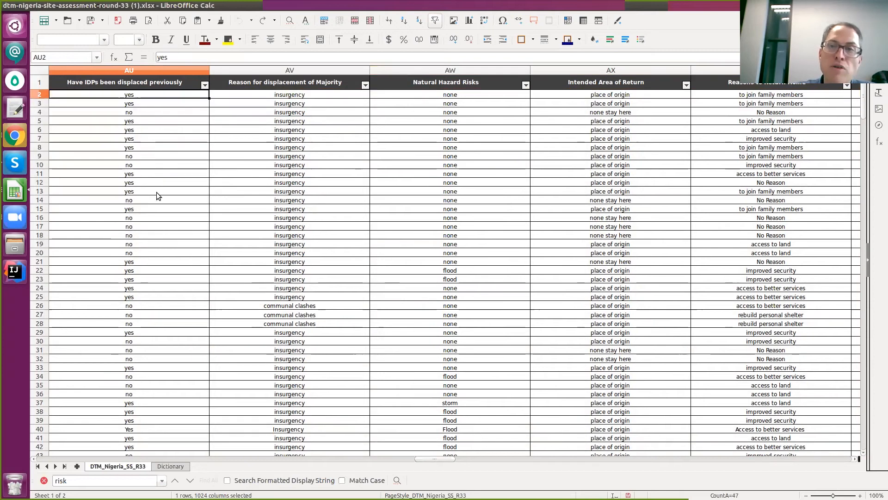
Replace every 'none' in the Natural Hazard Risks column with blank, then return to the browser.
left_click(485, 83)
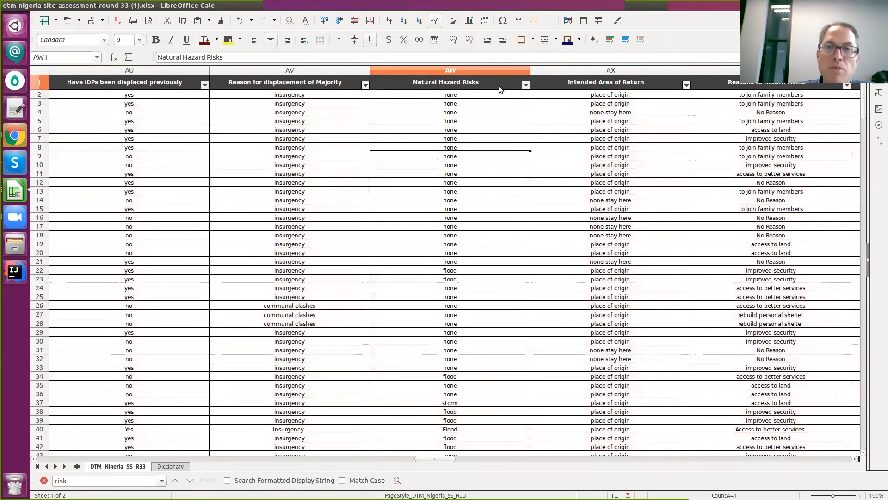
left_click(466, 98)
left_click(56, 6)
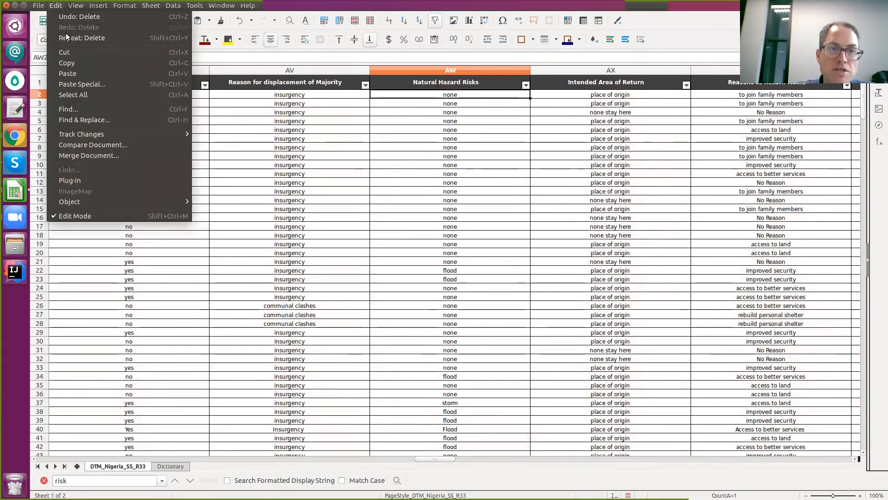
left_click(99, 119)
type("none")
key("Tab")
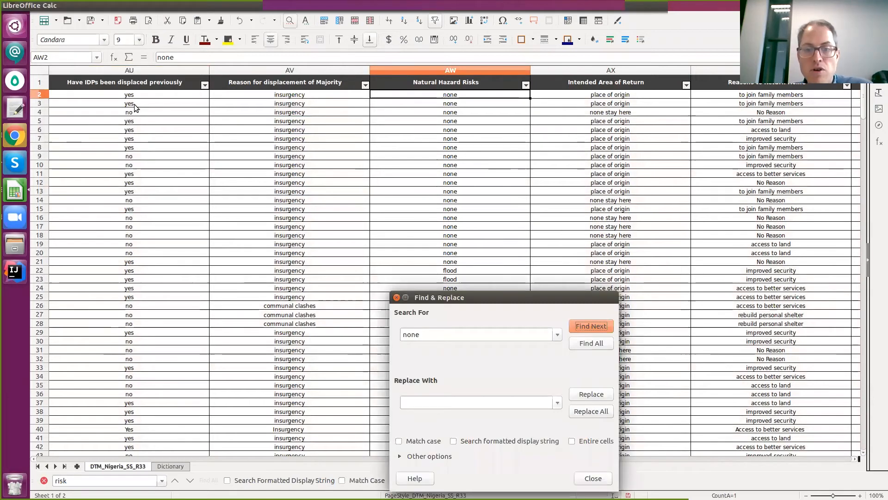
left_click(583, 410)
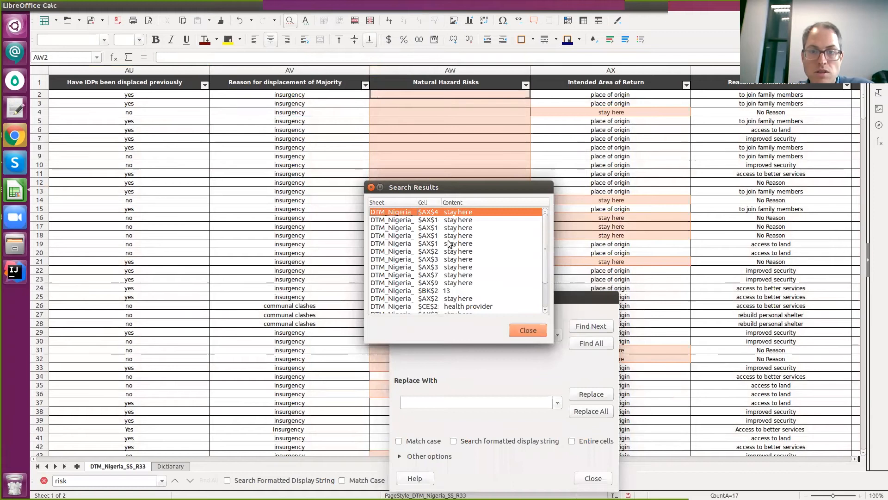
left_click(371, 188)
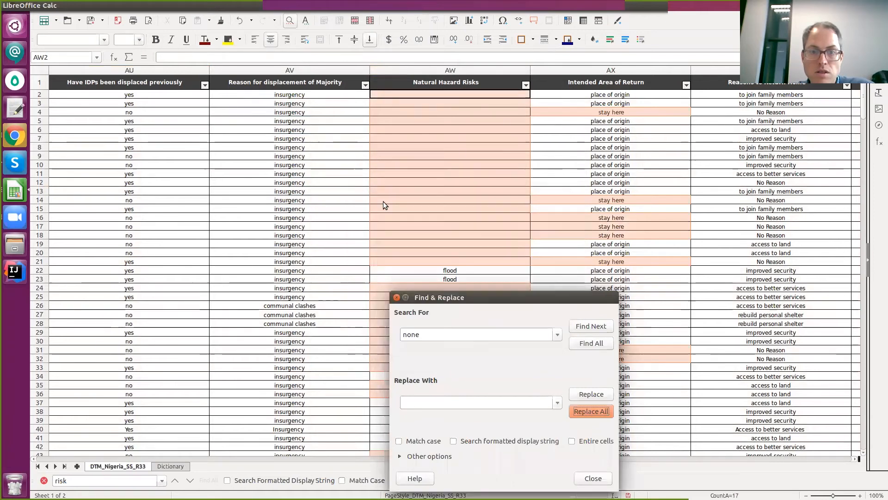
left_click(398, 299)
left_click(442, 199)
left_click(454, 218)
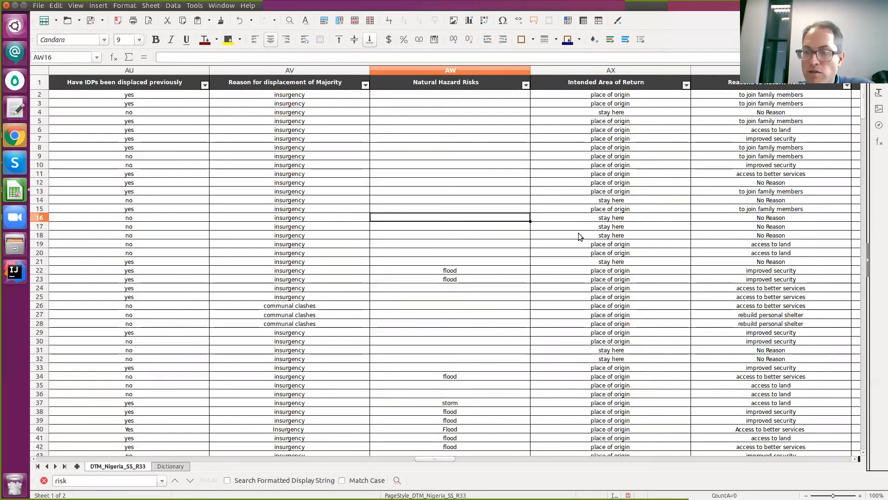
key("alt+Tab")
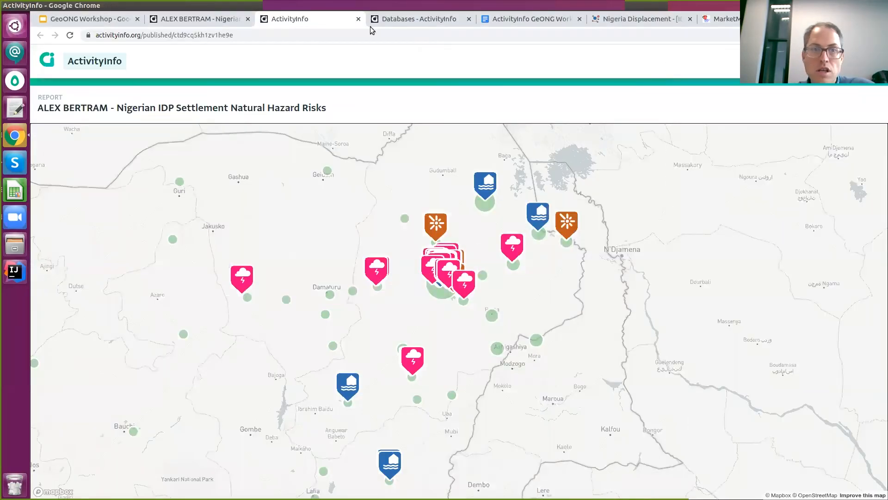
Open the published report URL in a new tab, close it, and return to the editable hazard report.
left_click(263, 33)
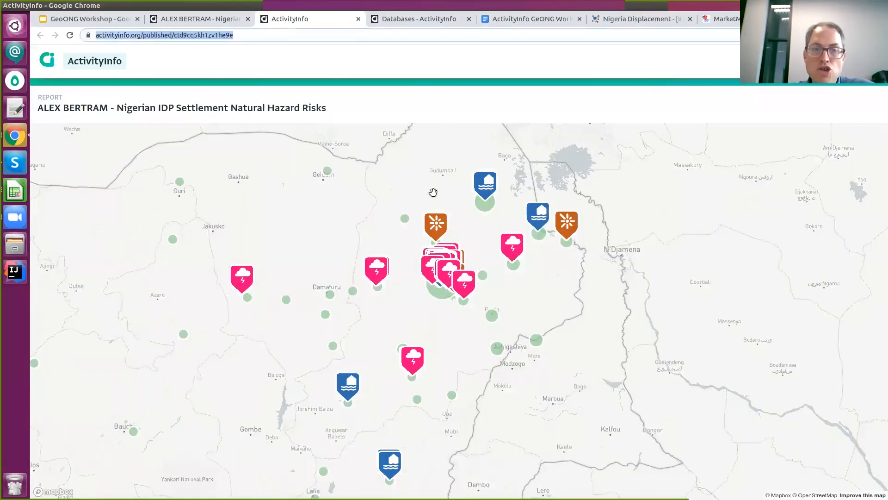
left_click(791, 469)
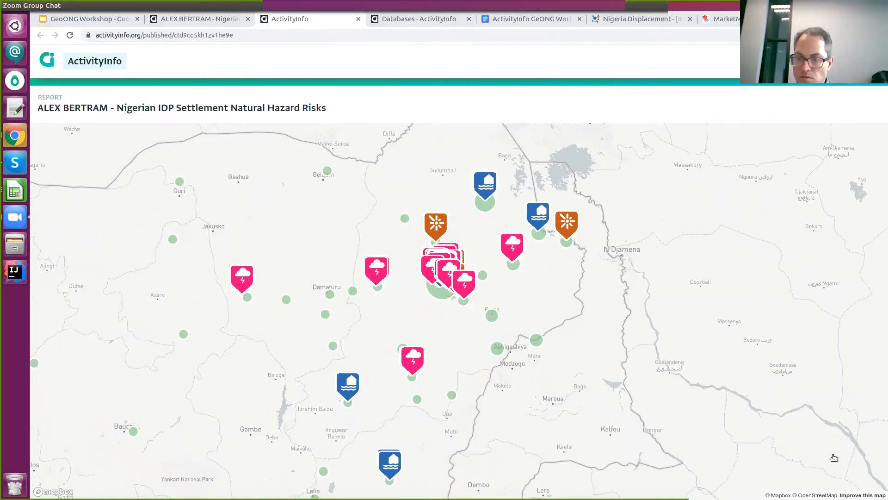
left_click(752, 426)
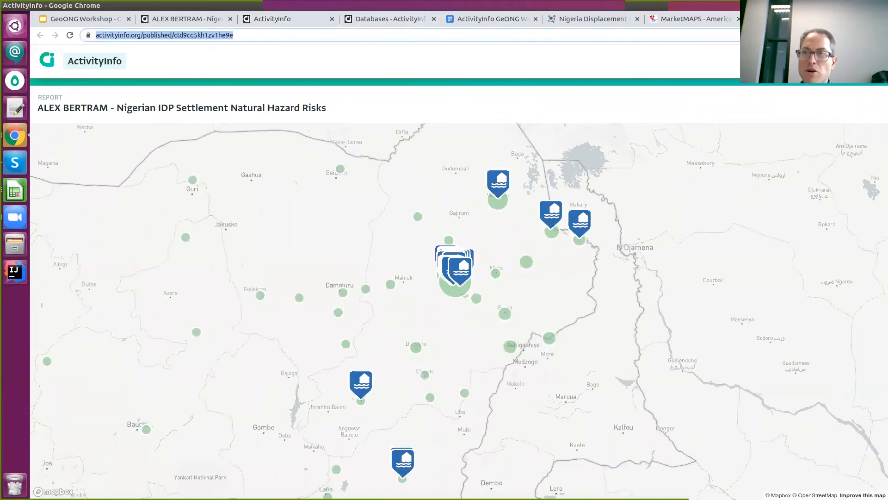
left_click(840, 19)
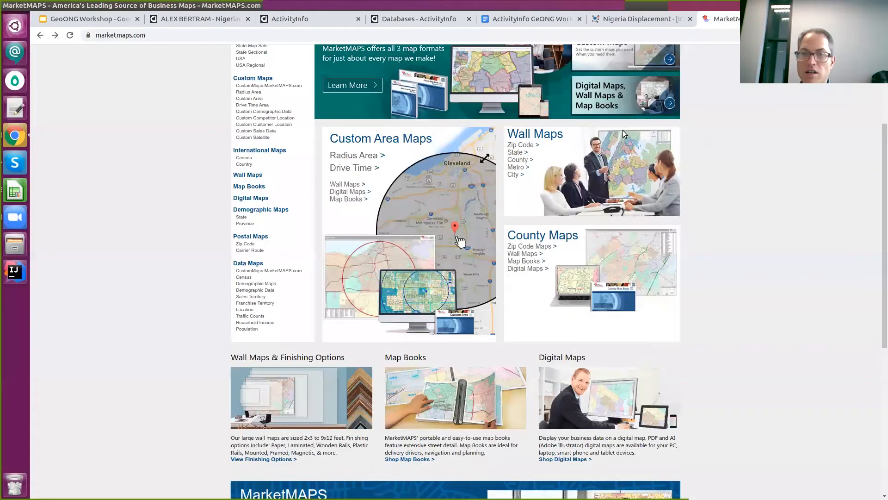
left_click(180, 19)
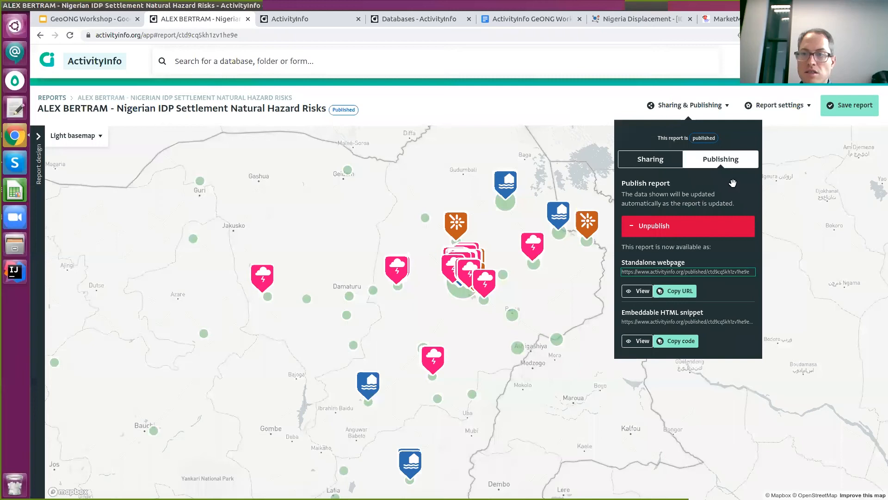
Close the publishing options and compare the published map against a floating Calc spreadsheet window.
left_click(537, 95)
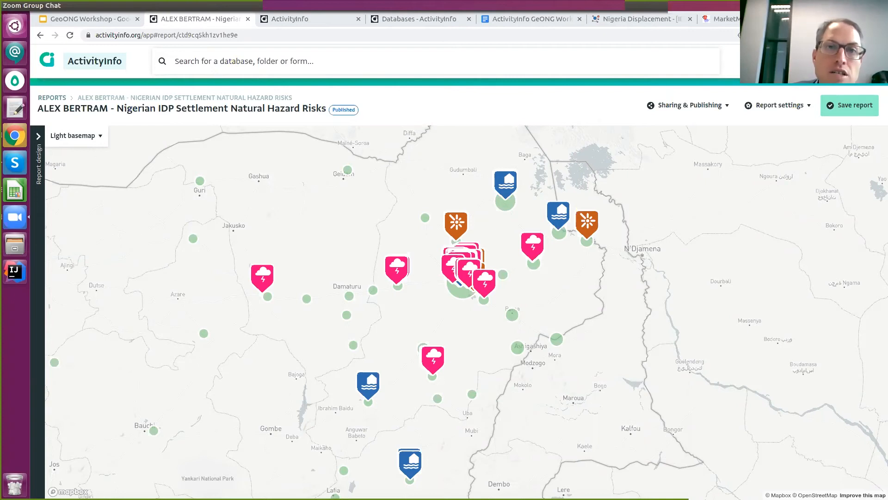
left_click(321, 18)
key("alt+Tab")
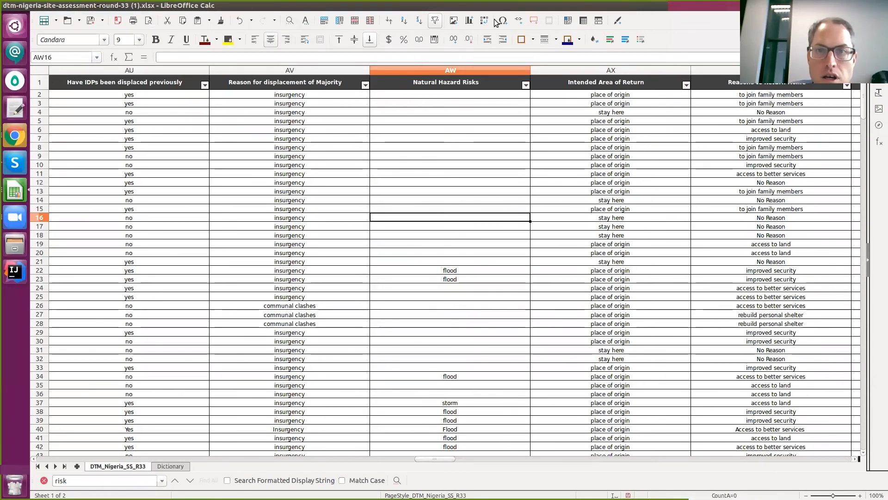
left_click_drag(491, 6, 530, 73)
left_click(357, 243)
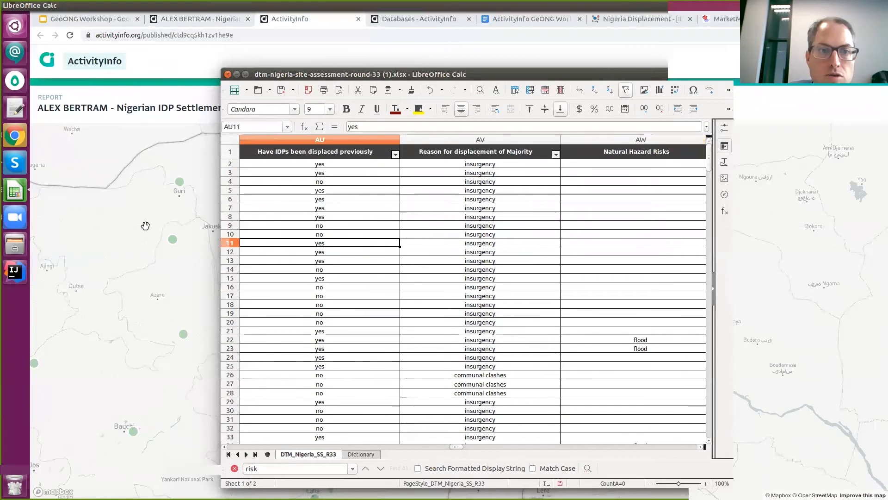
left_click(145, 223)
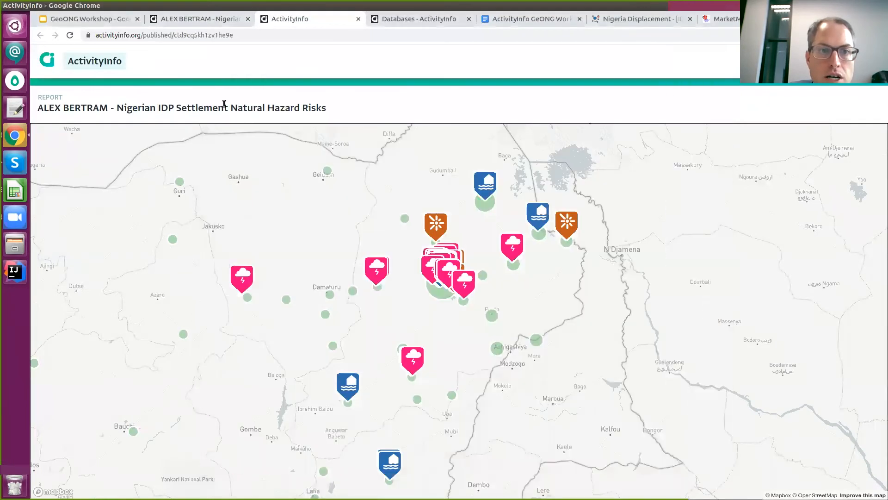
Expand the hazard report's Report design panel, then head for the Databases list.
left_click(188, 19)
left_click(39, 136)
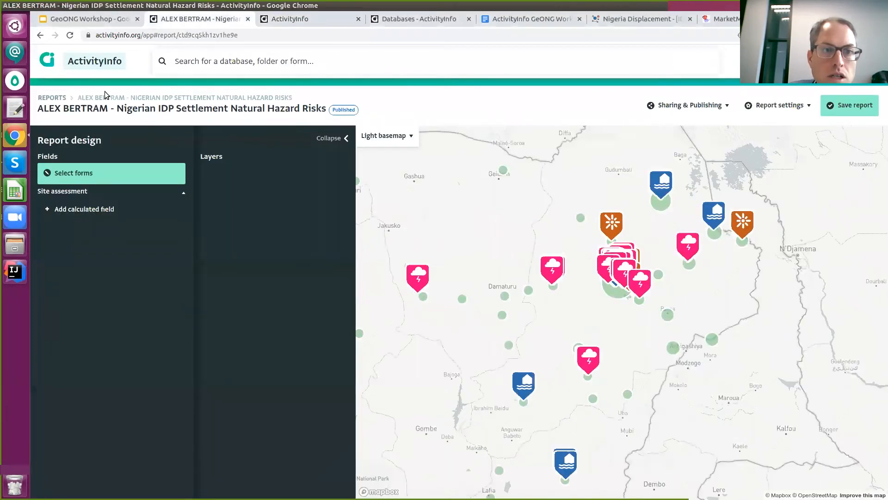
left_click(768, 61)
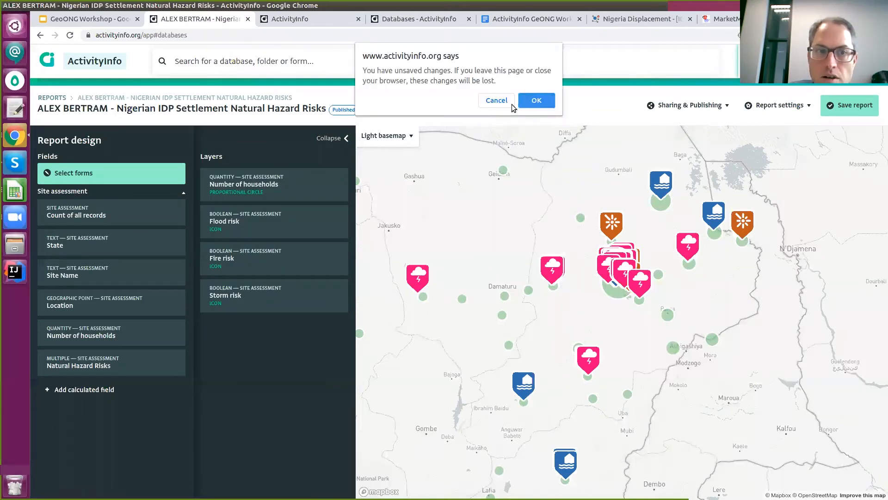
Leave the report without saving and open the GIS database's Site assessment table.
left_click(535, 100)
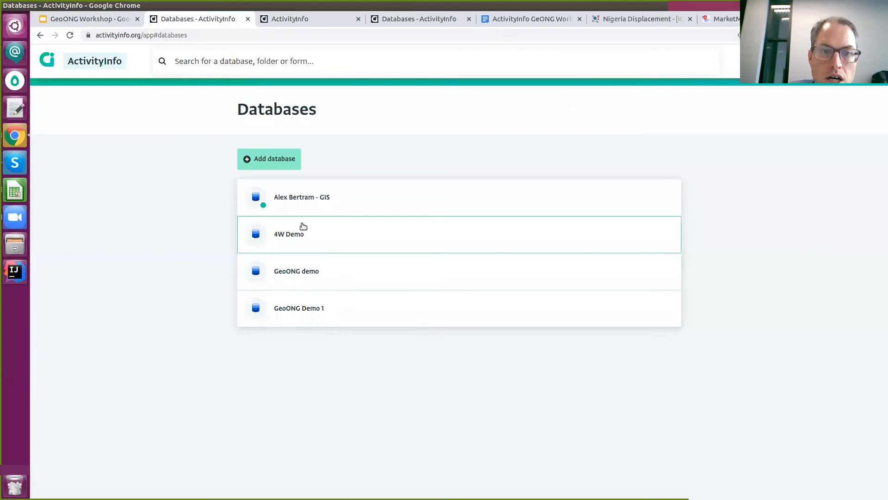
left_click(325, 206)
left_click(391, 252)
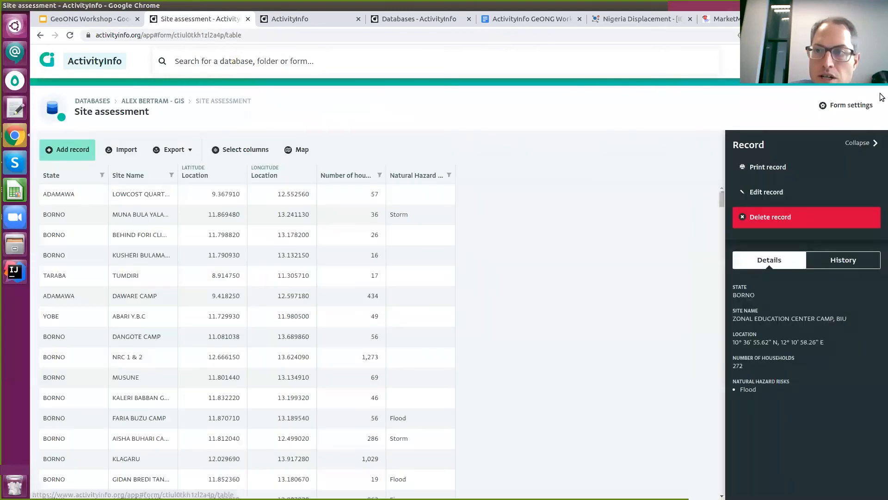
left_click(854, 110)
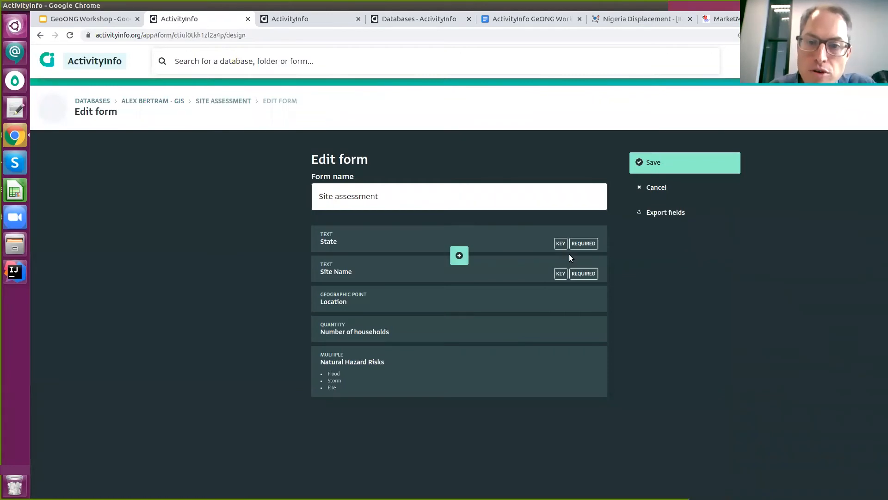
left_click(648, 189)
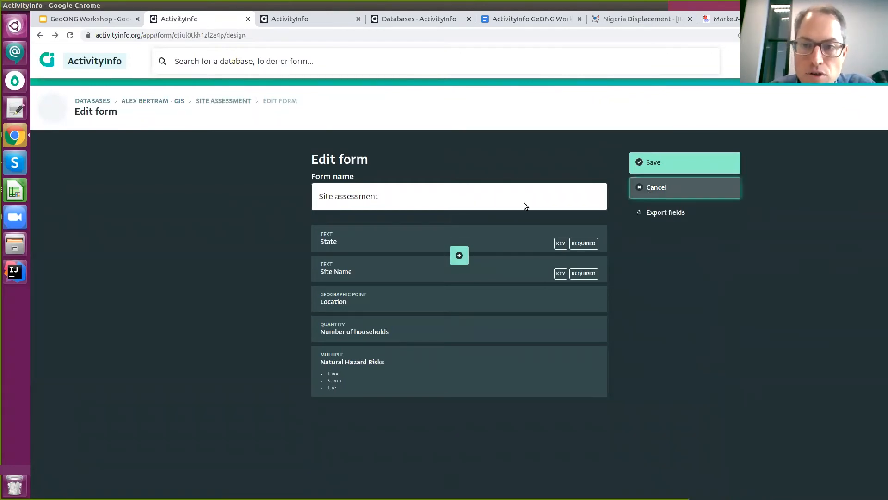
Export the Site assessment table's selected columns, select the form's URL, and log out.
left_click(173, 150)
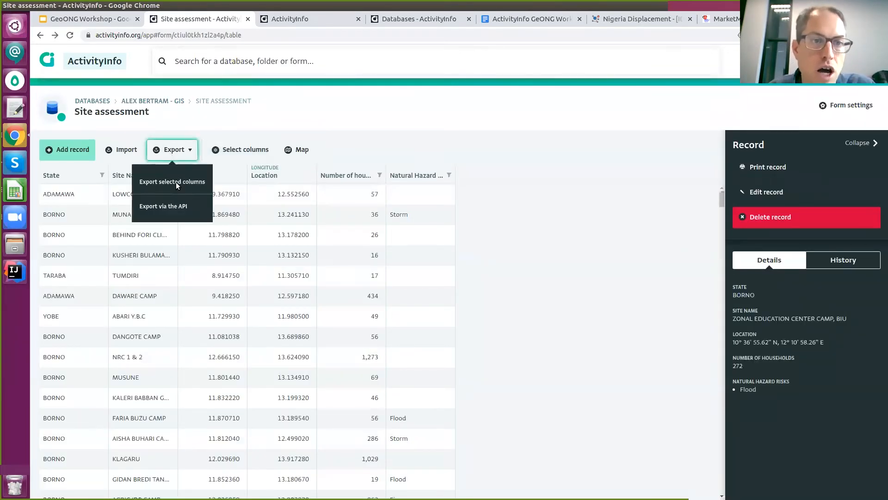
left_click(181, 179)
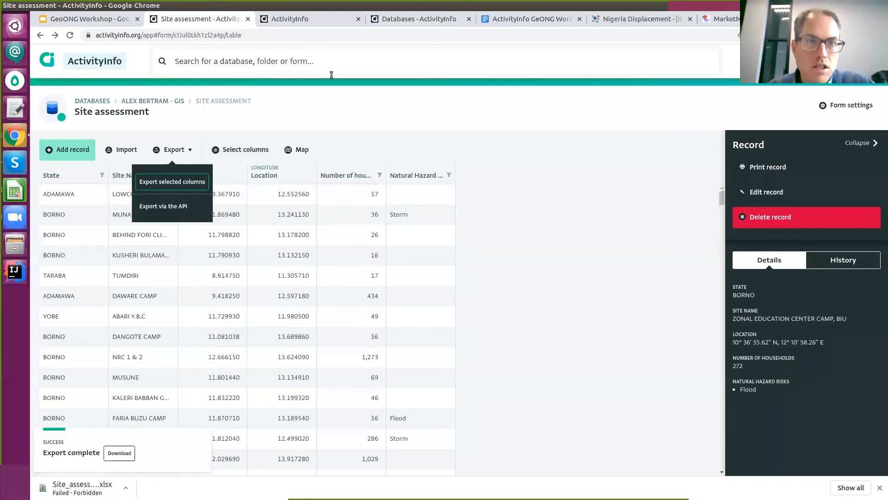
left_click_drag(144, 35, 300, 50)
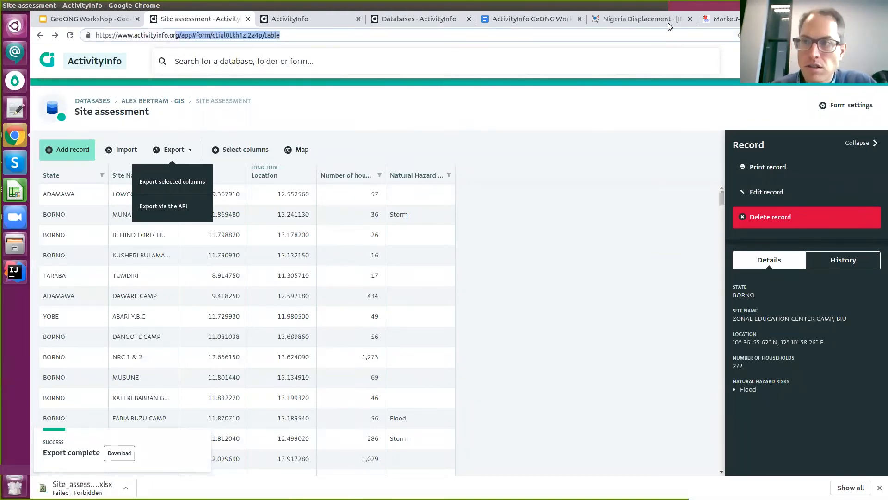
left_click(828, 61)
Log out and sign in with another account's e-mail address and password.
left_click(814, 135)
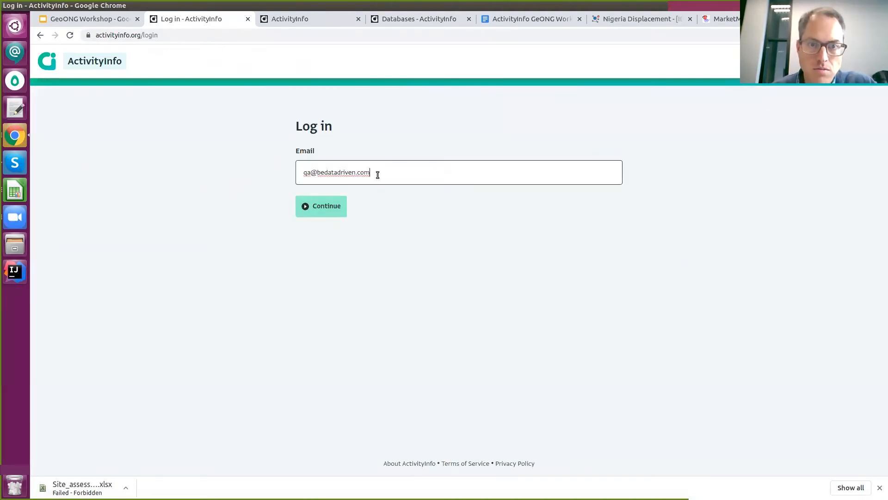
triple_click(386, 174)
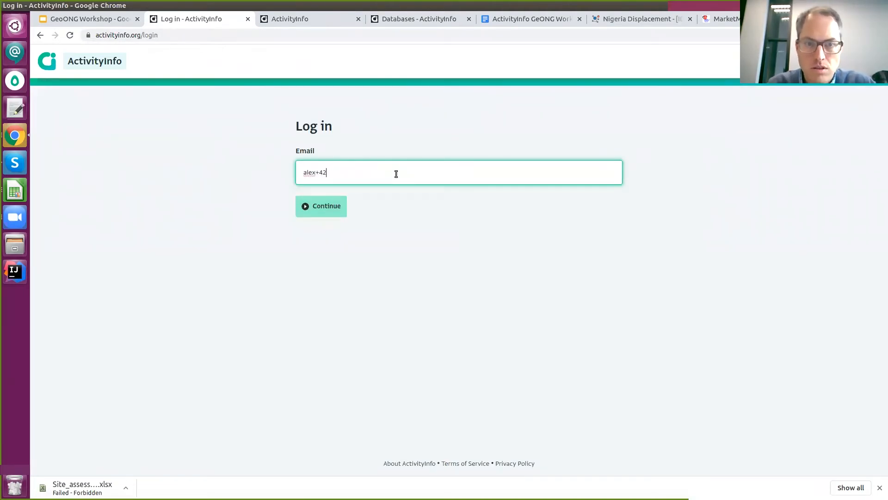
key("Return")
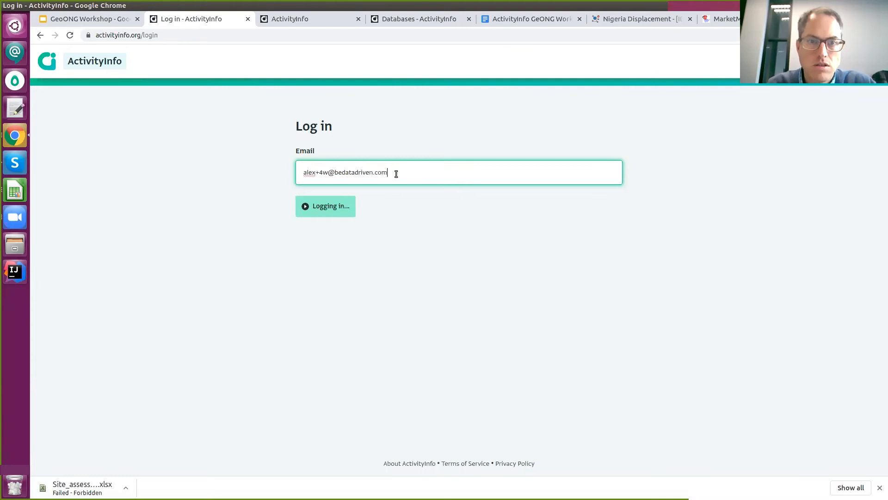
key("ctrl+a")
type("••••••••••")
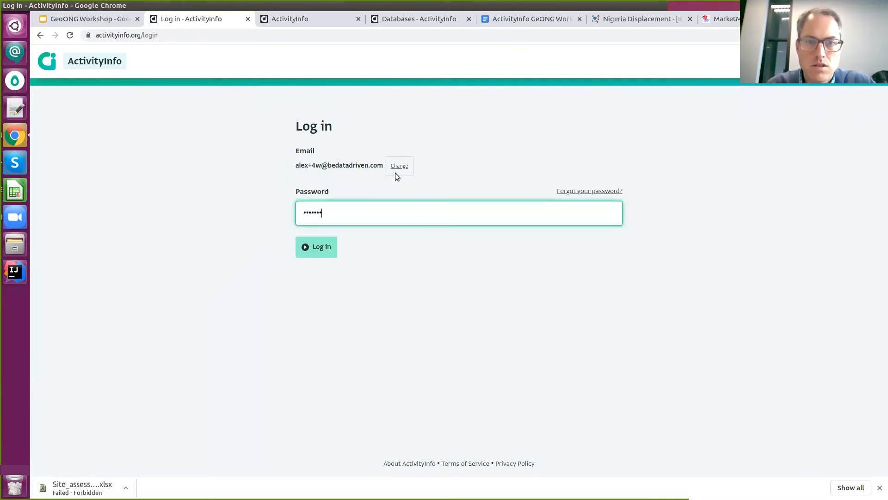
key("Return")
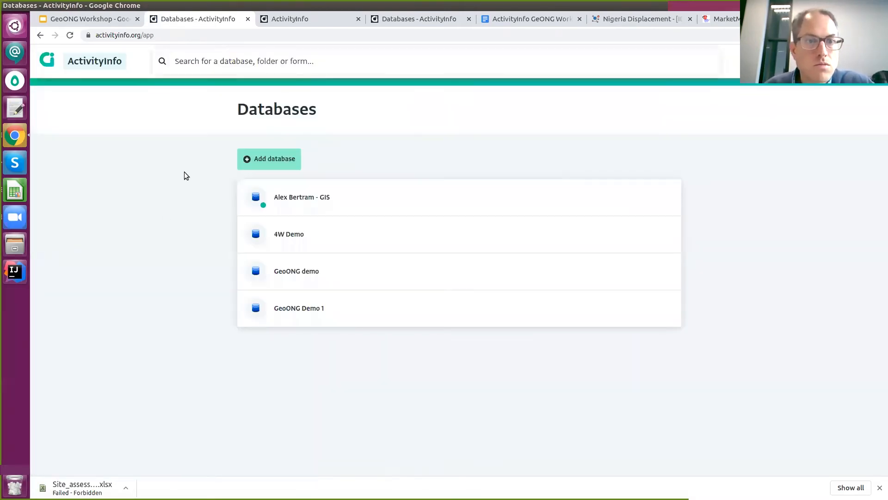
Open the GIS database's Site assessment records and export the selected columns to a spreadsheet.
left_click(311, 205)
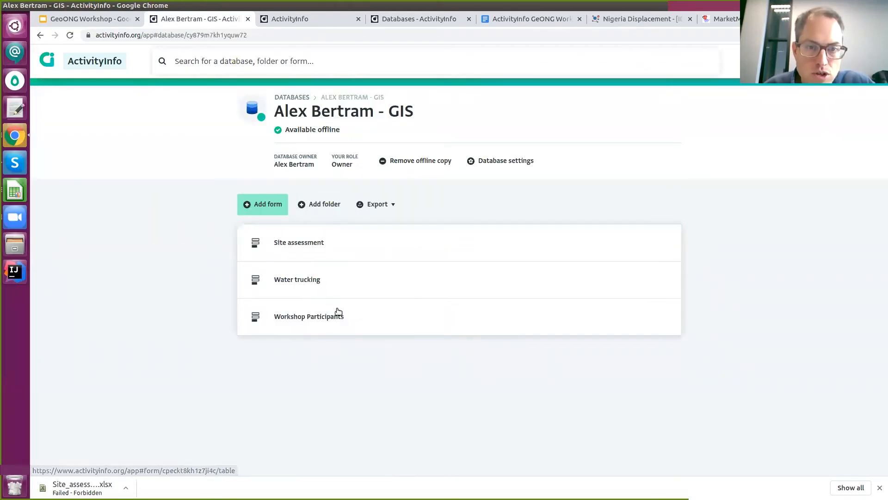
left_click(337, 234)
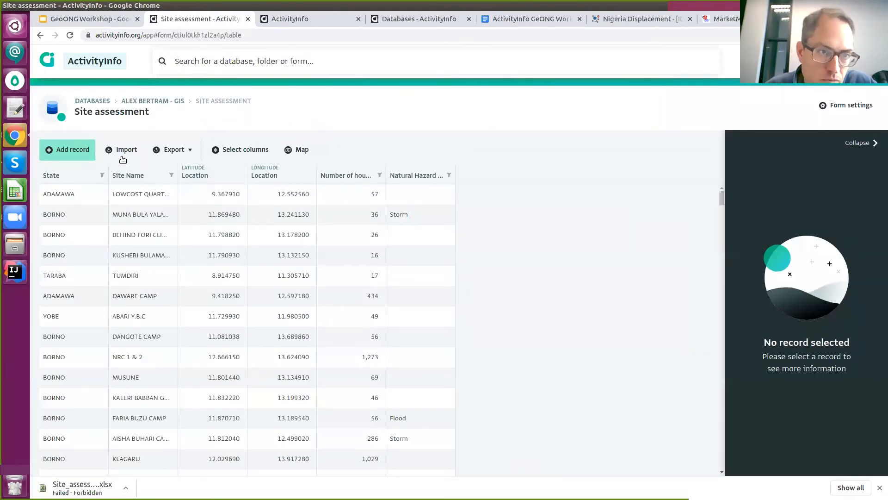
left_click(173, 149)
left_click(184, 181)
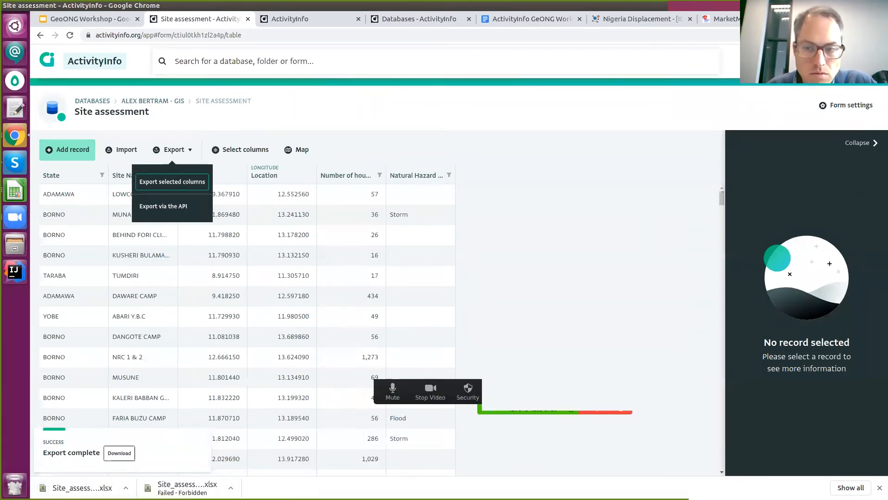
In the downloaded Site assessment file, set 157 households and Fire for site one, 92 households for site two.
left_click(51, 481)
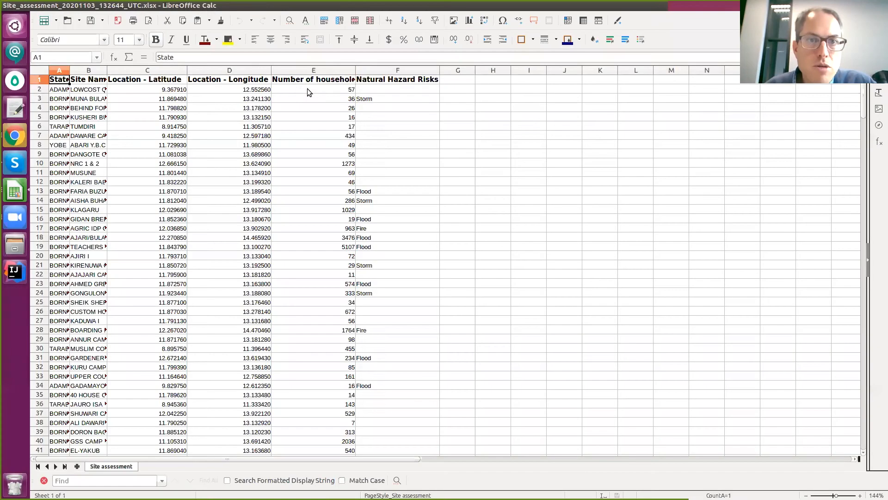
left_click(323, 90)
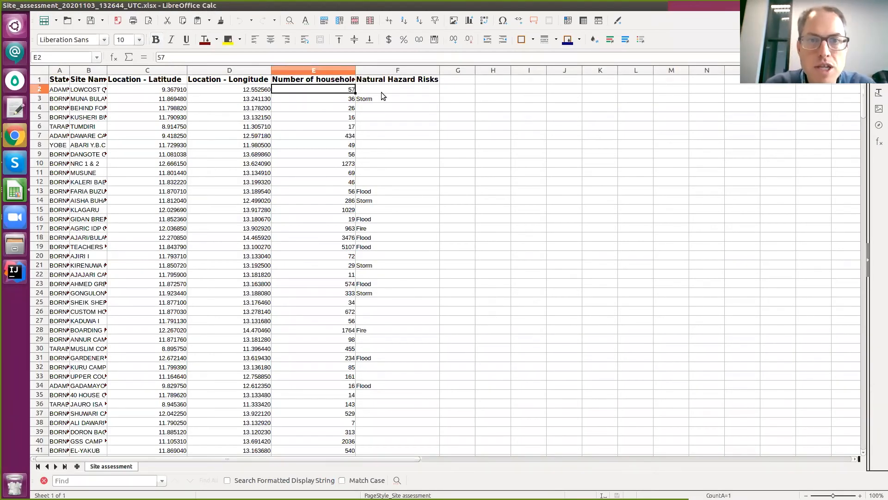
type("157")
key("Return")
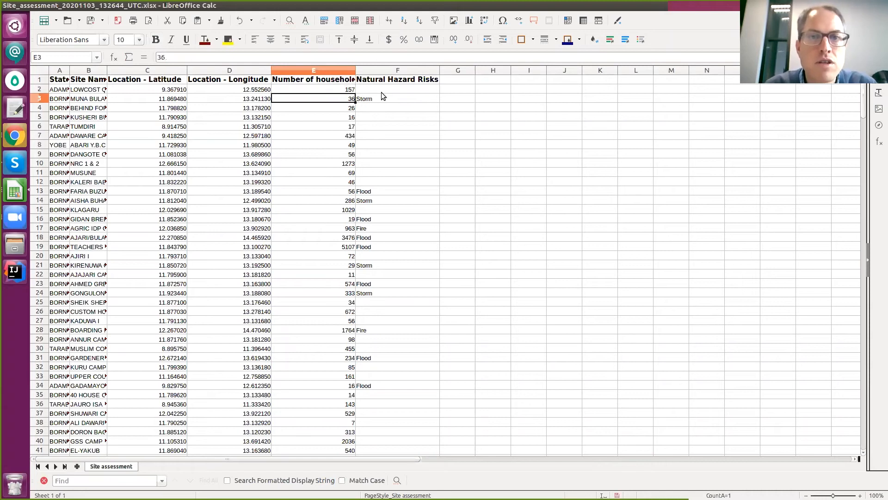
left_click(381, 93)
type("Fire")
key("Return")
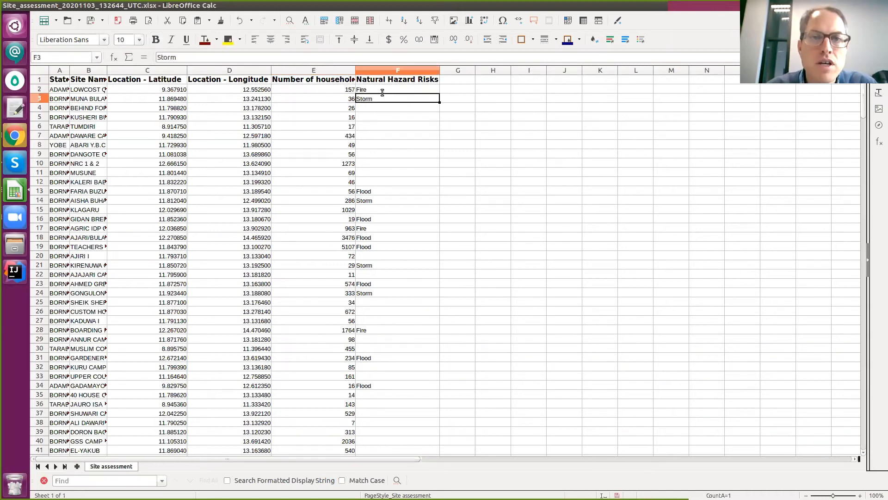
key("Left")
type("92")
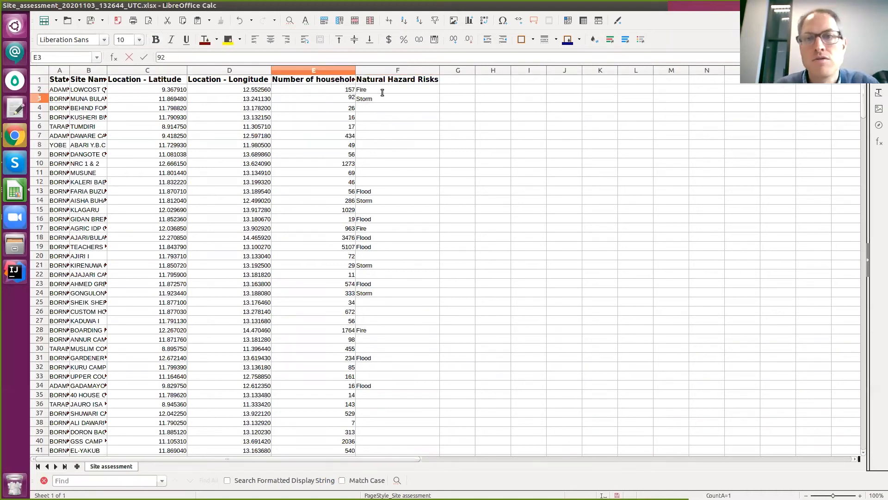
left_click(485, 99)
Select the header and the two edited rows for copying, then return to the browser.
left_click_drag(407, 98, 52, 26)
left_click(56, 21)
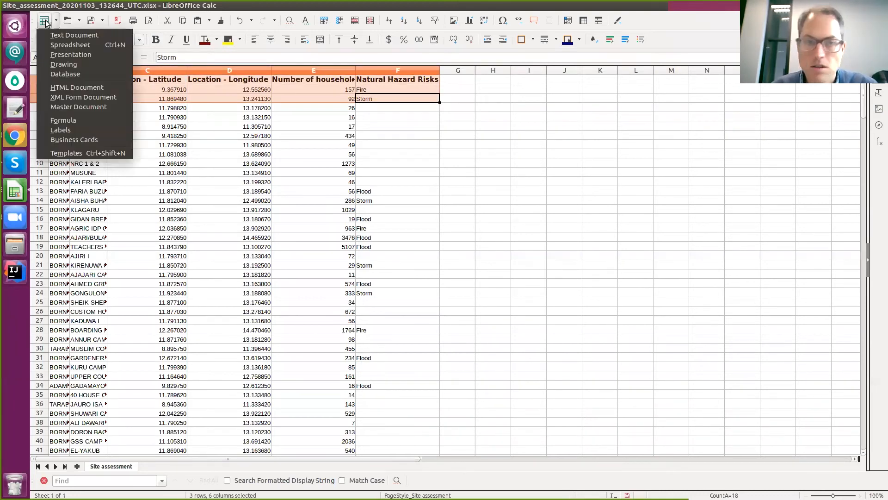
left_click(330, 94)
left_click_drag(412, 99, 78, 66)
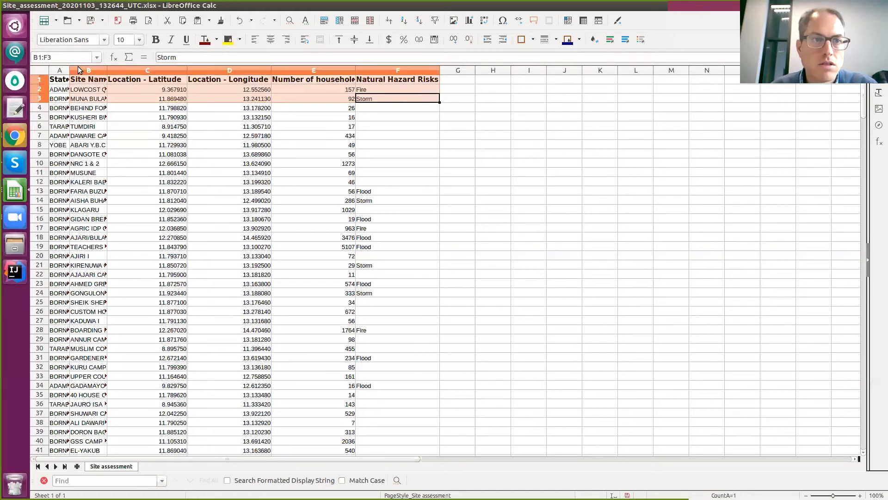
key("alt+Tab")
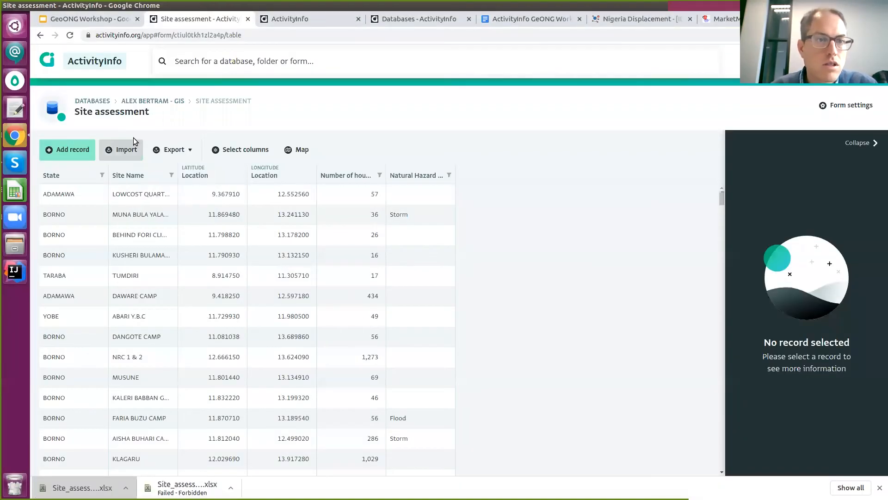
Import the pasted rows, confirming 2 existing records will be updated and none added.
left_click(112, 153)
type("State\tSite Name\tLocation - Latitude\tLocation - Longitude\tNumber of households\tNatural Hazard Risks ADAMAWA\tLOWCOST QUARTERS\t9.367910\t12.552560\t157\tFire BORNO\tMUNA BULA YALAYE\t11.869480\t13.241130\t92\tStorm")
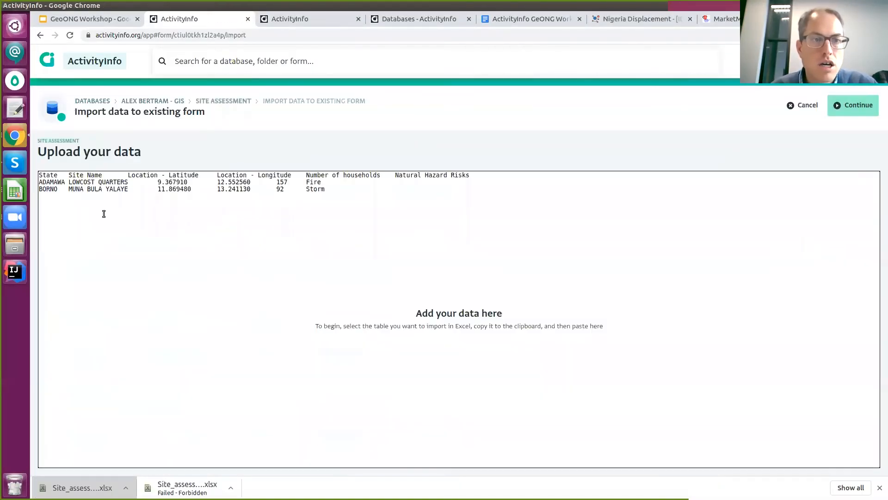
left_click(860, 107)
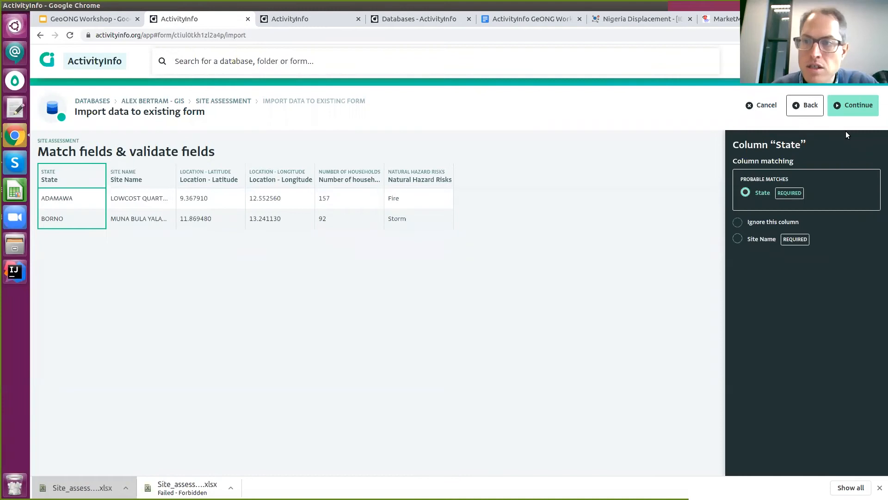
left_click(852, 103)
left_click_drag(42, 166, 145, 167)
left_click(147, 170)
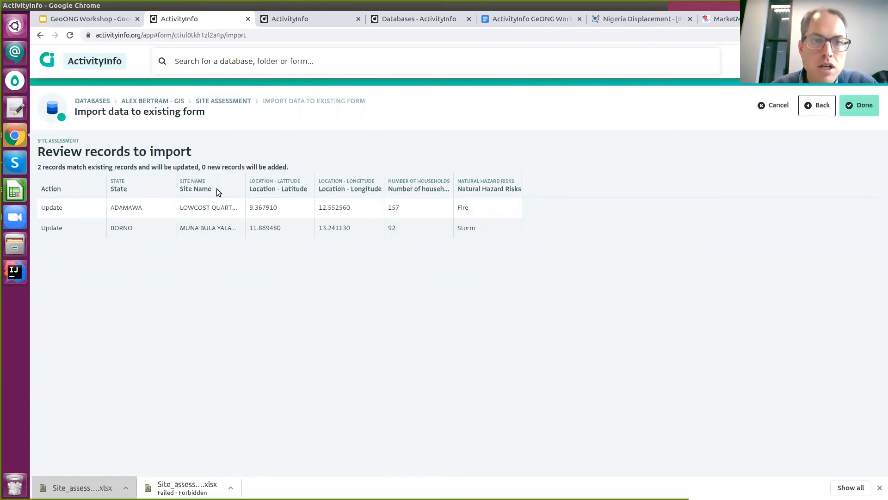
left_click_drag(202, 171, 268, 169)
left_click(298, 168)
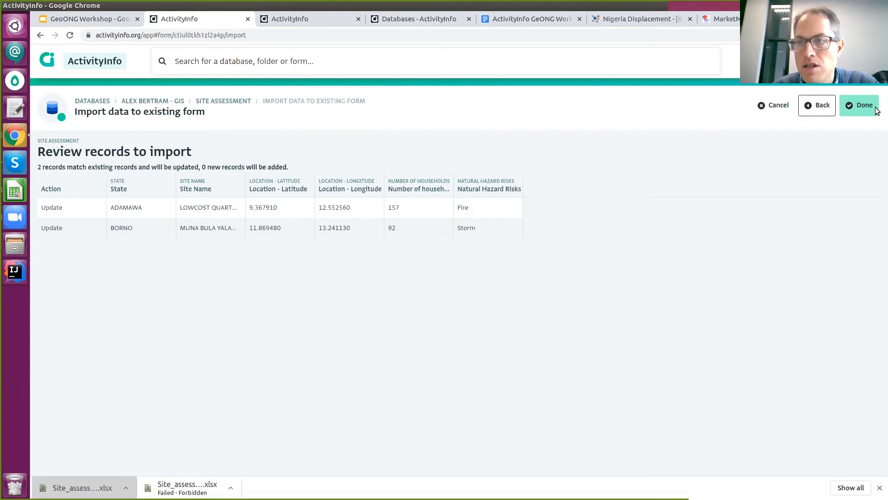
left_click(861, 105)
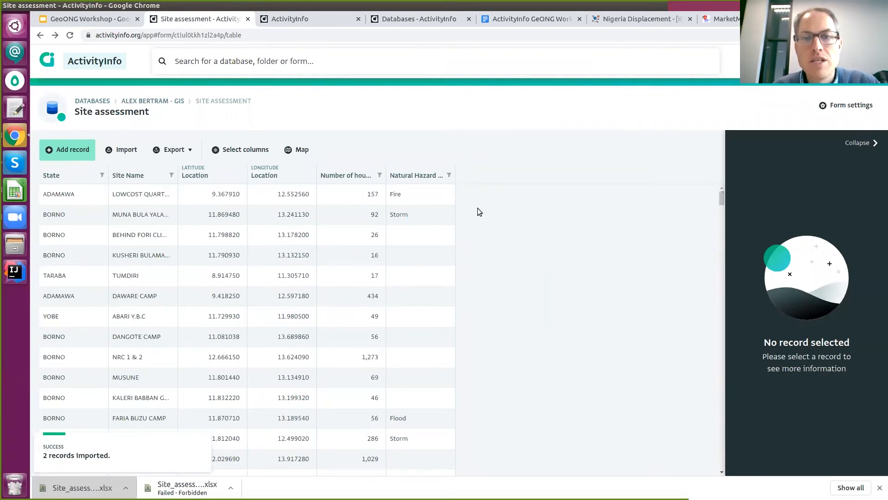
Inspect the MUNA BULA YALAYE record's 92 households and Storm hazard, then show the sites on a map.
left_click(401, 220)
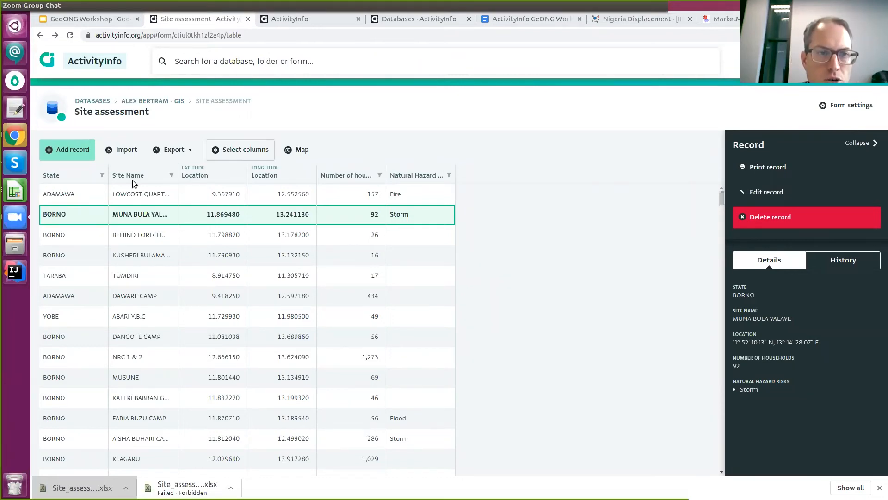
left_click(298, 149)
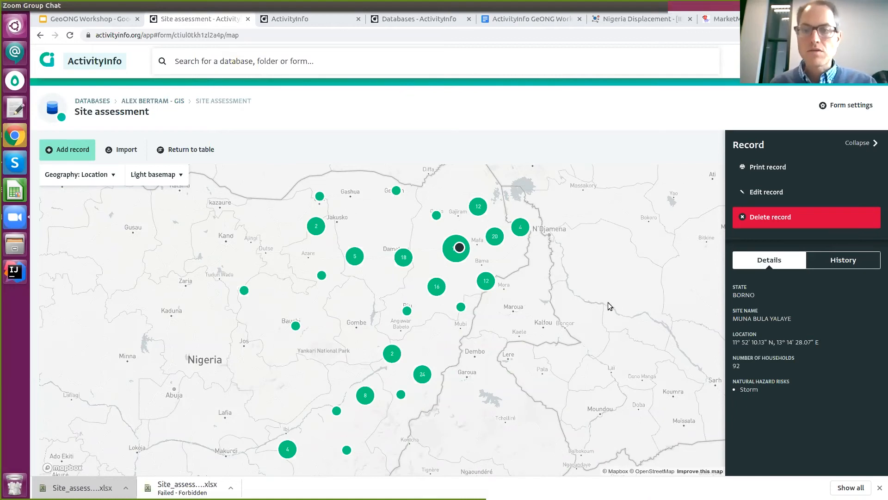
Refocus the browser and open the Reports page listing the saved maps and pivot table.
left_click(318, 124)
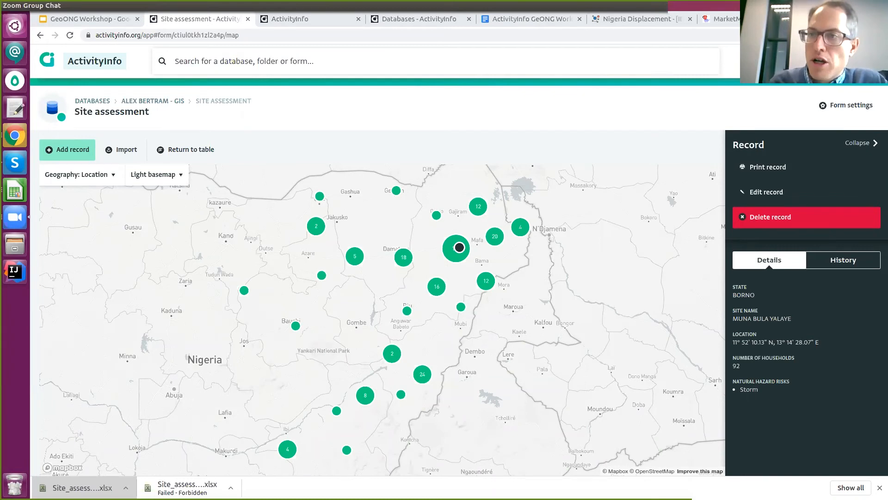
left_click(782, 61)
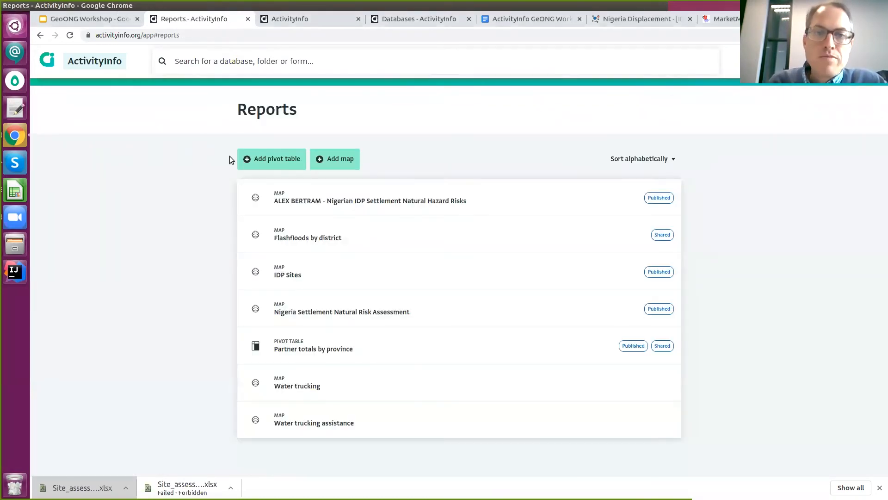
Start a new pivot report using the GIS database's Site assessment form as its source.
left_click(292, 158)
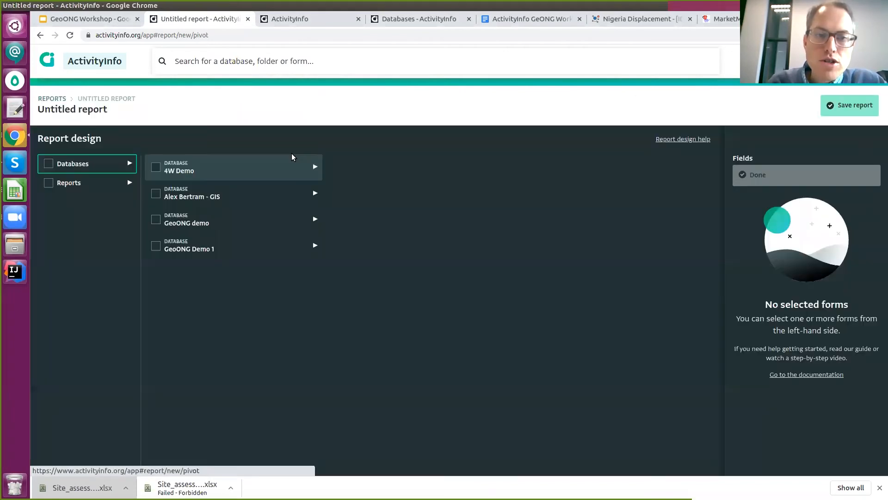
left_click(271, 197)
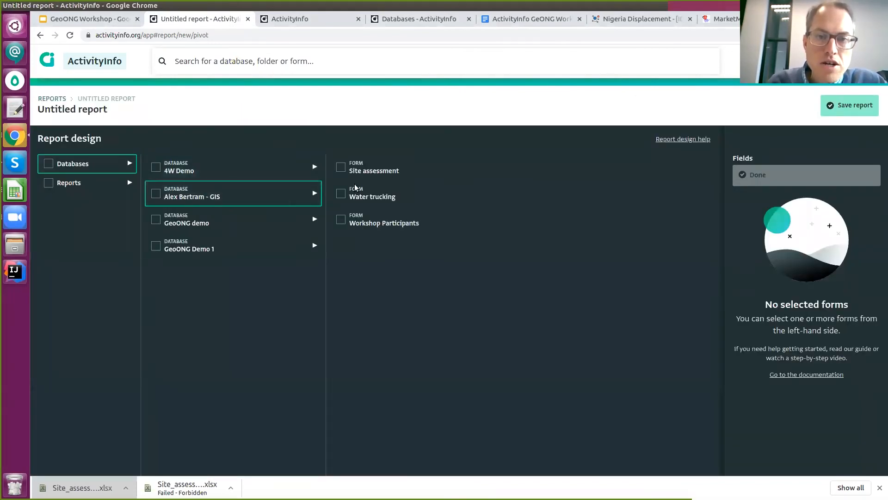
left_click(352, 171)
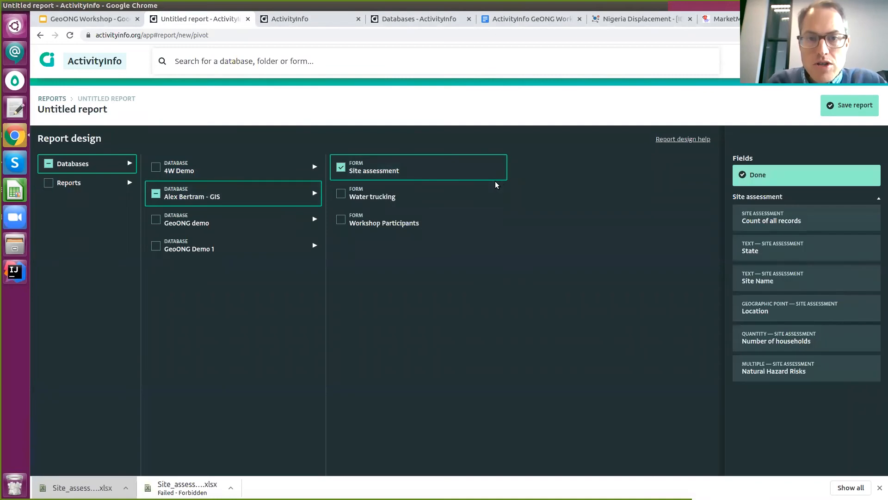
left_click(786, 175)
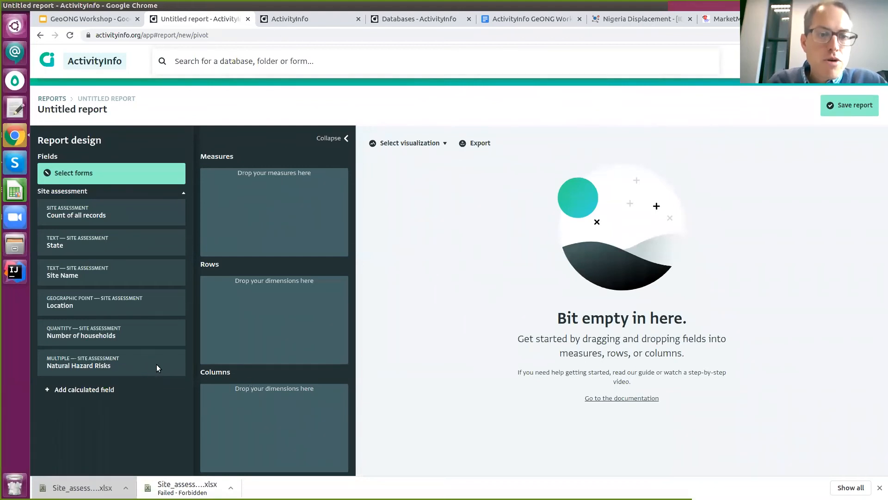
Lay out Natural Hazard Risks as rows, sum Number of households, and split by State columns.
left_click_drag(152, 365, 283, 319)
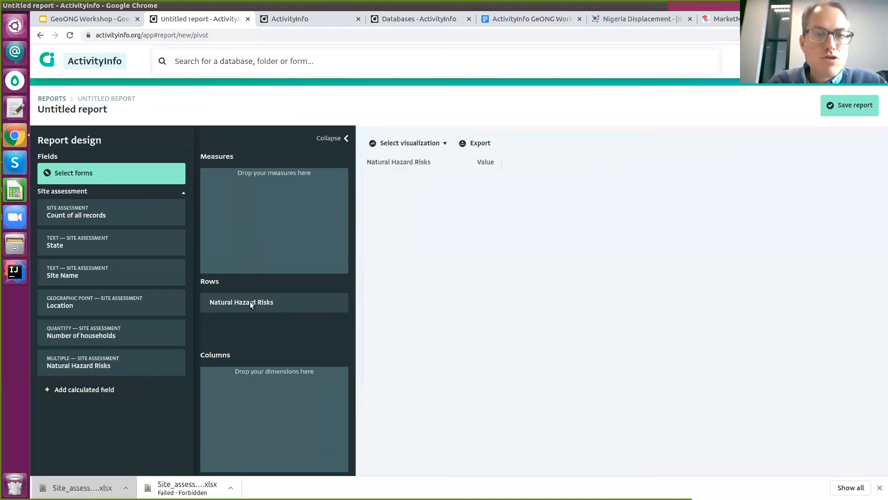
left_click_drag(118, 327, 271, 193)
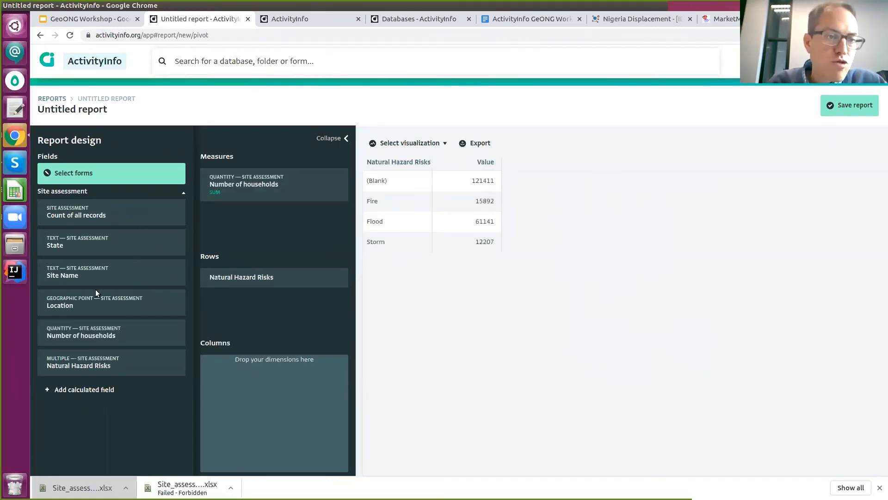
left_click_drag(98, 243, 273, 379)
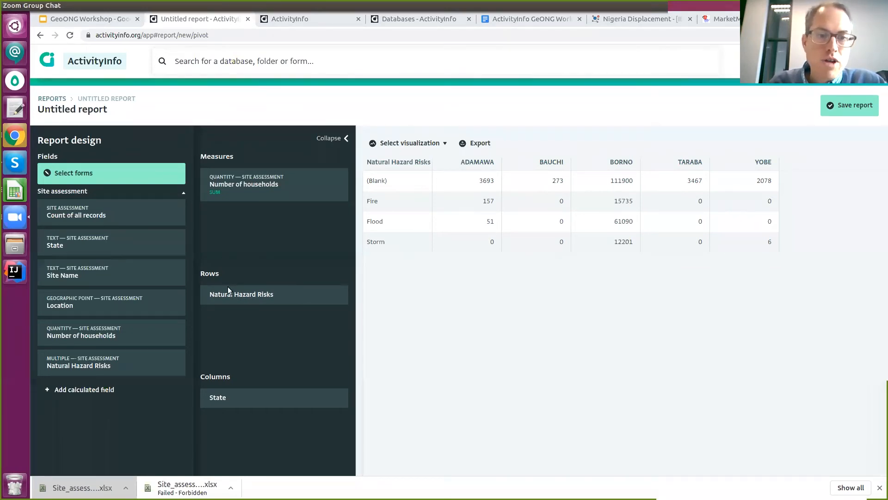
Move State to the rows, hide the blank hazard column and add per-state totals.
left_click_drag(250, 393, 258, 375)
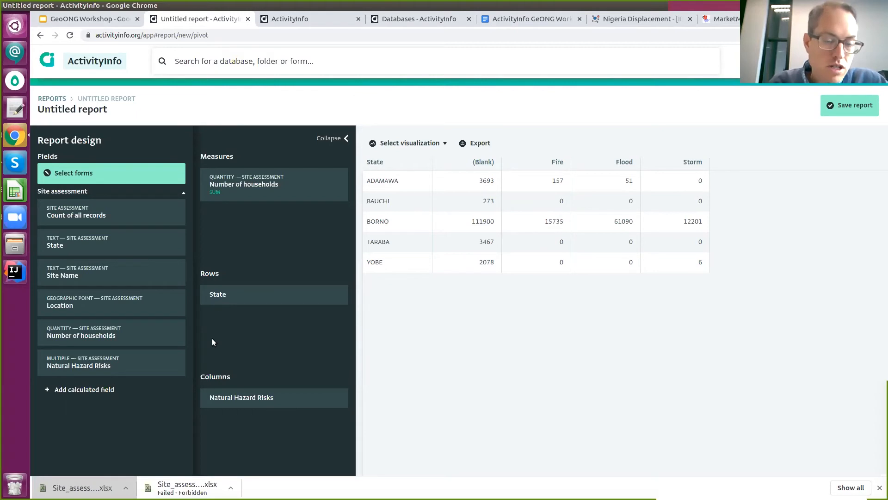
left_click_drag(232, 301, 232, 300)
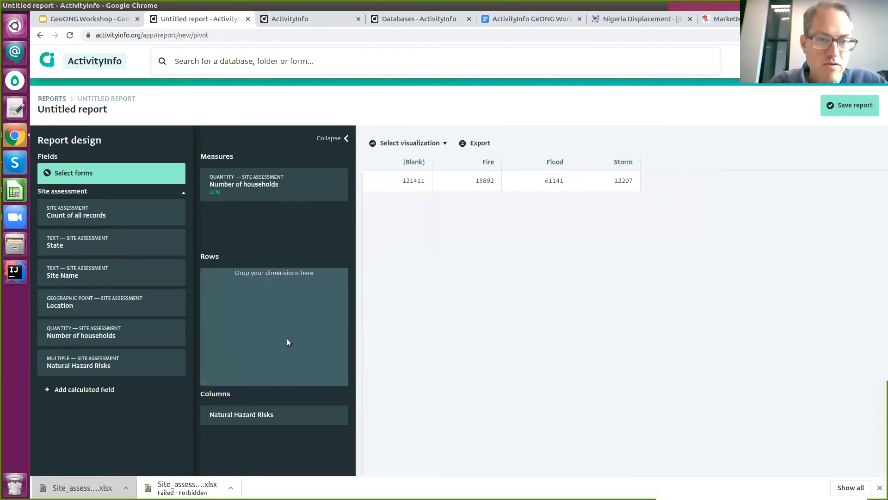
left_click_drag(287, 342, 265, 303)
left_click(271, 181)
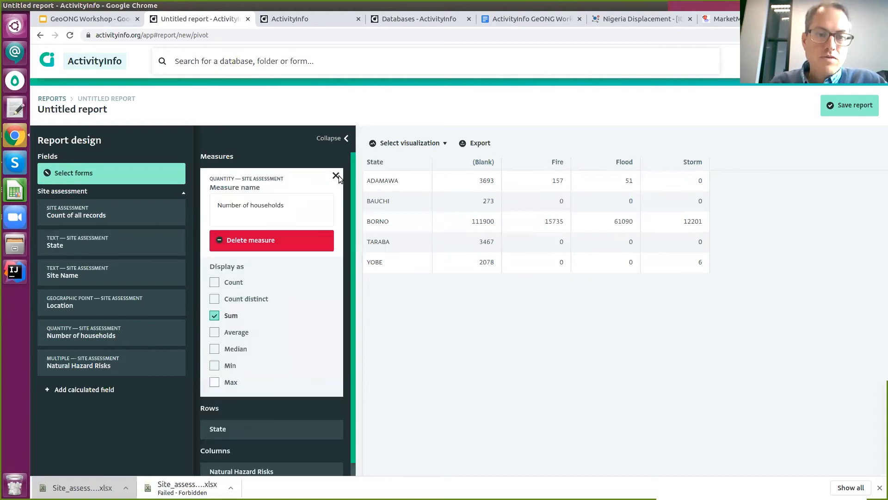
left_click(336, 177)
left_click(238, 401)
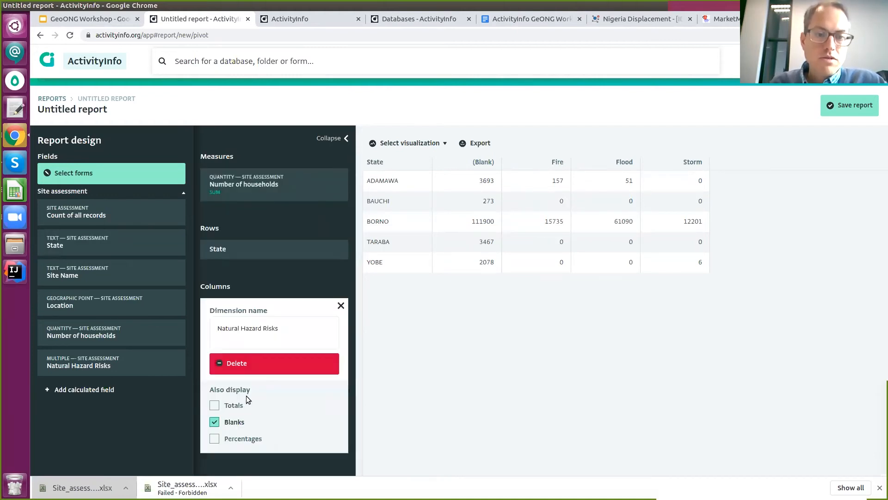
left_click(214, 422)
left_click(213, 404)
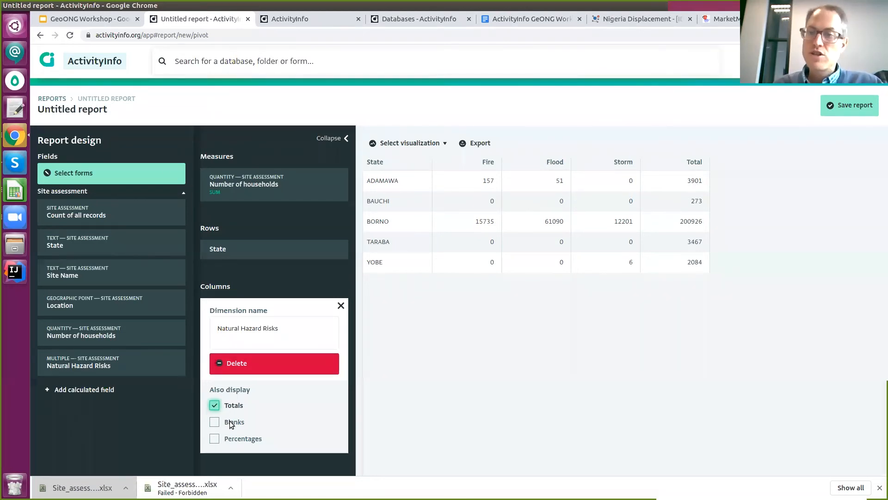
left_click(341, 306)
Display the report as a bar chart and remove the Total bars.
left_click(410, 143)
left_click(406, 194)
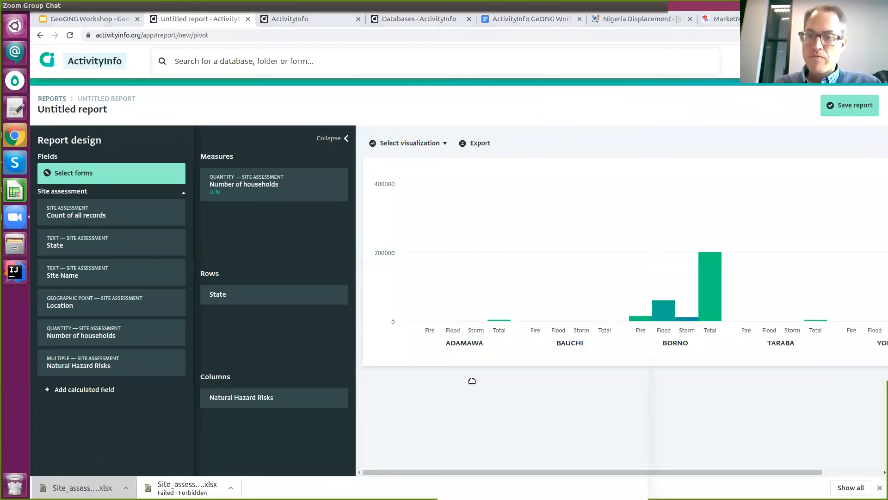
left_click(287, 398)
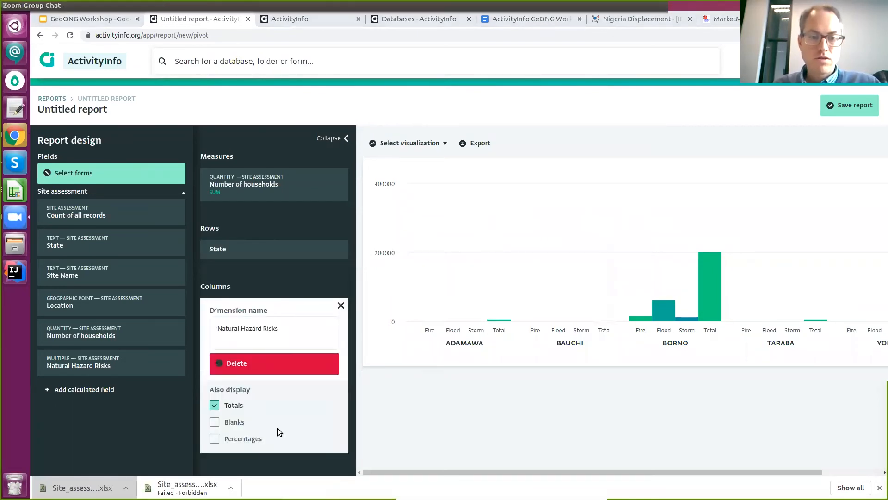
left_click(214, 405)
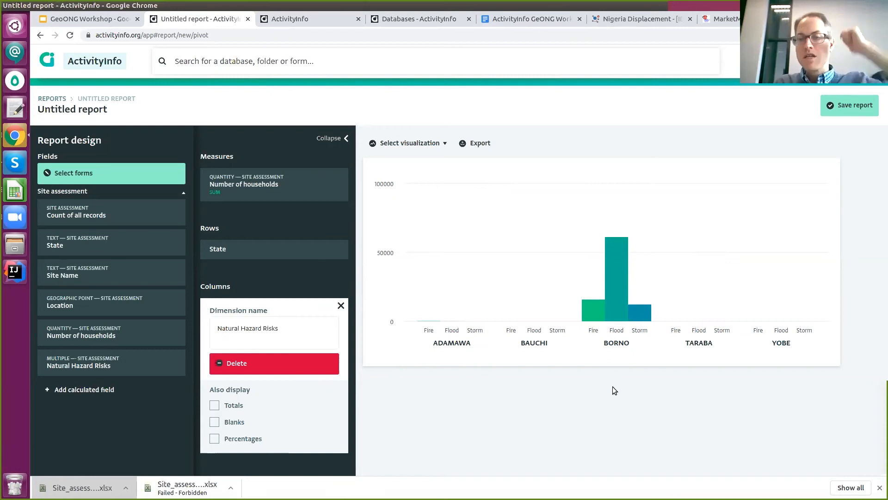
left_click_drag(267, 151, 212, 124)
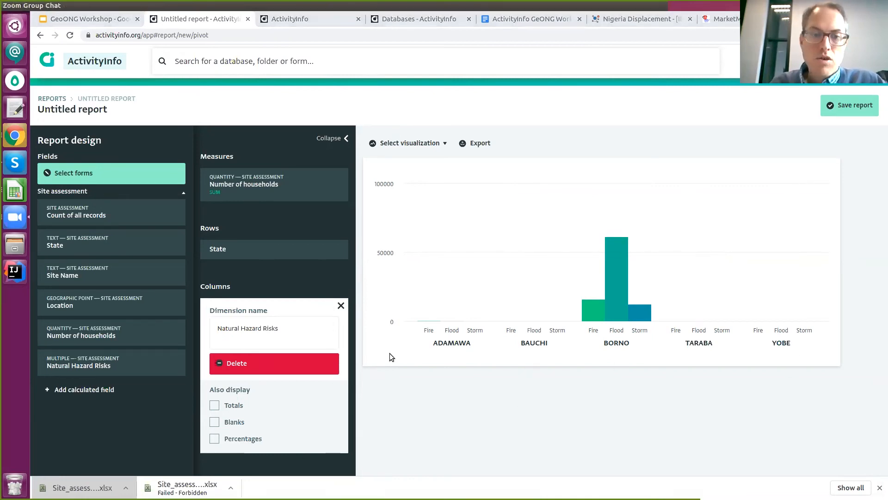
Enter 'Risks by State' as the report title in the save prompt and confirm.
left_click(827, 114)
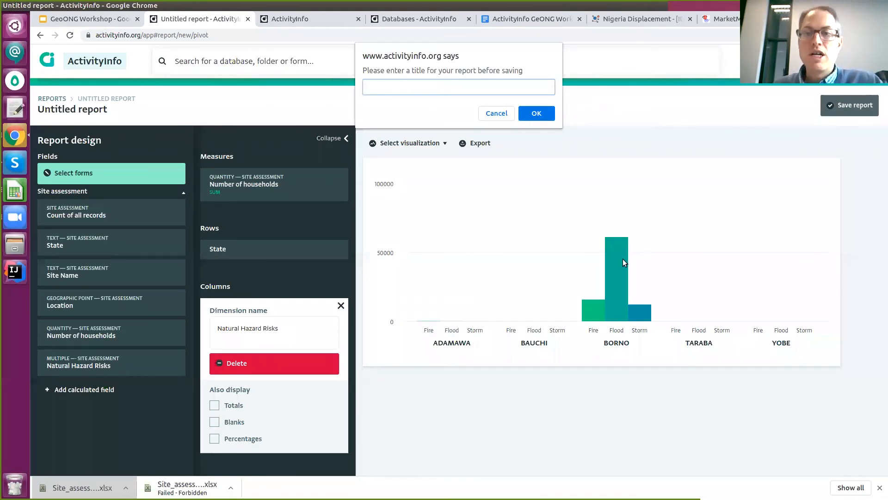
type("Risks by State")
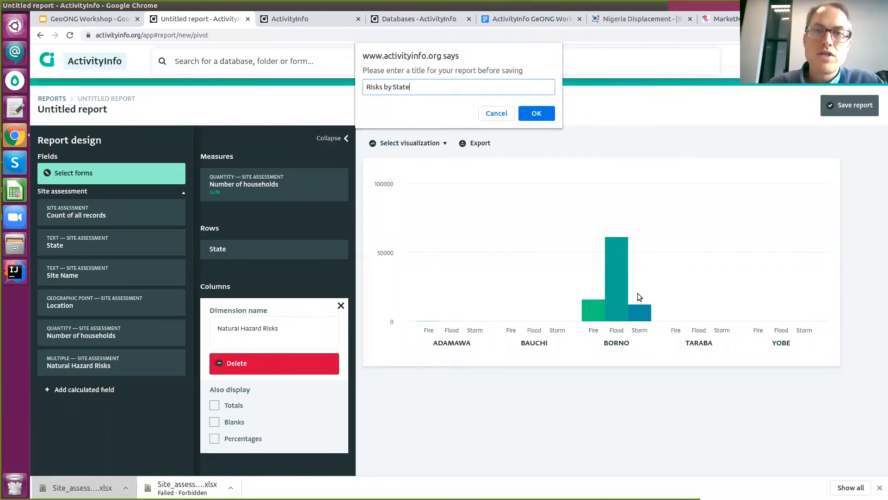
left_click(539, 113)
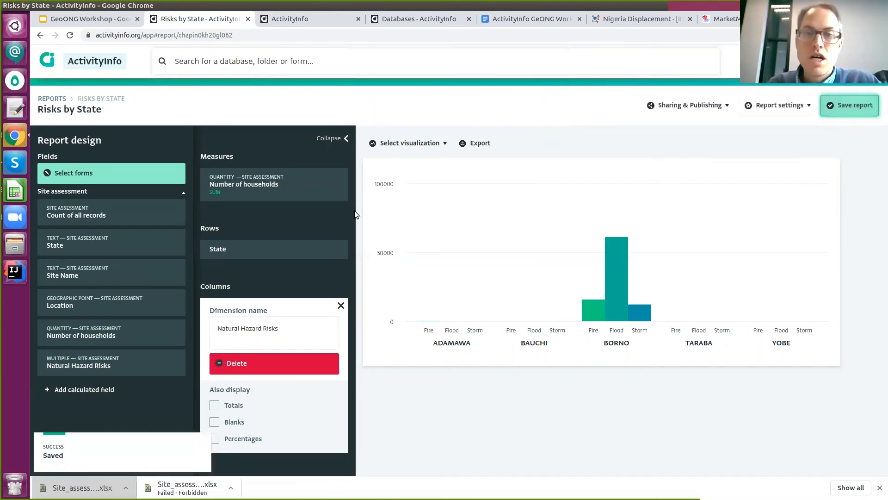
Remove and re-add Natural Hazard Risks as columns with State in rows, then save the report.
left_click(341, 305)
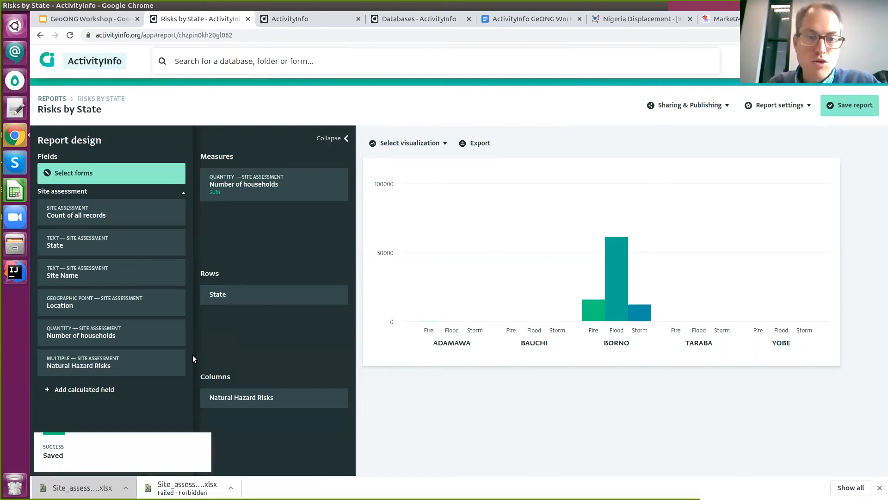
left_click(259, 397)
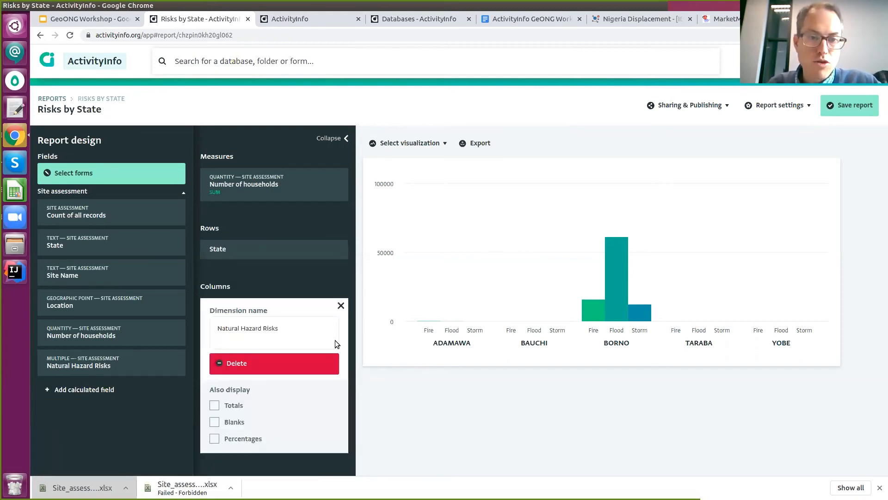
left_click(295, 362)
left_click_drag(261, 278, 280, 354)
left_click_drag(259, 409, 266, 296)
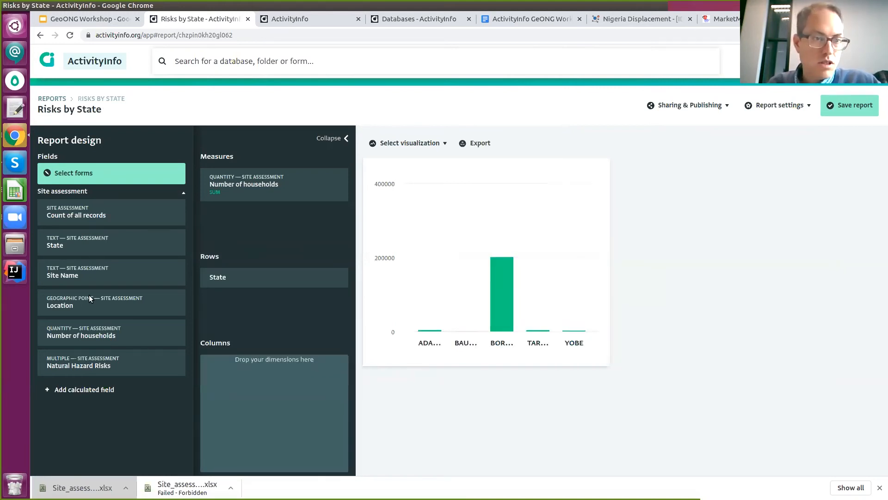
left_click_drag(105, 356, 282, 373)
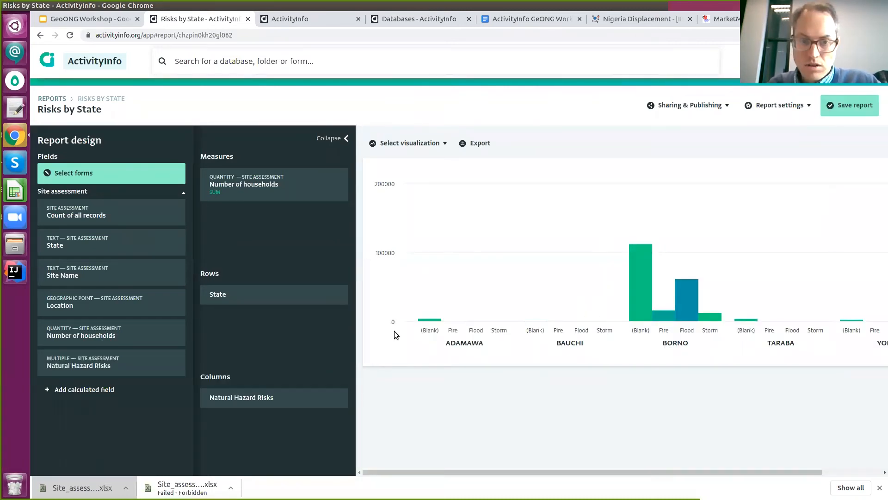
left_click(860, 102)
Publish Risks by State, view it as a standalone webpage, then return to the workshop doc.
left_click(693, 105)
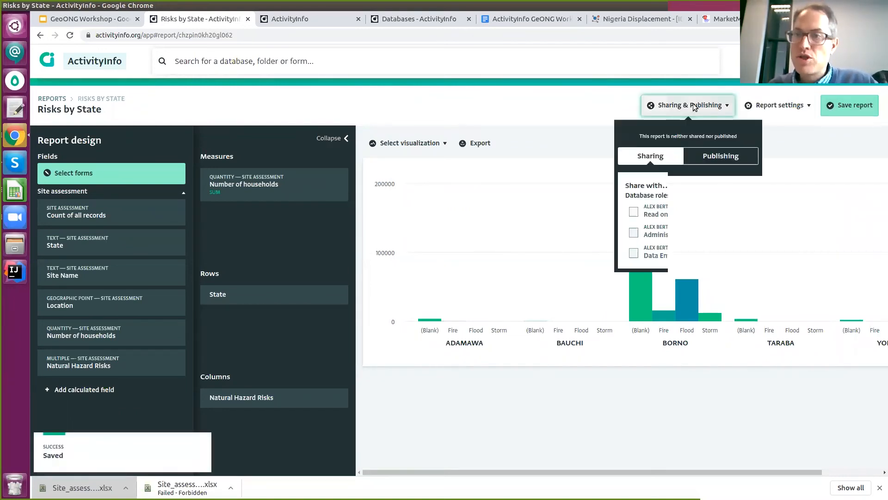
left_click(714, 155)
left_click(669, 220)
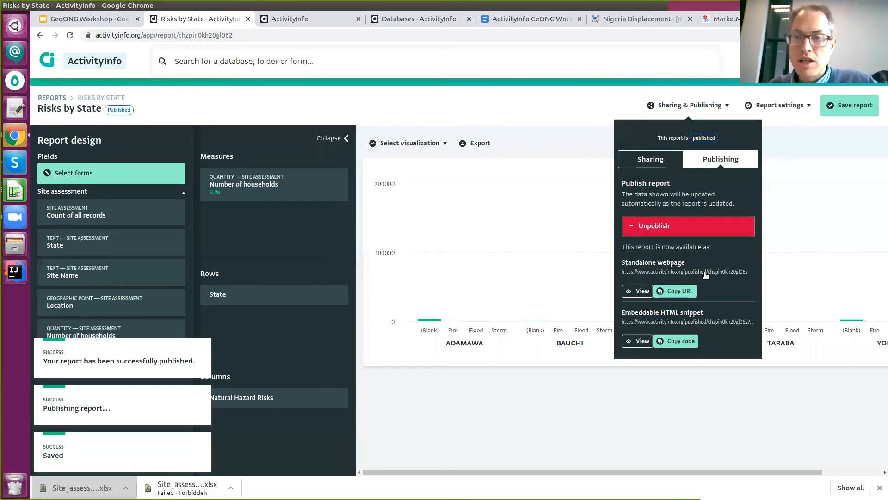
left_click(691, 272)
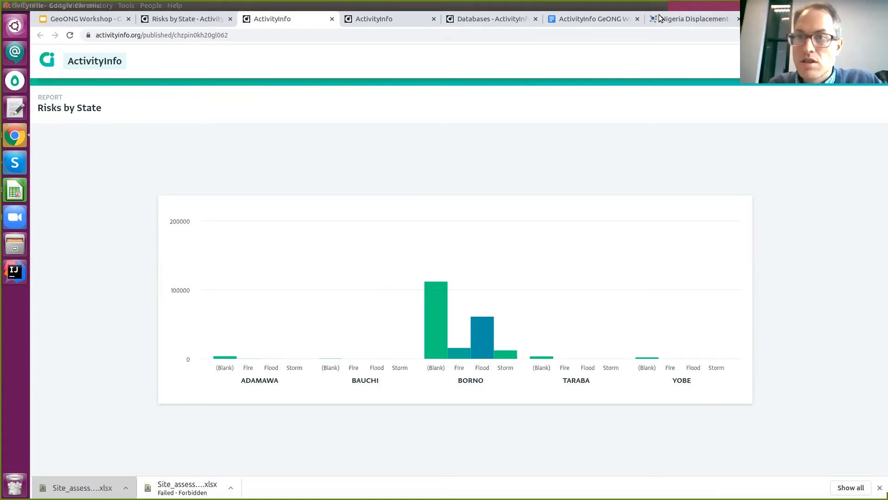
left_click(592, 20)
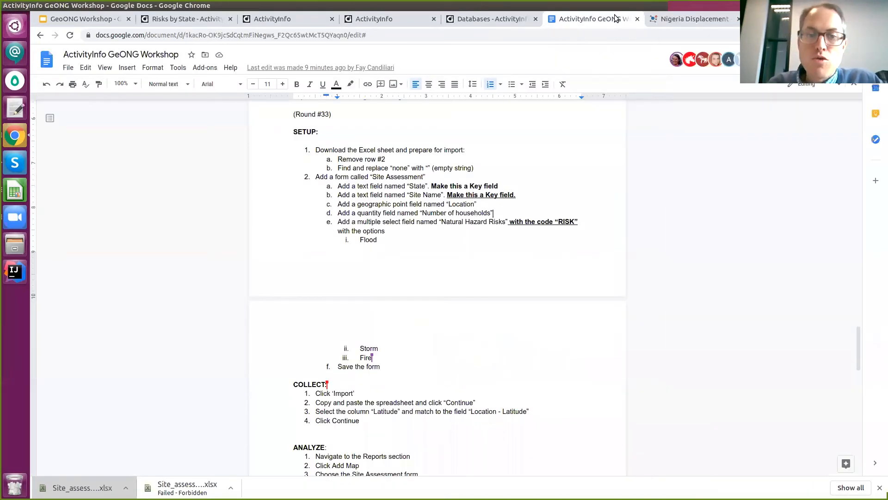
Review the Exercise 4 setup and collect steps in the workshop doc, then go back to ActivityInfo Databases.
scroll(464, 167, "down", 10)
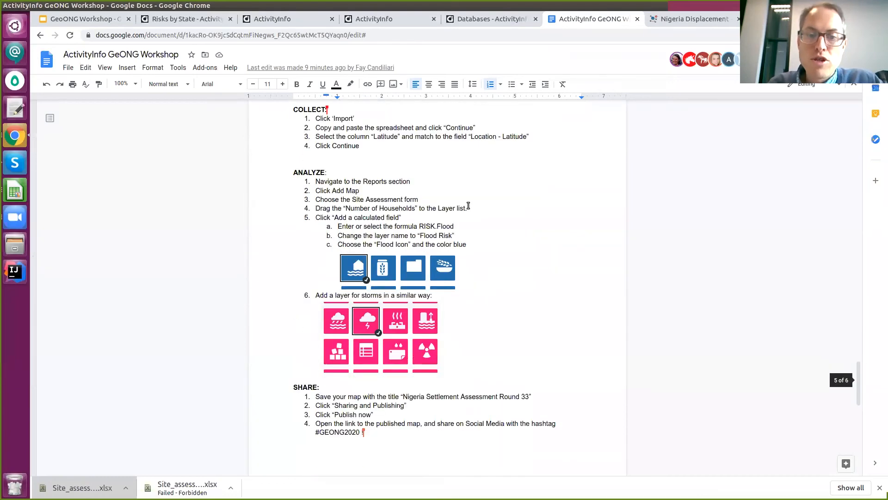
scroll(467, 202, "down", 2)
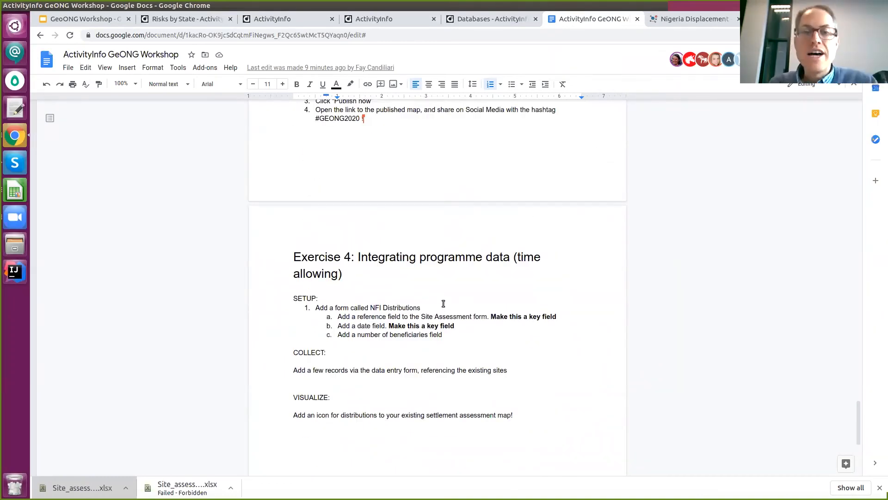
scroll(486, 276, "up", 1)
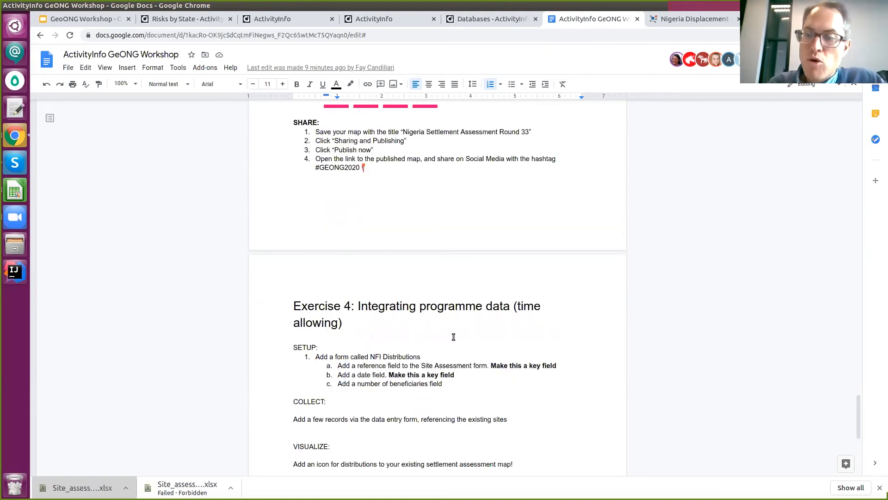
left_click(467, 380)
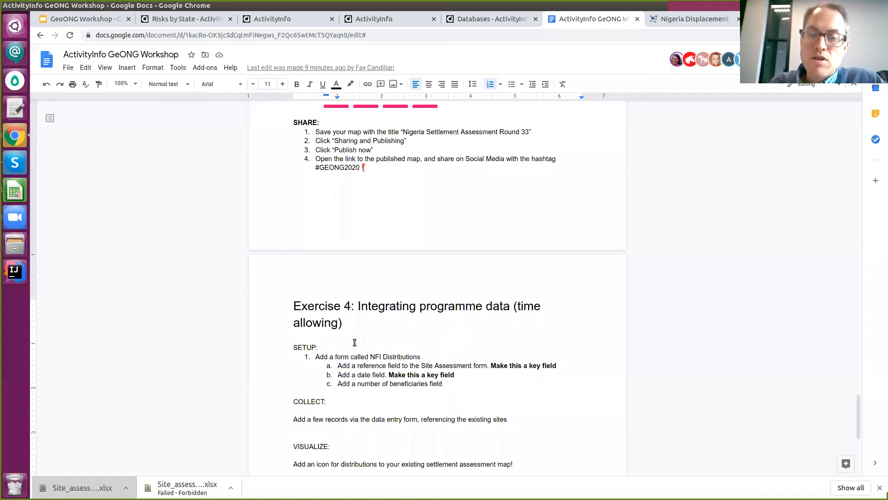
left_click_drag(443, 384, 490, 418)
left_click(486, 391)
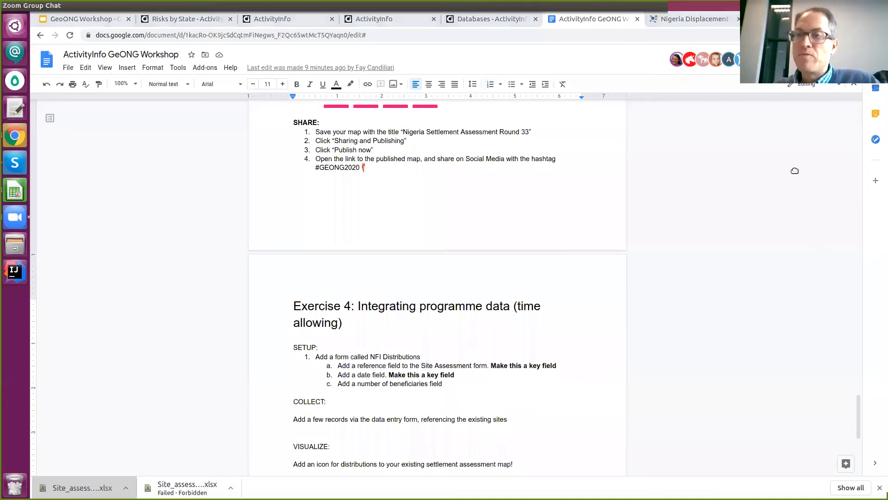
left_click(493, 385)
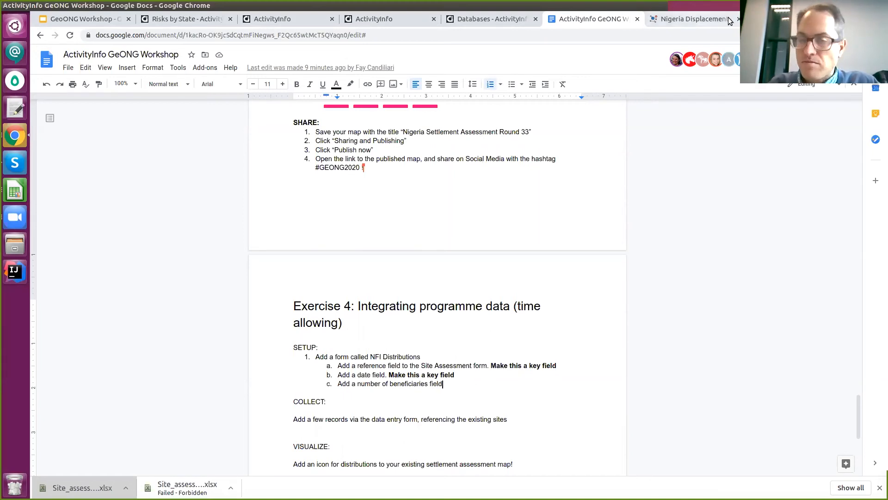
left_click(492, 18)
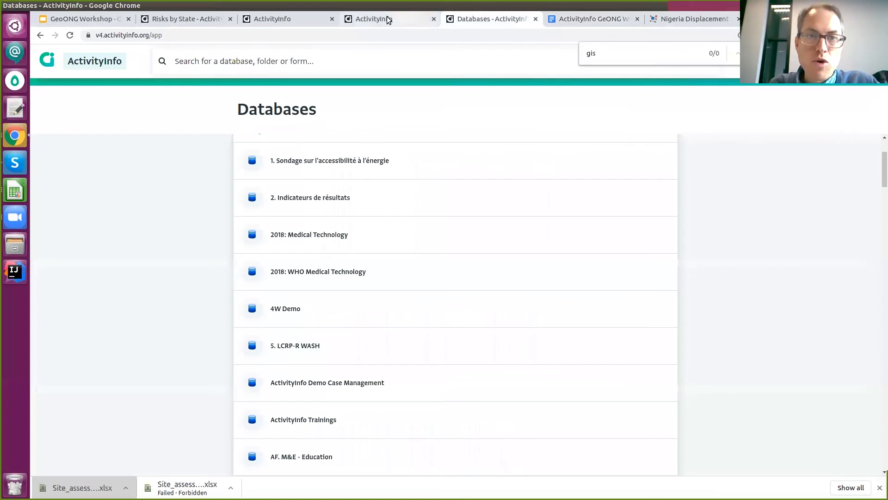
Navigate to the GIS database and delete its offline copy.
left_click(261, 18)
left_click(190, 19)
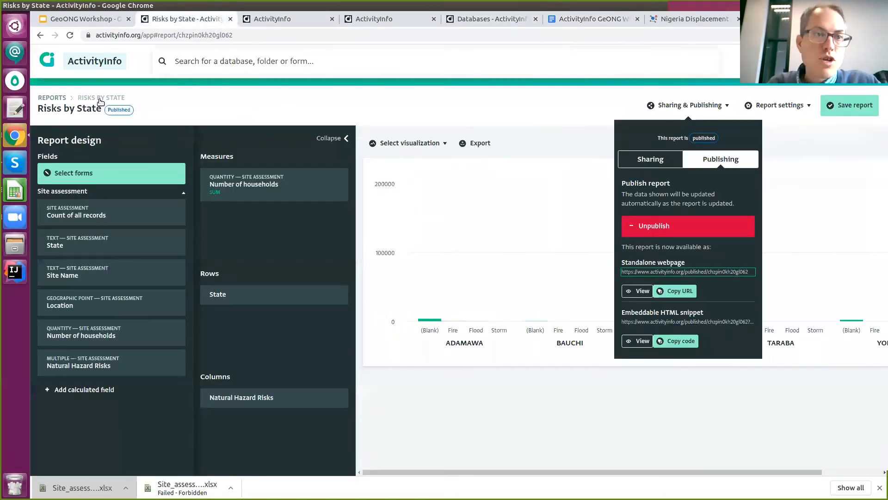
left_click(52, 98)
left_click(761, 61)
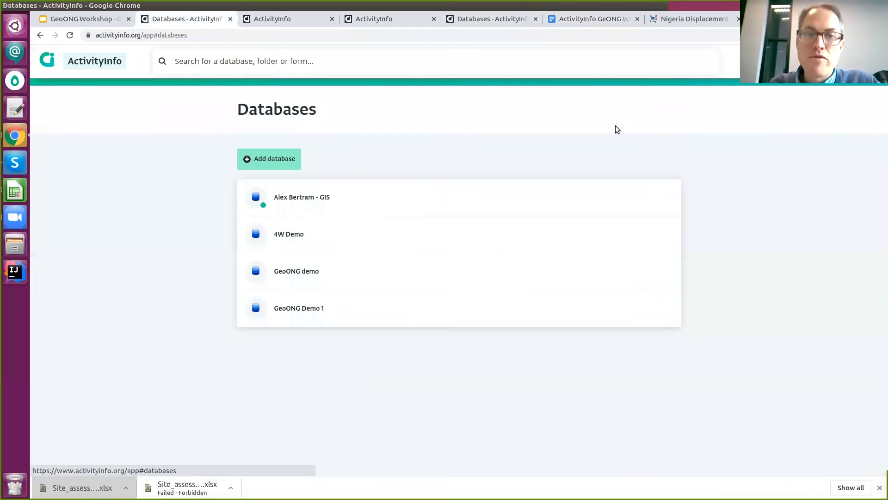
left_click(274, 207)
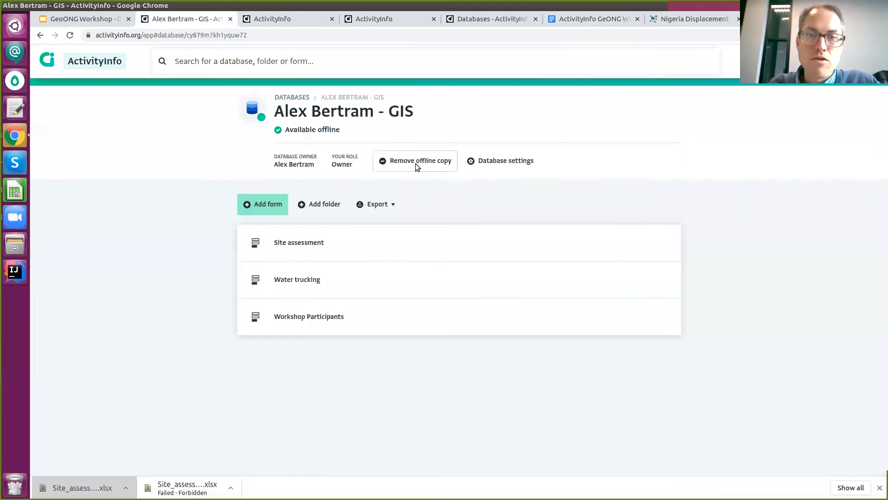
left_click(383, 162)
left_click(536, 100)
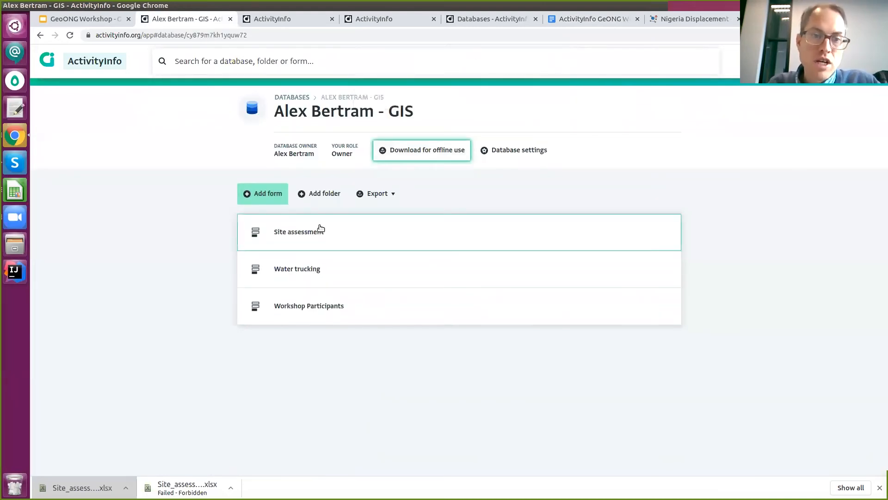
Look over the Site assessment records, then begin a new form in the GIS database.
left_click(304, 241)
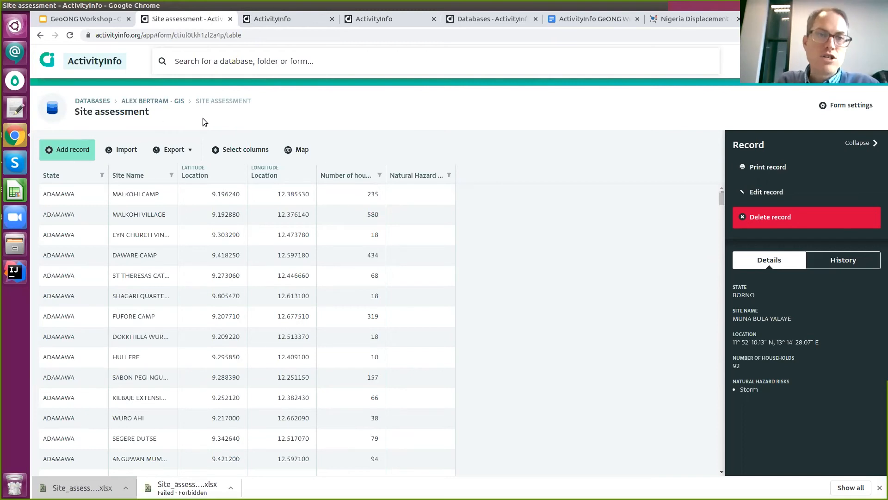
left_click(171, 101)
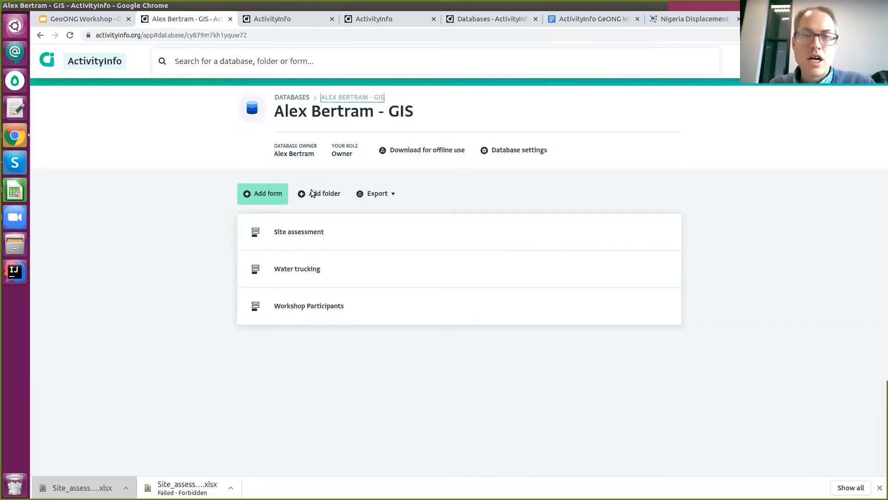
left_click(272, 196)
left_click(357, 195)
Name the form 'NFI Distribution' and add a key reference field Site linked to Site assessment.
type("NFI Distriu")
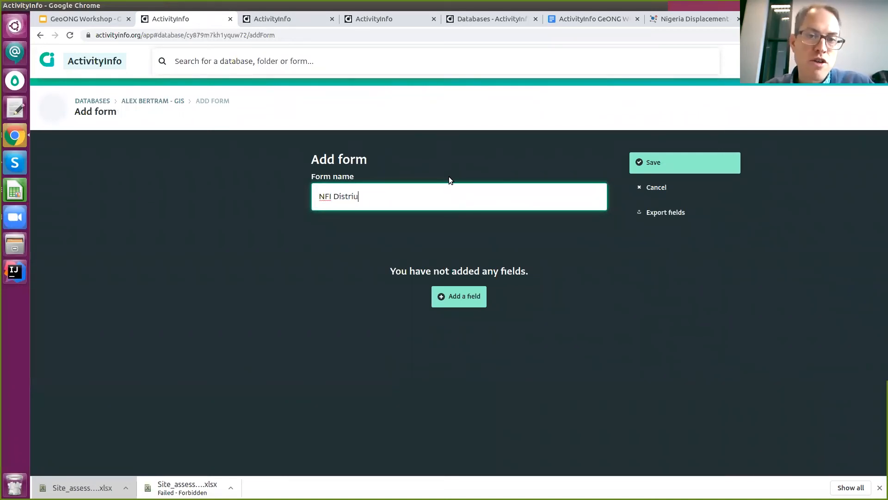
key("BackSpace")
type("bution")
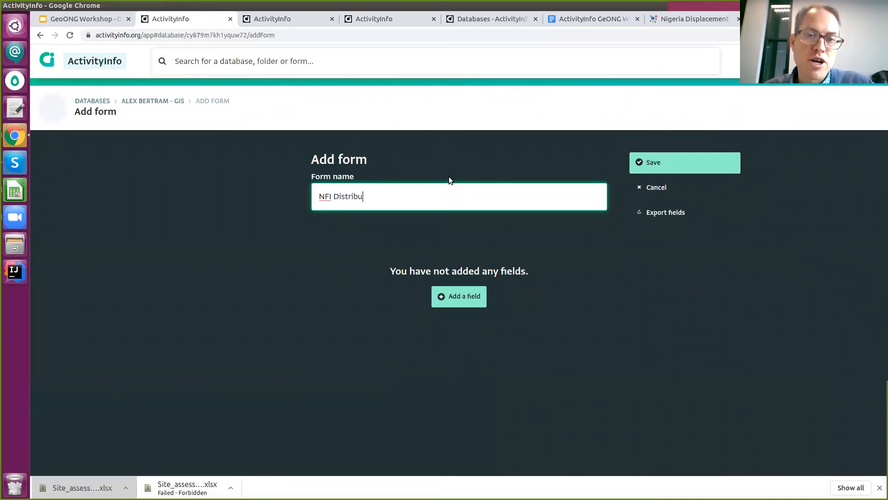
left_click(472, 304)
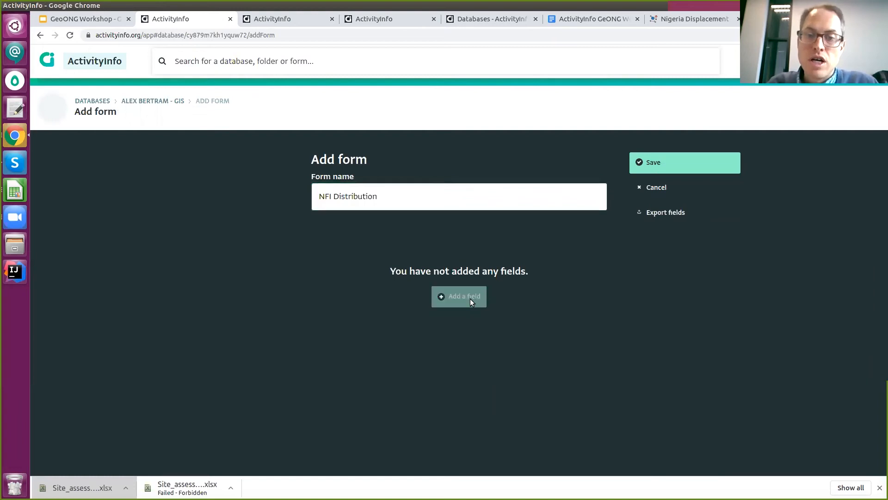
left_click(441, 356)
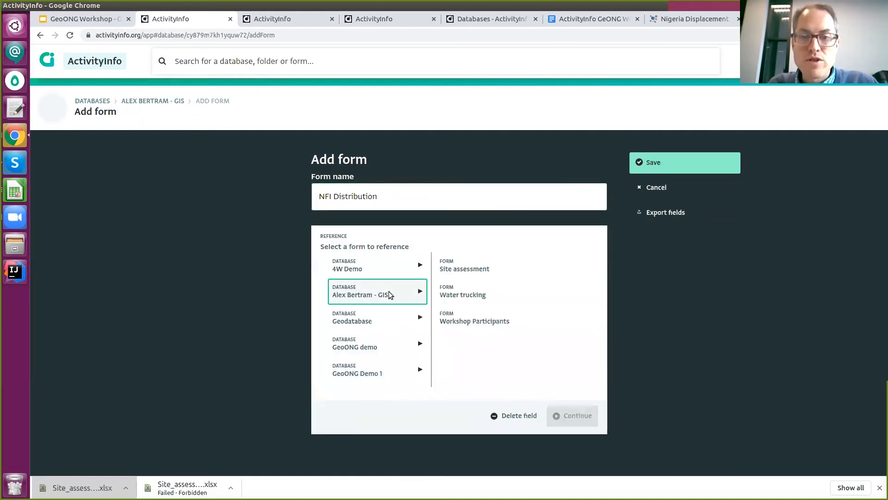
left_click(489, 271)
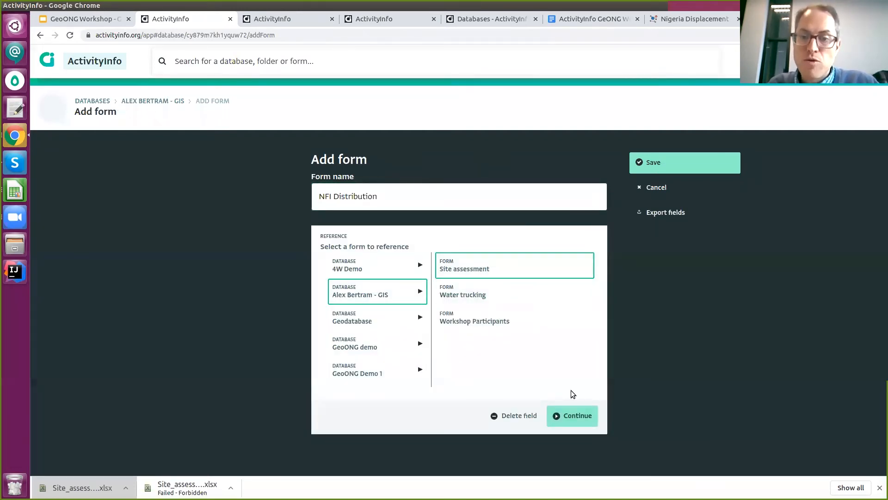
left_click(573, 415)
left_click(359, 270)
type("Site")
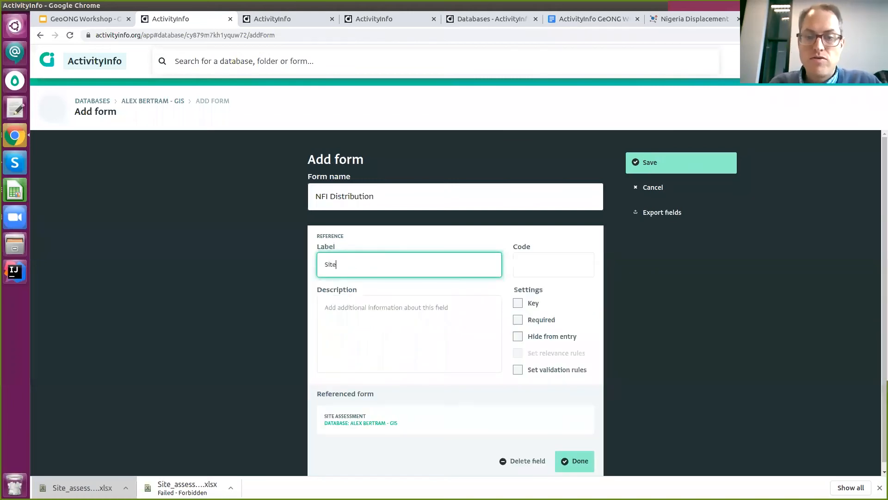
left_click(586, 464)
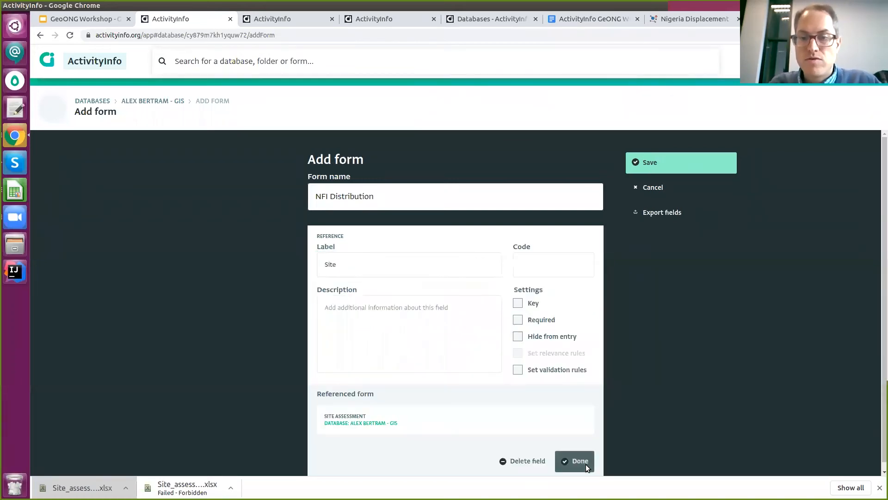
left_click(520, 303)
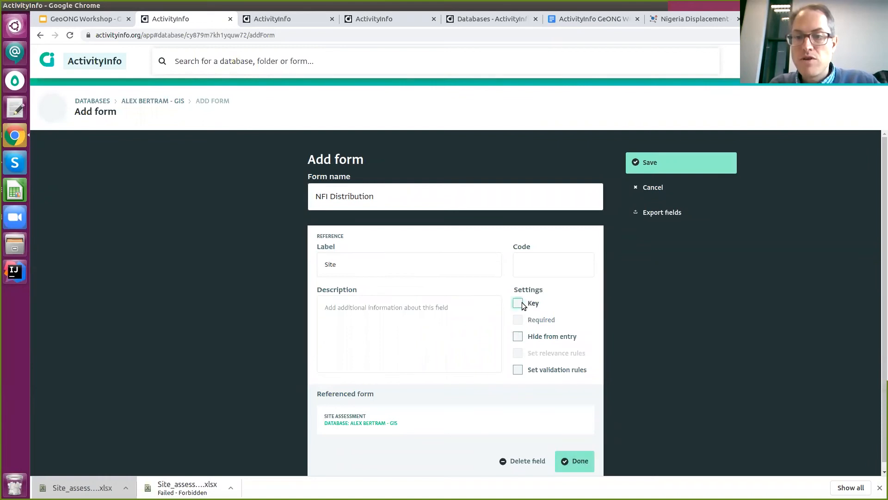
left_click(572, 459)
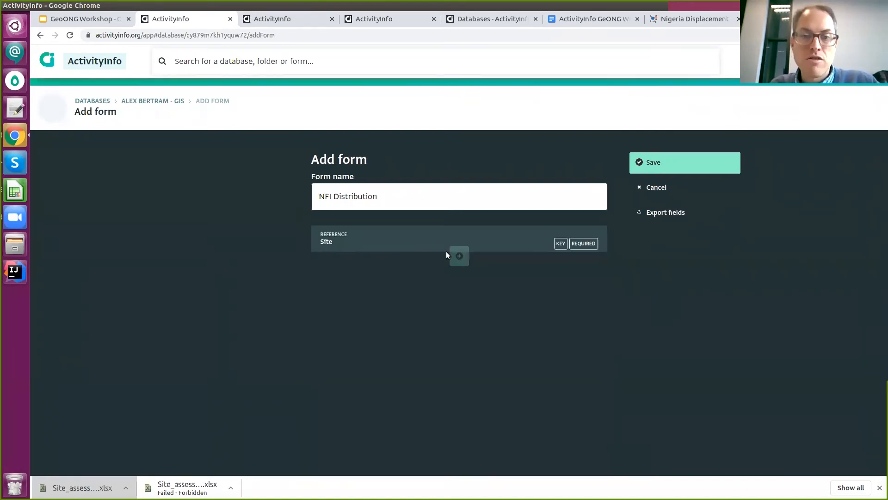
Add a Date field marked as a key.
left_click(458, 256)
left_click(443, 309)
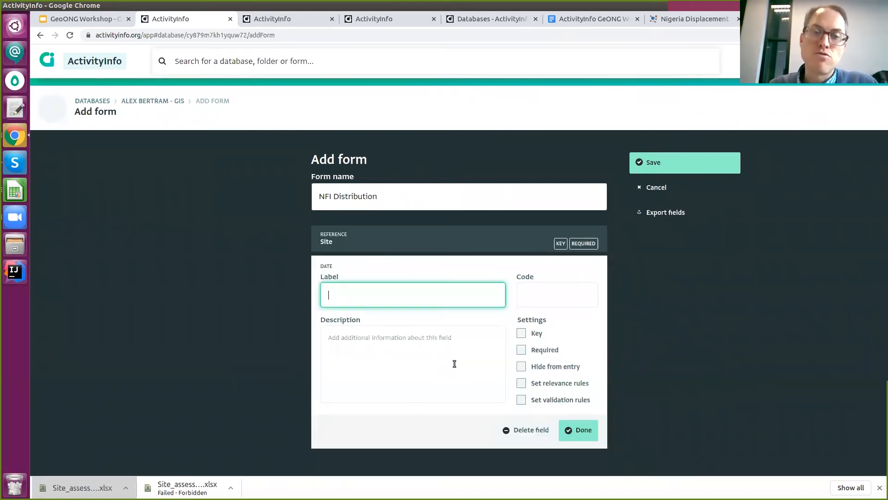
left_click(521, 333)
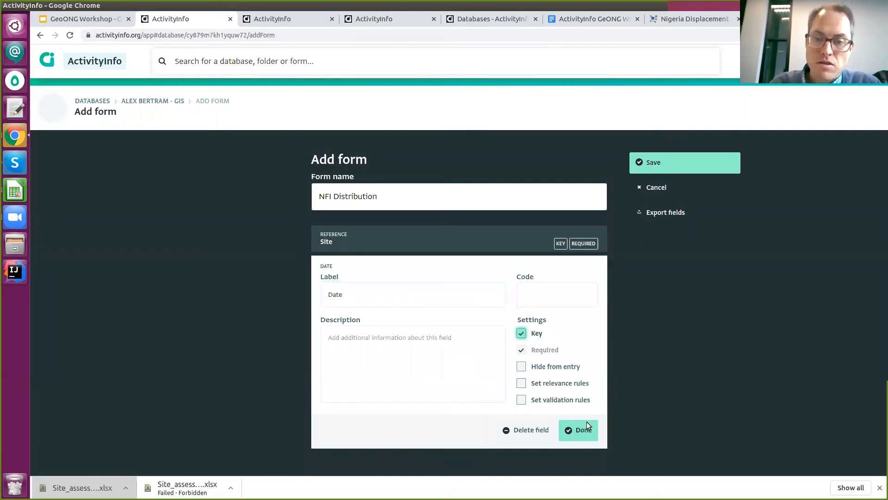
left_click(580, 430)
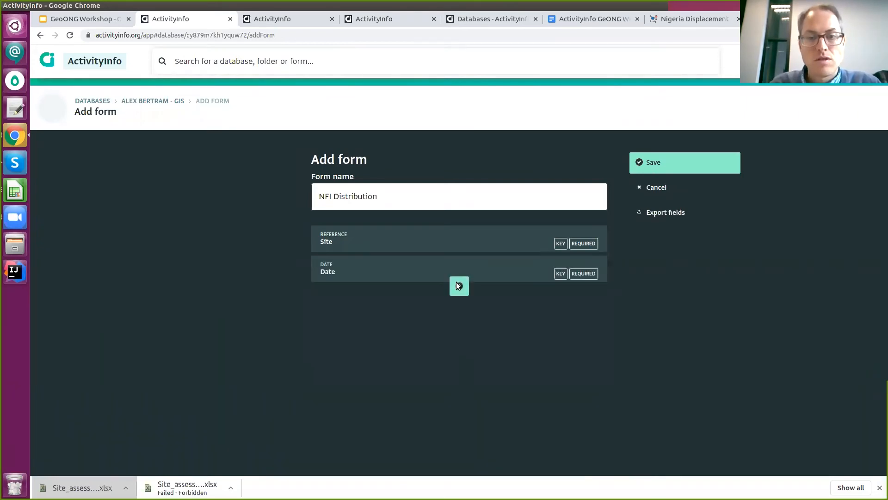
Add a required quantity field 'Number of households who received a kit' and save the form.
left_click(458, 285)
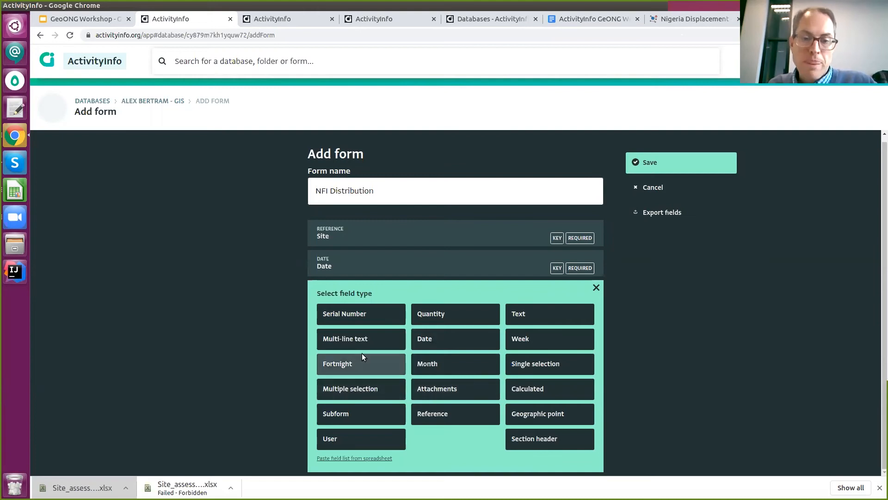
left_click(437, 314)
left_click(409, 327)
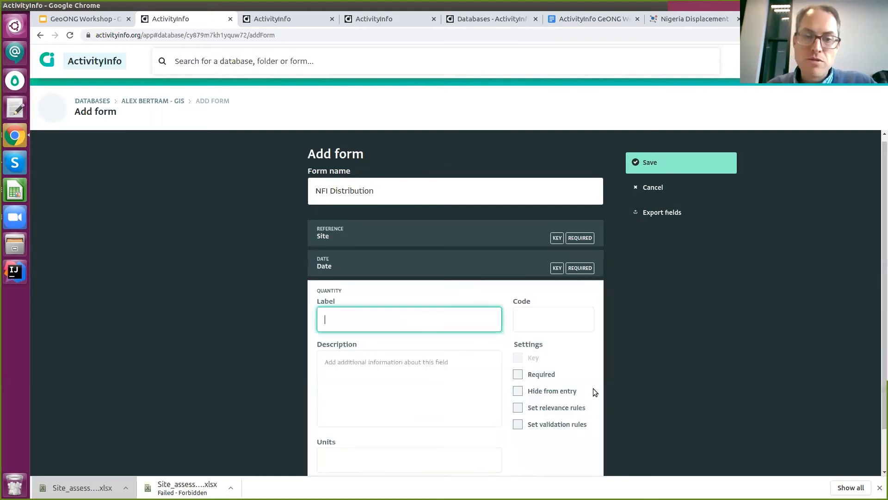
type("Number of households who received a kit")
scroll(553, 334, "down", 1)
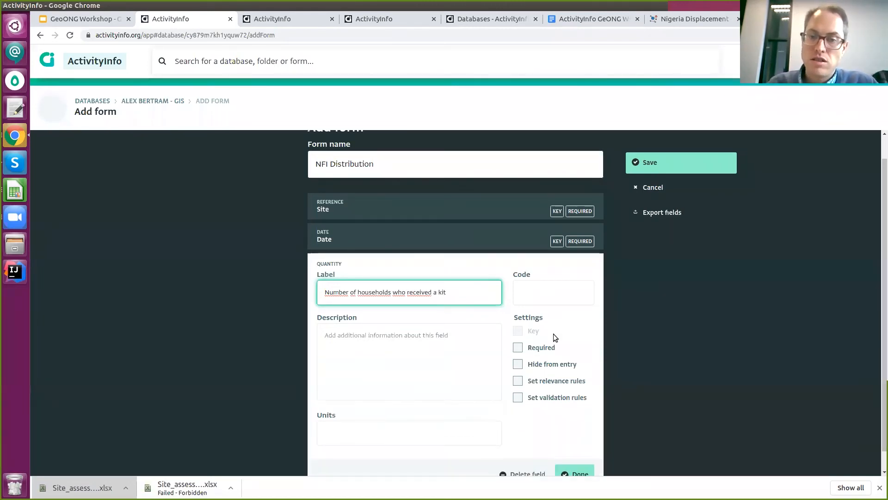
left_click(520, 329)
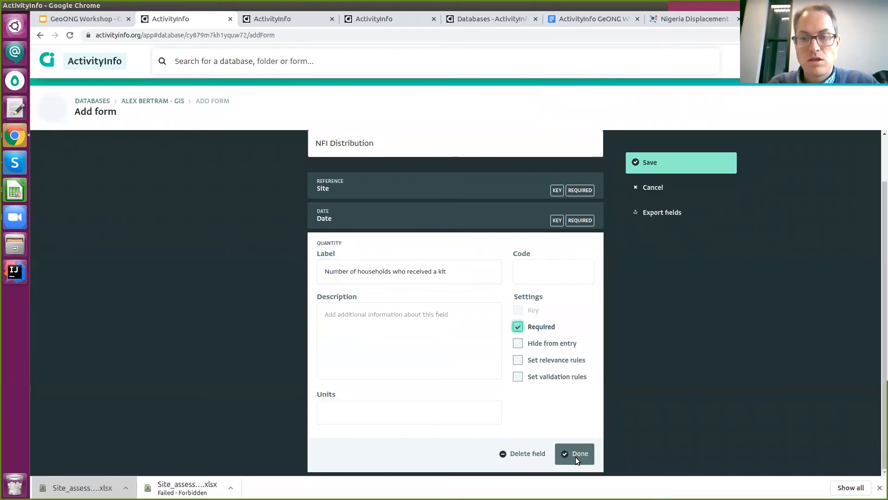
left_click(578, 454)
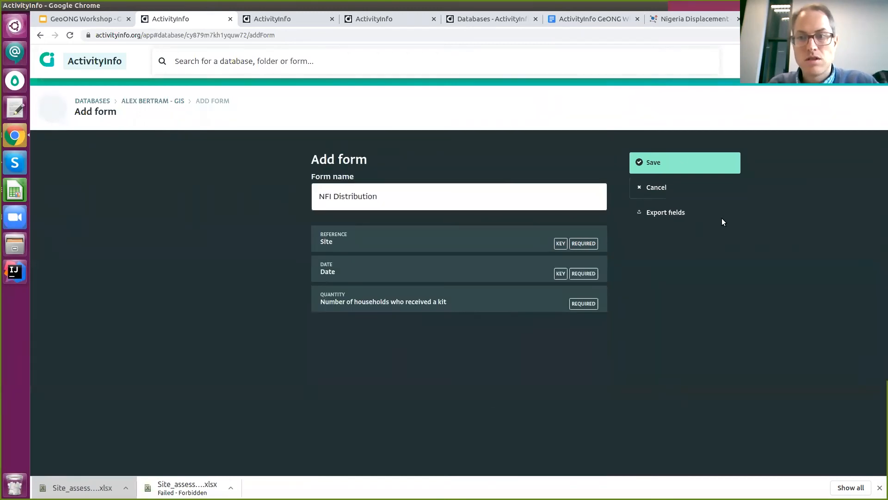
left_click(681, 159)
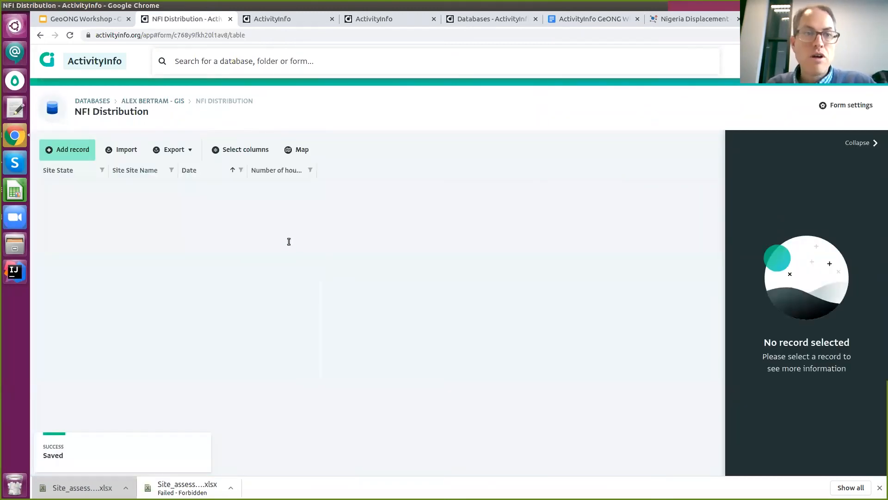
Save a record for BAUCHI, BURRA dated 2020-11-18 with 300 households receiving a kit.
left_click(61, 153)
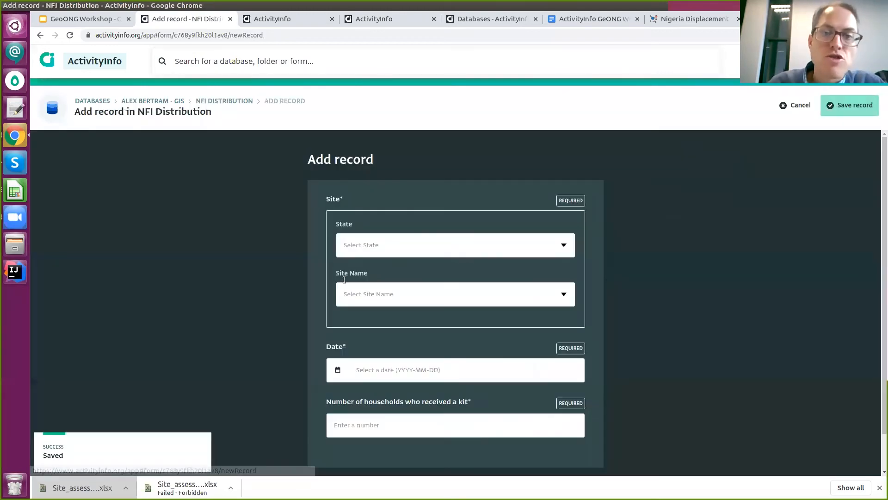
left_click(561, 243)
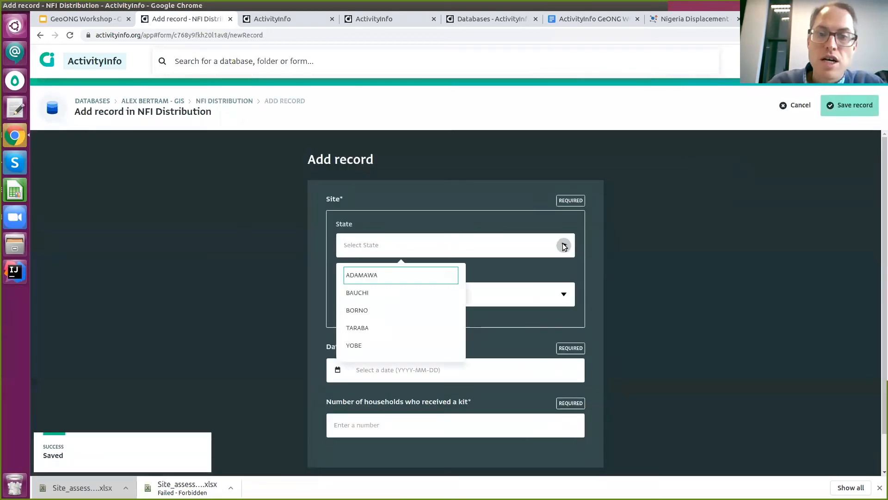
left_click(392, 291)
left_click(523, 296)
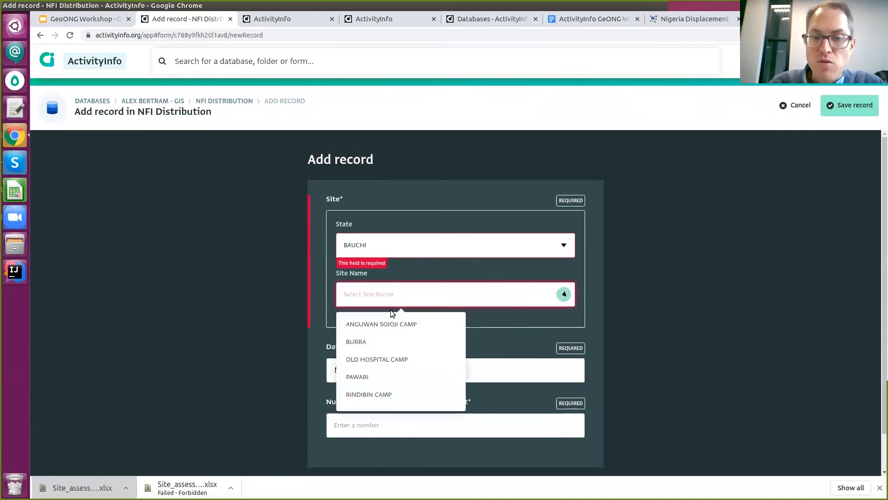
left_click(379, 343)
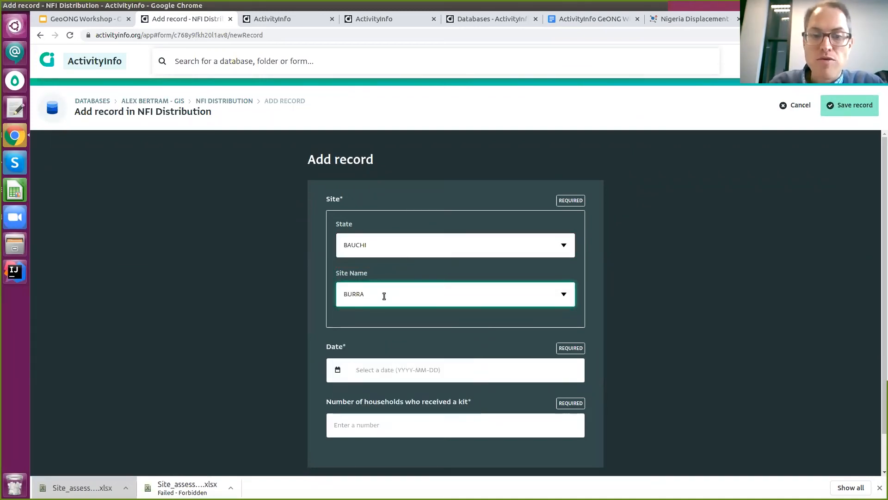
scroll(383, 296, "down", 1)
left_click(338, 324)
left_click(391, 408)
left_click(455, 390)
type("300")
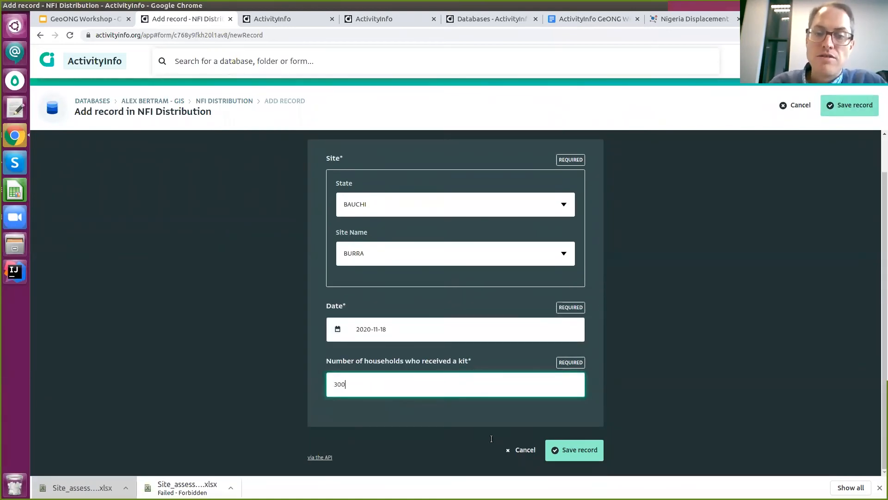
left_click(584, 449)
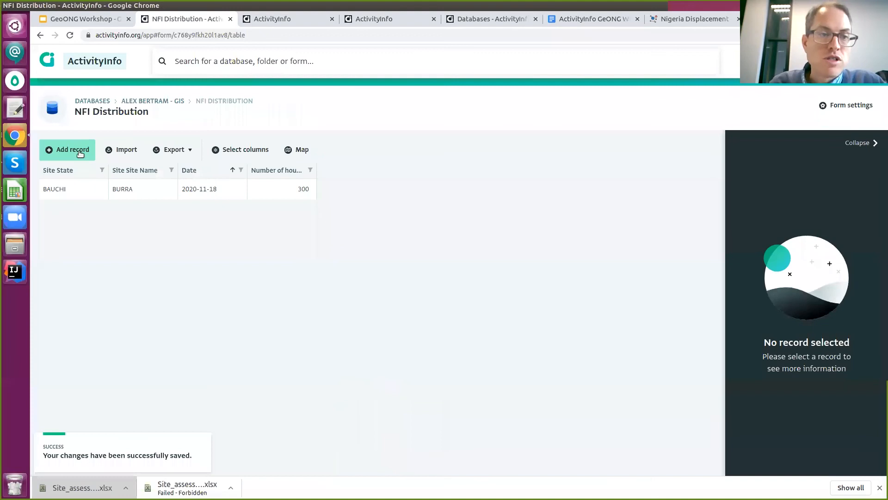
Save a second record for BAUCHI, RINDIBIN CAMP dated 2020-11-04 with 15000 households.
left_click(77, 151)
left_click(560, 245)
left_click(380, 296)
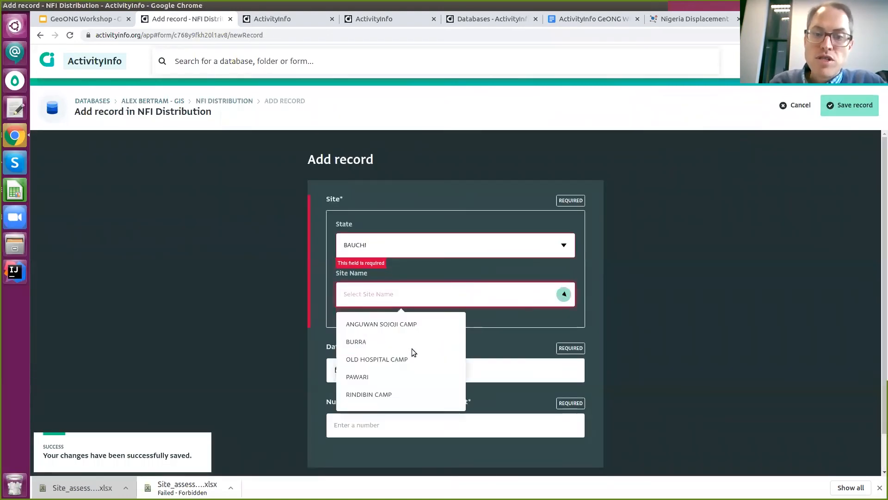
type("BURRA")
left_click(384, 359)
left_click(388, 363)
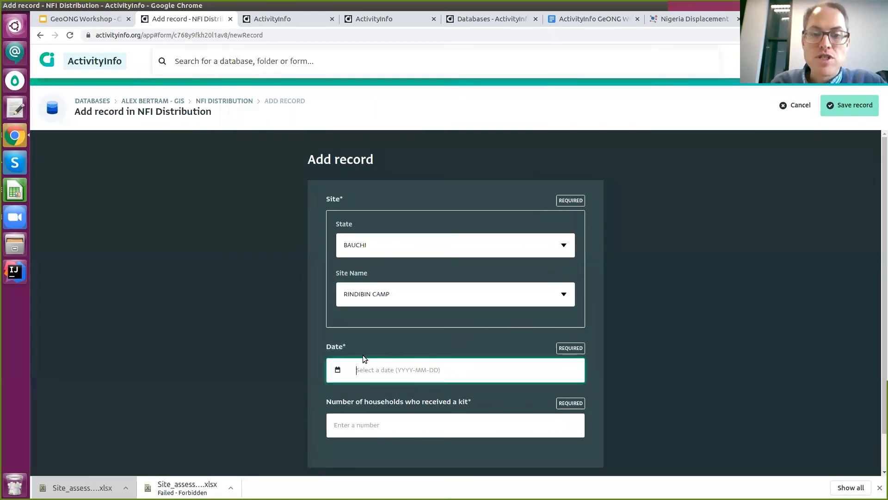
left_click(341, 371)
left_click(400, 385)
left_click(405, 384)
type("15000")
left_click(581, 451)
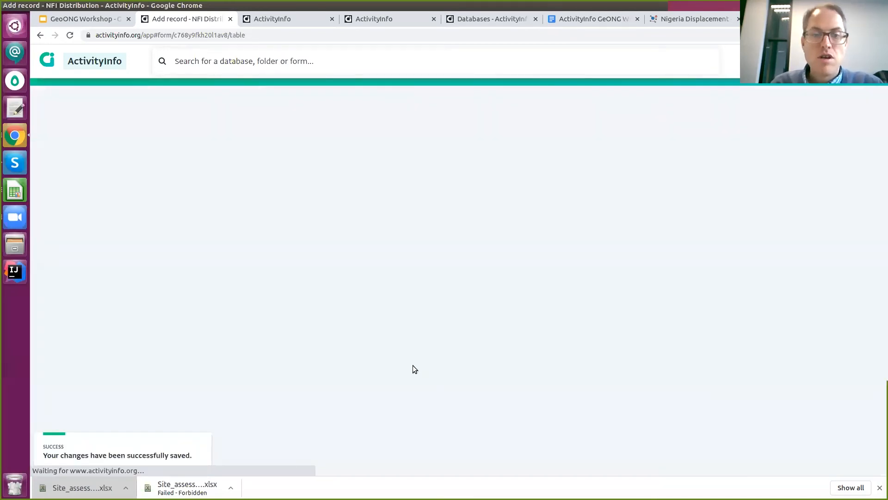
View the NFI Distribution records on the map, then return to the records table.
left_click(313, 216)
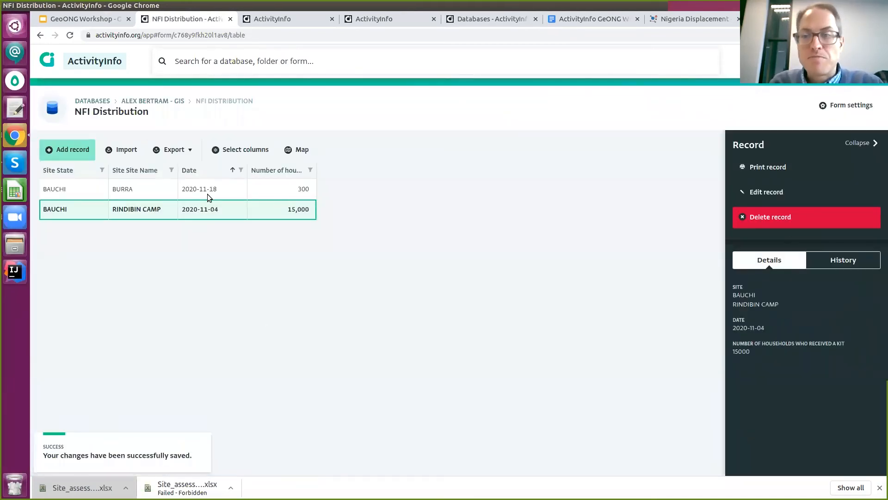
left_click(302, 149)
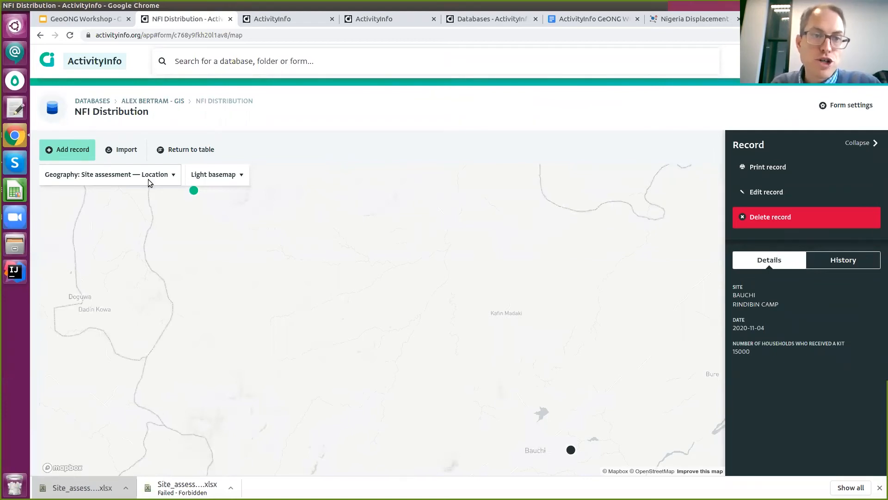
left_click(190, 154)
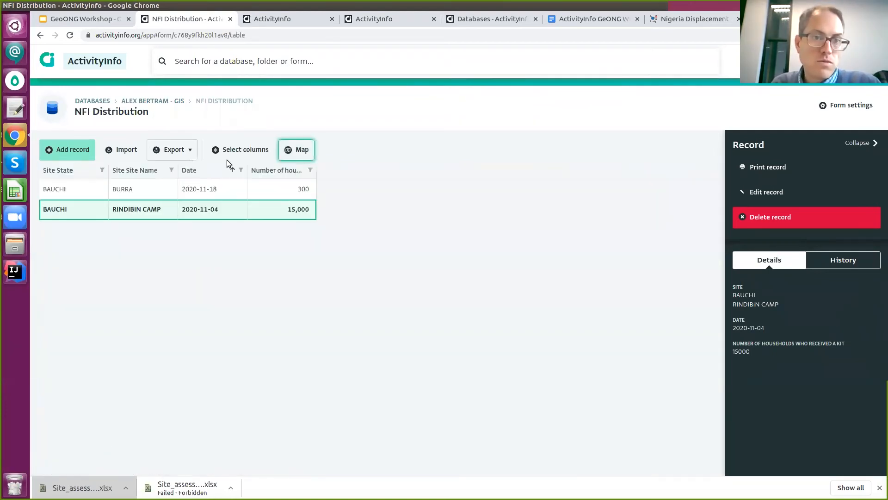
left_click(308, 195)
left_click(307, 214)
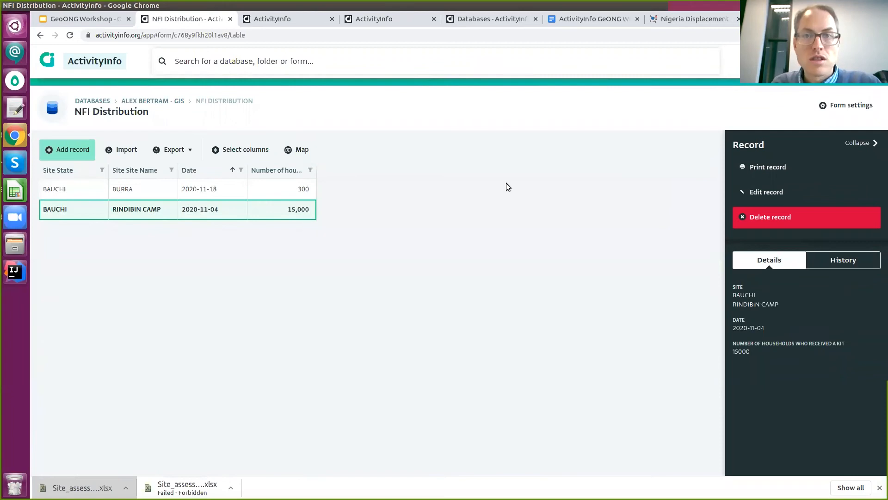
Check the NFI form steps in the workshop exercise, then go up to the GIS database's form list.
left_click(565, 19)
mouse_move(487, 379)
left_mouse_down()
mouse_move(320, 348)
mouse_move(490, 376)
left_mouse_up()
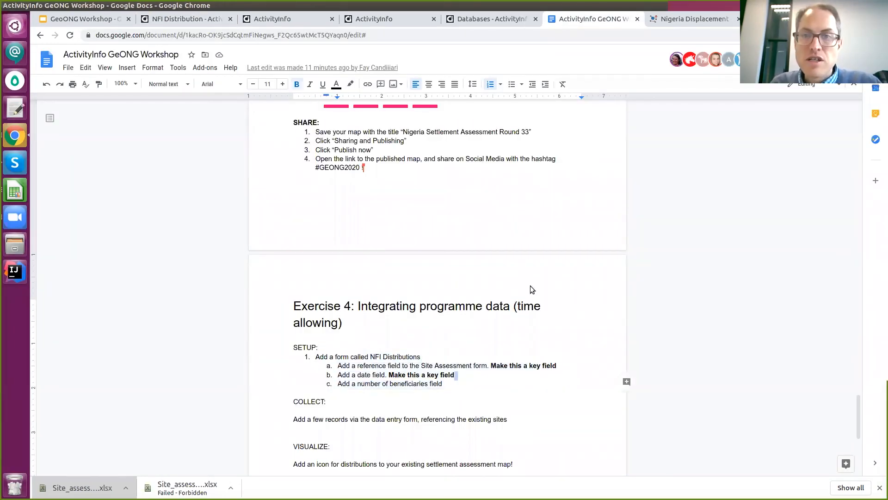
left_click(502, 22)
left_click(657, 19)
left_click(521, 16)
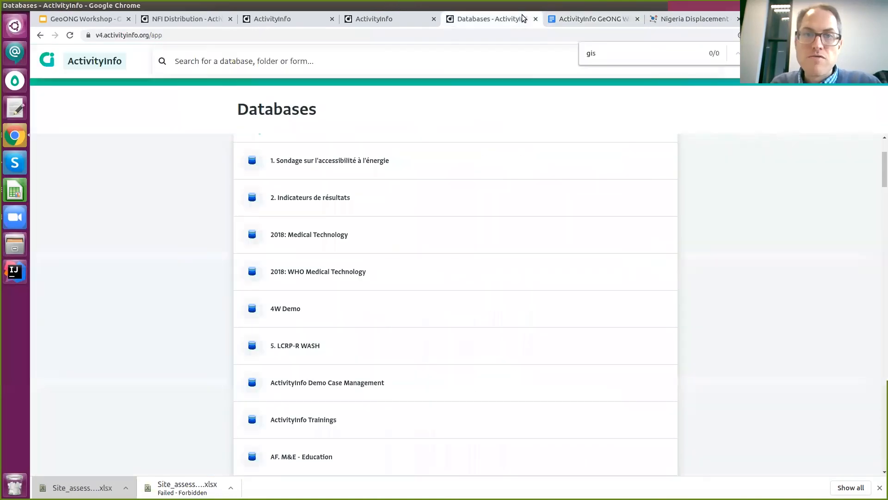
left_click(160, 20)
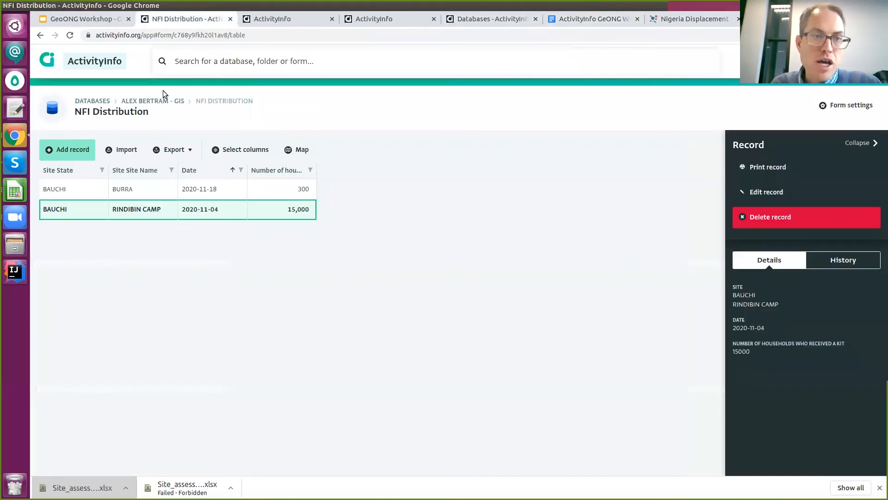
left_click(165, 101)
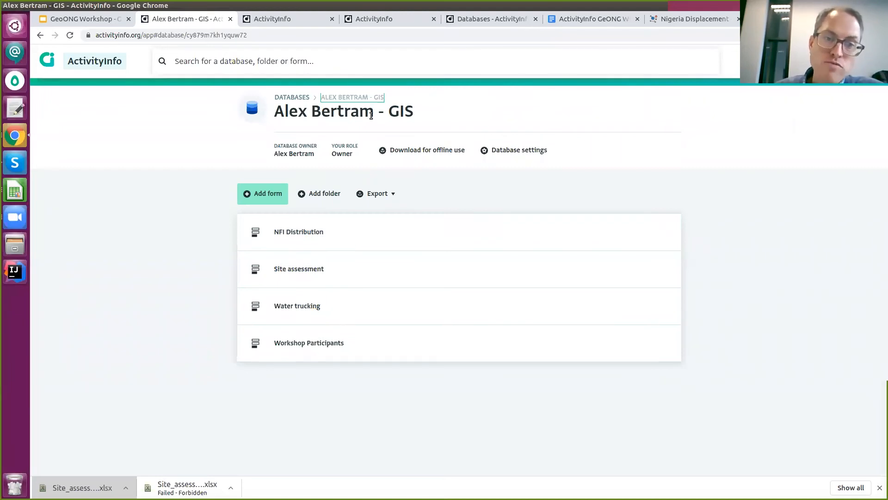
Reopen NFI Distribution to check the Rindibin Camp record, then return to the form list.
left_click(395, 232)
left_click(198, 210)
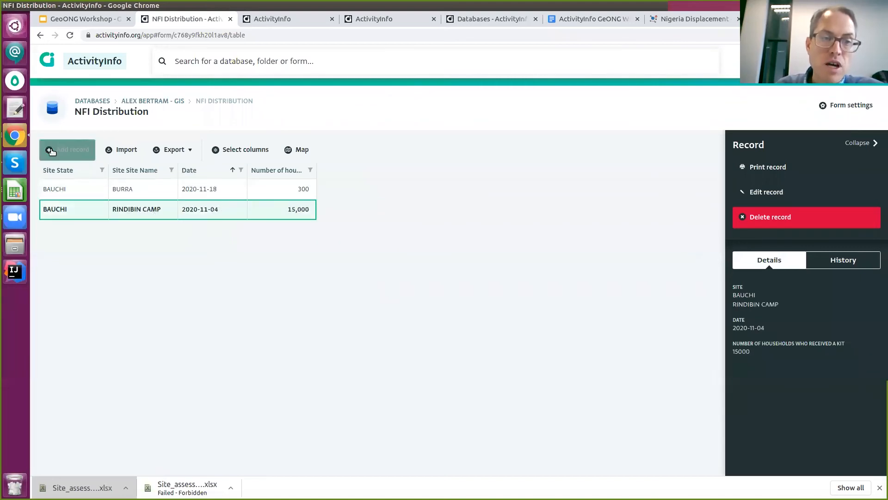
left_click(153, 100)
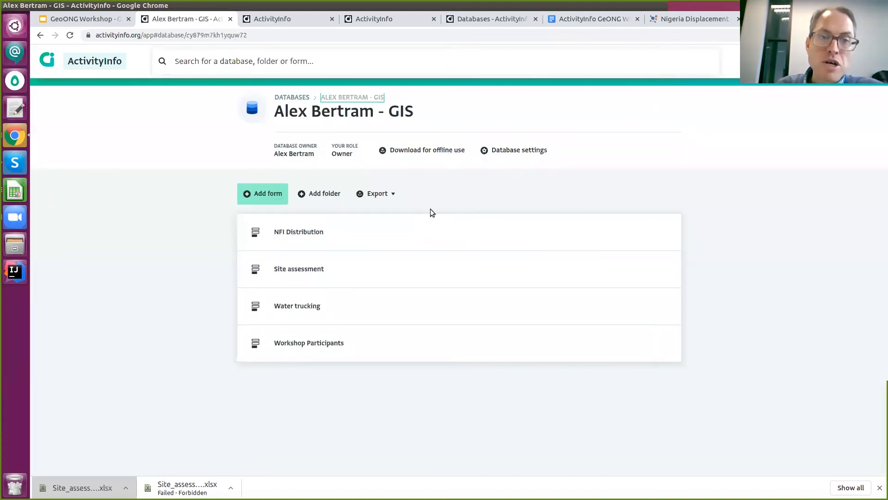
Create the Mobile Clinic form with a key Site field referencing the Site assessment form.
left_click(262, 193)
type("Mobile ")
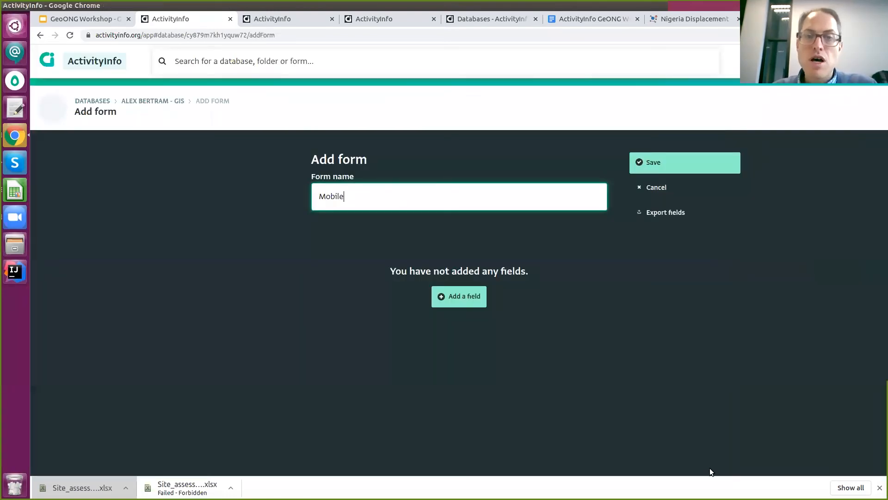
type("Clinic")
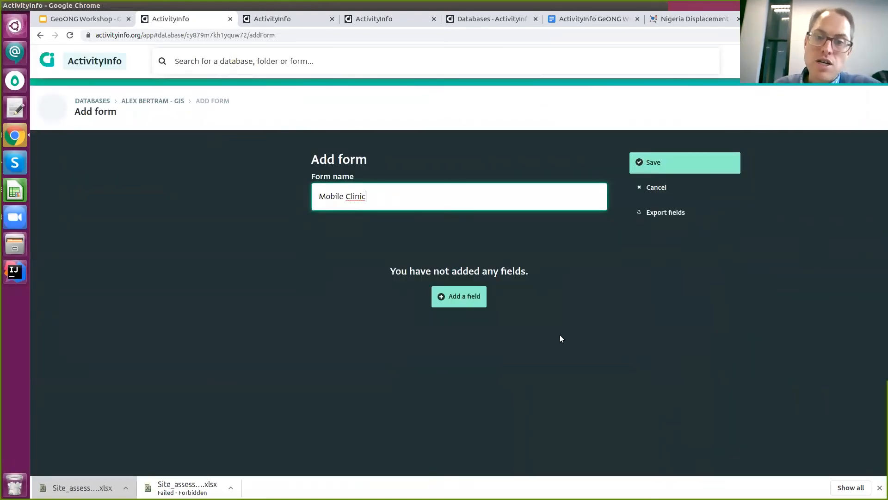
left_click(457, 296)
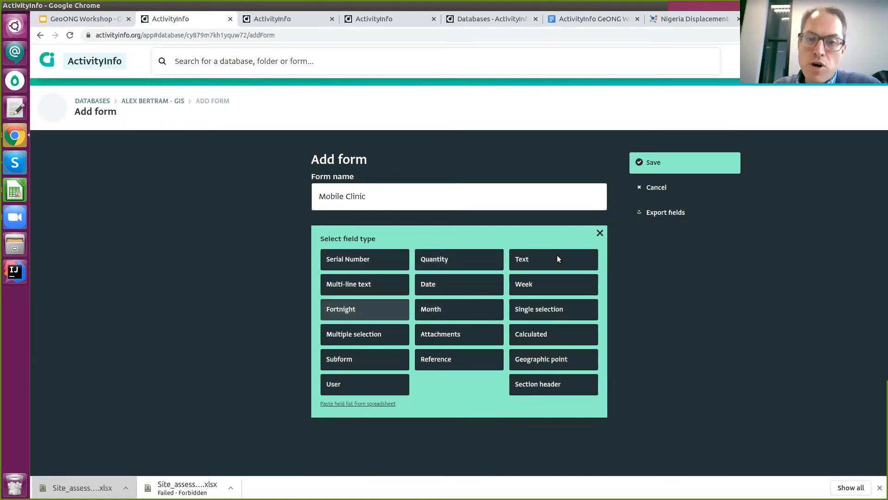
left_click(468, 360)
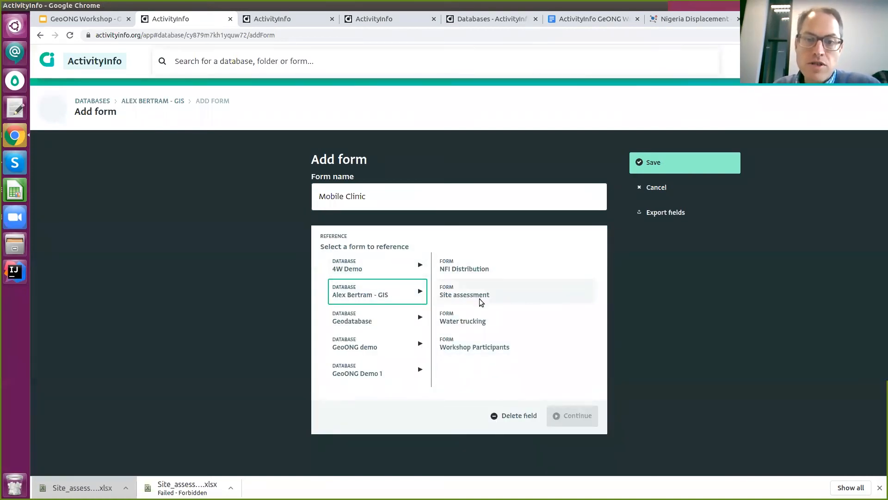
left_click(481, 292)
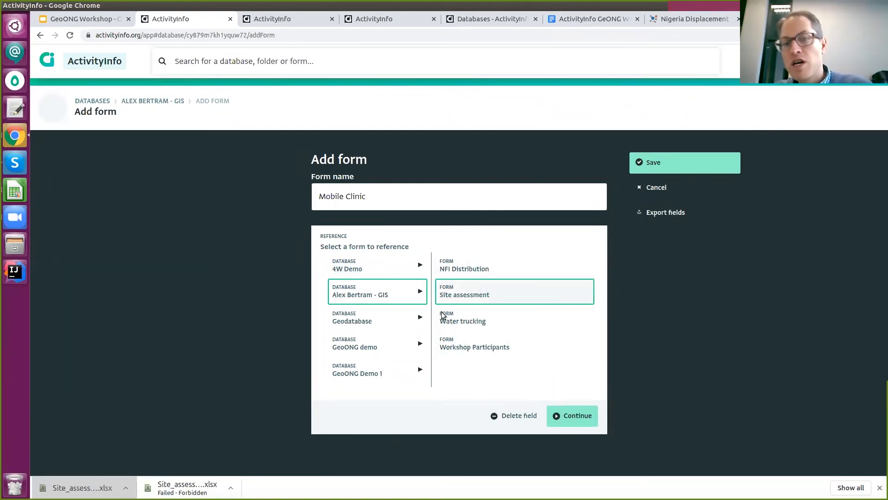
left_click(568, 418)
type("Site")
left_click(523, 305)
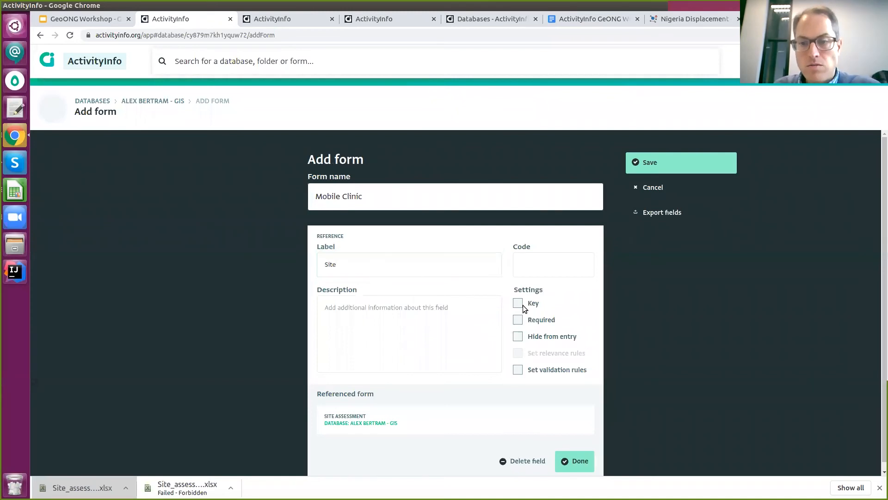
left_click(573, 461)
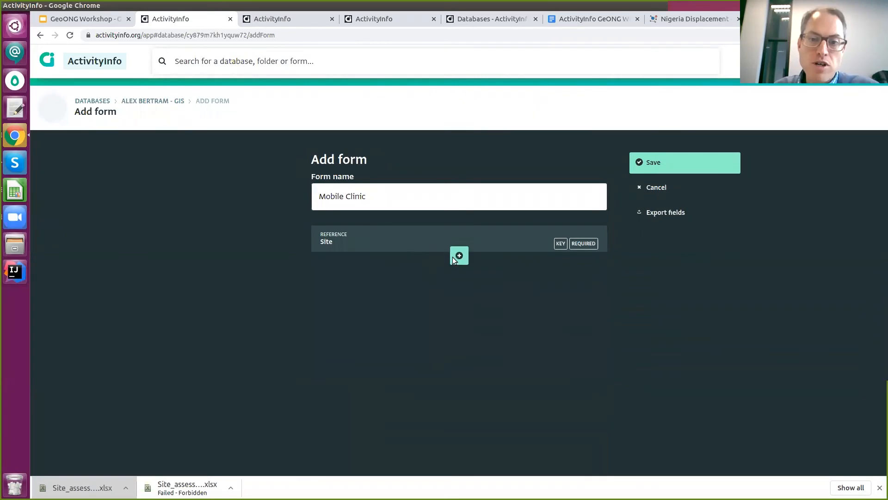
Add a single-selection Type field with the options Ambulatory Pharmacy and Clinic.
left_click(459, 257)
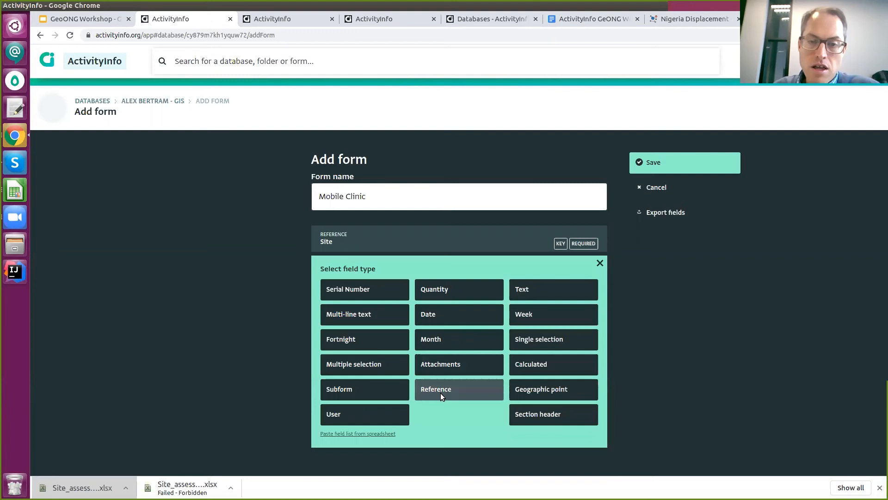
left_click(530, 335)
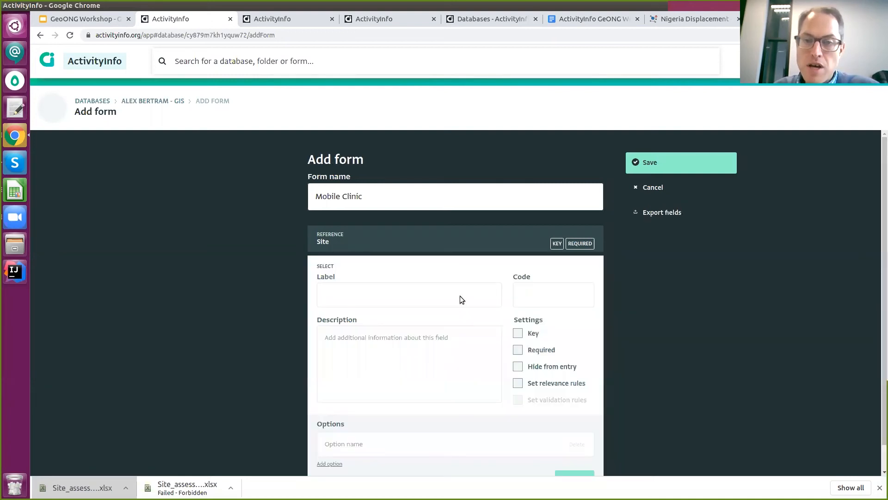
scroll(280, 234, "down", 2)
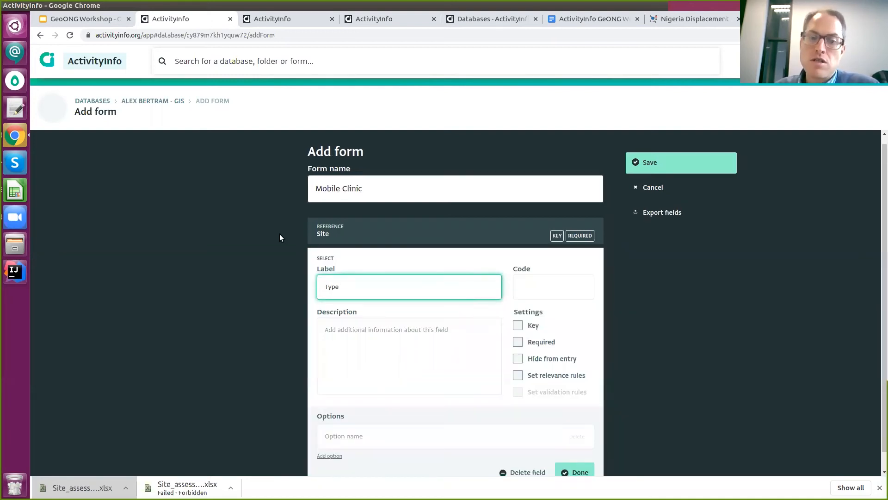
left_click(346, 417)
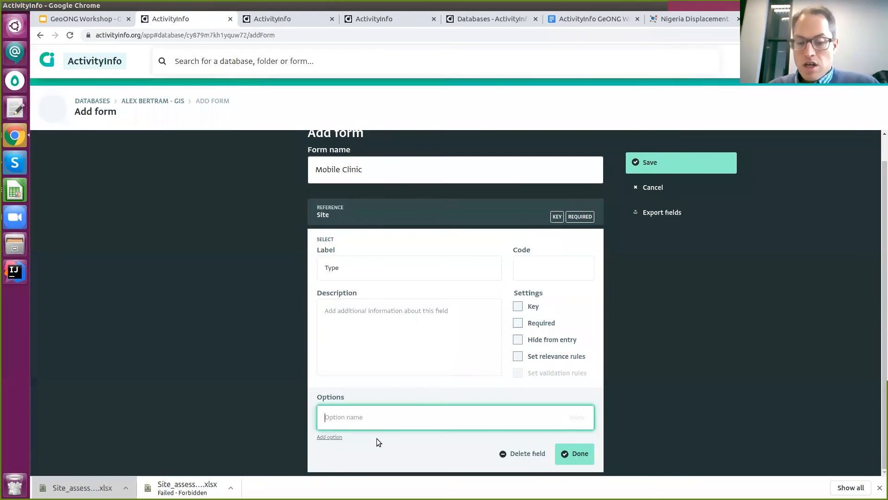
type("Ambulatory Pharmacy")
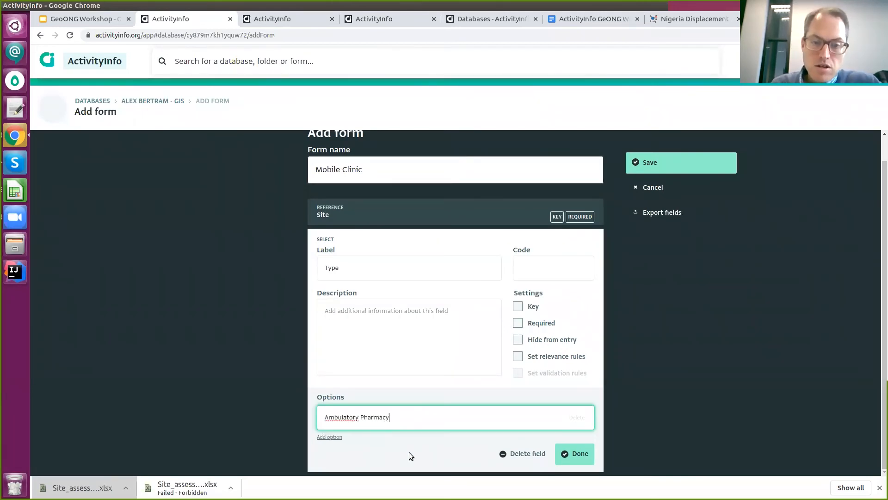
key("Return")
type("Clinic")
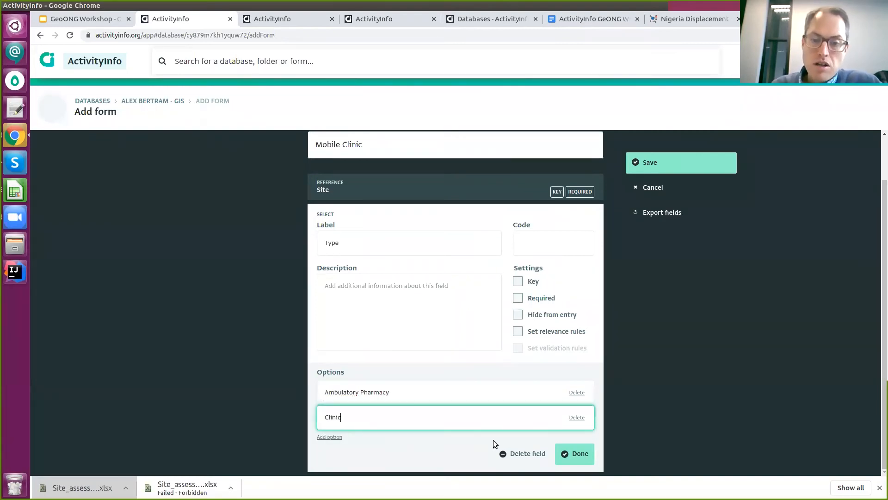
left_click(577, 453)
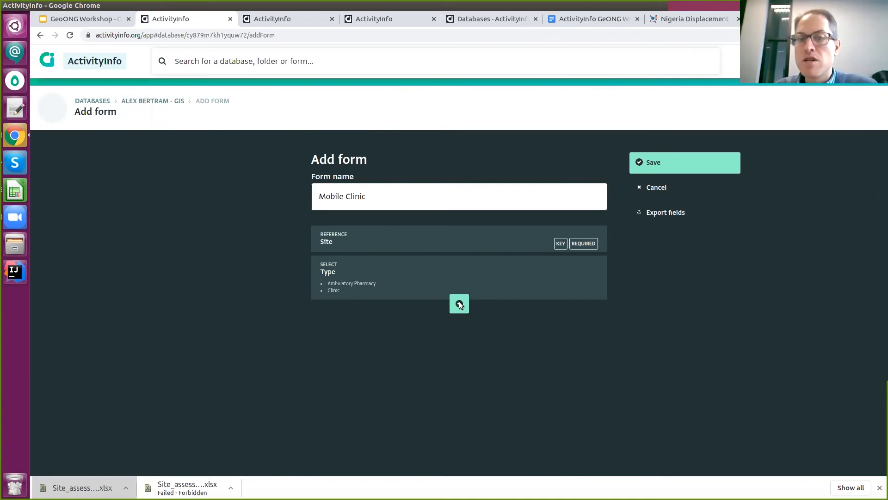
left_click(459, 304)
Add a subform field to Mobile Clinic, provisionally labelled Subform, without saving yet.
scroll(474, 387, "down", 1)
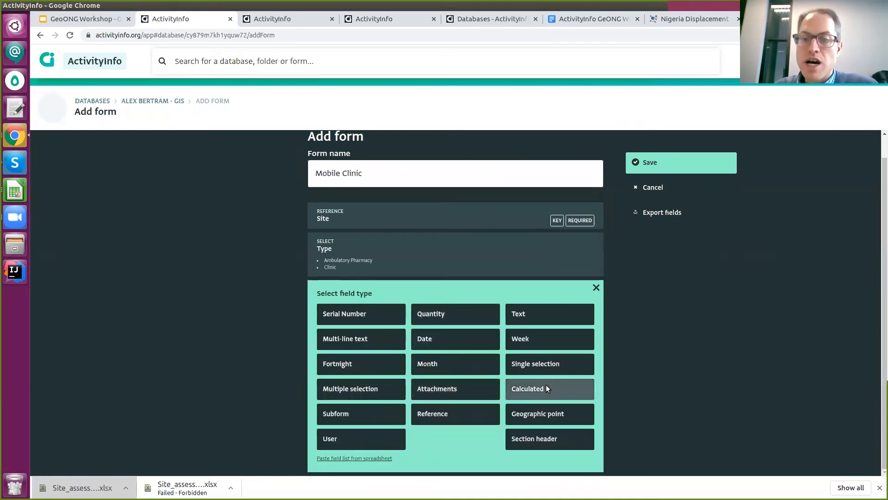
left_click(336, 417)
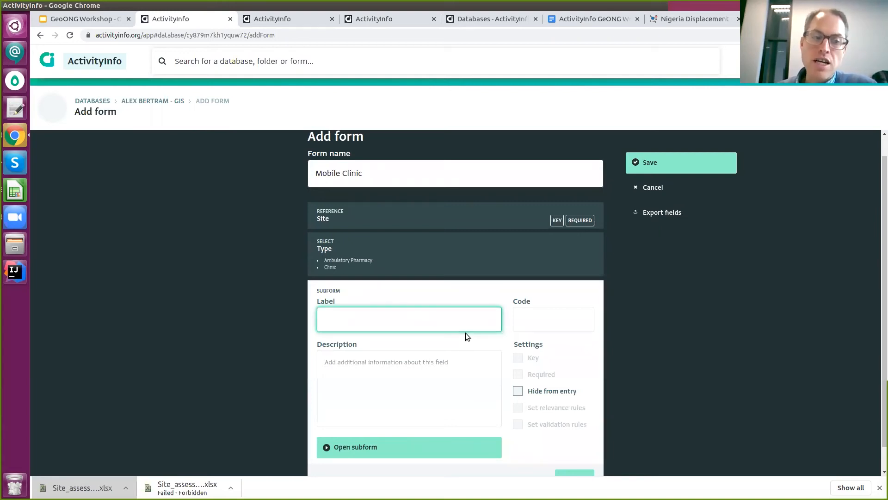
type("Sub for")
key("BackSpace")
key("BackSpace")
key("BackSpace")
key("BackSpace")
type("form")
key("Tab")
scroll(556, 238, "down", 1)
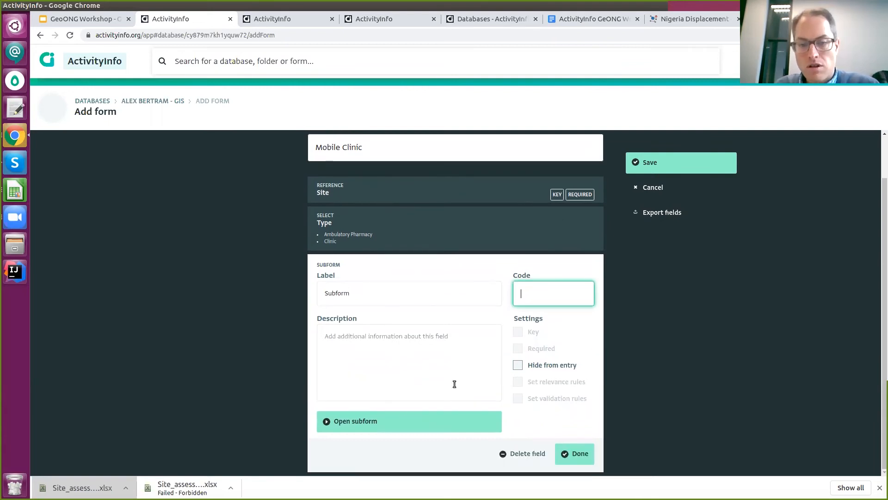
left_click(405, 425)
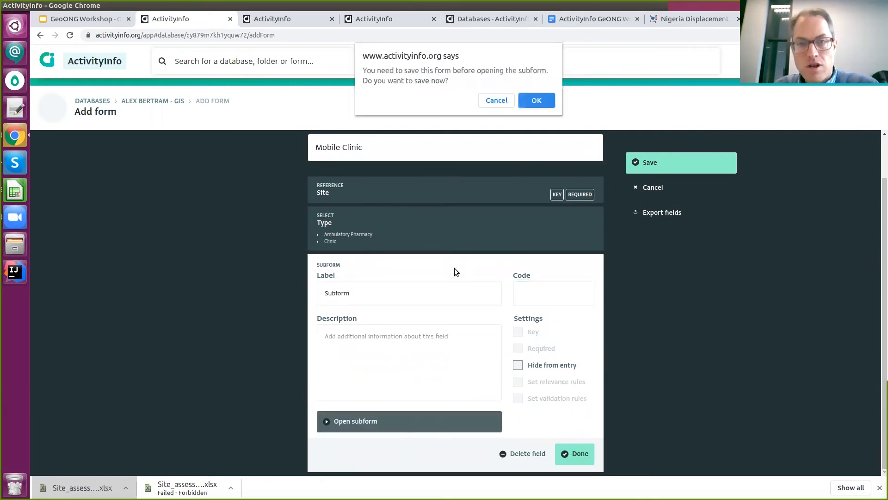
left_click(497, 100)
Relabel the subform field 'Monthly reports', then save the form and open the subform.
left_click(400, 284)
double_click(398, 287)
type("Monthly reports")
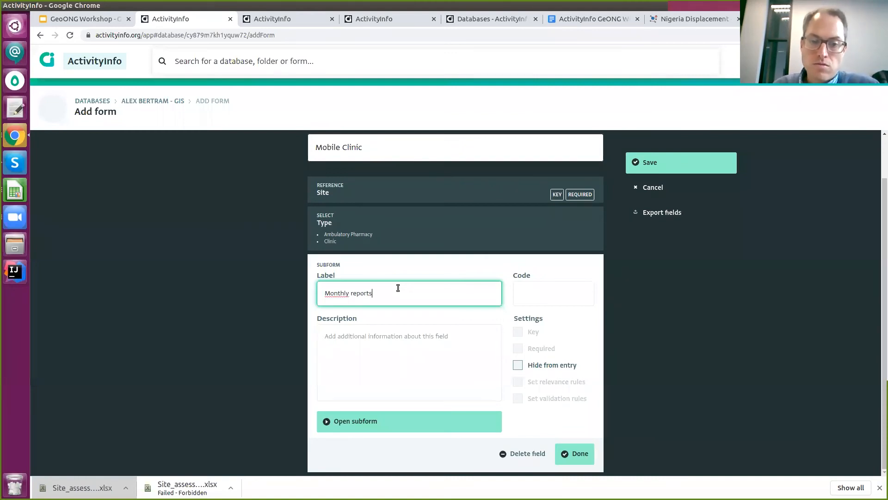
left_click(403, 423)
left_click(534, 105)
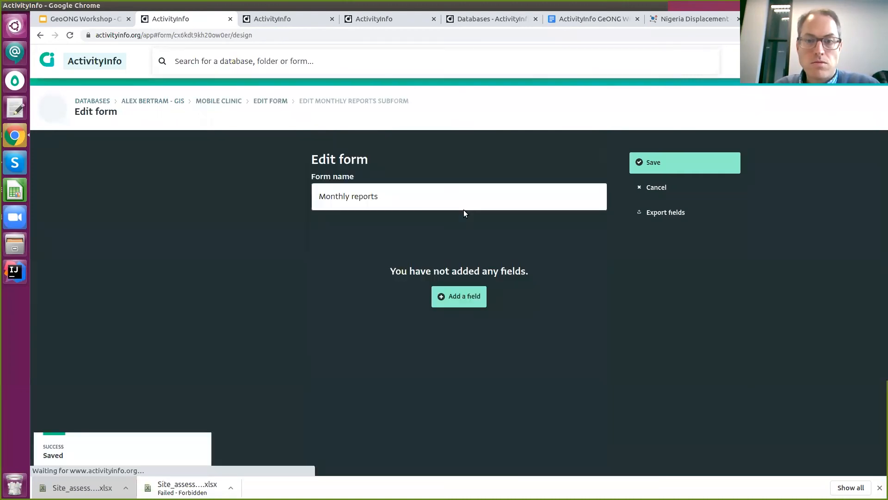
Give the Monthly reports subform a Month field marked as key.
left_click(465, 301)
left_click(447, 309)
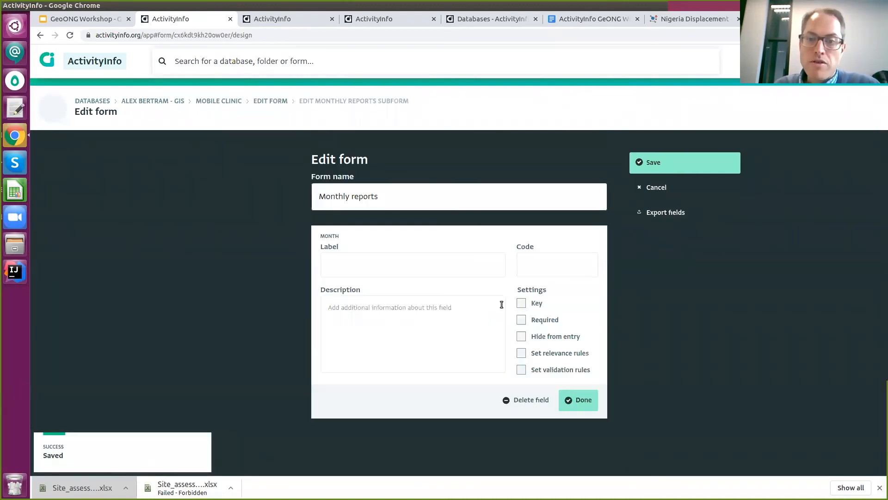
left_click(518, 303)
left_click(427, 270)
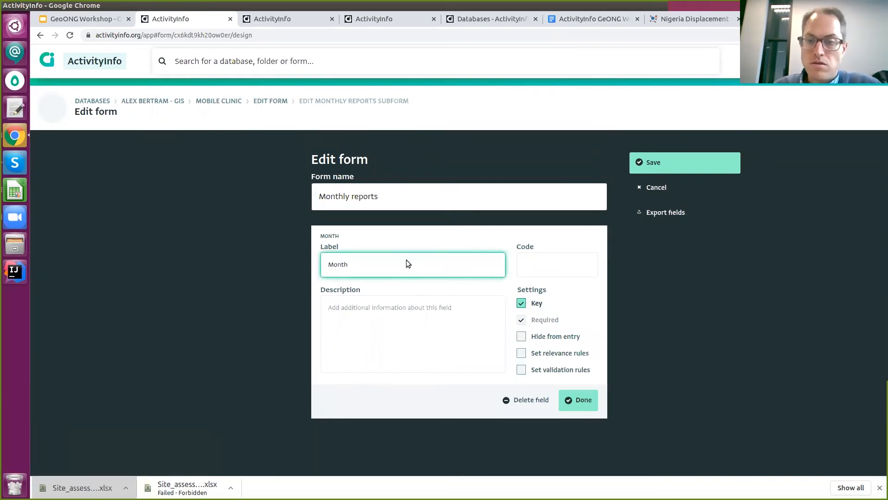
left_click(583, 400)
Add a required quantity field 'Number of consultations'.
left_click(460, 256)
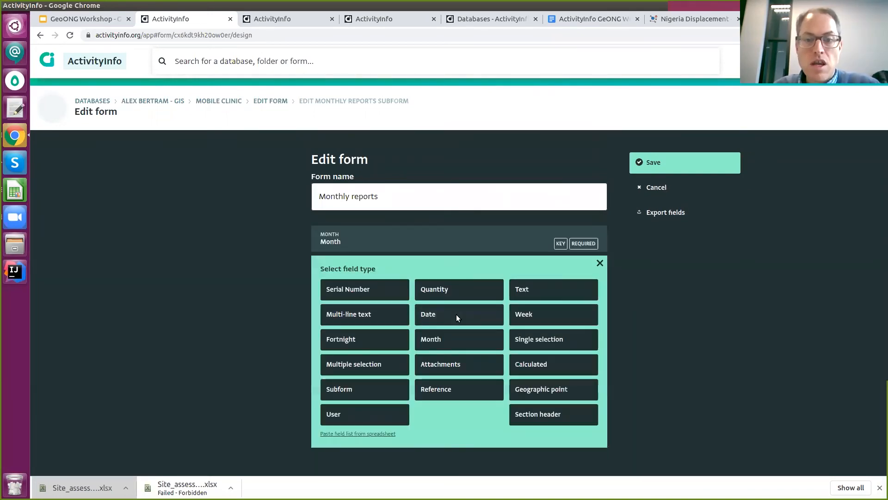
left_click(464, 293)
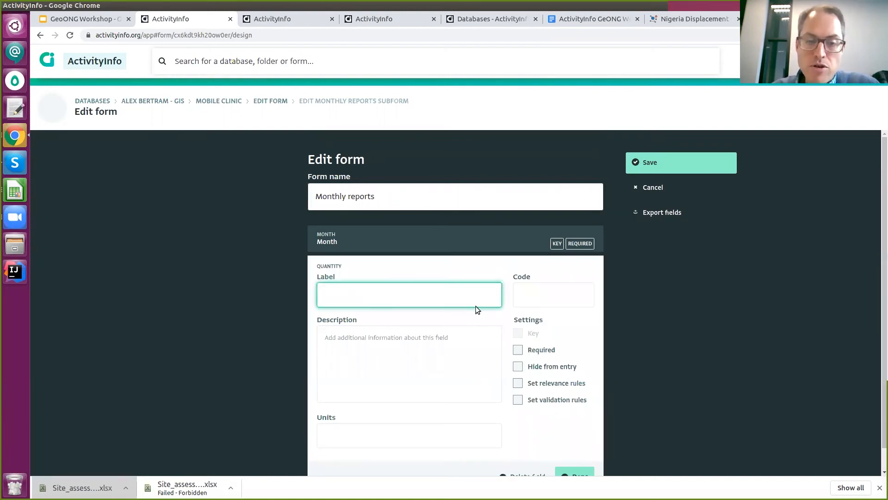
type("Number of ")
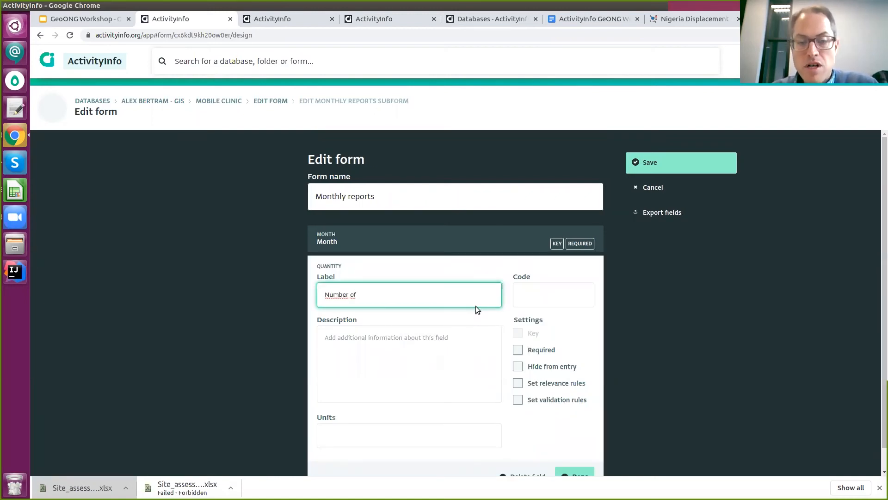
type("consultations")
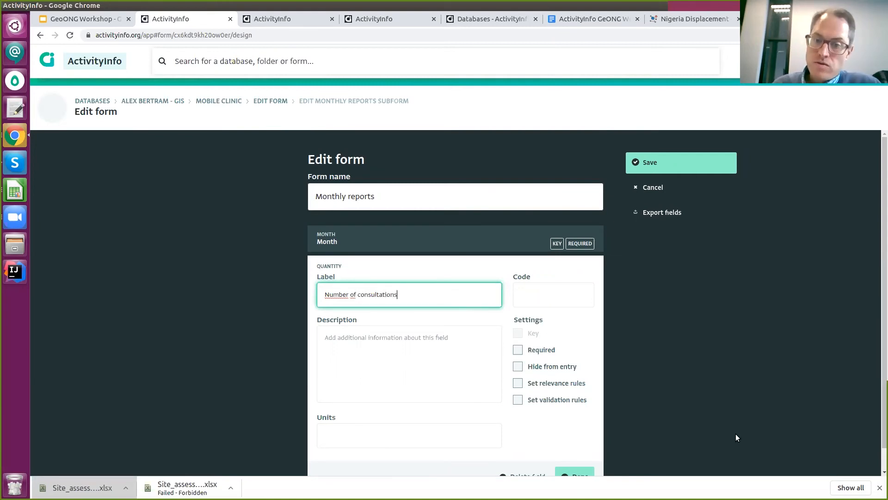
left_click(557, 350)
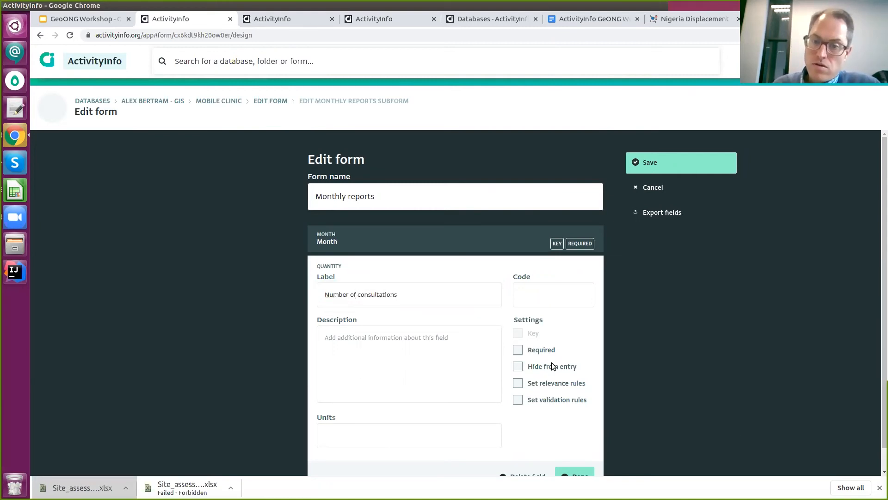
left_click(572, 469)
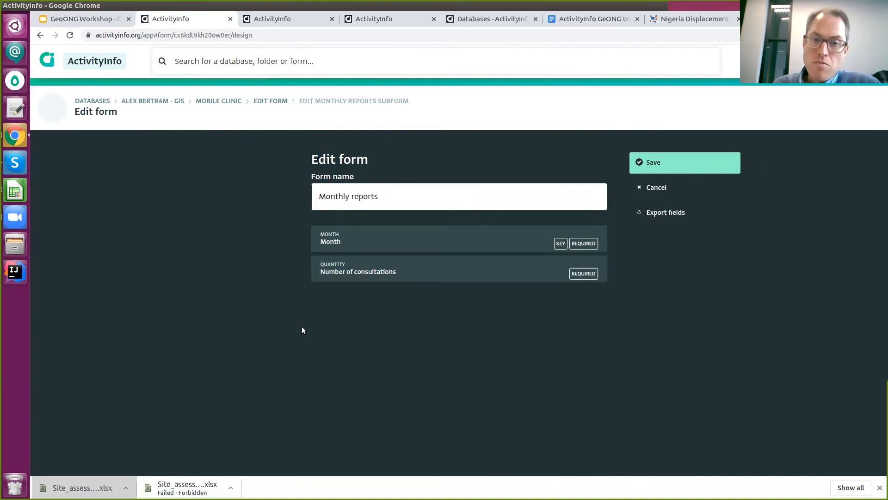
Add a required quantity field 'Number of prenatale consultations' and save the subform.
left_click(459, 287)
left_click(437, 319)
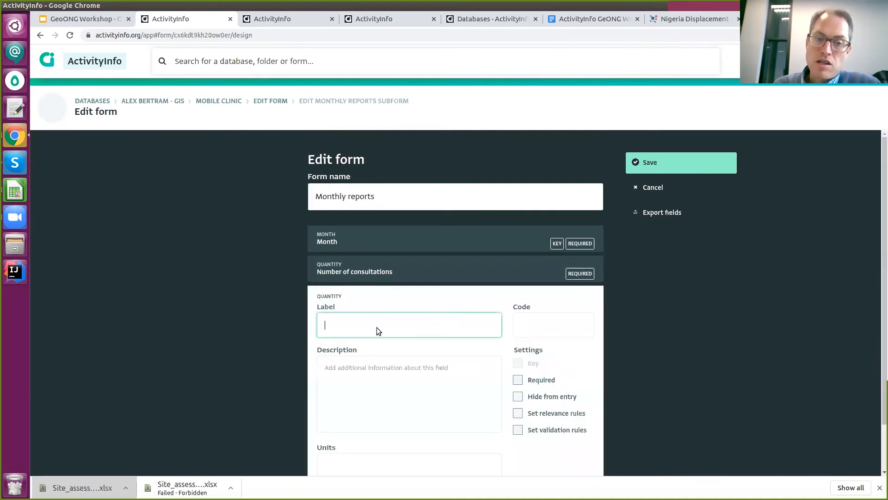
type("N")
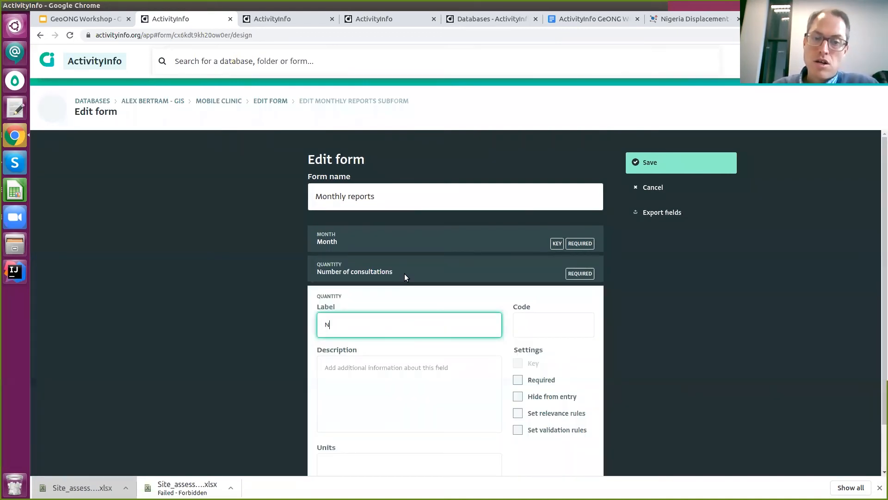
type("umber of prenat")
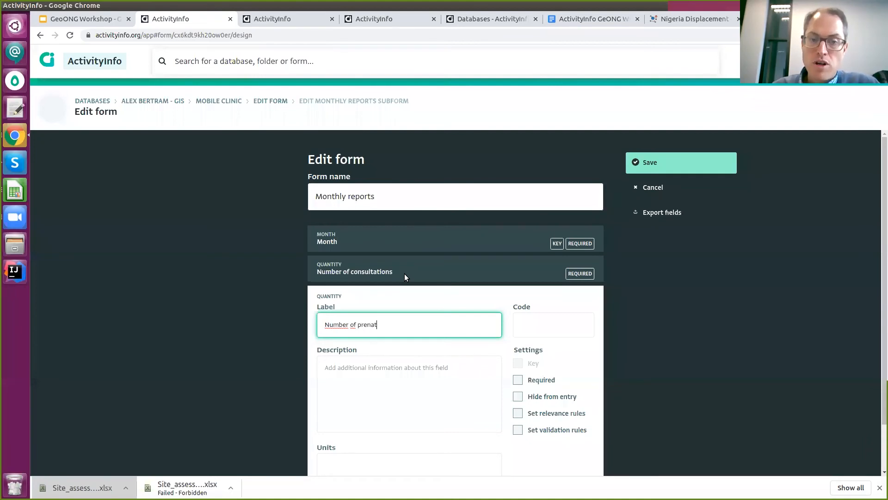
type("ale consultations")
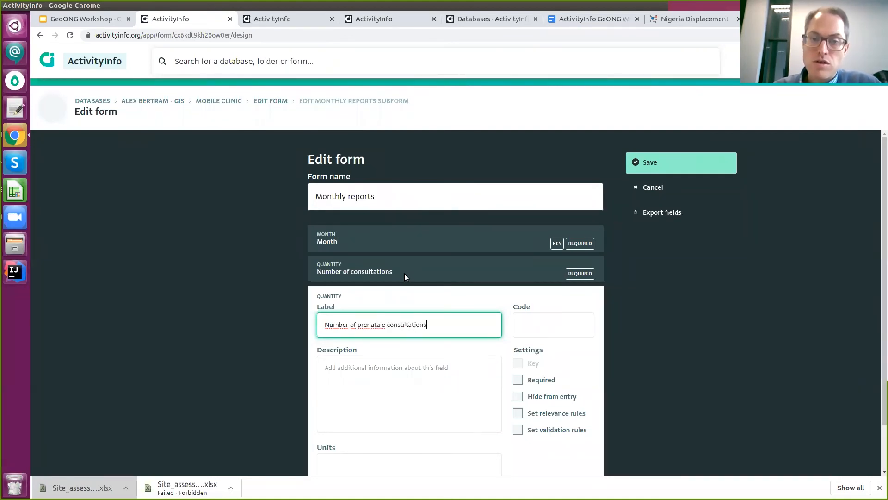
scroll(561, 318, "down", 1)
left_click(536, 327)
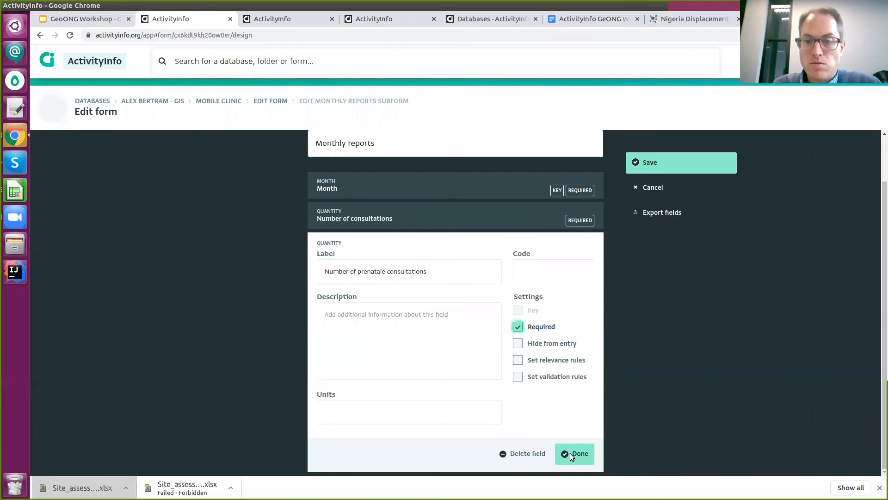
left_click(573, 453)
left_click(688, 157)
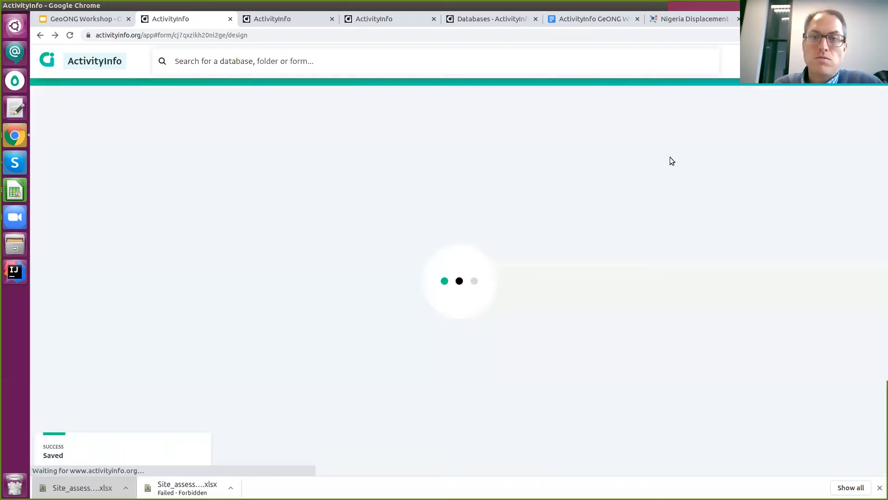
Start a new Mobile Clinic record for state Bauchi, site Burra, type Clinic.
left_click(711, 159)
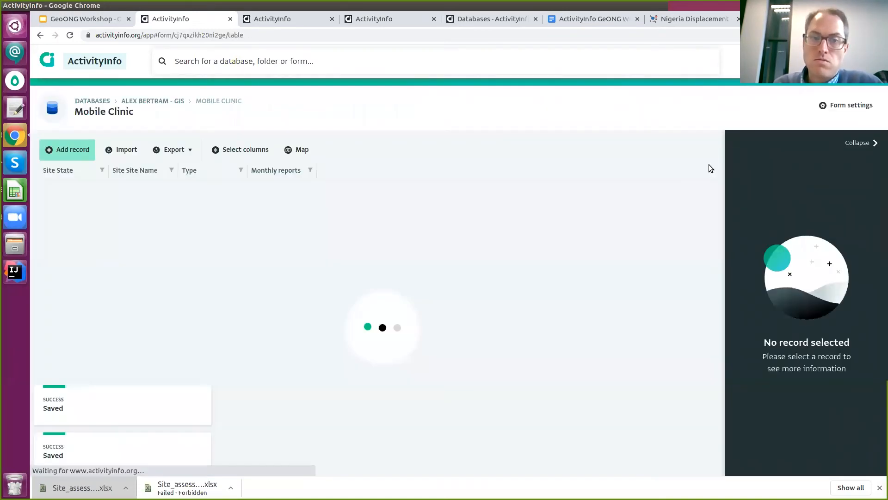
left_click(73, 150)
left_click(563, 246)
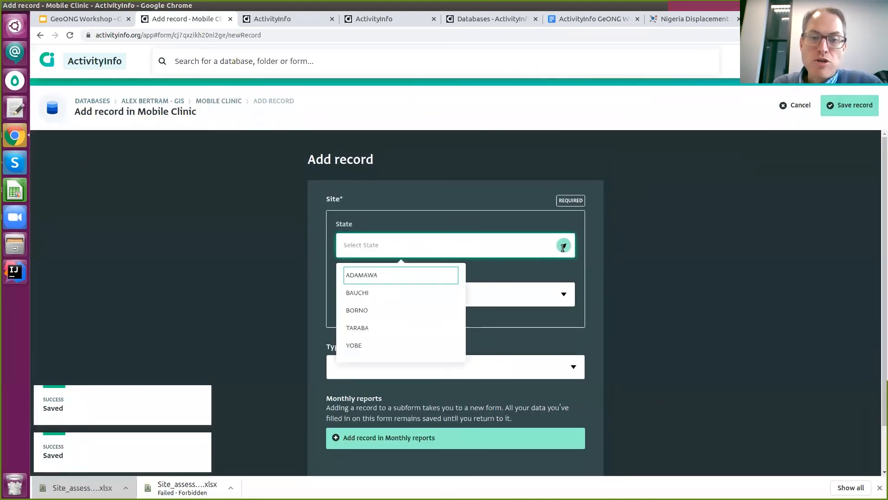
key("Down")
key("Return")
left_click(565, 296)
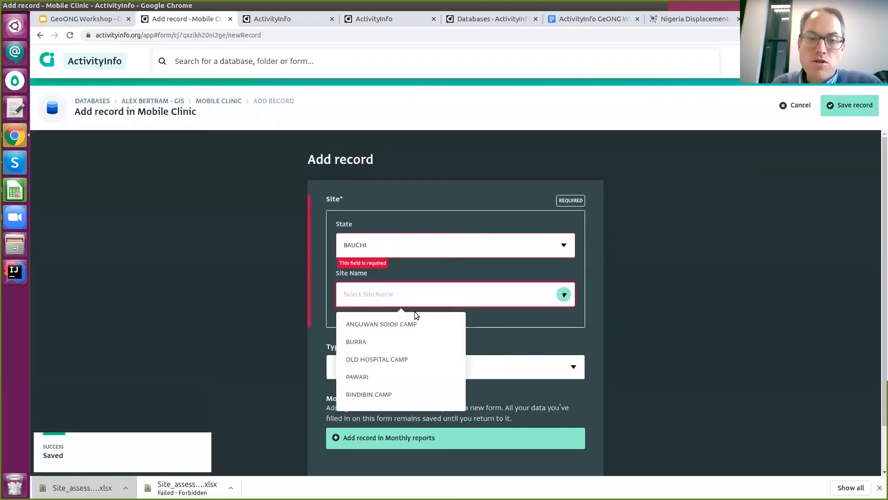
left_click(389, 344)
left_click(413, 365)
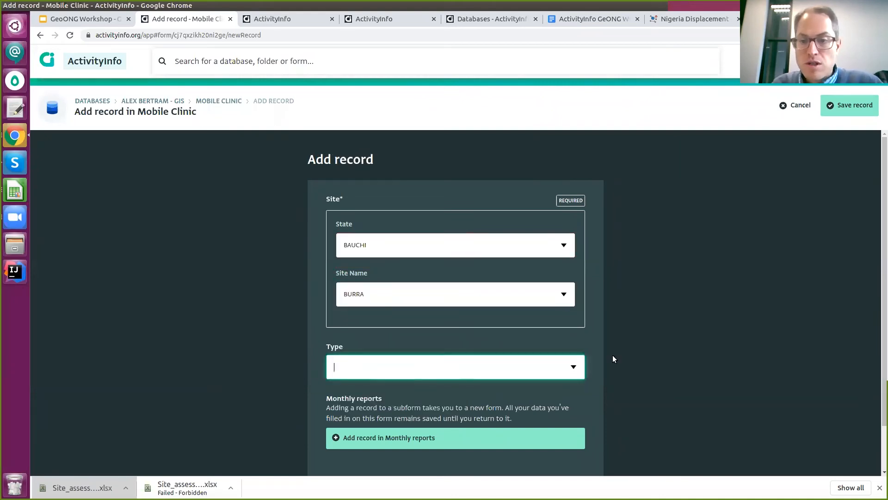
left_click(574, 367)
left_click(392, 413)
Add a current-month (2020-11) report with 50 consultations and 10 prenatale consultations.
scroll(397, 402, "down", 3)
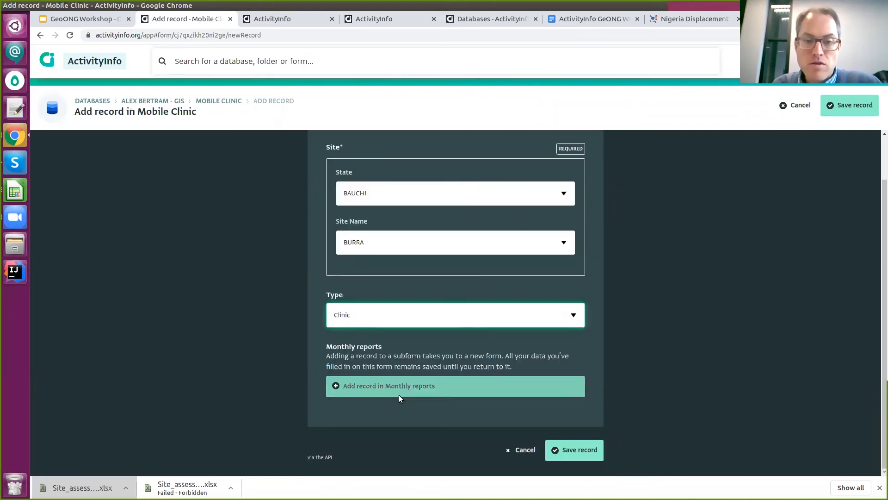
left_click(382, 385)
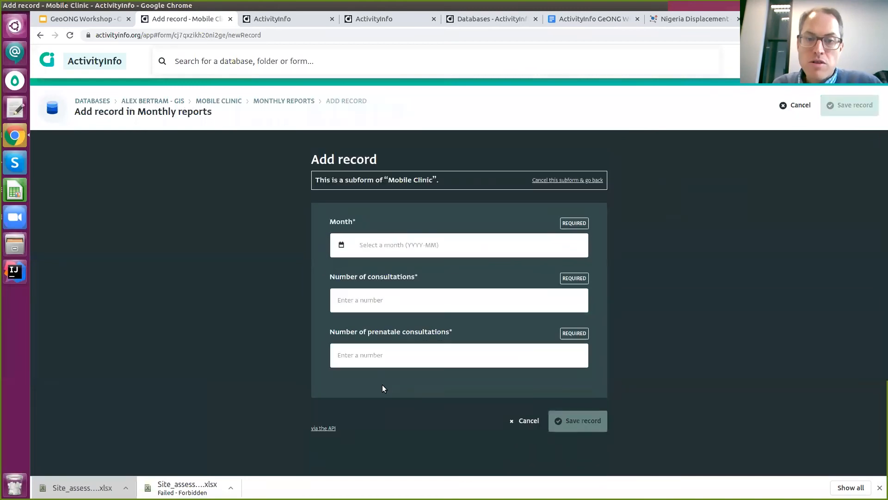
left_click(341, 246)
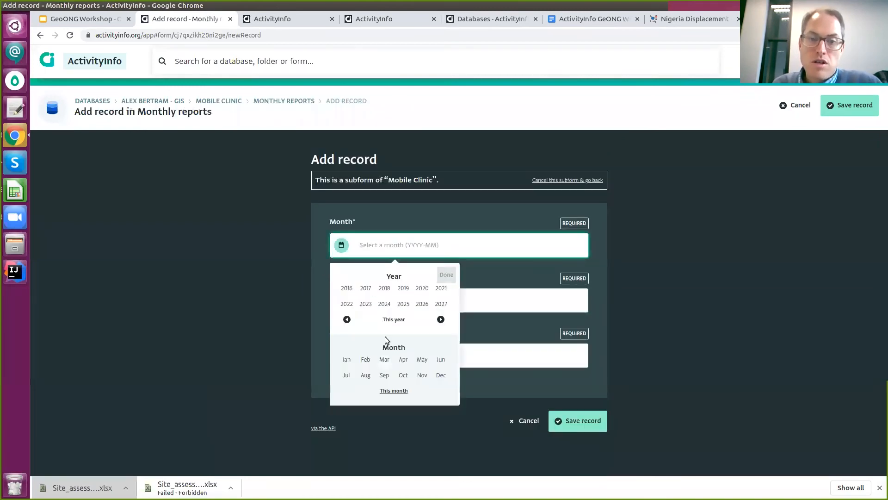
left_click(393, 391)
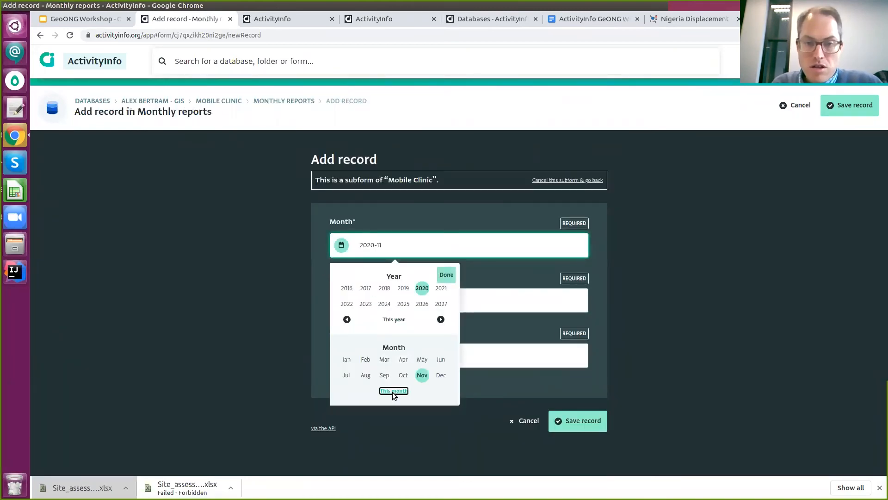
left_click(532, 349)
left_click(479, 307)
type("50")
key("Tab")
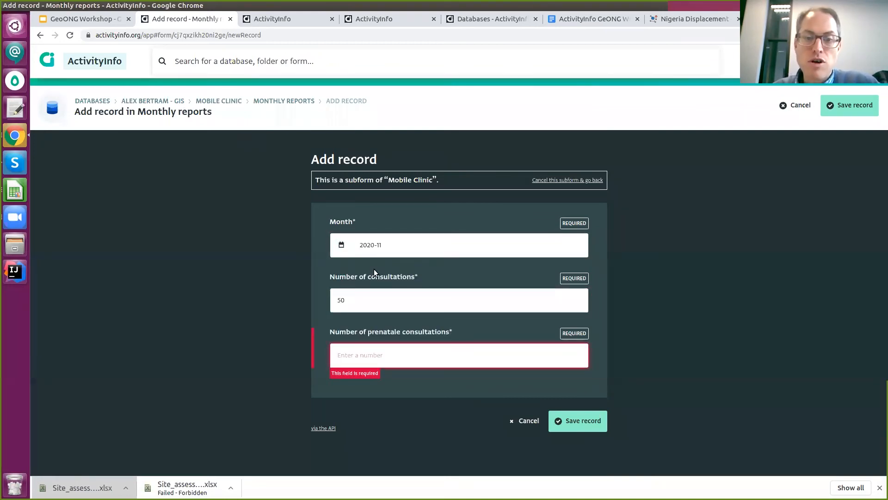
type("10")
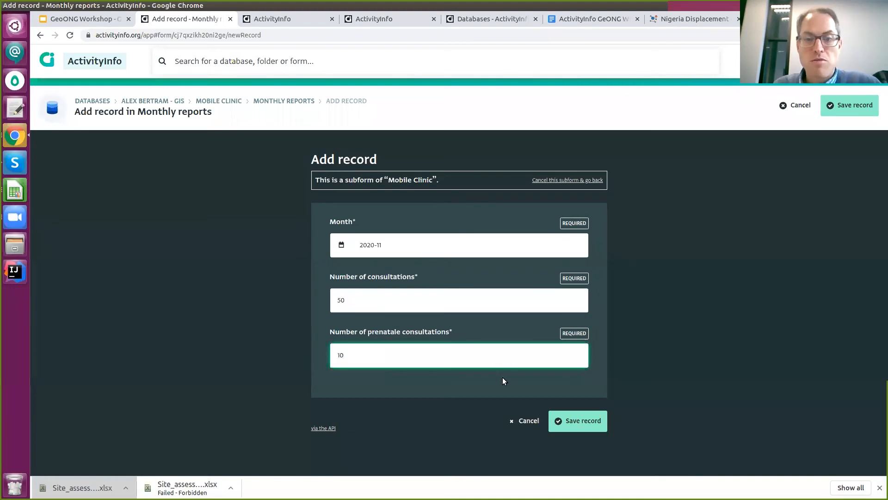
left_click(587, 423)
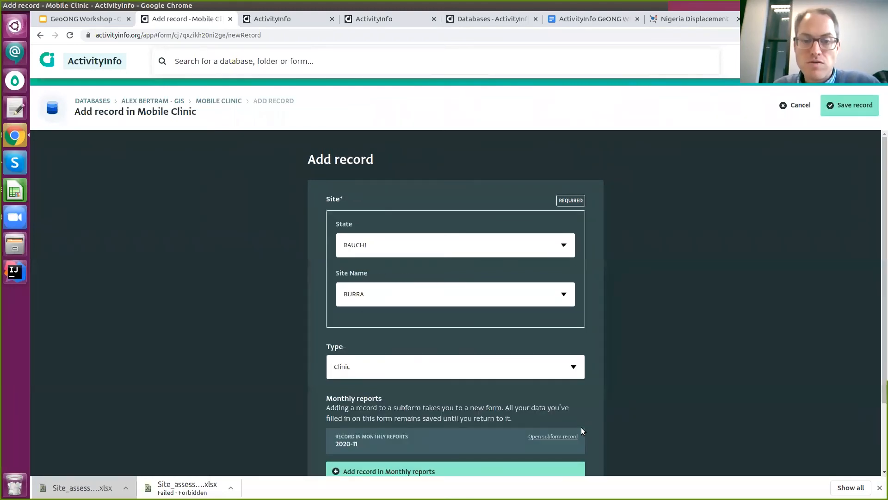
Add a 2020-10 report with 350 consultations and 25 prenatale, then save the Burra record.
scroll(544, 346, "down", 2)
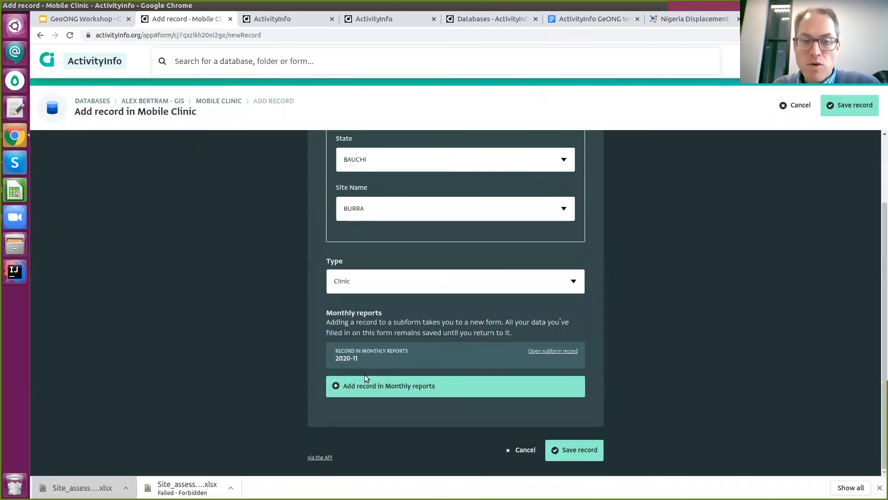
left_click(366, 385)
left_click(341, 249)
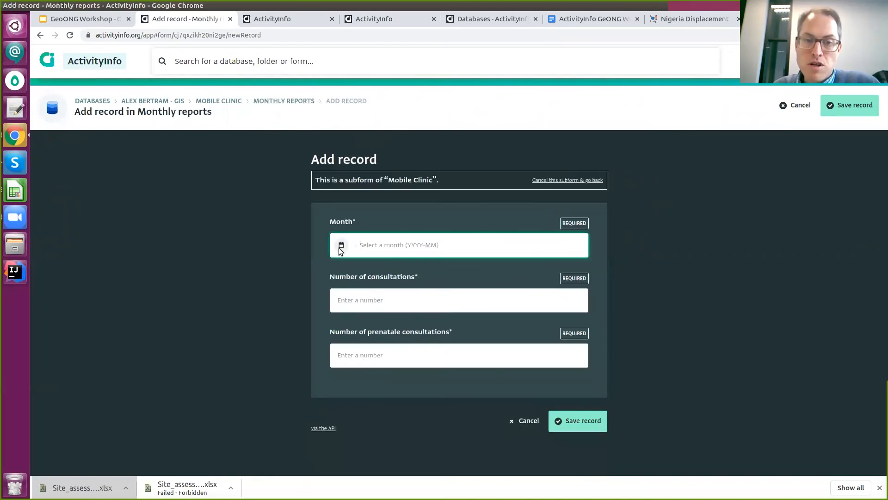
left_click(342, 248)
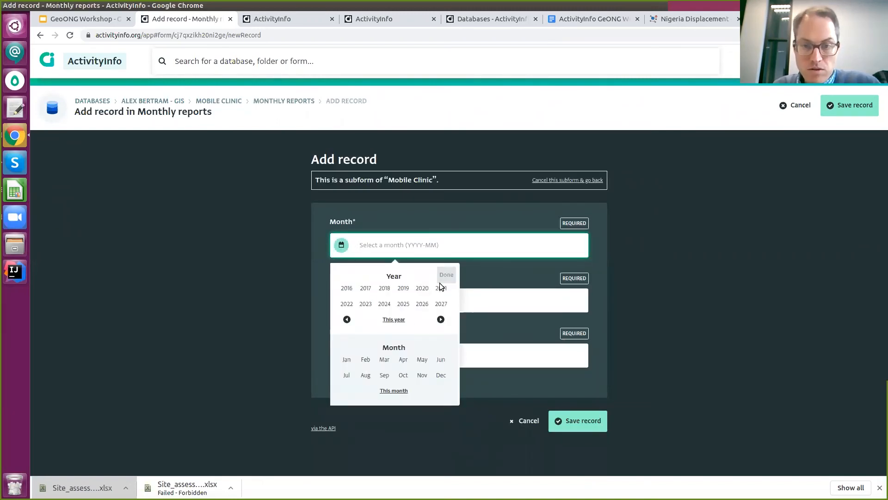
left_click(394, 319)
left_click(404, 375)
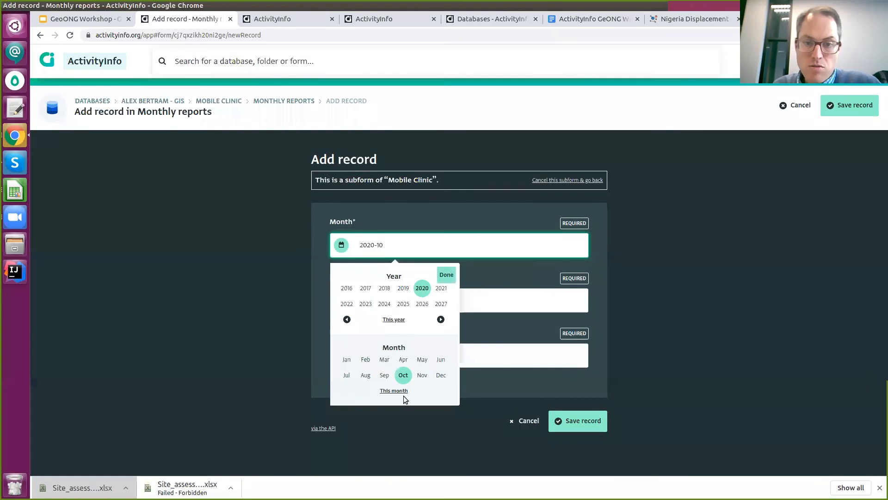
left_click(453, 276)
left_click(423, 299)
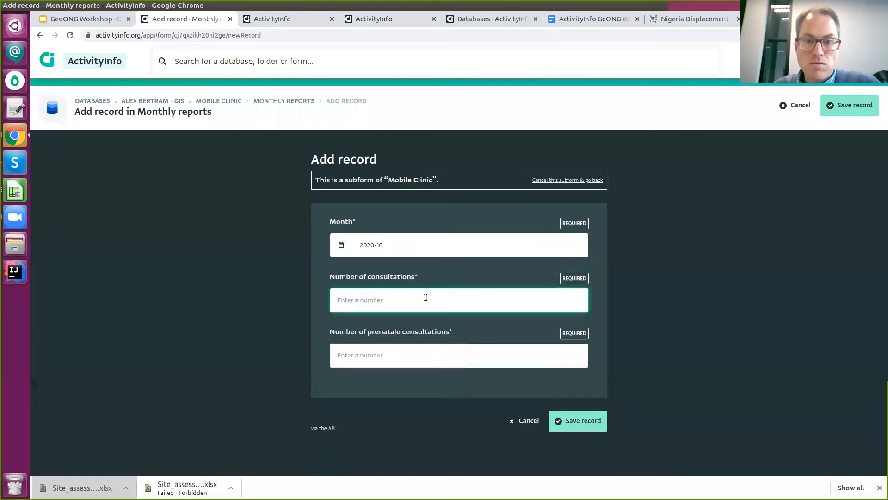
type("350")
key("Tab")
type("25")
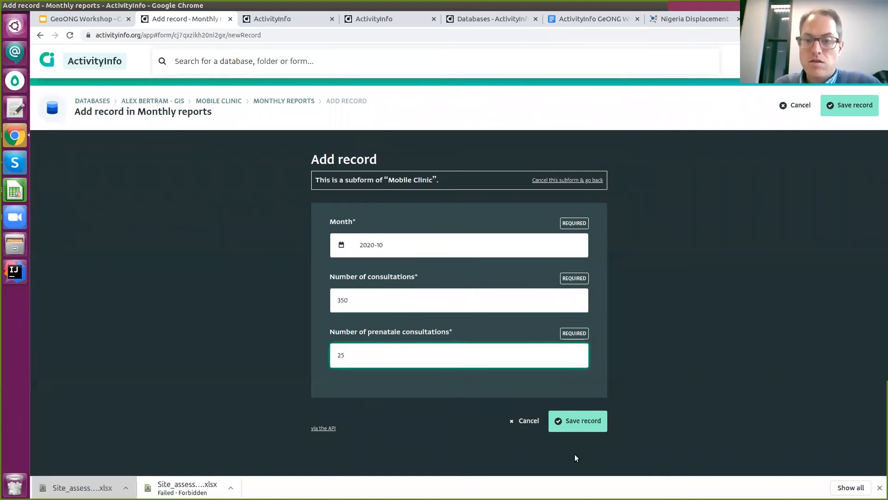
left_click(577, 421)
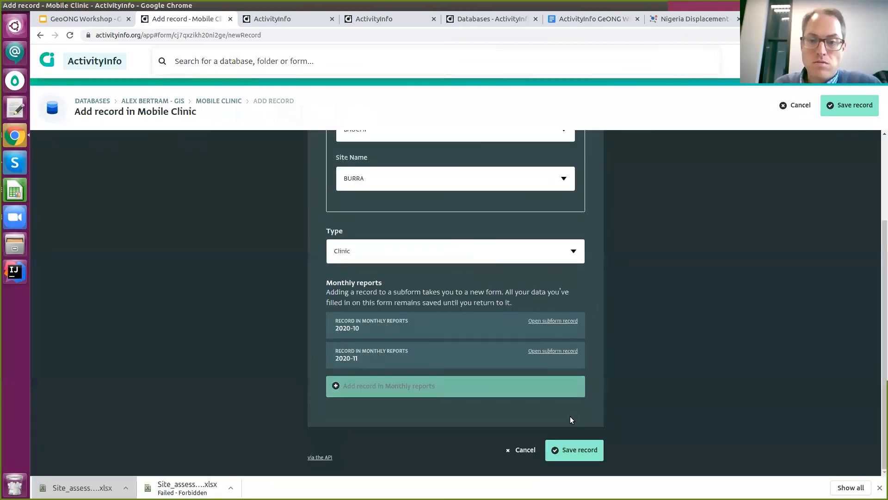
left_click(574, 451)
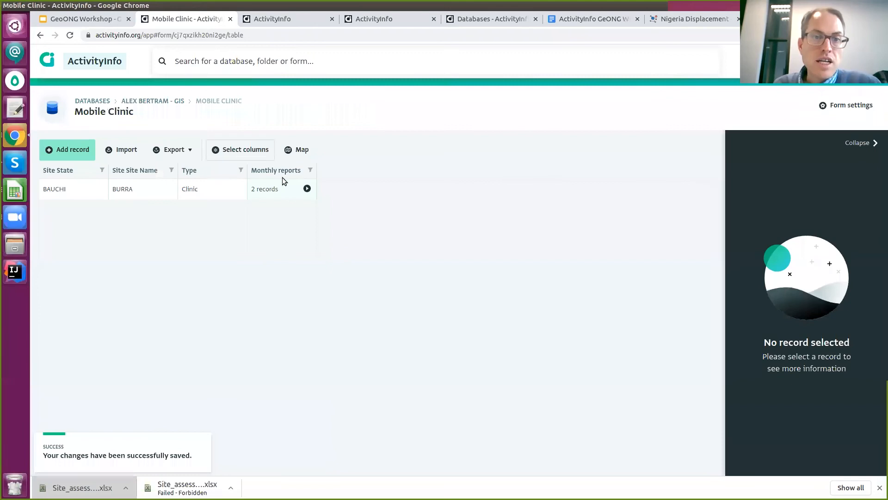
Find the Burra clinic marker on the map and view its 2020-10 and 2020-11 monthly reports.
left_click(295, 150)
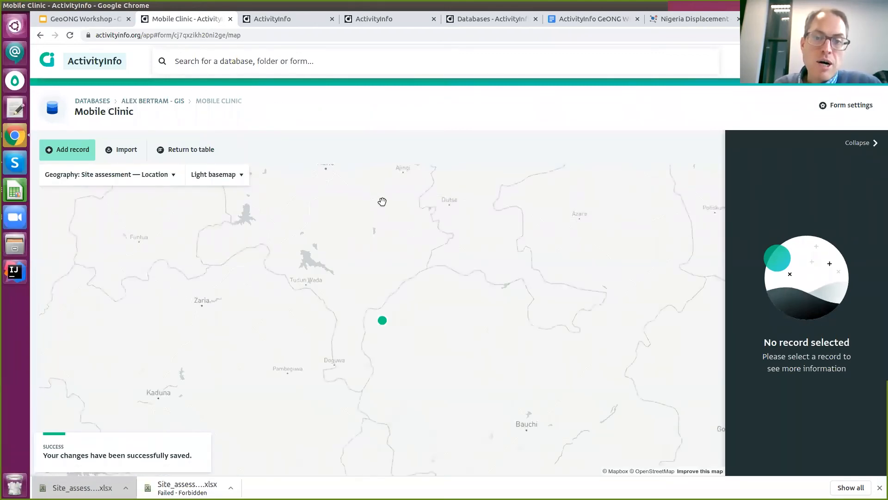
scroll(383, 210, "down", 3)
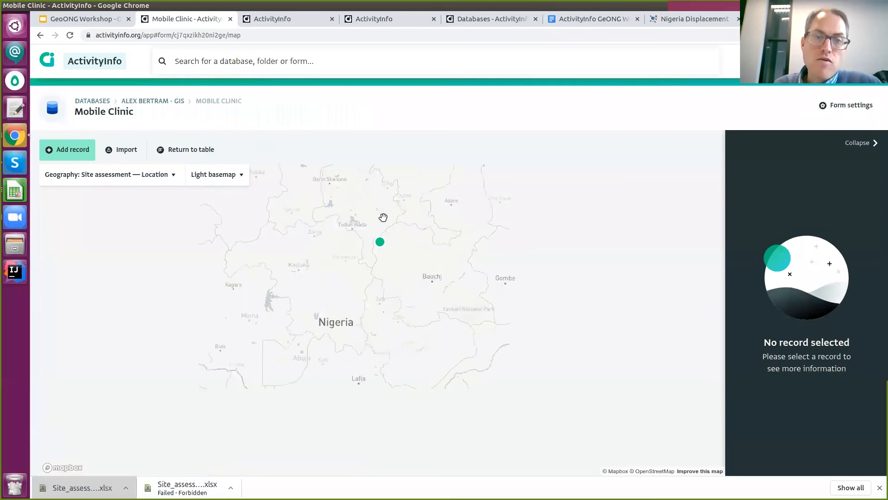
left_click(380, 242)
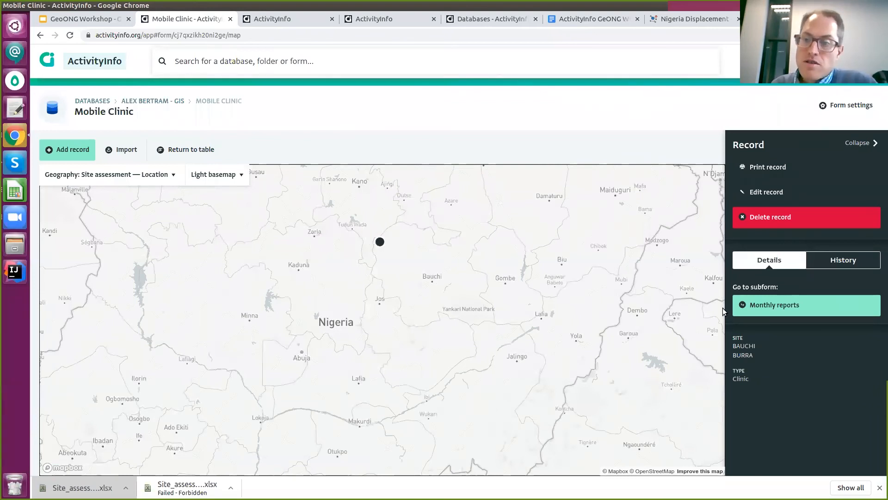
left_click(780, 305)
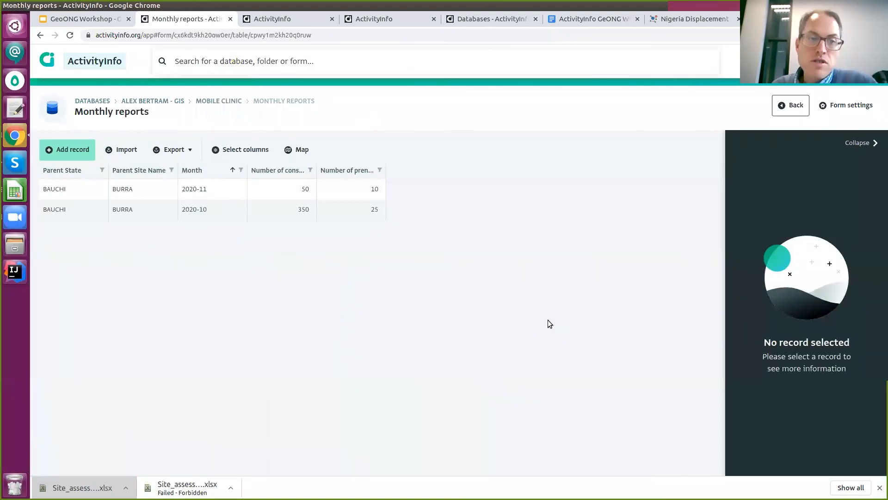
left_click(248, 209)
left_click(253, 192)
left_click(255, 201)
left_click(255, 185)
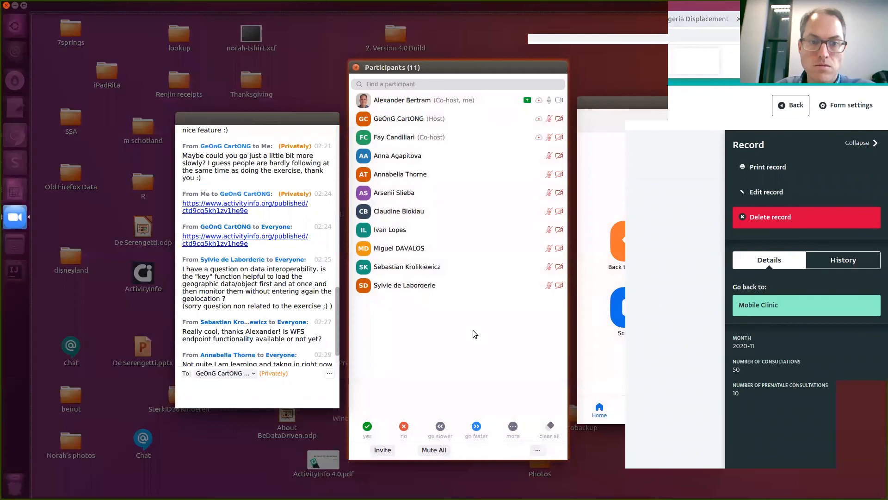
Bring the Zoom Group Chat window to the front.
left_click(303, 340)
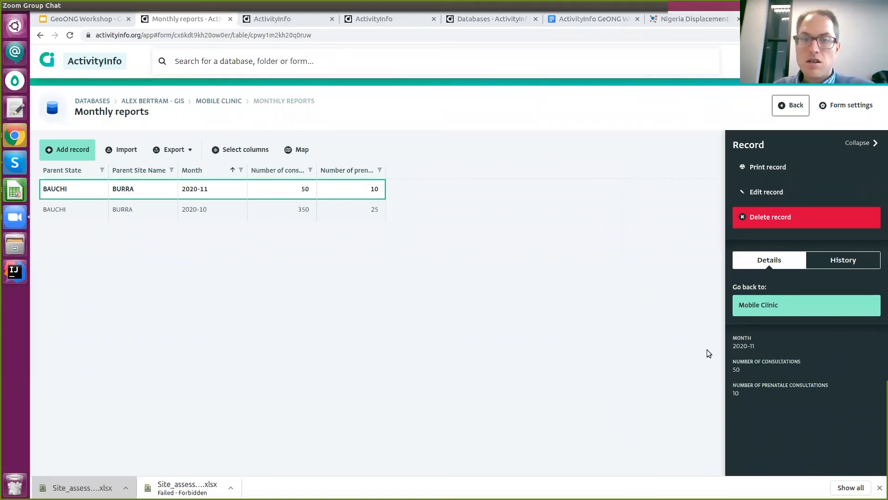
Switch to the browser's GeoONG Workshop slides, showing the Roadmap slide.
left_click(485, 327)
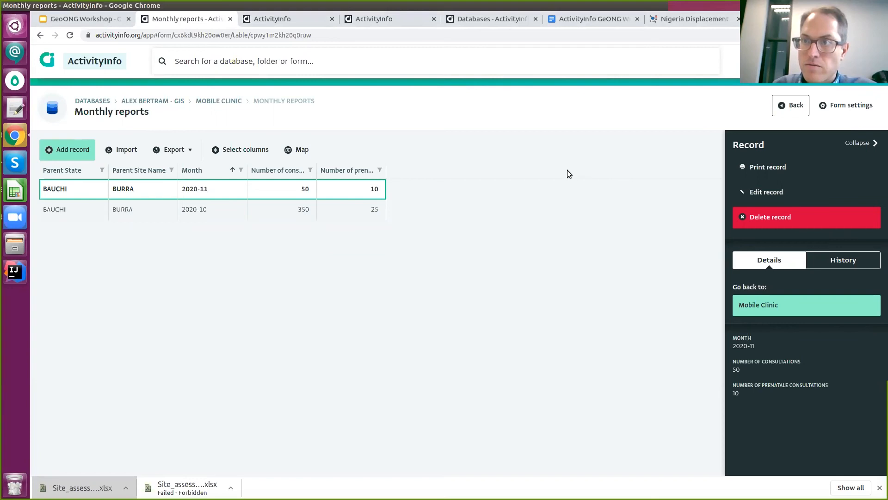
left_click(60, 19)
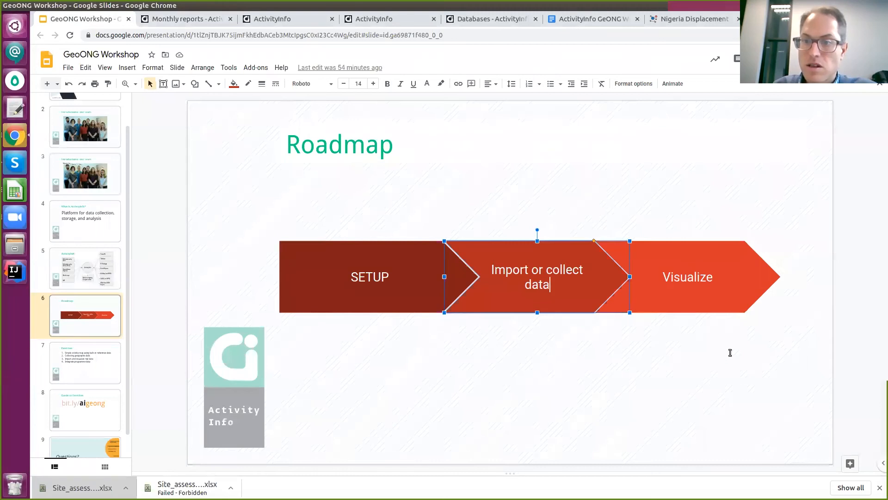
Highlight the Setup, Import or collect data and Visualize roadmap stages, then show the published hazard-risk map.
left_click(511, 390)
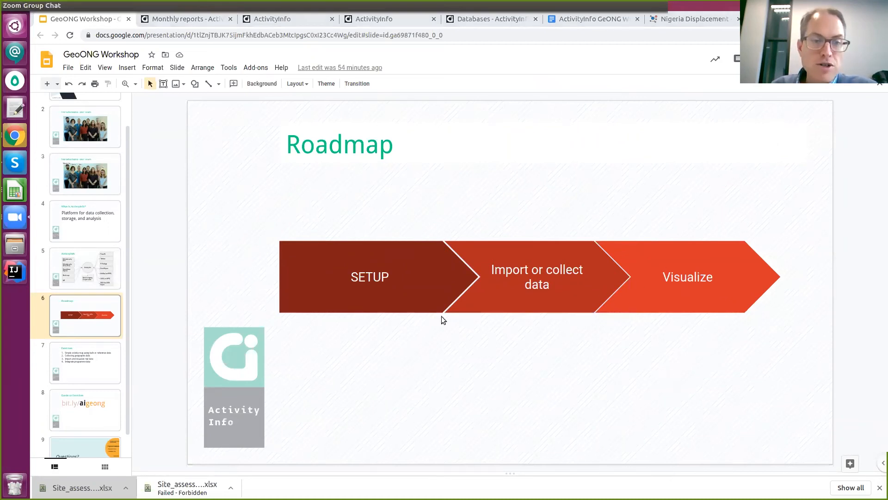
left_click(418, 347)
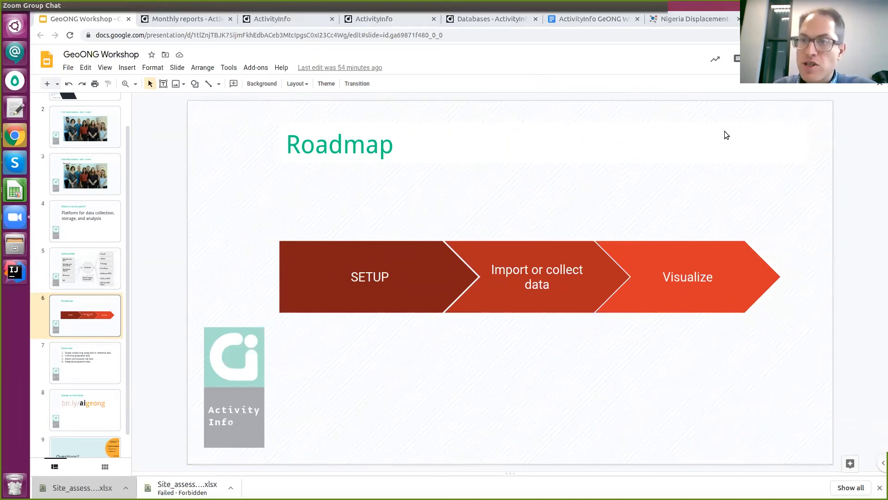
left_click(421, 301)
left_click(566, 278)
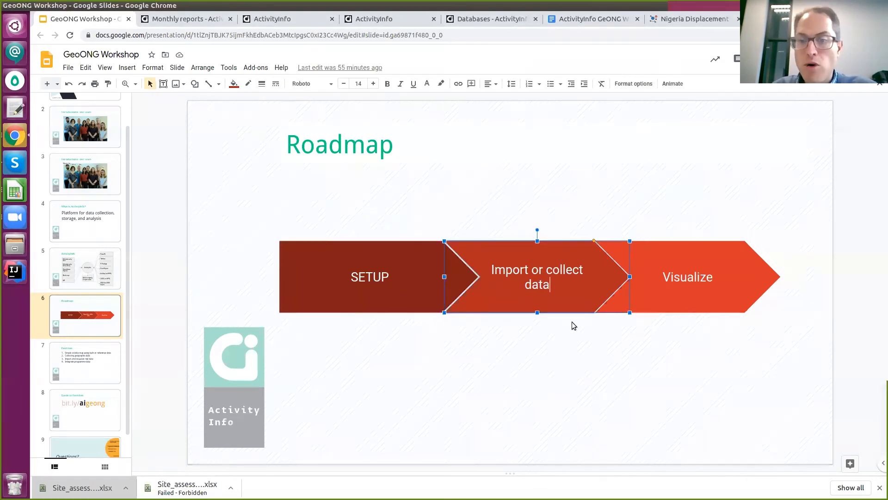
left_click(712, 273)
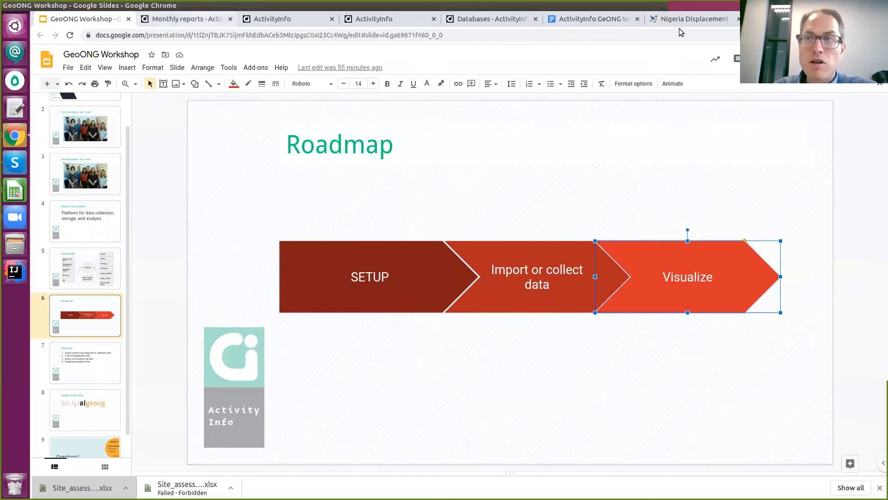
left_click(384, 19)
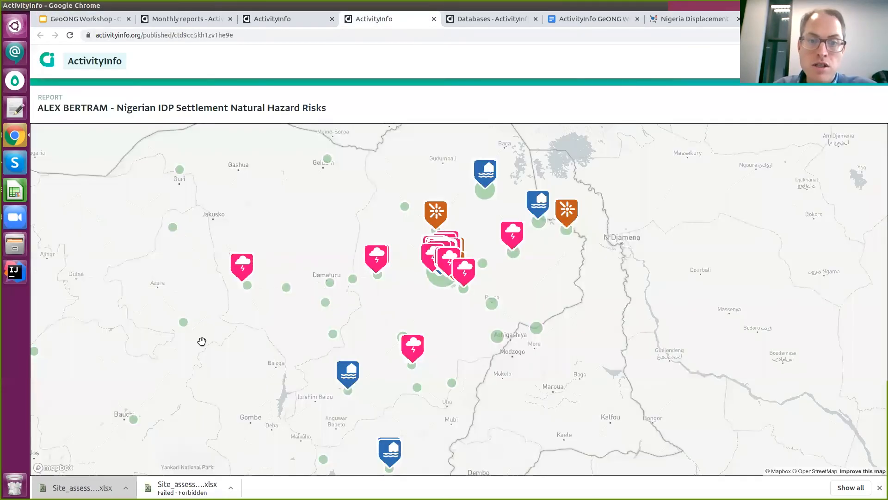
Glance over the hazard map, workshop slides and Risks by State chart, then return to Monthly reports.
left_click_drag(527, 442, 543, 426)
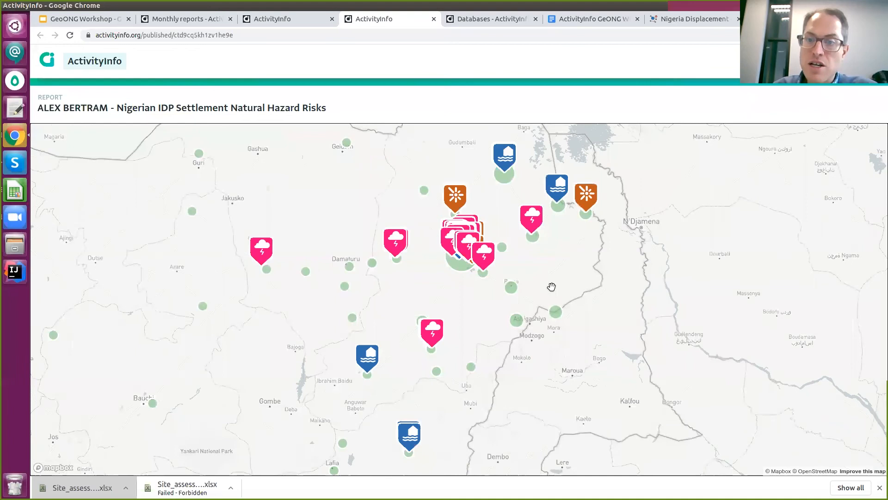
left_click(81, 19)
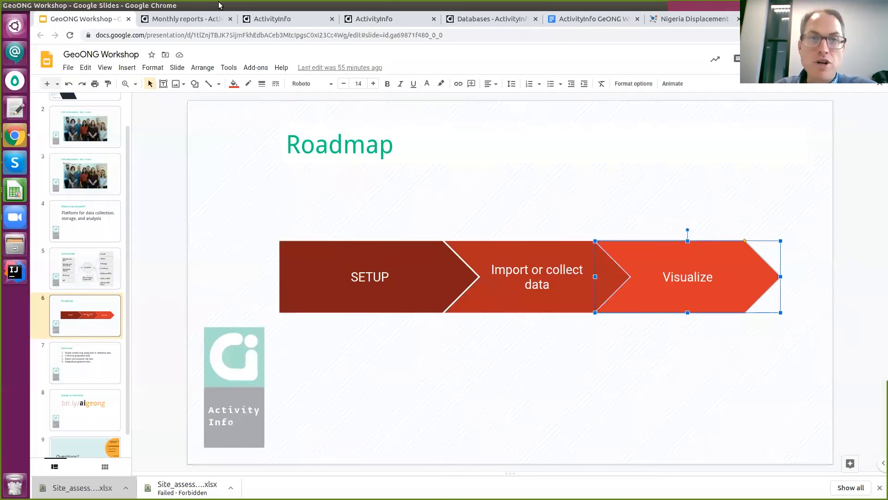
left_click(266, 18)
left_click(383, 23)
left_click(185, 19)
From the GIS database forms list, look at Mobile Clinic, then open Site assessment.
left_click(171, 99)
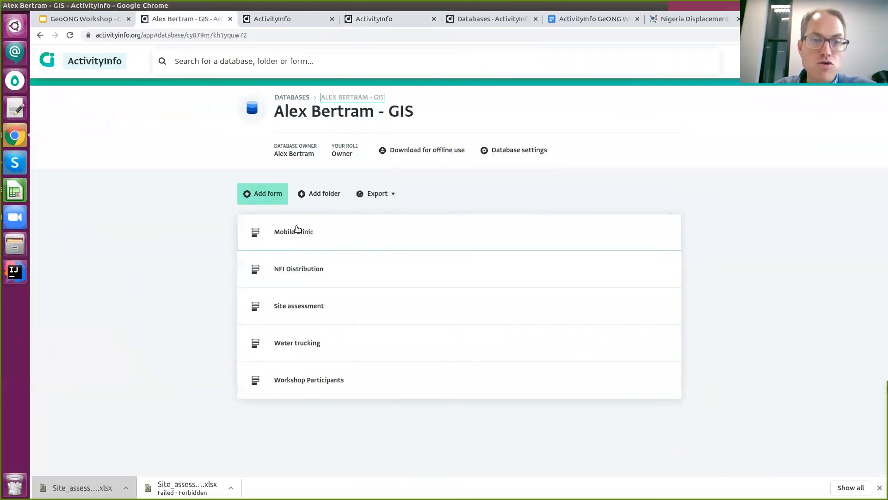
left_click(296, 237)
left_click(154, 101)
left_click(258, 232)
key("alt+Left")
left_click(307, 296)
Show the Site assessment sites on a map with the Satellite basemap.
left_click(222, 234)
left_click(301, 149)
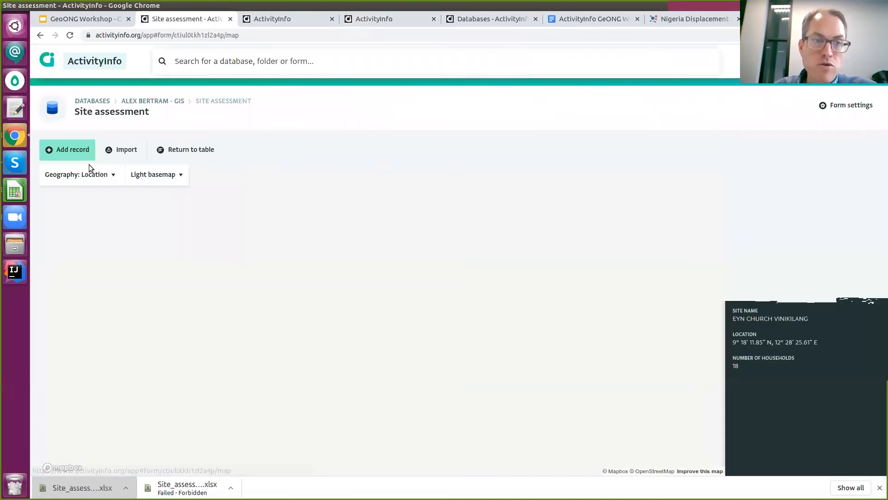
left_click(137, 174)
left_click(150, 237)
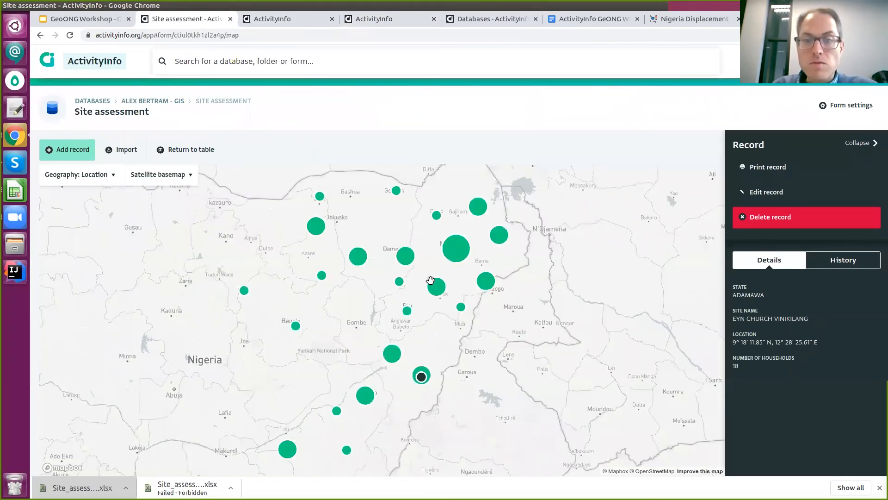
Zoom into Maiduguri and open the GREMA MOHAMMED CAMP record (59 households, flood risk).
scroll(444, 242, "up", 5)
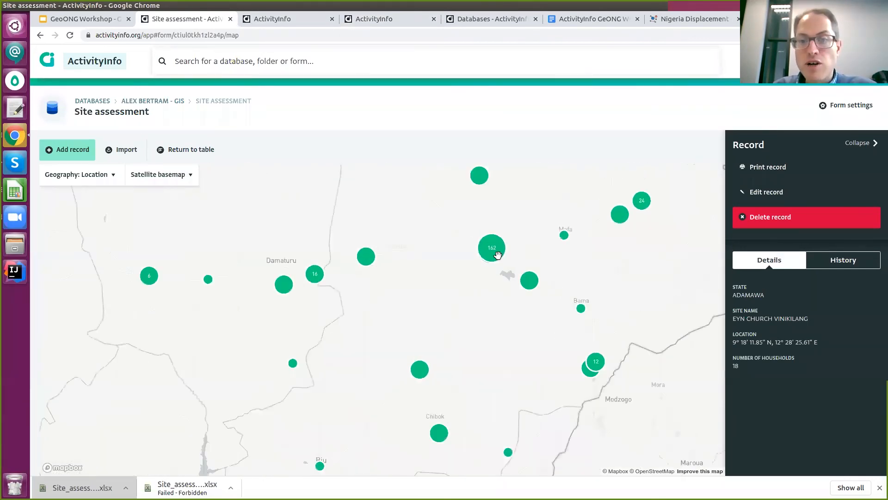
scroll(498, 254, "up", 5)
scroll(500, 246, "up", 5)
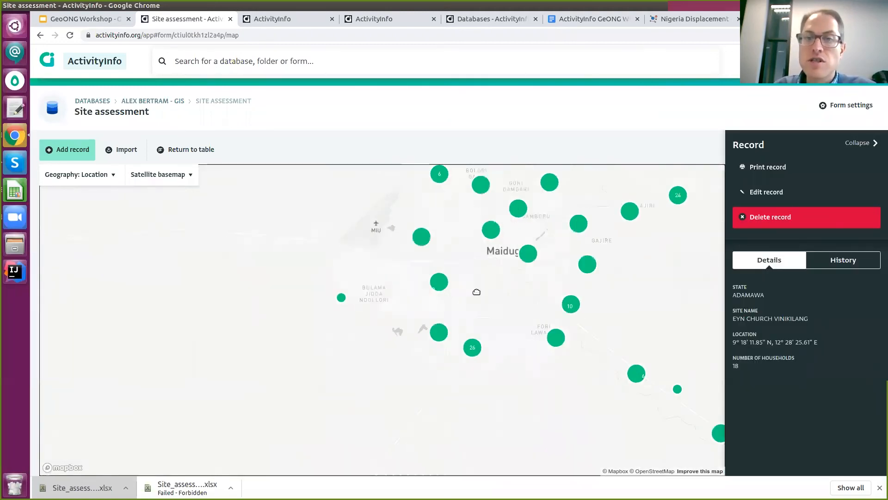
scroll(477, 292, "up", 5)
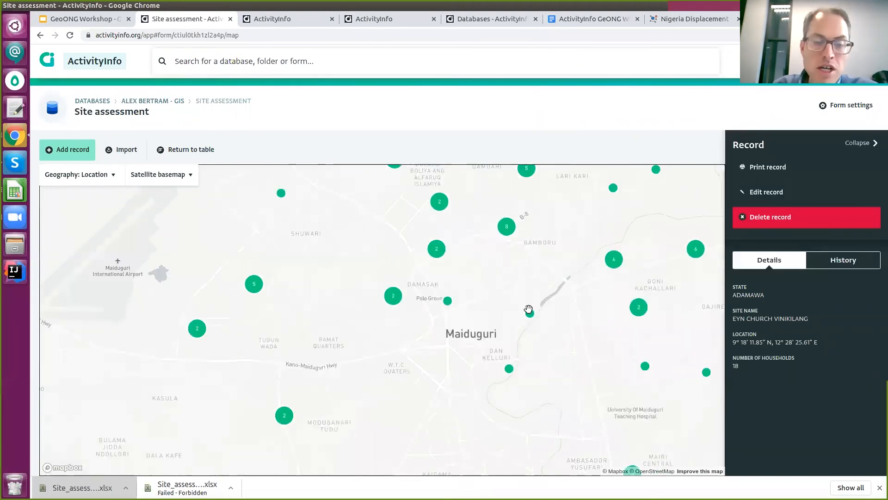
left_click(436, 250)
left_click(809, 198)
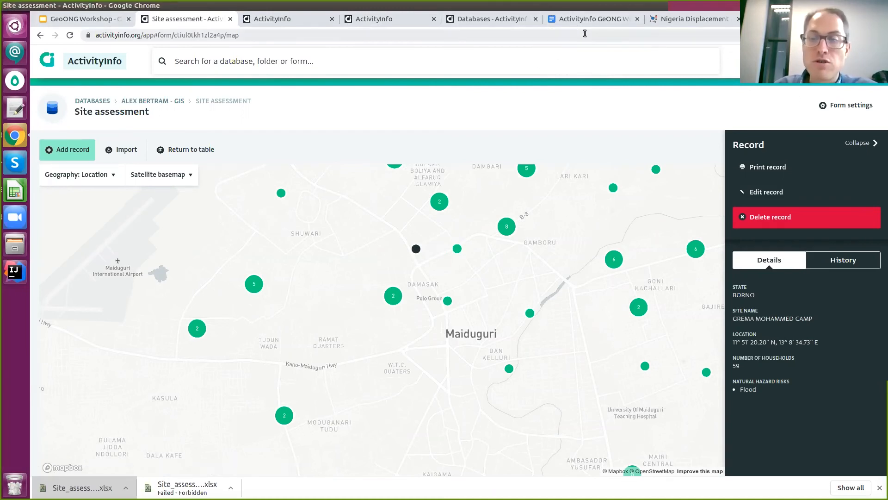
Revisit the published natural hazard risks map report, nudging the map, then return to the workshop slides.
left_click(397, 20)
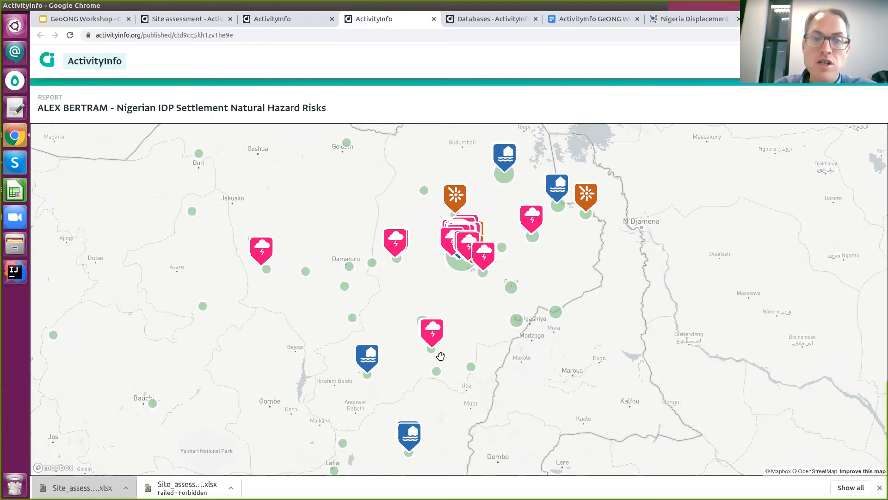
left_click_drag(430, 259, 419, 224)
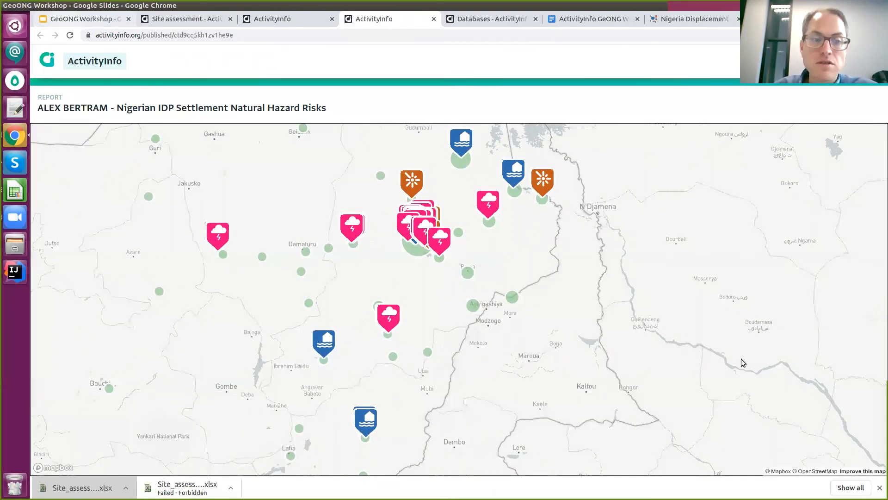
left_click(84, 19)
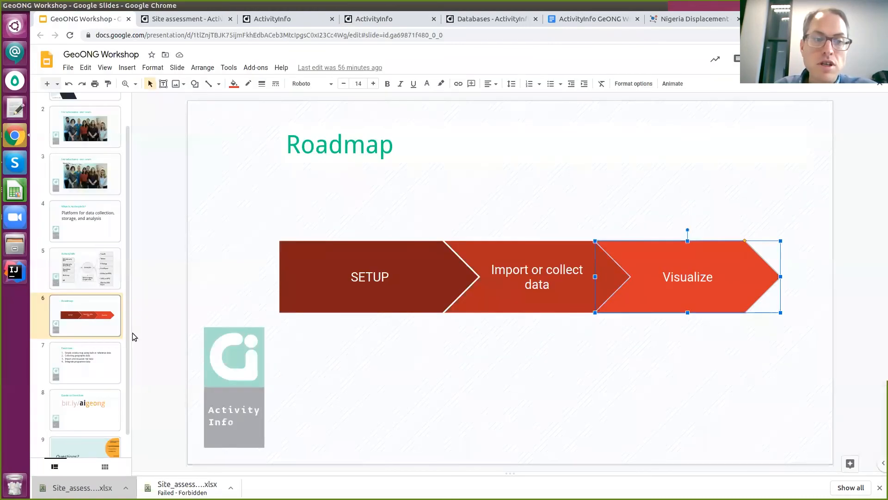
Show the Exercises slide and highlight exercises 3–4 on importing and integrating data.
left_click(85, 368)
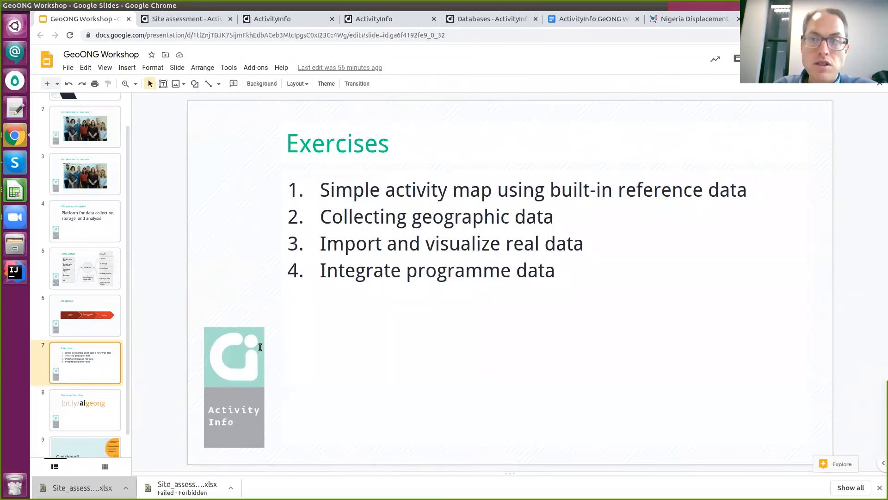
left_click_drag(396, 190, 375, 243)
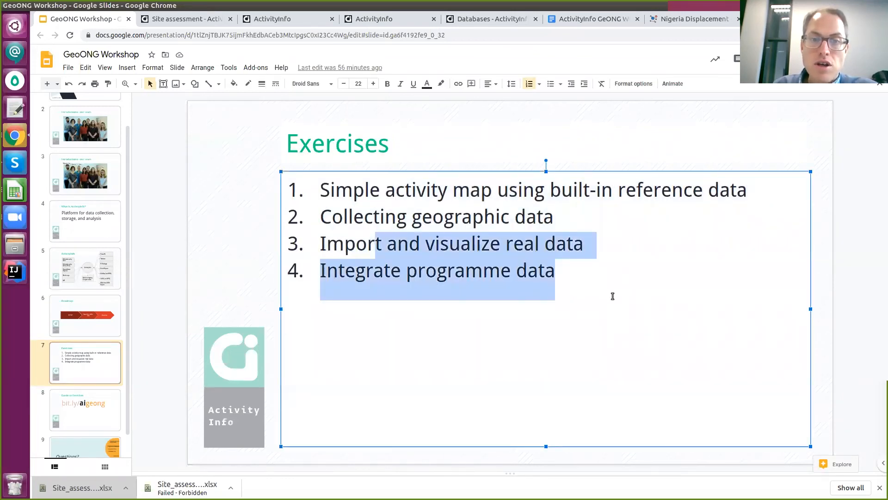
left_click(320, 205)
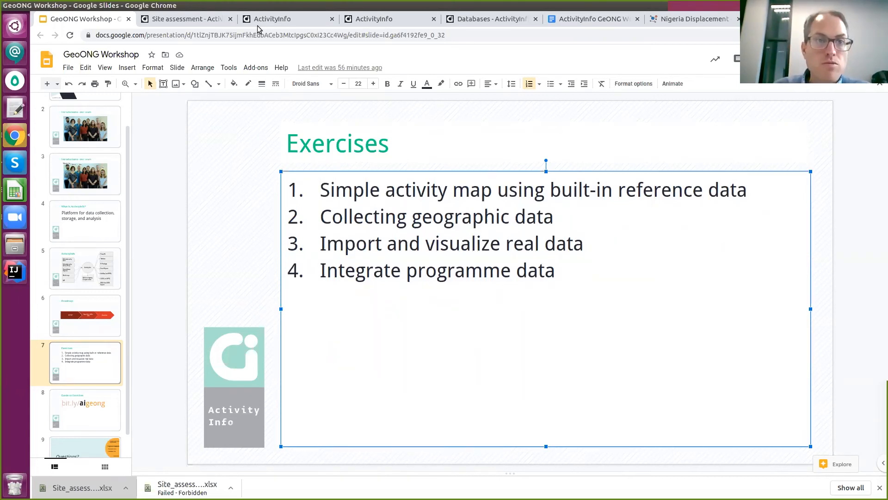
Return to the ActivityInfo Site assessment tab, dismissing a stray tab menu.
left_click(164, 22)
right_click(164, 22)
left_click(106, 101)
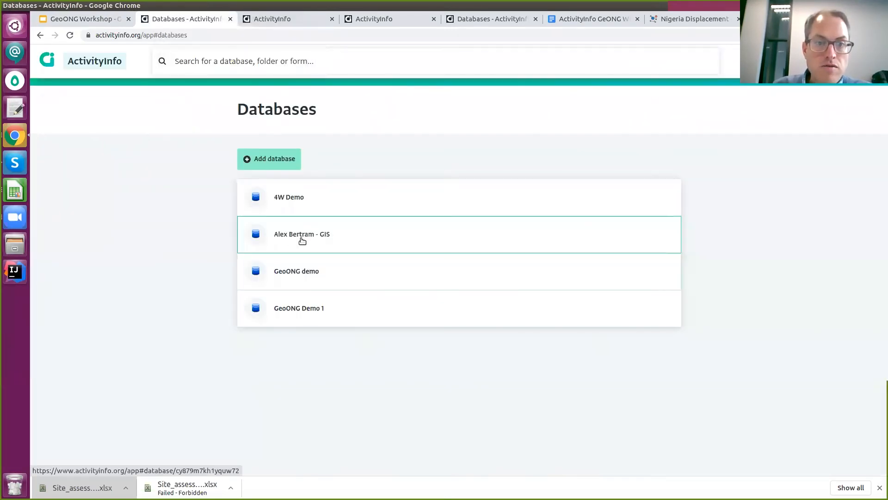
Open the Water trucking form's design in the GIS database.
left_click(293, 233)
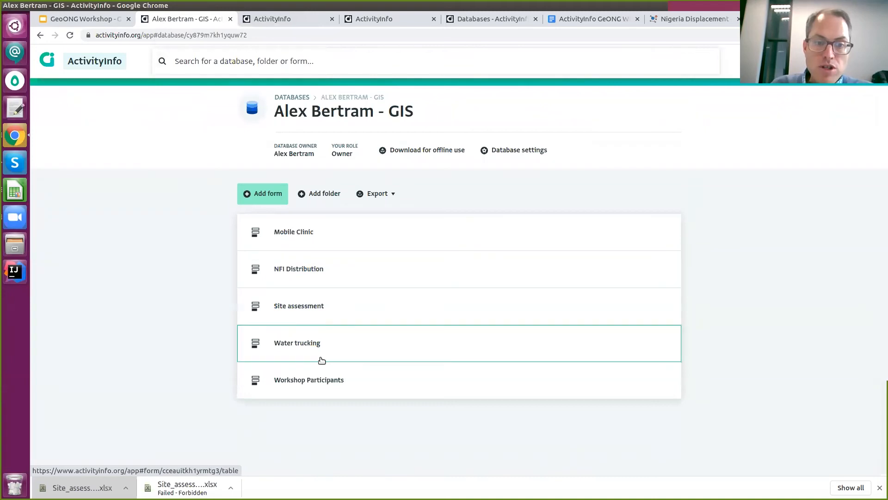
left_click(305, 342)
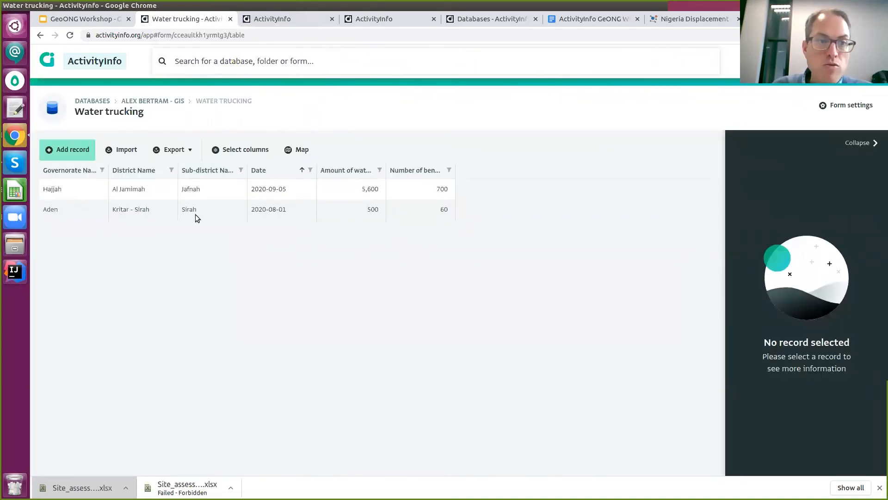
mouse_move(846, 105)
left_mouse_down()
mouse_move(777, 198)
mouse_move(842, 105)
left_mouse_up()
left_click(842, 104)
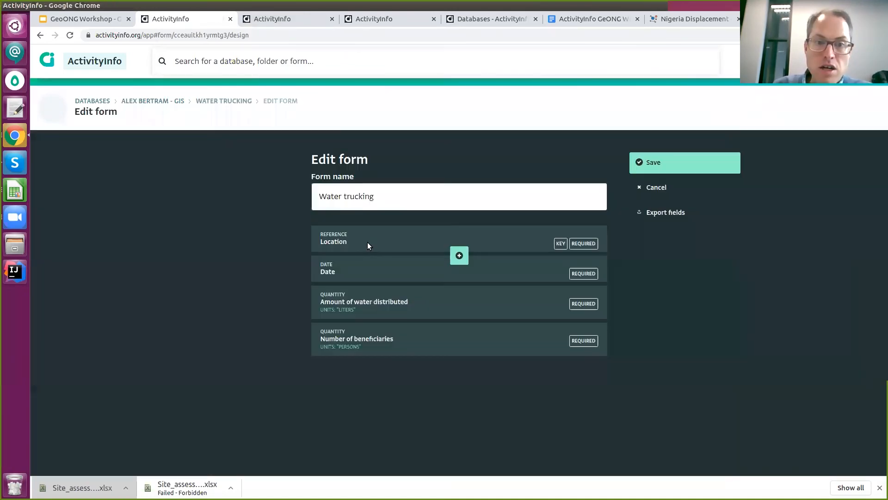
Confirm the key Location field references Yemen sub-districts, then bring up the workshop exercise document.
left_click(365, 243)
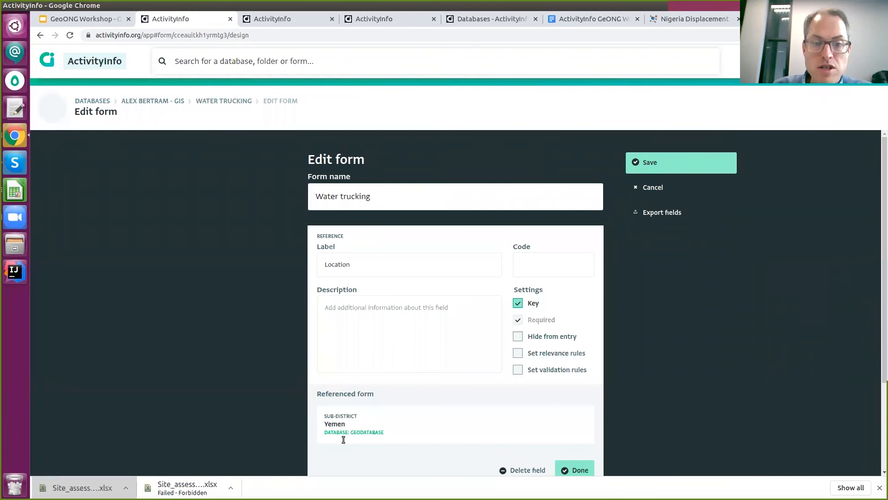
left_click_drag(326, 419, 386, 433)
left_click(368, 424)
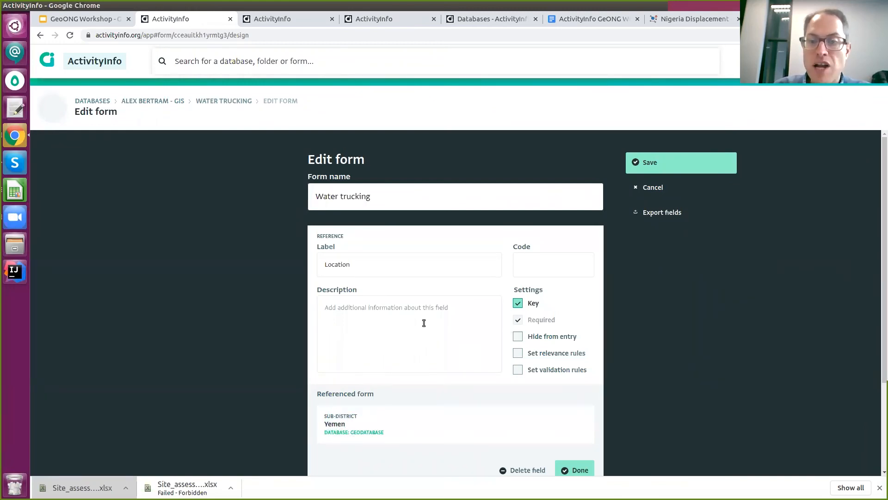
left_click(599, 468)
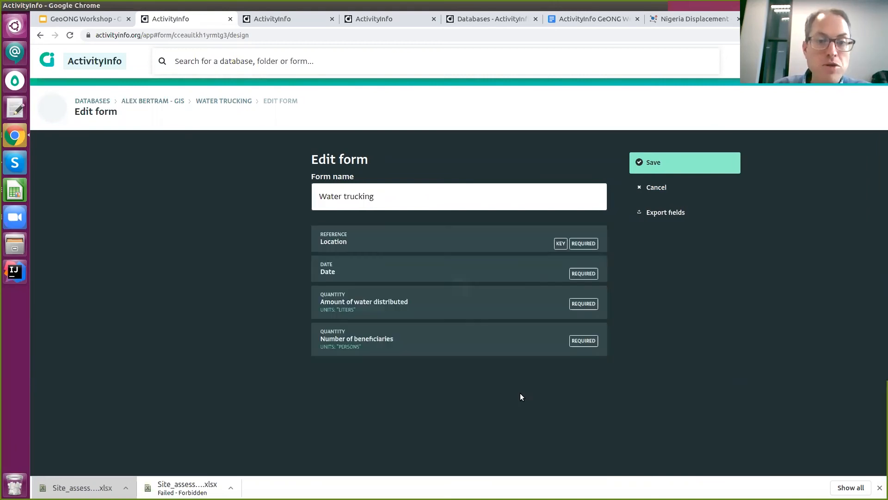
mouse_move(362, 321)
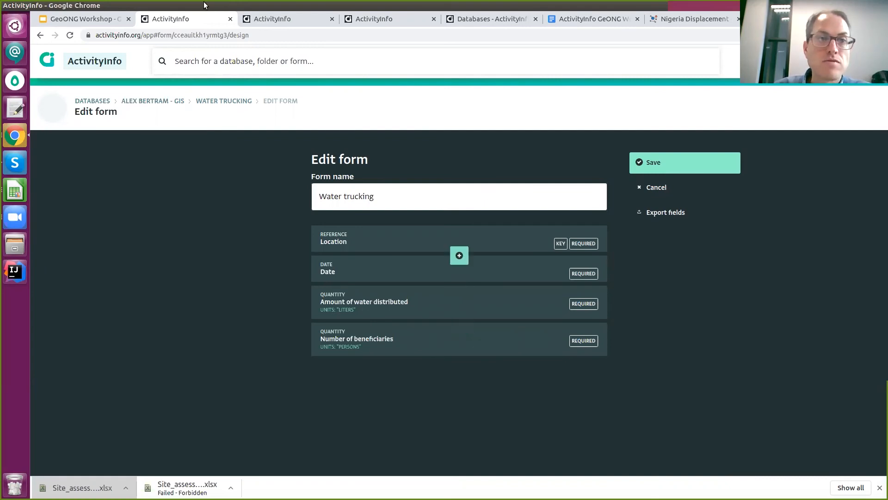
left_click(570, 24)
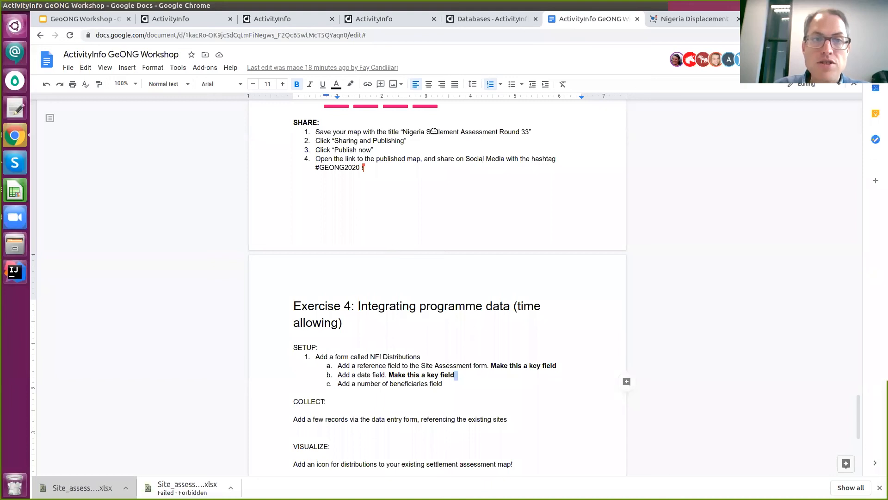
Highlight the Collecting geographic data exercise on the Exercises slide, then return to the ActivityInfo Databases list.
scroll(434, 131, "up", 3)
left_click(74, 19)
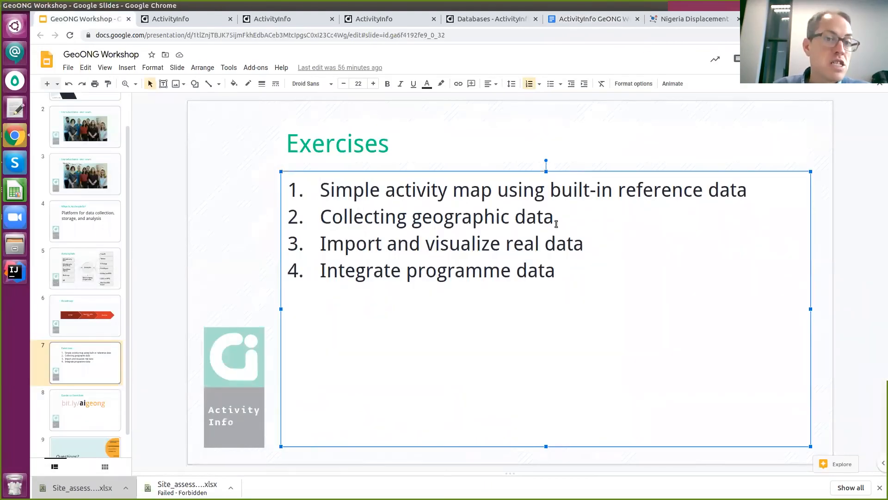
left_click_drag(558, 222, 327, 220)
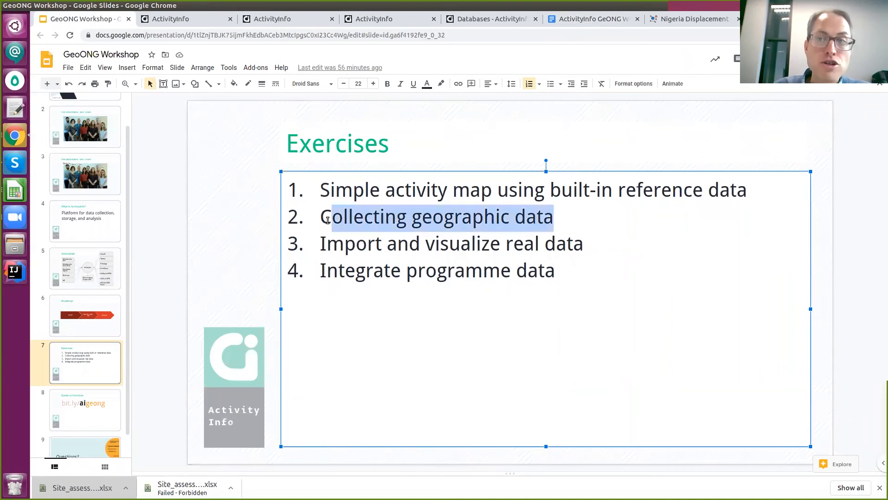
left_click(507, 25)
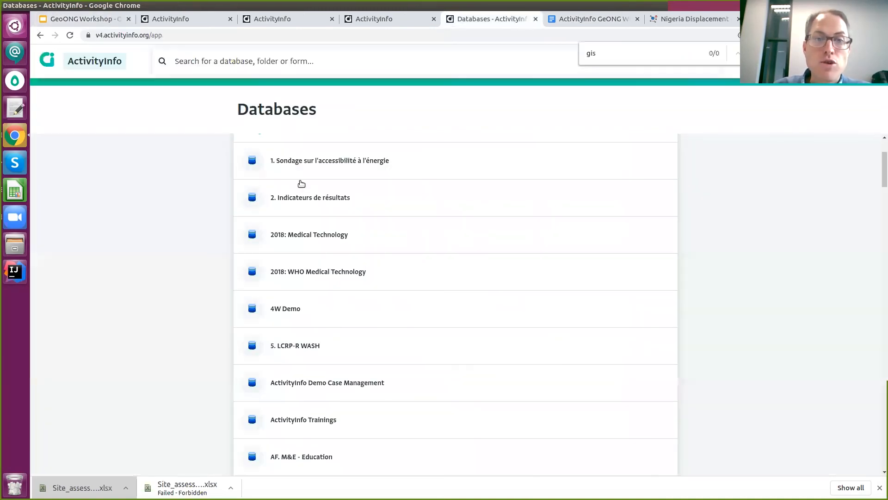
Switch tabs past the Risks by State chart to the Water trucking form design.
scroll(301, 183, "up", 3)
key("ctrl+3")
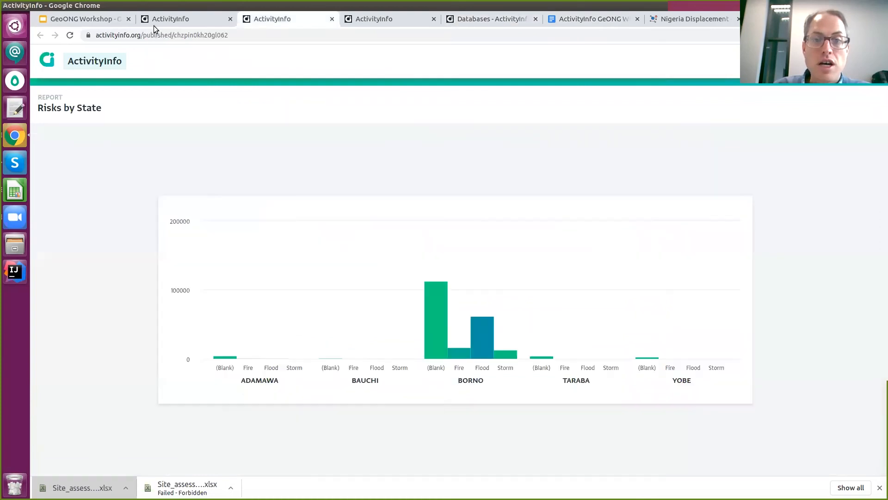
key("ctrl+2")
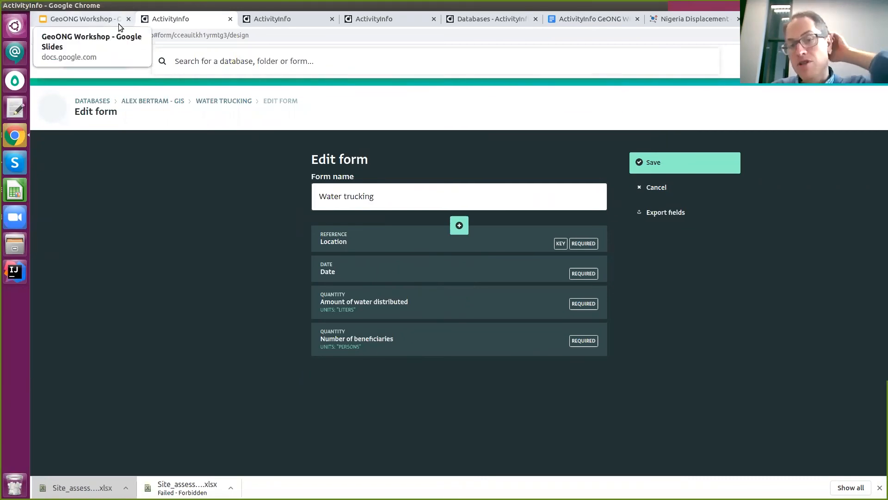
Open the GIS database's Workshop Participants table and its single record, then return to the Exercises slide.
left_click(179, 102)
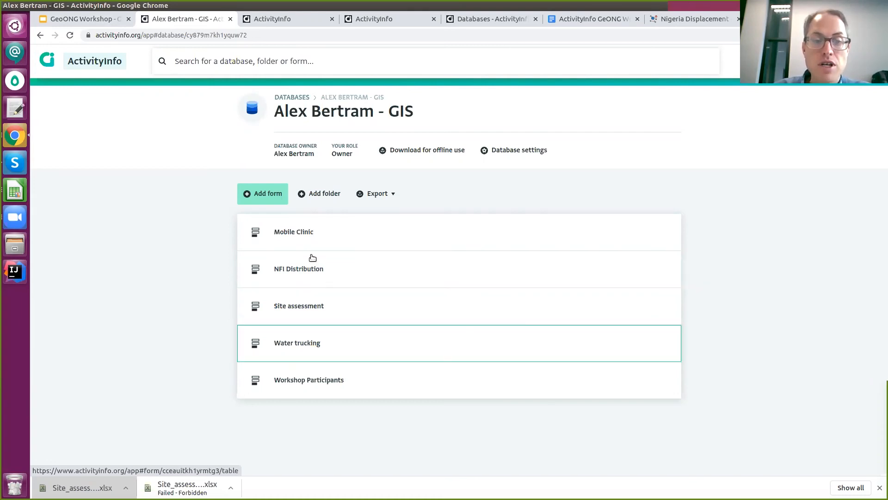
left_click(318, 367)
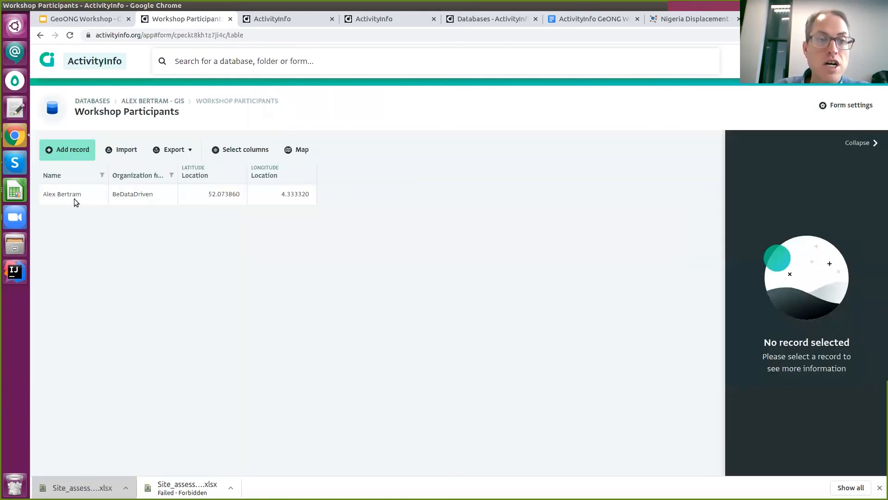
left_click(209, 199)
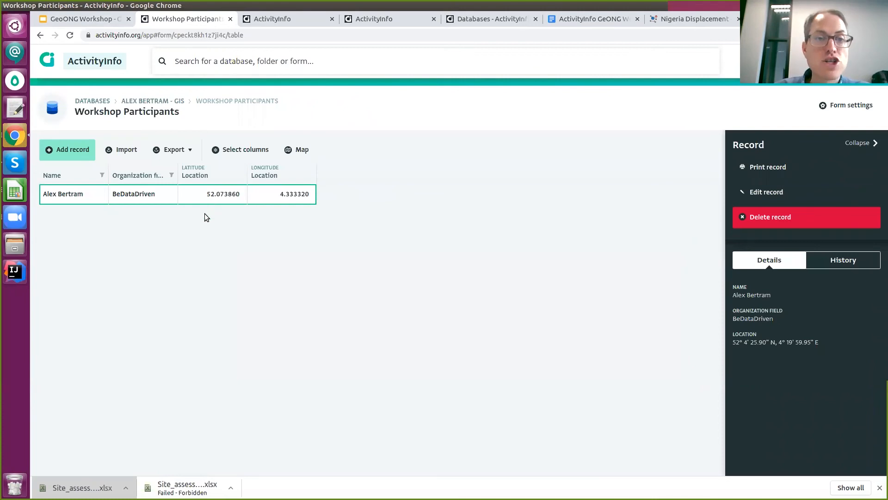
left_click(81, 21)
left_click(440, 244)
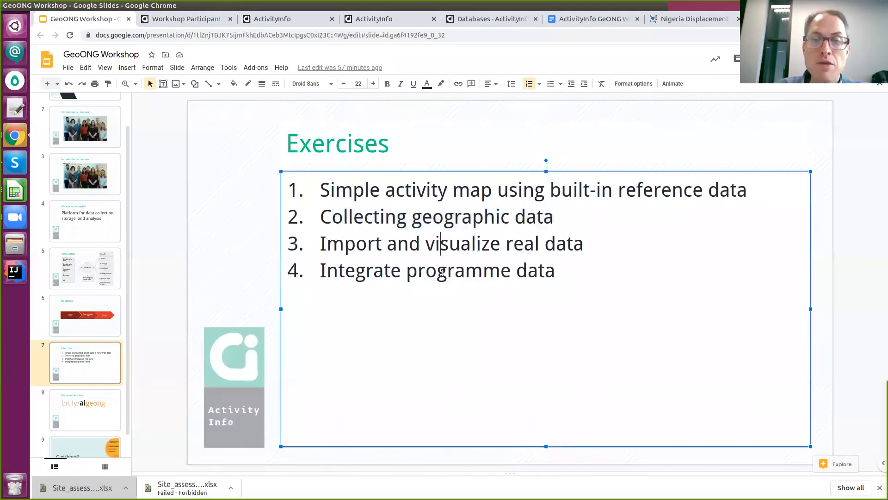
left_click_drag(319, 242, 586, 248)
left_click(407, 268)
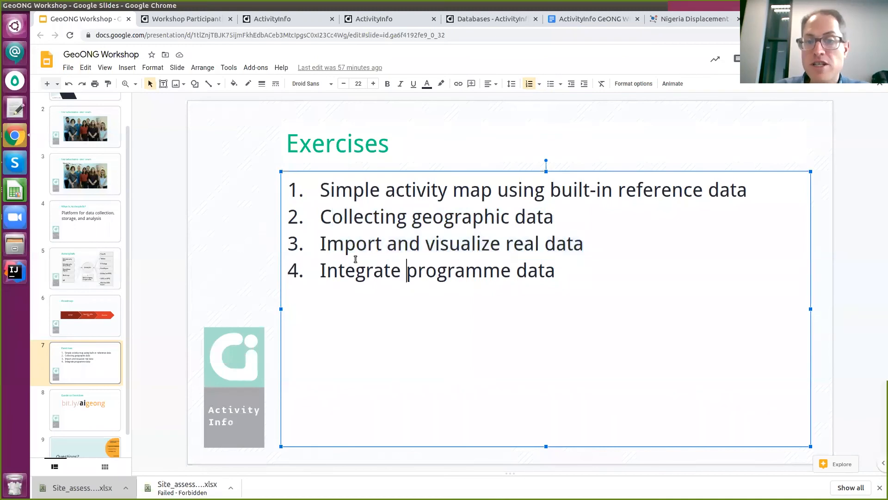
left_click(353, 249)
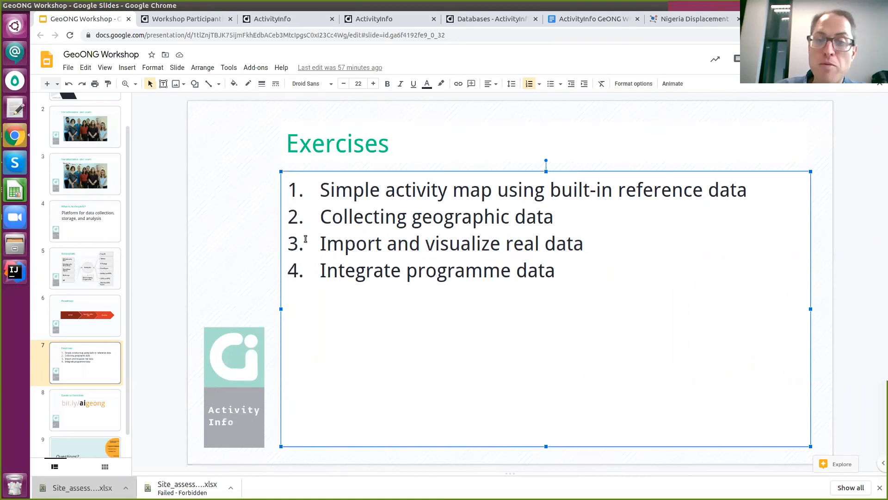
left_click(411, 247)
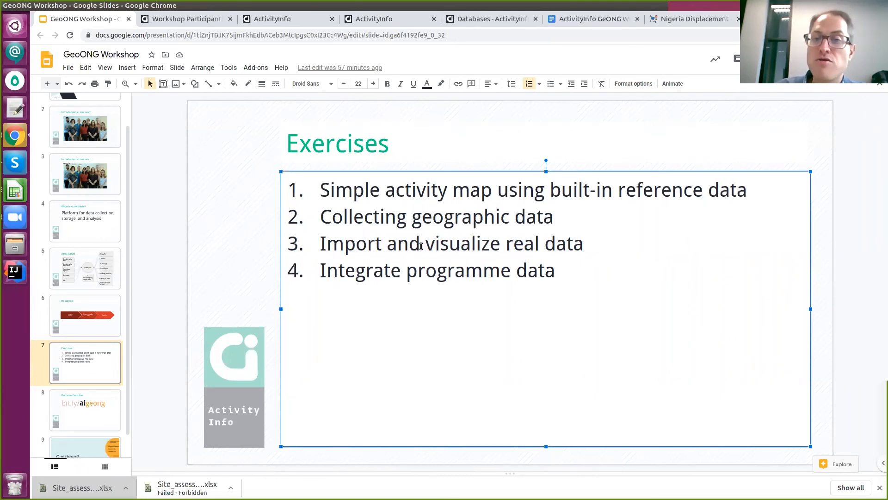
left_click(422, 249)
left_click(591, 249)
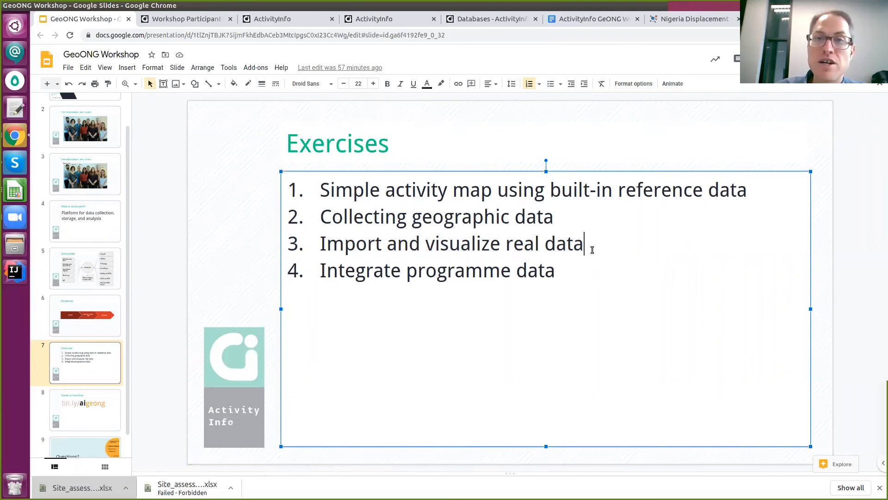
left_click(325, 19)
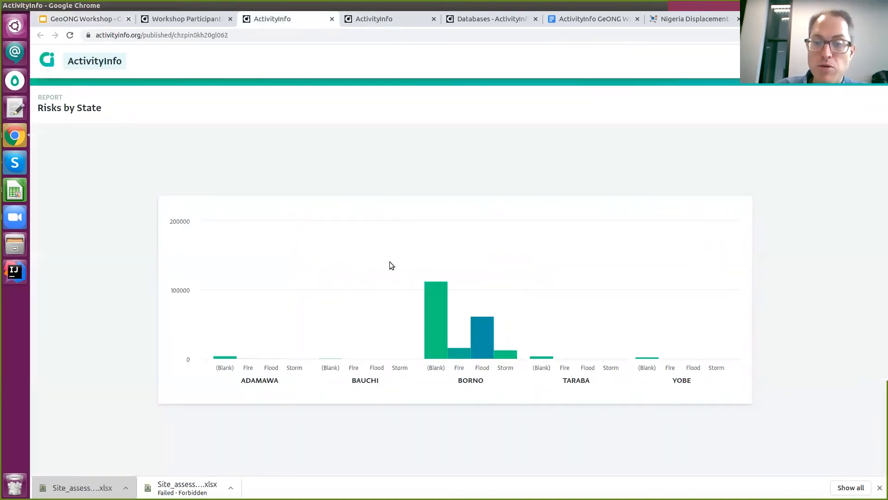
left_click(371, 24)
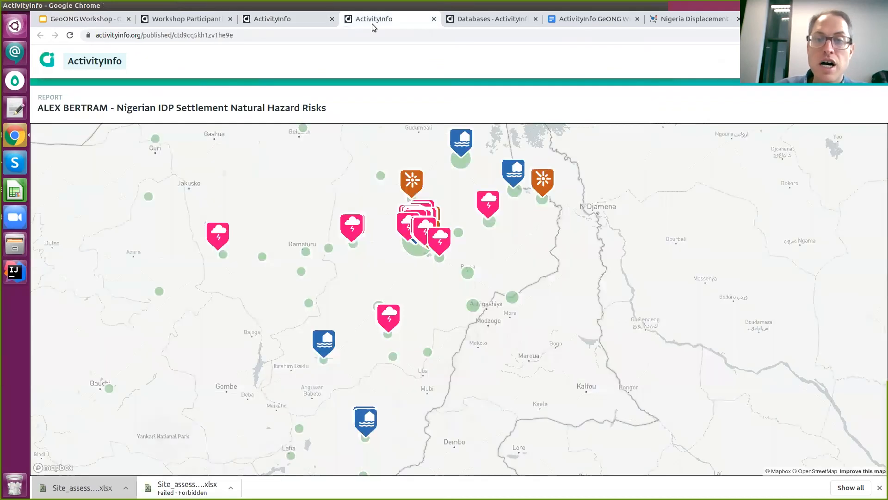
left_click(91, 19)
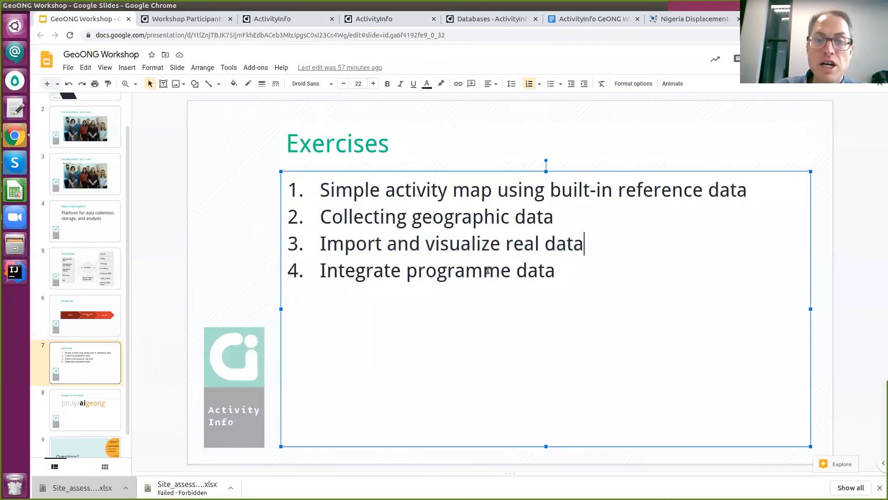
left_click(339, 274)
left_click_drag(341, 276, 417, 273)
left_click(348, 247)
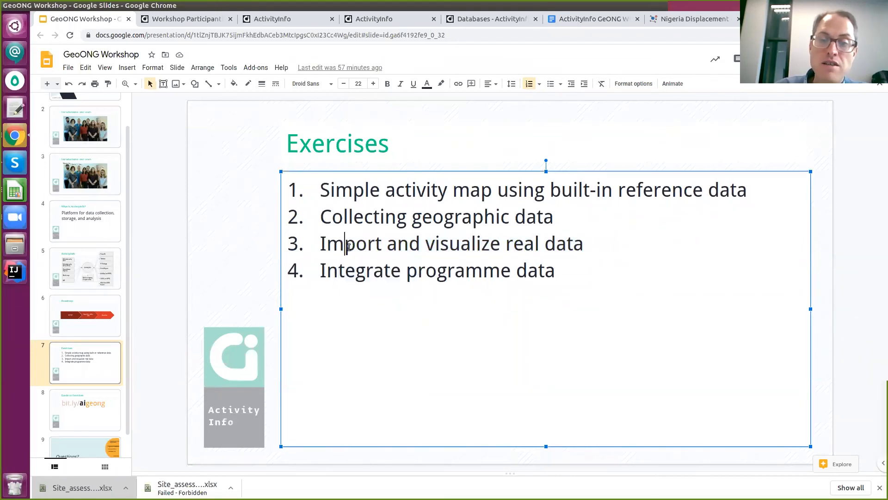
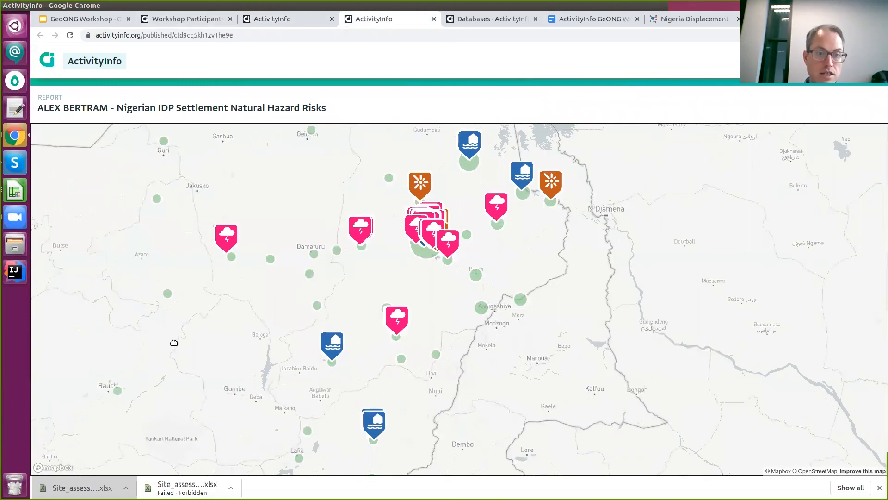
Drag the Nigerian hazard risk map west until Kano and Jos are visible.
left_click_drag(153, 396, 324, 365)
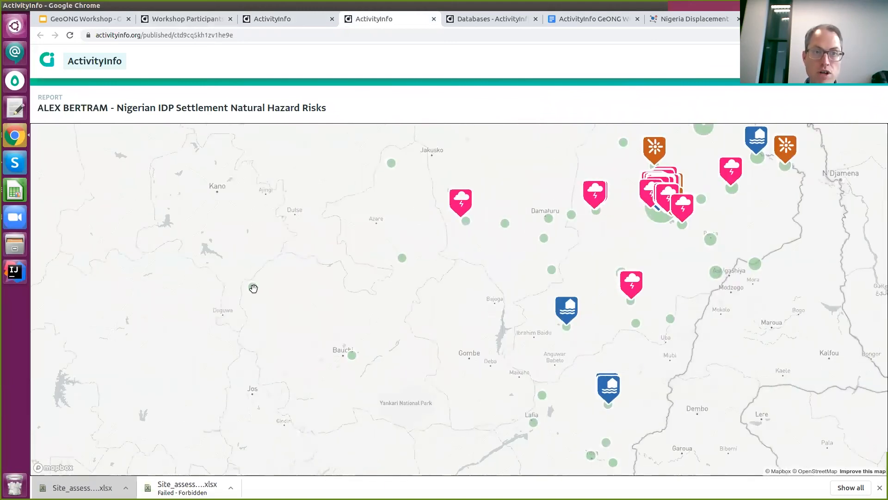
Look over the Workshop Participants table, the GIS database's forms and the Risks by State chart.
left_click(185, 19)
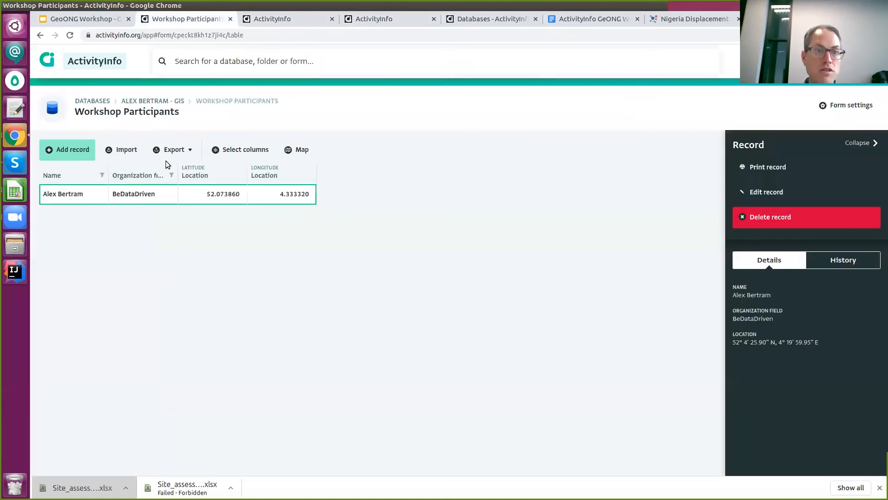
left_click(177, 102)
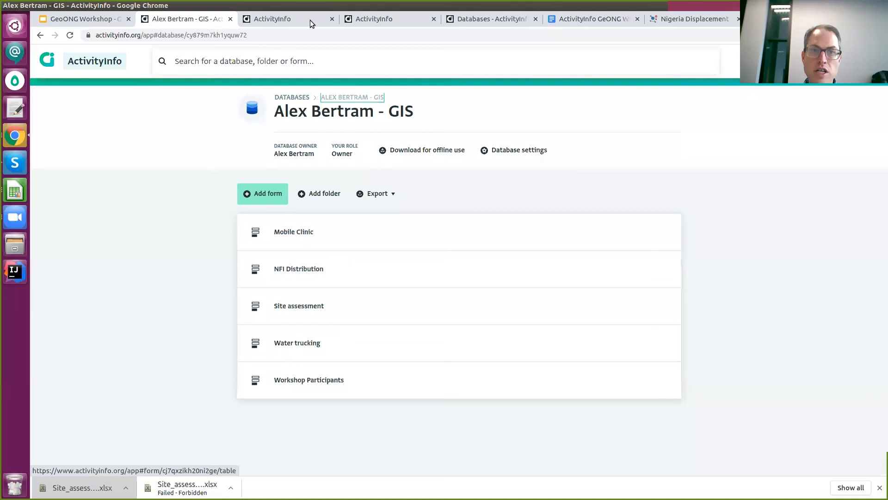
left_click(372, 19)
Go back to the hazard risk map, then to the workshop deck's Introductions slide.
left_click(371, 18)
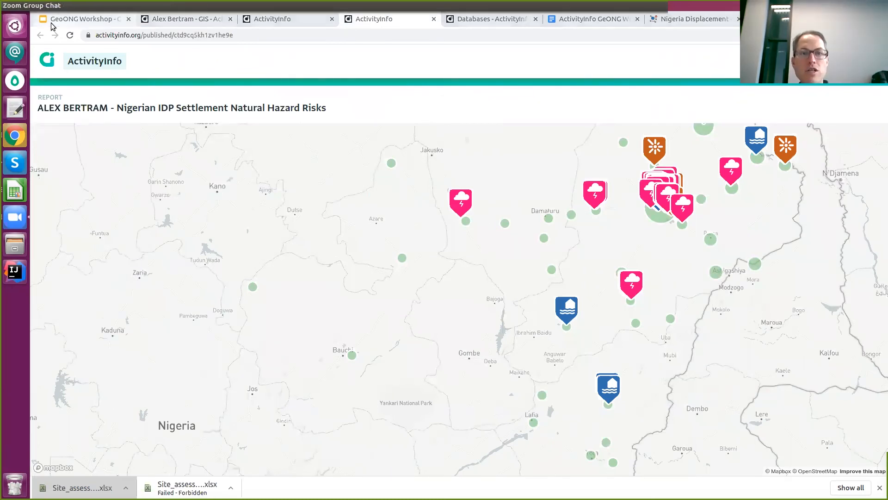
left_click(81, 19)
left_click(98, 171)
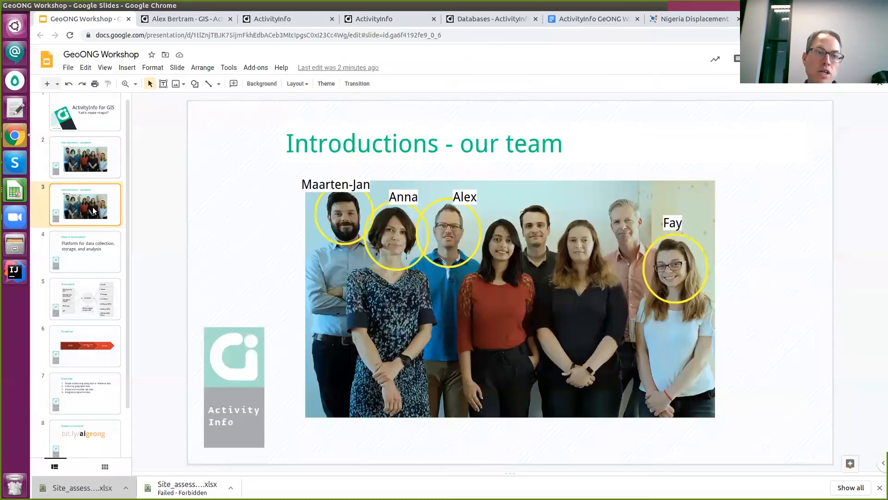
Show the ActivityInfo diagram slide, then open the NFI Distribution form's records in the GIS database.
left_click(75, 259)
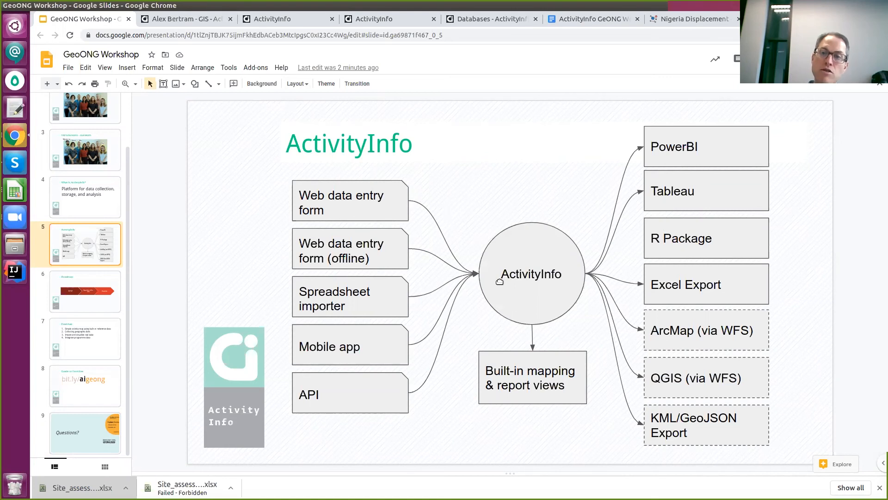
left_click(207, 20)
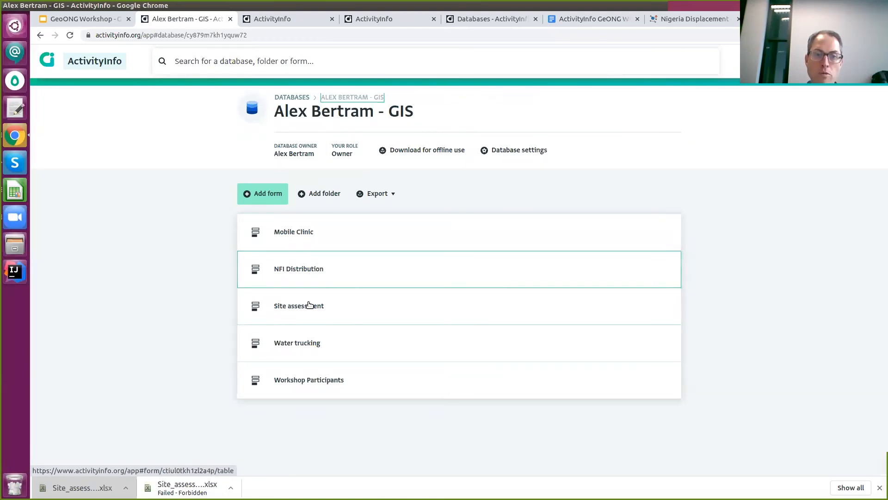
left_click(358, 281)
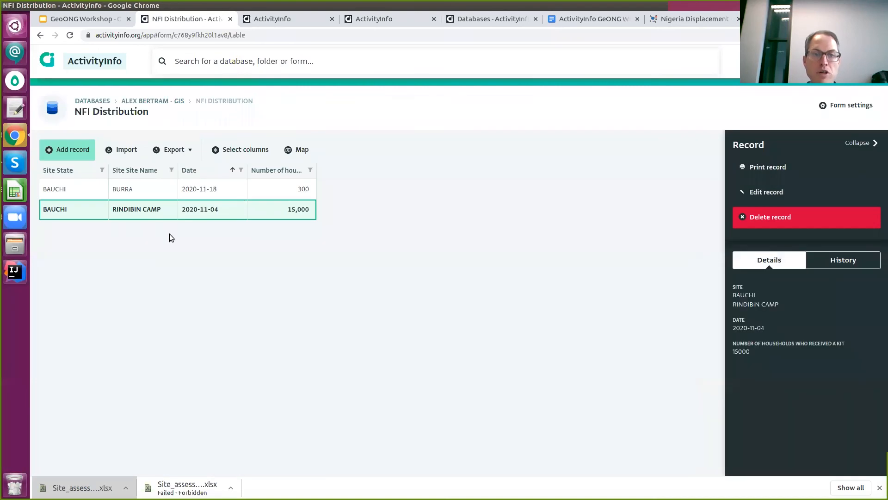
Browse the BURRA and RINDIBIN CAMP distribution records.
left_click(240, 192)
left_click(242, 205)
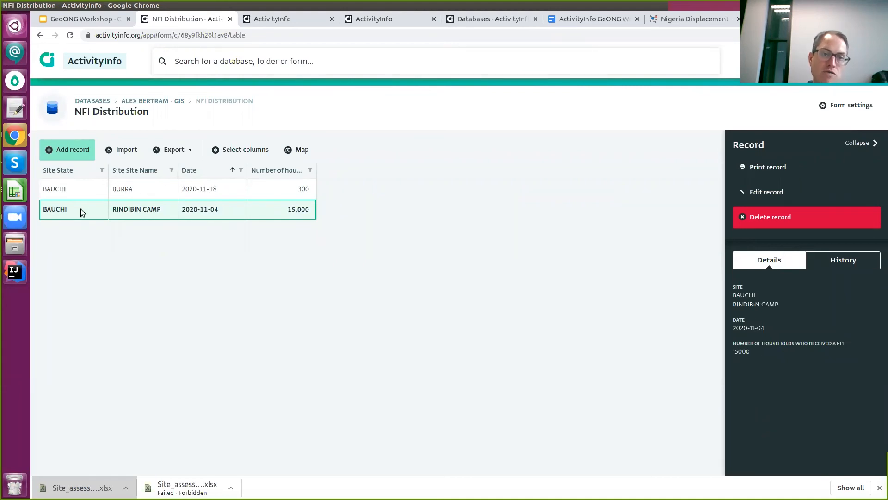
left_click(237, 193)
left_click(175, 208)
Preview the new NFI Distribution record form, cancel it, and return to the diagram's Spreadsheet importer box.
left_click(79, 151)
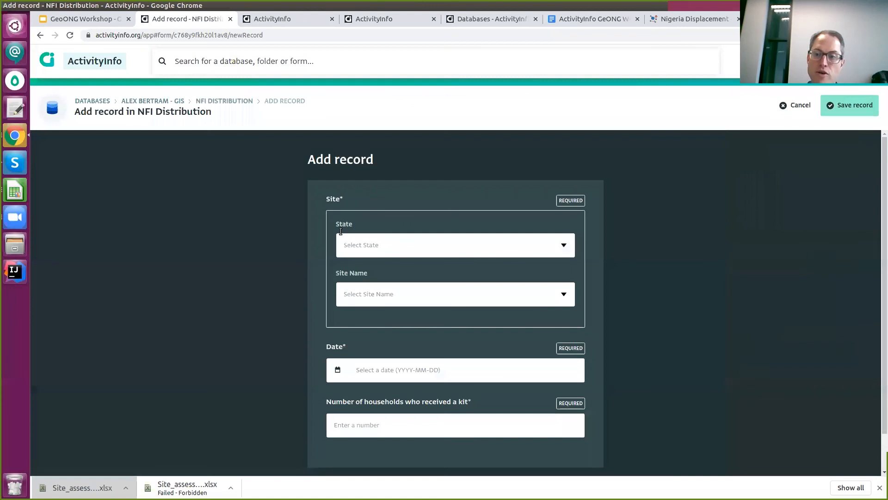
scroll(546, 283, "down", 1)
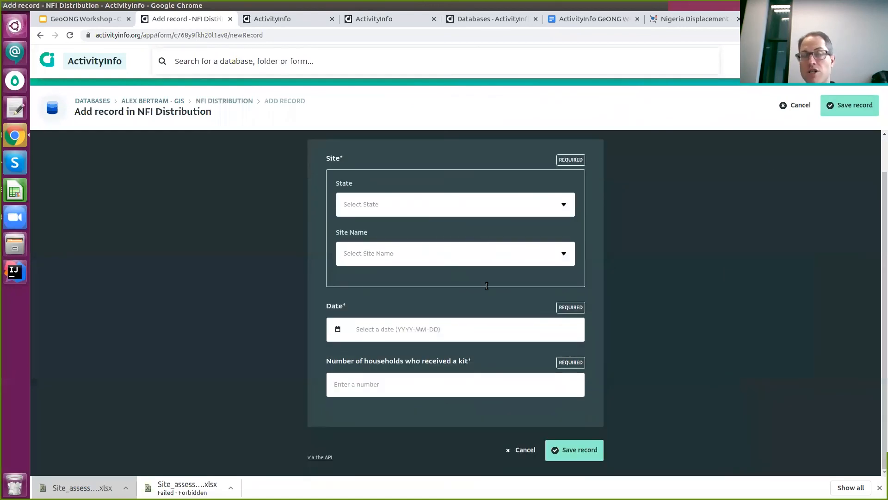
left_click(529, 449)
left_click(106, 22)
left_click(350, 300)
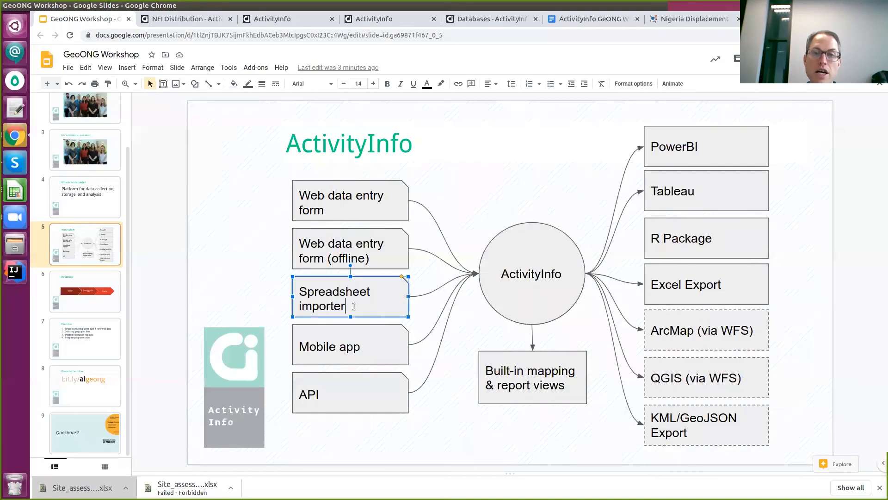
Highlight the Spreadsheet importer and API inputs on the data-flow diagram.
left_click_drag(350, 300, 295, 289)
left_click(348, 304)
left_click(370, 396)
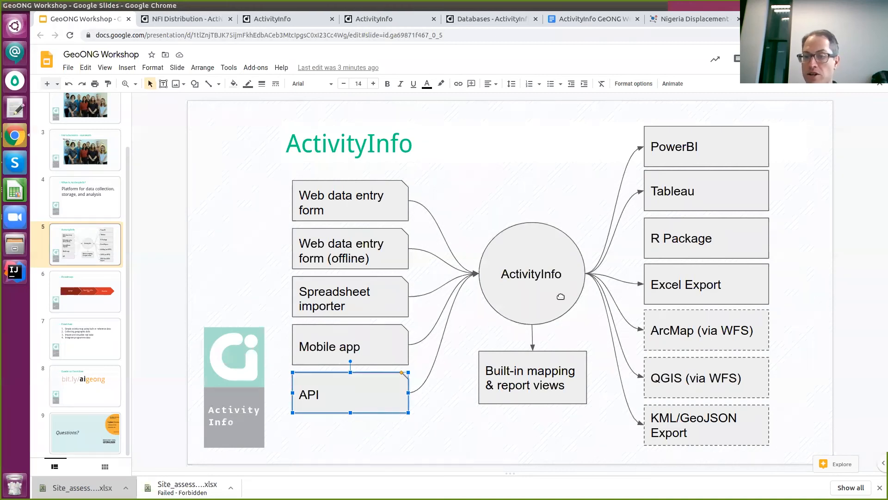
Glance at the NFI Distribution records, then bring up the Risks by State chart report.
left_click(153, 21)
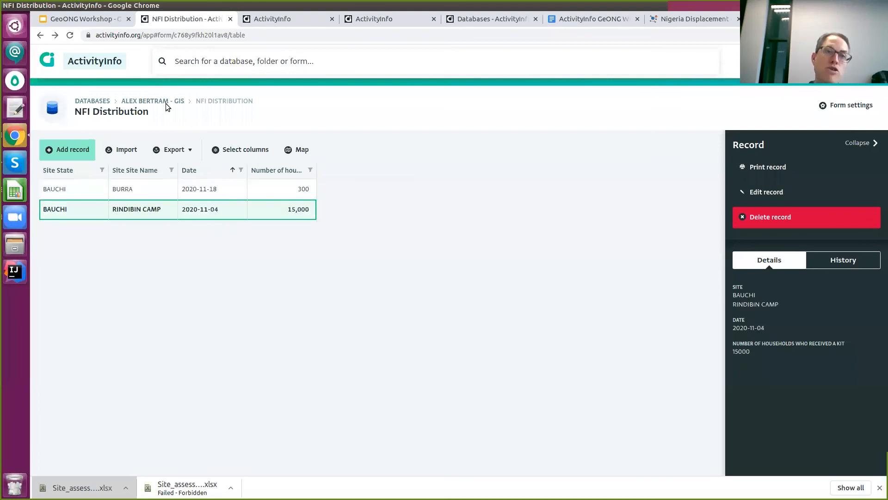
left_click(110, 21)
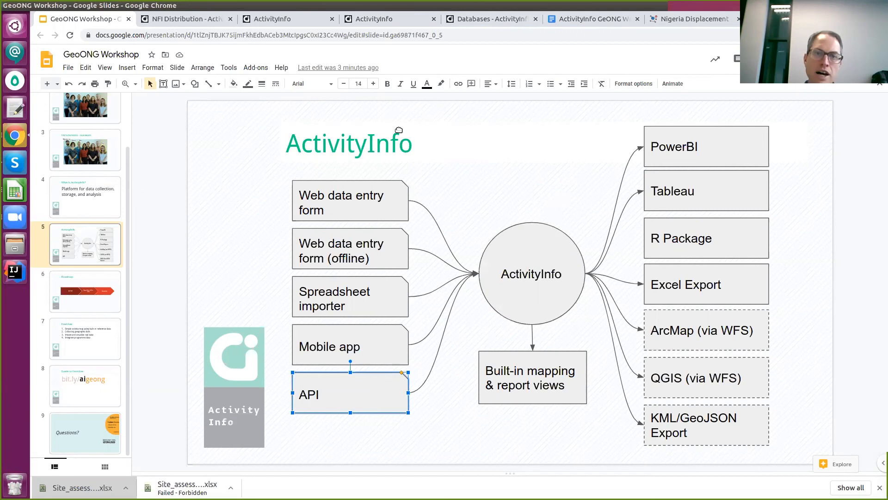
left_click(265, 20)
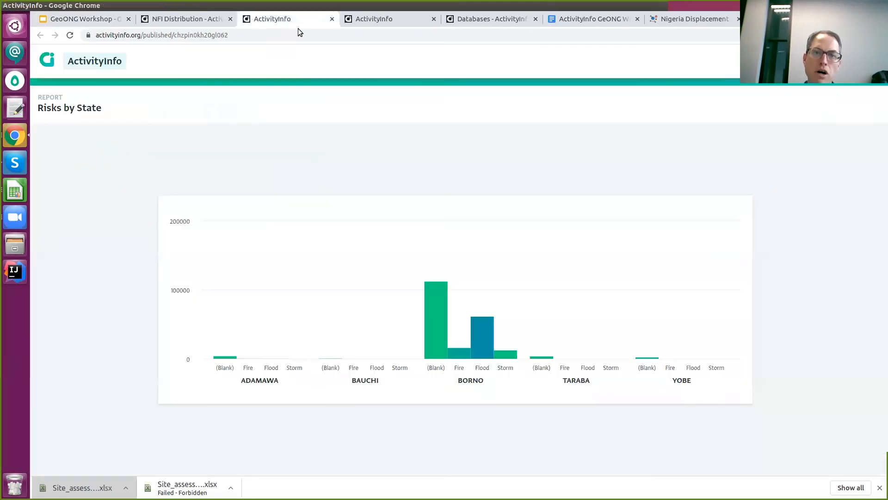
Load the feature-mobile test site and preview it in Galaxy S5 phone emulation.
left_click(366, 20)
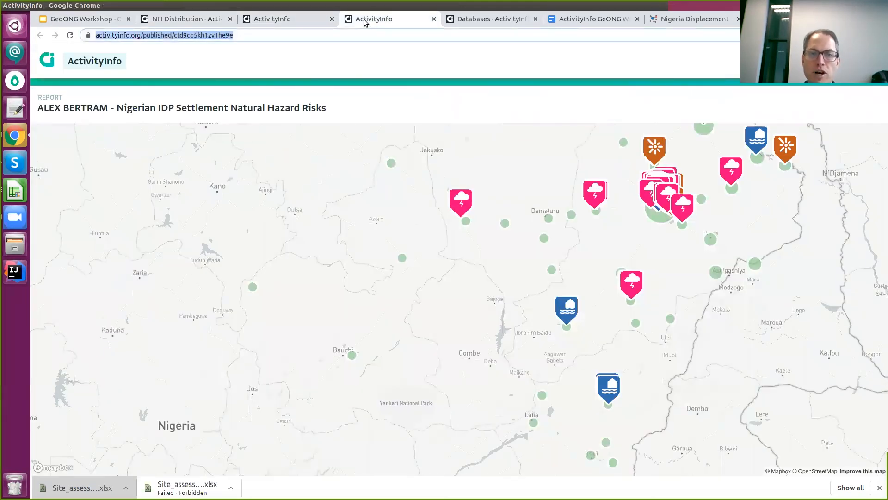
type("feature-")
key("BackSpace")
type("mobil")
key("Return")
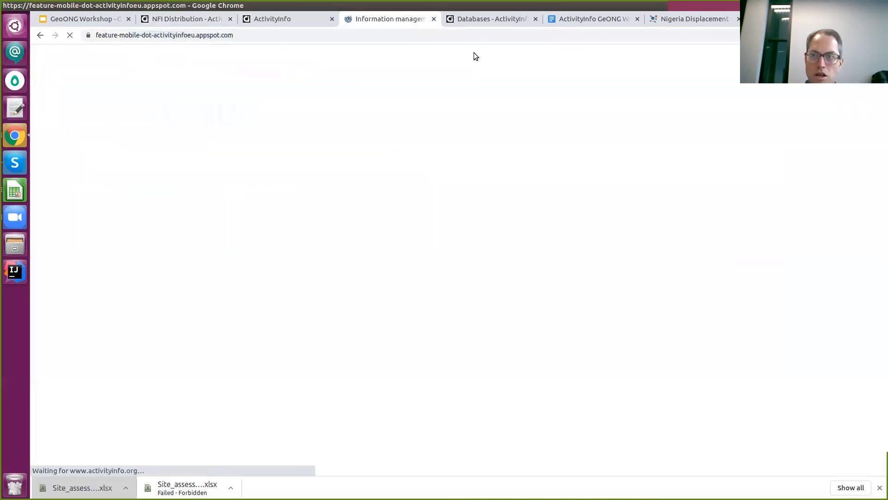
key("ctrl+shift+i")
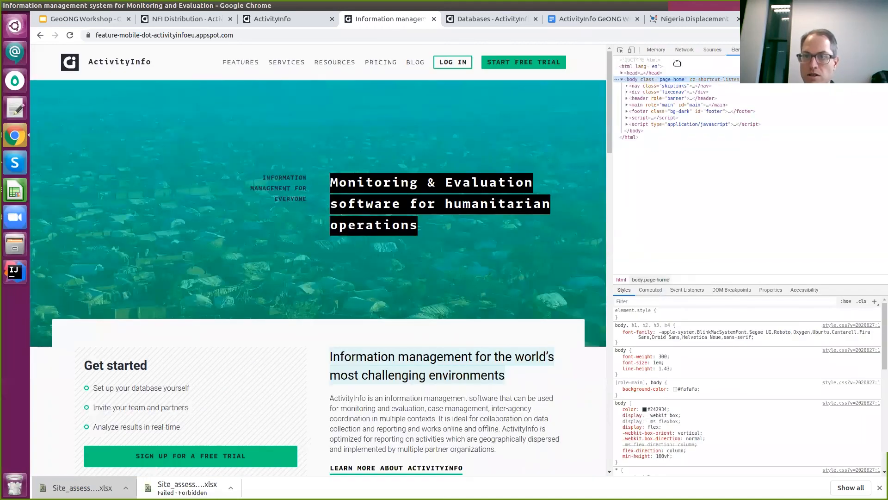
left_click(632, 50)
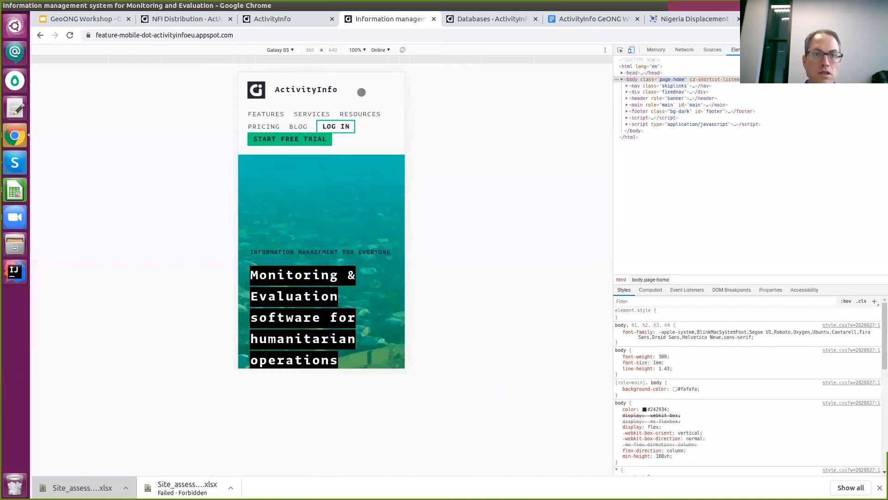
Sign in with the workshop account's e-mail and password, then open a new private window for the feature site.
left_click(333, 132)
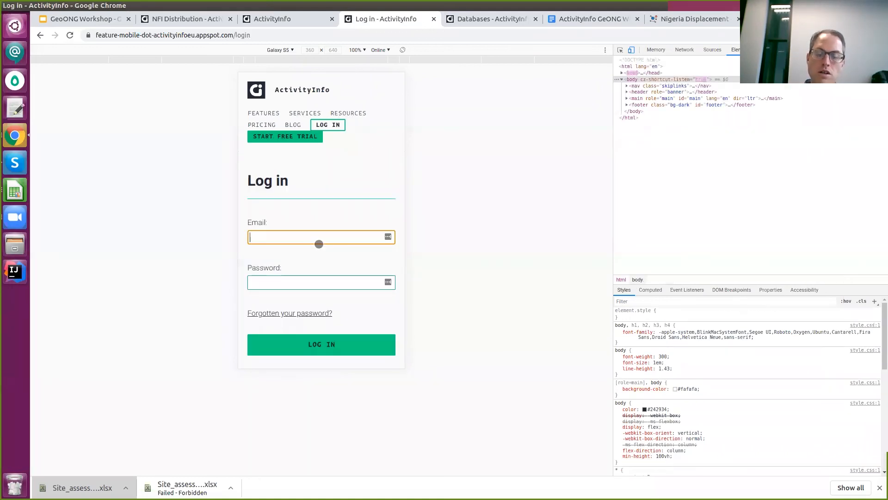
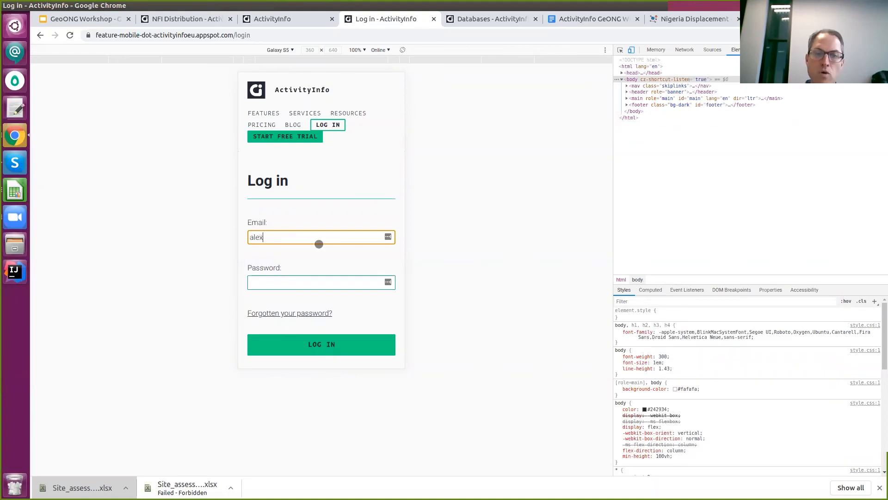
key("Tab")
type("••")
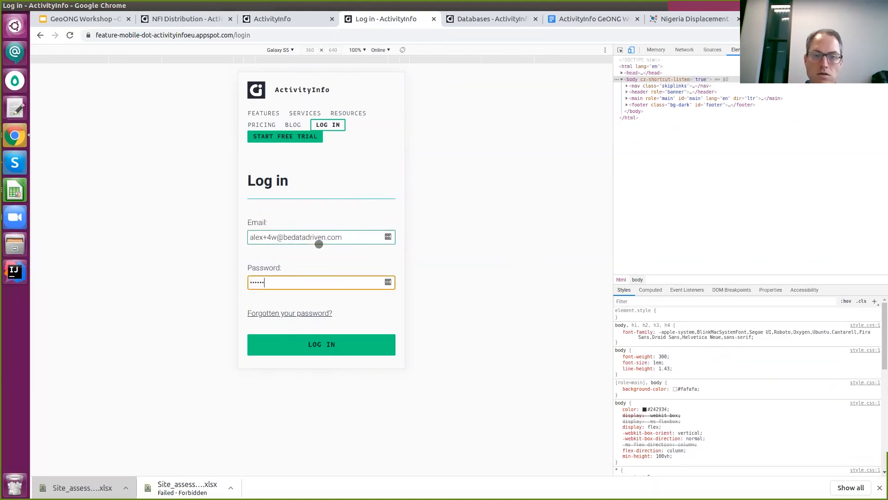
key("Return")
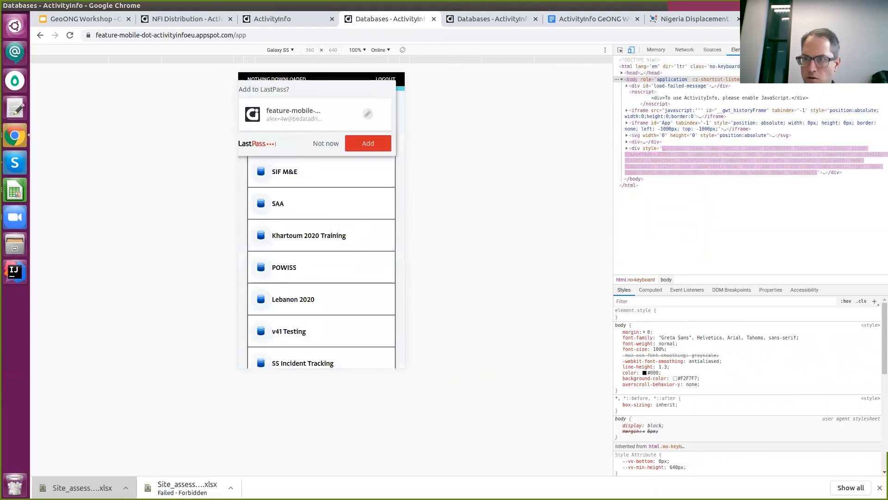
key("ctrl+shift+n")
type("feature-")
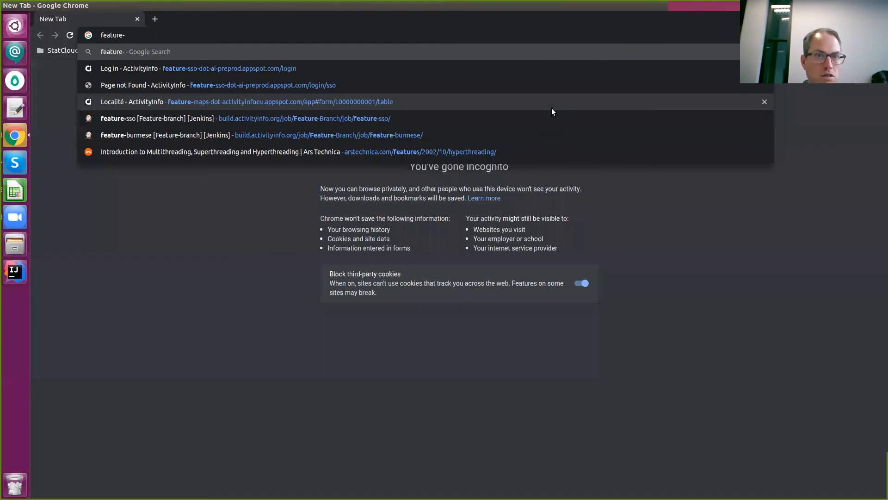
Load the feature-mobile site in the private window, go to login, and enable phone emulation.
type("mo")
key("Return")
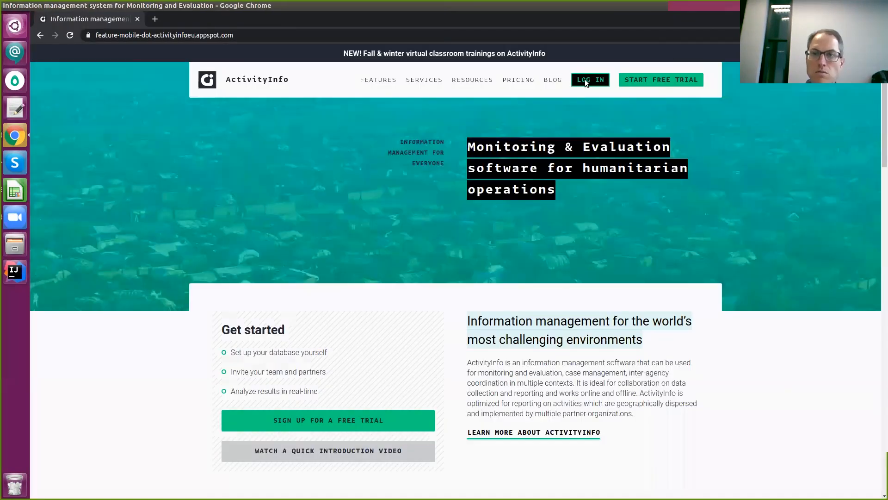
left_click(590, 79)
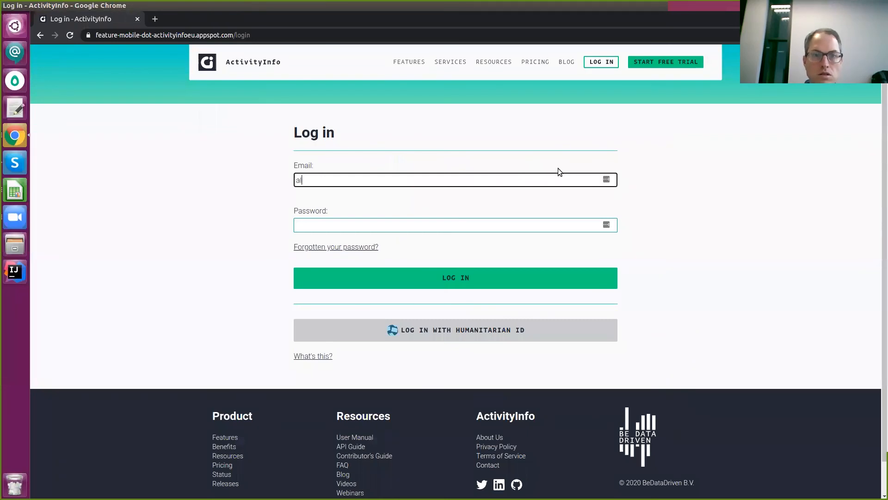
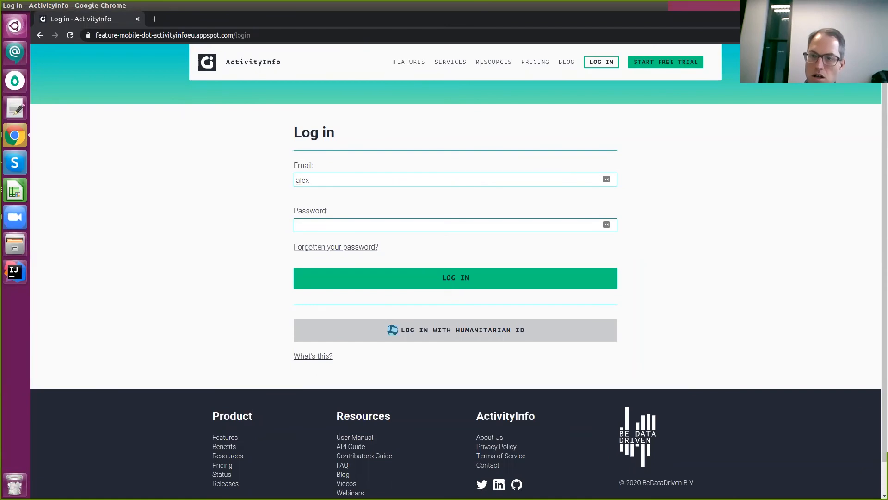
key("ctrl+shift+i")
left_click(634, 51)
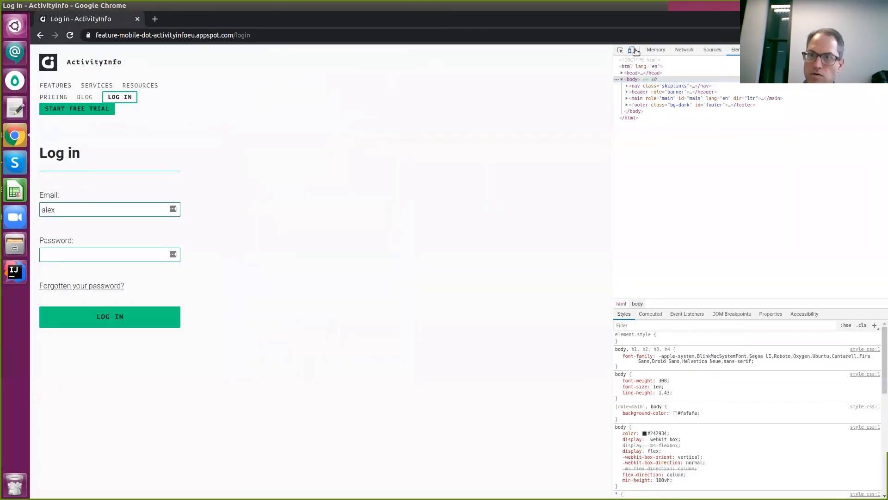
left_click(633, 51)
Sign in with the account e-mail and password, skip saving the password, and open 4W Demo.
left_click(347, 240)
key("Tab")
key("shift+Tab")
key("Tab")
type("**")
key("Return")
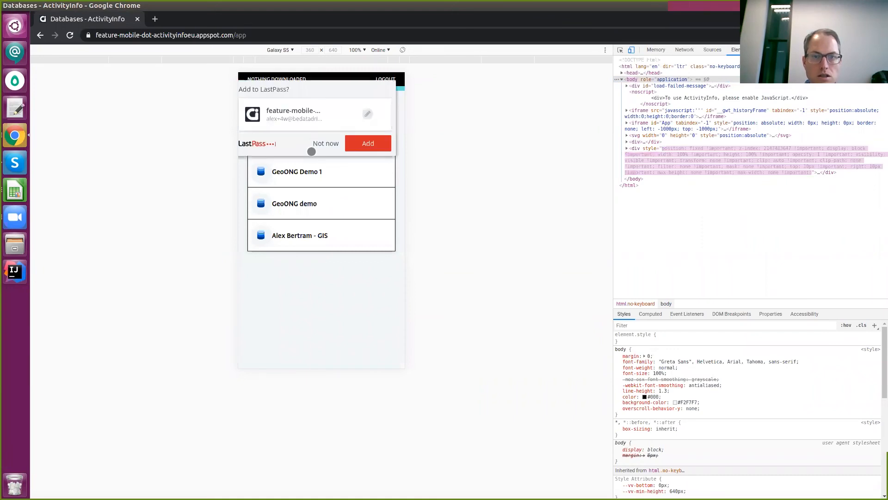
left_click(311, 145)
left_click(290, 139)
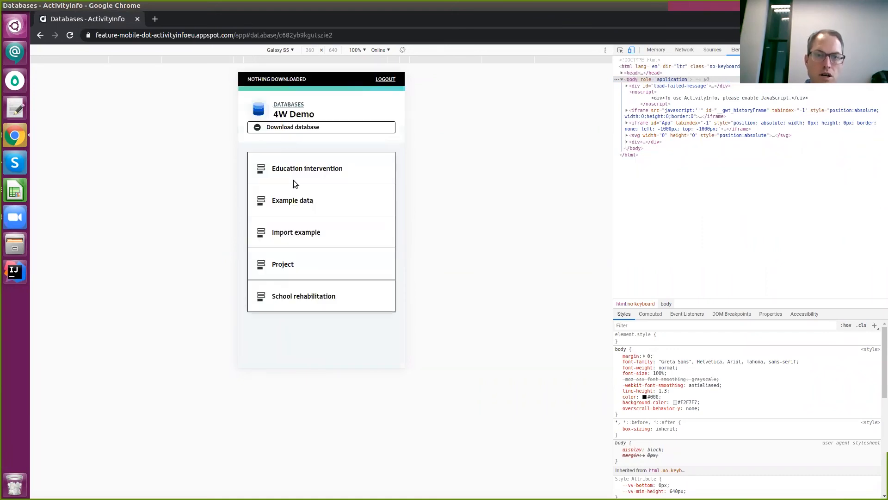
Open the GIS database from the Databases list and download it for offline use.
left_click(36, 37)
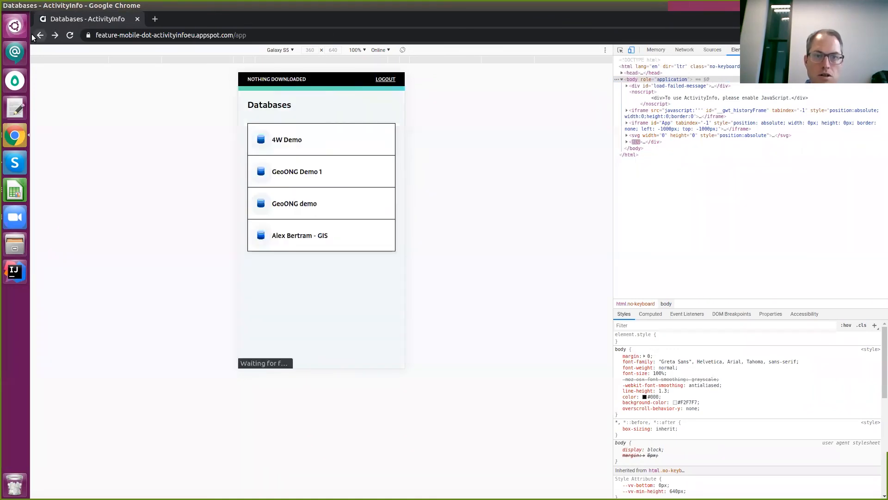
left_click(306, 236)
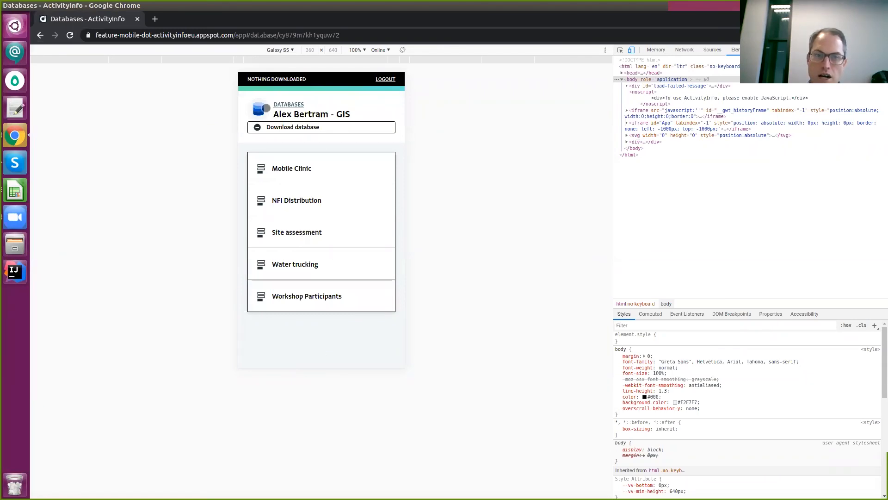
left_click(293, 126)
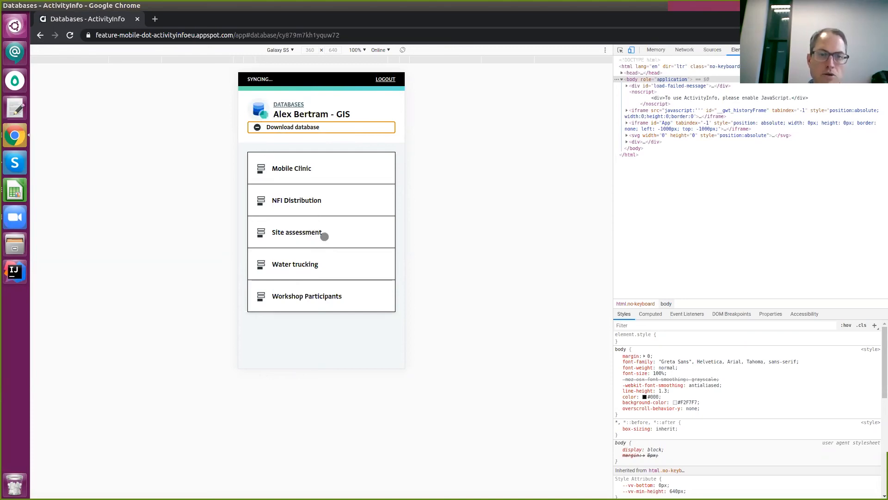
left_click(305, 240)
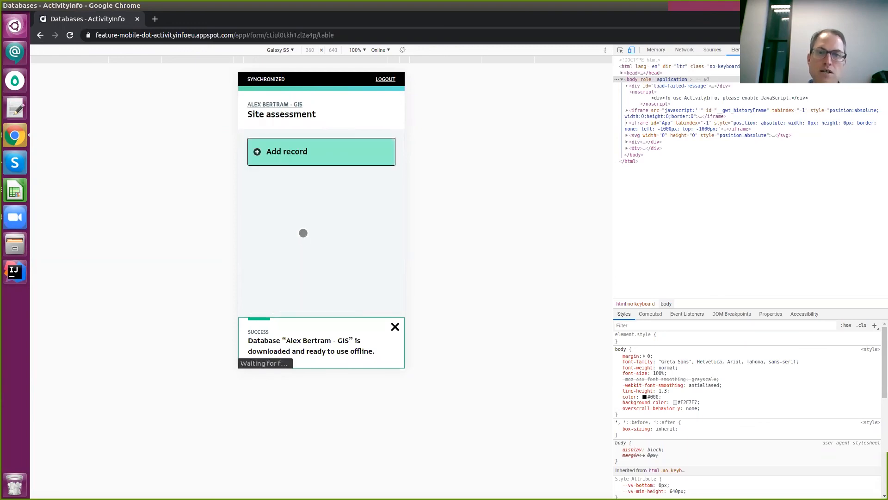
Start a Site assessment record named 'TEsting' and fill its location from the device GPS.
left_click(275, 151)
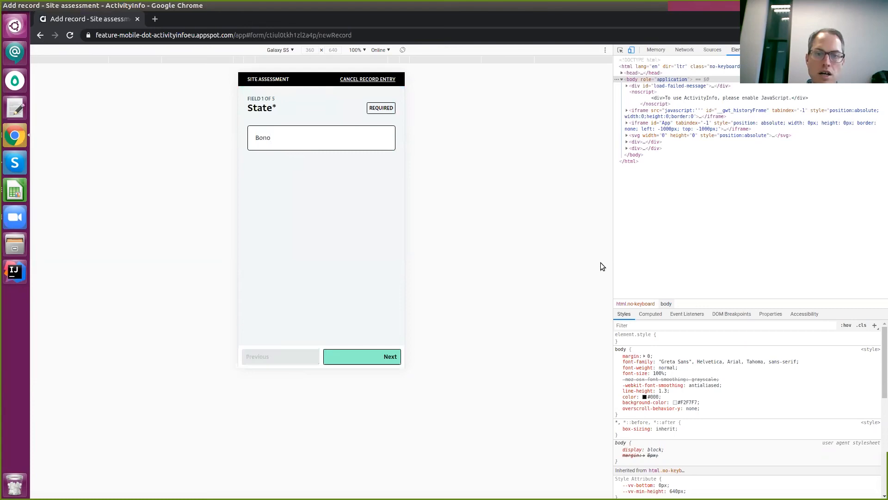
left_click(364, 359)
left_click(336, 148)
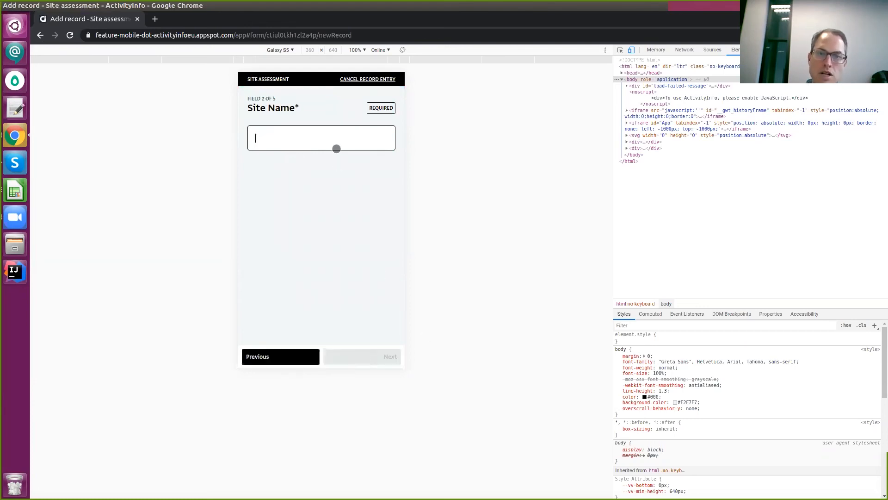
type("TEsting")
double_click(381, 356)
left_click(295, 354)
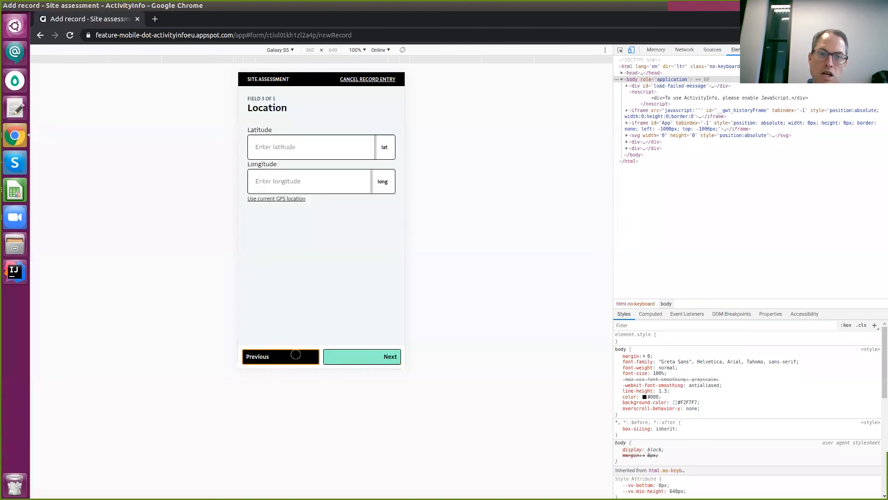
left_click(300, 199)
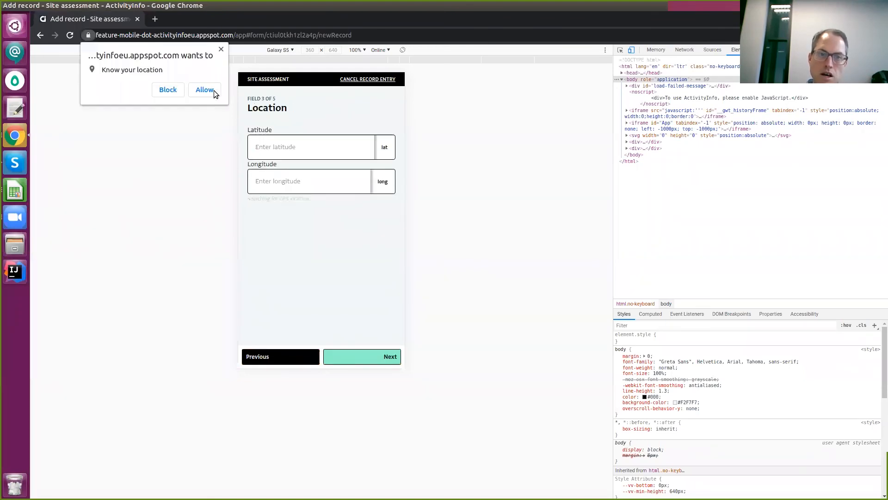
left_click(205, 89)
left_click(392, 329)
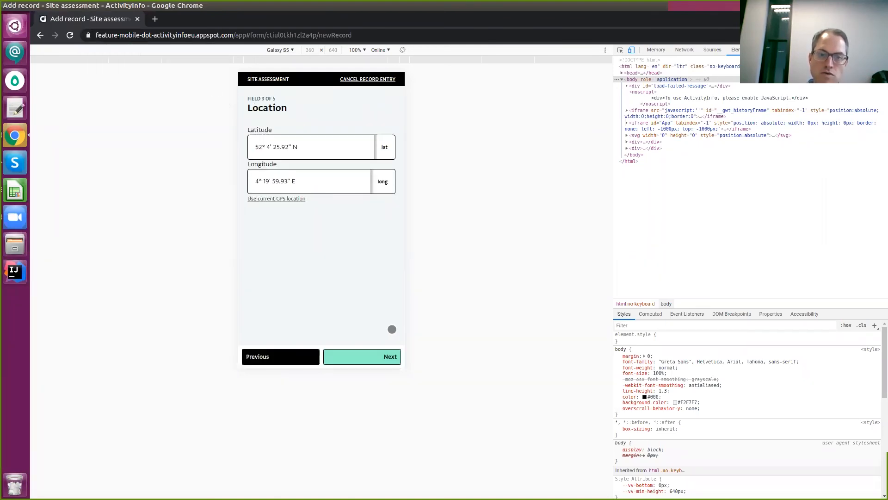
Enter 14300 households, tick Flood risk, submit the record, and go to NFI Distribution.
left_click(380, 354)
left_click(332, 147)
type("14300")
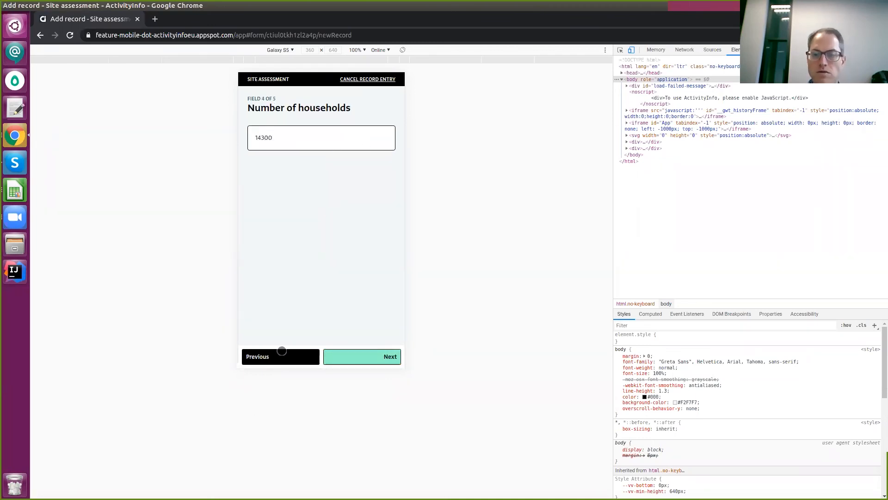
left_click(266, 140)
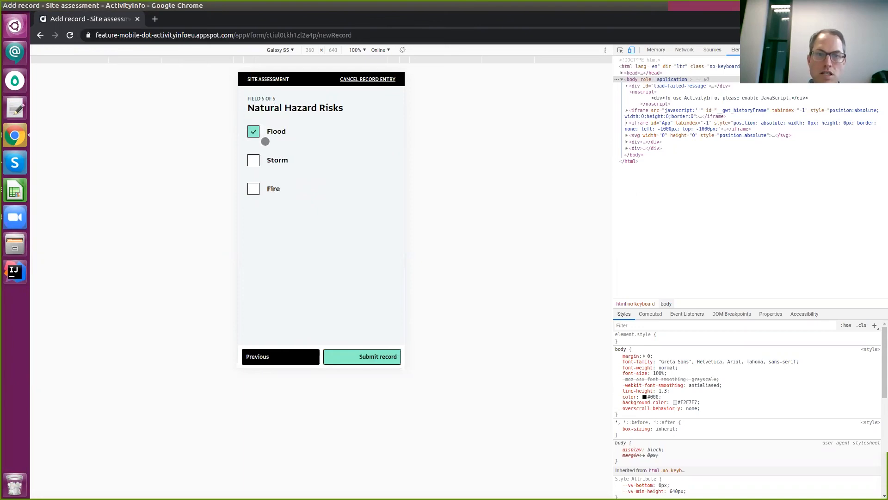
left_click(357, 356)
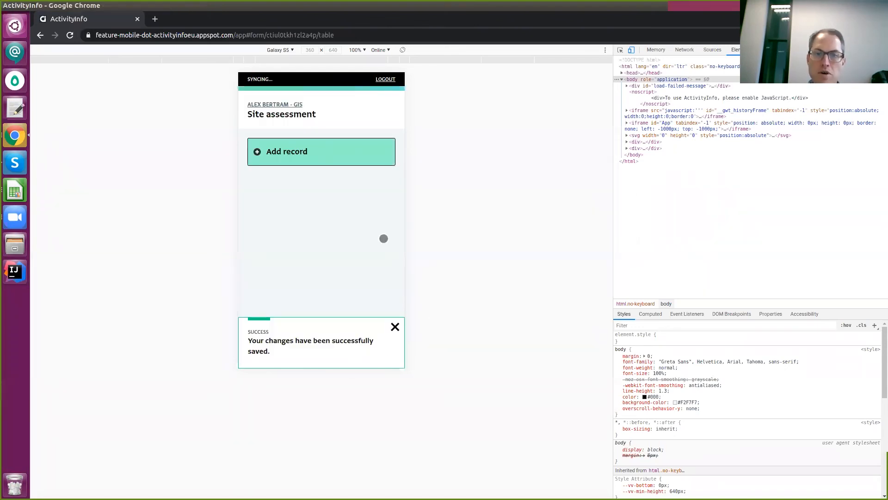
left_click(293, 92)
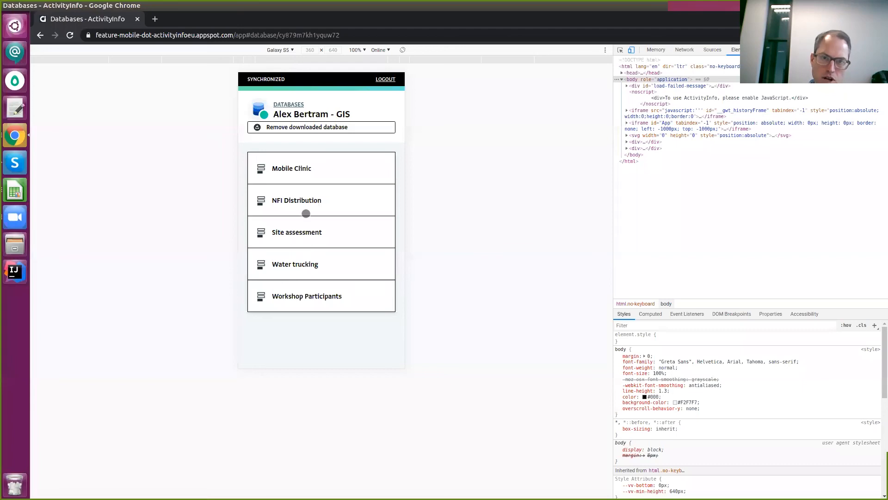
left_click(294, 200)
Start a new NFI Distribution record for ABBARI CAMP in BORNO state.
left_click(277, 144)
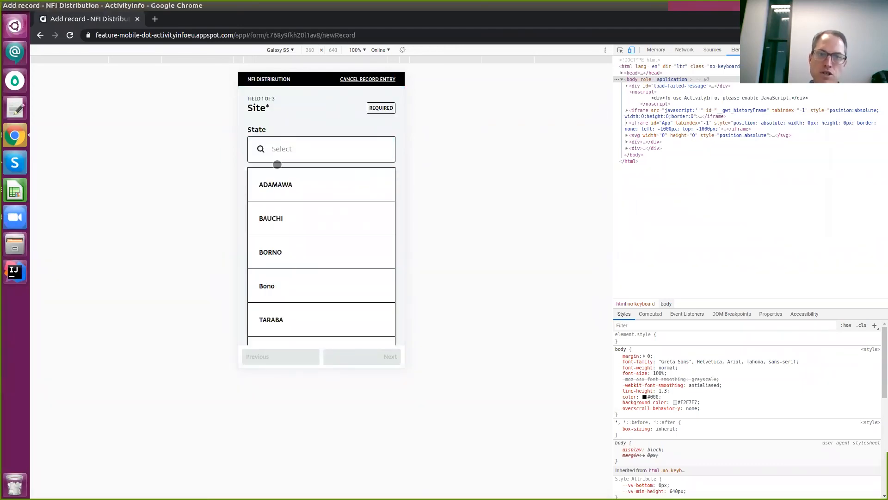
left_click(284, 258)
scroll(306, 195, "down", 8)
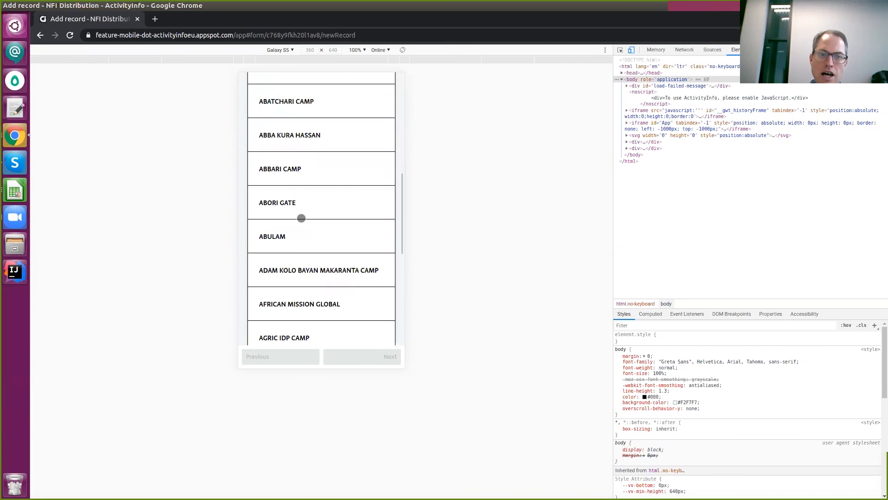
scroll(306, 241, "down", 6)
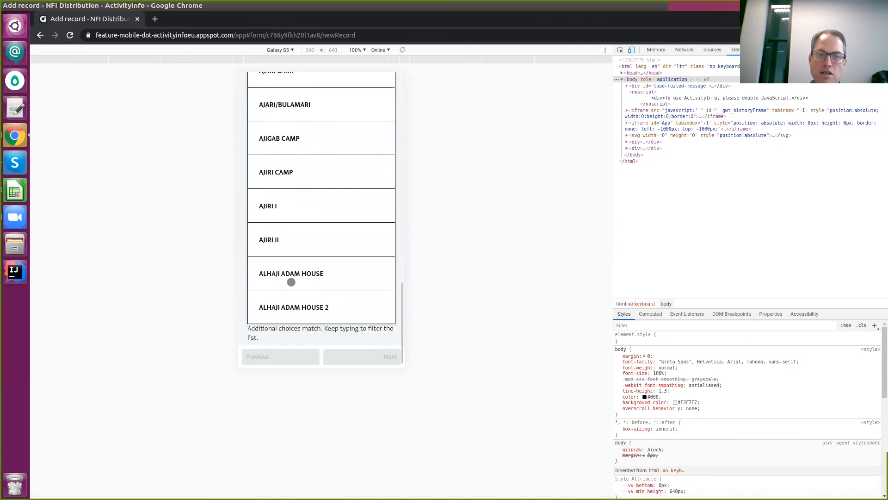
scroll(313, 270, "up", 2)
scroll(309, 249, "up", 6)
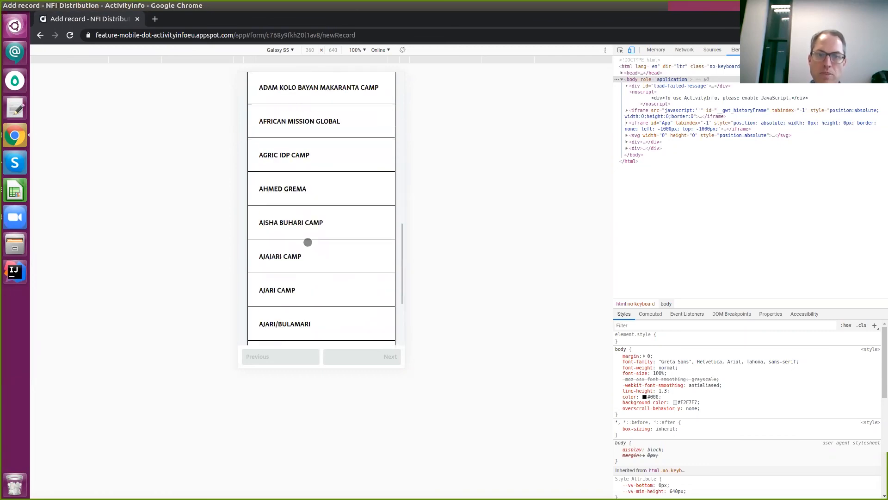
left_click(298, 165)
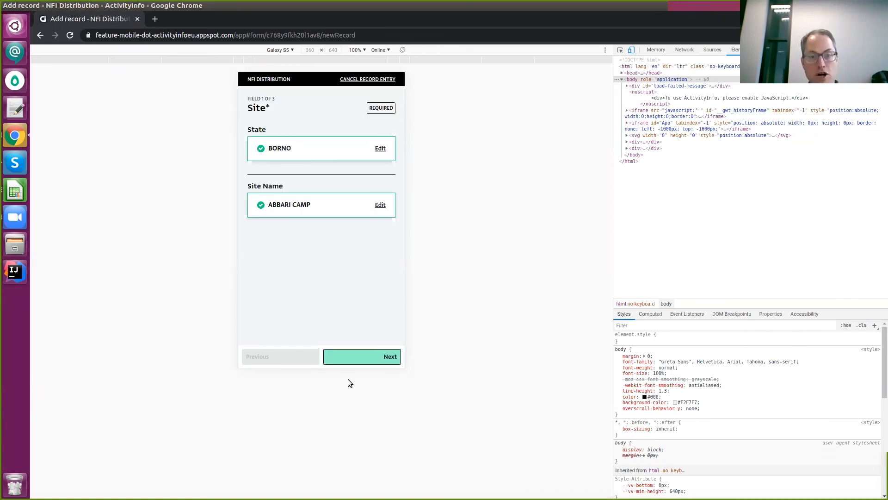
Set the distribution date to November 3 and 500 households, submit, and view the desktop table.
left_click(357, 363)
left_click(309, 143)
left_click(381, 138)
left_click(287, 192)
left_click(373, 355)
type("500")
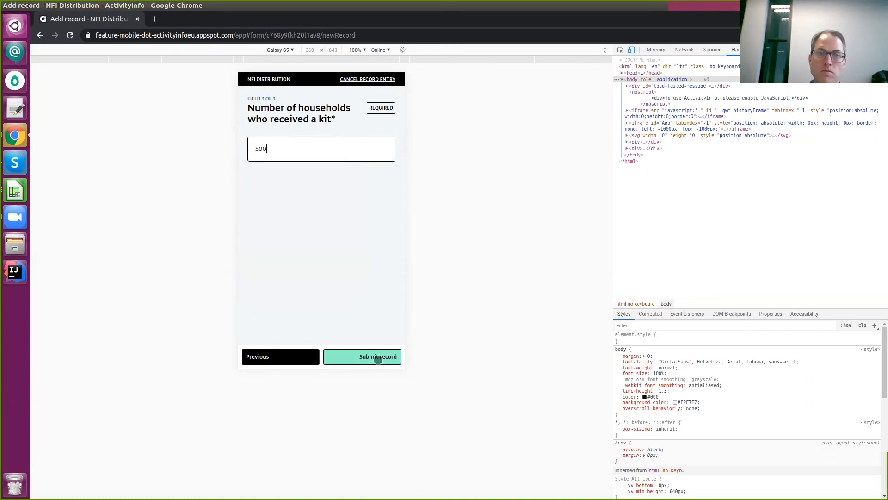
left_click(377, 359)
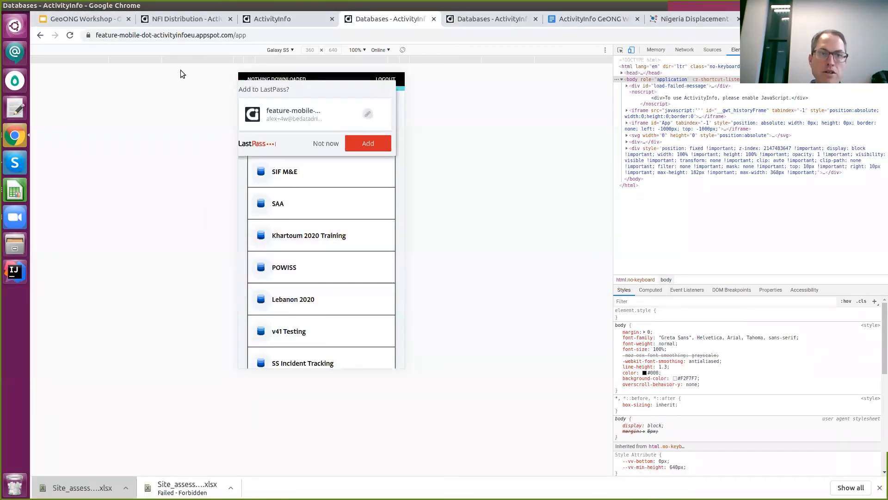
left_click(190, 20)
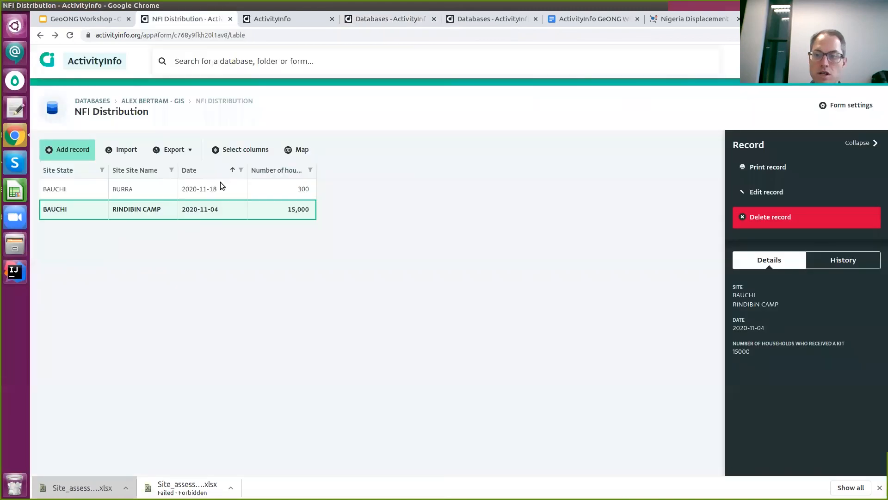
Inspect the BURRA and Rindibin Camp records in the NFI Distribution table, then return to the table from the GIS database page.
left_click(811, 376)
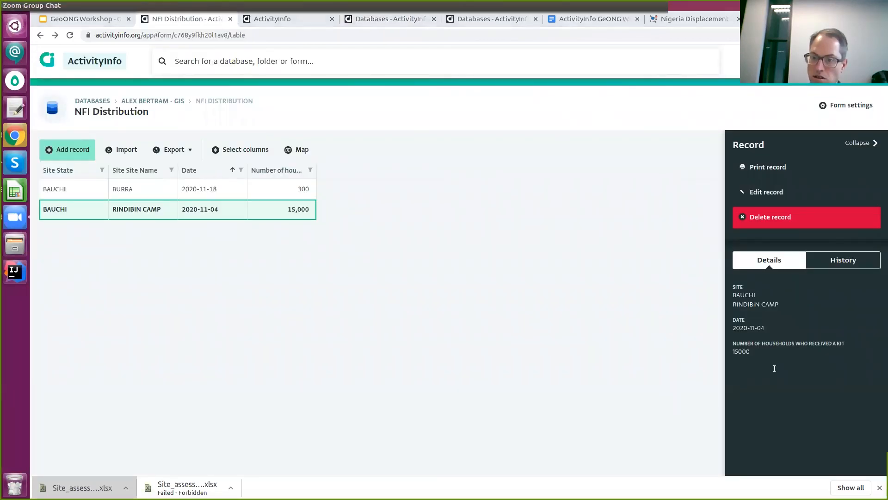
left_click(147, 159)
left_click(159, 194)
left_click(174, 209)
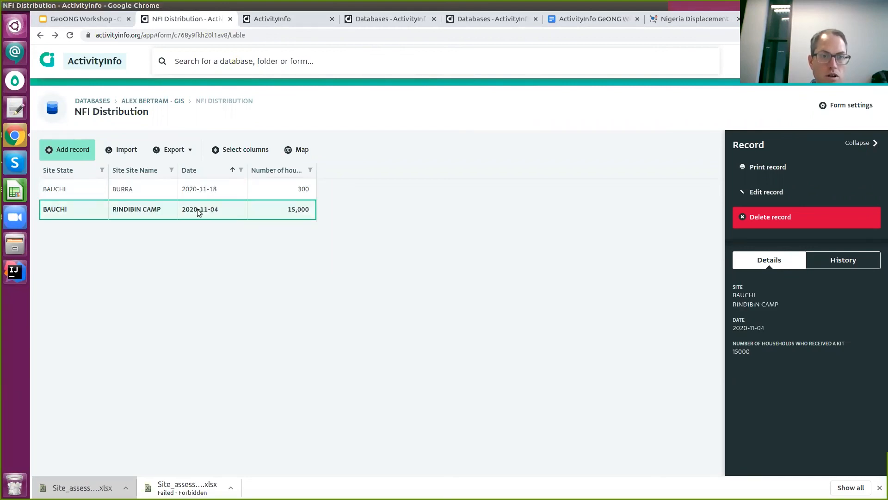
left_click(173, 102)
left_click(40, 36)
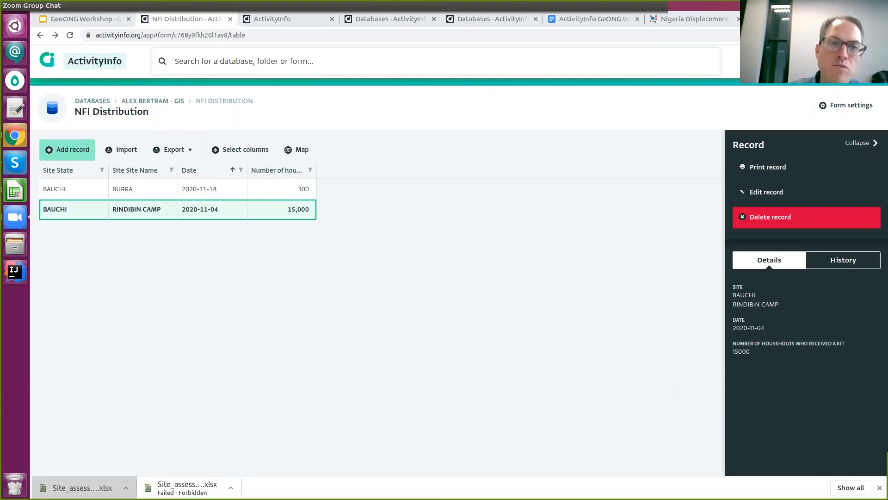
Open the Nigerian IDP Settlement Natural Hazard Risks map report and view its Publishing settings.
left_click(183, 102)
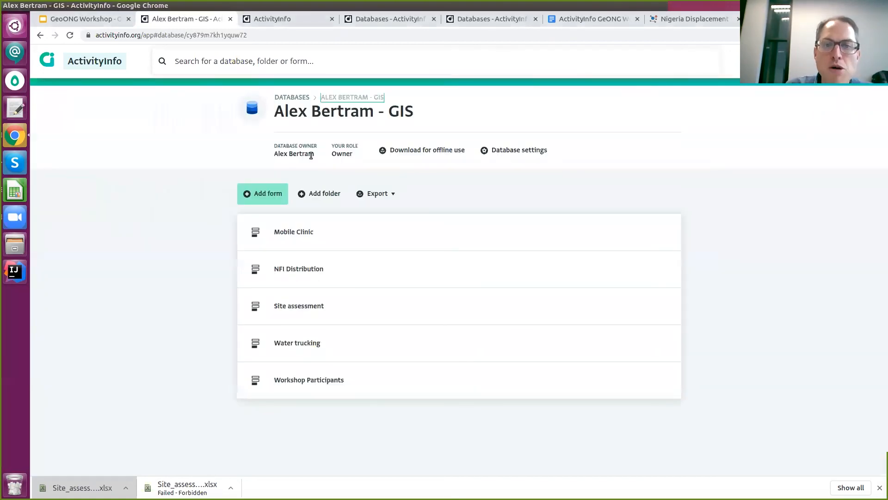
left_click(304, 279)
left_click(782, 62)
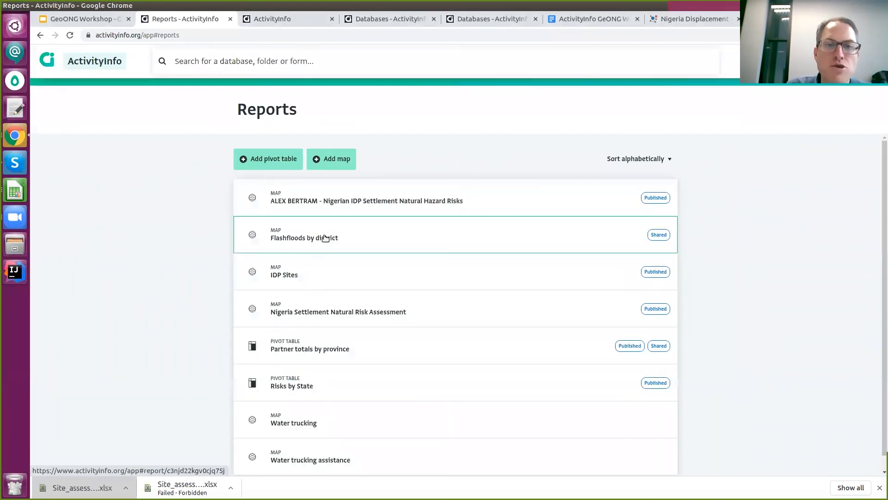
left_click(334, 201)
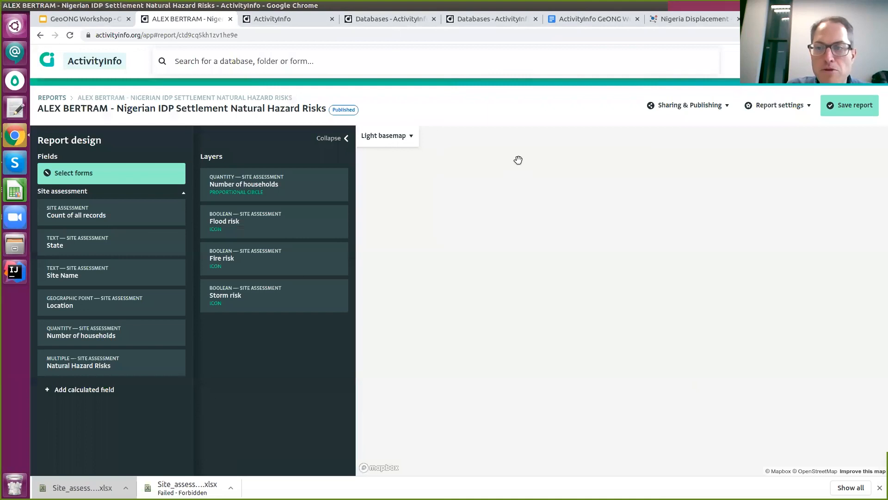
left_click(678, 110)
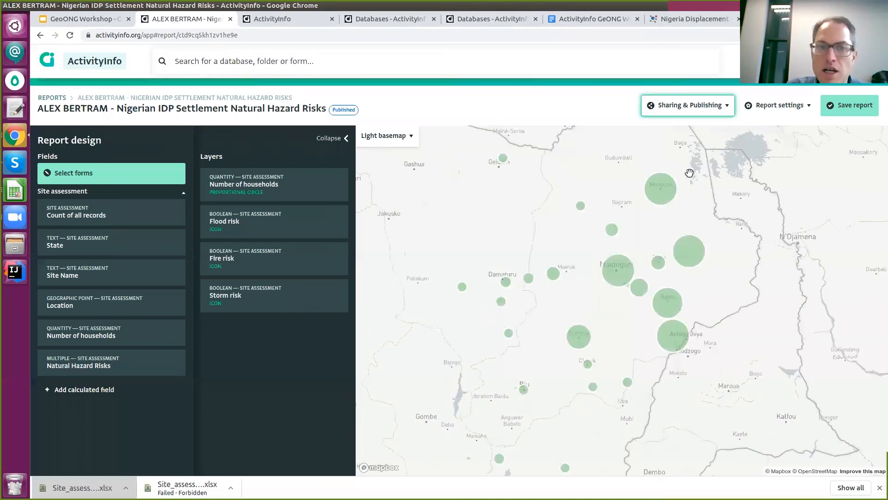
left_click(694, 167)
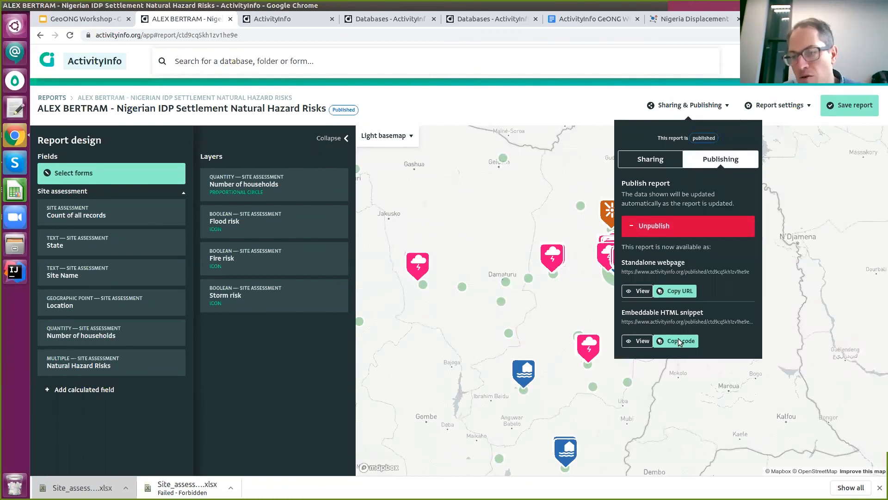
Go back to the Reports list and open the Partner totals by province pivot table.
right_click(527, 117)
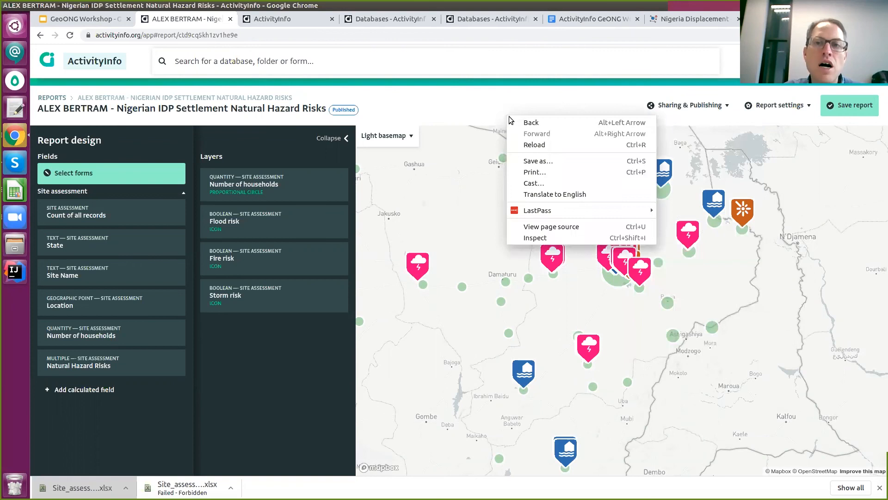
left_click(530, 121)
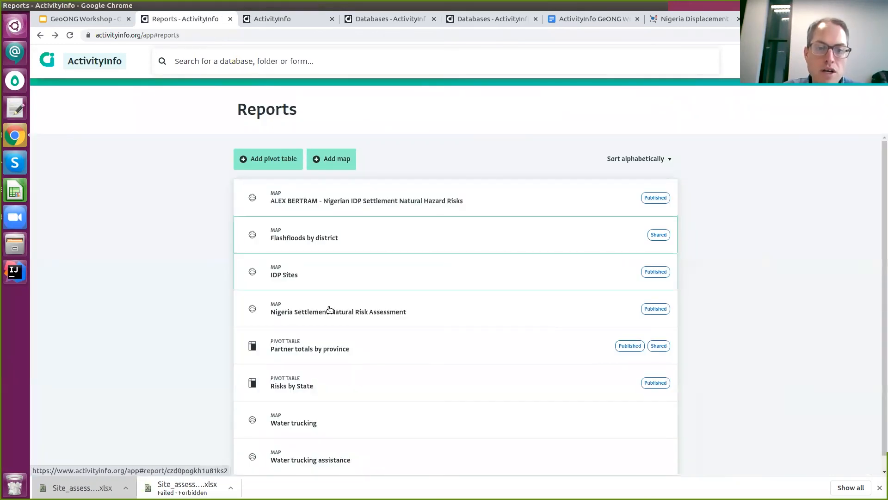
left_click(332, 353)
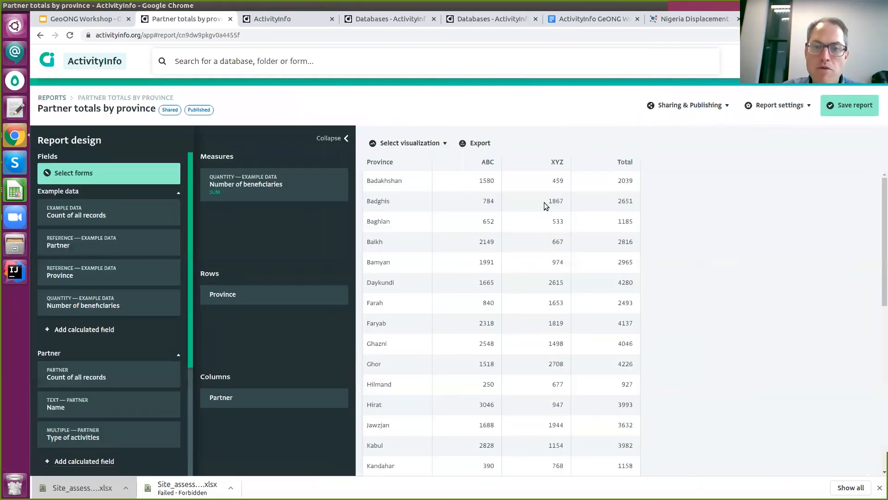
left_click(693, 107)
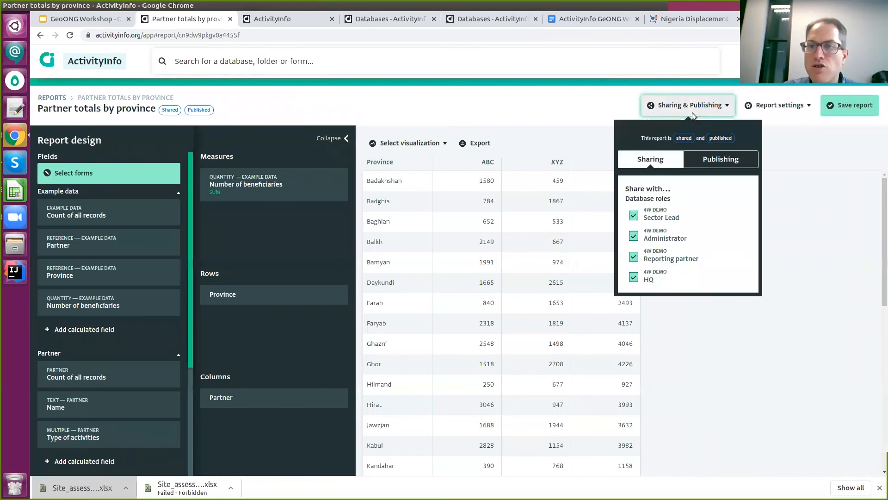
left_click(493, 117)
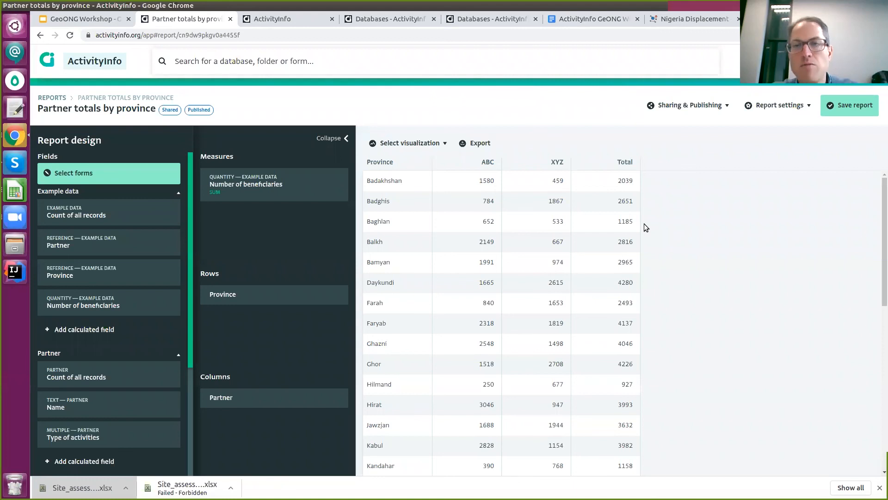
Search Google for 'activityinfo iraq 2020' in a new tab.
key("ctrl+t")
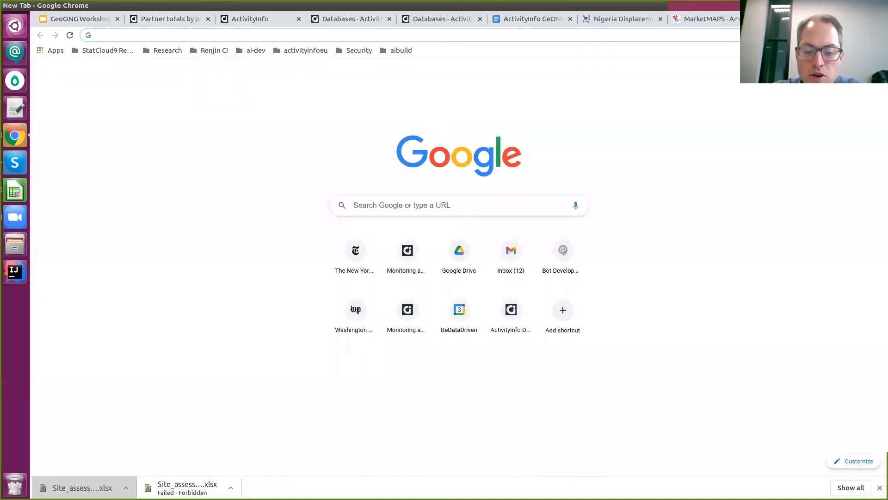
type("acitvi")
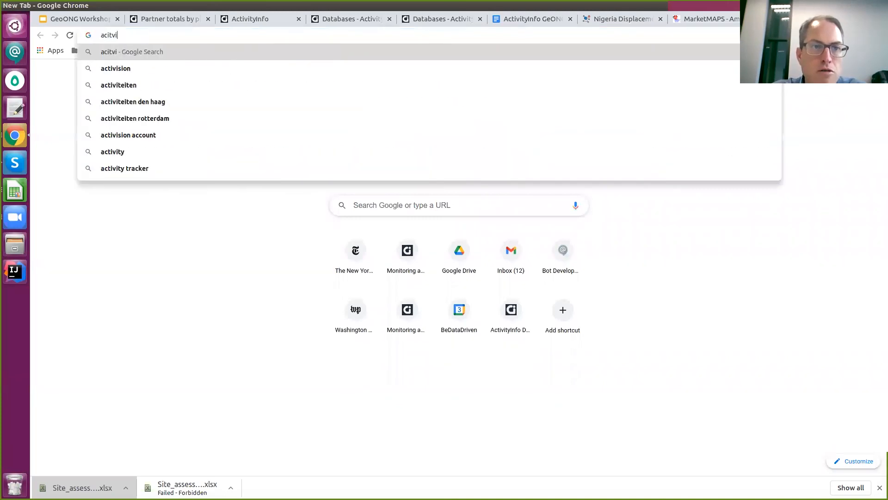
key("BackSpace")
key("BackSpace")
key("BackSpace")
key("BackSpace")
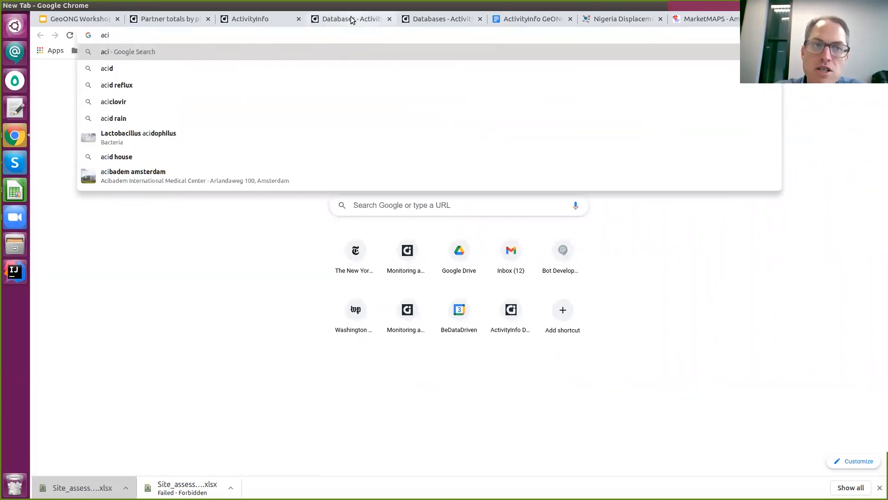
type("tivityinfo ia")
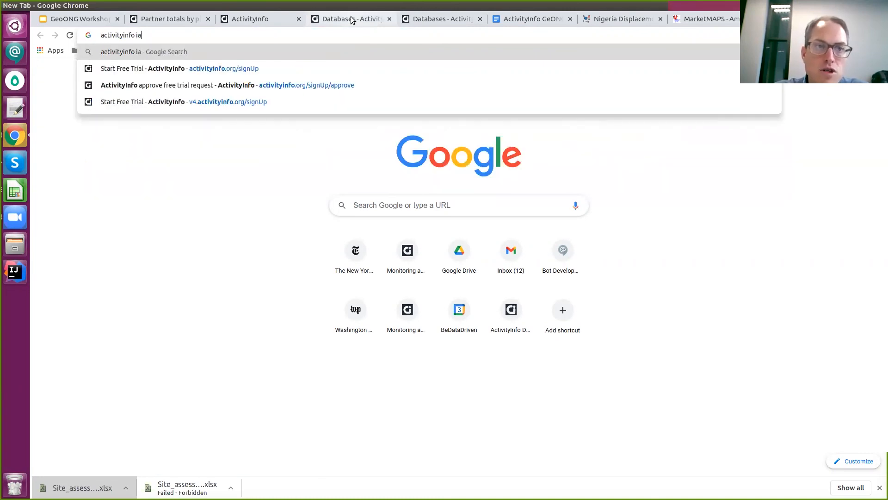
key("BackSpace")
type("raq ")
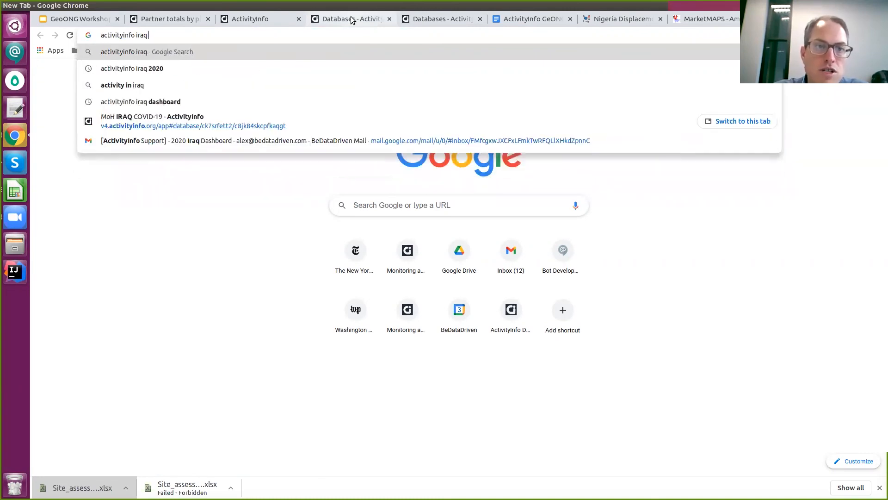
type("2020")
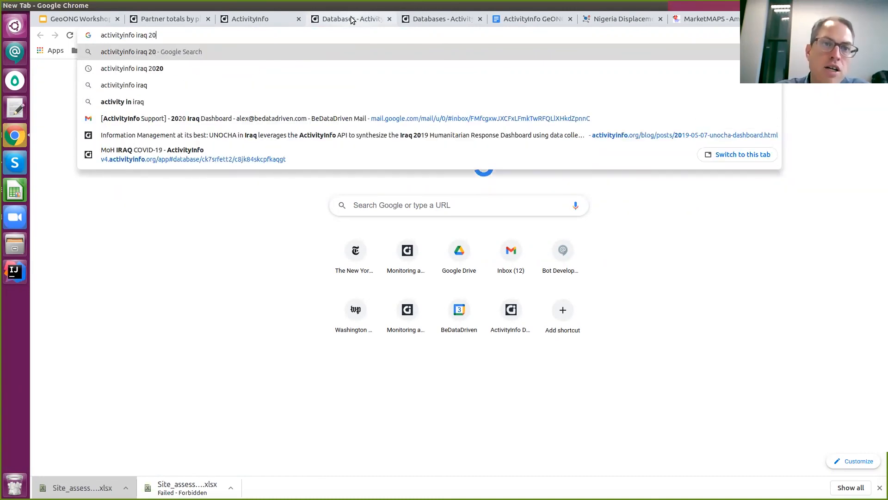
key("Return")
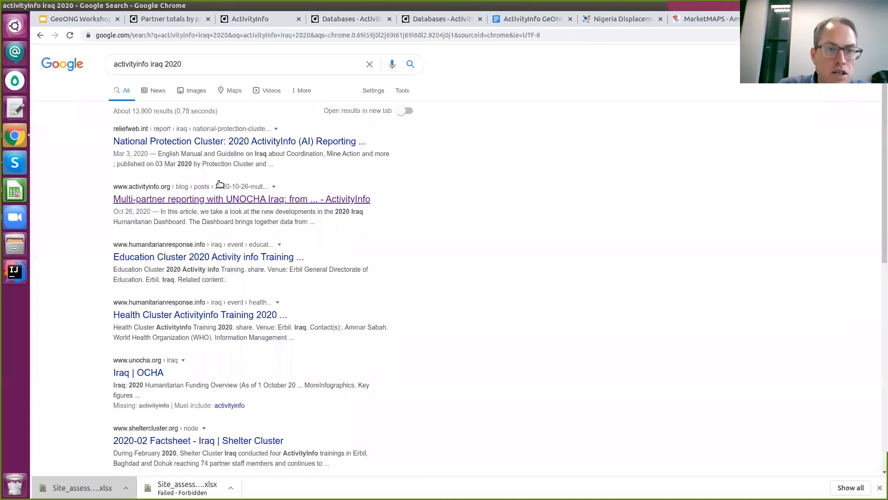
Open the 'Multi-partner reporting with UNOCHA Iraq' article and skim through it.
left_click(247, 198)
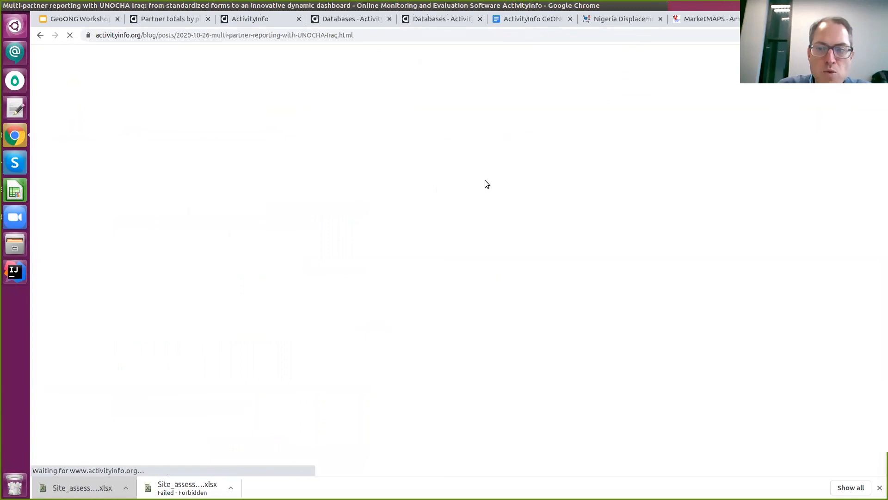
scroll(459, 194, "down", 5)
scroll(459, 195, "down", 8)
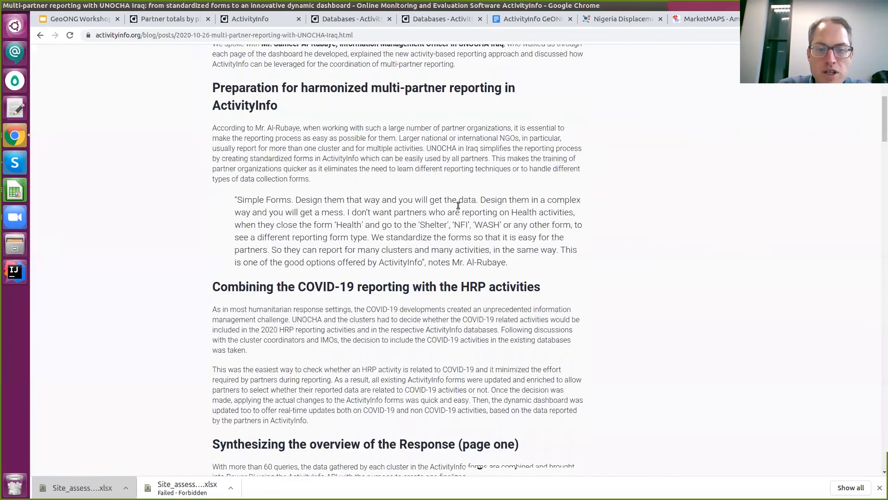
scroll(439, 290, "down", 3)
scroll(426, 242, "up", 6)
scroll(410, 204, "up", 8)
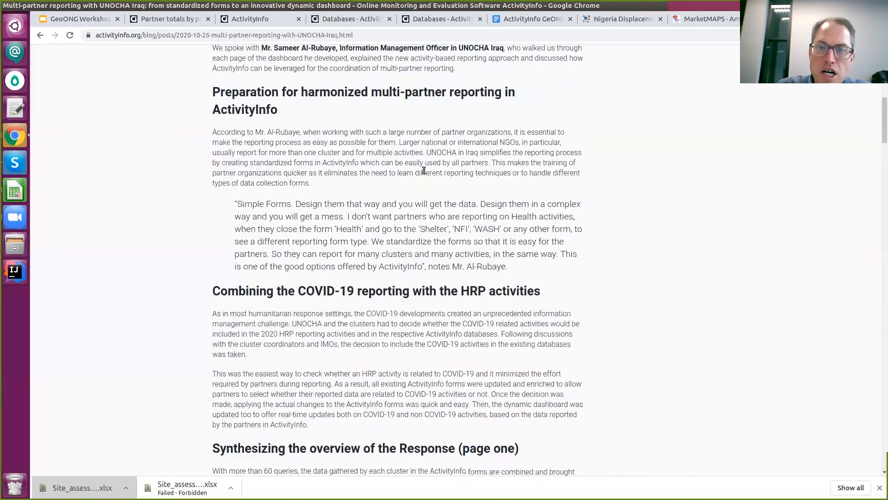
scroll(379, 187, "up", 4)
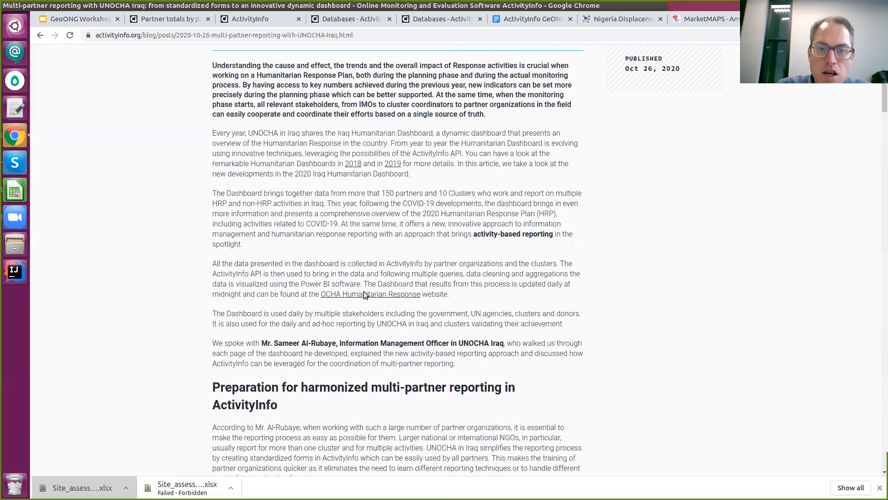
Follow the OCHA Humanitarian Response link and scroll through the embedded Iraq 2020 Power BI dashboard.
left_click(367, 294)
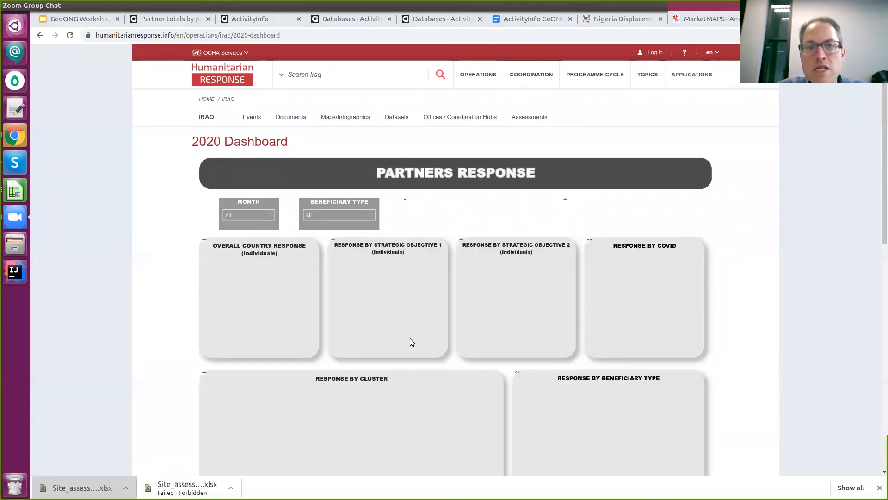
scroll(343, 282, "down", 4)
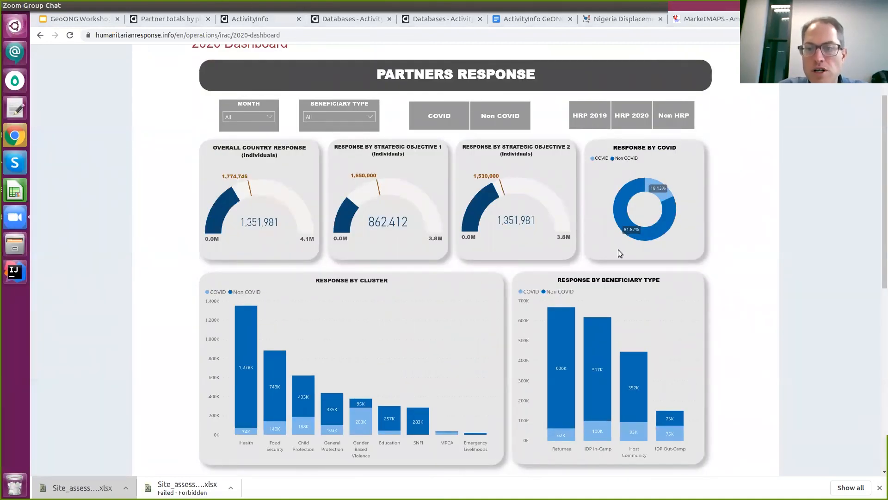
scroll(629, 286, "down", 5)
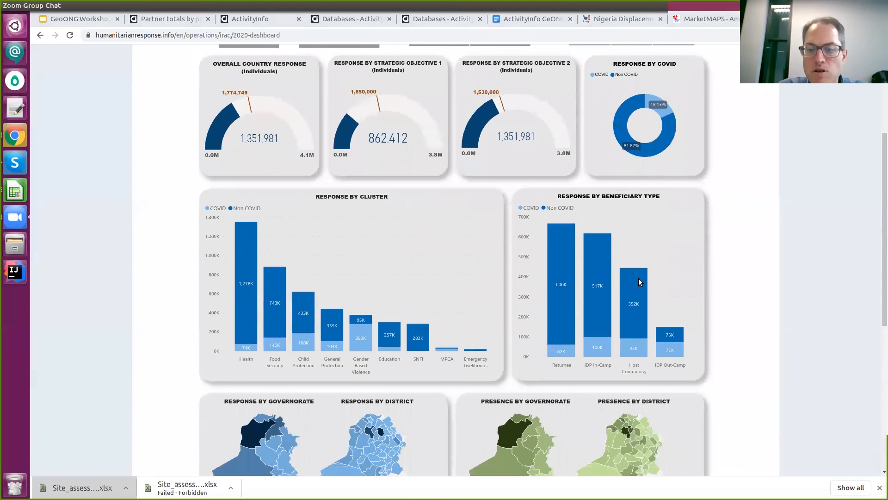
scroll(640, 279, "down", 3)
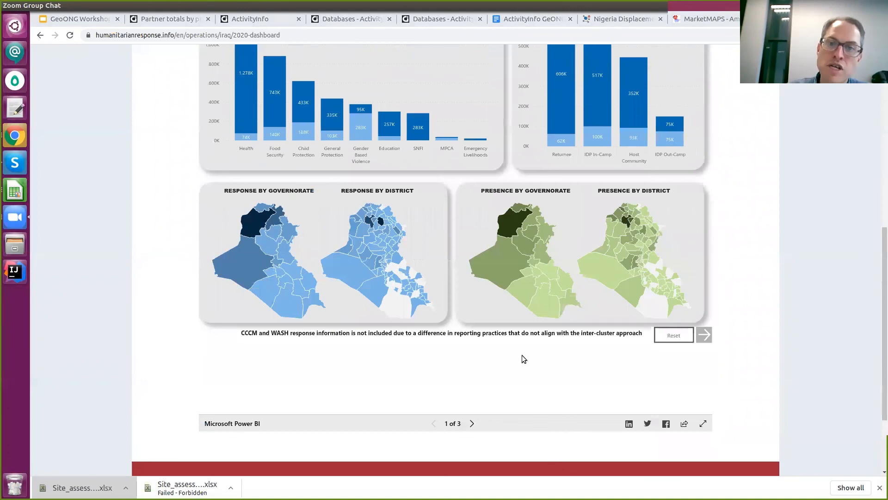
scroll(444, 359, "up", 2)
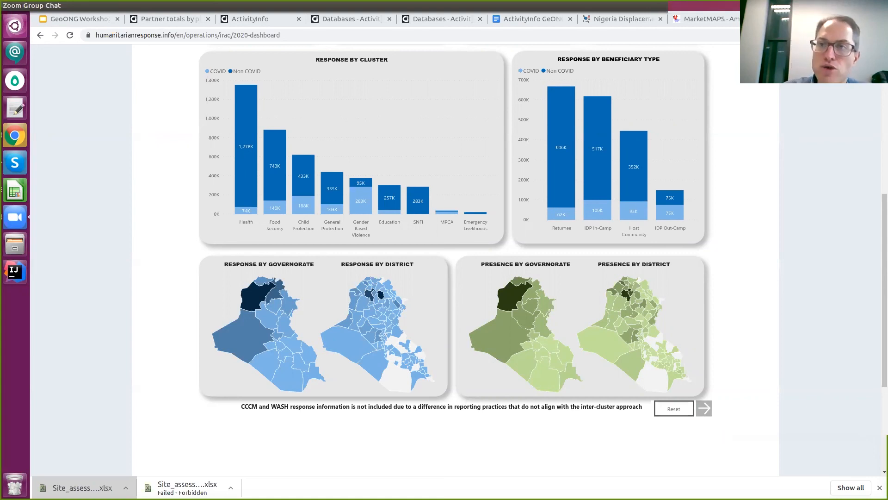
left_click(624, 19)
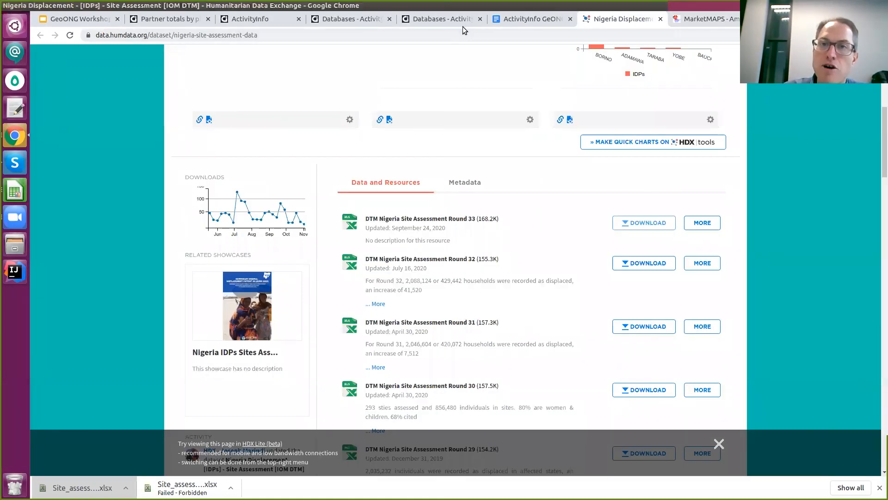
Close the duplicate 'Databases - ActivityInfo' tab and return to the Partner totals by province report.
left_click(459, 22)
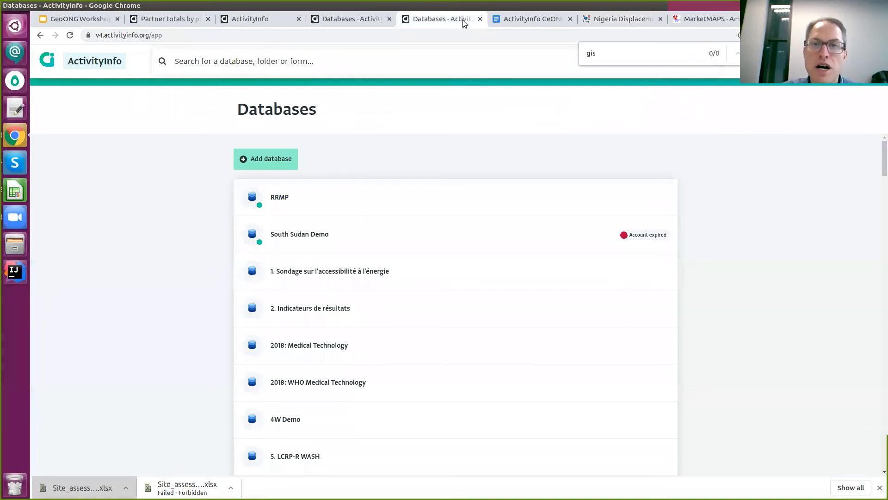
left_click(480, 18)
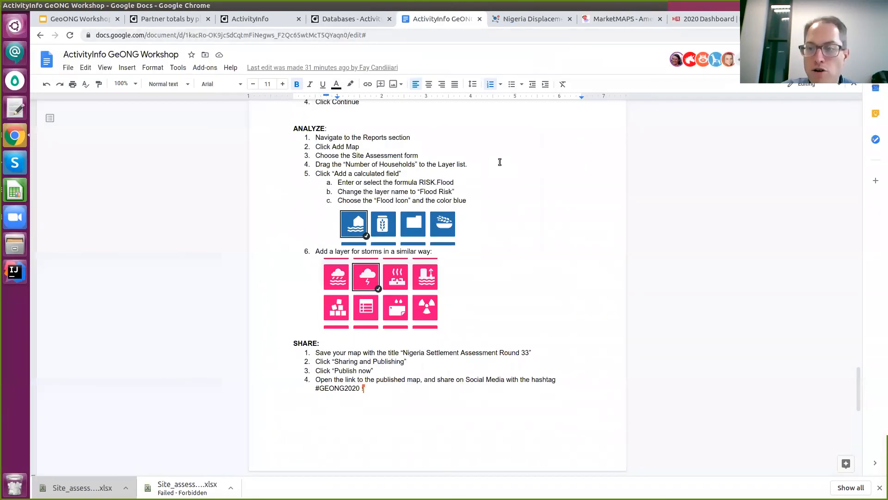
left_click(344, 23)
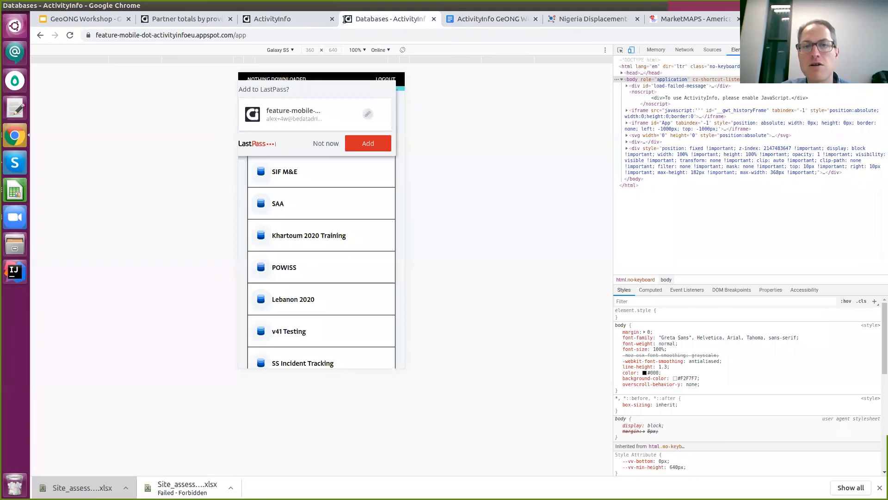
left_click(310, 18)
left_click(186, 20)
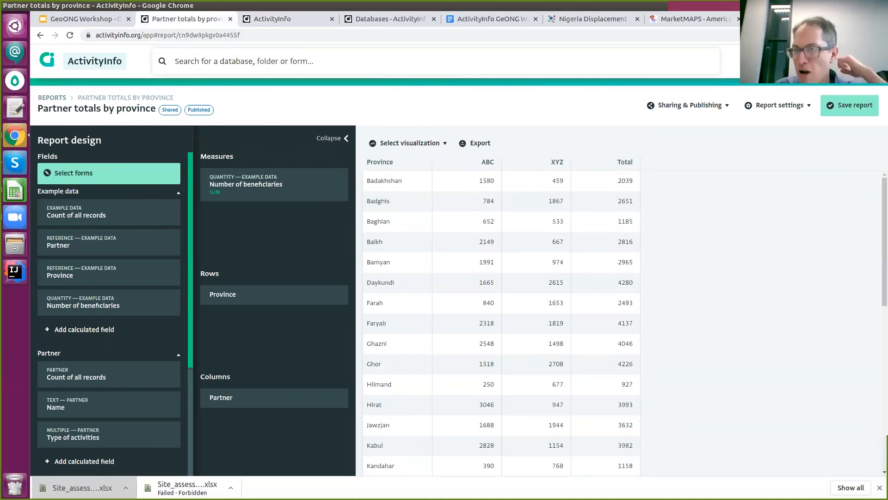
Advance the Iraq 2020 dashboard to page 2 of 3, Partners Presence.
left_click(787, 19)
scroll(675, 279, "down", 4)
scroll(663, 387, "up", 1)
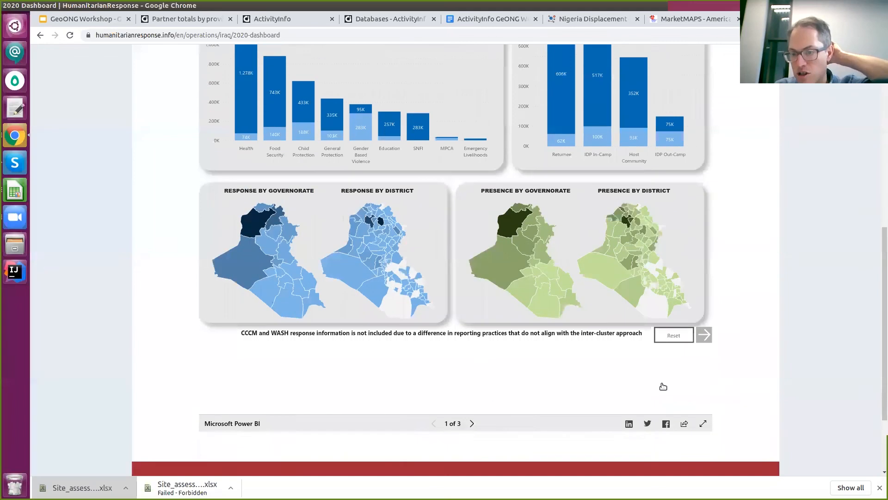
scroll(664, 386, "up", 2)
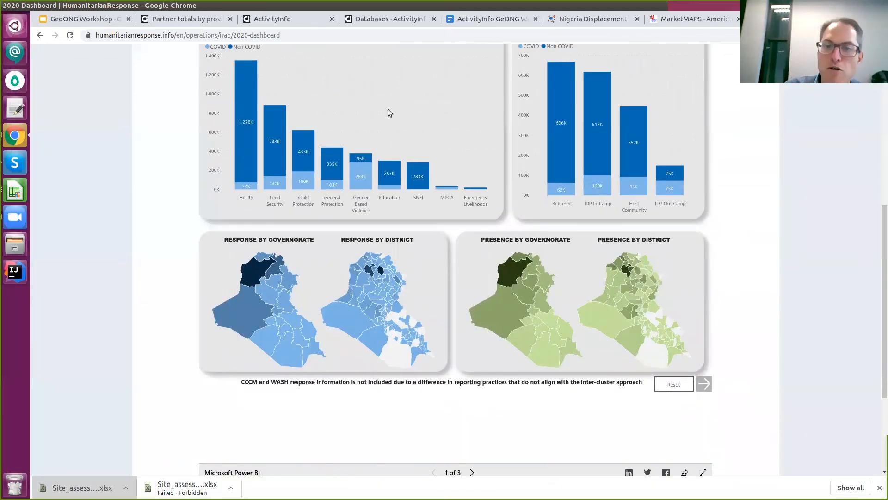
left_click(703, 383)
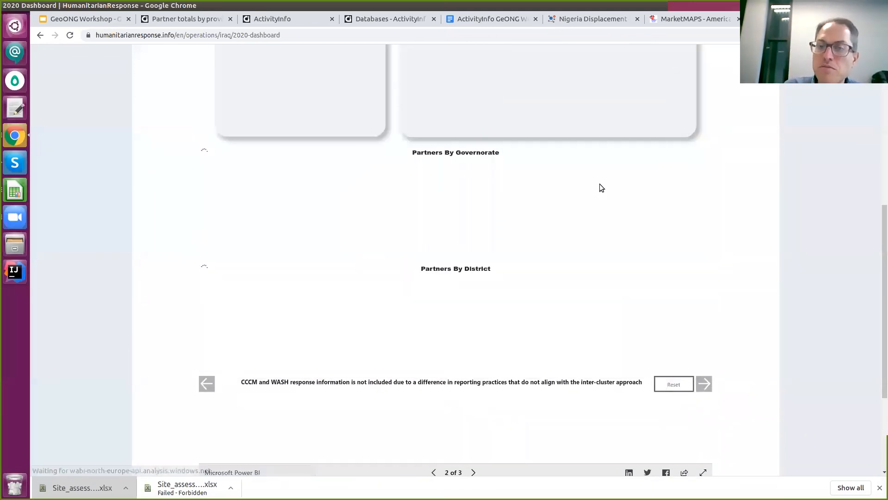
Show slide 9, the closing 'Questions?' slide of the GeoONG Workshop deck.
scroll(526, 197, "up", 3)
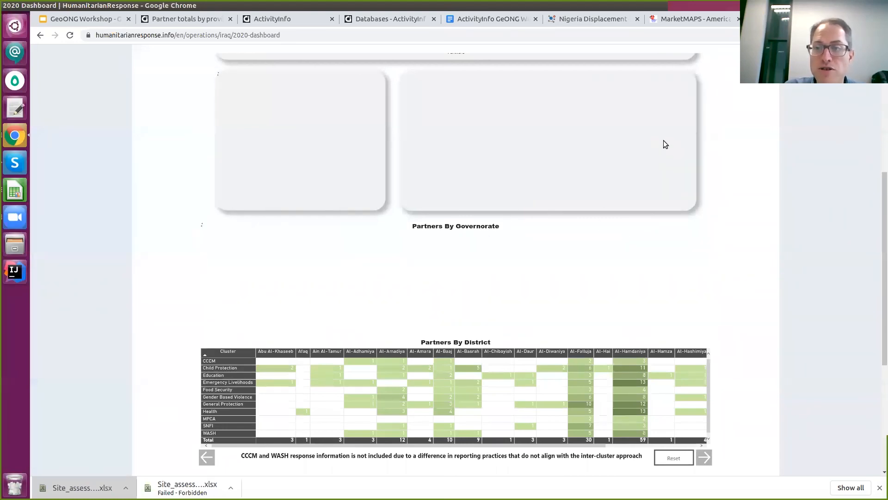
left_click_drag(881, 177, 880, 123)
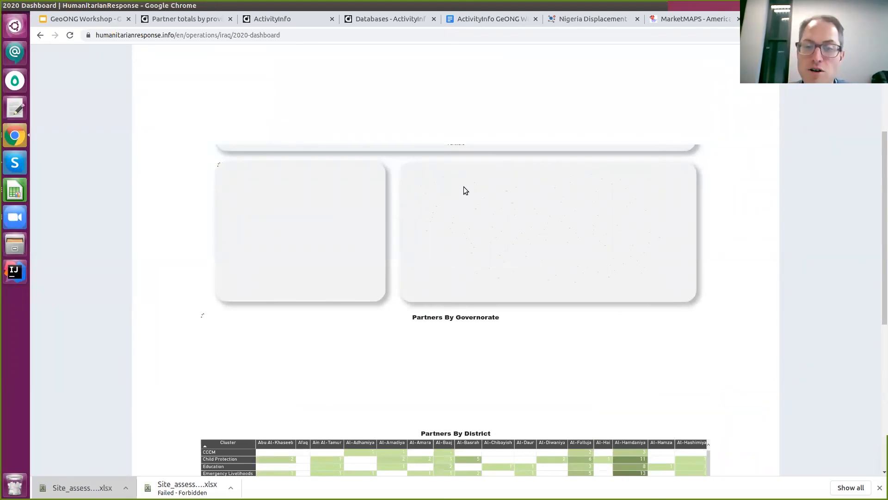
scroll(465, 190, "up", 2)
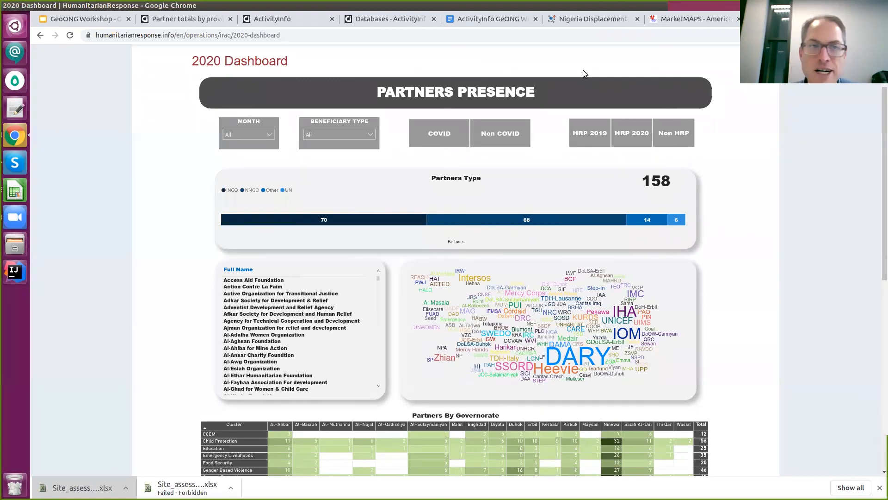
left_click(85, 23)
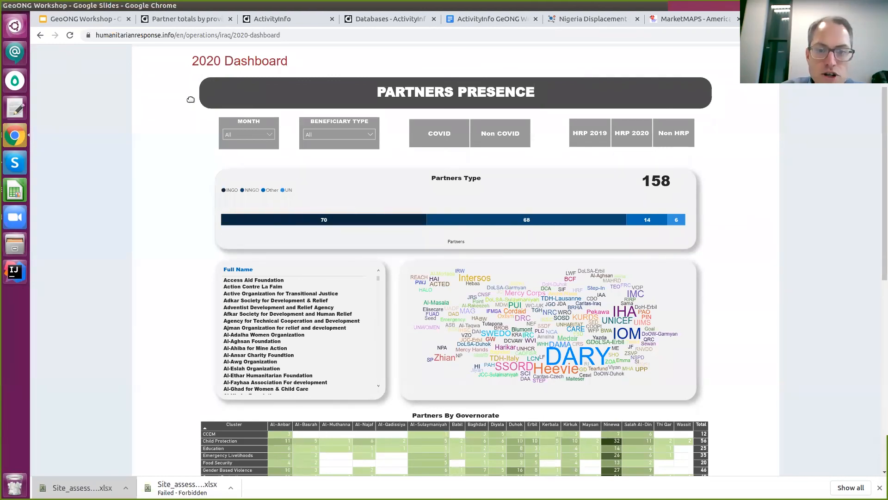
left_click(120, 435)
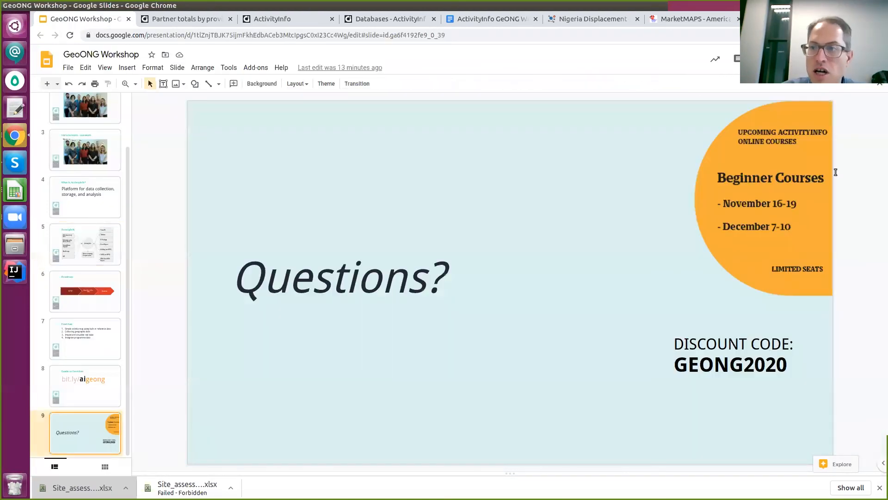